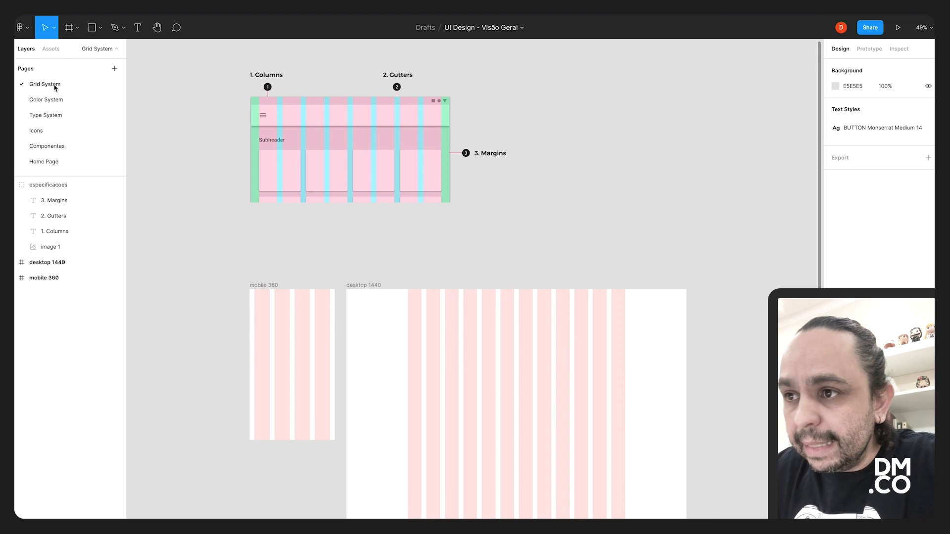
# Start a new frame and examine the Phone, Tablet and Desktop preset sizes.
pyautogui.hscroll(-1, 456, 87)
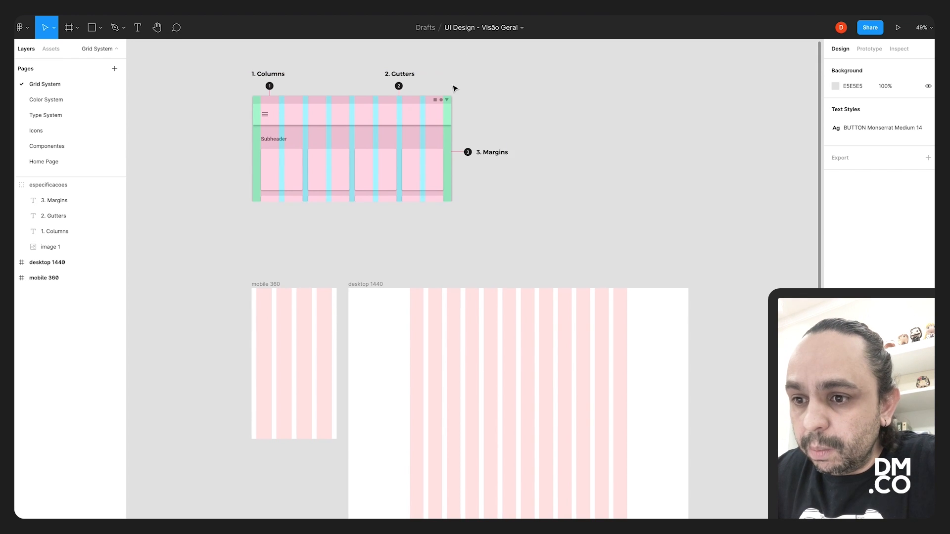
pyautogui.scroll(-2, 544, 163)
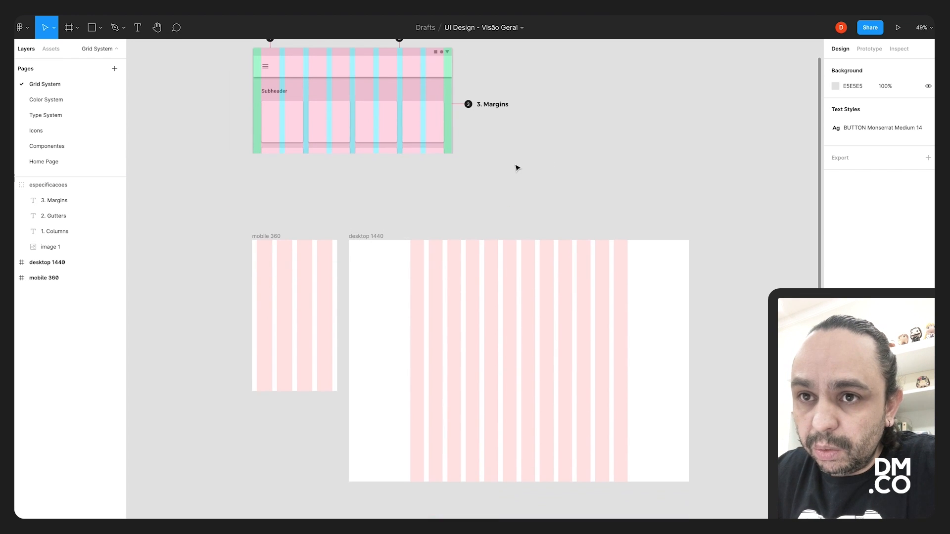
pyautogui.click(77, 27)
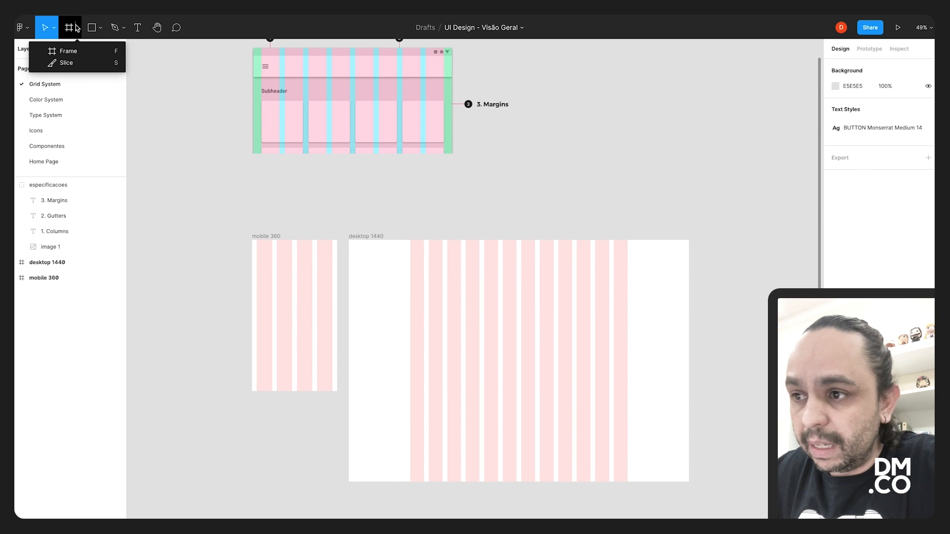
pyautogui.click(64, 48)
pyautogui.click(831, 114)
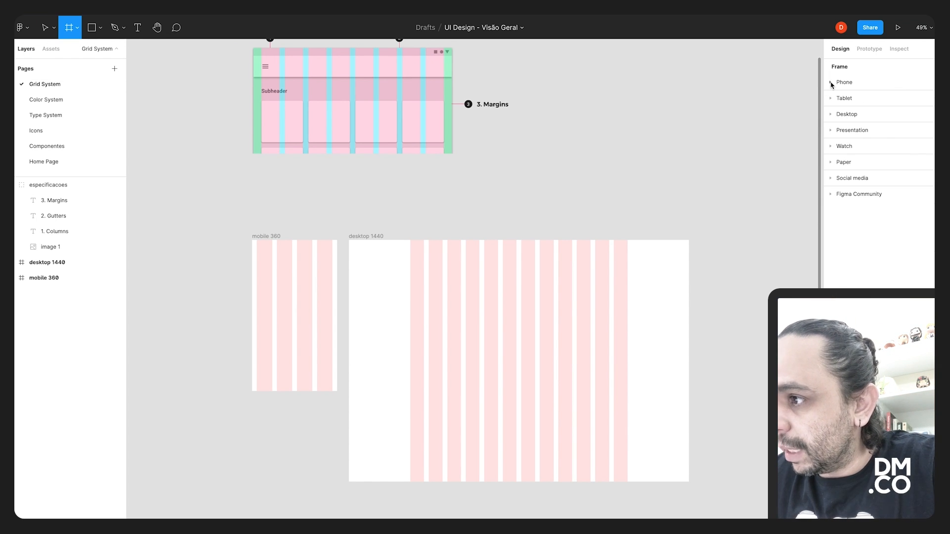
pyautogui.click(831, 83)
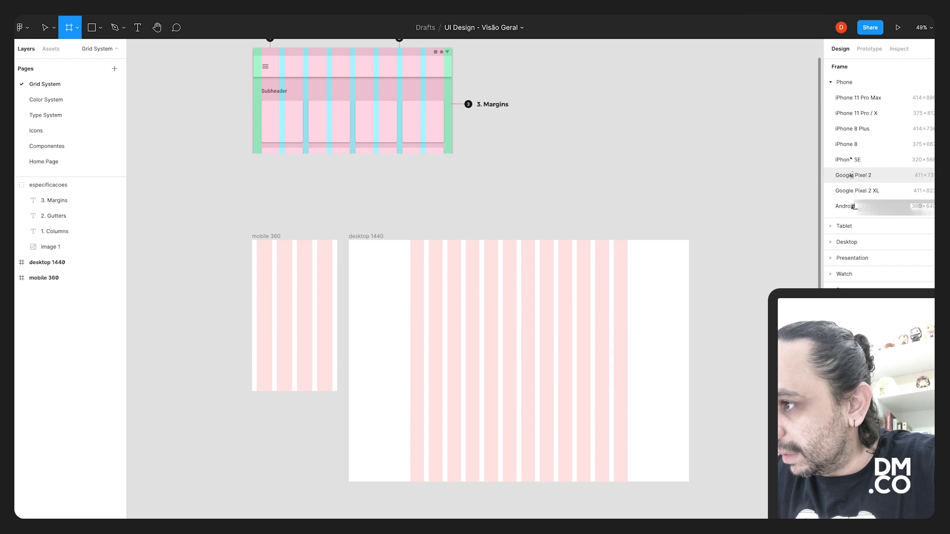
pyautogui.click(835, 82)
pyautogui.click(832, 99)
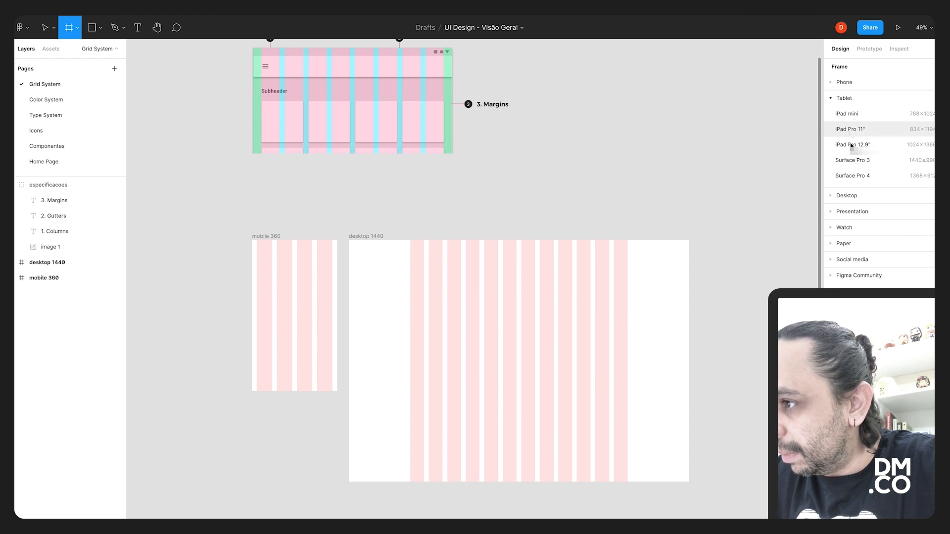
pyautogui.click(833, 98)
pyautogui.click(833, 115)
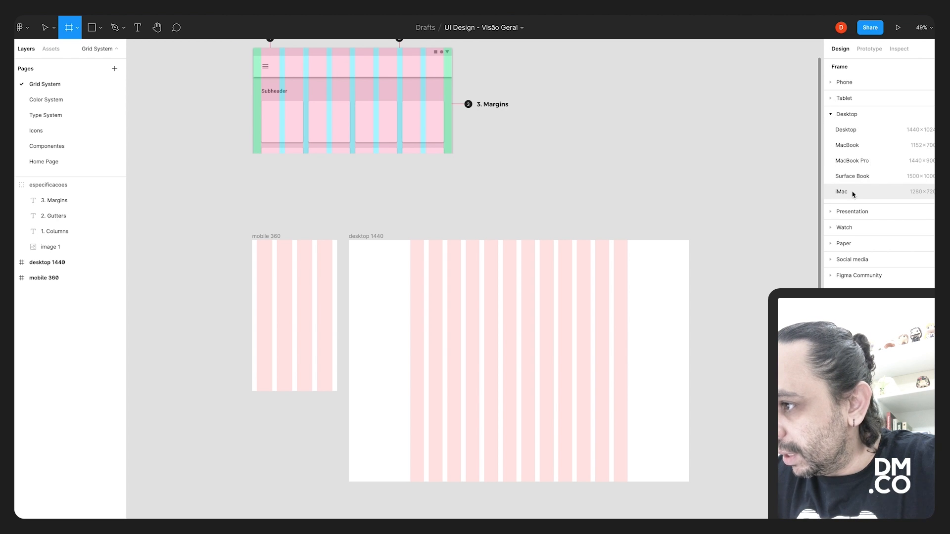
pyautogui.click(832, 115)
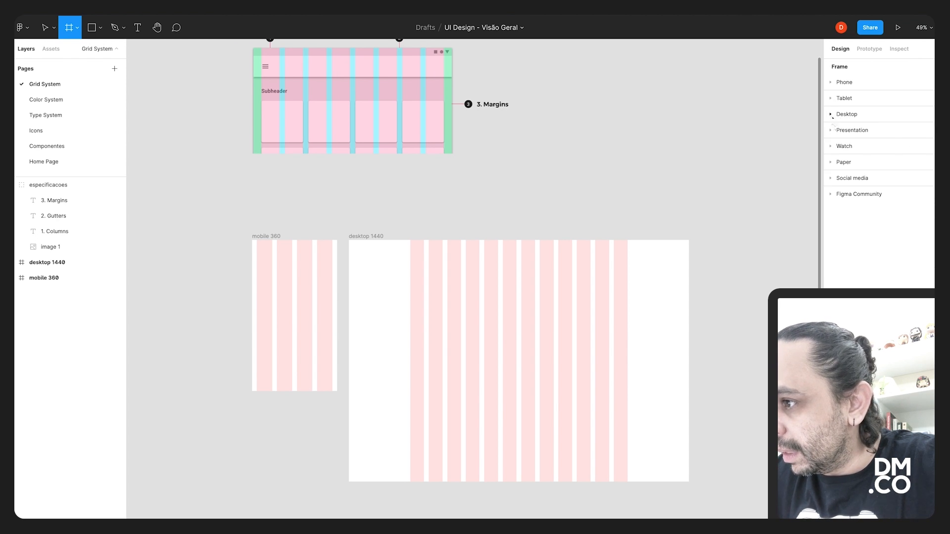
# Examine the Presentation, Watch, Paper and Social media frame preset sizes.
pyautogui.click(831, 130)
pyautogui.click(836, 132)
pyautogui.click(832, 146)
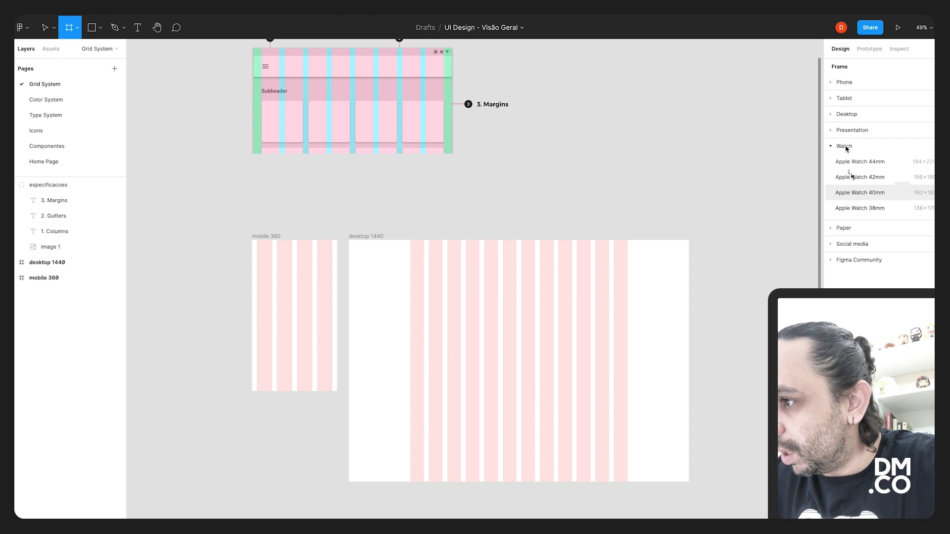
pyautogui.click(833, 147)
pyautogui.click(832, 162)
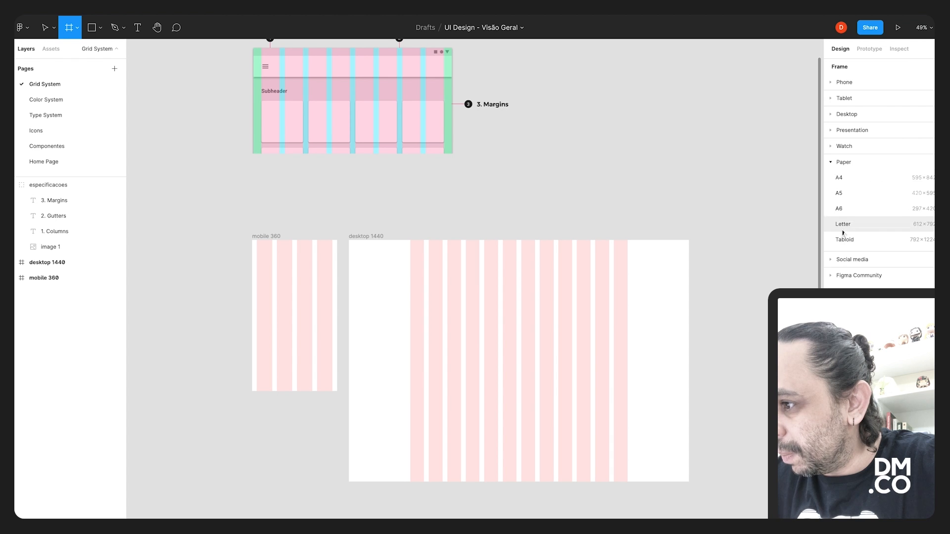
pyautogui.click(833, 162)
pyautogui.click(834, 179)
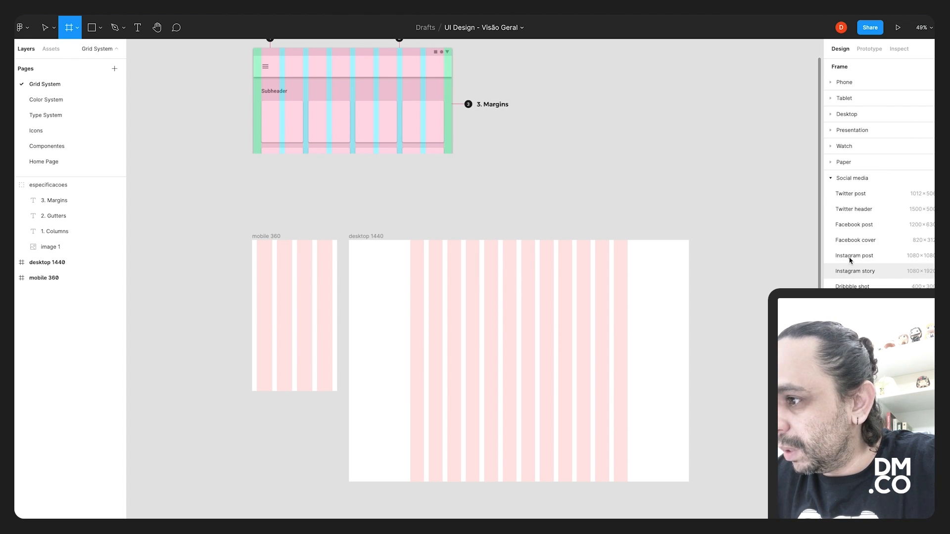
pyautogui.click(831, 178)
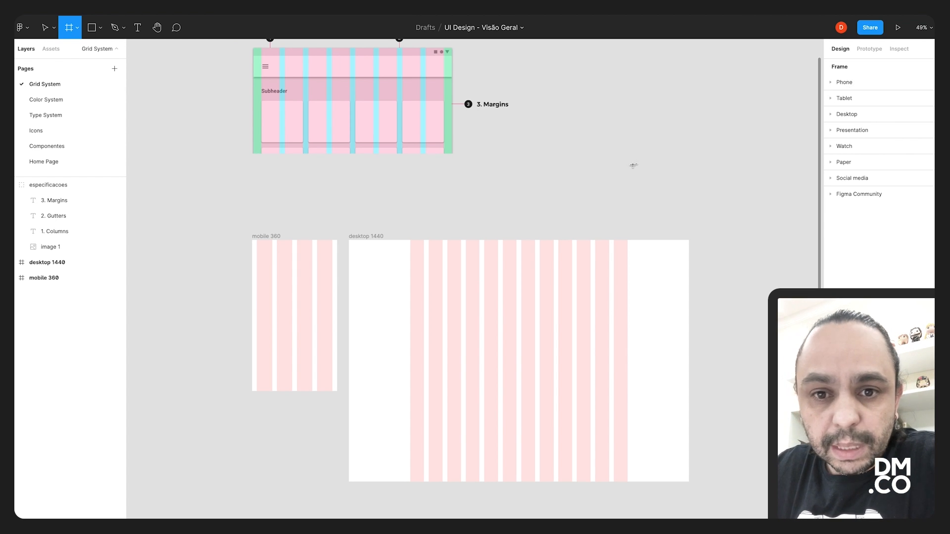
# Place a default 100 × 100 frame on the empty canvas above the desktop 1440 frame and delete it.
pyautogui.click(608, 172)
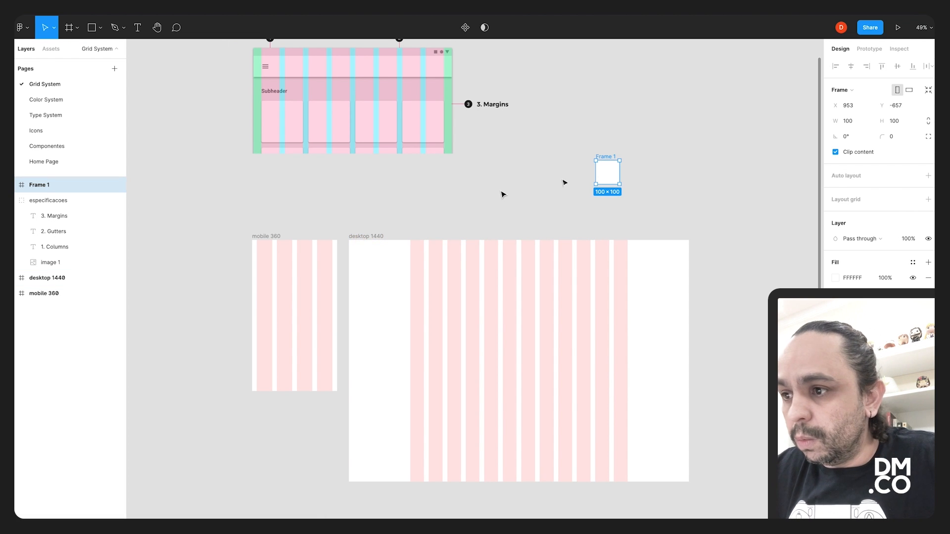
pyautogui.press('Delete')
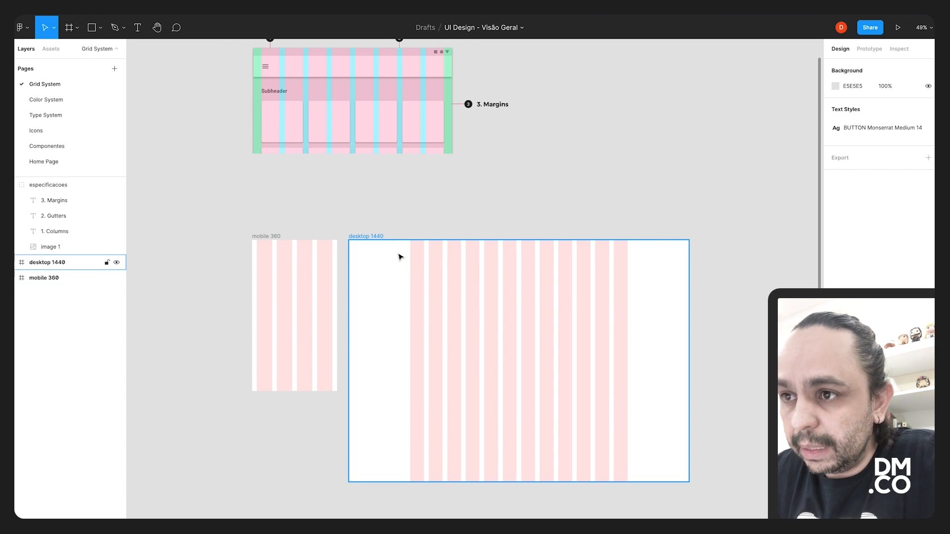
# Remove the existing column layout grids from the mobile 360 and desktop 1440 frames.
pyautogui.scroll(3, 505, 191)
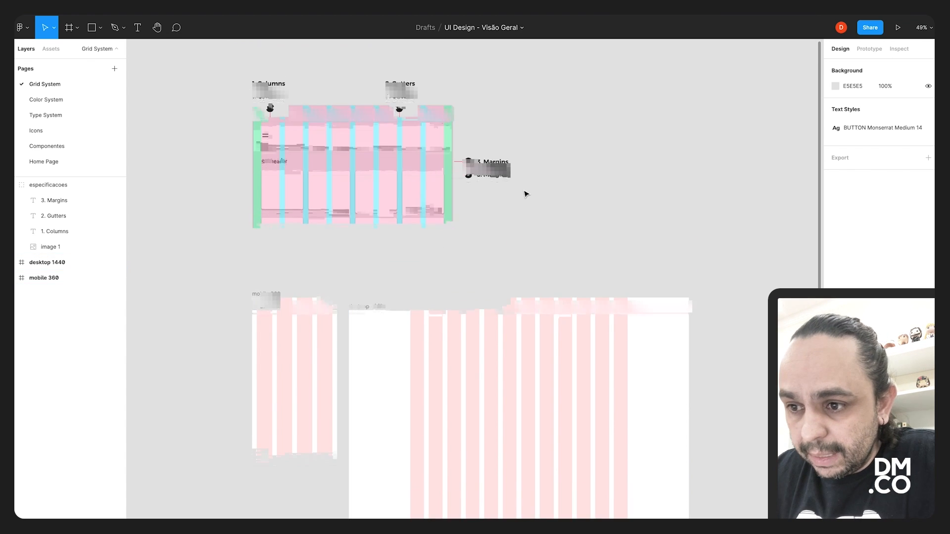
pyautogui.scroll(-1, 520, 193)
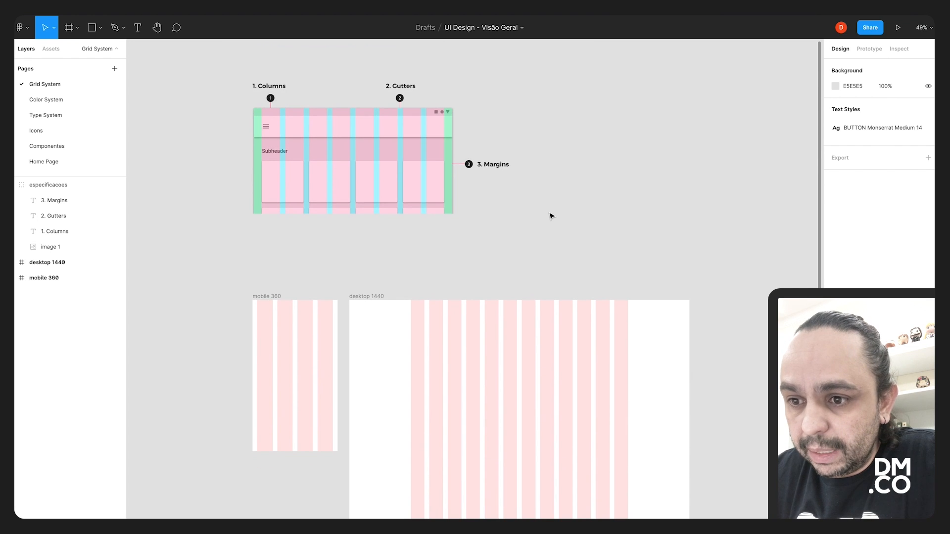
pyautogui.click(300, 320)
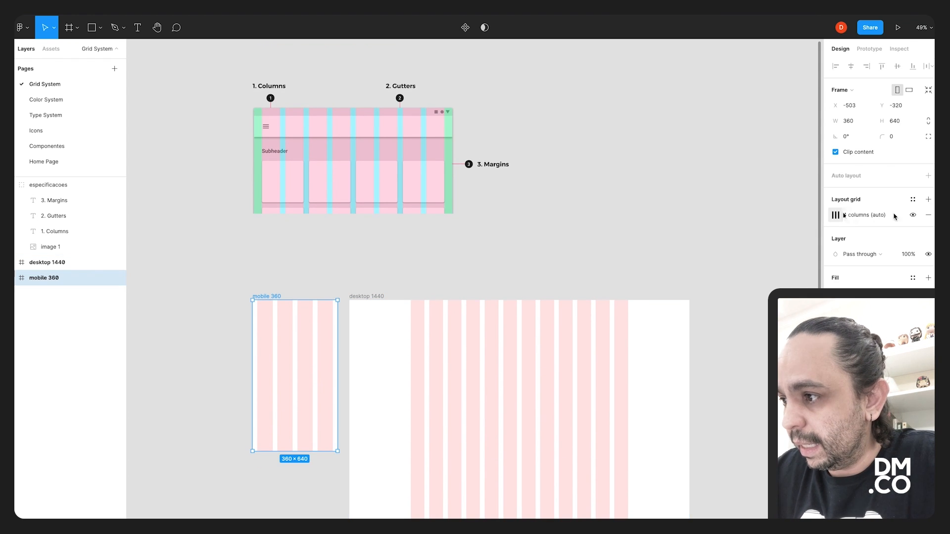
pyautogui.click(928, 217)
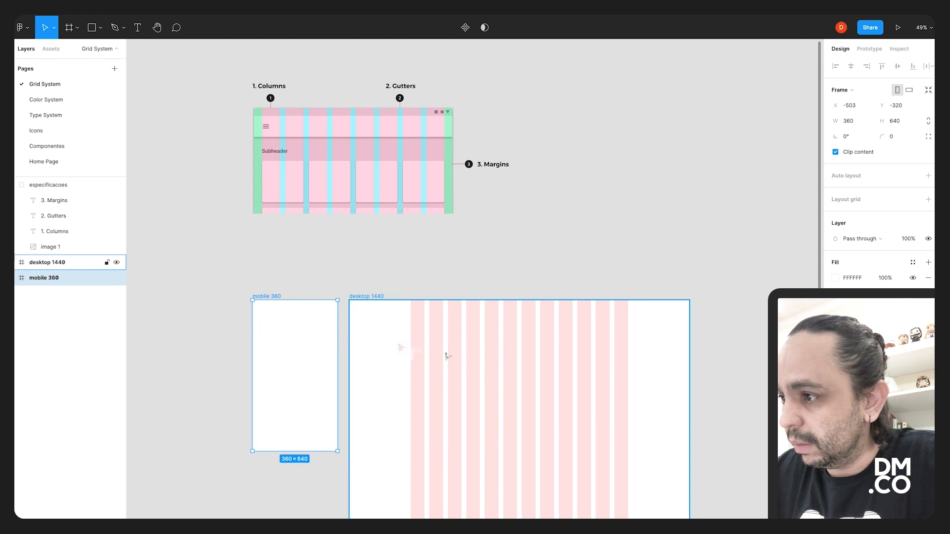
pyautogui.click(598, 322)
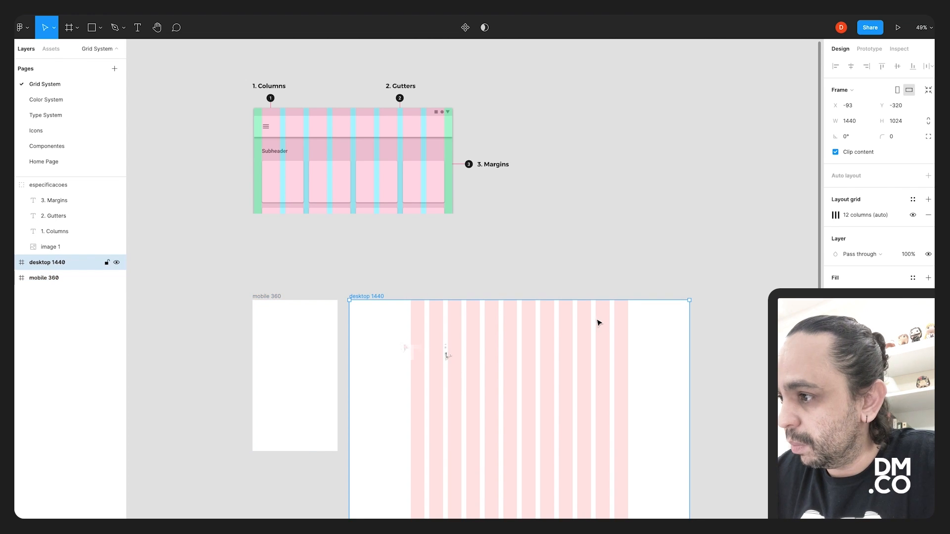
pyautogui.click(928, 217)
pyautogui.click(494, 261)
# Add a new layout grid to the mobile 360 frame.
pyautogui.scroll(1, 404, 263)
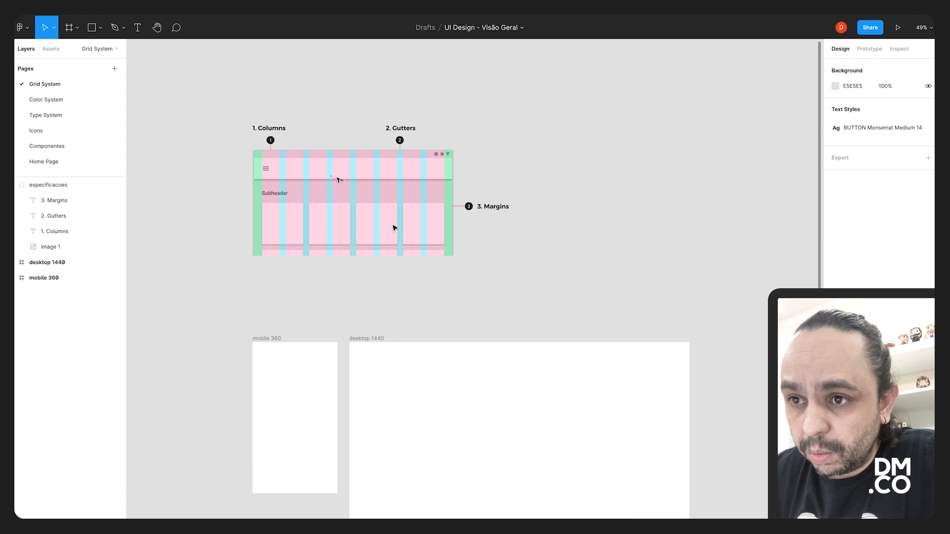
pyautogui.click(269, 140)
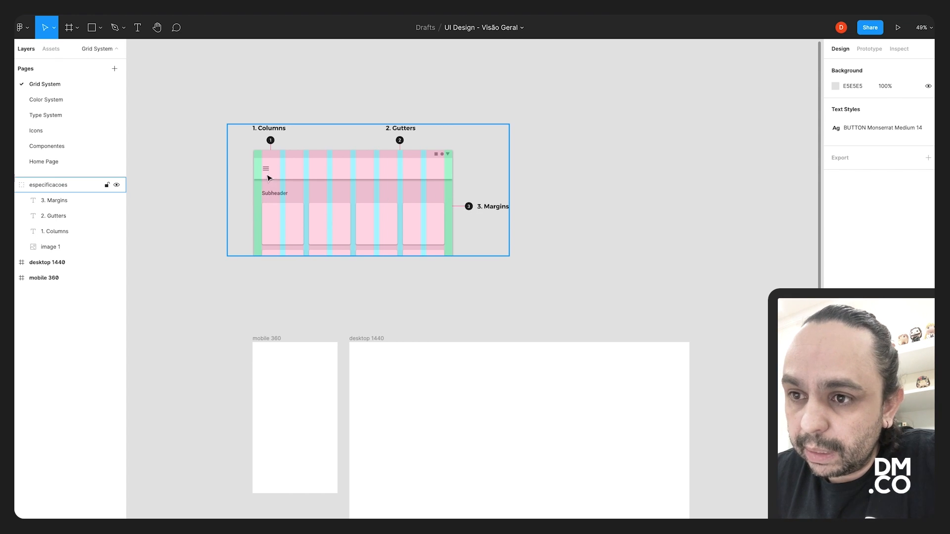
pyautogui.click(312, 337)
pyautogui.click(77, 278)
pyautogui.click(77, 278)
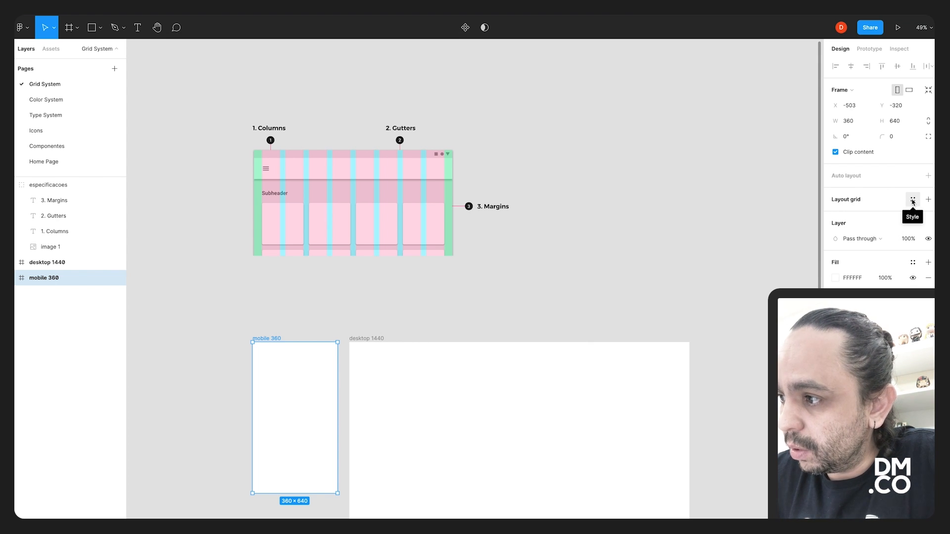
pyautogui.click(928, 199)
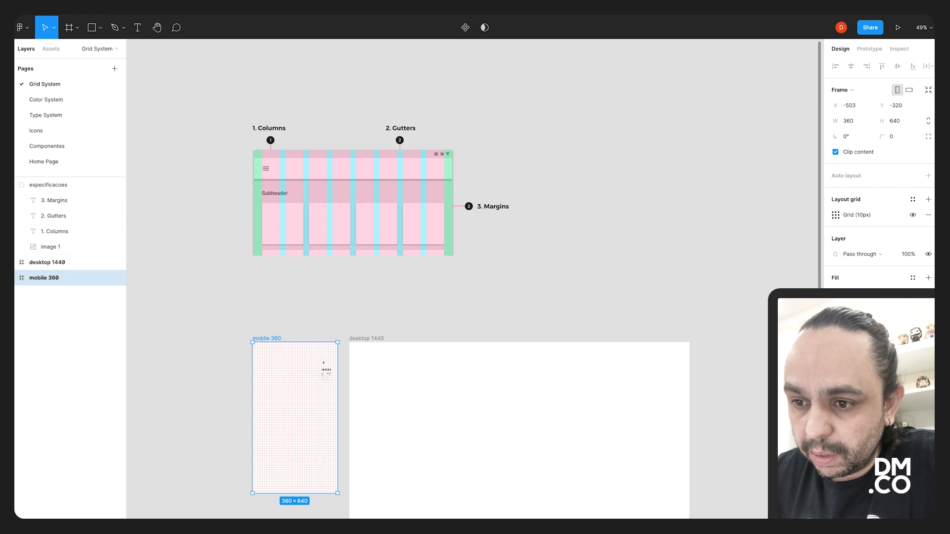
# Set the size of the mobile 360 frame's layout grid to 8 px.
pyautogui.press('+')
pyautogui.press('+')
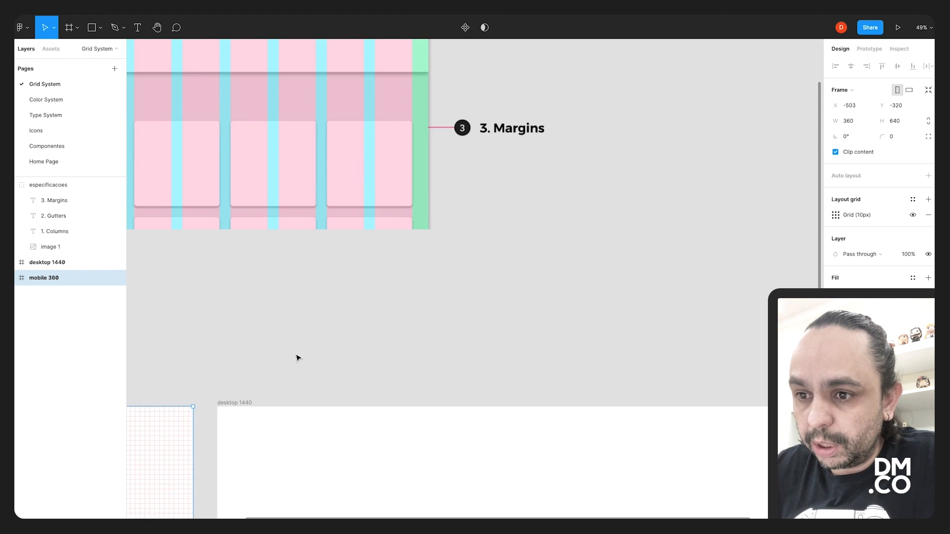
pyautogui.moveTo(277, 375); pyautogui.dragTo(628, 159)
pyautogui.moveTo(218, 423); pyautogui.dragTo(457, 233)
pyautogui.press('-')
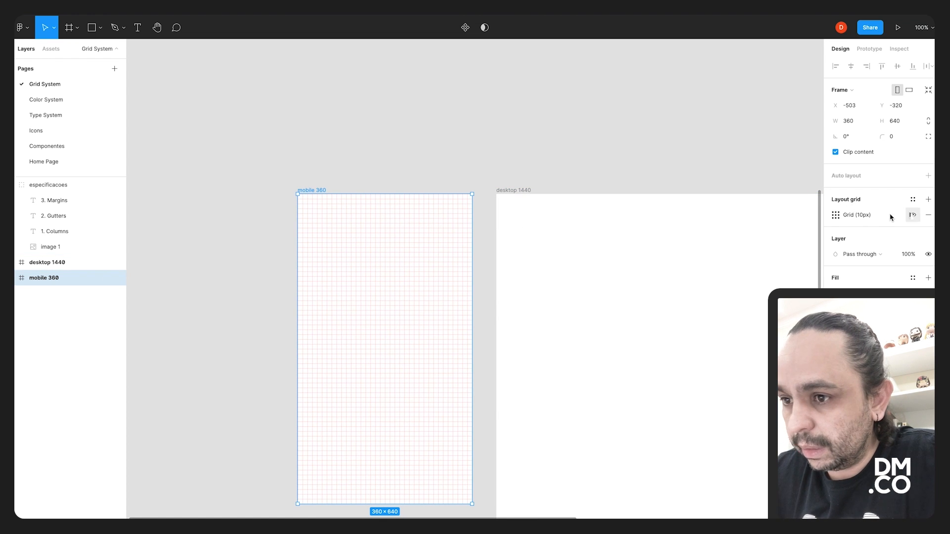
pyautogui.click(835, 215)
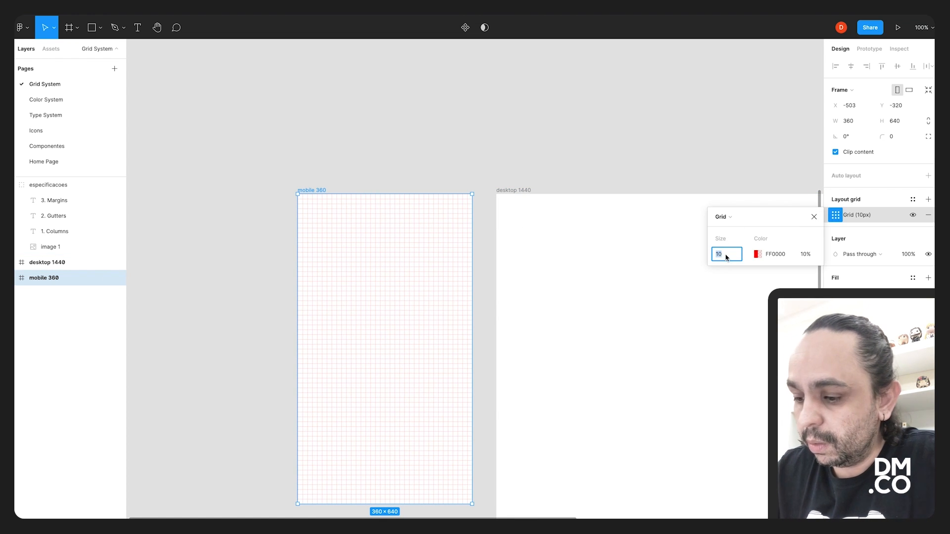
pyautogui.click(577, 148)
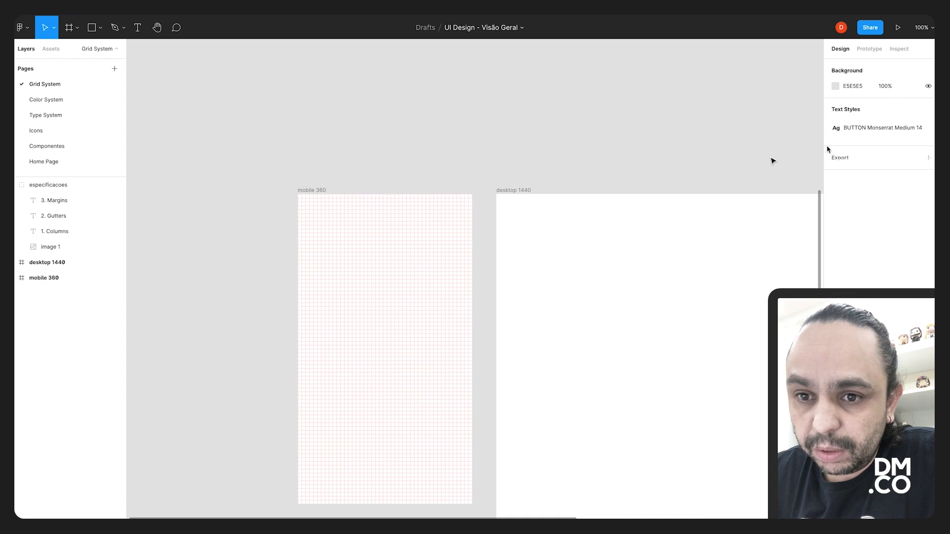
# Change the mobile 360 frame's layout grid type to Columns with a count of 4.
pyautogui.click(42, 278)
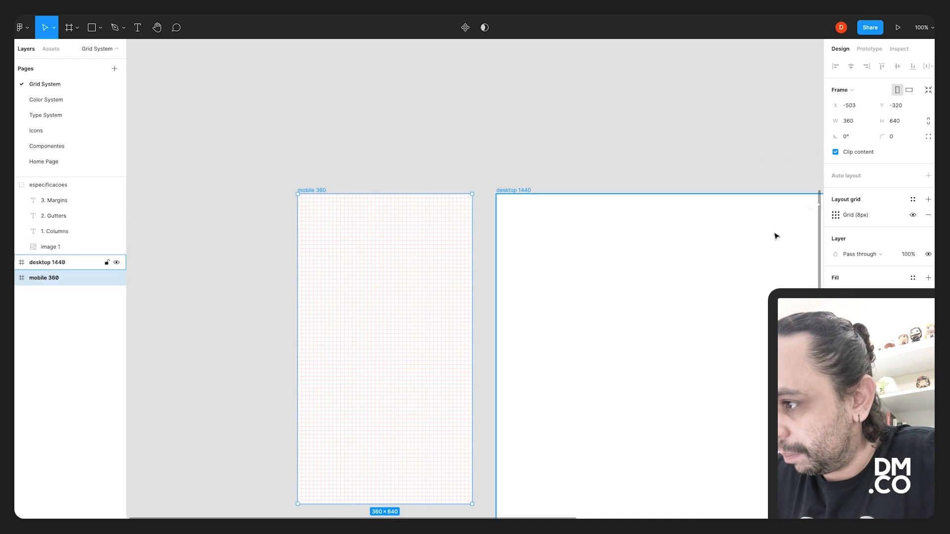
pyautogui.click(836, 216)
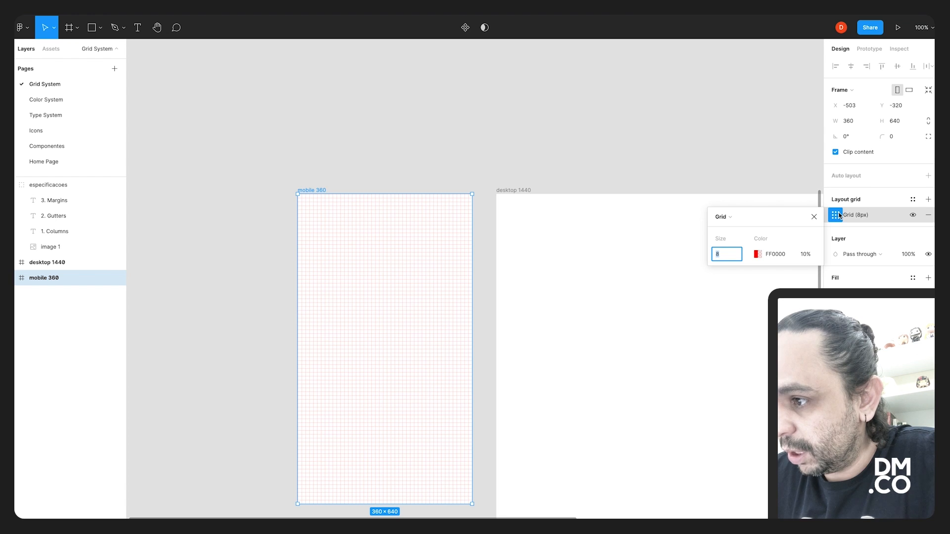
pyautogui.click(734, 217)
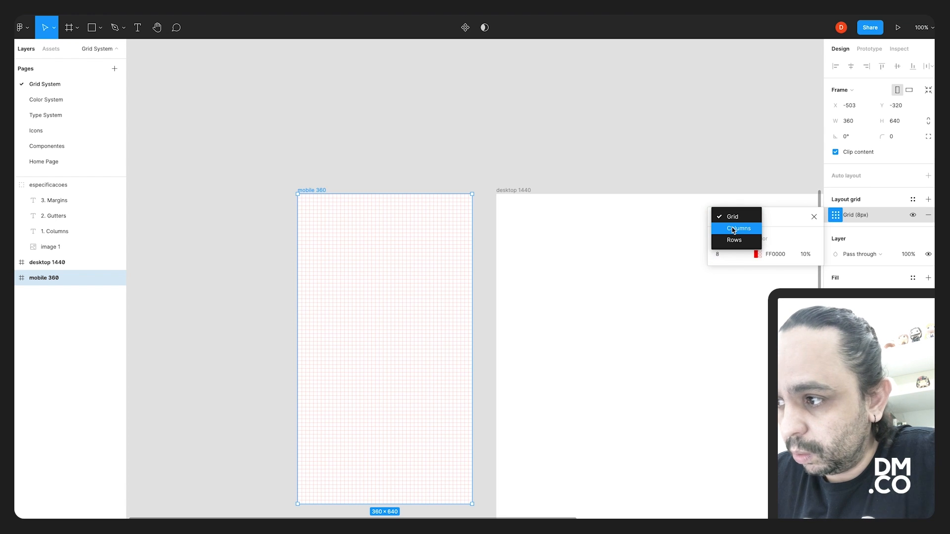
pyautogui.click(734, 229)
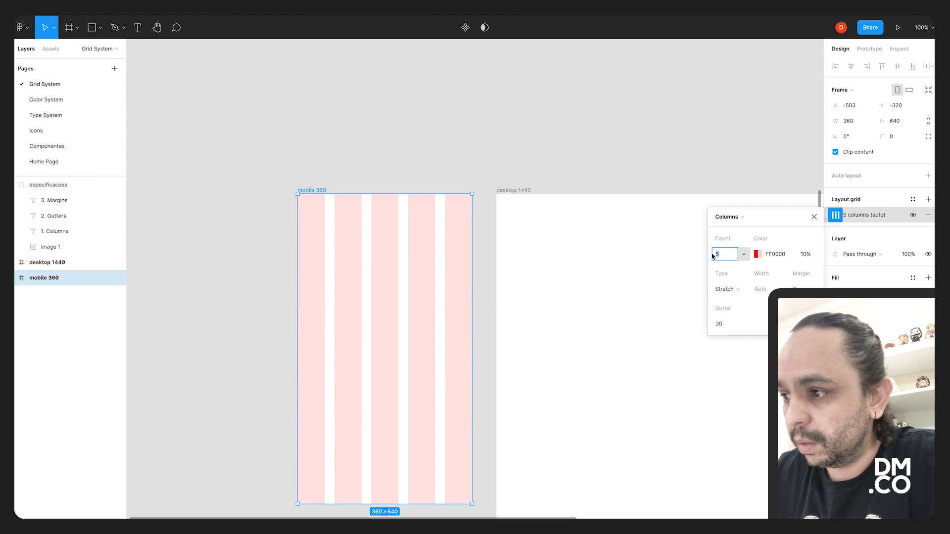
pyautogui.write('4')
pyautogui.press('Return')
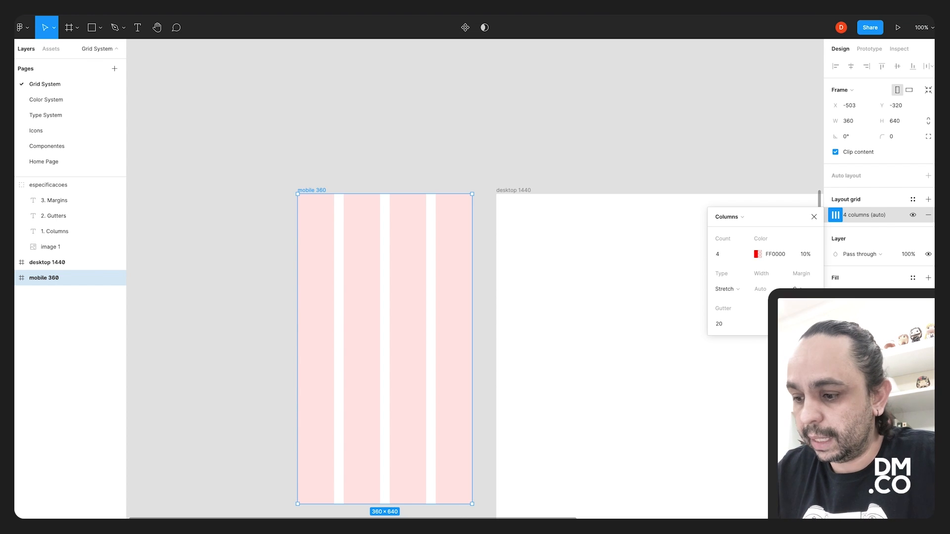
# Set the margin of the mobile 360 frame's column grid to 20.
pyautogui.click(797, 288)
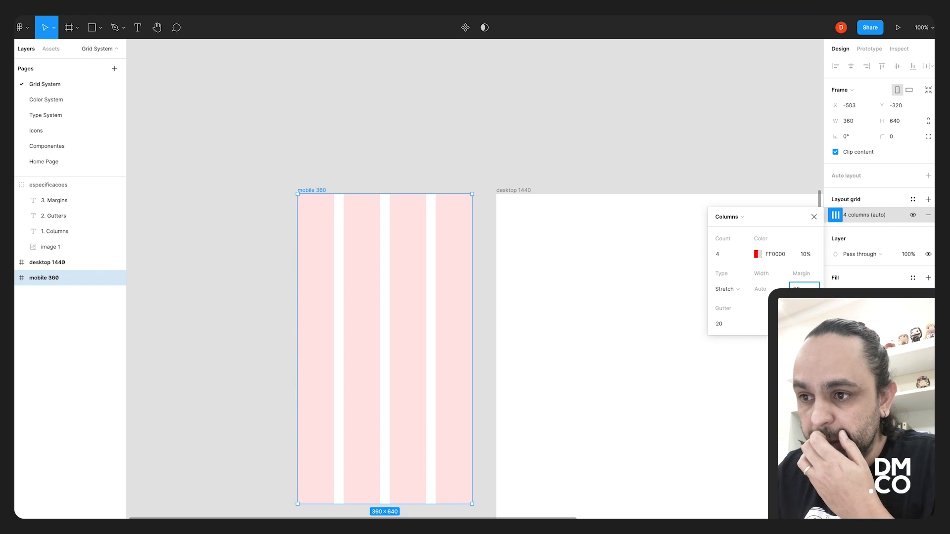
pyautogui.write('20')
pyautogui.press('Return')
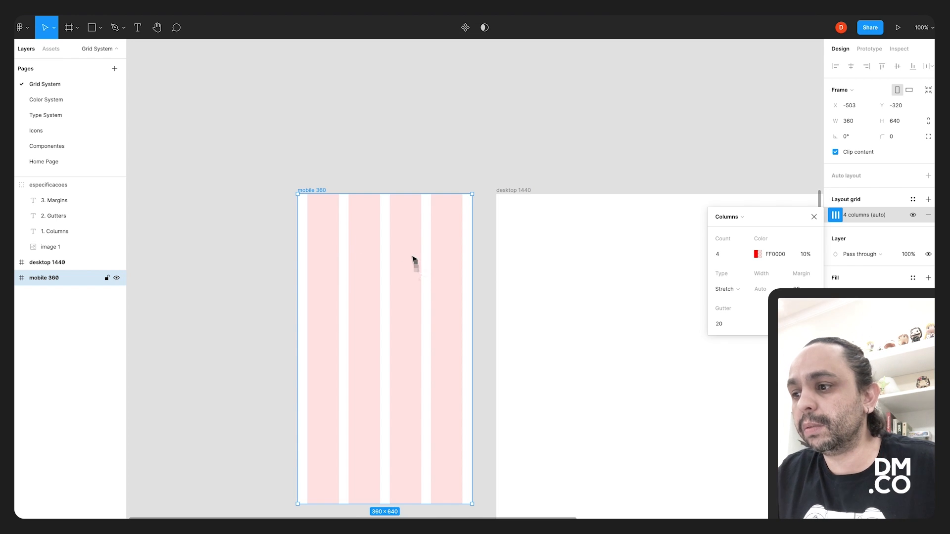
# Try gutters of 15 and 10 on the mobile 360 frame's column grid and return the gutter to 20.
pyautogui.click(717, 325)
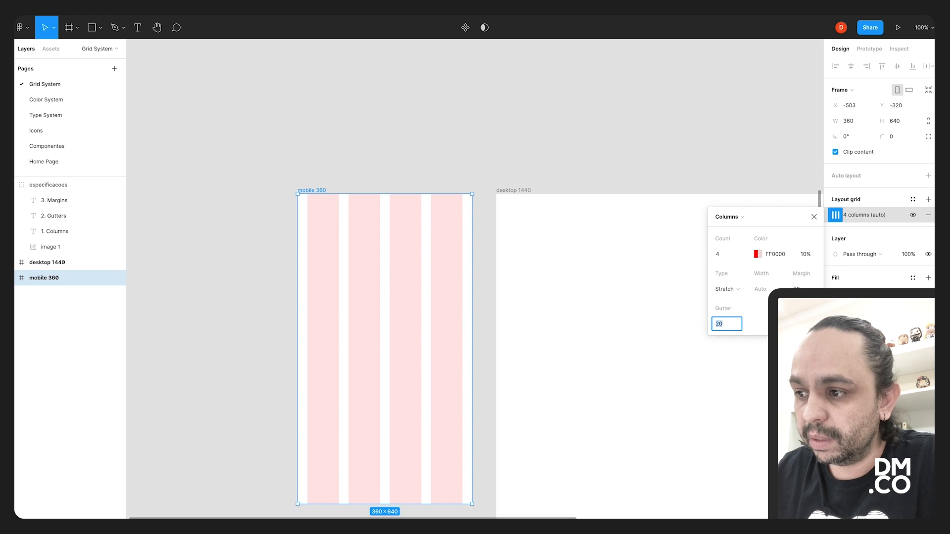
pyautogui.press('Return')
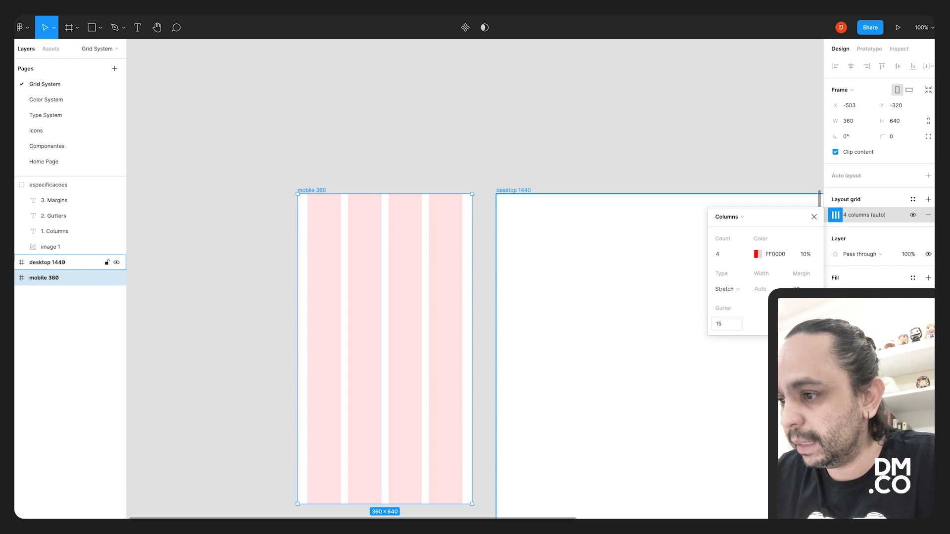
pyautogui.click(719, 327)
pyautogui.press('Return')
pyautogui.click(715, 324)
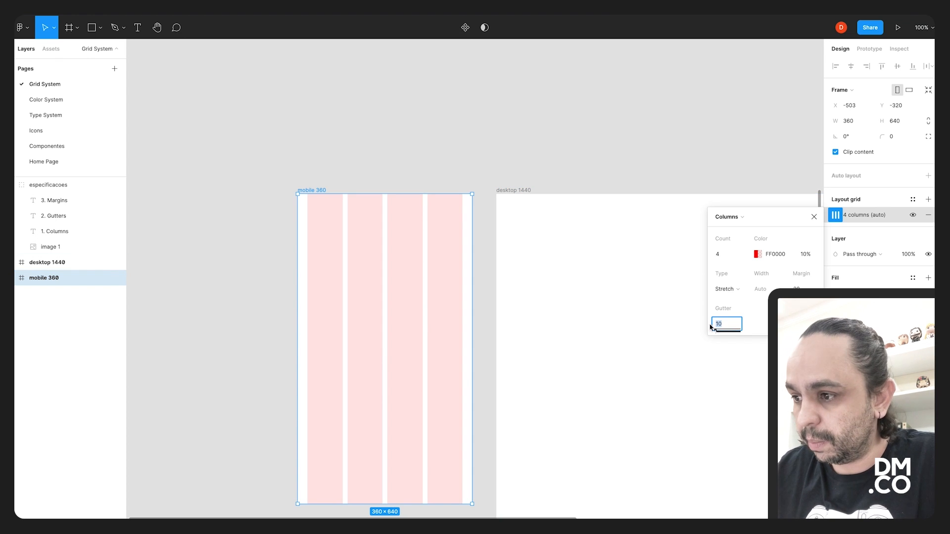
pyautogui.write('20')
pyautogui.press('Return')
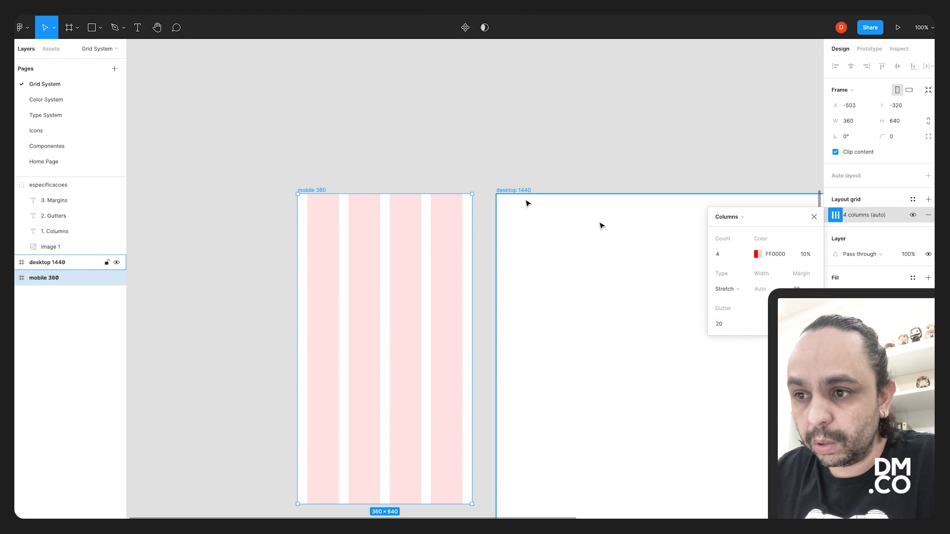
pyautogui.click(511, 159)
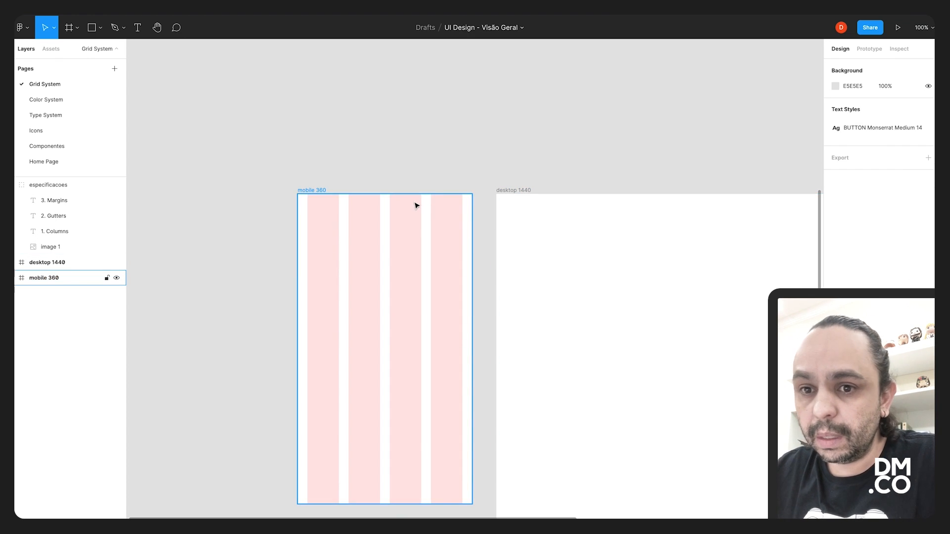
# Add a layout grid to the desktop 1440 frame.
pyautogui.moveTo(601, 216); pyautogui.dragTo(537, 175)
pyautogui.click(40, 266)
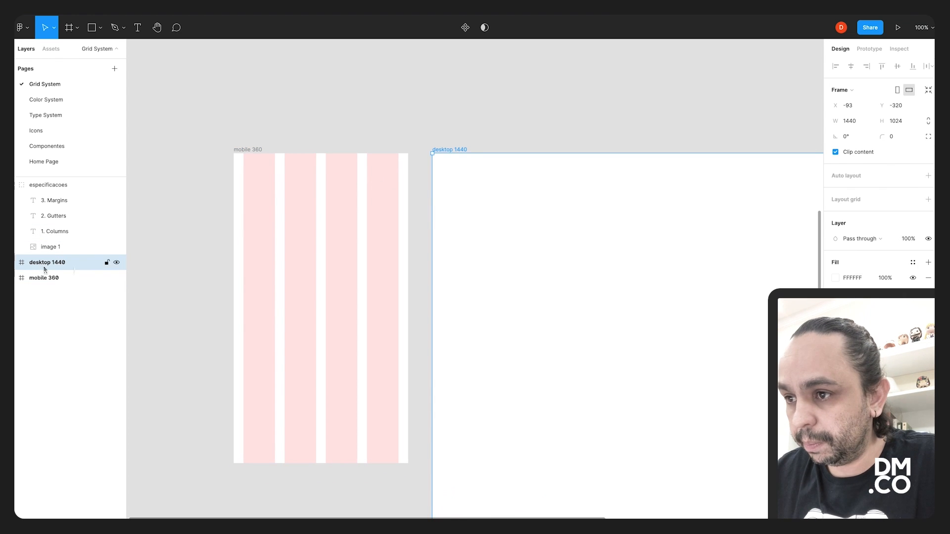
pyautogui.moveTo(674, 243); pyautogui.dragTo(402, 227)
pyautogui.hotkey('ctrl', '-')
pyautogui.moveTo(476, 239); pyautogui.dragTo(450, 233)
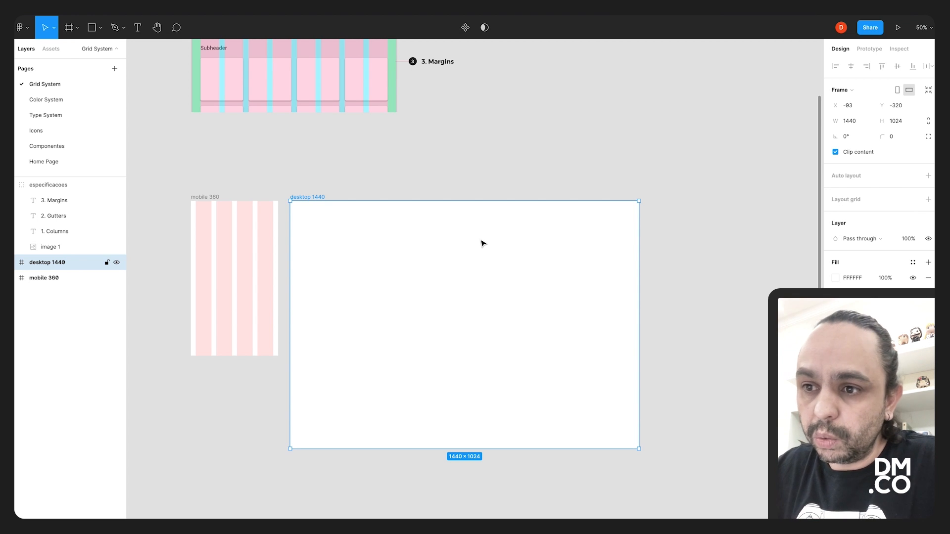
pyautogui.moveTo(488, 186); pyautogui.dragTo(515, 172)
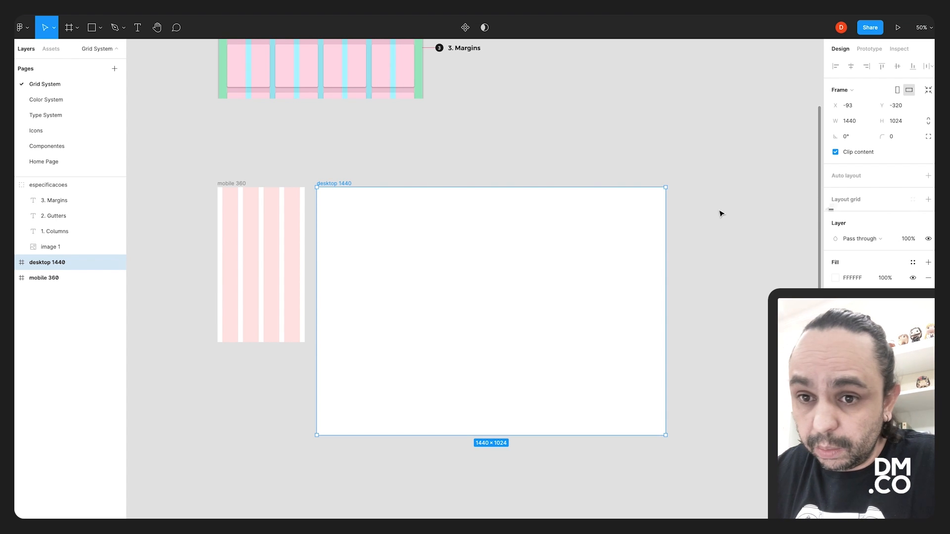
pyautogui.click(66, 277)
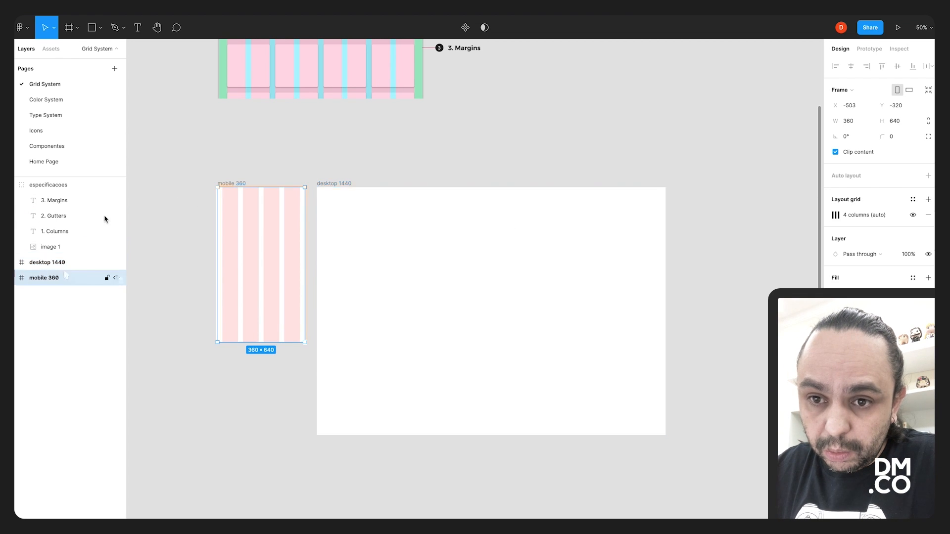
pyautogui.click(61, 264)
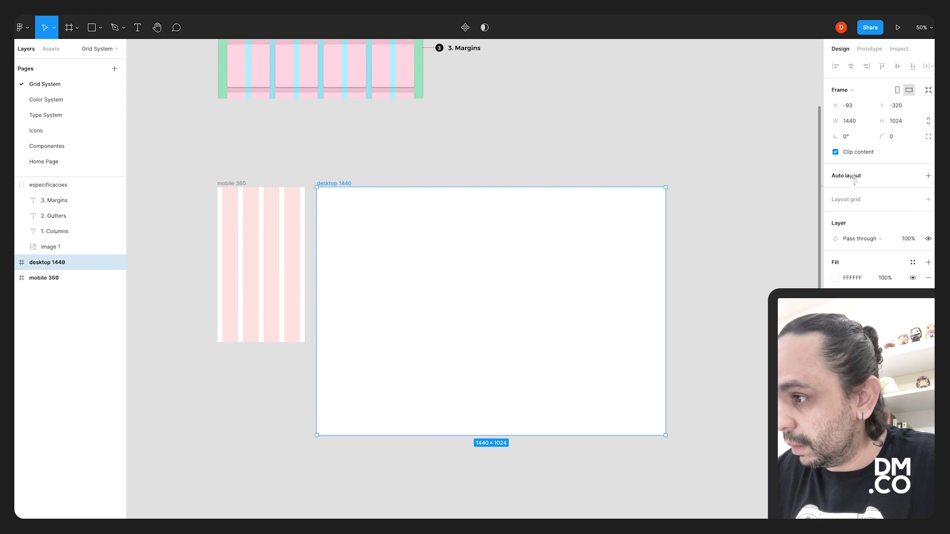
pyautogui.click(928, 199)
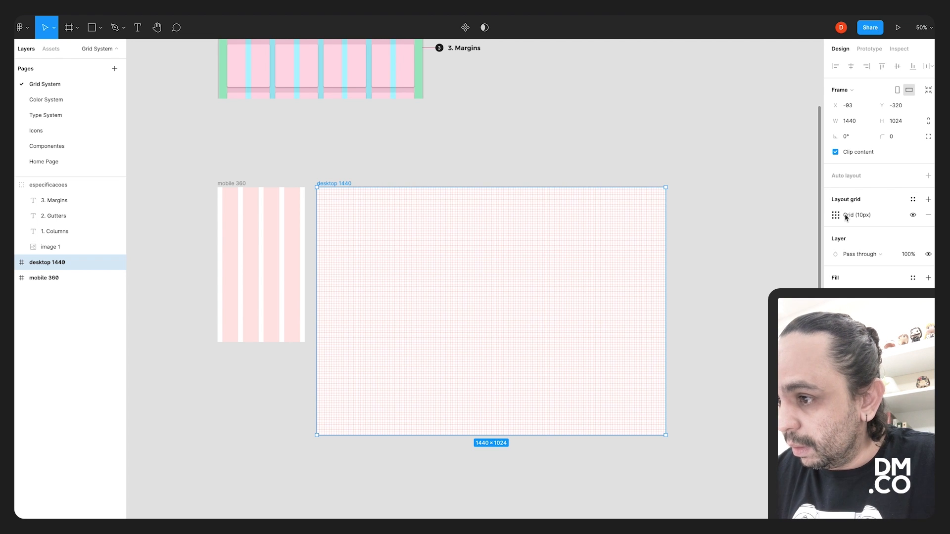
# Change the desktop 1440 frame's layout grid type to Columns with a count of 12.
pyautogui.click(835, 215)
pyautogui.click(720, 218)
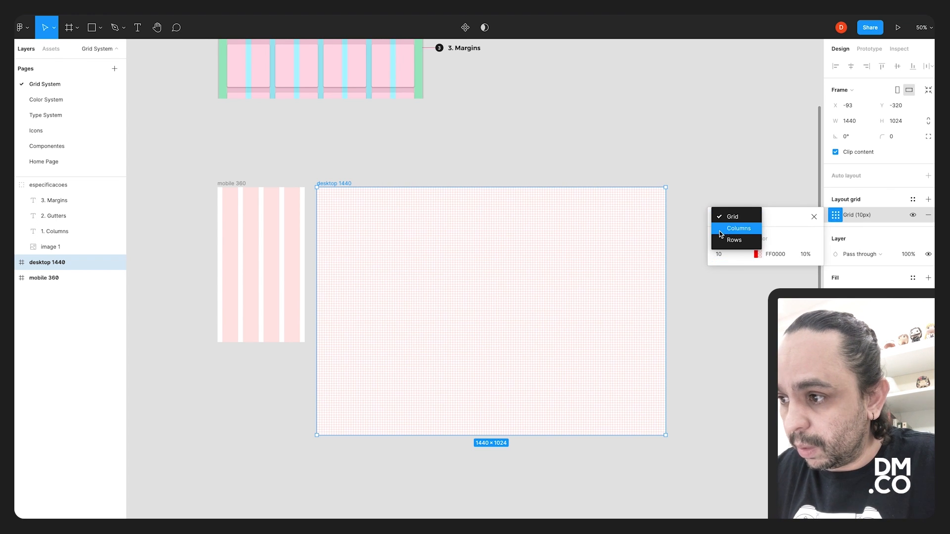
pyautogui.click(720, 231)
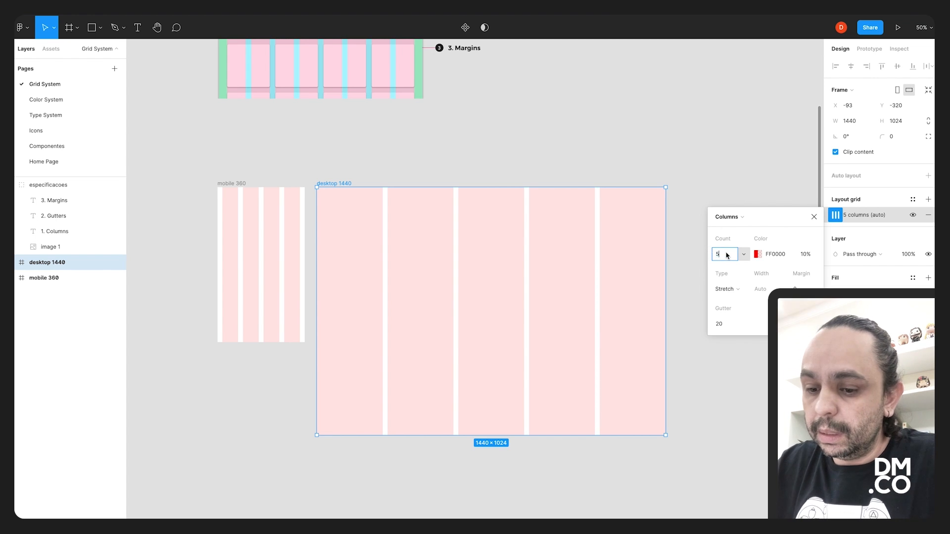
pyautogui.write('12')
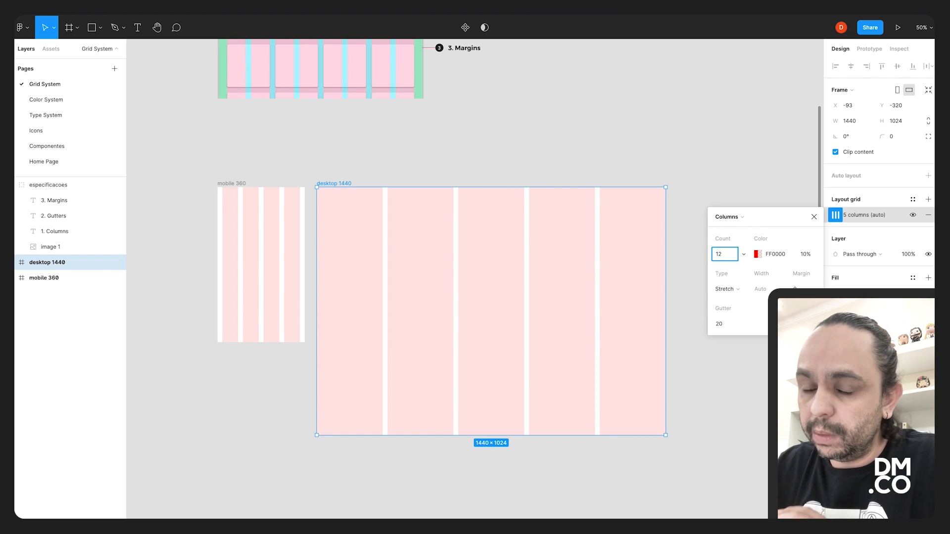
pyautogui.press('Return')
# Try a count of 16 on the desktop 1440 frame's column grid and return it to 12.
pyautogui.click(717, 255)
pyautogui.write('16')
pyautogui.press('Return')
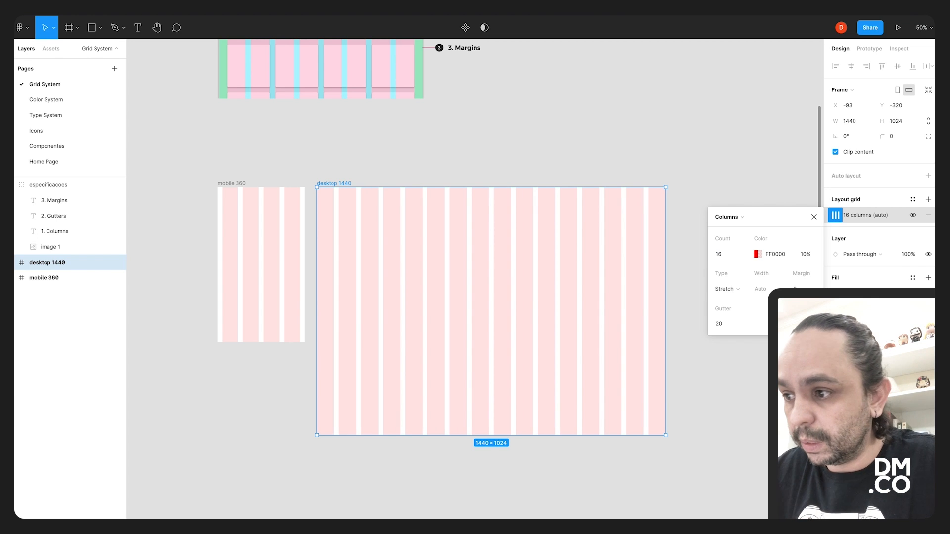
pyautogui.click(721, 254)
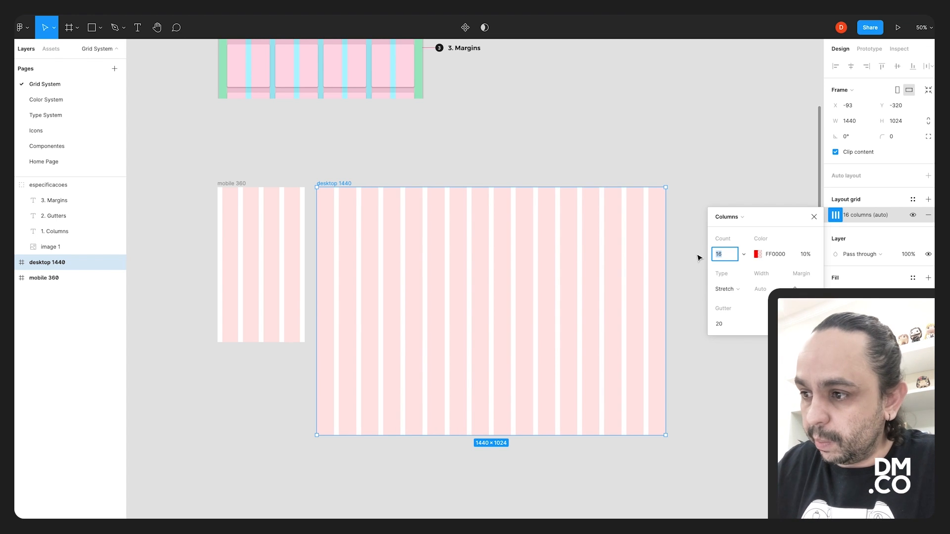
pyautogui.write('12')
pyautogui.press('Return')
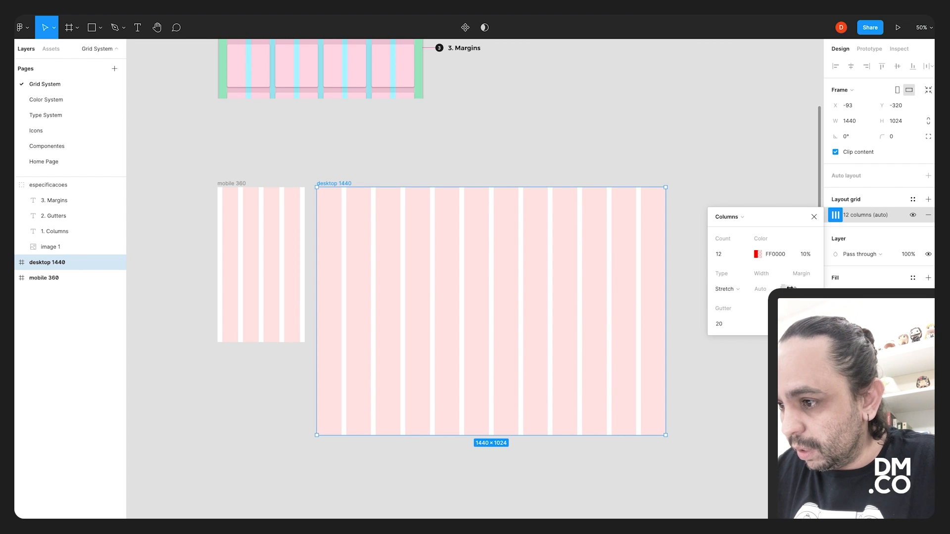
# Set the margin of the desktop 1440 frame's column grid to 260 and deselect the frame.
pyautogui.click(797, 286)
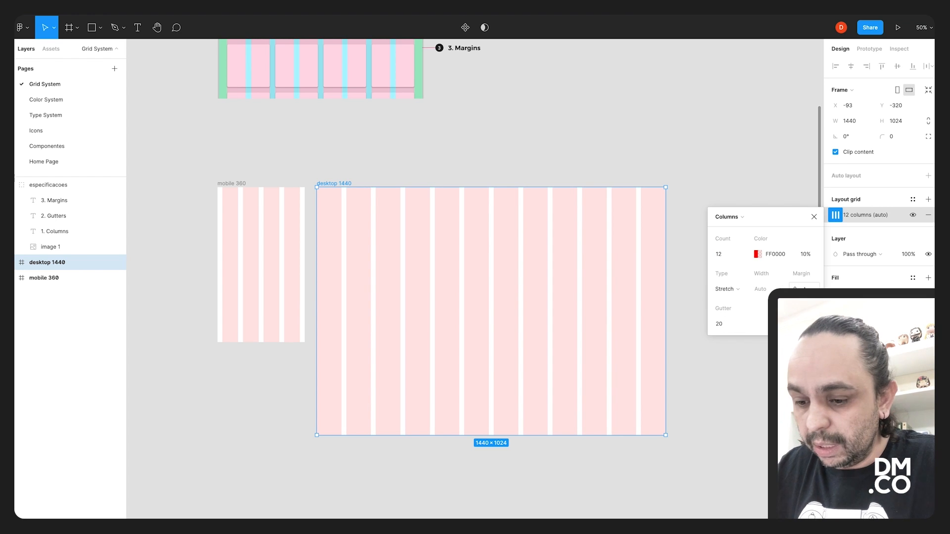
pyautogui.write('260')
pyautogui.press('Return')
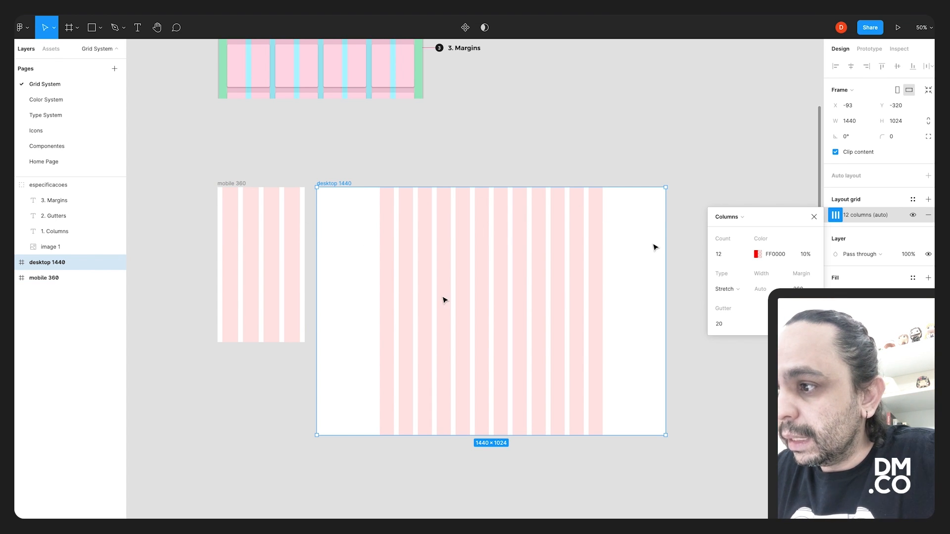
pyautogui.click(811, 217)
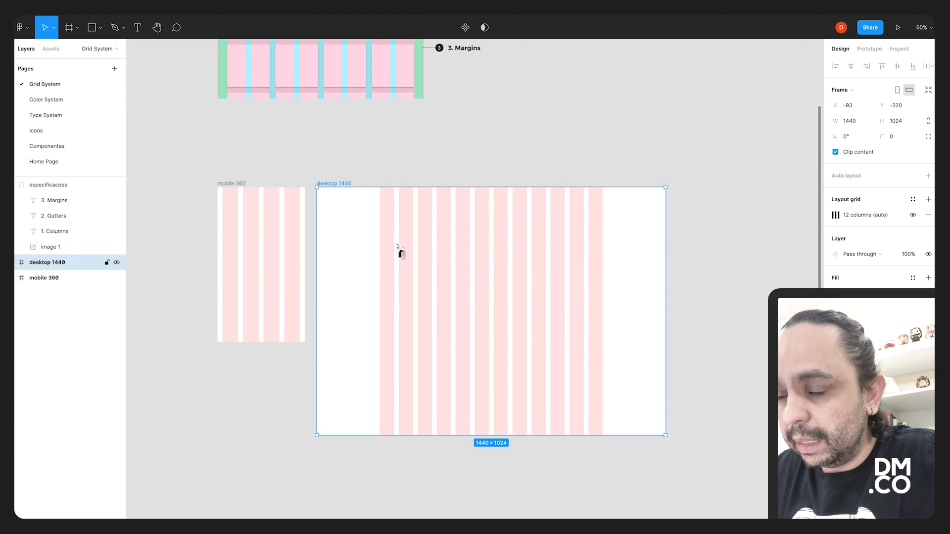
pyautogui.click(620, 168)
pyautogui.hotkey('ctrl', 'z')
pyautogui.click(620, 168)
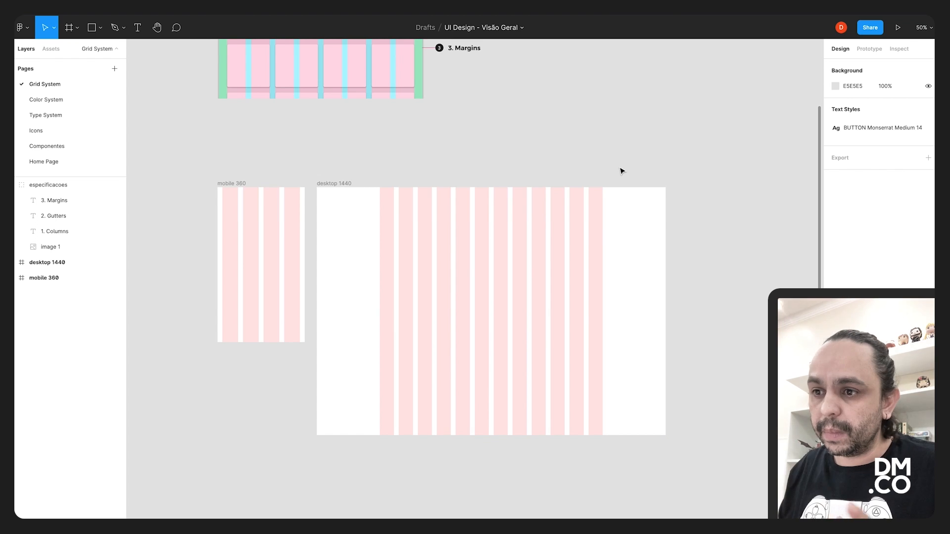
pyautogui.scroll(2, 643, 180)
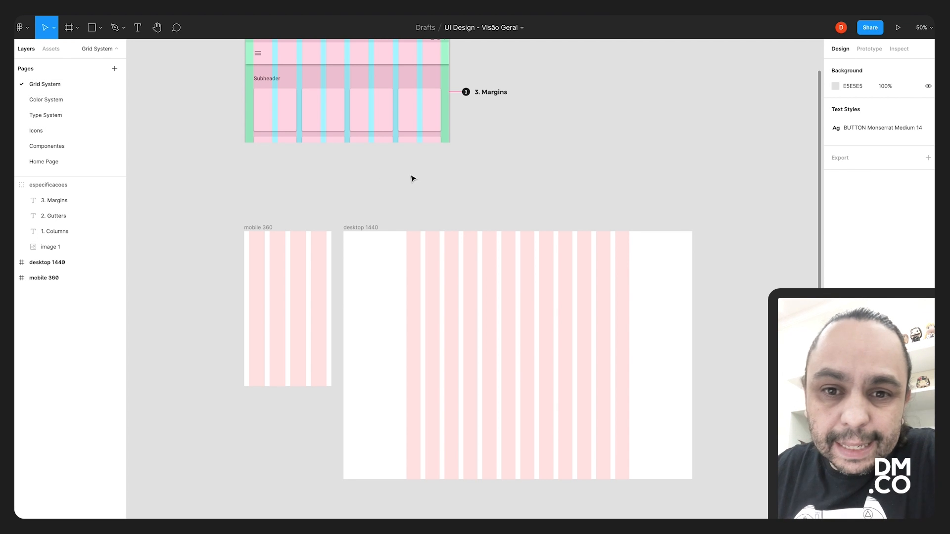
# Open the Color System page and examine its Gray, Deep Purple and Black White palettes up close.
pyautogui.click(60, 101)
pyautogui.press('-')
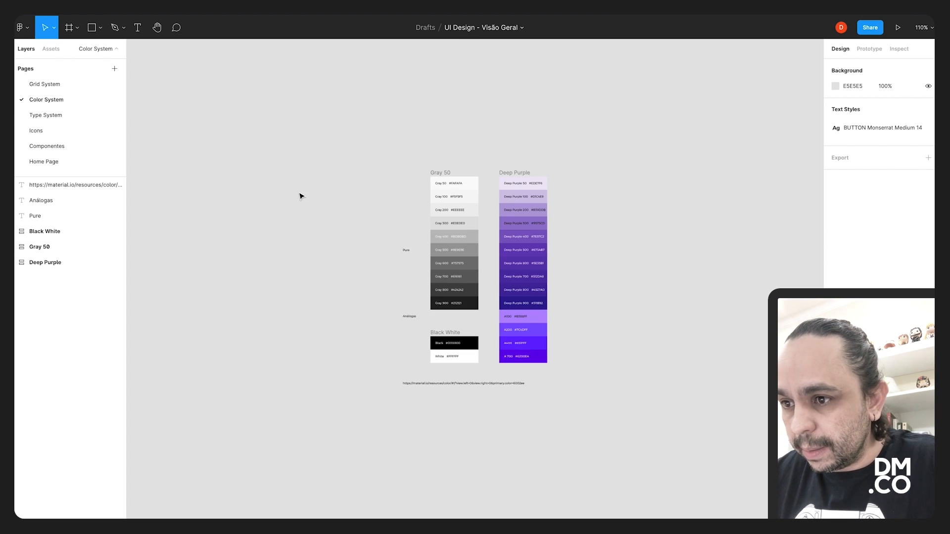
pyautogui.moveTo(587, 178)
pyautogui.mouseDown()
pyautogui.moveTo(539, 182)
pyautogui.moveTo(573, 173)
pyautogui.mouseUp()
pyautogui.press('+')
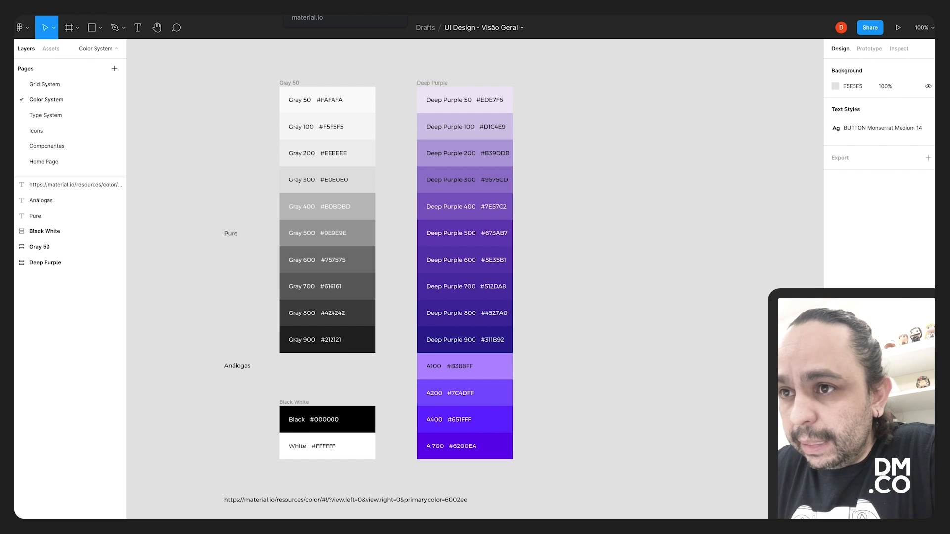
# Switch to the Material Design Color Tool in the browser and examine the Material palette's hues, shades and accent columns.
pyautogui.click(306, 15)
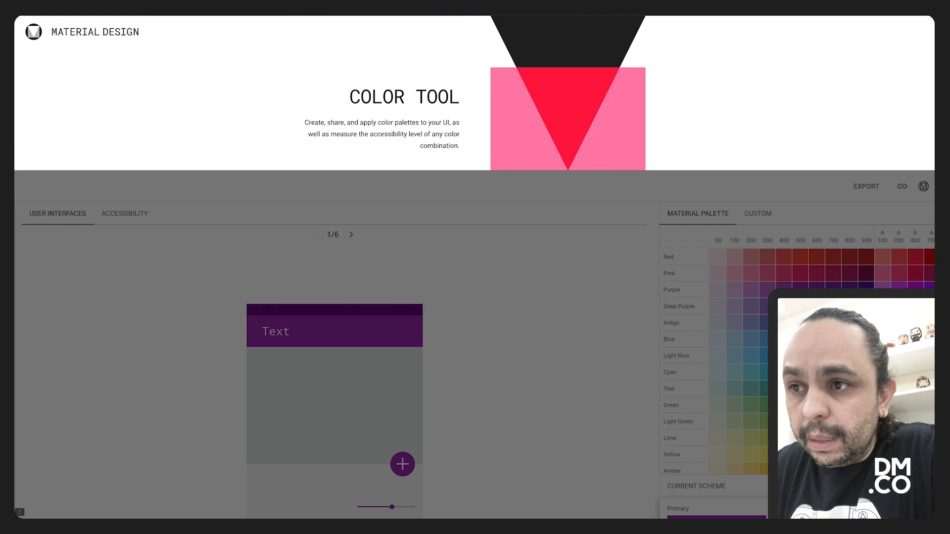
pyautogui.moveTo(350, 101); pyautogui.dragTo(450, 105)
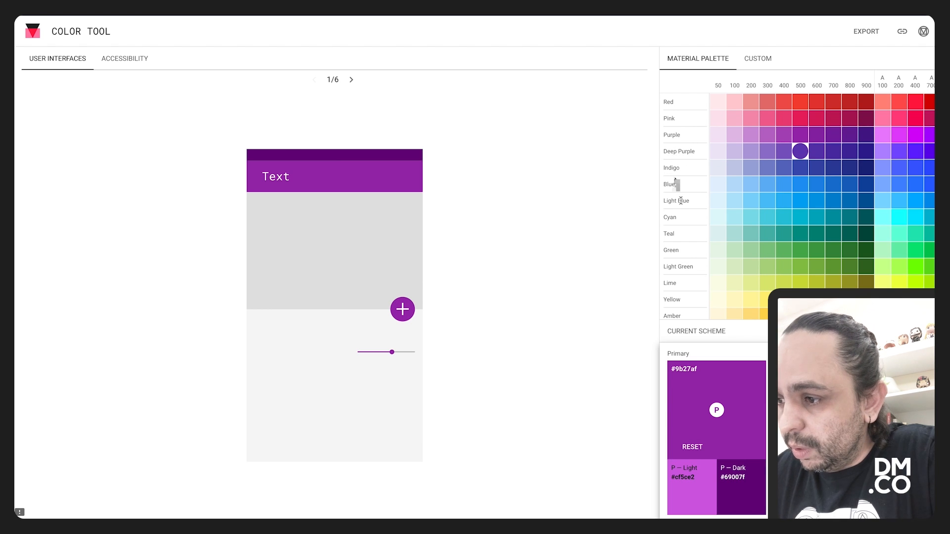
pyautogui.scroll(-2, 663, 282)
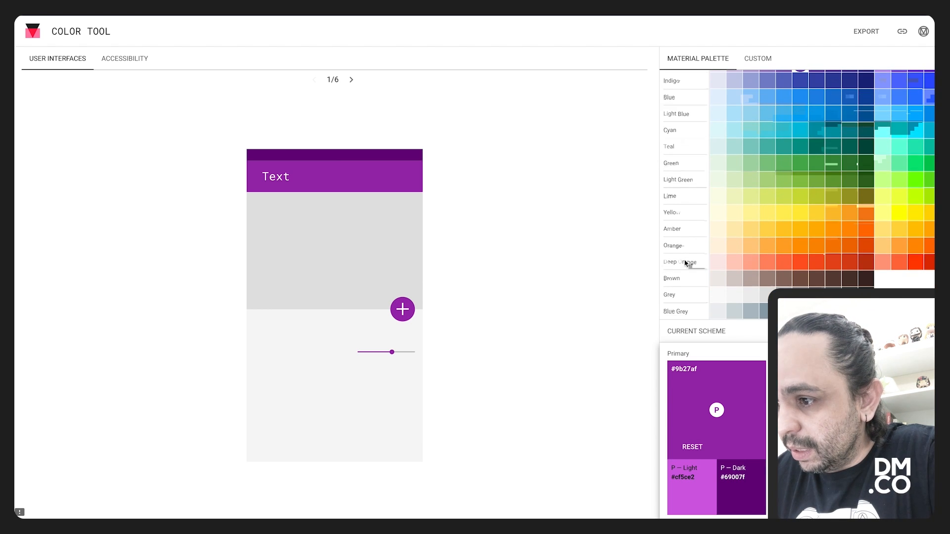
pyautogui.scroll(3, 685, 261)
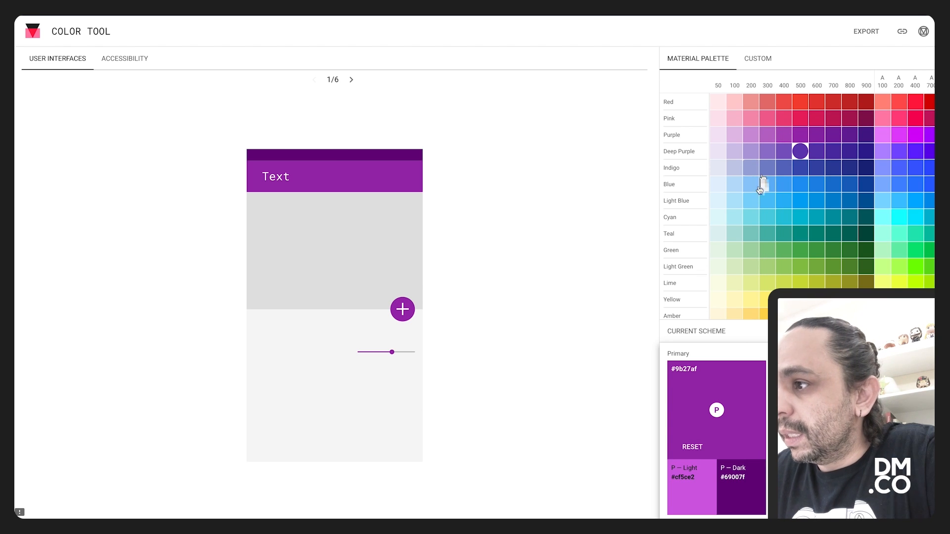
pyautogui.moveTo(882, 78); pyautogui.dragTo(931, 79)
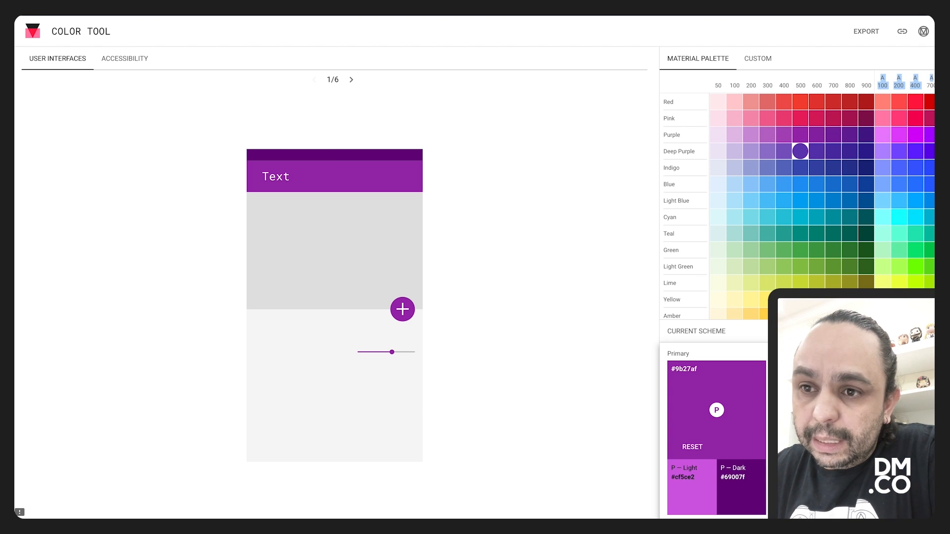
pyautogui.press('super+Tab')
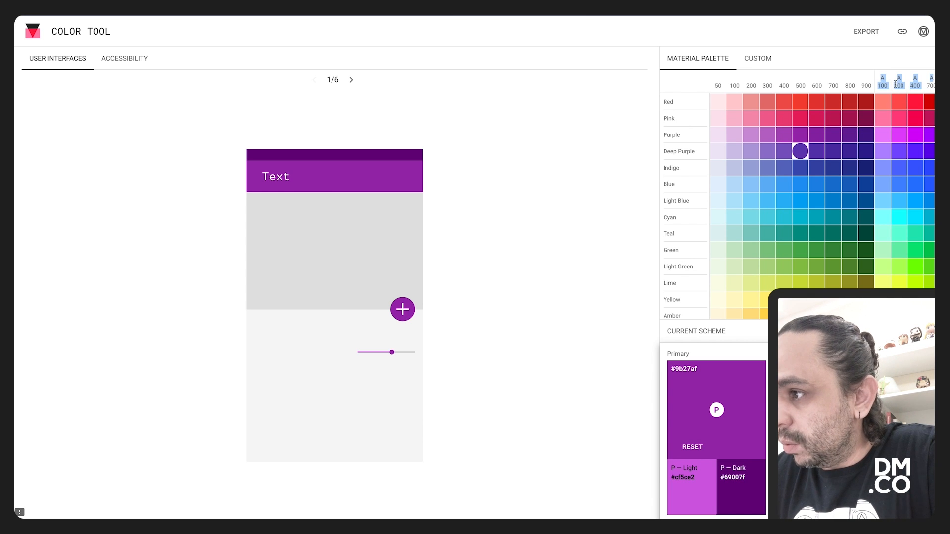
pyautogui.click(520, 164)
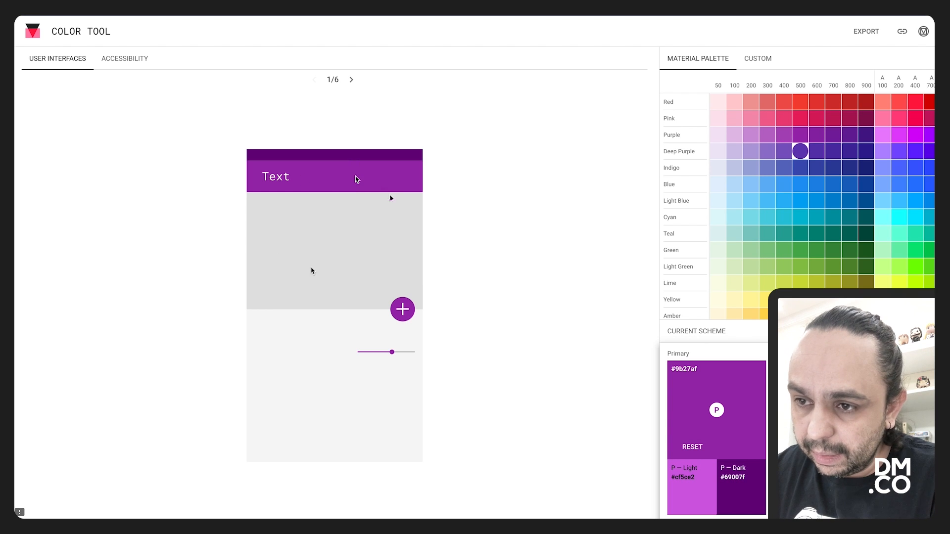
# Examine how the purple scheme looks across the user interface previews of the Color Tool.
pyautogui.click(352, 81)
pyautogui.click(313, 82)
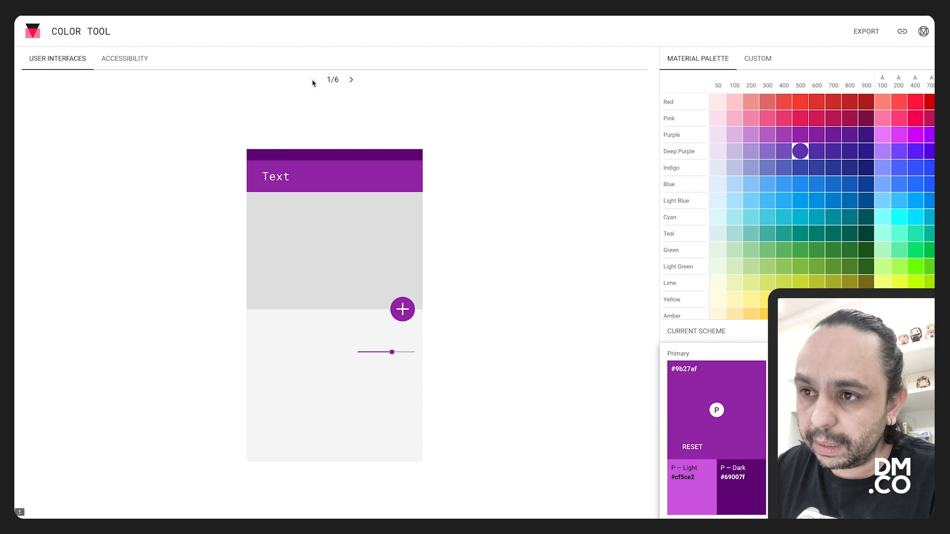
pyautogui.click(351, 82)
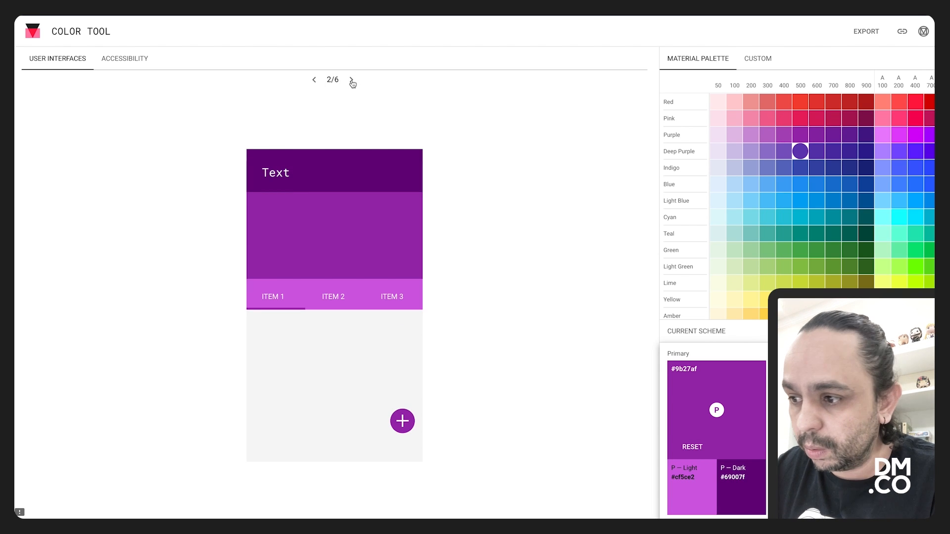
pyautogui.click(352, 82)
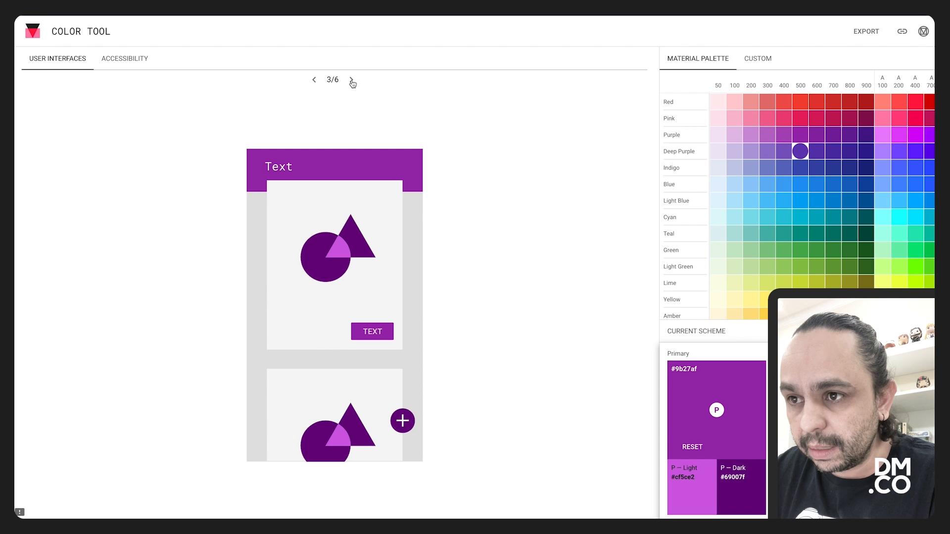
pyautogui.click(351, 83)
pyautogui.click(352, 82)
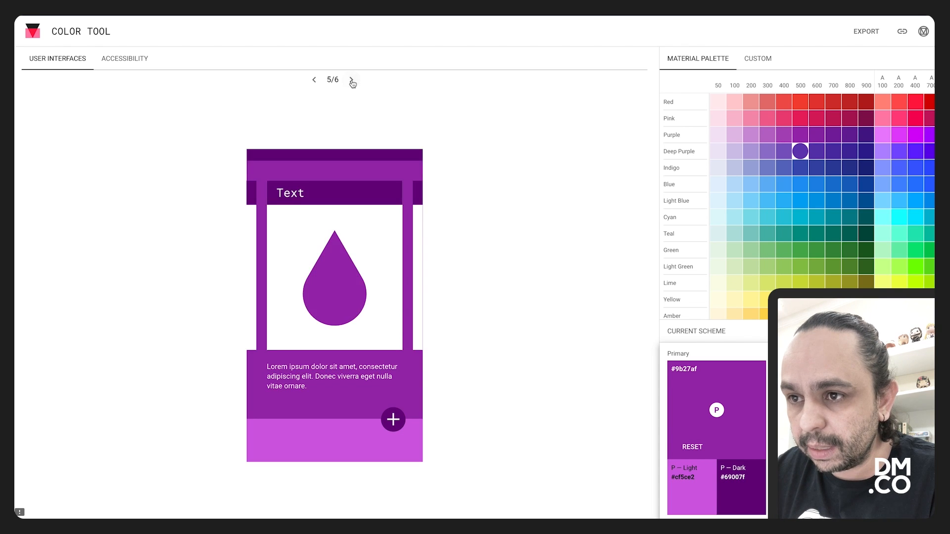
pyautogui.click(352, 82)
pyautogui.click(315, 83)
pyautogui.click(314, 80)
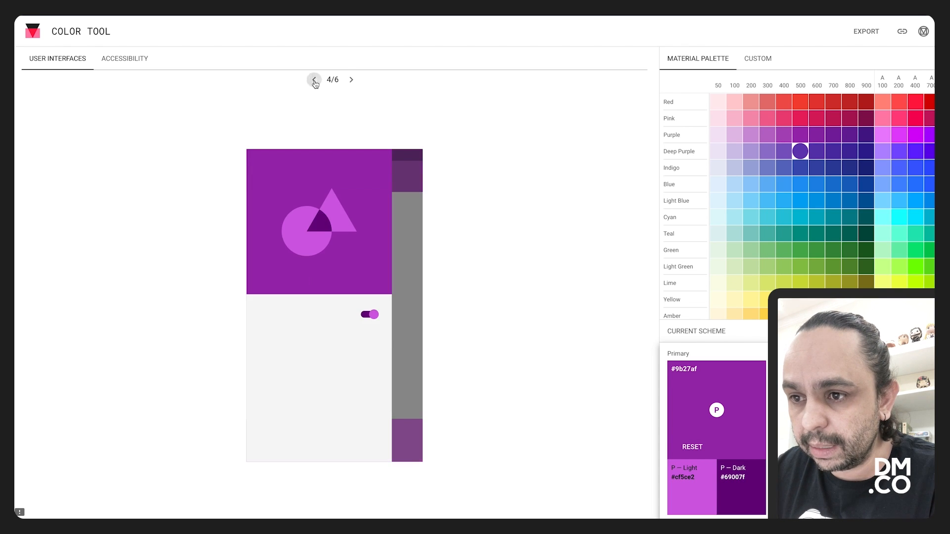
pyautogui.press('Right')
pyautogui.click(315, 83)
pyautogui.click(315, 83)
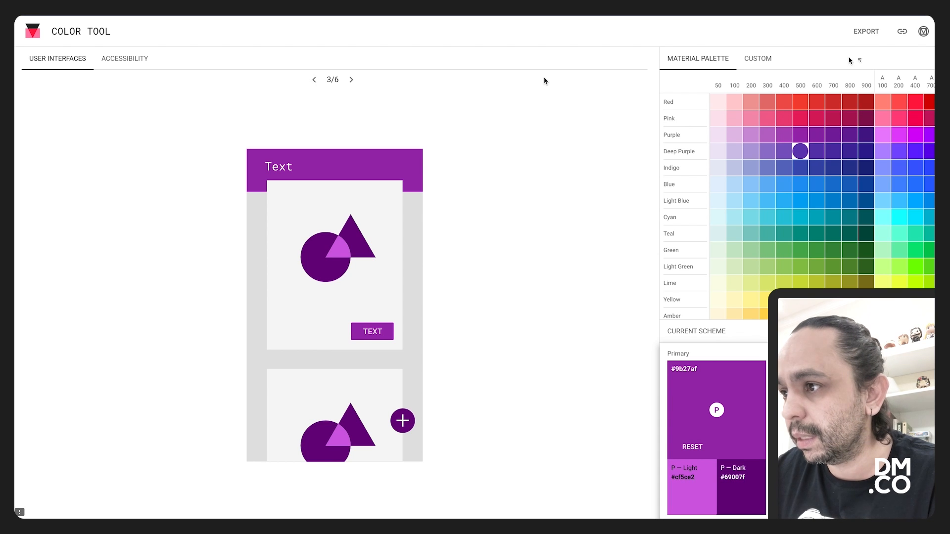
# Try a custom light peach primary color (#ffdbc5) from the color wheel and return to the Material palette.
pyautogui.click(767, 60)
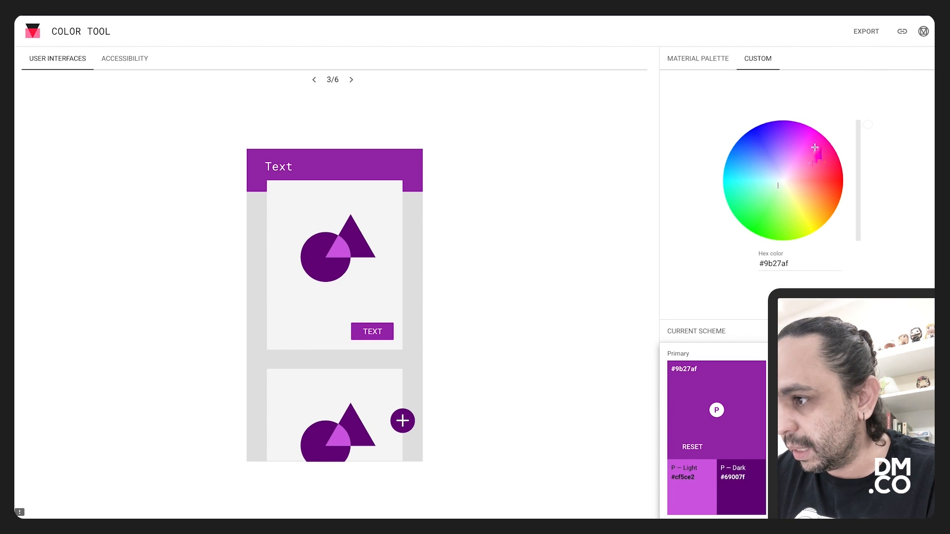
pyautogui.moveTo(798, 178)
pyautogui.mouseDown()
pyautogui.moveTo(795, 155)
pyautogui.moveTo(805, 181)
pyautogui.moveTo(806, 165)
pyautogui.moveTo(806, 196)
pyautogui.moveTo(808, 168)
pyautogui.moveTo(795, 157)
pyautogui.moveTo(798, 185)
pyautogui.mouseUp()
pyautogui.click(698, 58)
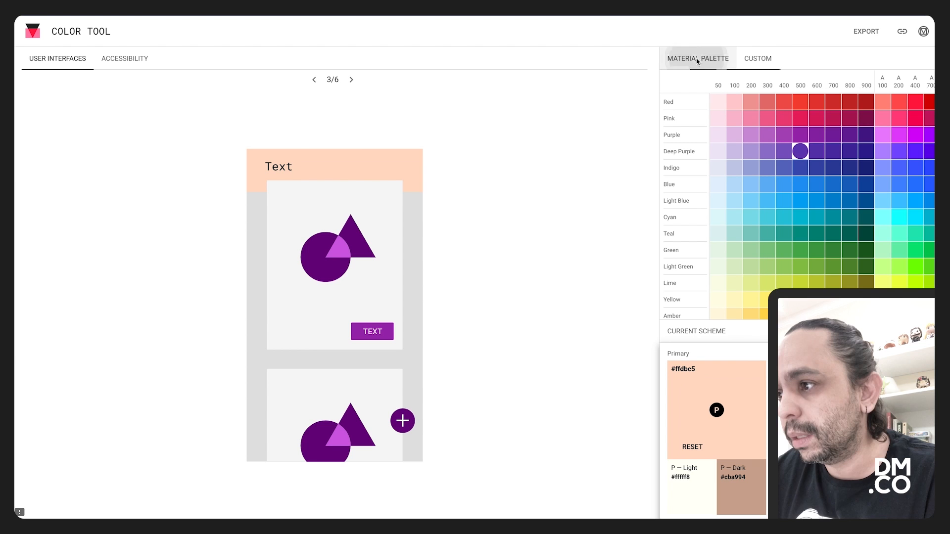
# Set the scheme's primary color to Deep Purple 500 and go back to the first interface preview.
pyautogui.click(800, 157)
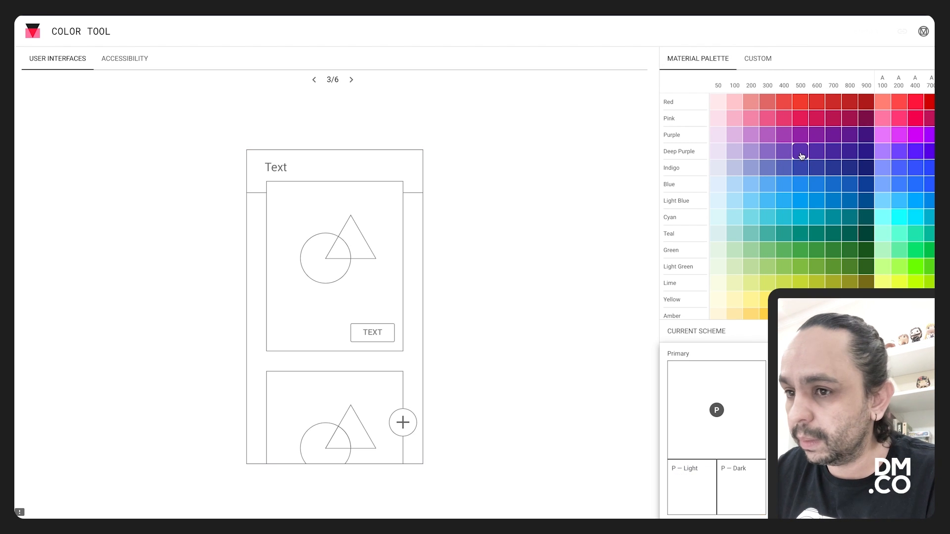
pyautogui.click(314, 79)
pyautogui.click(314, 80)
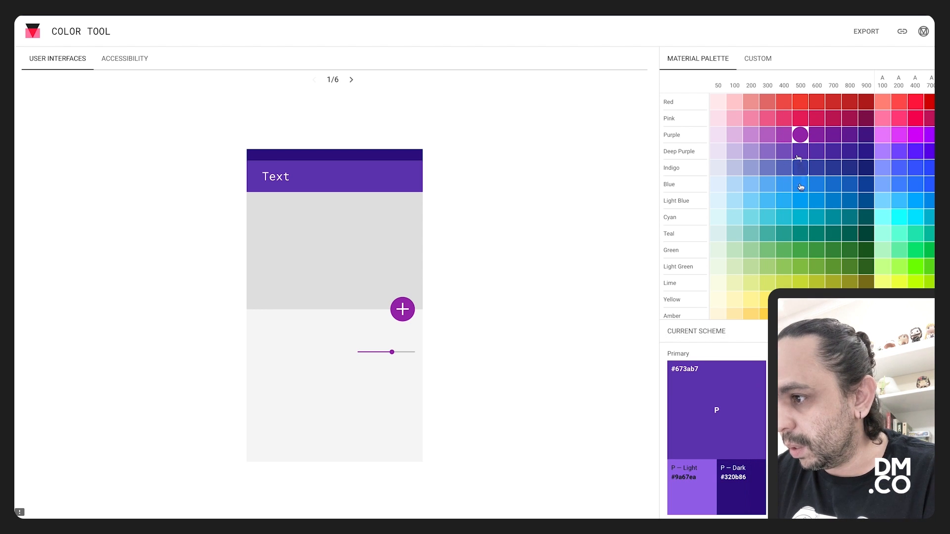
# Try Light Green 500, set the secondary color to Lime 500, and check it in the first three interface previews.
pyautogui.click(800, 266)
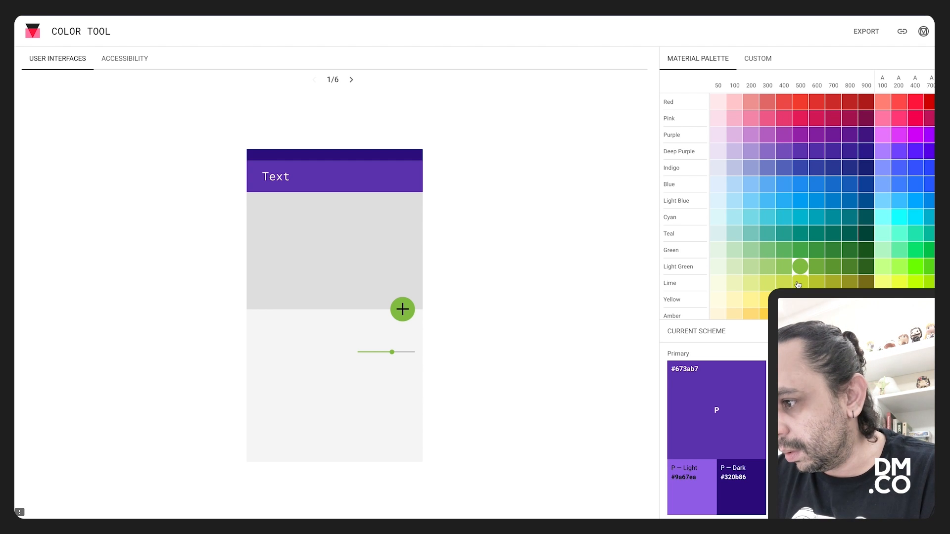
pyautogui.click(800, 283)
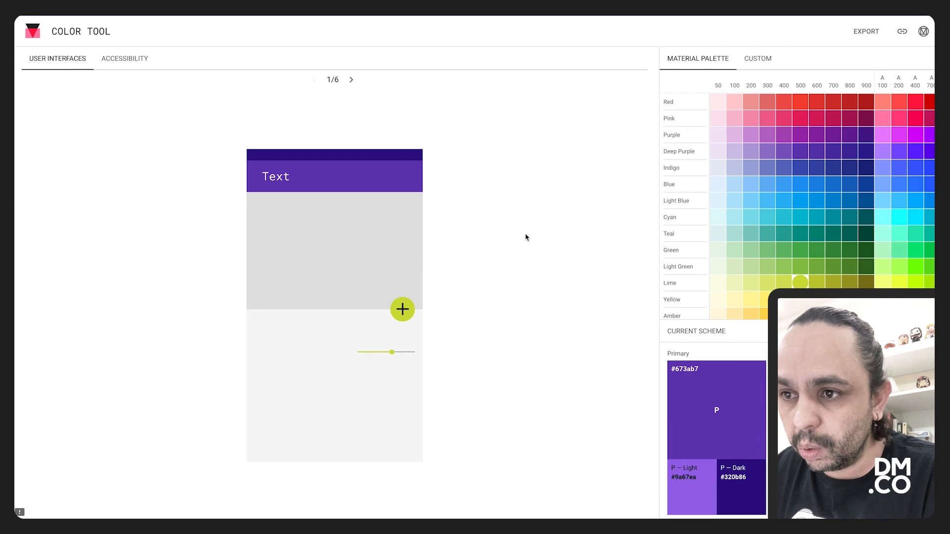
pyautogui.click(349, 83)
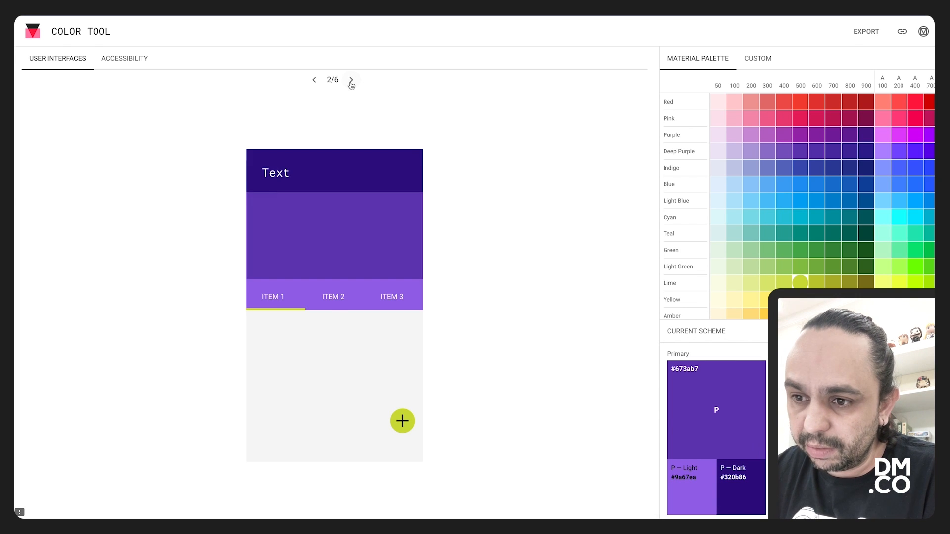
pyautogui.click(351, 83)
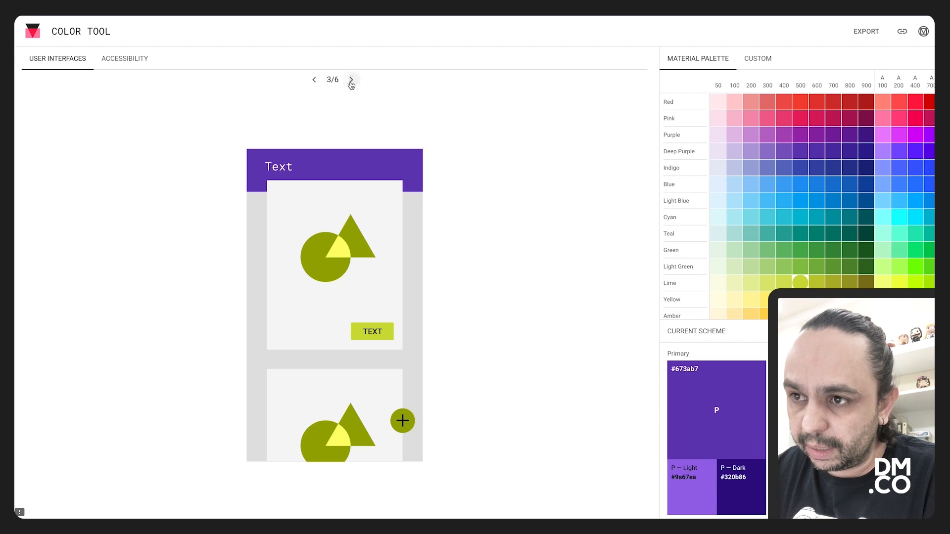
pyautogui.click(315, 81)
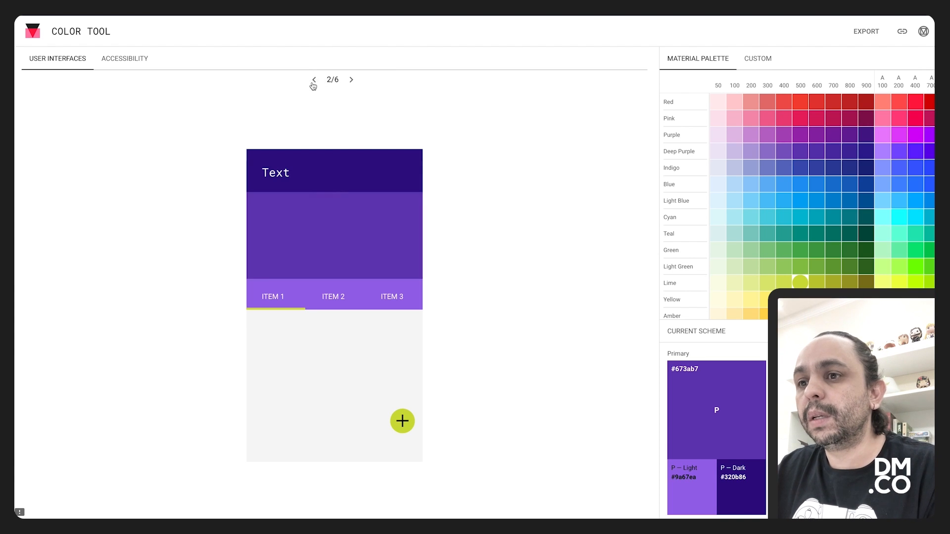
pyautogui.click(315, 80)
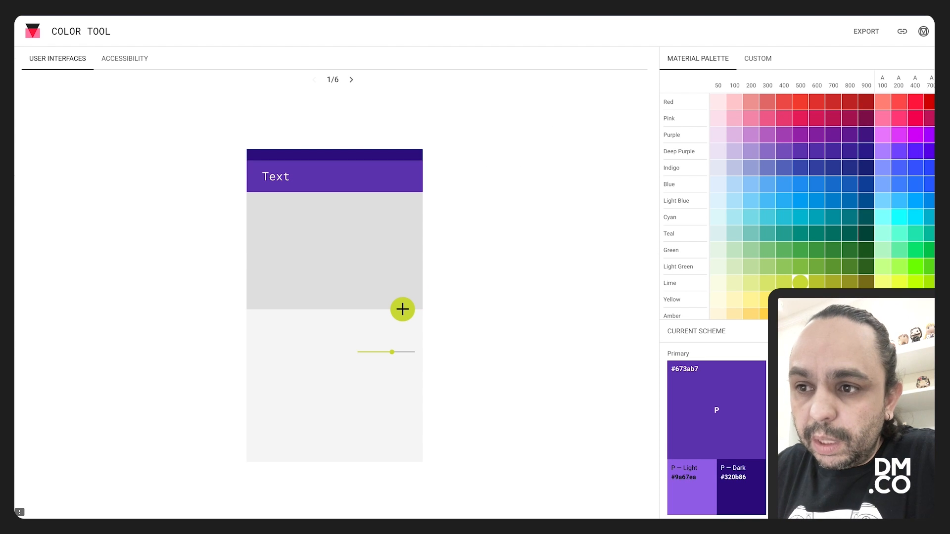
# Switch back to Figma and inspect the Deep Purple 50, 100, 200 and 300 swatches one by one.
pyautogui.press('super+Tab')
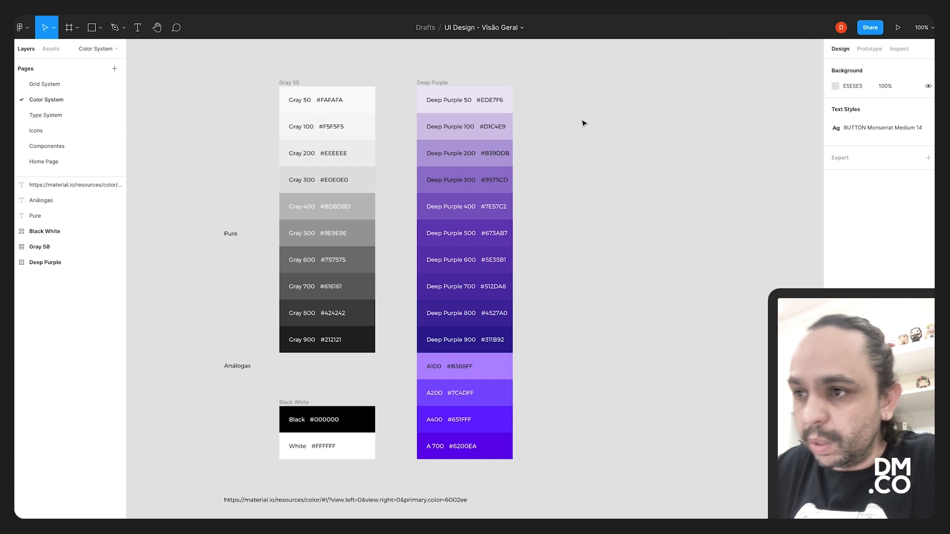
pyautogui.click(460, 95)
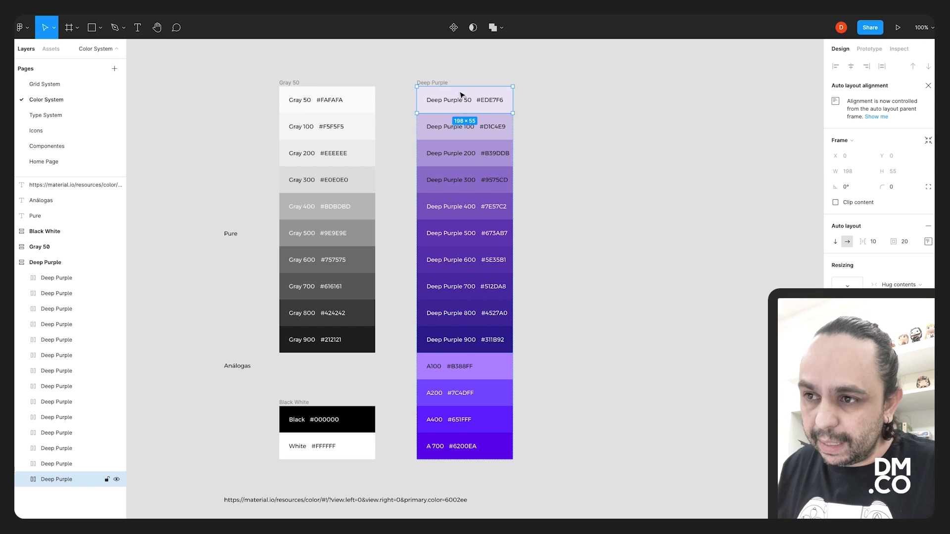
pyautogui.click(457, 126)
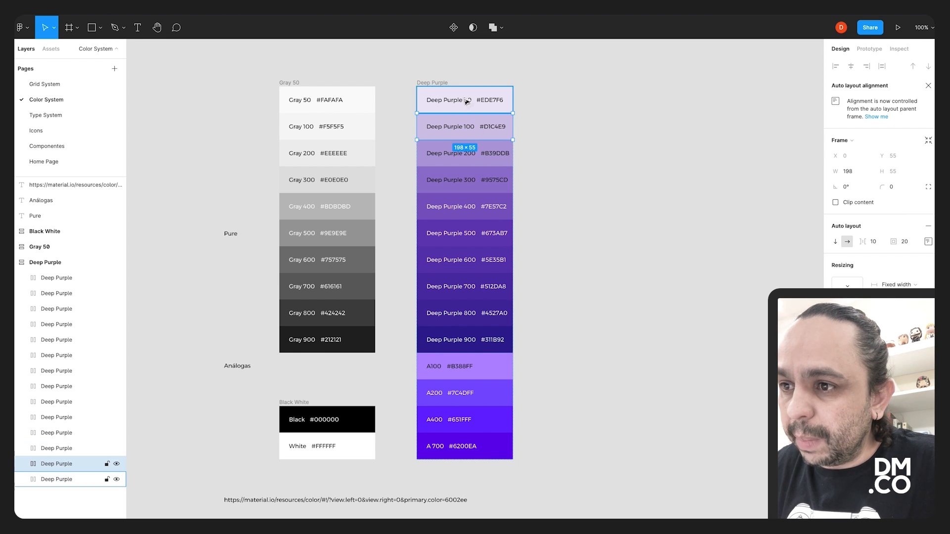
pyautogui.click(466, 102)
pyautogui.click(457, 131)
pyautogui.click(454, 149)
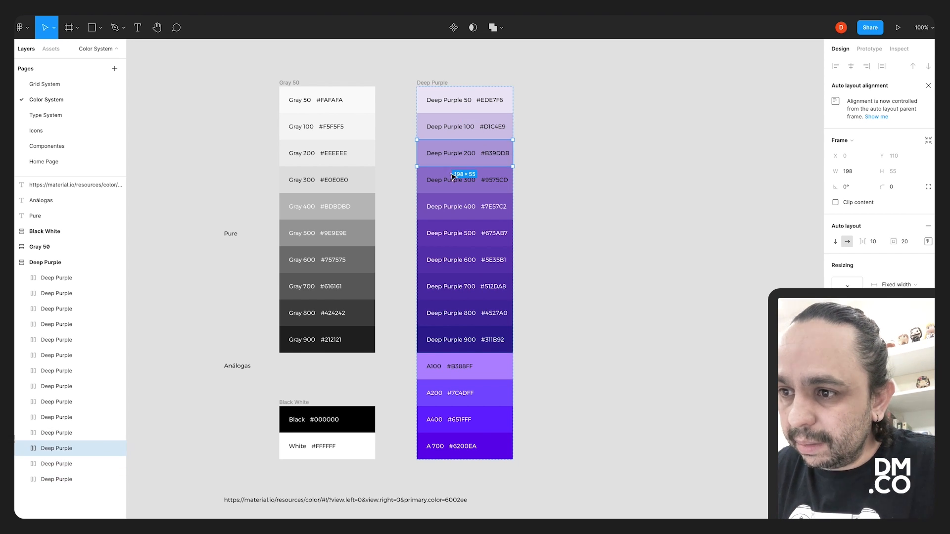
pyautogui.click(454, 177)
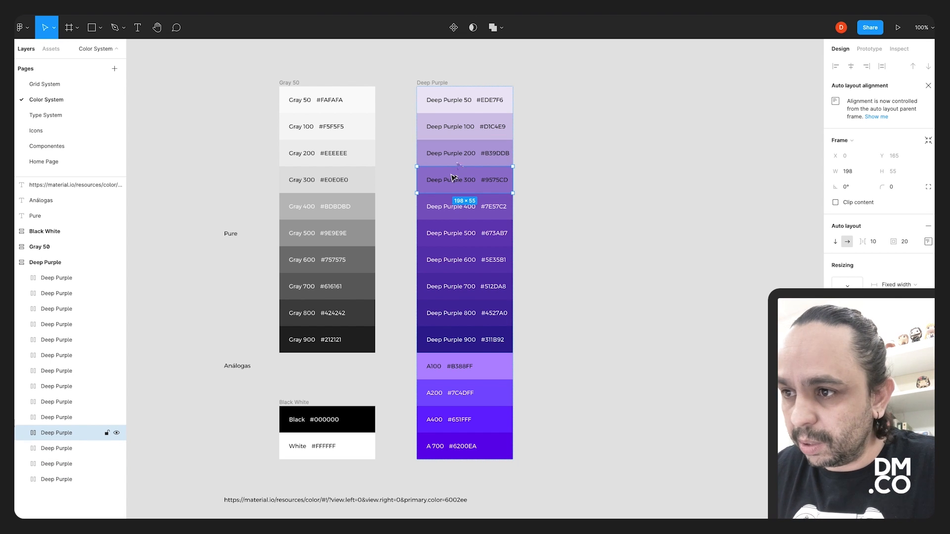
# Create a color style named "Deep Purple / 50" from the Deep Purple 50 swatch.
pyautogui.click(493, 98)
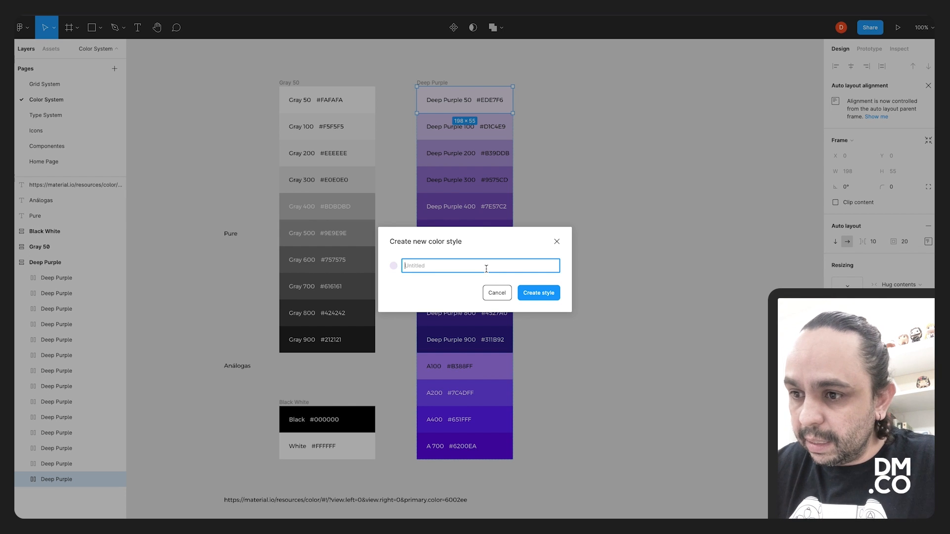
pyautogui.write('Dee')
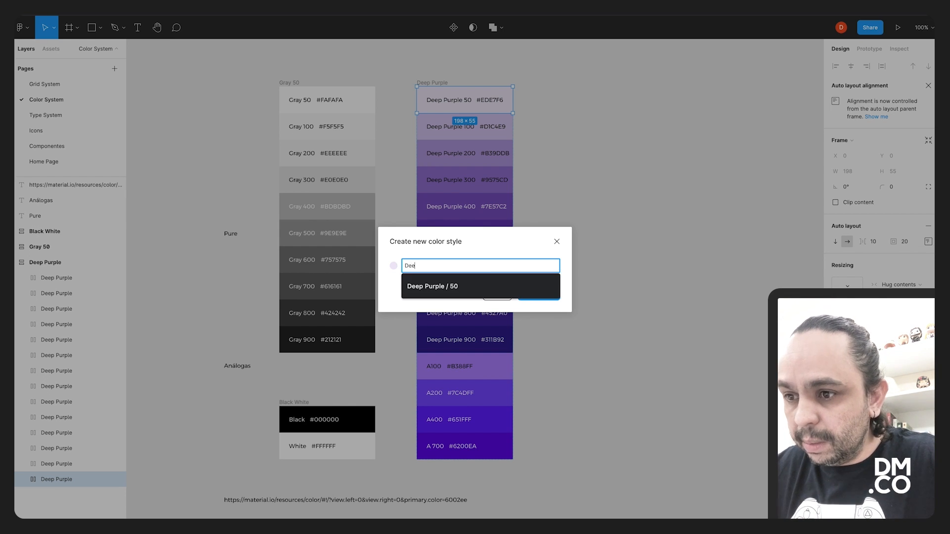
pyautogui.write('p Pu')
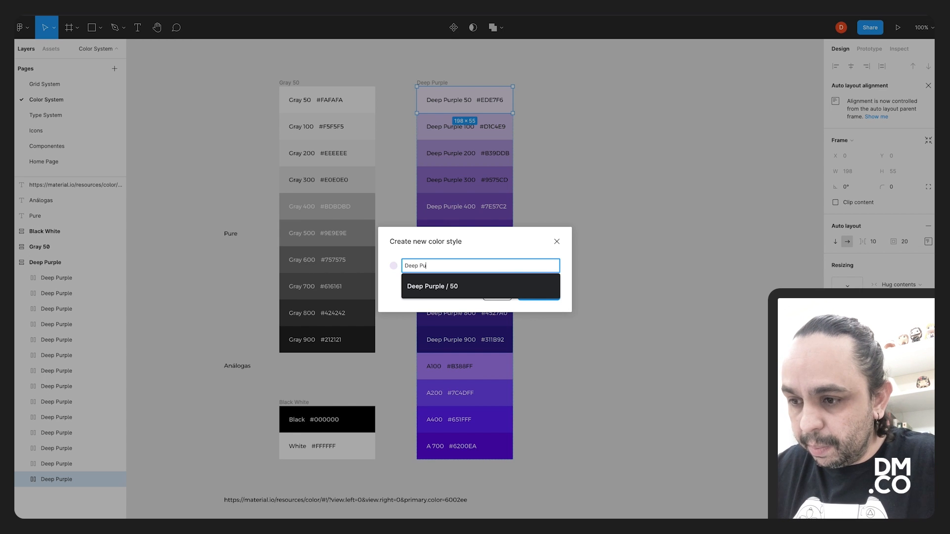
pyautogui.write('rple')
pyautogui.press('BackSpace')
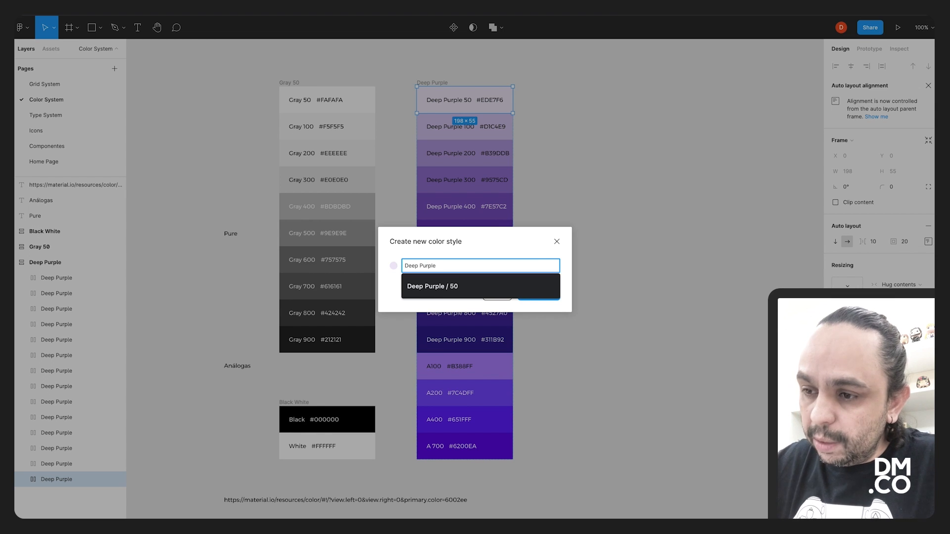
pyautogui.write('/')
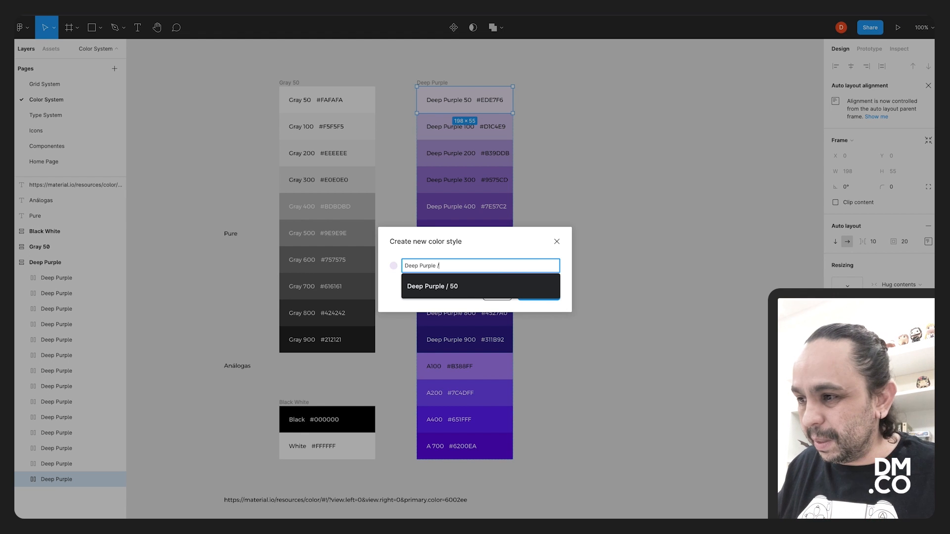
pyautogui.write('50')
pyautogui.press('BackSpace')
pyautogui.write('0')
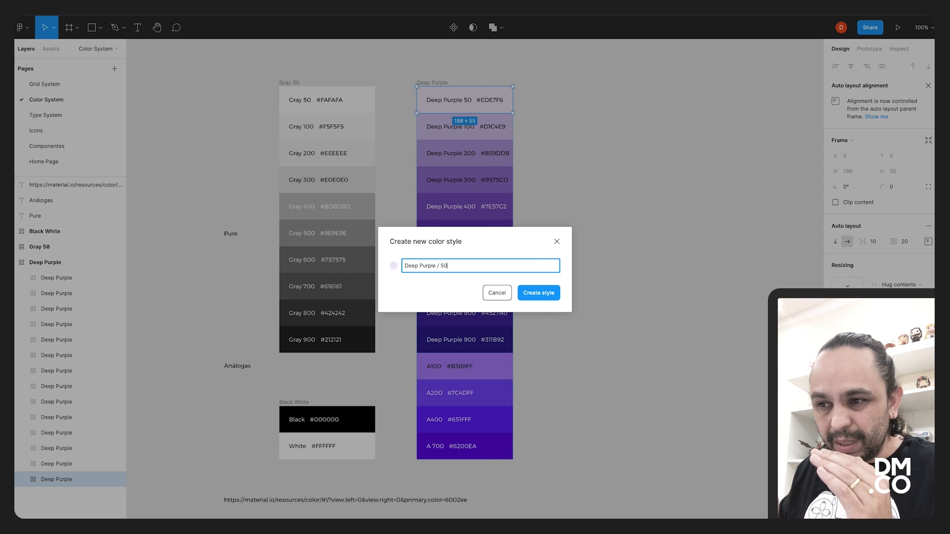
pyautogui.click(540, 296)
# Create a color style named "Deep Purple / 100" from the Deep Purple 100 swatch and undo the stray fill change on it.
pyautogui.press('Tab')
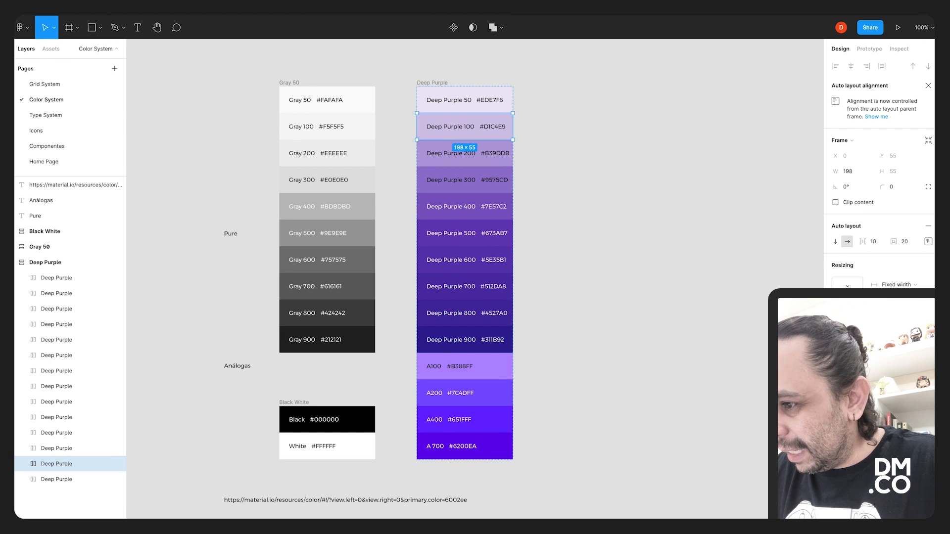
pyautogui.hotkey('ctrl', 'z')
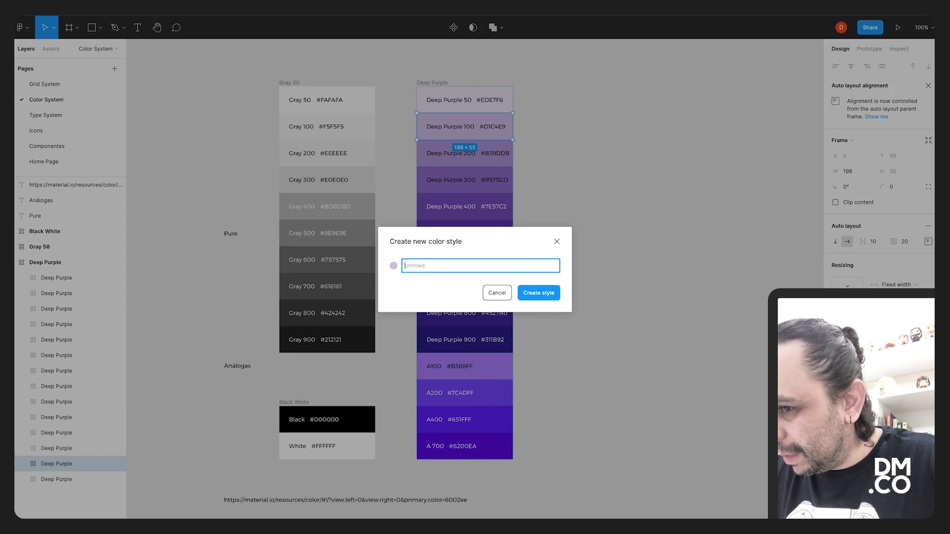
pyautogui.write('Deep Purple')
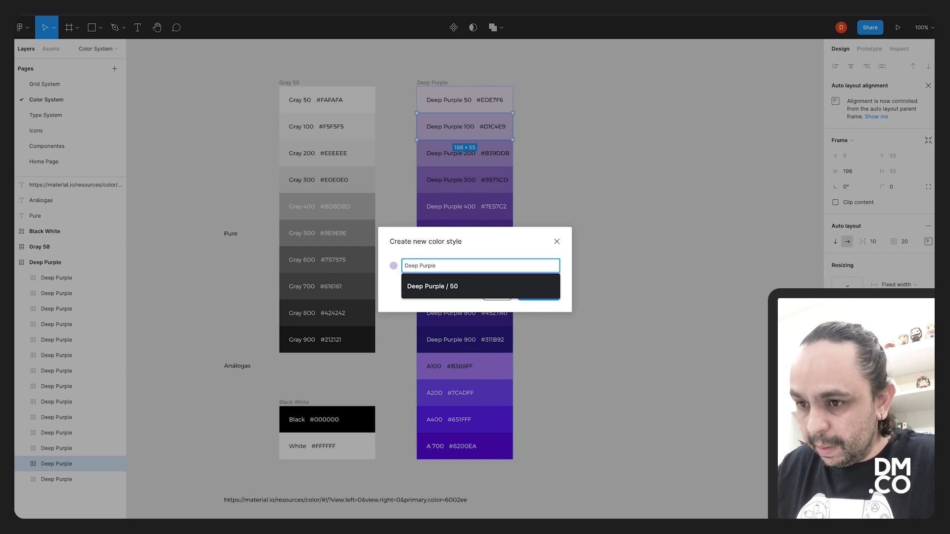
pyautogui.write(' / 100')
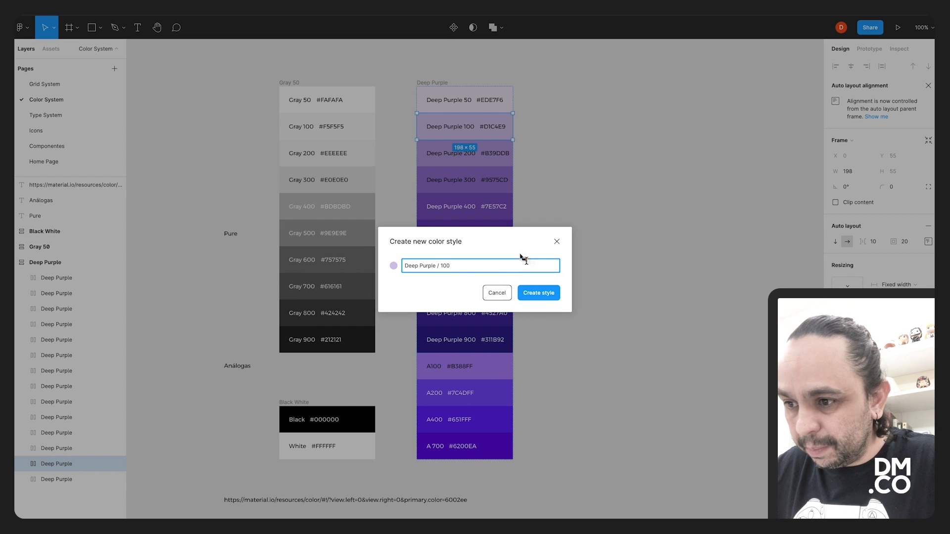
pyautogui.click(535, 293)
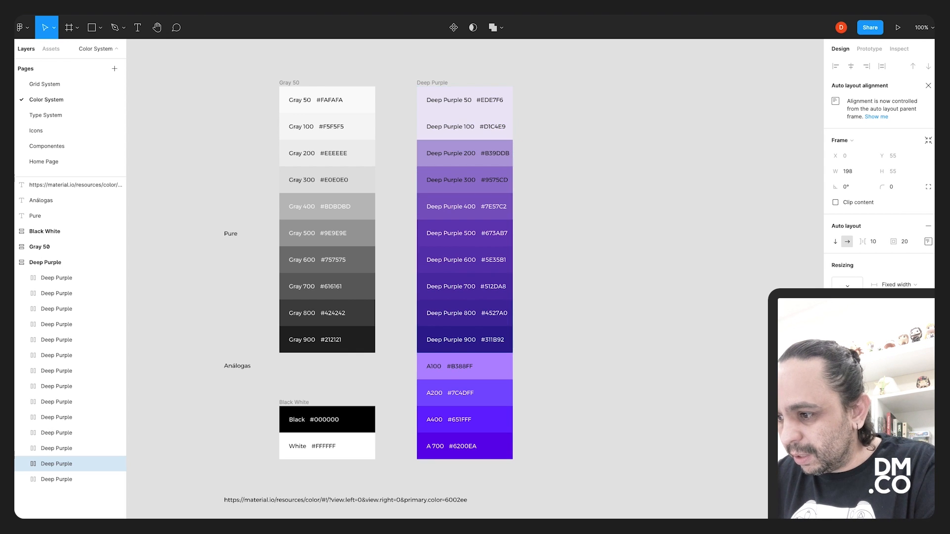
pyautogui.hotkey('ctrl', 'z')
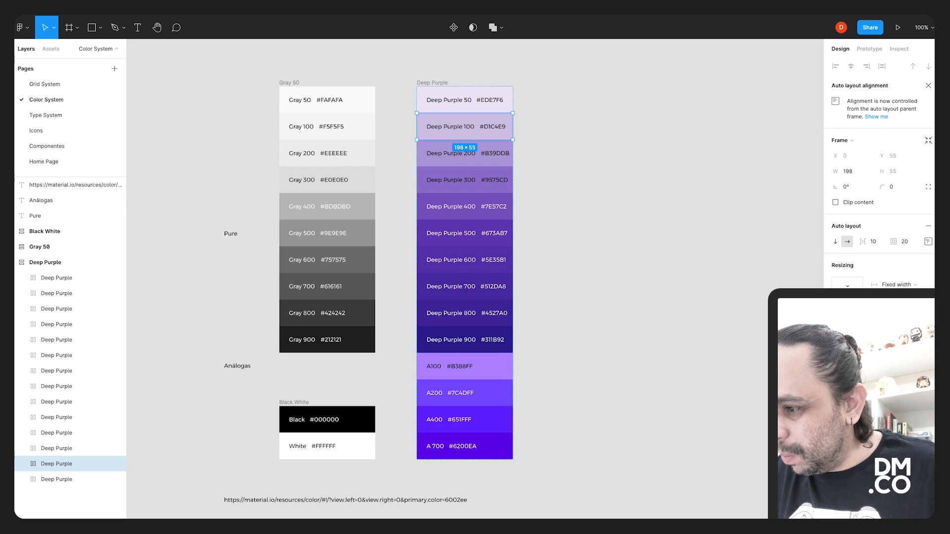
# Create a color style named "Deep Purple / 200" from the Deep Purple 200 swatch.
pyautogui.click(647, 333)
pyautogui.click(481, 147)
pyautogui.press('Escape')
pyautogui.click(479, 146)
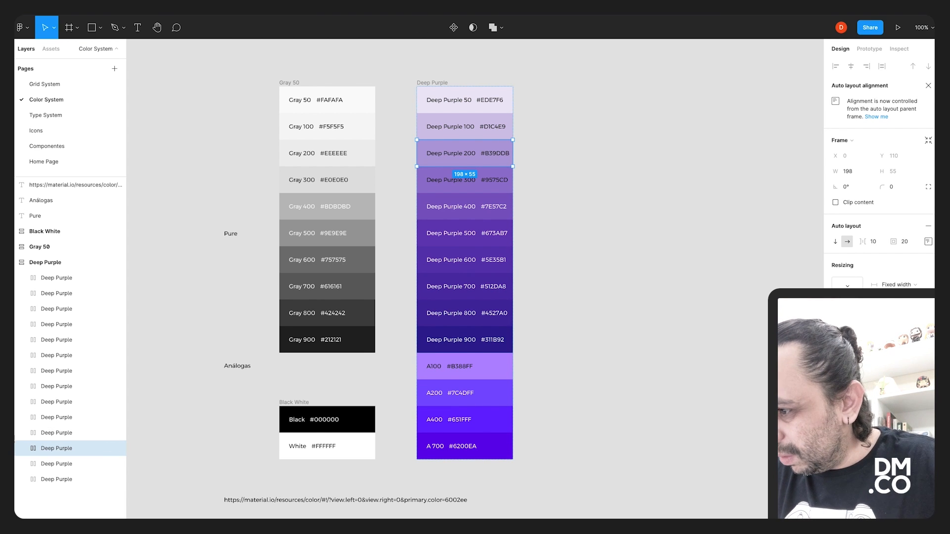
pyautogui.write('Deep Purple 200')
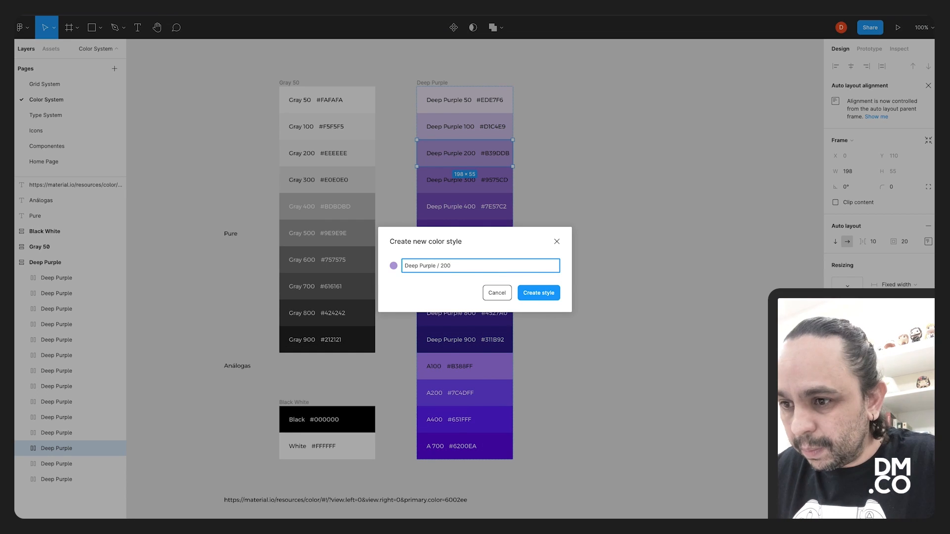
pyautogui.click(539, 293)
# Create a color style named "Deep Purple / 300" from the Deep Purple 300 swatch, copying the group prefix for reuse.
pyautogui.press('Tab')
pyautogui.write('Deep Purple /')
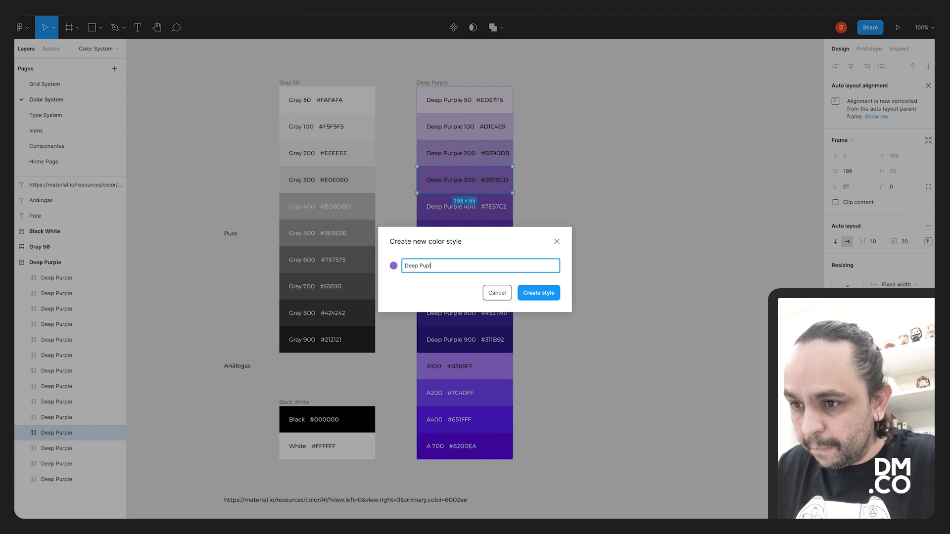
pyautogui.moveTo(441, 268); pyautogui.dragTo(412, 270)
pyautogui.press('super+c')
pyautogui.click(441, 269)
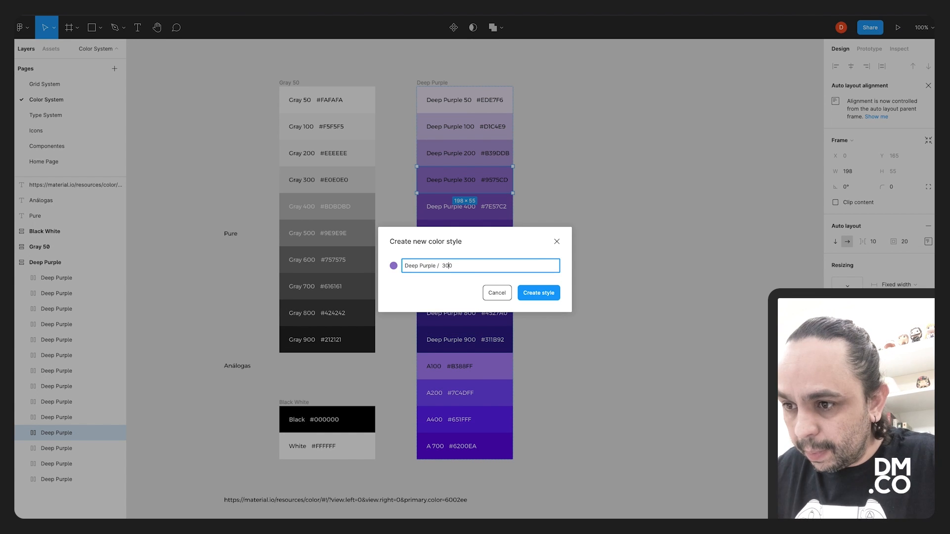
pyautogui.write('300')
pyautogui.press('Return')
# Create color styles named "Deep Purple / 400" and "Deep Purple / 500" from the Deep Purple 400 and 500 swatches.
pyautogui.click(463, 210)
pyautogui.press('super+v')
pyautogui.write('400')
pyautogui.press('Return')
pyautogui.press('Tab')
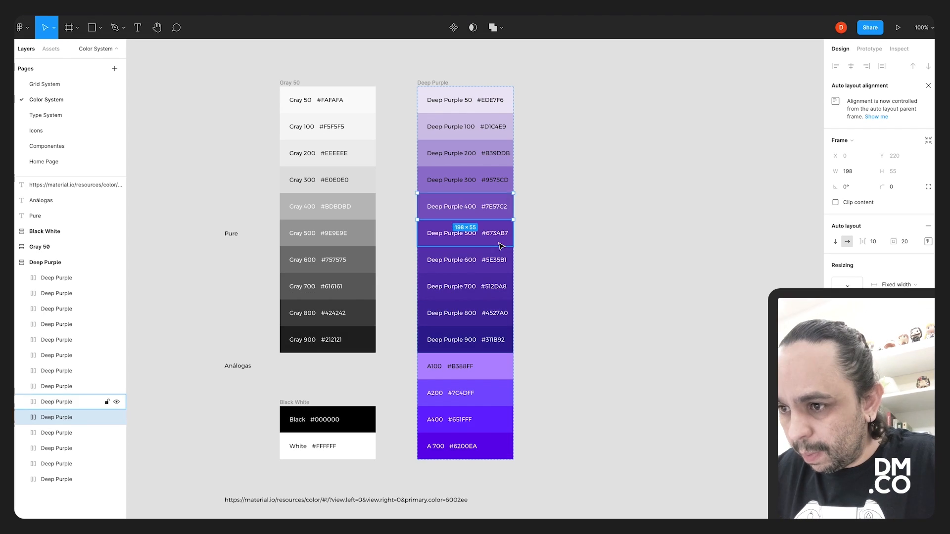
pyautogui.press('super+v')
pyautogui.write('500')
pyautogui.press('Return')
# Create a color style named "Deep Purple / 600" from the Deep Purple 600 swatch.
pyautogui.press('Tab')
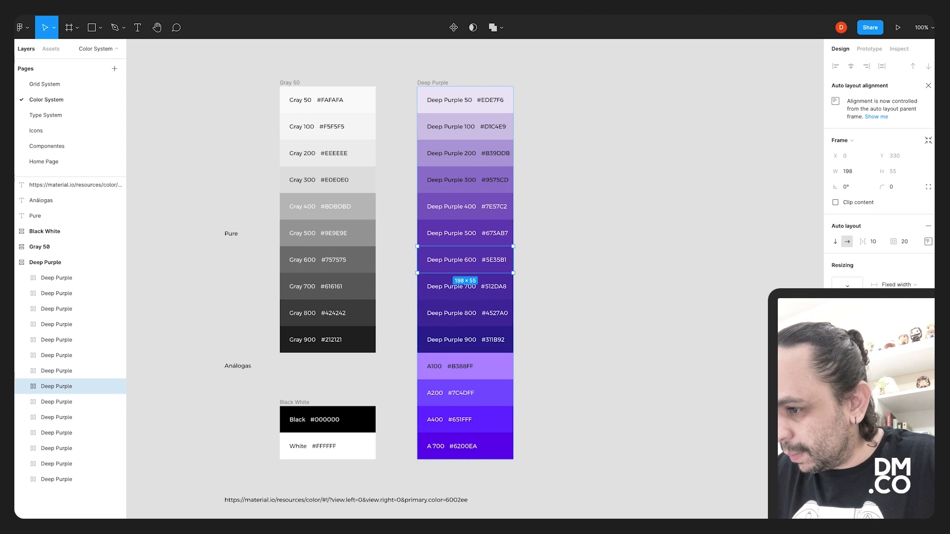
pyautogui.press('super+v')
pyautogui.write('600')
pyautogui.press('Return')
# Create a Deep Purple color style from the Deep Purple 700 swatch and correct its name to 700.
pyautogui.press('Tab')
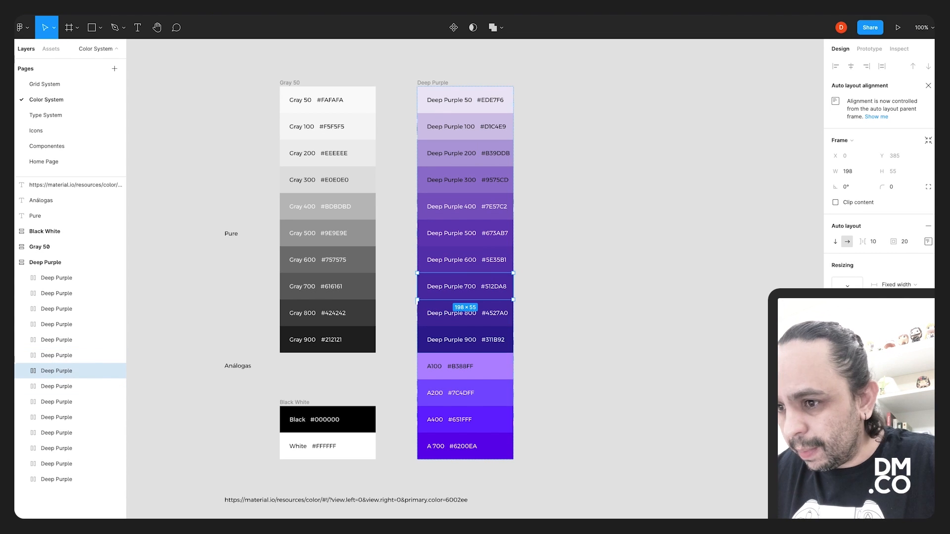
pyautogui.press('super+v')
pyautogui.write('700')
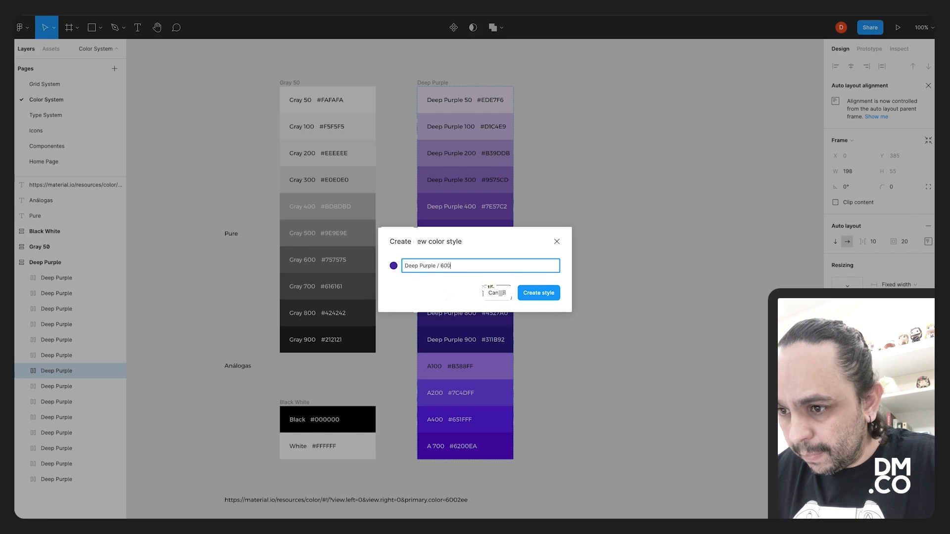
pyautogui.press('Return')
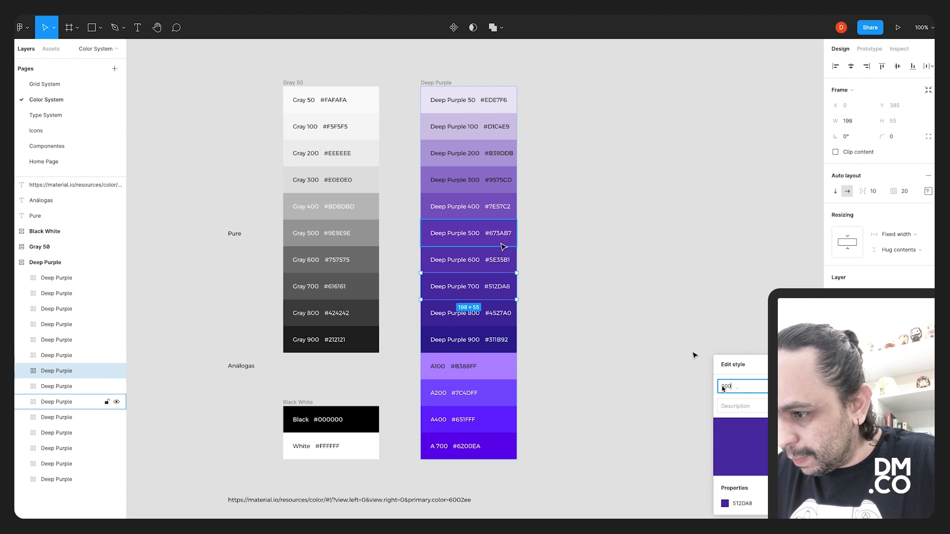
pyautogui.press('Right')
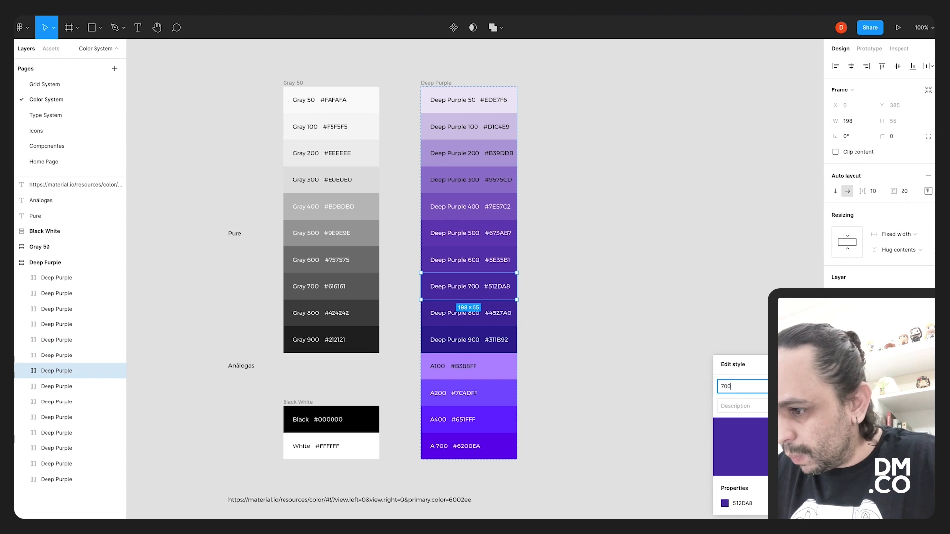
pyautogui.press('super+v')
pyautogui.press('Return')
# Create color styles named "Deep Purple / 800" and "Deep Purple / 900" from the Deep Purple 800 and 900 swatches.
pyautogui.click(487, 311)
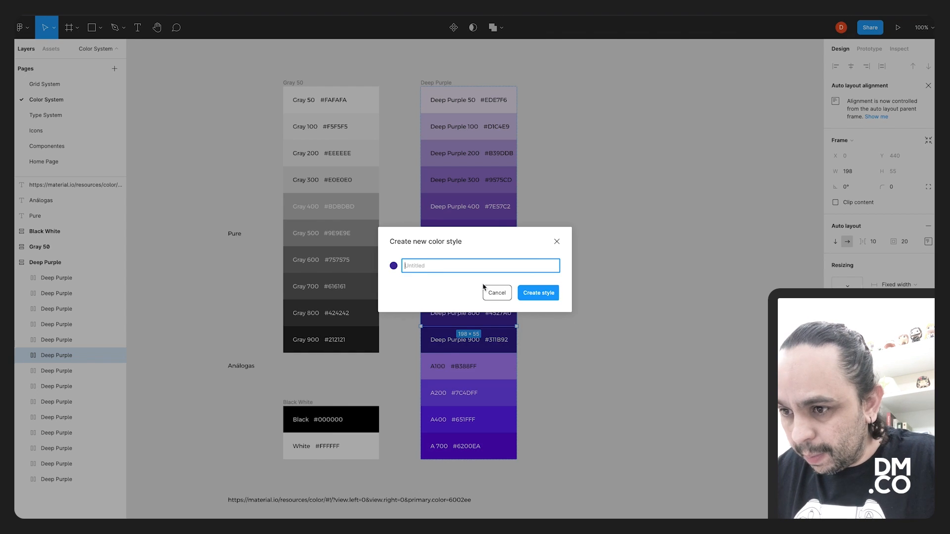
pyautogui.press('super+v')
pyautogui.write('8')
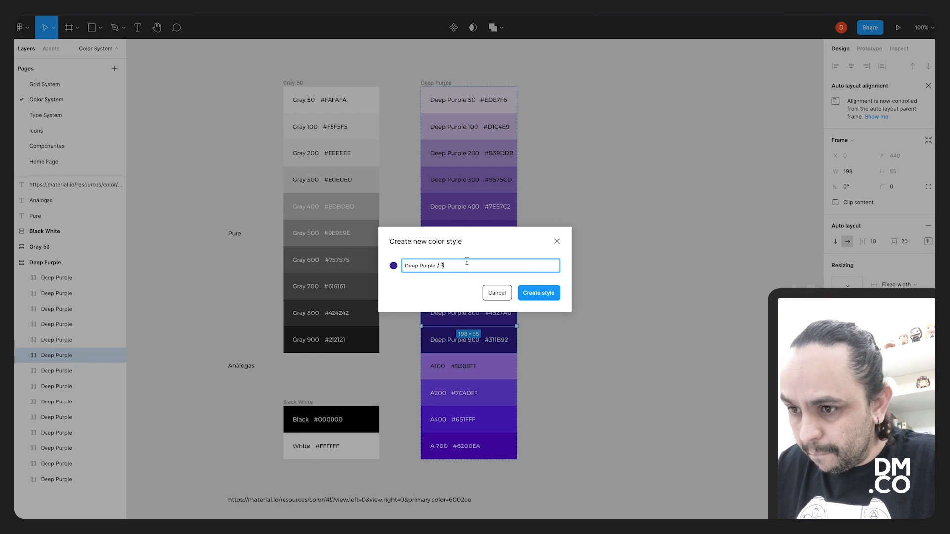
pyautogui.press('Return')
pyautogui.click(467, 341)
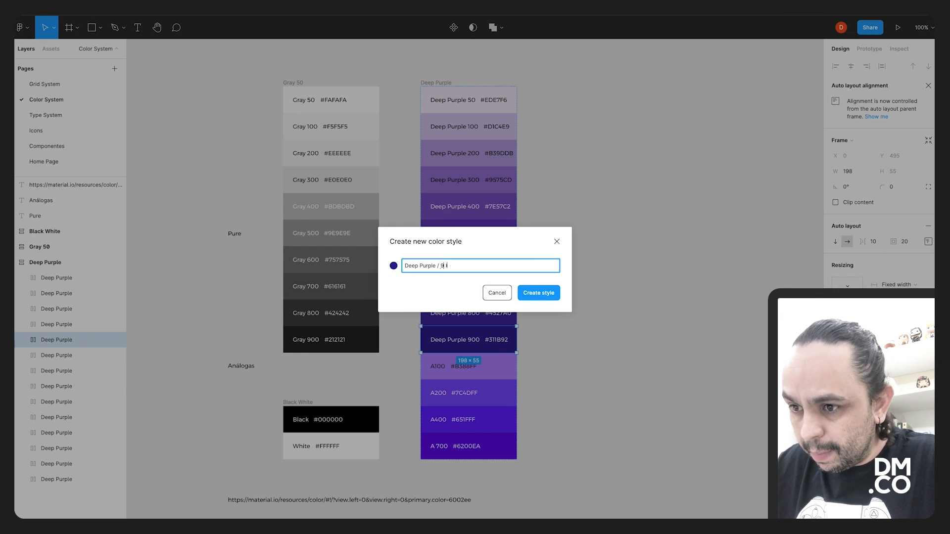
pyautogui.write('00')
pyautogui.press('Return')
# Create color styles named "Deep Purple / A100" and "Deep Purple / A200" from the A100 and A200 swatches.
pyautogui.click(467, 366)
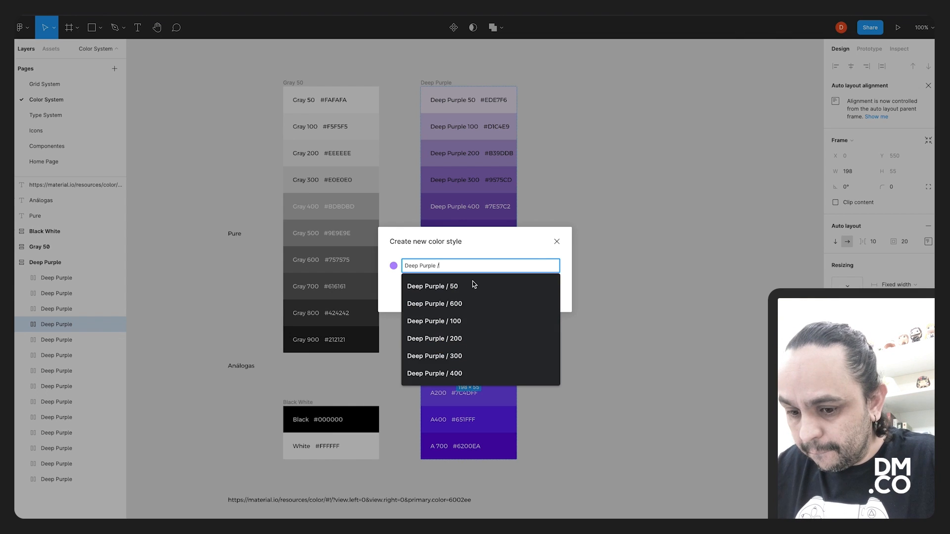
pyautogui.write('A100')
pyautogui.press('Return')
pyautogui.click(494, 394)
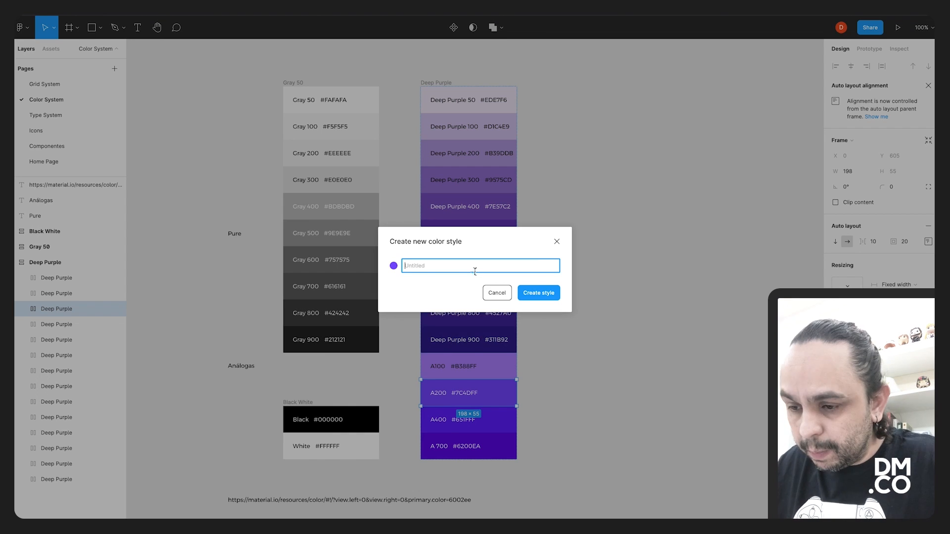
pyautogui.hotkey('ctrl', 'v')
pyautogui.write('A200')
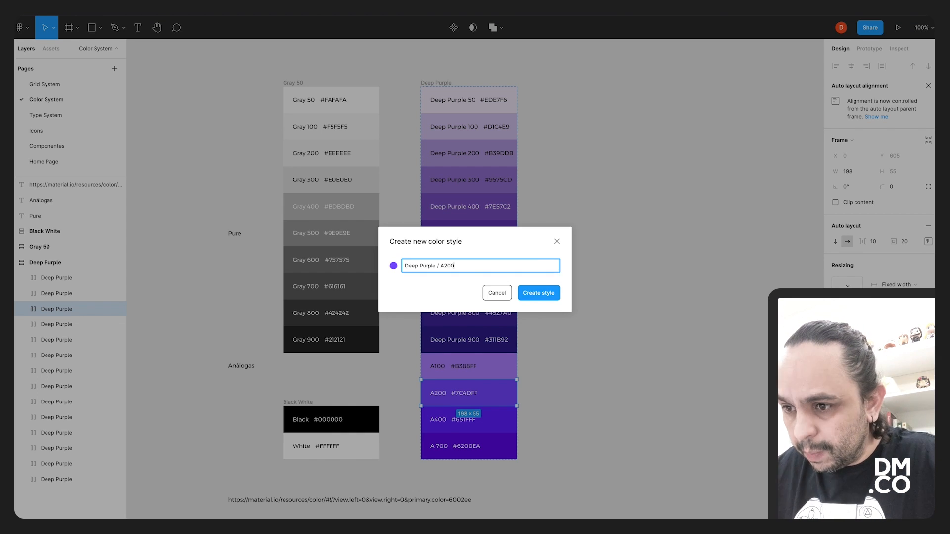
pyautogui.press('Return')
# Create Deep Purple color styles from the A400 and A 700 swatches, naming the first "Deep Purple / A400".
pyautogui.click(506, 426)
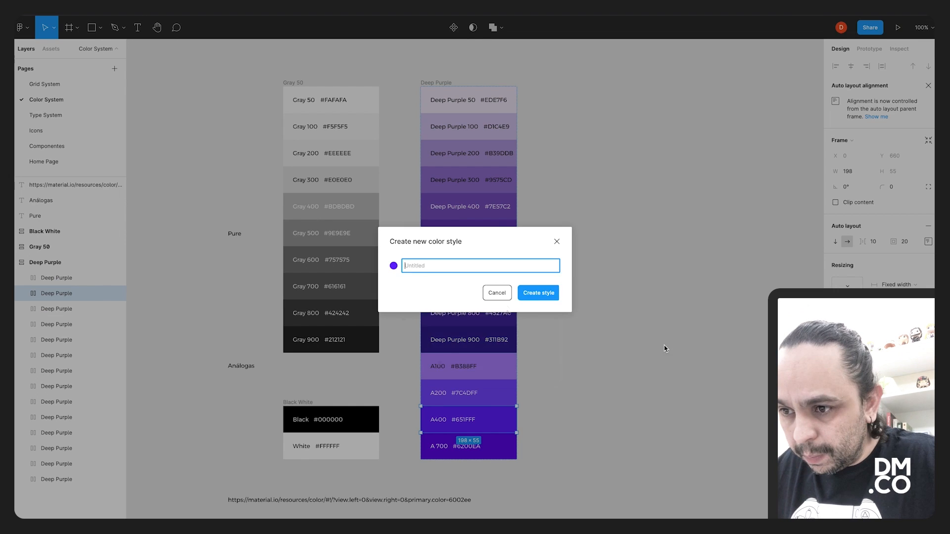
pyautogui.hotkey('ctrl', 'v')
pyautogui.write('A400')
pyautogui.press('Return')
pyautogui.click(479, 441)
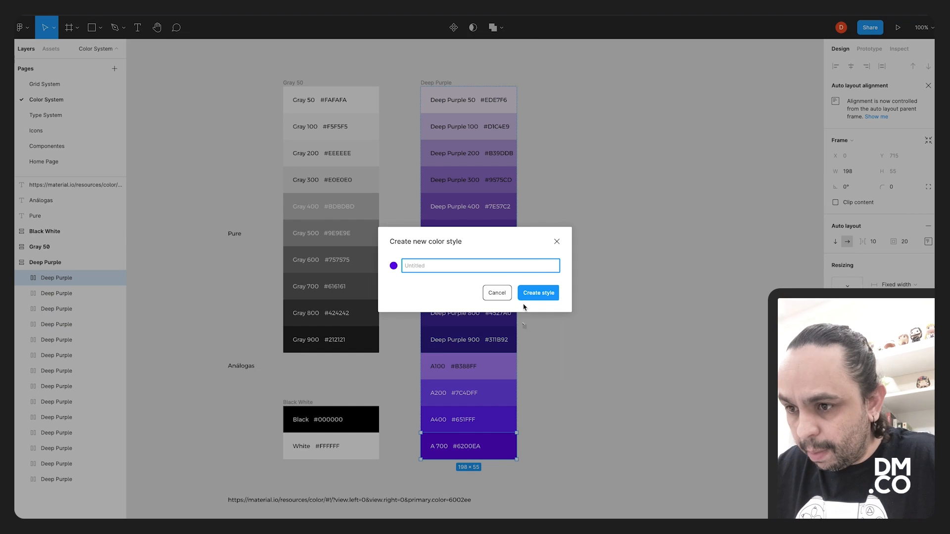
pyautogui.hotkey('ctrl', 'v')
pyautogui.hotkey('ctrl', 'z')
pyautogui.hotkey('ctrl', 'v')
pyautogui.press('Escape')
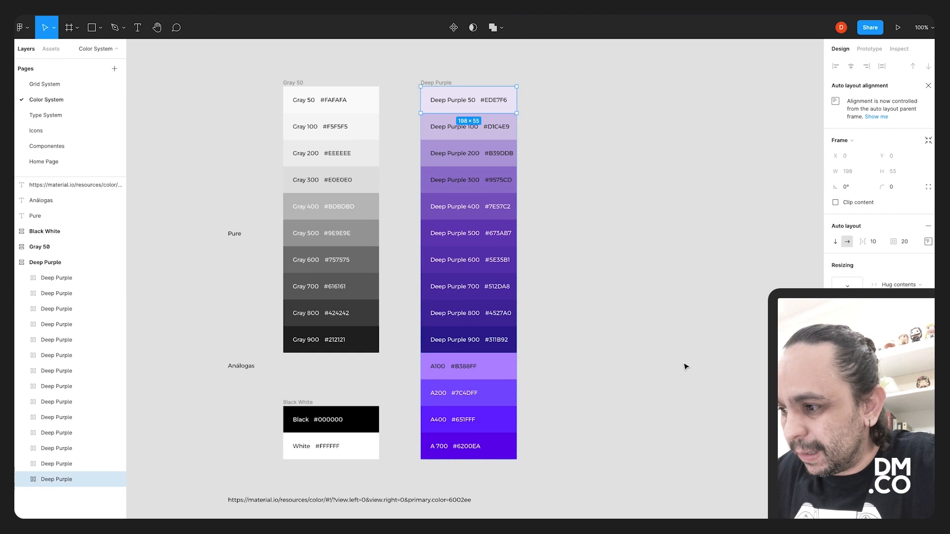
# Check the color style on the Deep Purple 50 swatch, then clear the selection to view the document's color styles.
pyautogui.click(684, 361)
pyautogui.click(455, 102)
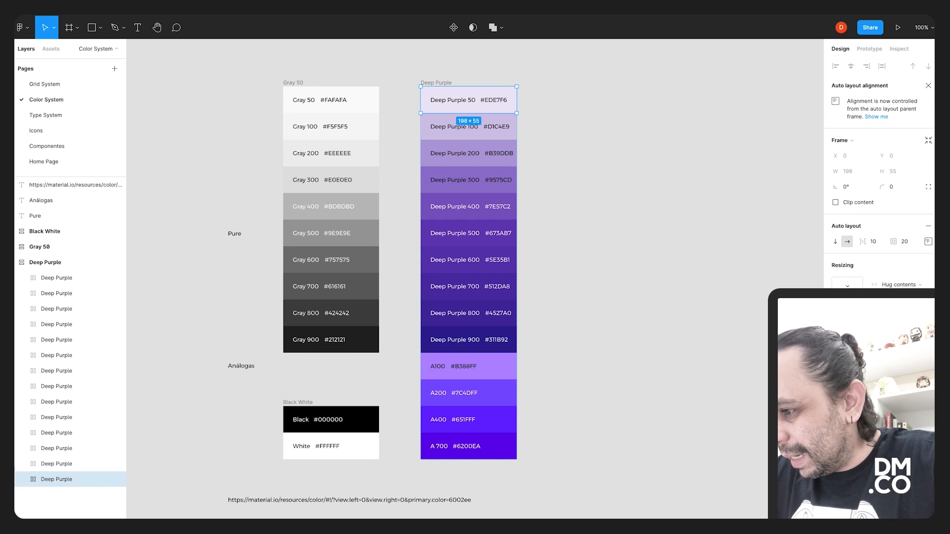
pyautogui.press('Escape')
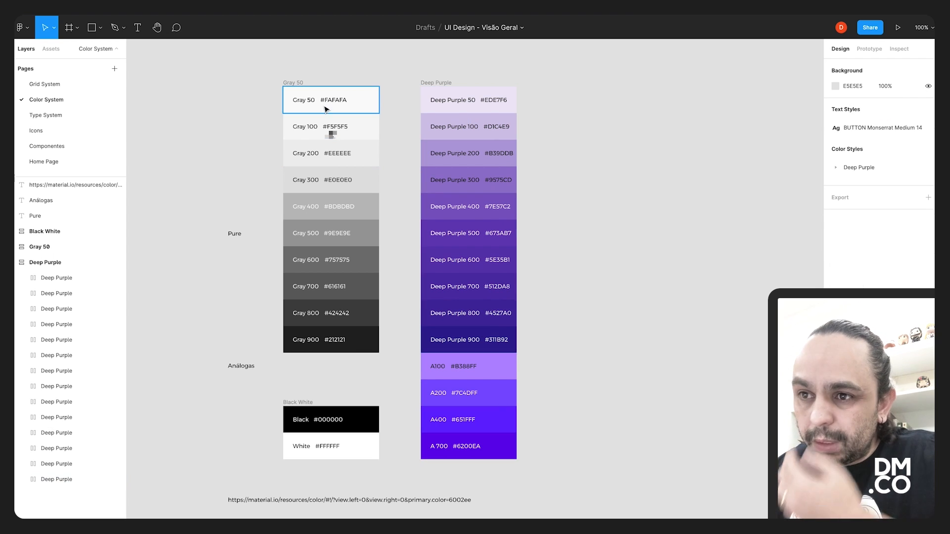
# Create a color style named "Gray / 50" from the Gray 50 swatch.
pyautogui.click(326, 108)
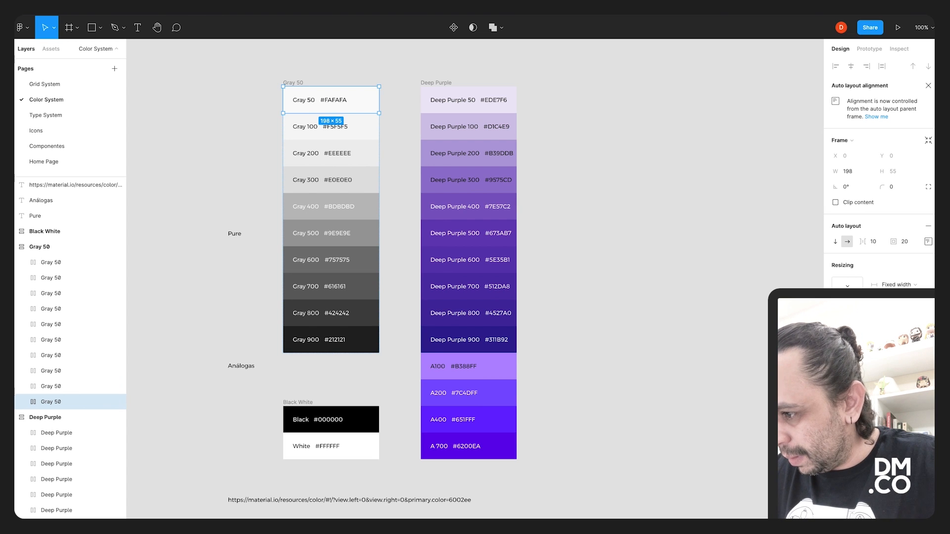
pyautogui.click(917, 405)
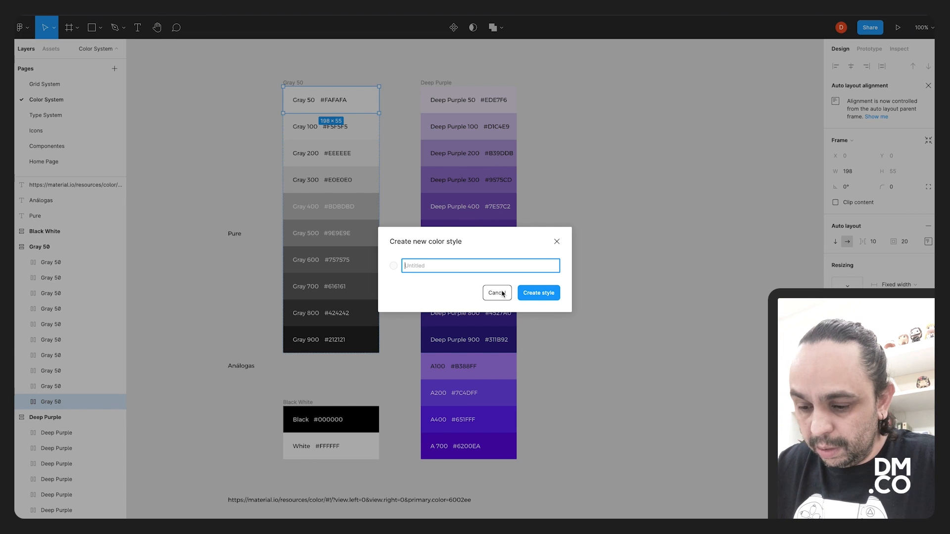
pyautogui.write('Gra')
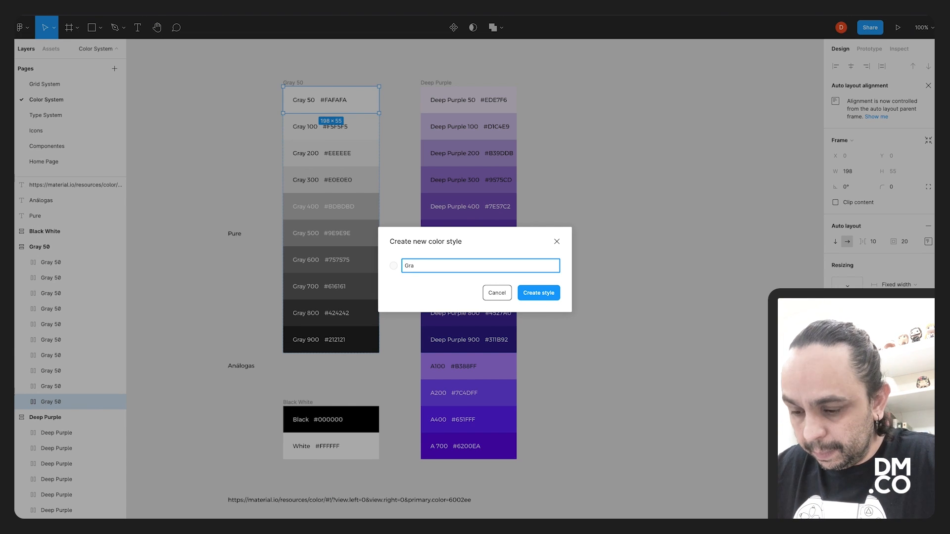
pyautogui.write('y 50 /')
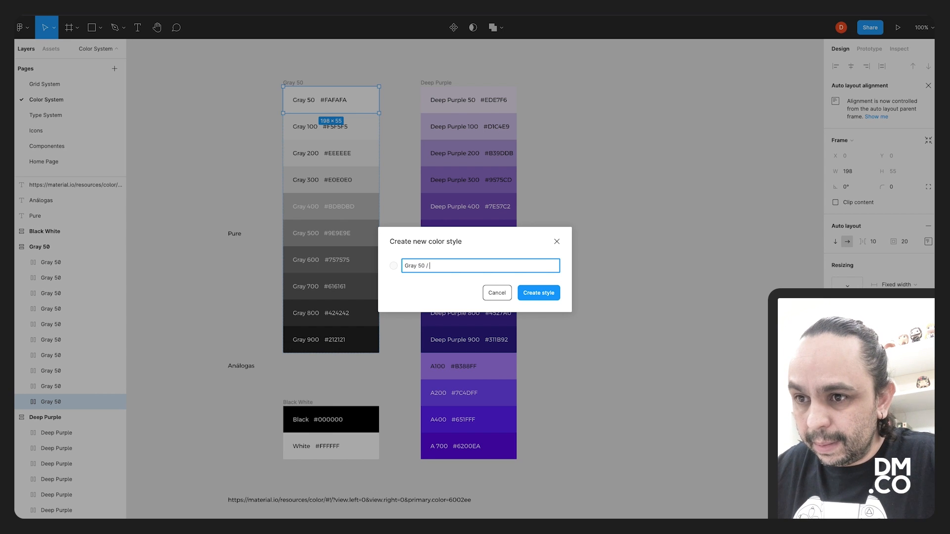
pyautogui.press('BackSpace')
pyautogui.press('BackSpace')
pyautogui.press('BackSpace')
pyautogui.press('BackSpace')
pyautogui.press('BackSpace')
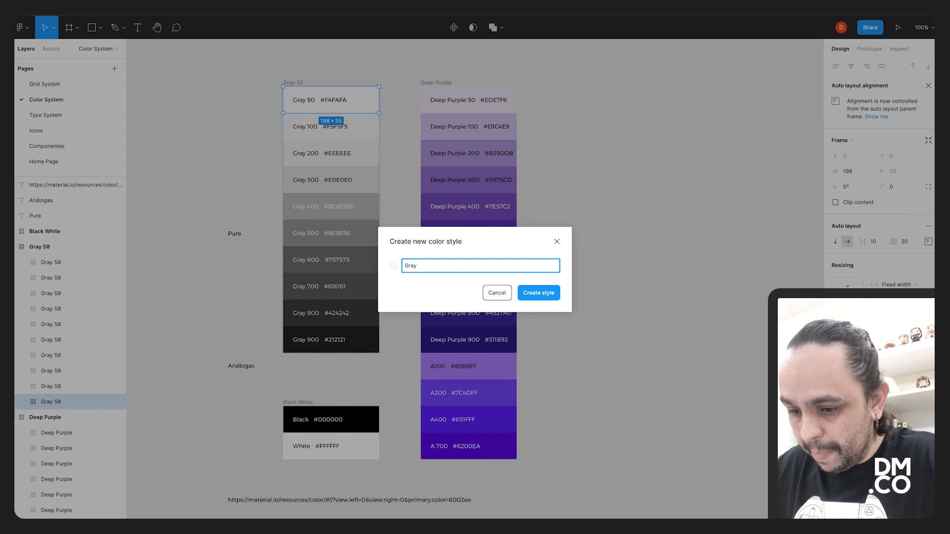
pyautogui.write('/ 50')
pyautogui.click(548, 294)
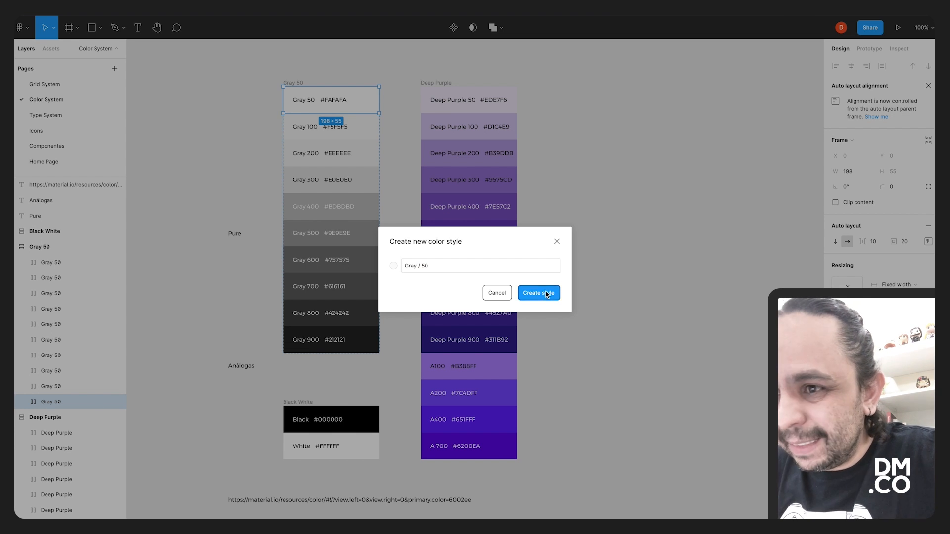
# Inspect the Gray 50 swatch and review the document's list of color styles.
pyautogui.click(695, 322)
pyautogui.click(349, 105)
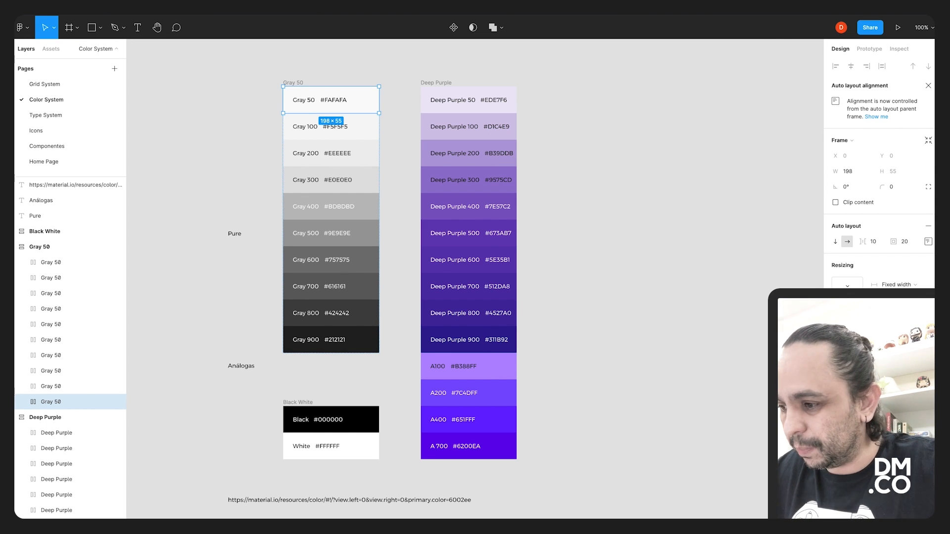
pyautogui.click(604, 290)
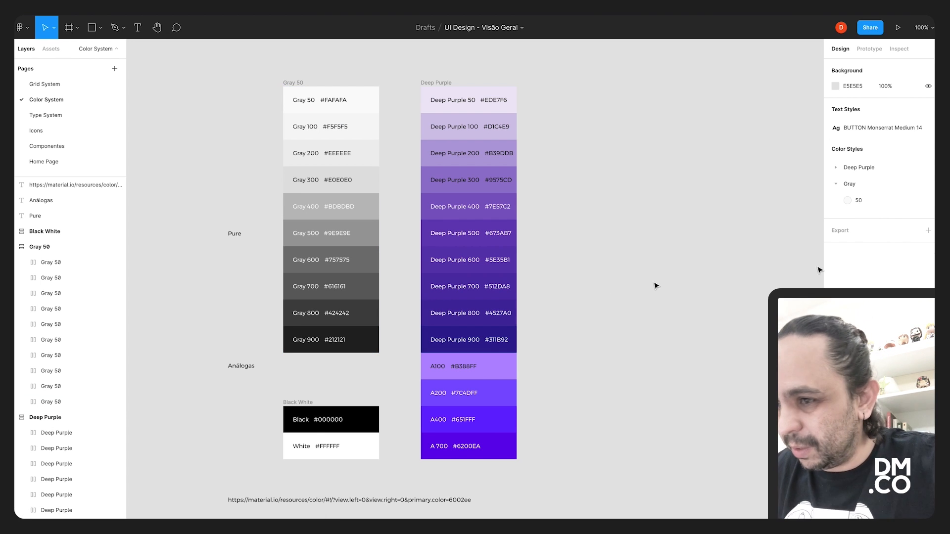
# Create color styles named "Gray / 100" and "Gray / 200" from the Gray 100 and Gray 200 swatches.
pyautogui.click(368, 128)
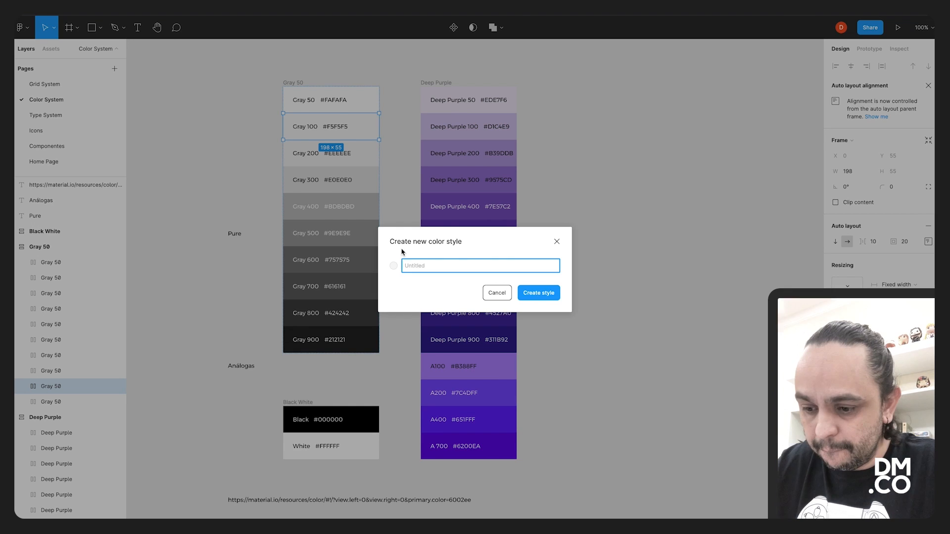
pyautogui.write('Gray / 100')
pyautogui.press('Return')
pyautogui.click(331, 153)
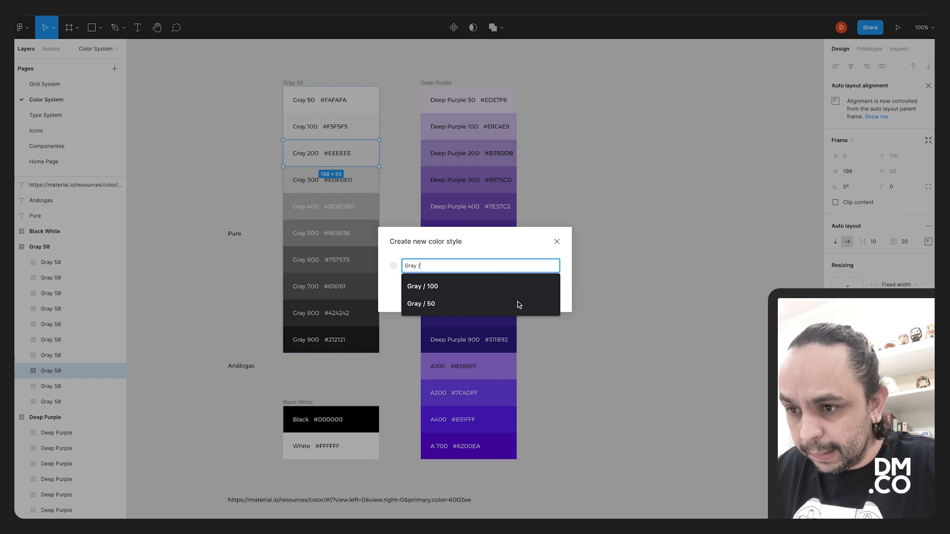
pyautogui.write('200')
pyautogui.press('Return')
# Create a color style named "Gray / 300" from the Gray 300 swatch.
pyautogui.press('Tab')
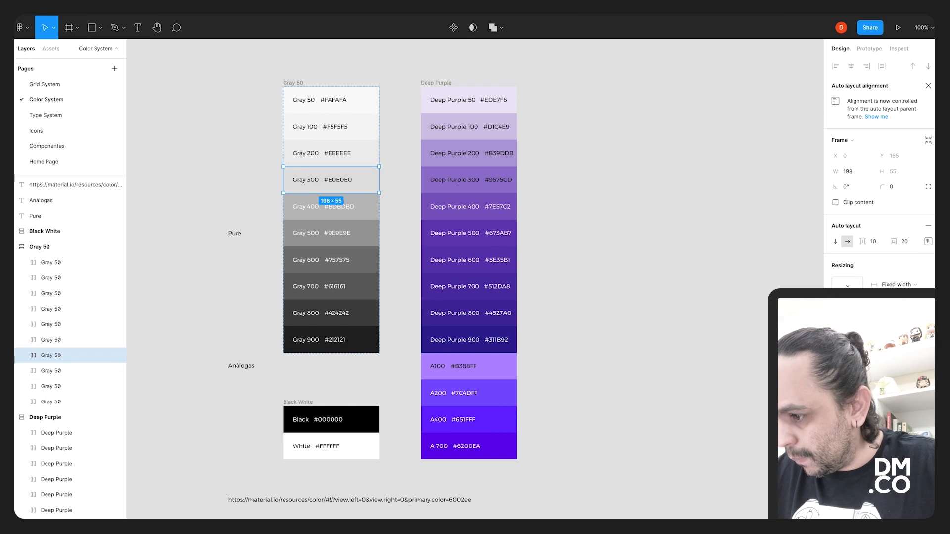
pyautogui.write('Gray /')
pyautogui.write('300')
pyautogui.press('Return')
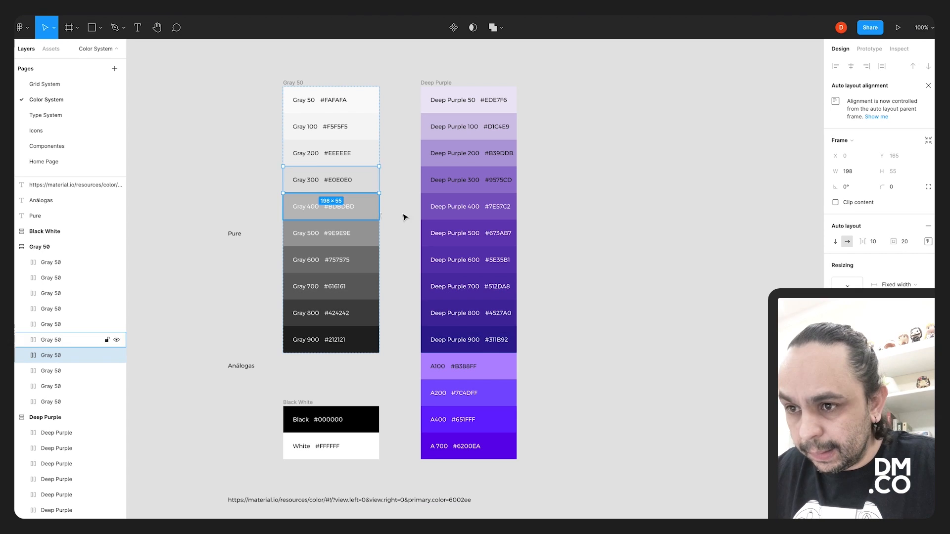
# Create a color style in the Gray group from the Gray 400 swatch.
pyautogui.click(371, 211)
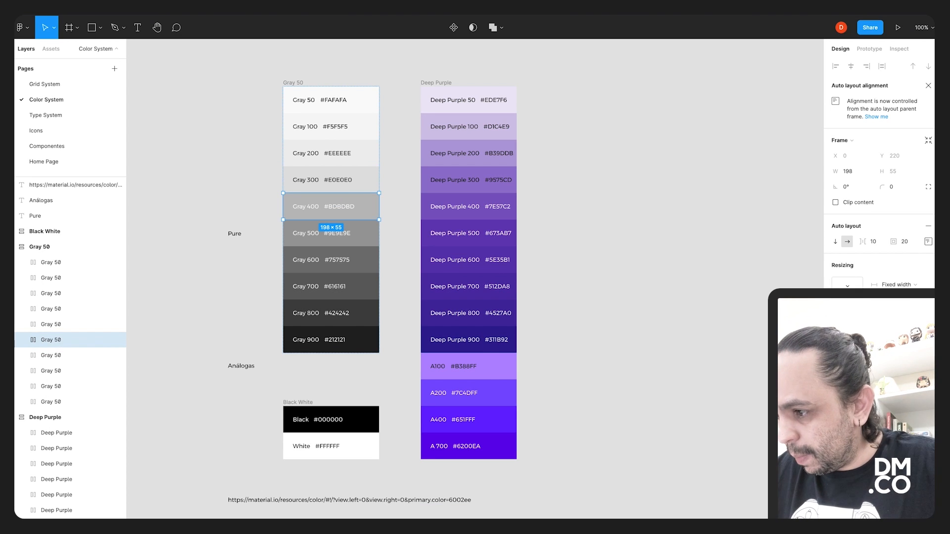
pyautogui.write('Gray /')
pyautogui.press('Return')
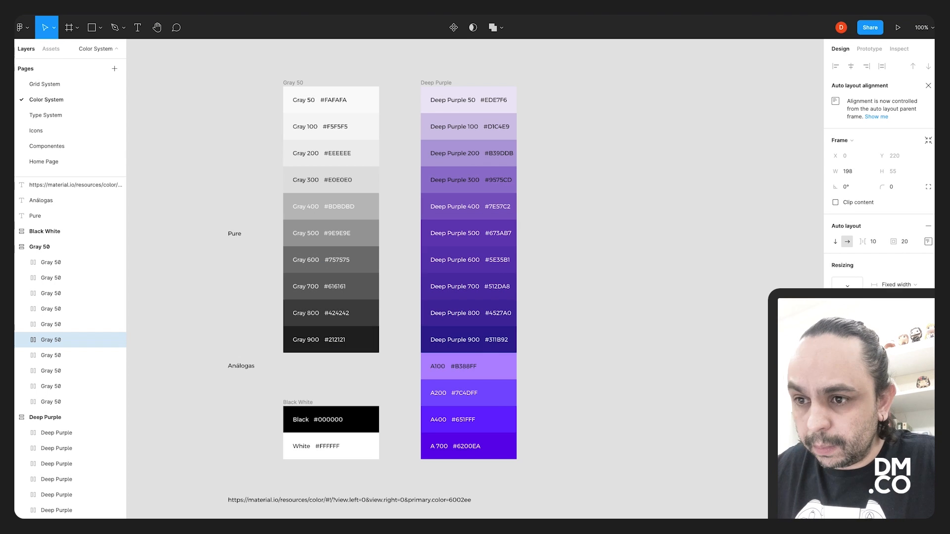
# Create the color style "Gray / 500" from the Gray 500 swatch and another Gray-group style from the Gray 600 swatch.
pyautogui.click(364, 233)
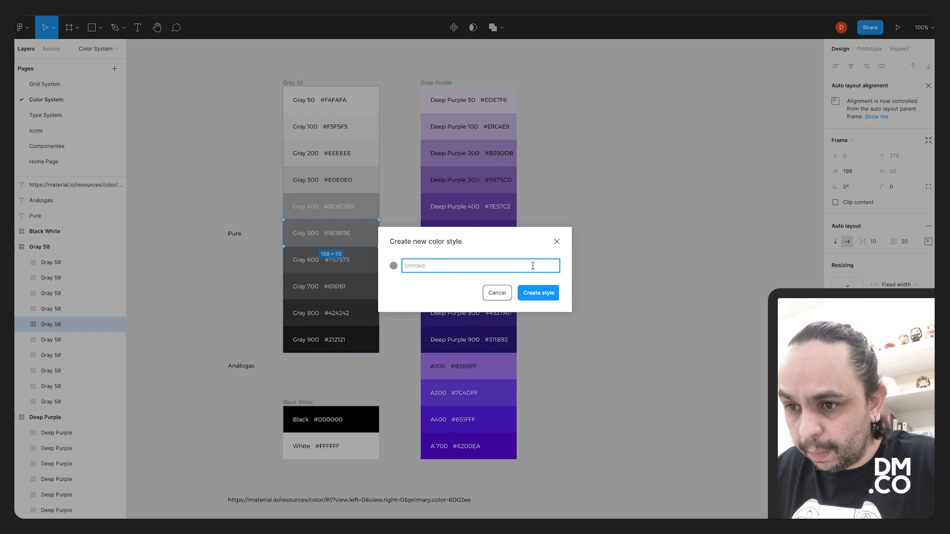
pyautogui.write('Gray / 500')
pyautogui.press('Return')
pyautogui.press('Tab')
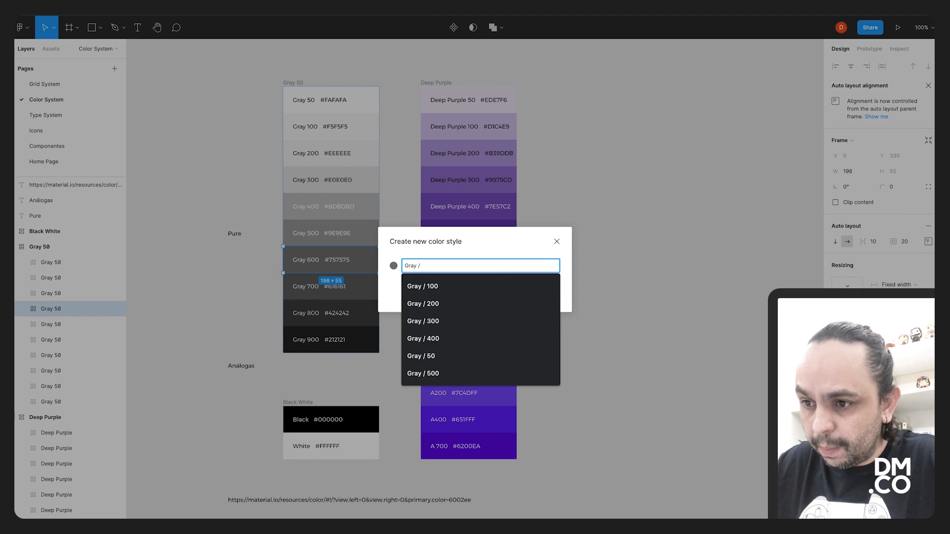
pyautogui.press('Return')
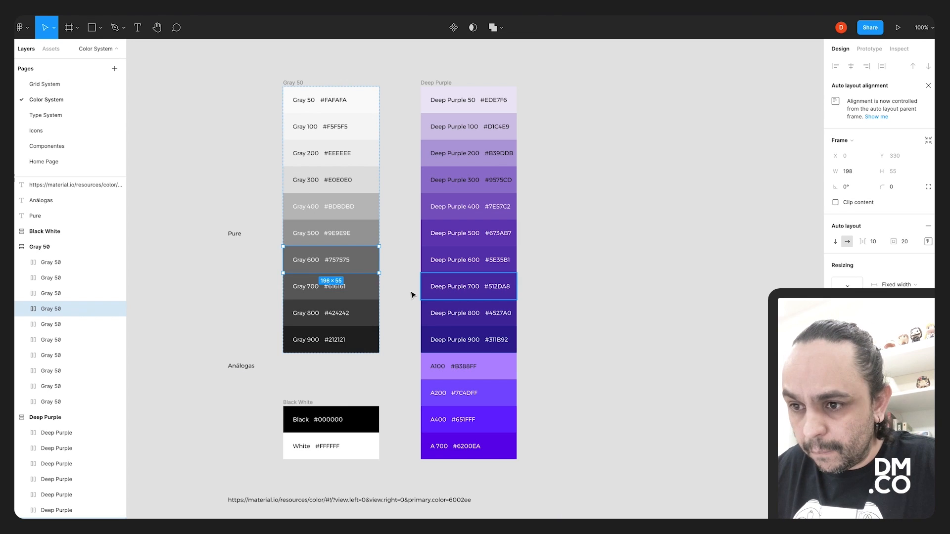
# Create color styles named "Gray / 700" and "Gray / 800" from the Gray 700 and Gray 800 swatches.
pyautogui.press('Tab')
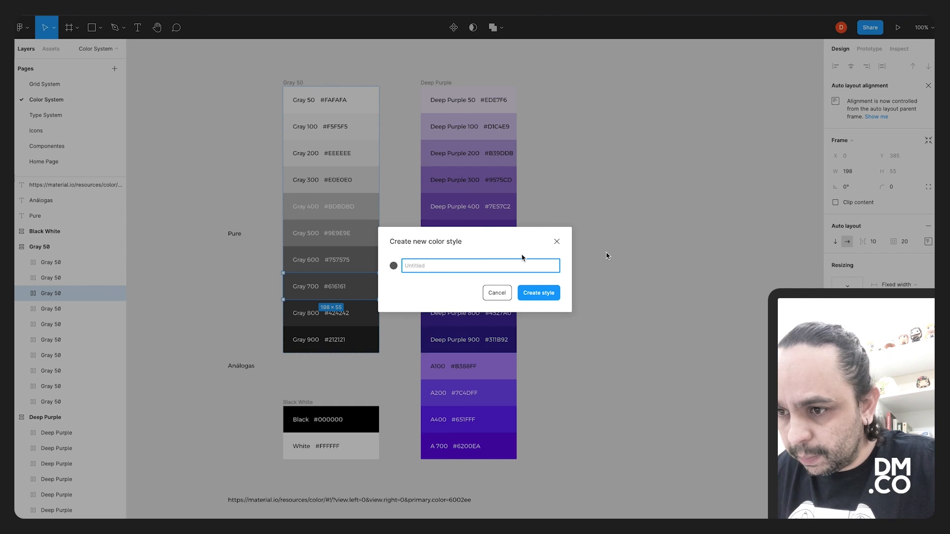
pyautogui.write('Gray /')
pyautogui.write('700')
pyautogui.click(538, 293)
pyautogui.press('Tab')
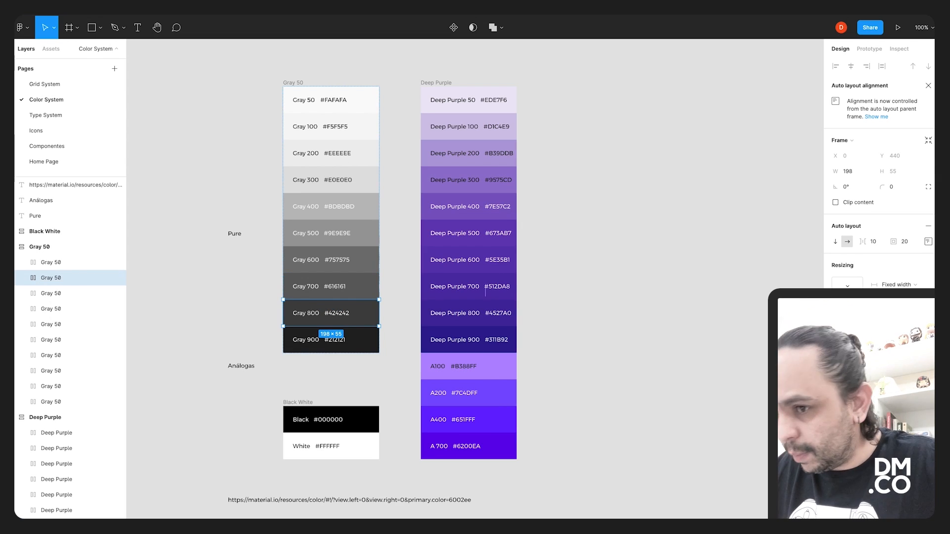
pyautogui.write('Gray /')
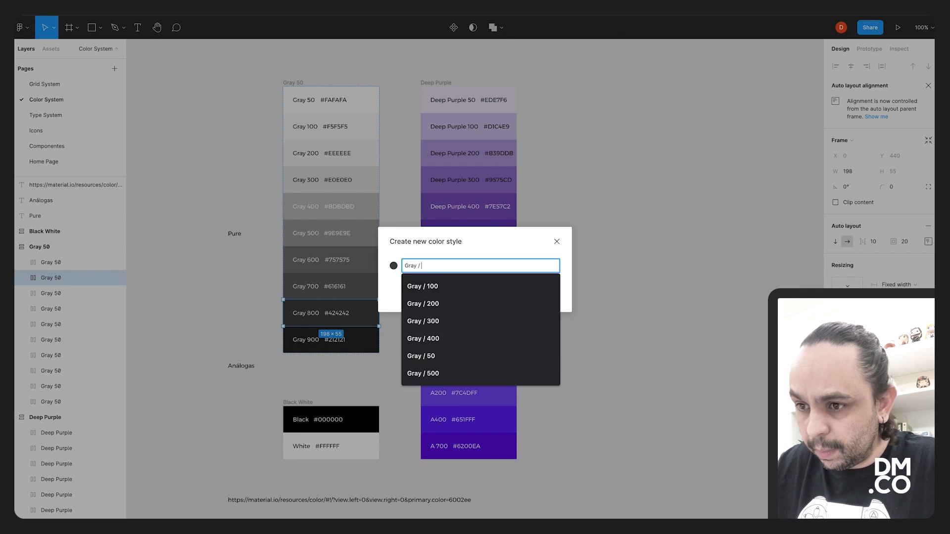
pyautogui.write('800')
pyautogui.click(539, 293)
# Create a color style in the Gray group from the Gray 900 swatch and clear the selection.
pyautogui.press('Tab')
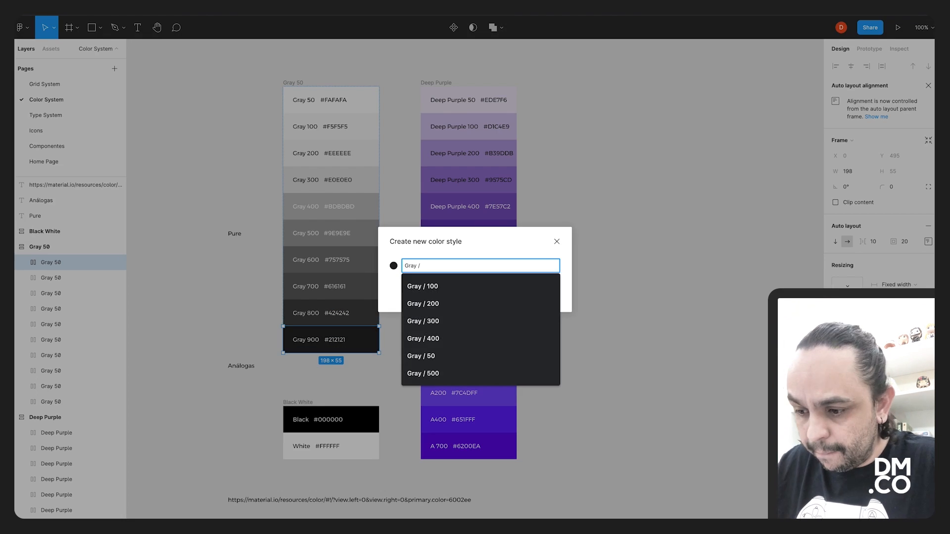
pyautogui.click(563, 316)
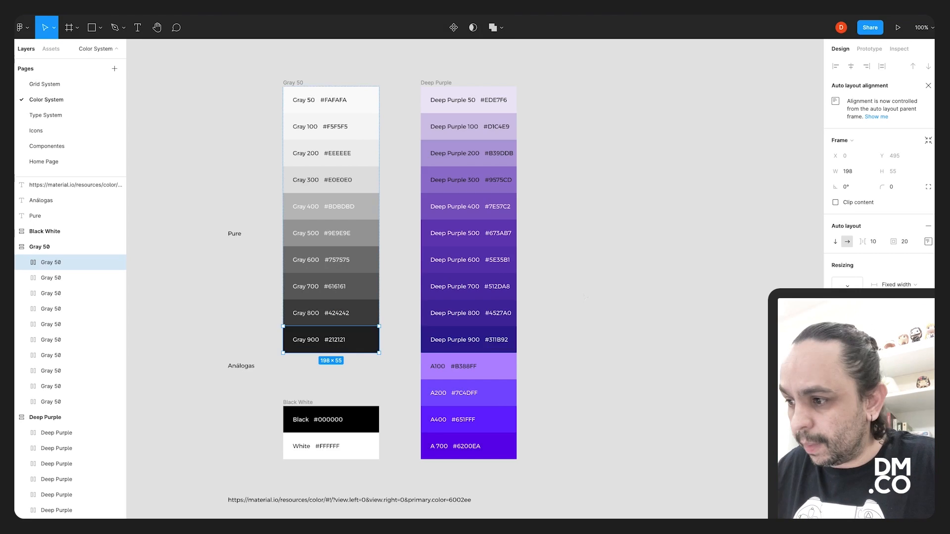
pyautogui.click(693, 350)
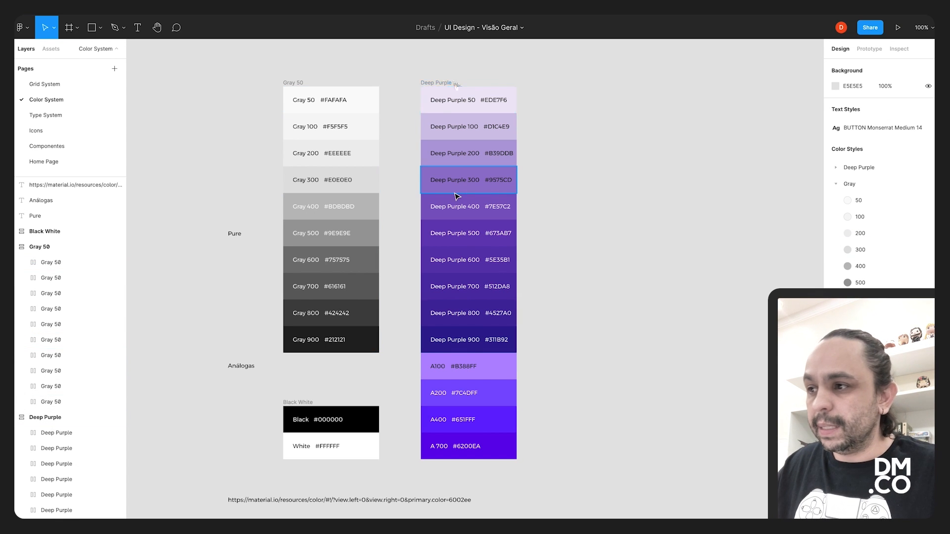
# Expand the Deep Purple group of color styles and review the full list of Deep Purple and Gray styles.
pyautogui.click(835, 168)
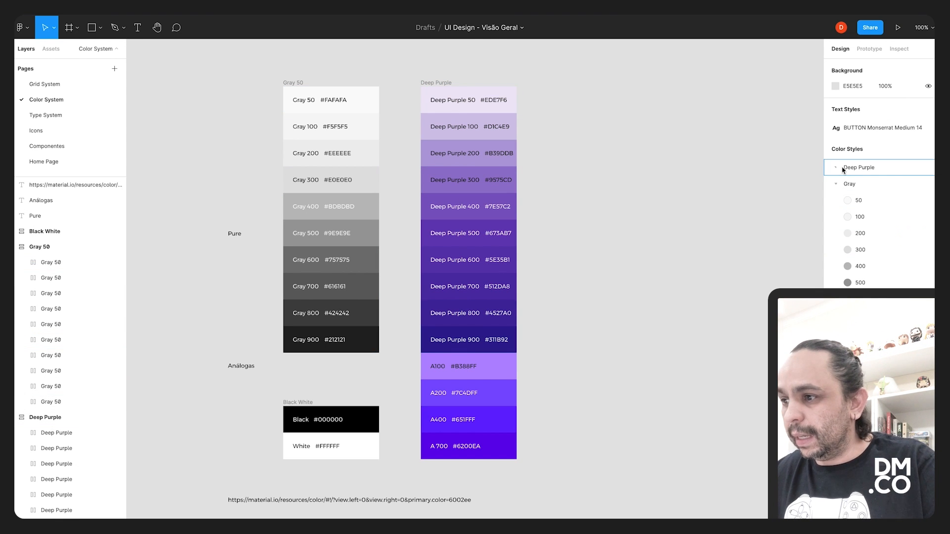
pyautogui.scroll(-3, 885, 225)
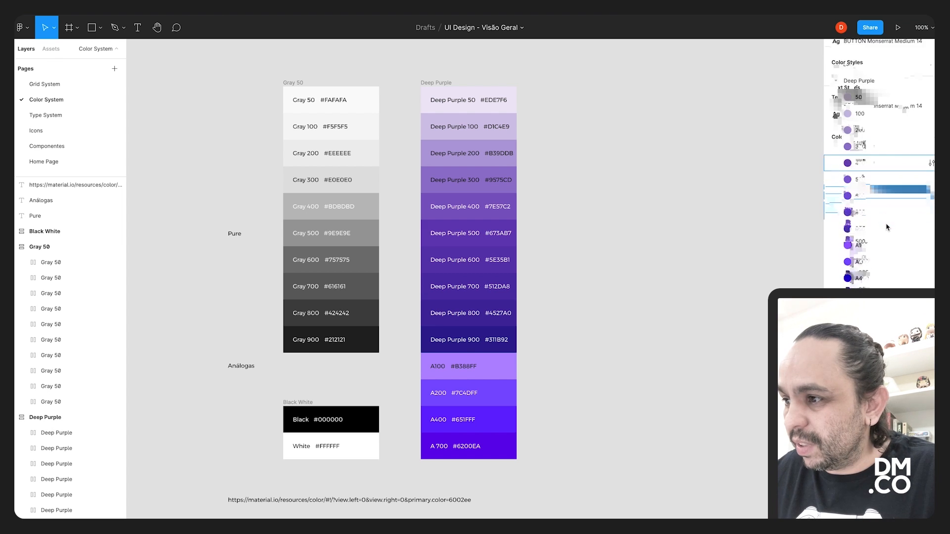
pyautogui.scroll(3, 893, 171)
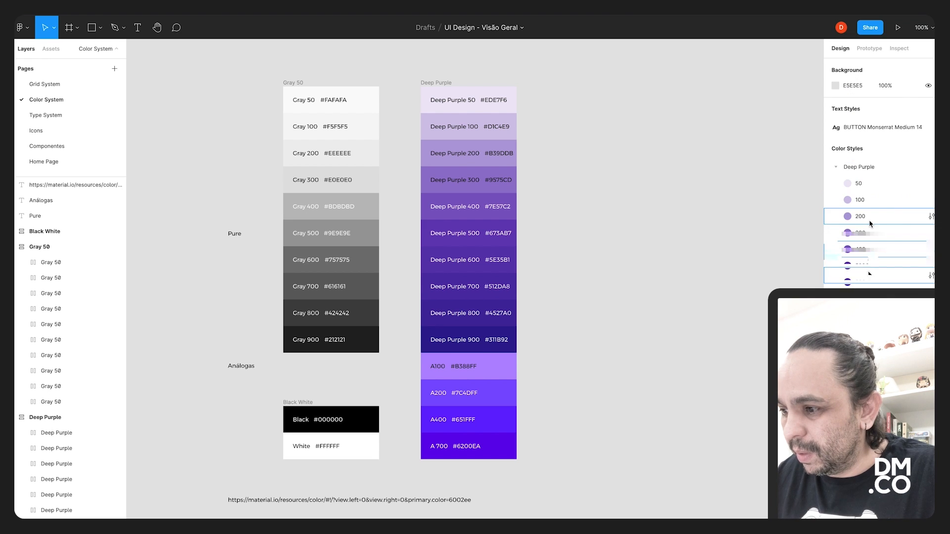
pyautogui.scroll(-3, 869, 223)
pyautogui.scroll(3, 869, 232)
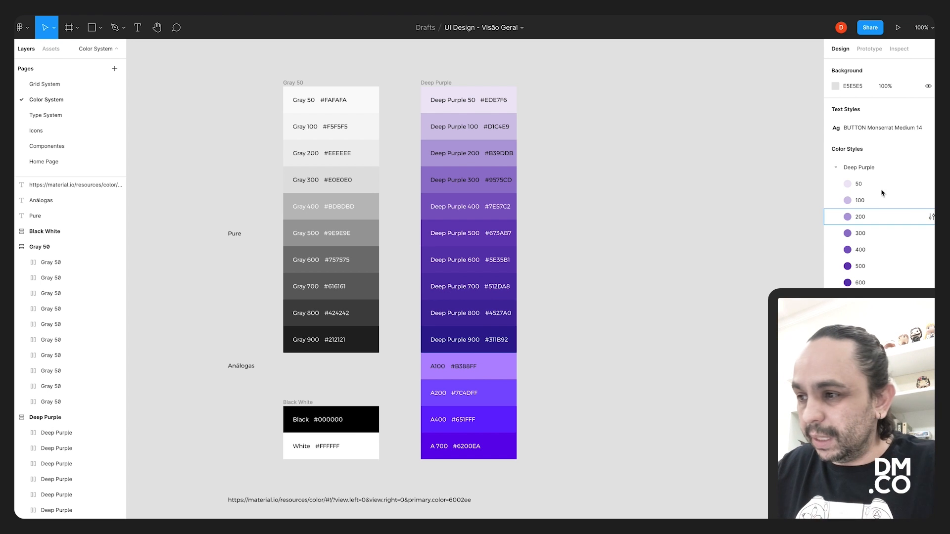
# Open the Type System page and view the typesystem frame at 100% zoom.
pyautogui.click(52, 120)
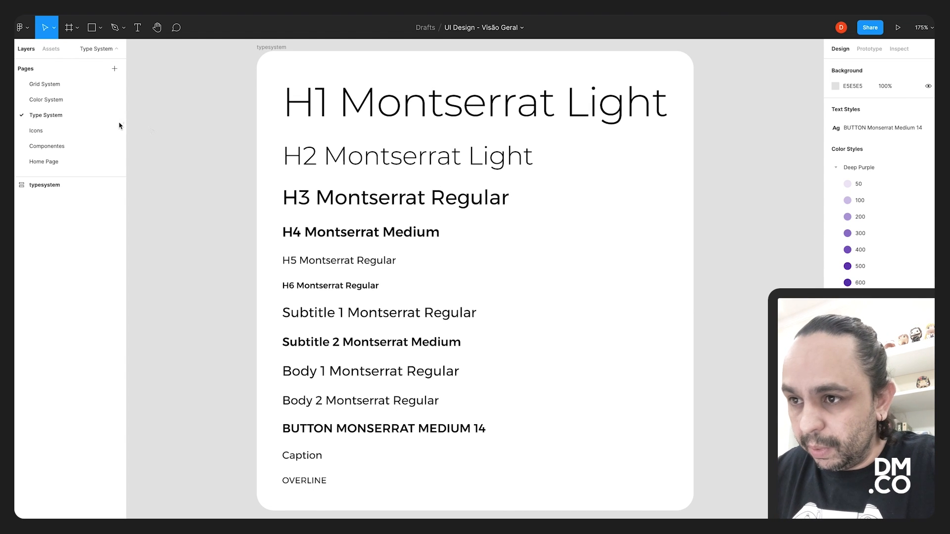
pyautogui.hotkey('shift', '0')
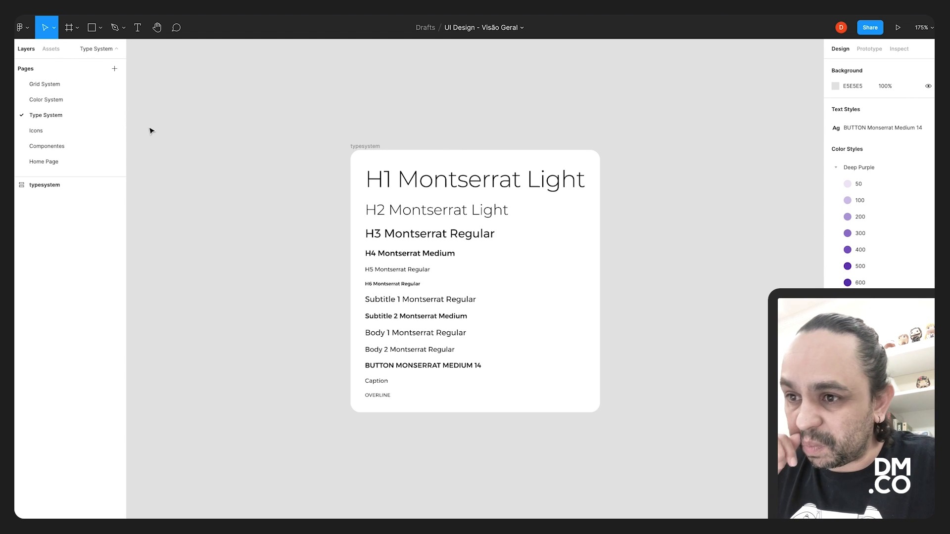
pyautogui.moveTo(445, 117); pyautogui.dragTo(415, 117)
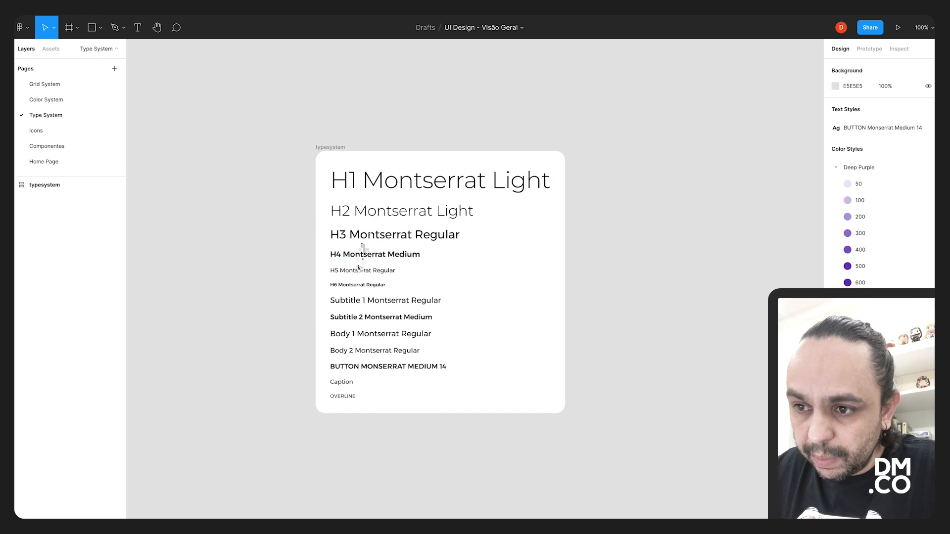
pyautogui.scroll(-1, 373, 180)
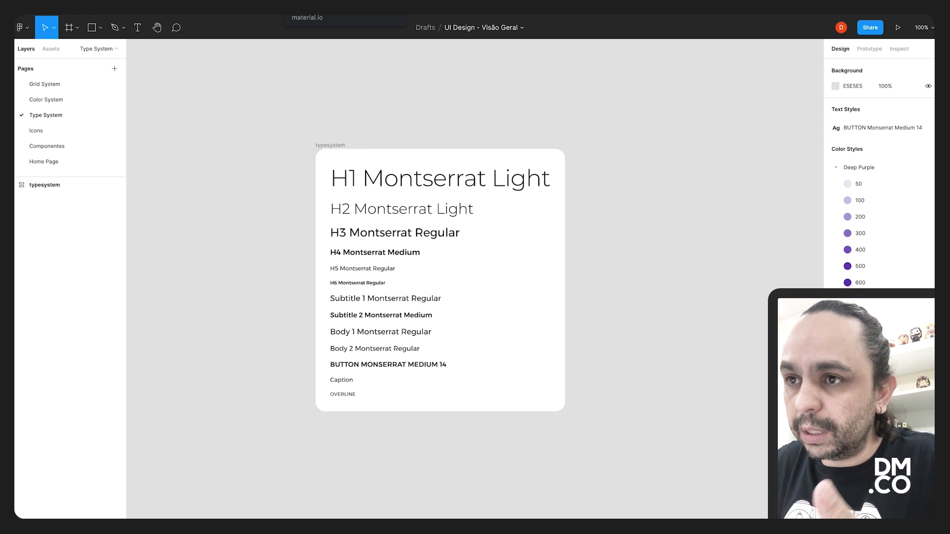
# Switch to Material Design's type system page in the browser and look through the type scale generator's text categories.
pyautogui.click(307, 15)
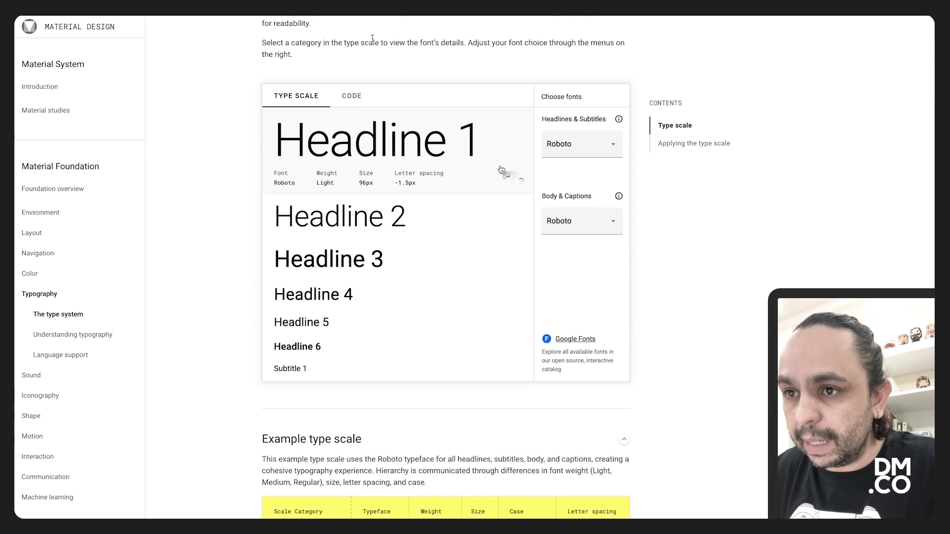
pyautogui.scroll(2, 444, 193)
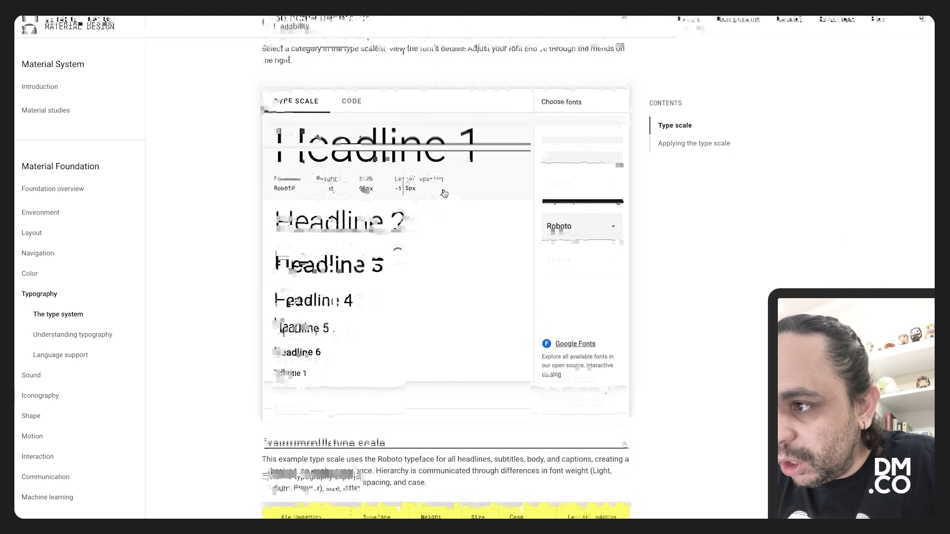
pyautogui.scroll(-1, 444, 192)
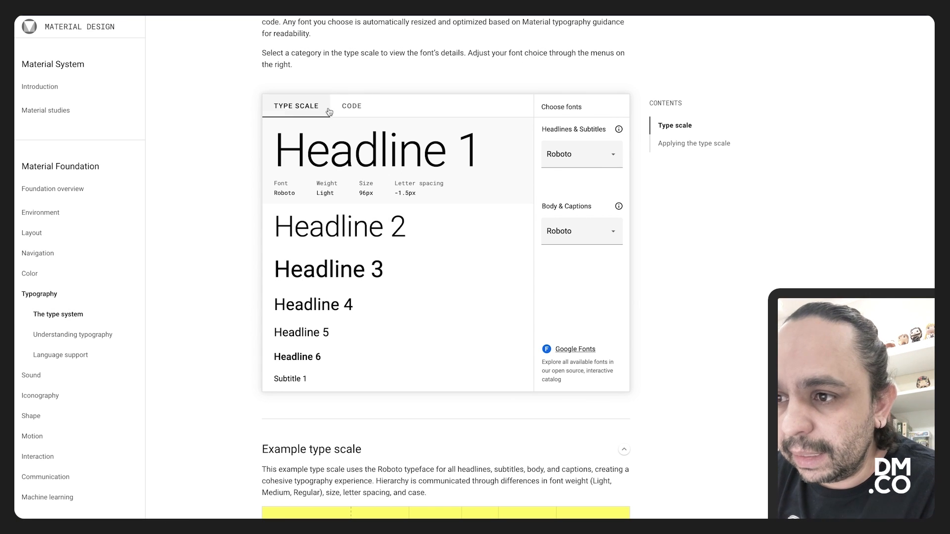
pyautogui.scroll(-5, 406, 207)
pyautogui.scroll(5, 406, 207)
pyautogui.scroll(-3, 407, 225)
pyautogui.scroll(3, 409, 227)
pyautogui.scroll(-3, 408, 226)
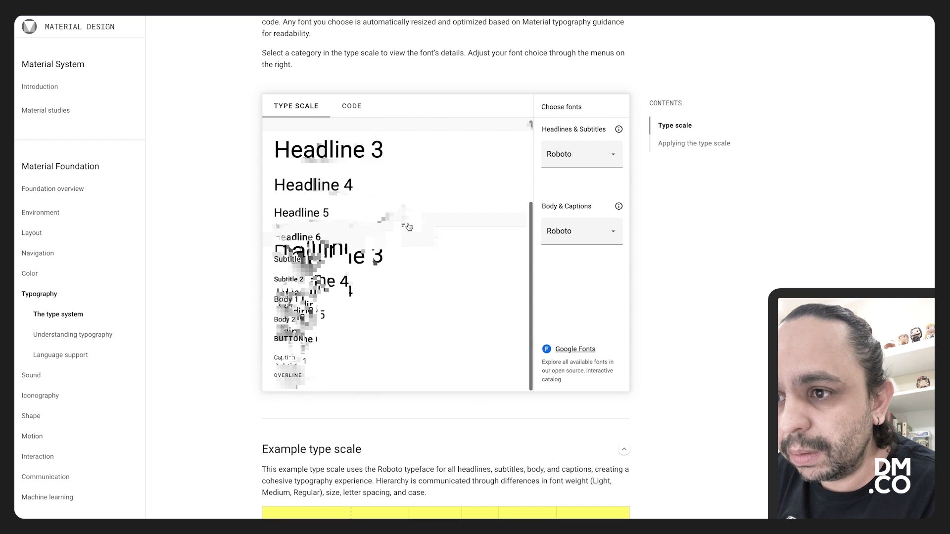
pyautogui.scroll(3, 408, 226)
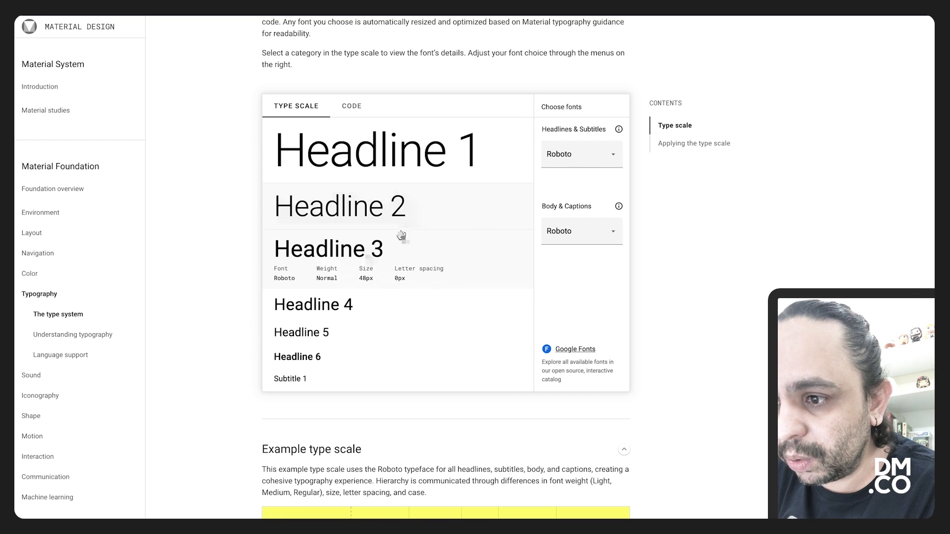
# Examine the weight, size and letter spacing of the smaller type scale categories down to Overline.
pyautogui.scroll(-2, 366, 253)
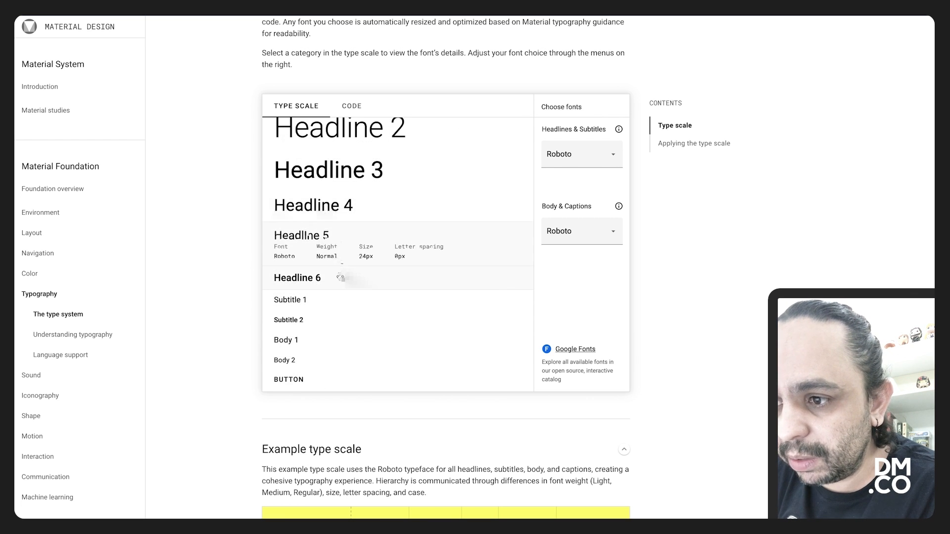
pyautogui.scroll(-1, 341, 277)
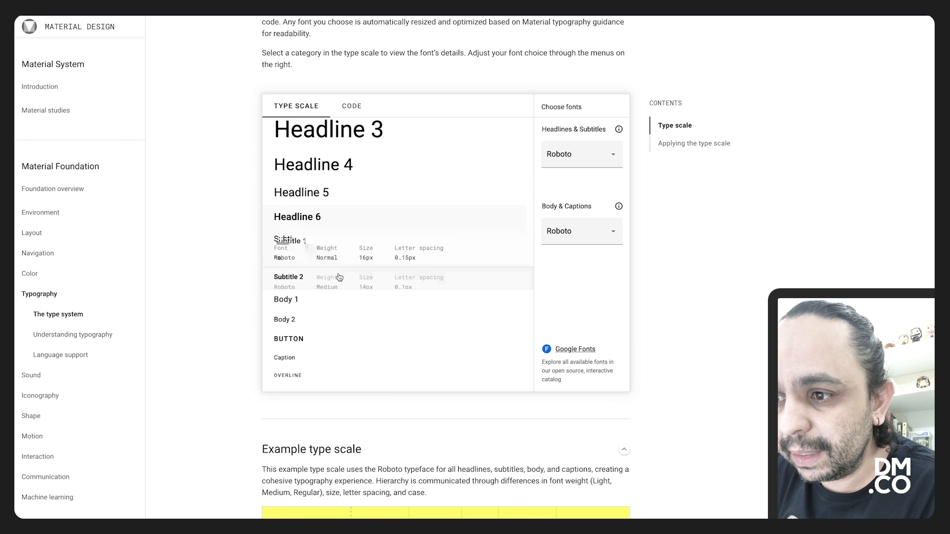
pyautogui.scroll(-3, 340, 277)
pyautogui.scroll(-2, 391, 234)
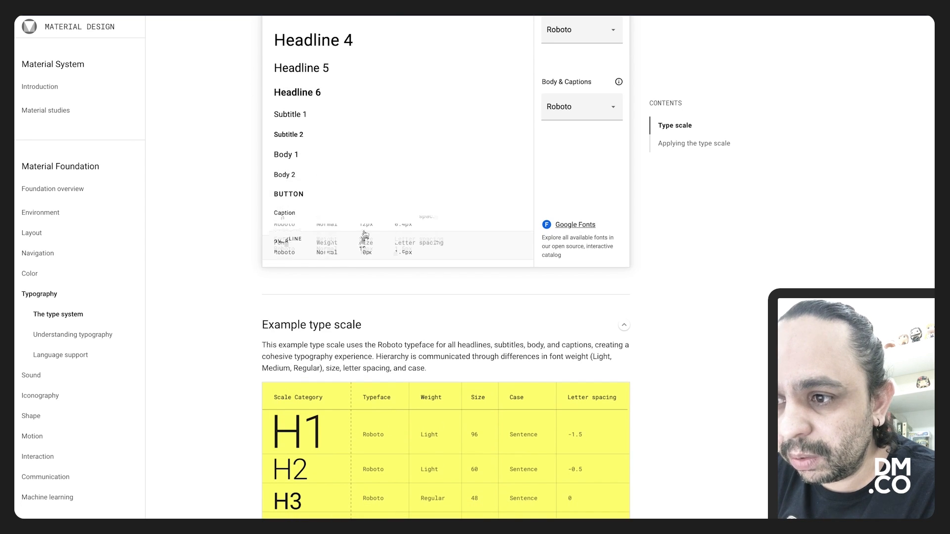
pyautogui.scroll(10, 364, 234)
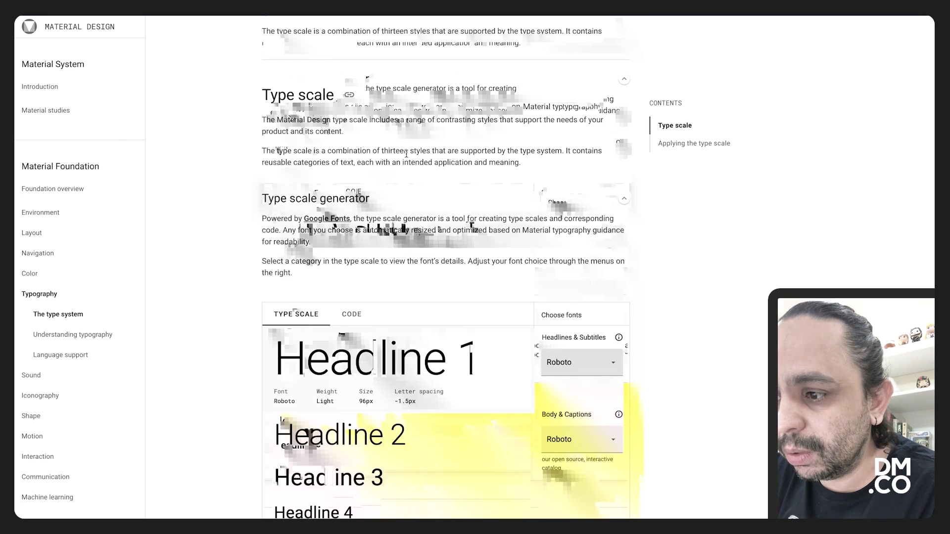
# Set the type scale generator's Headlines & Subtitles font to Montserrat.
pyautogui.scroll(-4, 406, 154)
pyautogui.click(609, 156)
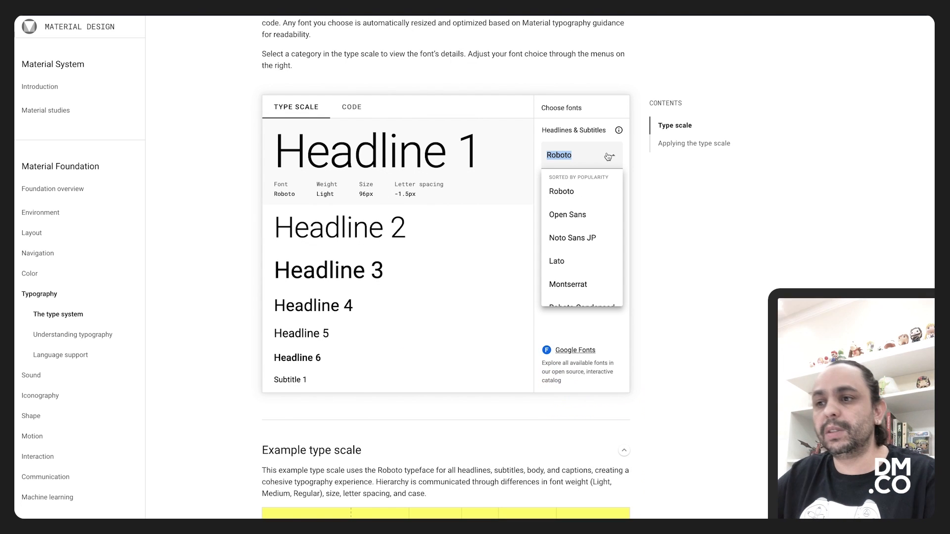
pyautogui.scroll(-2, 574, 207)
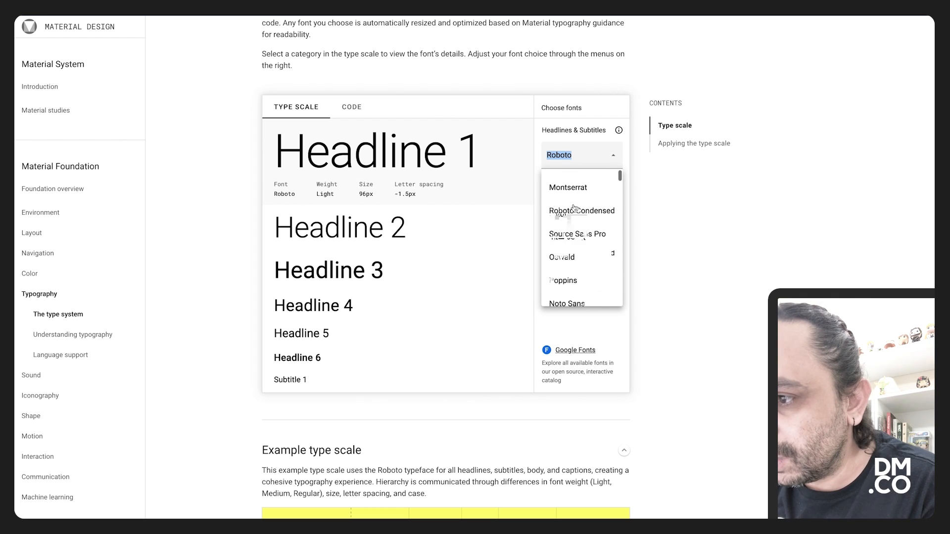
pyautogui.scroll(3, 574, 223)
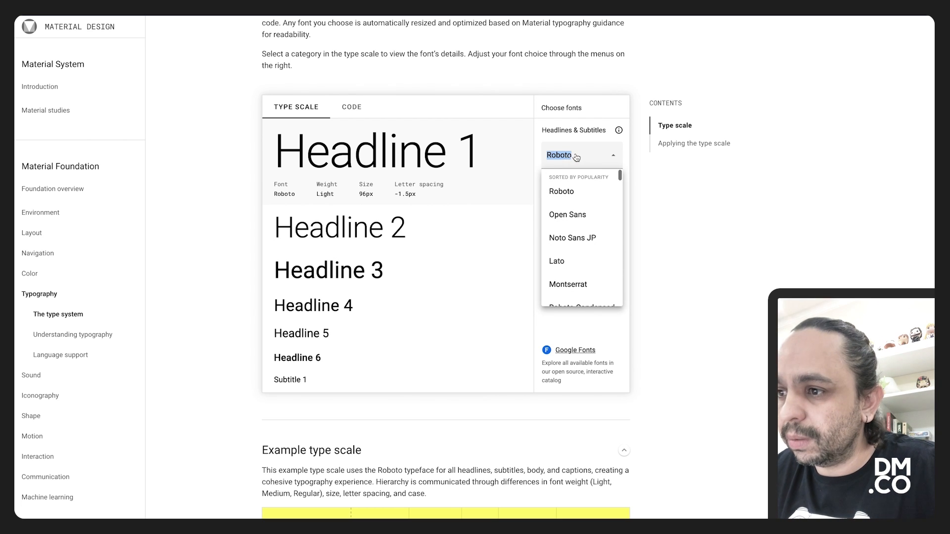
pyautogui.click(547, 155)
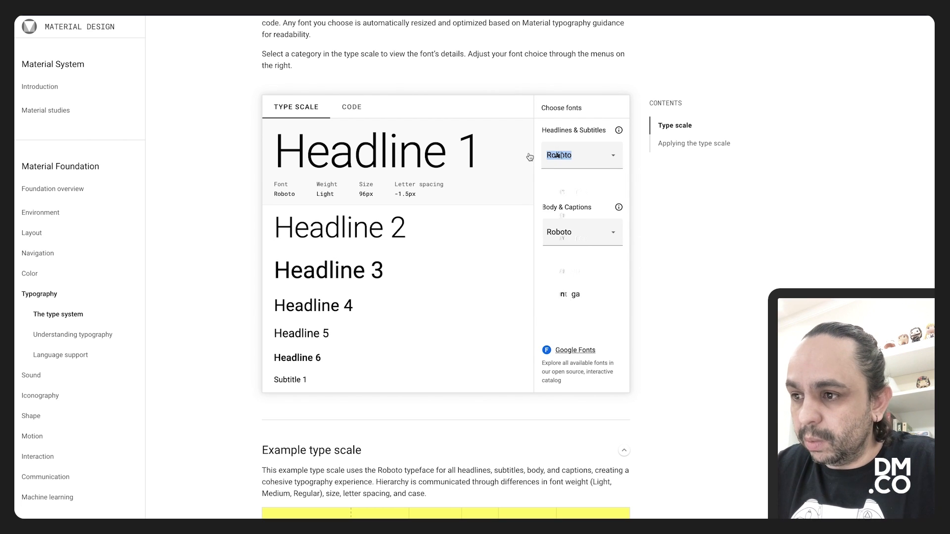
pyautogui.write('Monts')
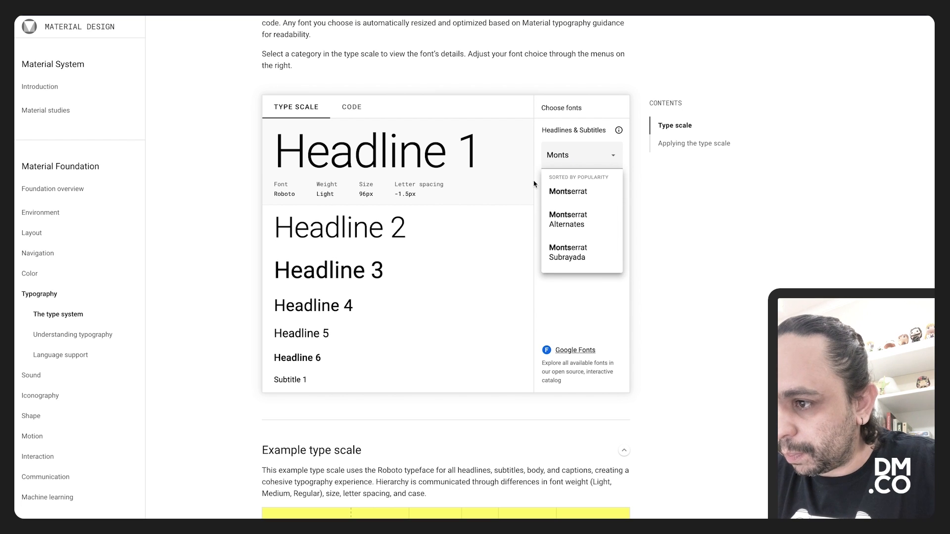
pyautogui.click(568, 192)
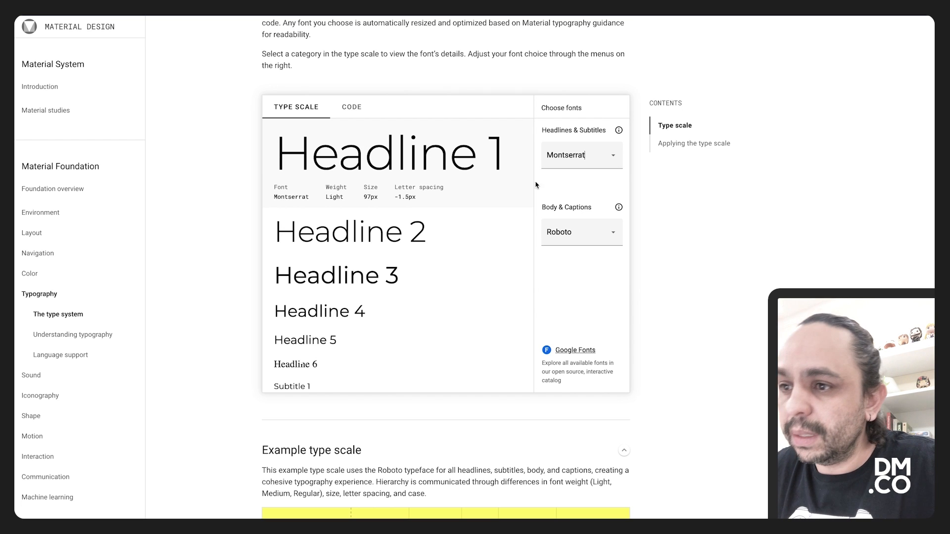
# Set the Body & Captions font to Montserrat and look over the updated type scale.
pyautogui.click(577, 238)
pyautogui.write('mont')
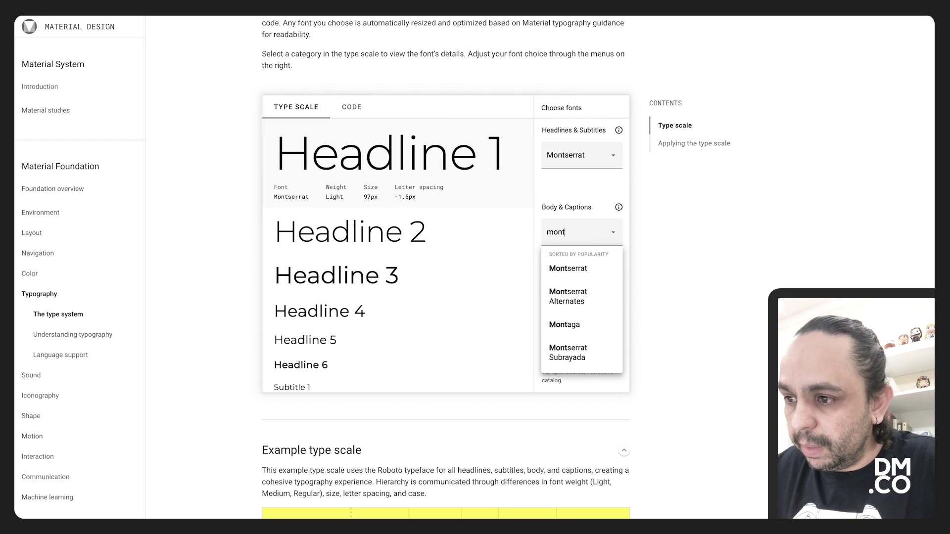
pyautogui.click(568, 268)
pyautogui.scroll(-3, 445, 235)
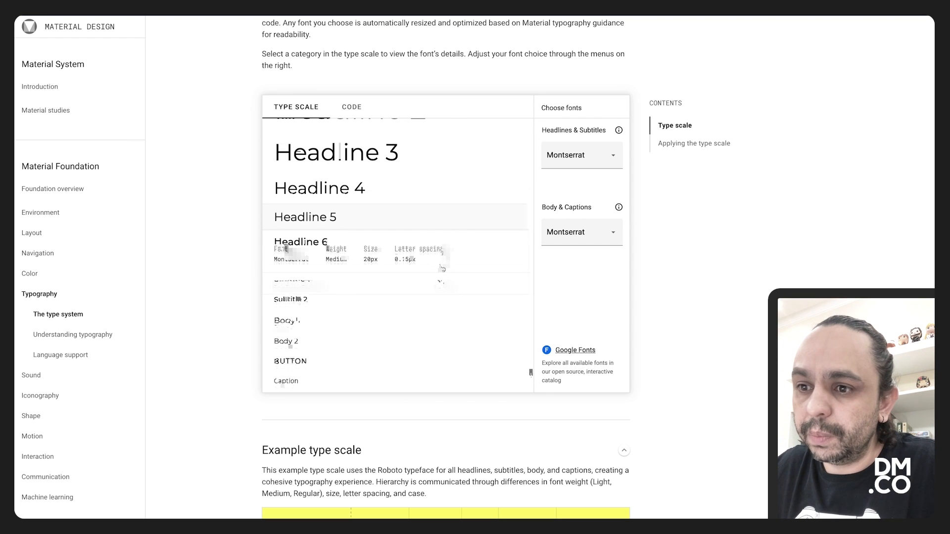
pyautogui.scroll(4, 426, 228)
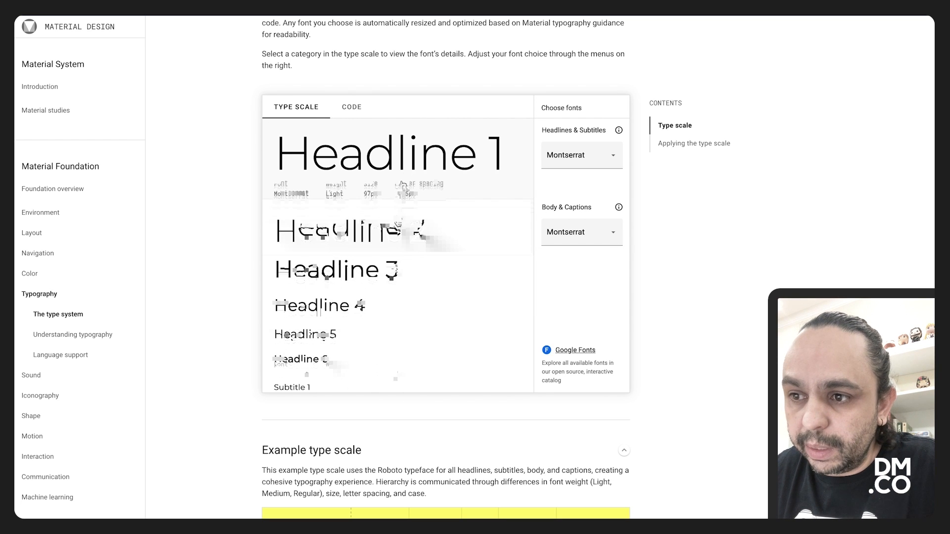
# Examine the Montserrat type scale from Headline 1 to Overline, the Headline 1 and Headline 2 details, and the example type scale table.
pyautogui.scroll(-2, 376, 249)
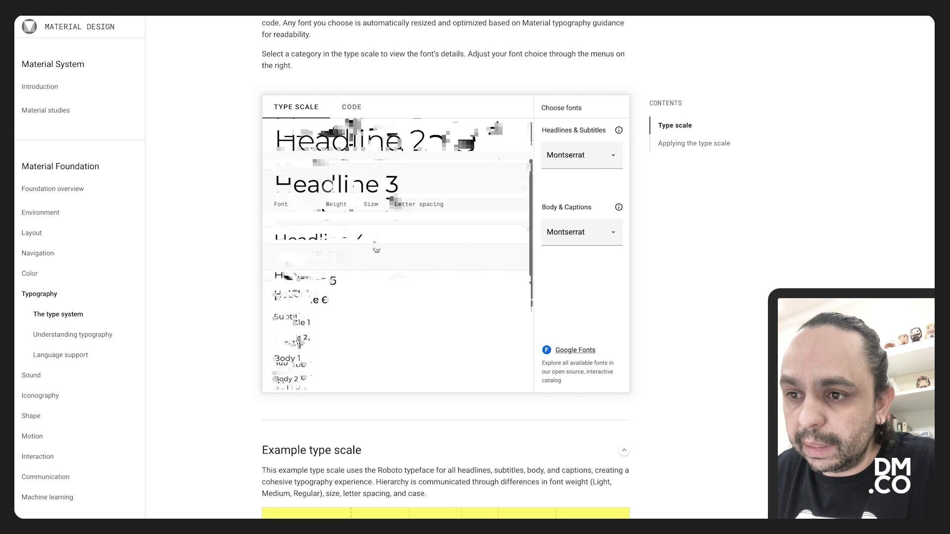
pyautogui.scroll(-2, 366, 303)
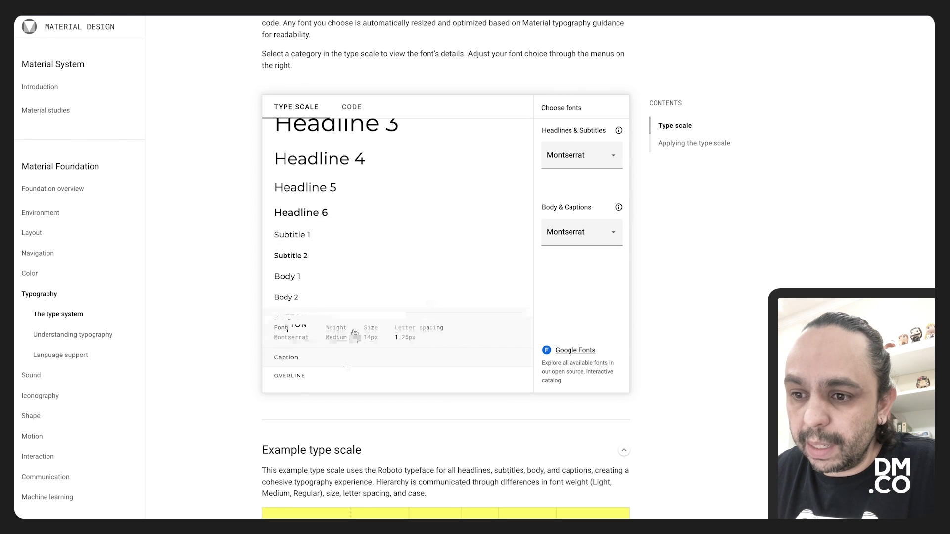
pyautogui.scroll(4, 391, 332)
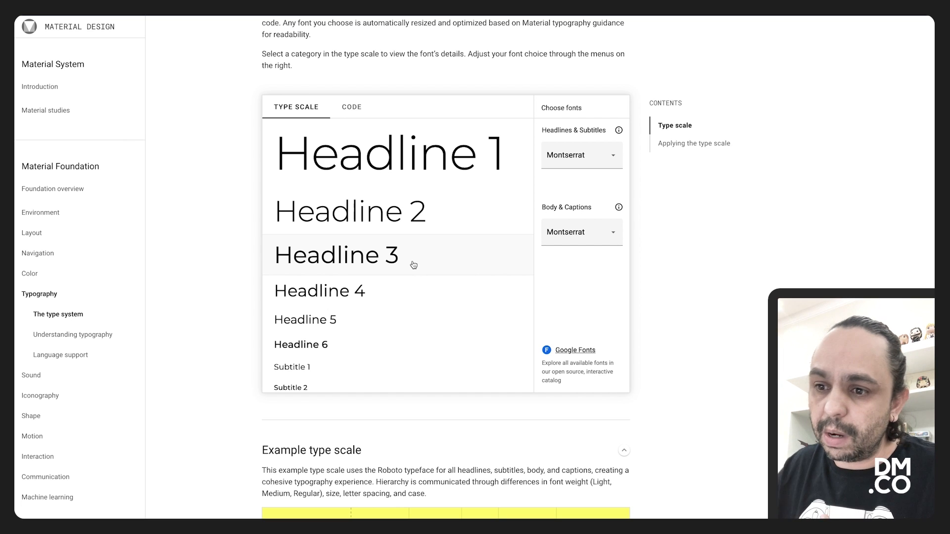
pyautogui.scroll(-3, 414, 264)
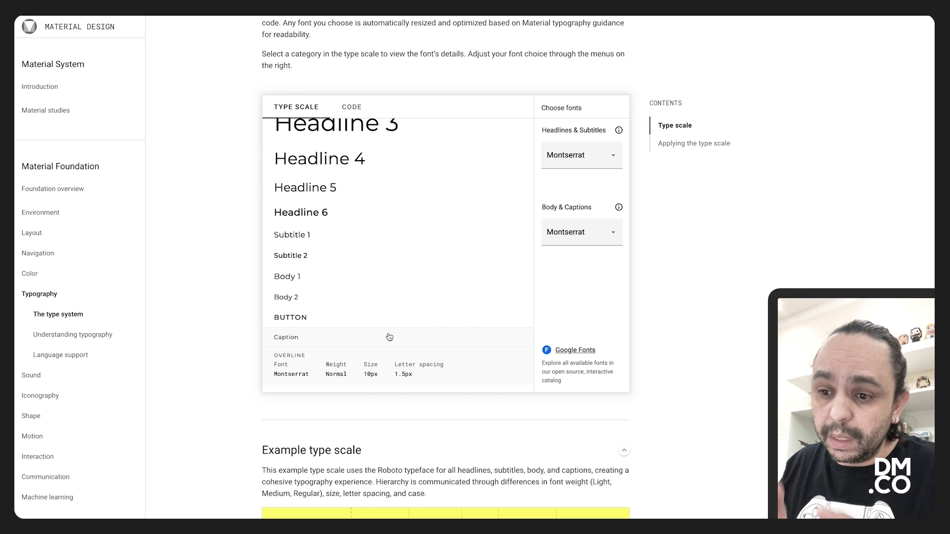
pyautogui.scroll(3, 500, 290)
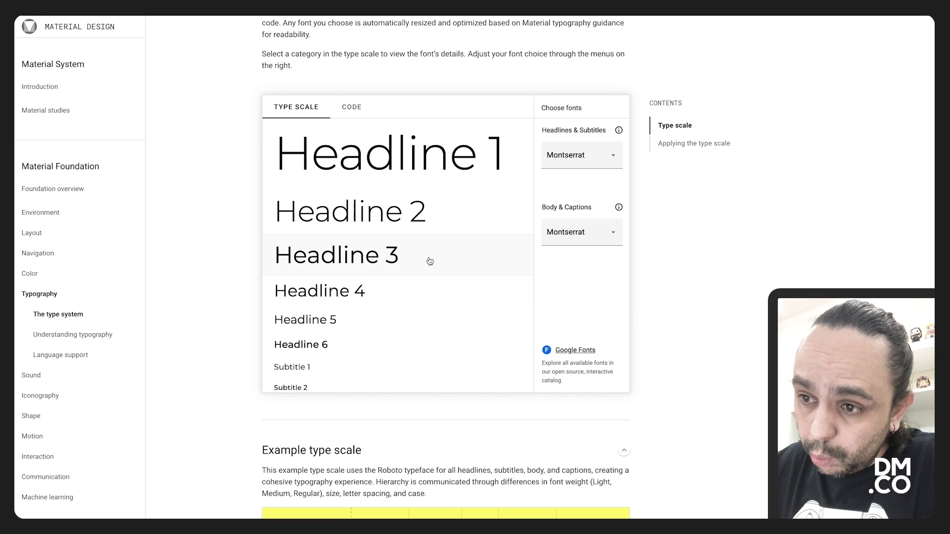
pyautogui.scroll(-3, 476, 236)
pyautogui.scroll(3, 472, 235)
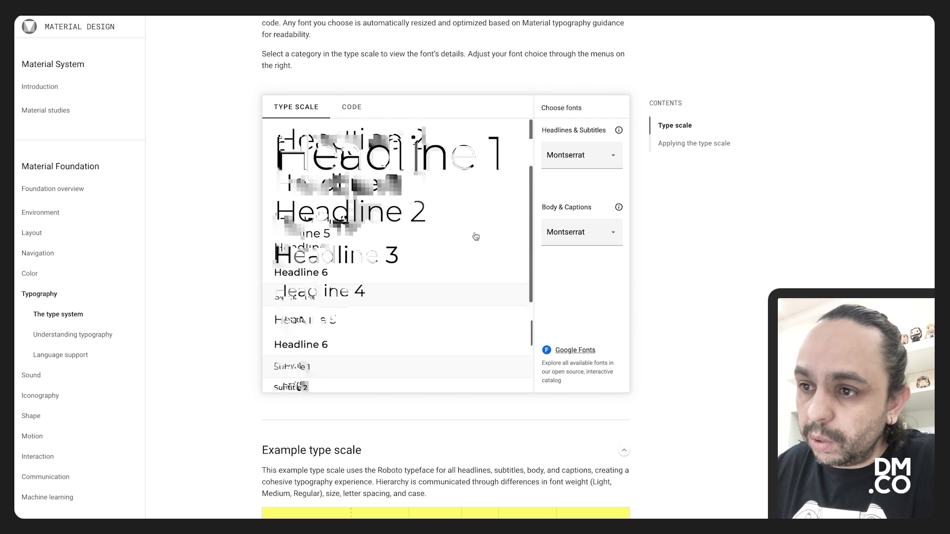
pyautogui.click(439, 167)
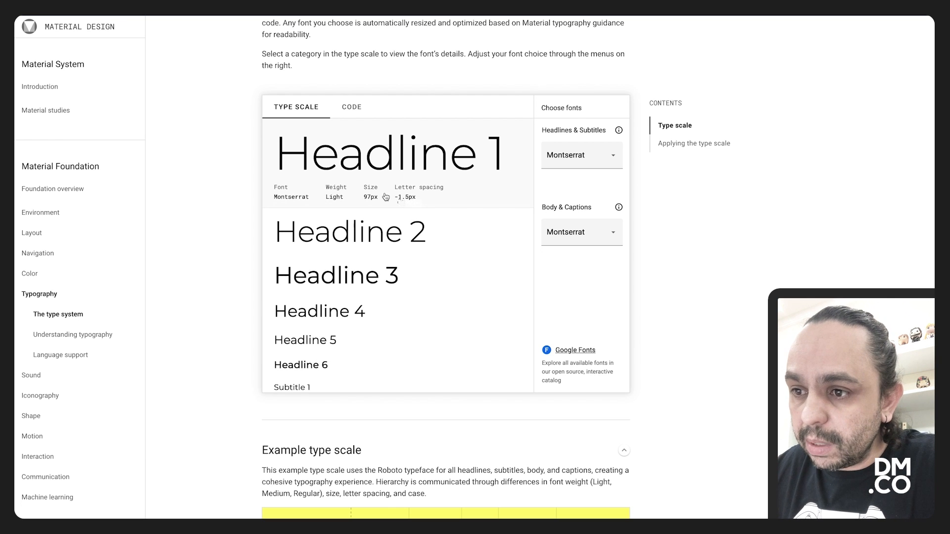
pyautogui.click(395, 243)
pyautogui.scroll(4, 394, 243)
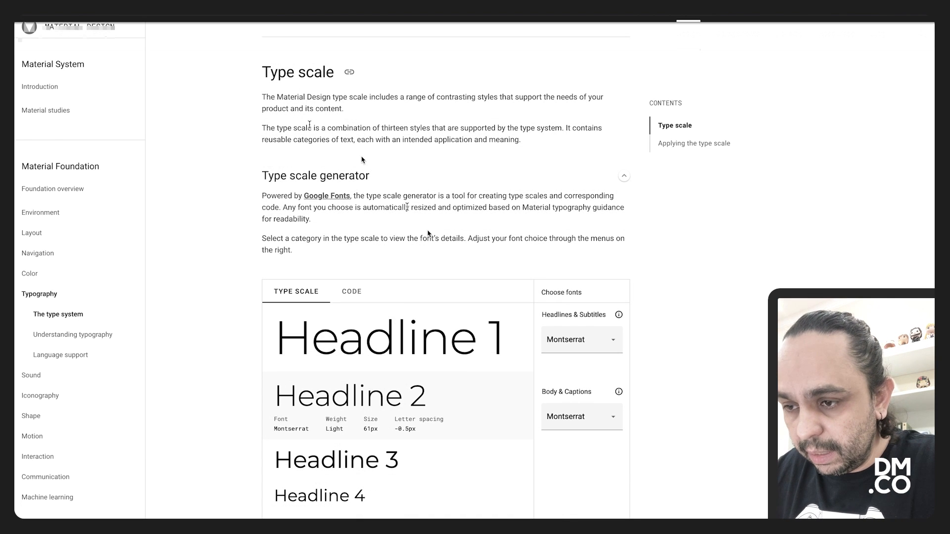
pyautogui.scroll(-10, 402, 324)
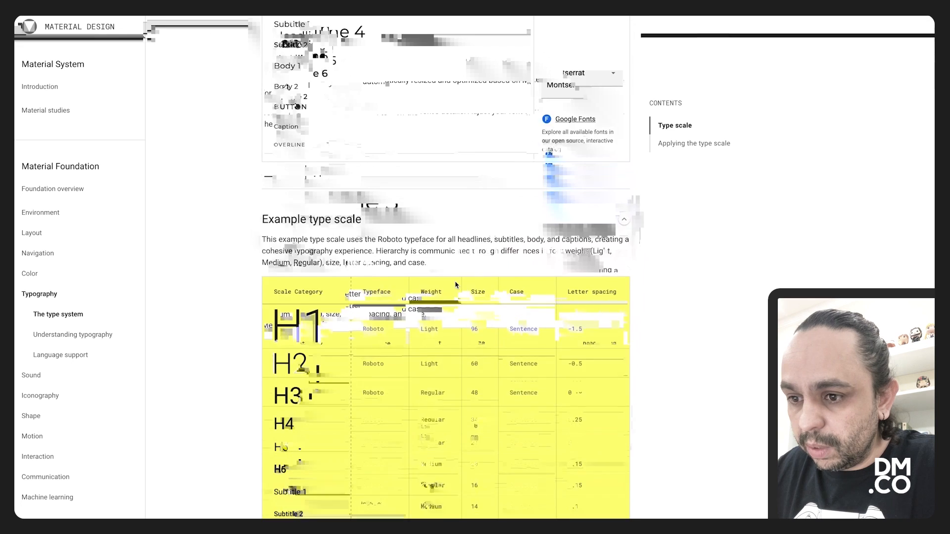
pyautogui.scroll(-3, 450, 294)
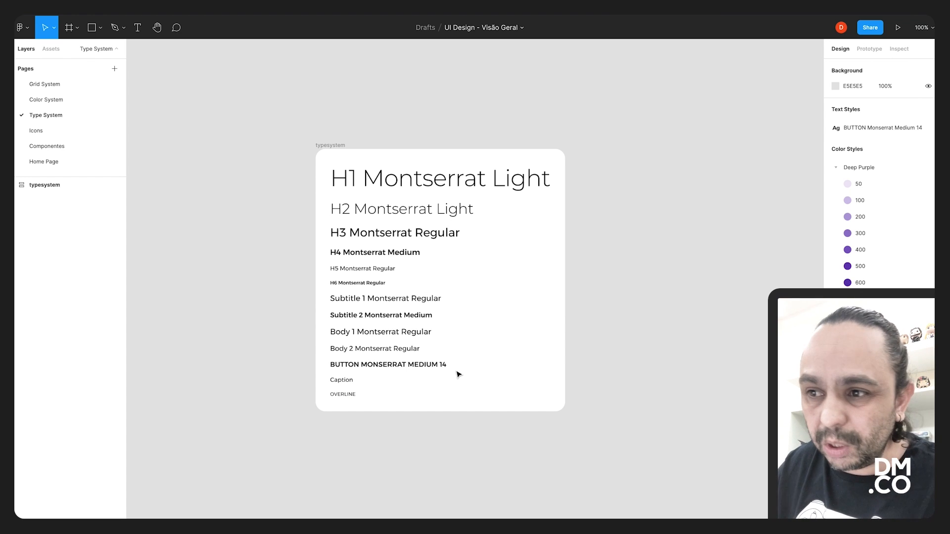
# Create a text style from the H1 line of the typesystem frame and name it H1 Montserrat Light.
pyautogui.click(497, 183)
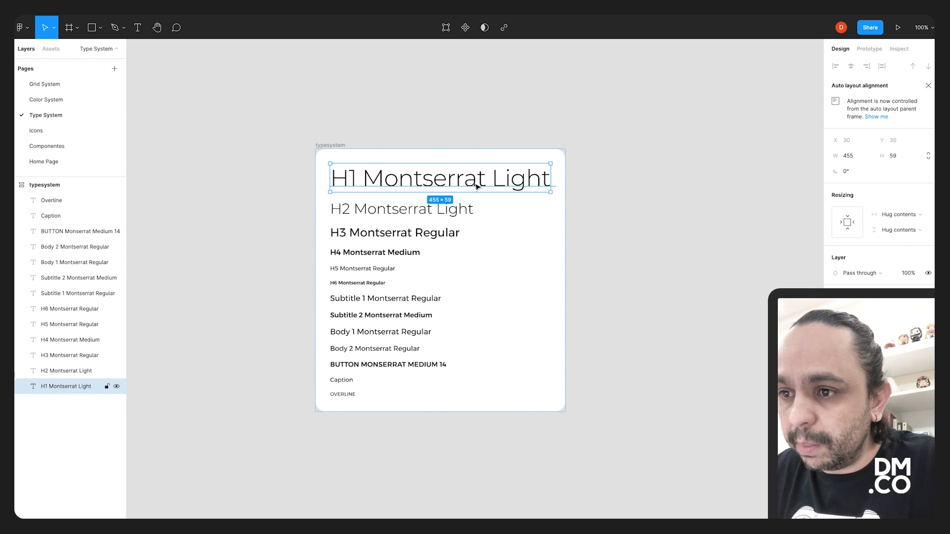
pyautogui.doubleClick(481, 186)
pyautogui.hotkey('ctrl', 'c')
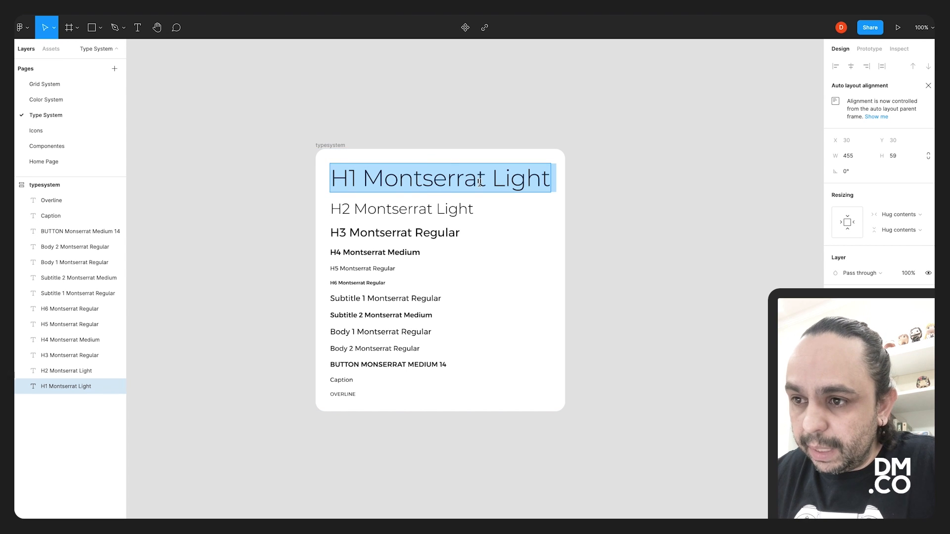
pyautogui.press('Escape')
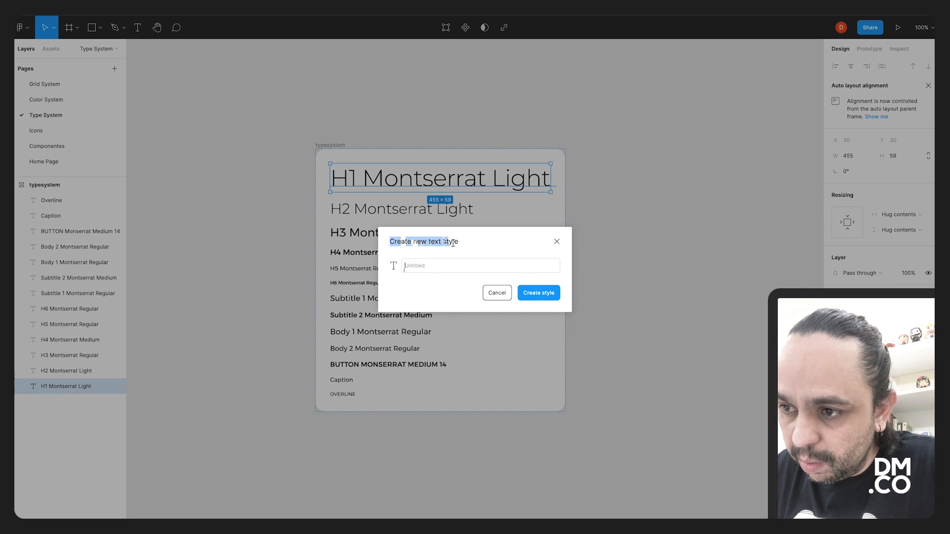
pyautogui.click(436, 266)
pyautogui.hotkey('ctrl', 'v')
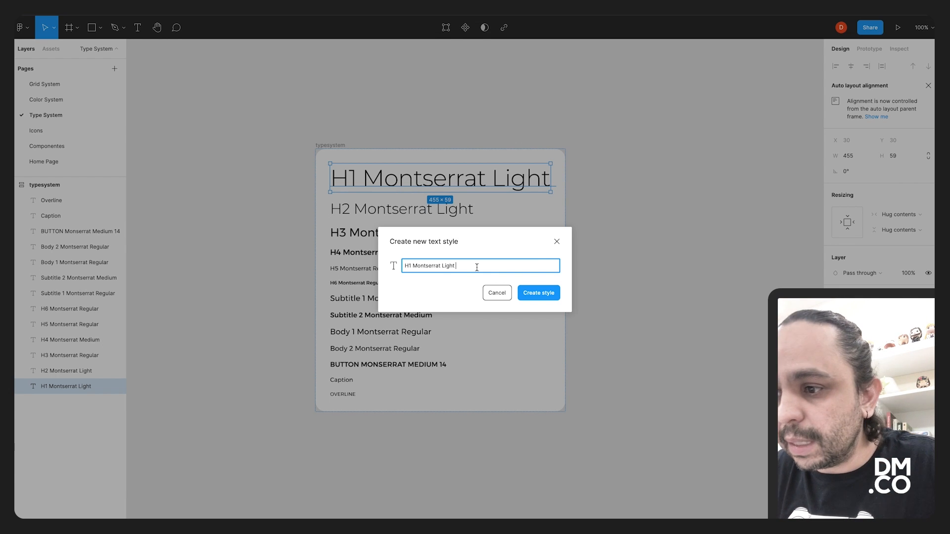
pyautogui.click(547, 293)
# Create a text style from the H2 line and name it H2 Montserrat Light.
pyautogui.click(426, 209)
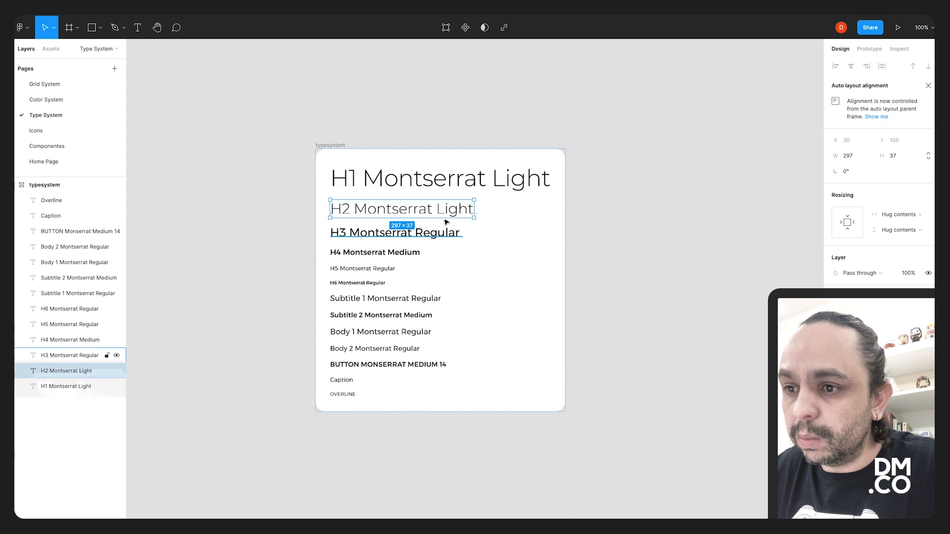
pyautogui.doubleClick(429, 210)
pyautogui.press('Escape')
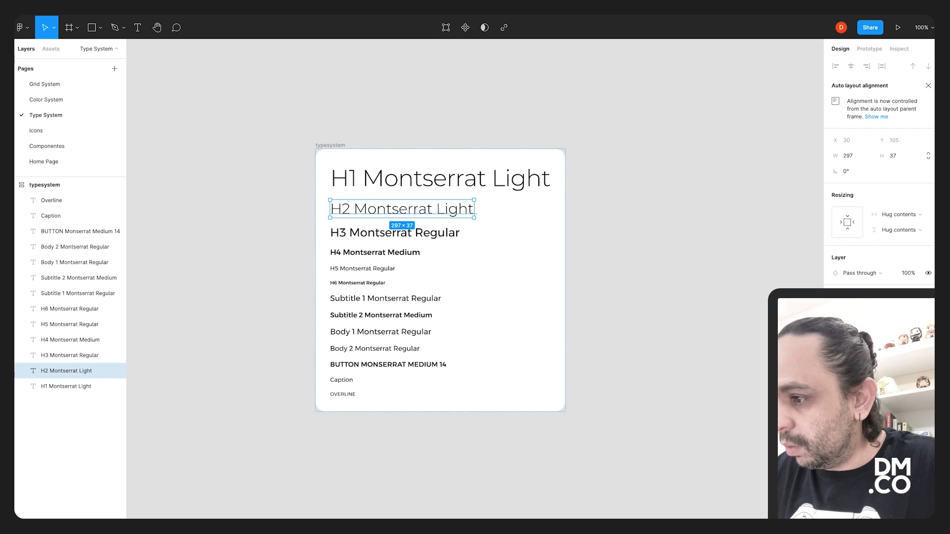
pyautogui.write('H2 Montserrat Light')
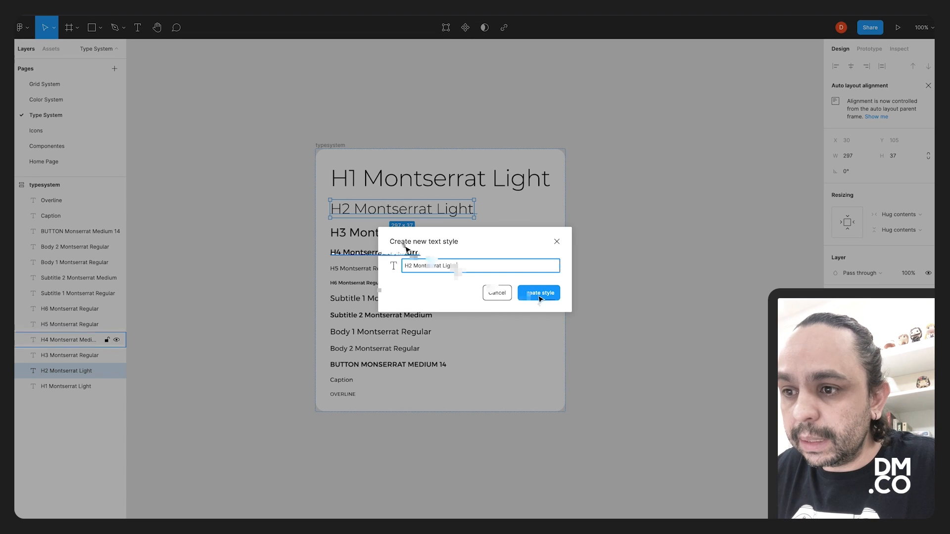
pyautogui.click(539, 293)
# Create a text style from the H3 line, using its text H3 Montserrat Regular as the name.
pyautogui.click(435, 234)
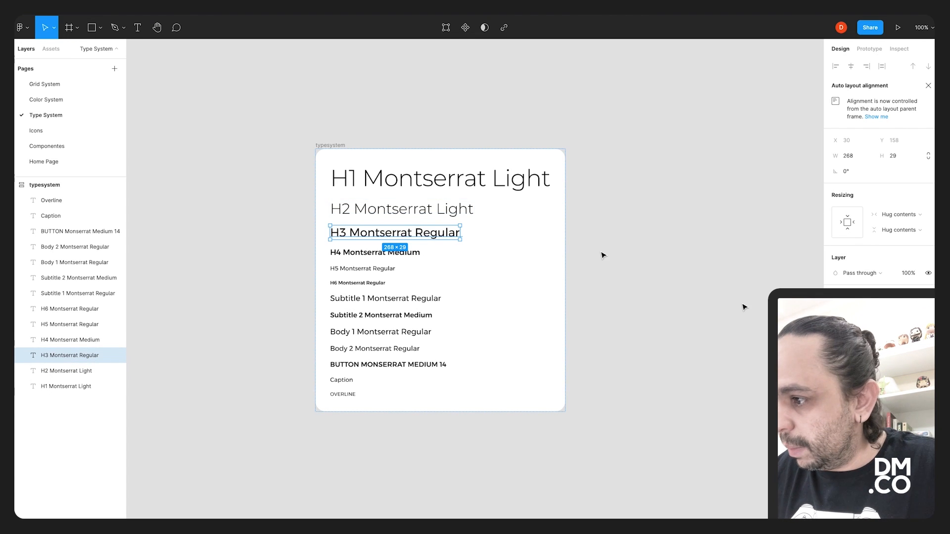
pyautogui.doubleClick(451, 236)
pyautogui.press('super+c')
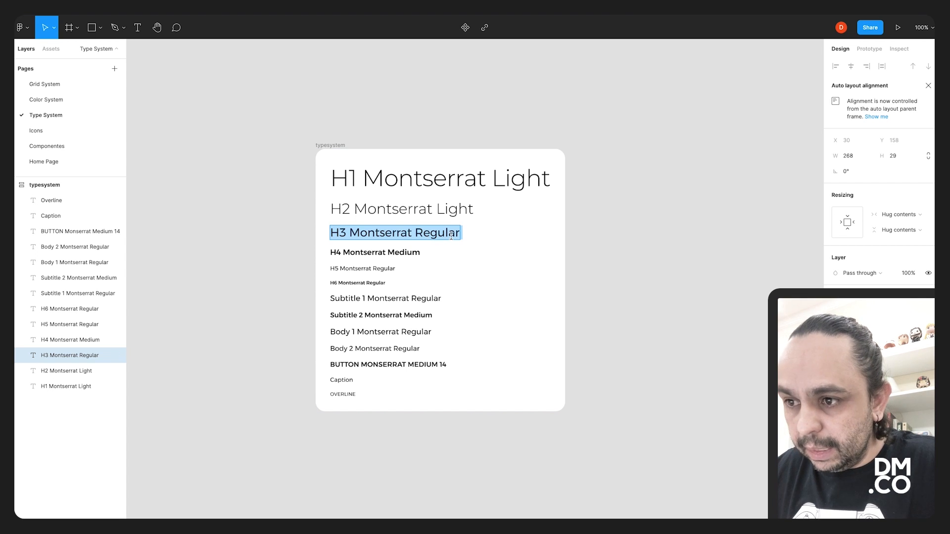
pyautogui.press('Escape')
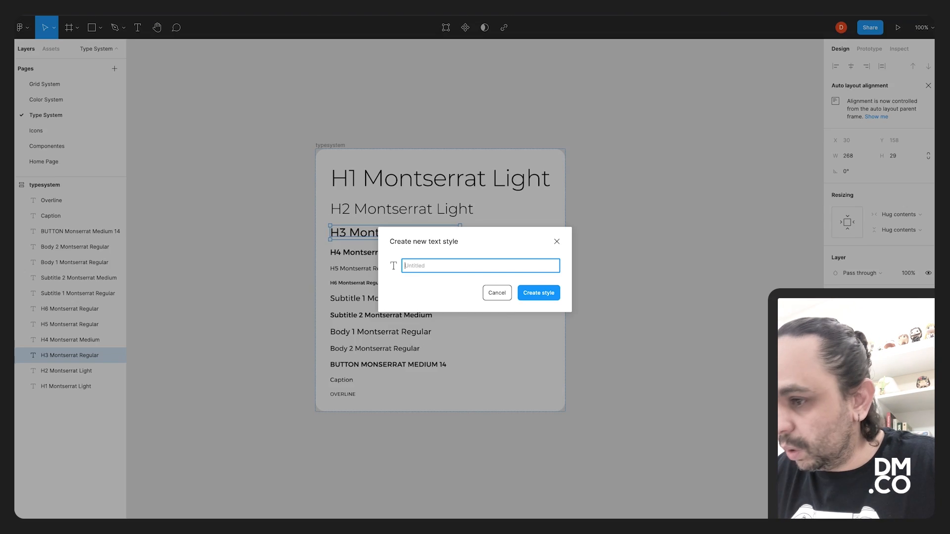
pyautogui.press('super+v')
pyautogui.click(548, 296)
# Create a text style from the H4 line, using its text H4 Montserrat Medium as the name.
pyautogui.doubleClick(403, 254)
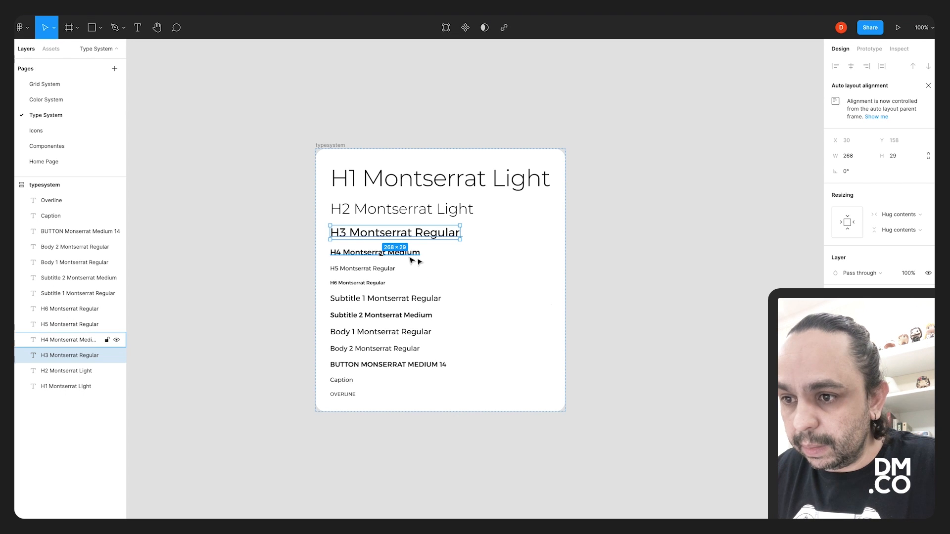
pyautogui.press('super+a')
pyautogui.press('super+c')
pyautogui.press('Escape')
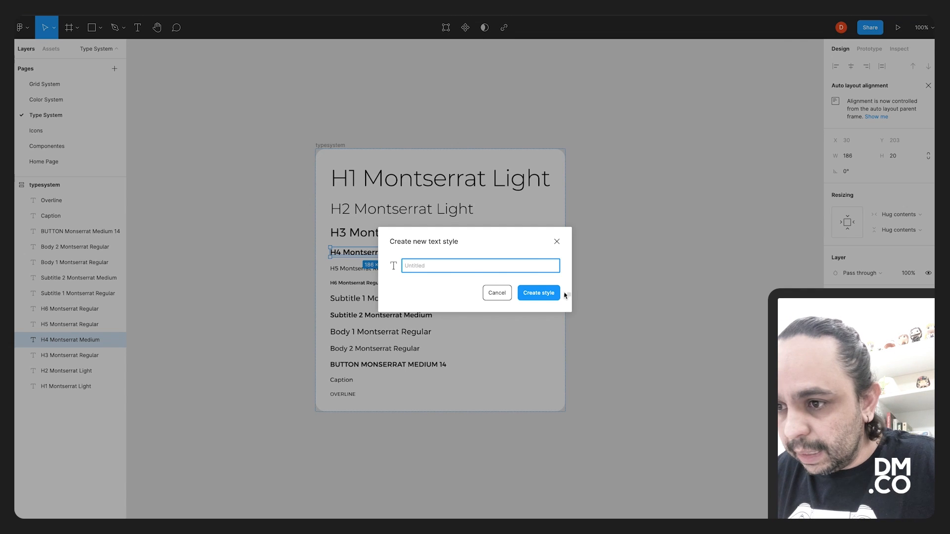
pyautogui.press('super+v')
pyautogui.click(551, 296)
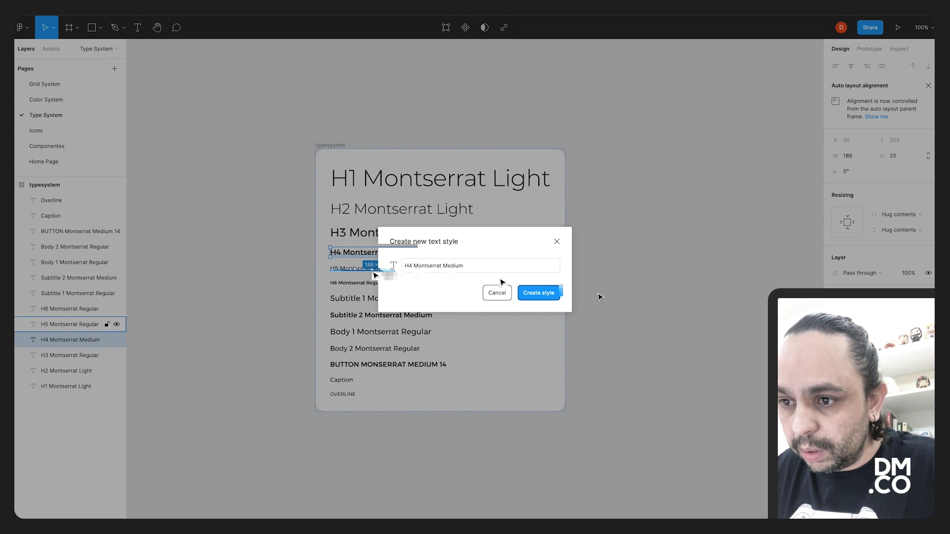
# Create a text style from the H5 line, using its text H5 Montserrat Regular as the name.
pyautogui.press('Tab')
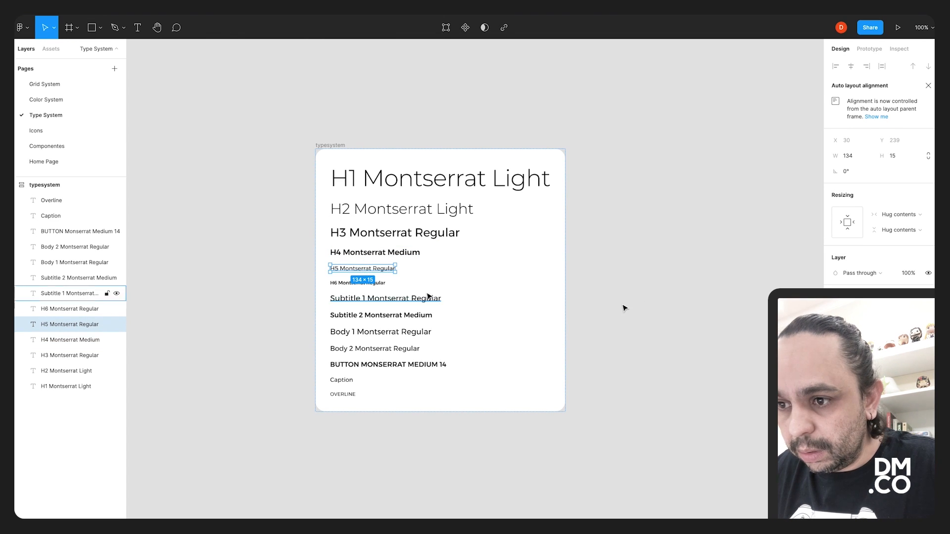
pyautogui.press('Return')
pyautogui.press('super+c')
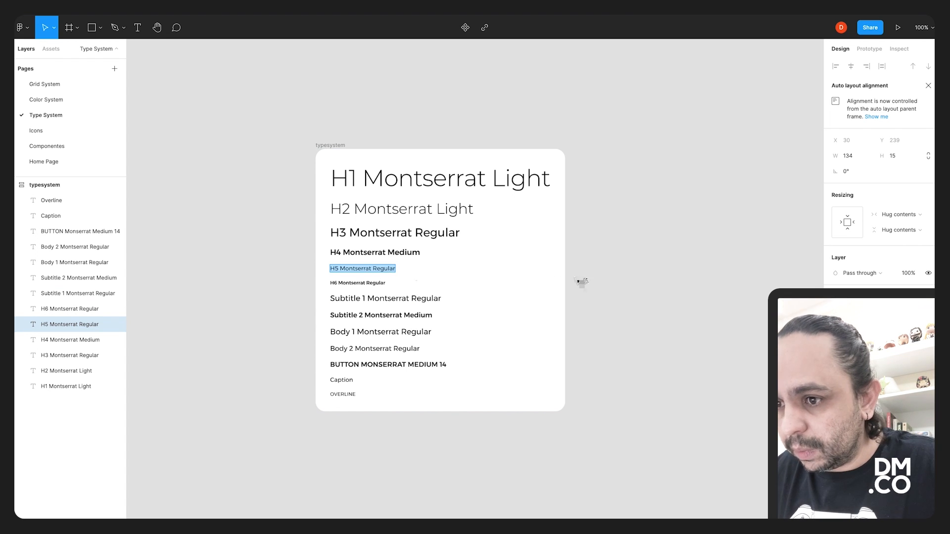
pyautogui.press('Escape')
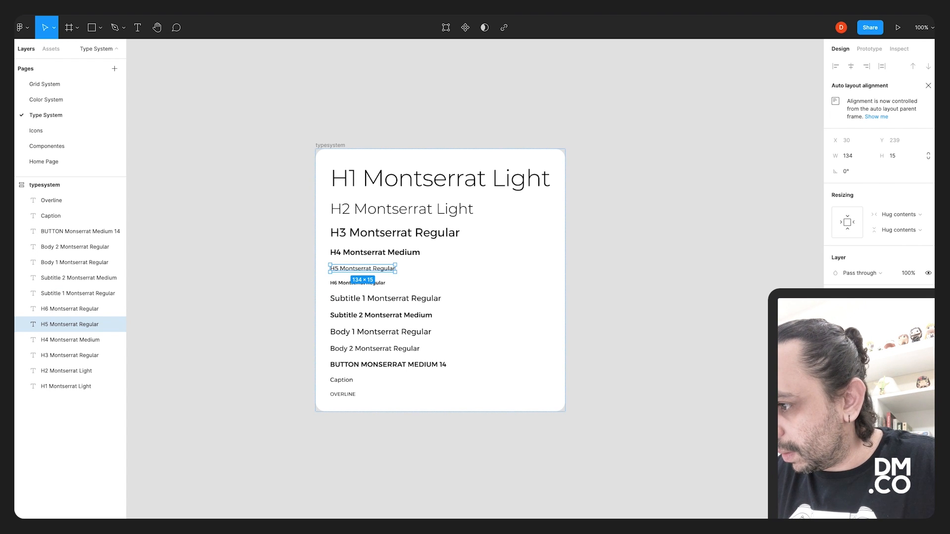
pyautogui.press('super+v')
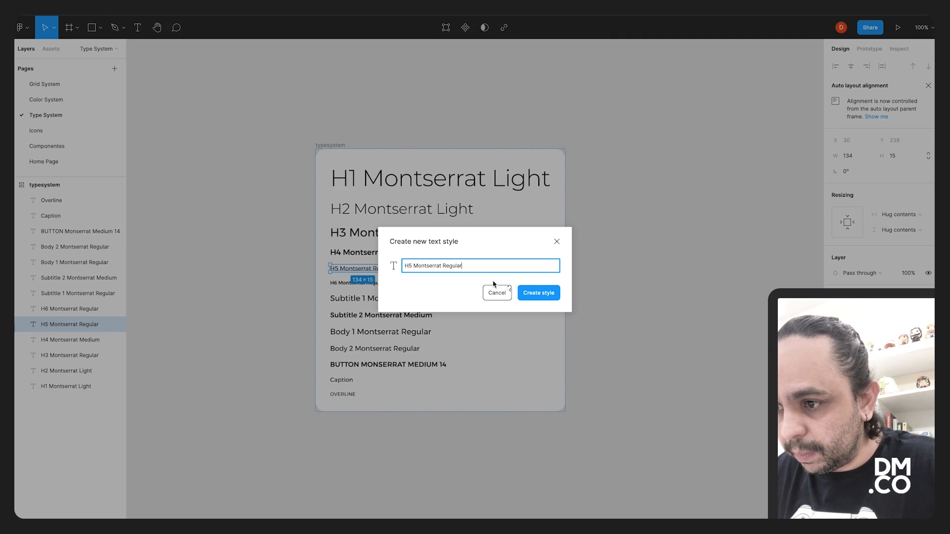
pyautogui.click(548, 294)
pyautogui.click(658, 299)
# Create a text style from the H6 line, using its text H6 Montserrat Regular as the name.
pyautogui.click(372, 284)
pyautogui.click(398, 286)
pyautogui.click(363, 284)
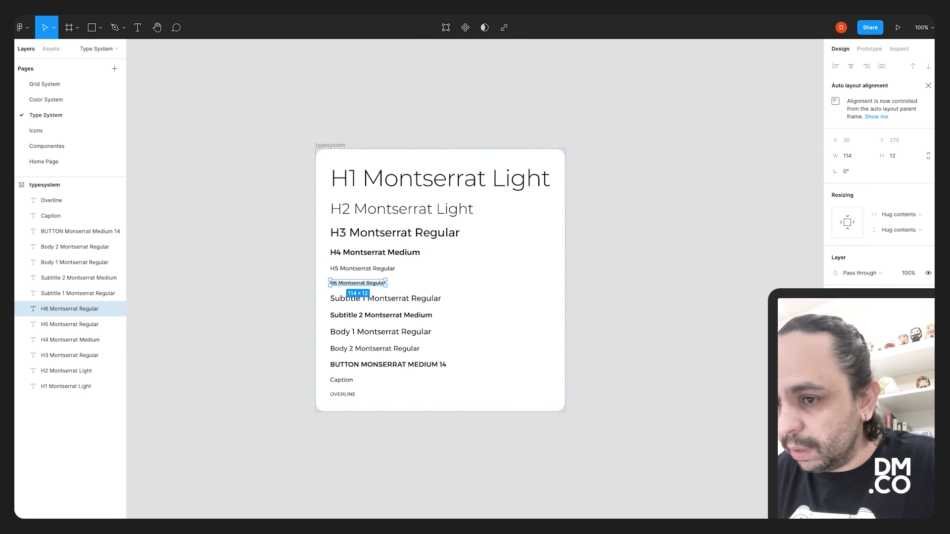
pyautogui.press('Return')
pyautogui.hotkey('ctrl', 'c')
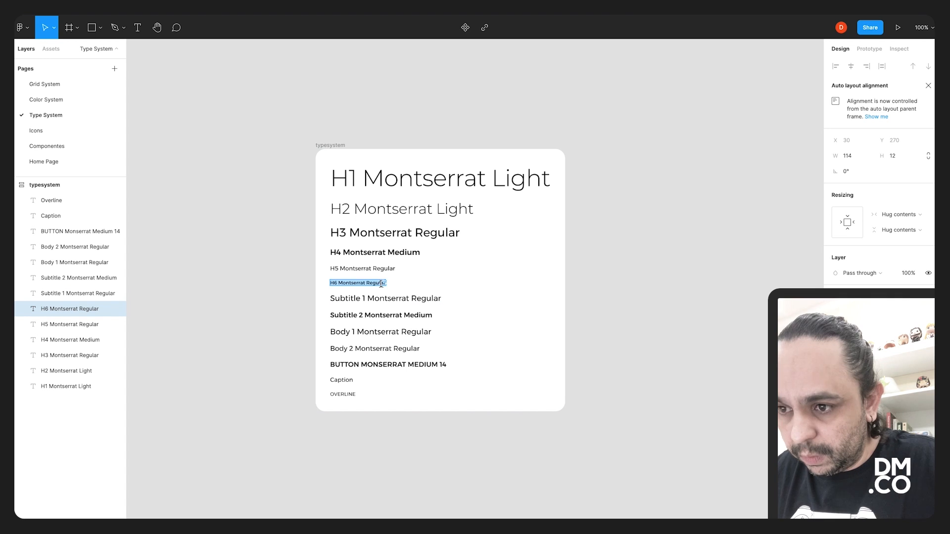
pyautogui.press('Escape')
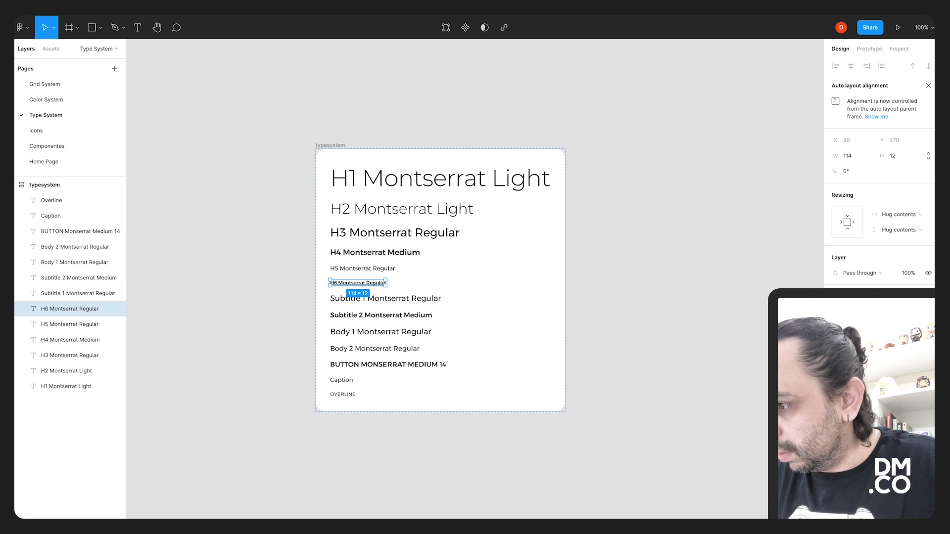
pyautogui.hotkey('ctrl', 'v')
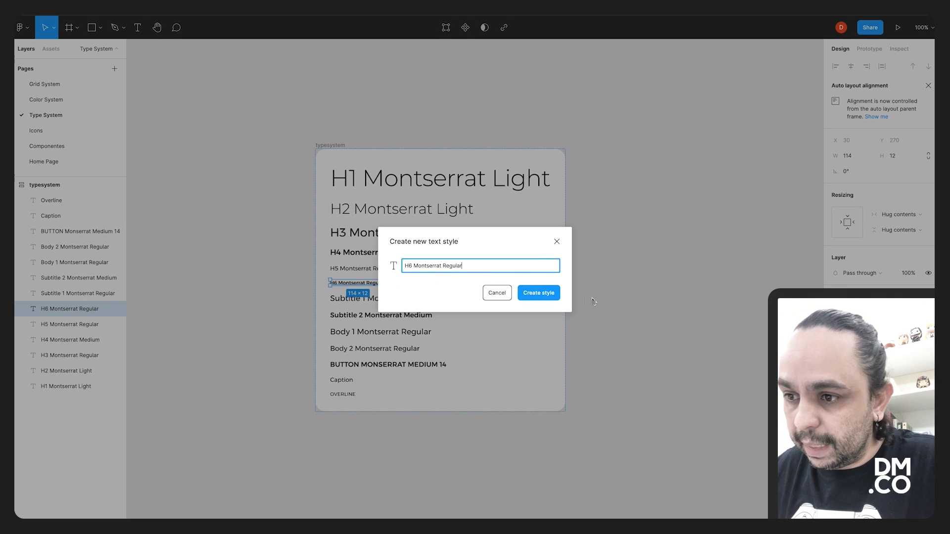
pyautogui.press('Return')
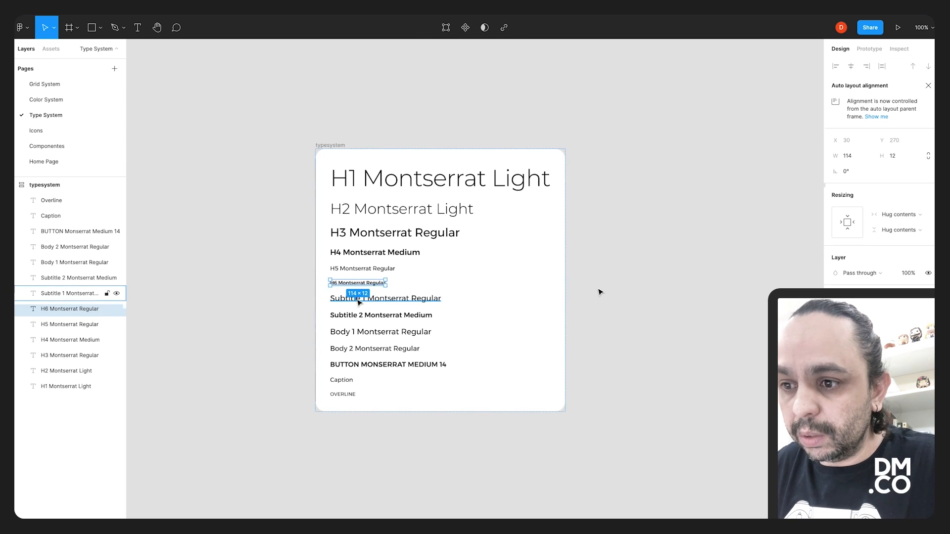
pyautogui.press('Escape')
# Create a text style from the Subtitle 1 Montserrat Regular line, named after its text.
pyautogui.click(368, 300)
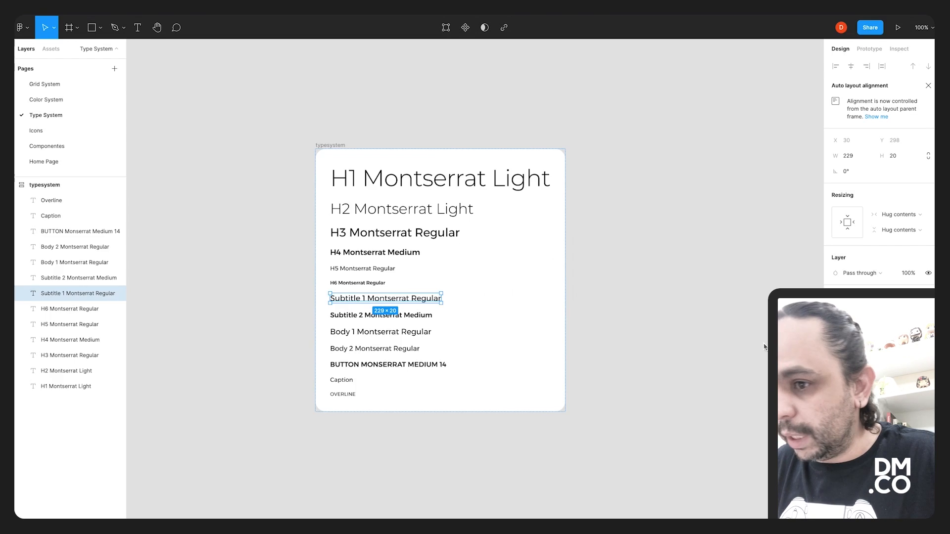
pyautogui.click(812, 345)
pyautogui.click(550, 296)
pyautogui.click(689, 328)
# Create a text style from the Subtitle 2 line, using its text Subtitle 2 Montserrat Medium as the name.
pyautogui.click(418, 318)
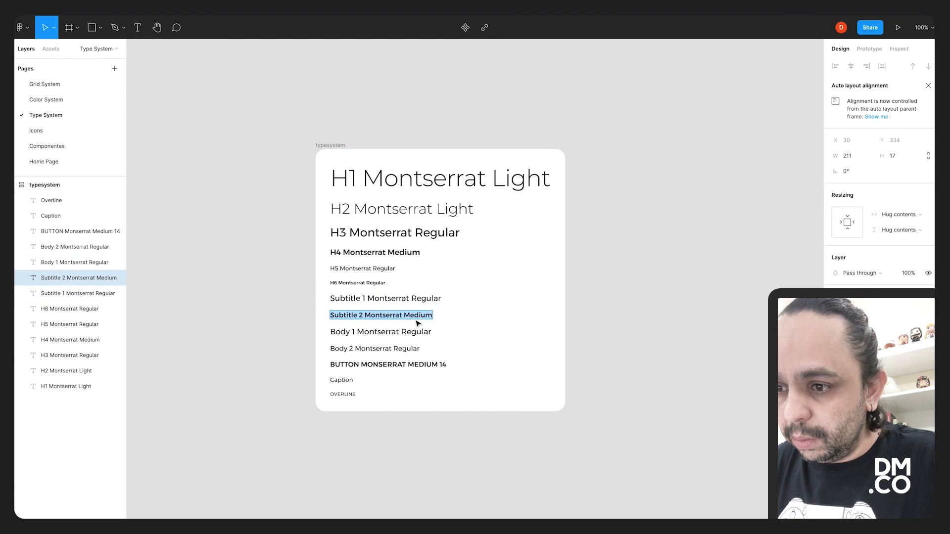
pyautogui.press('Escape')
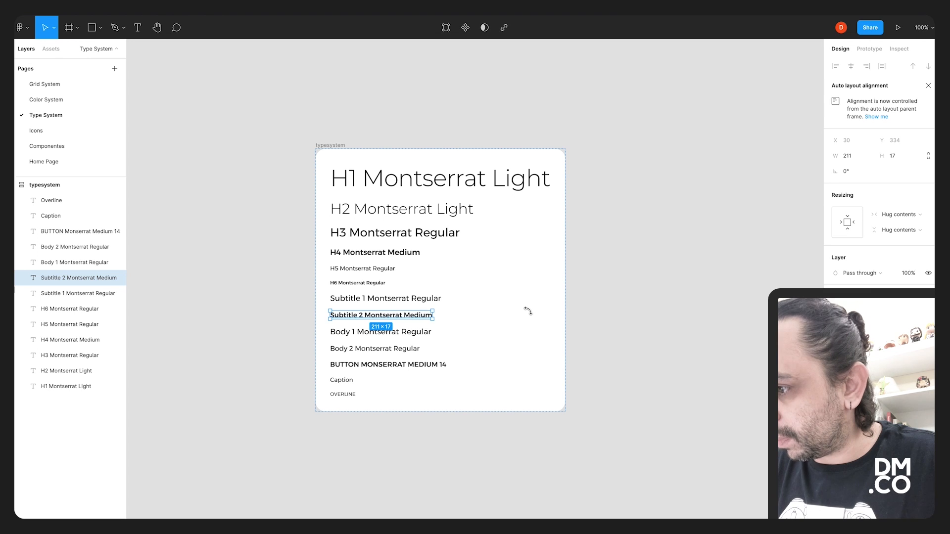
pyautogui.click(811, 341)
pyautogui.write('Subtitle 2 Montserrat Medium')
pyautogui.click(547, 293)
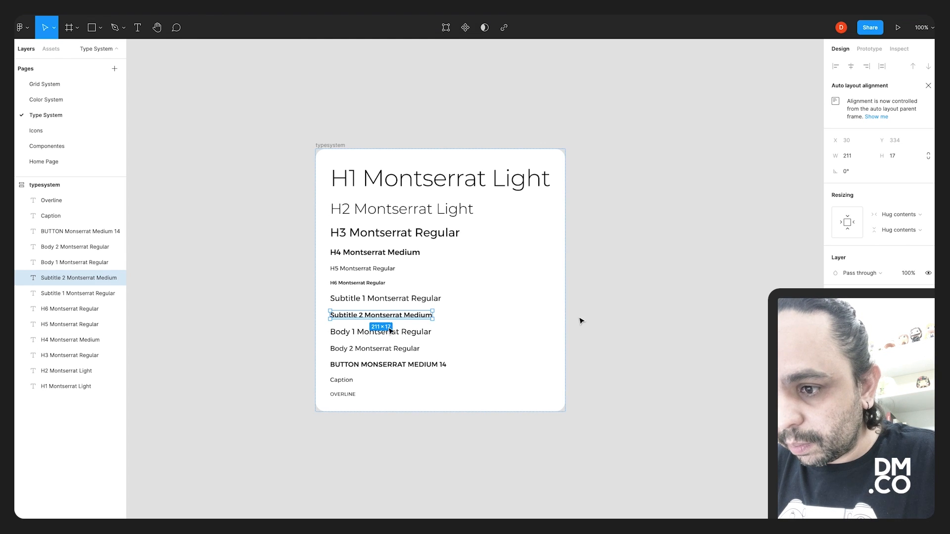
# Create a text style from the Body 1 line, using its text Body 1 Montserrat Regular as the name.
pyautogui.doubleClick(398, 332)
pyautogui.press('super+c')
pyautogui.press('Escape')
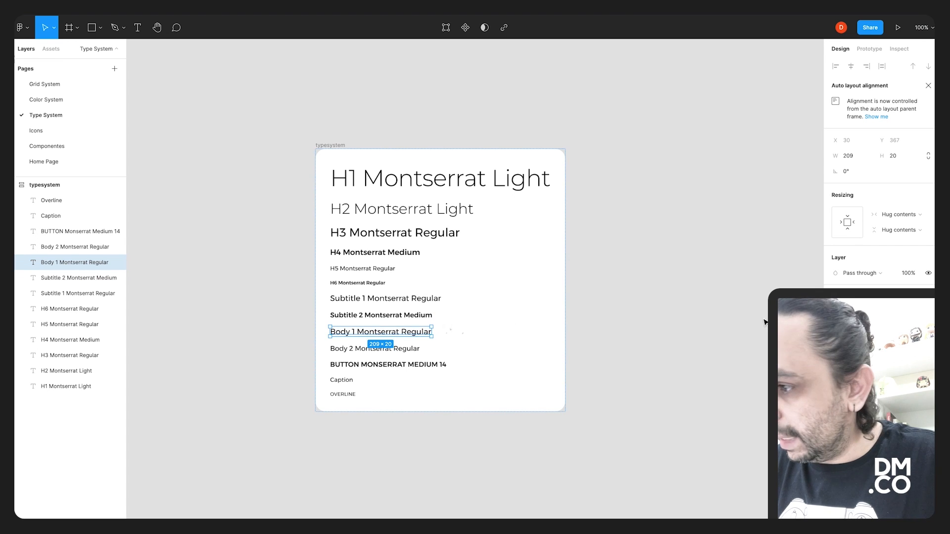
pyautogui.click(811, 341)
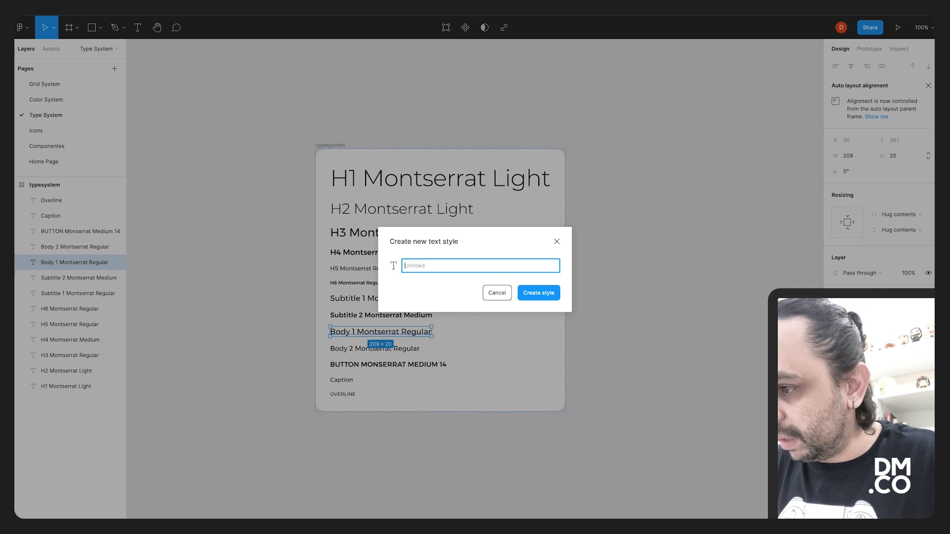
pyautogui.press('super+v')
pyautogui.click(547, 296)
pyautogui.click(588, 347)
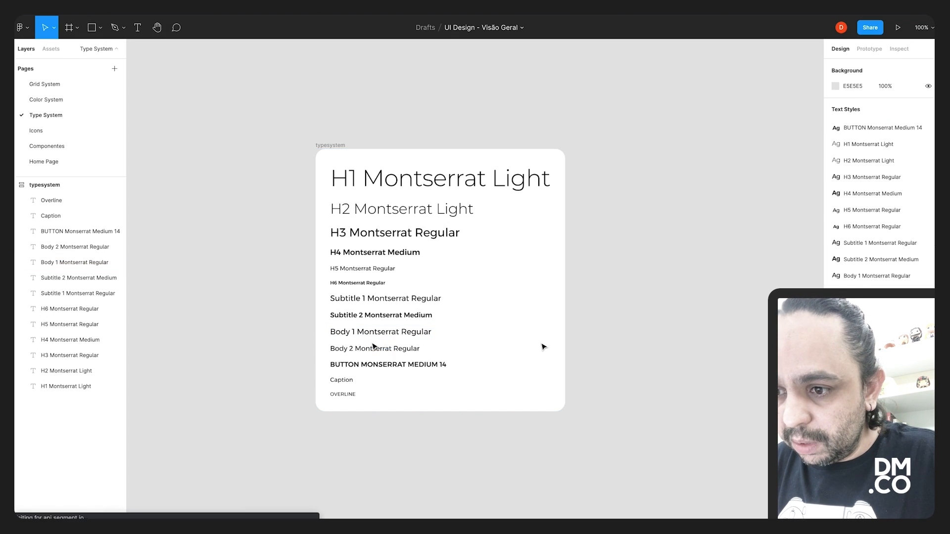
# Create a text style from the Body 2 line, using its text Body 2 Montserrat Regular as the name.
pyautogui.doubleClick(367, 349)
pyautogui.press('super+c')
pyautogui.press('Escape')
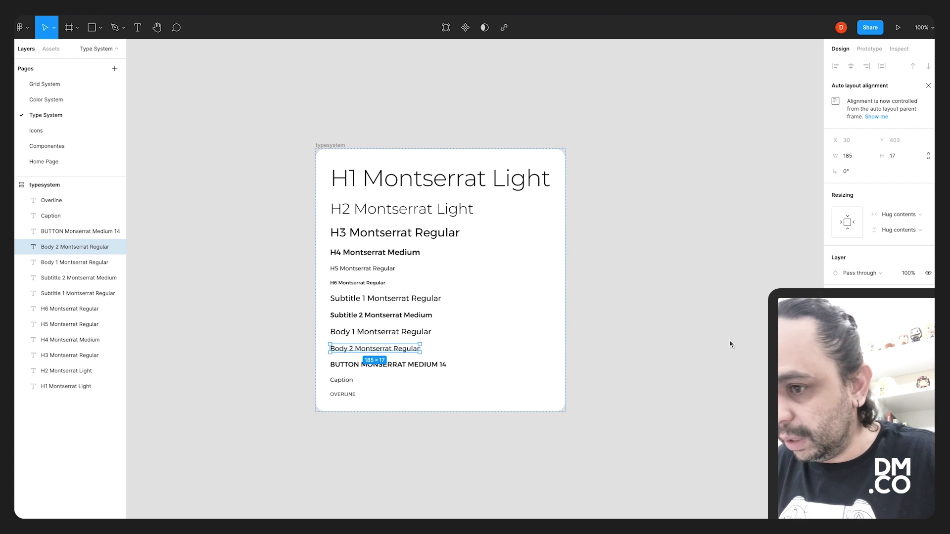
pyautogui.click(811, 341)
pyautogui.press('super+v')
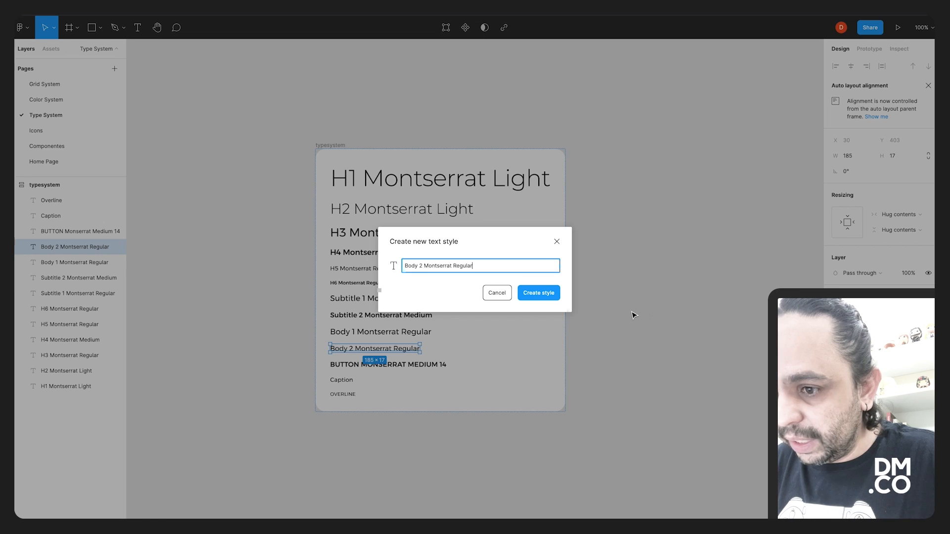
pyautogui.press('Return')
pyautogui.click(442, 365)
pyautogui.doubleClick(446, 365)
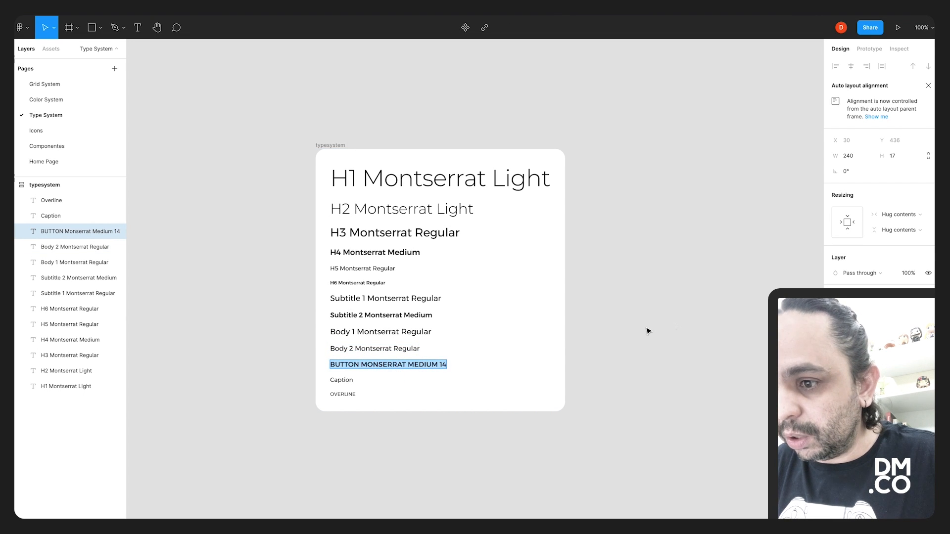
pyautogui.press('Escape')
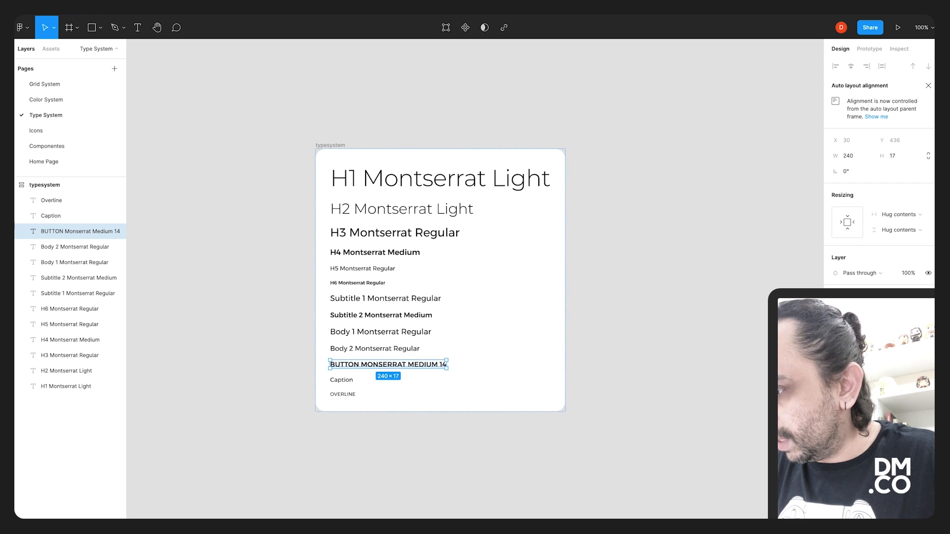
pyautogui.press('Return')
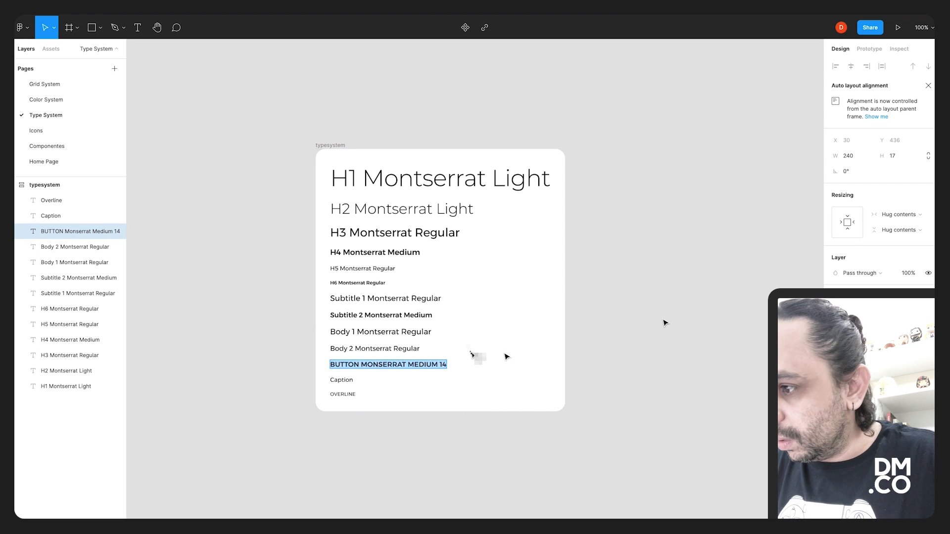
pyautogui.press('Escape')
# Create a text style named Caption from the Caption line.
pyautogui.click(343, 380)
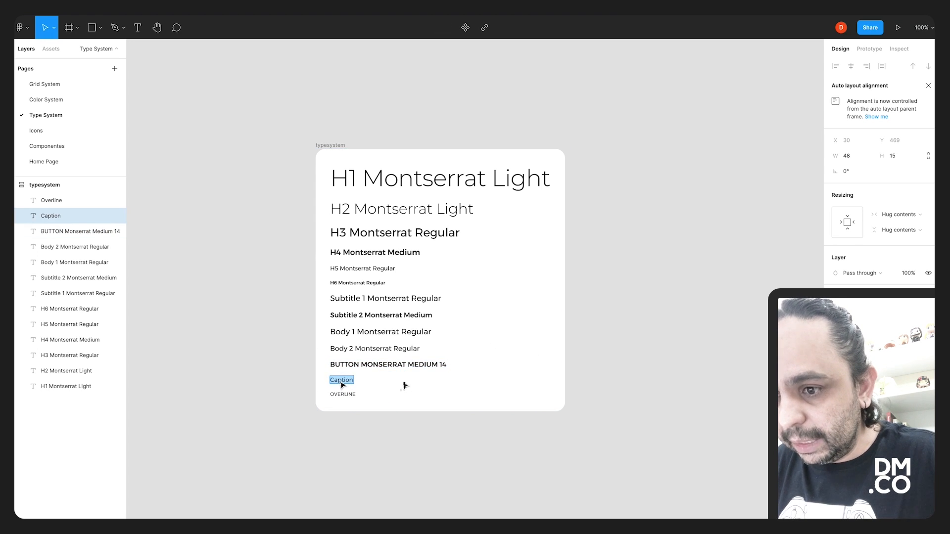
pyautogui.press('Escape')
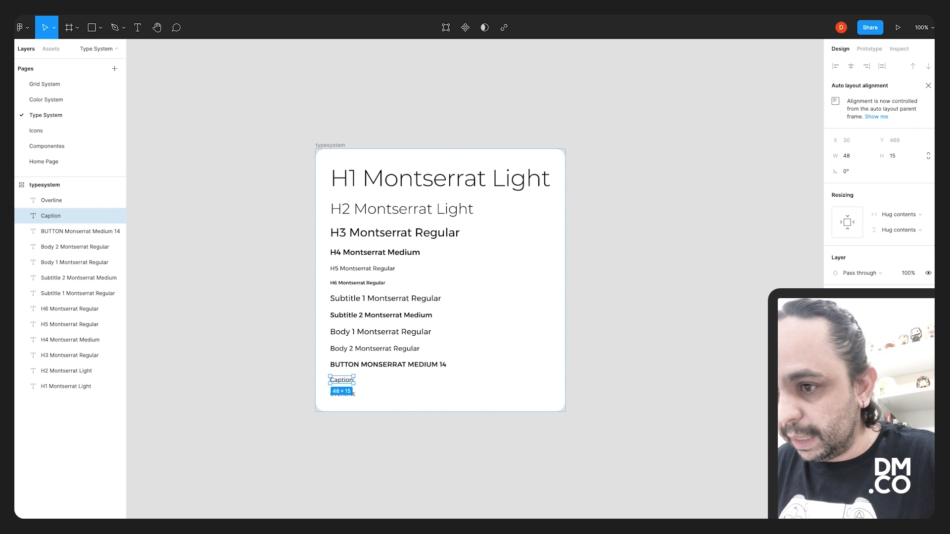
pyautogui.click(719, 315)
pyautogui.write('Caption')
pyautogui.press('Return')
pyautogui.press('Escape')
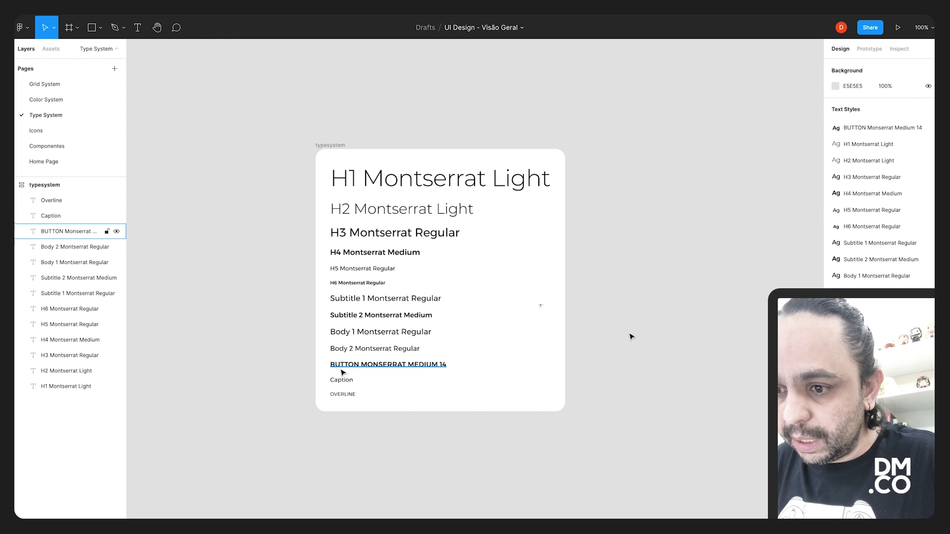
# Create a text style named Overline from the last line of the type system frame.
pyautogui.click(343, 394)
pyautogui.press('Return')
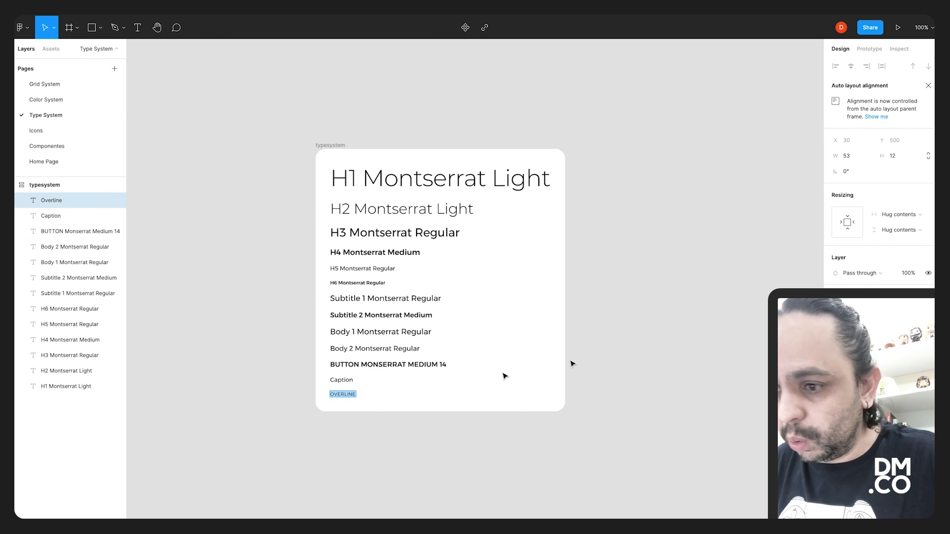
pyautogui.press('Escape')
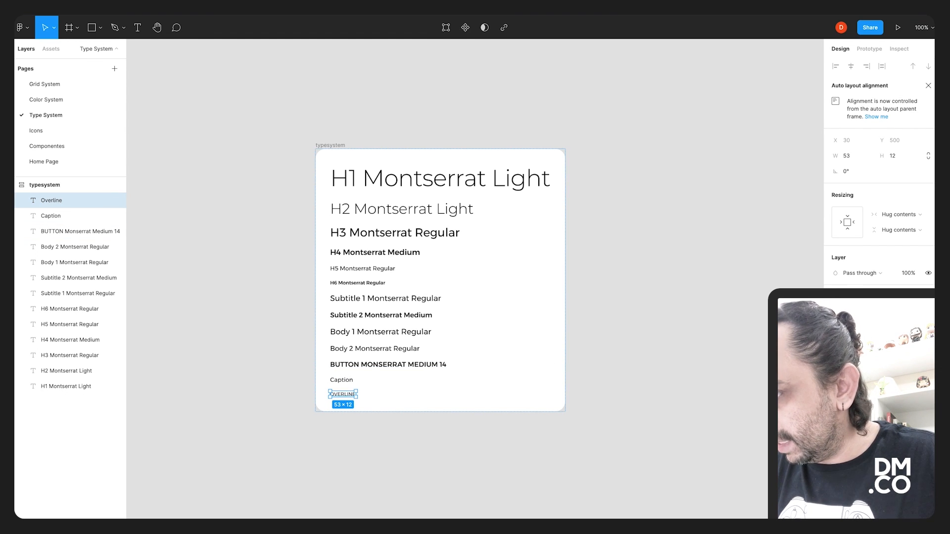
pyautogui.write('Overline')
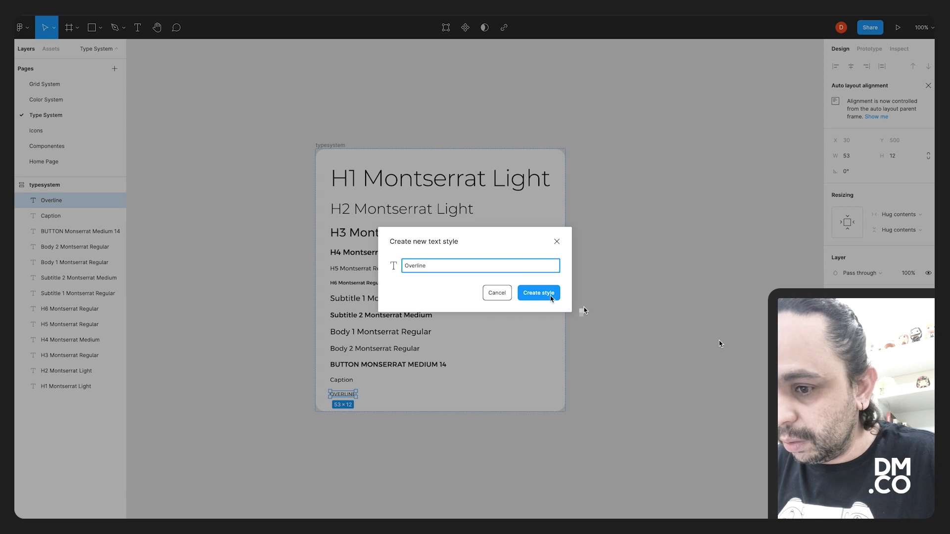
pyautogui.click(551, 296)
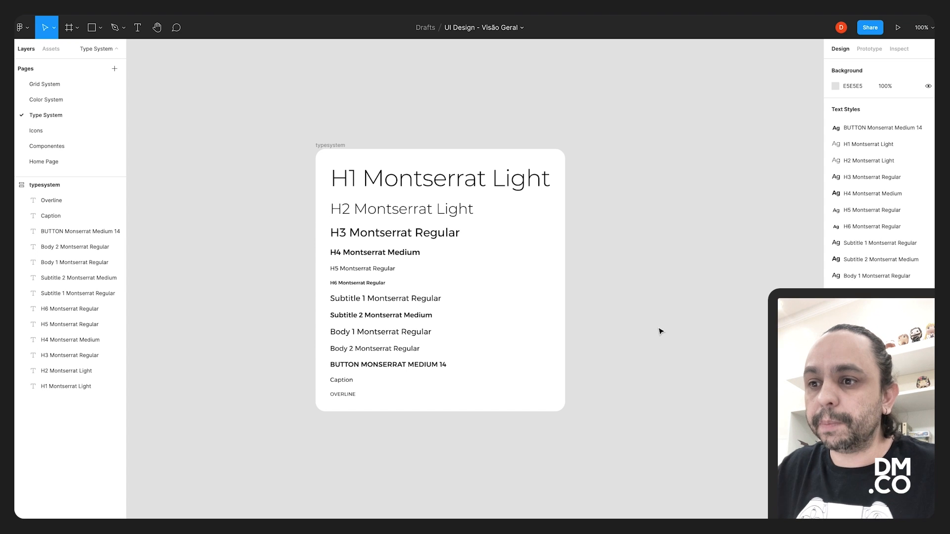
# Open the Icons page and view the Material Design Icons plugin page in the Figma Community.
pyautogui.click(74, 131)
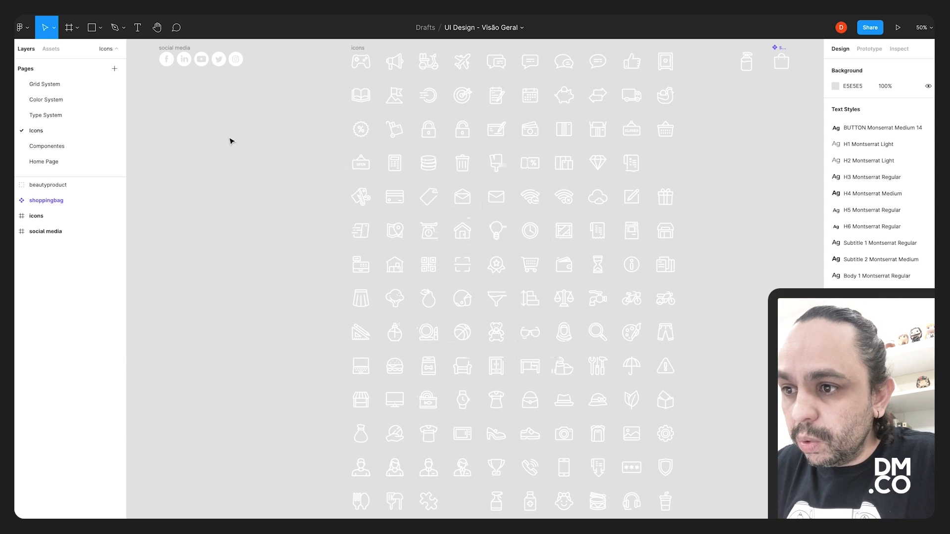
pyautogui.press('-')
pyautogui.moveTo(526, 116); pyautogui.dragTo(492, 118)
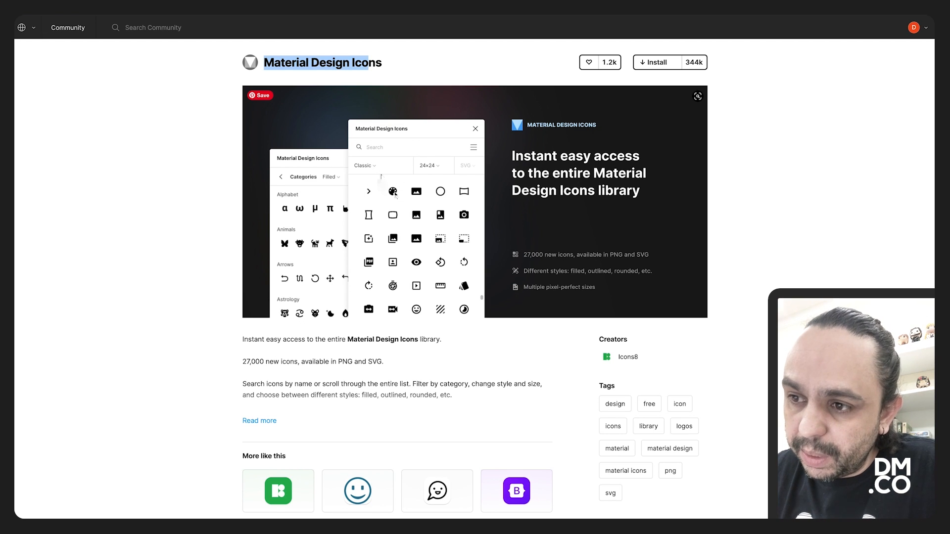
pyautogui.scroll(-1, 471, 222)
pyautogui.scroll(1, 474, 248)
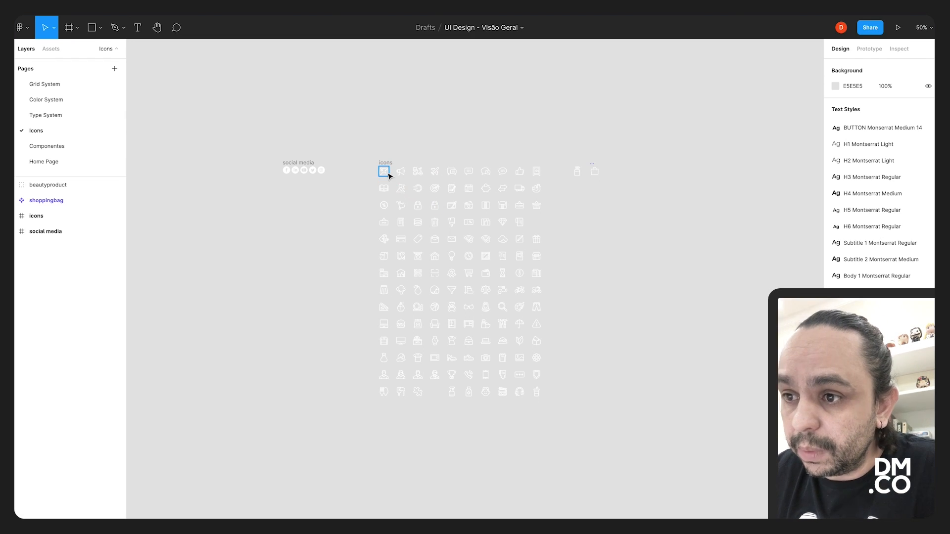
# Examine the icons in the icons frame and the social media frame on the Icons page.
pyautogui.click(390, 175)
pyautogui.moveTo(397, 173); pyautogui.dragTo(470, 173)
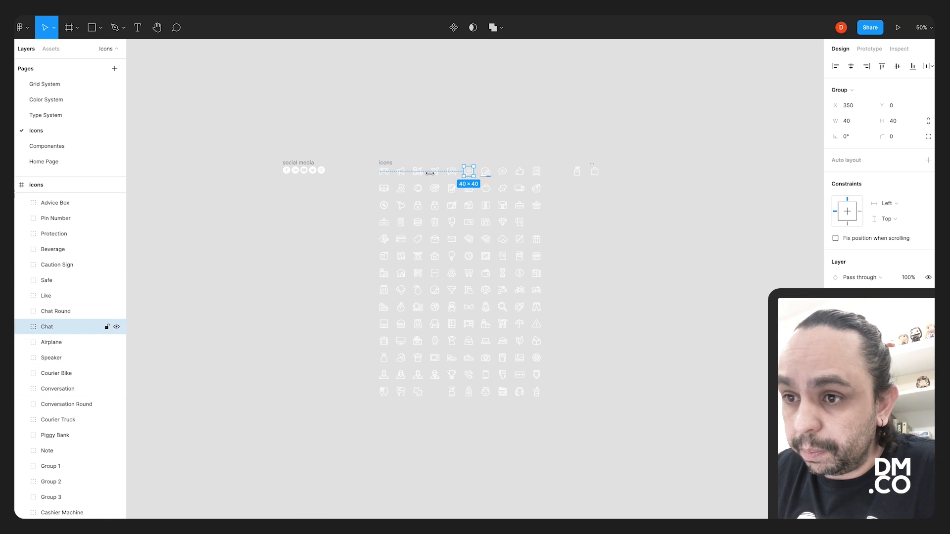
pyautogui.click(290, 170)
pyautogui.press('Escape')
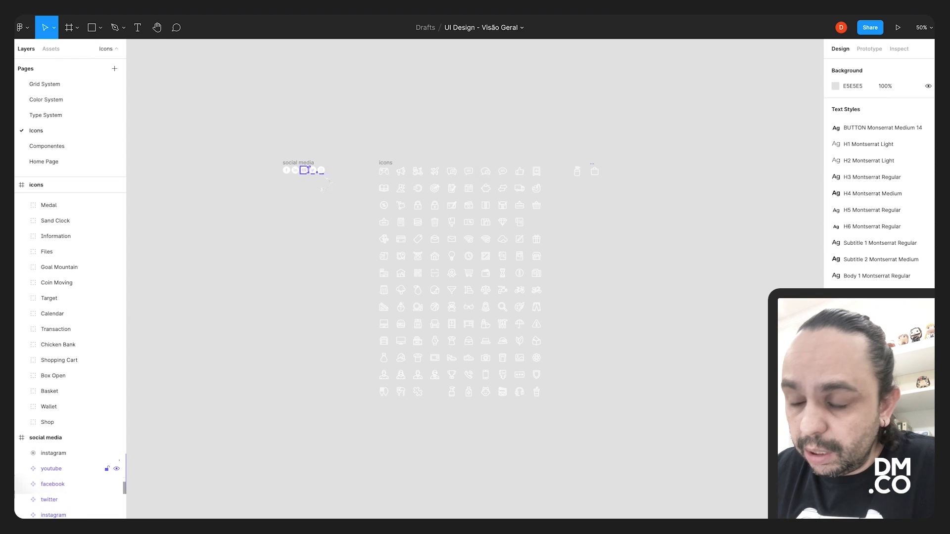
pyautogui.press('+')
pyautogui.moveTo(250, 127); pyautogui.dragTo(391, 234)
pyautogui.press('+')
pyautogui.moveTo(267, 159); pyautogui.dragTo(649, 311)
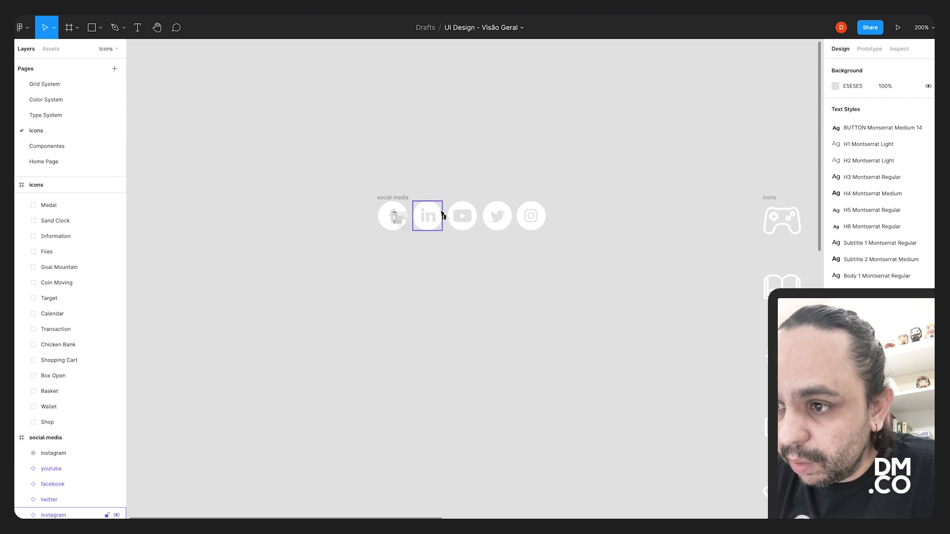
pyautogui.press('-')
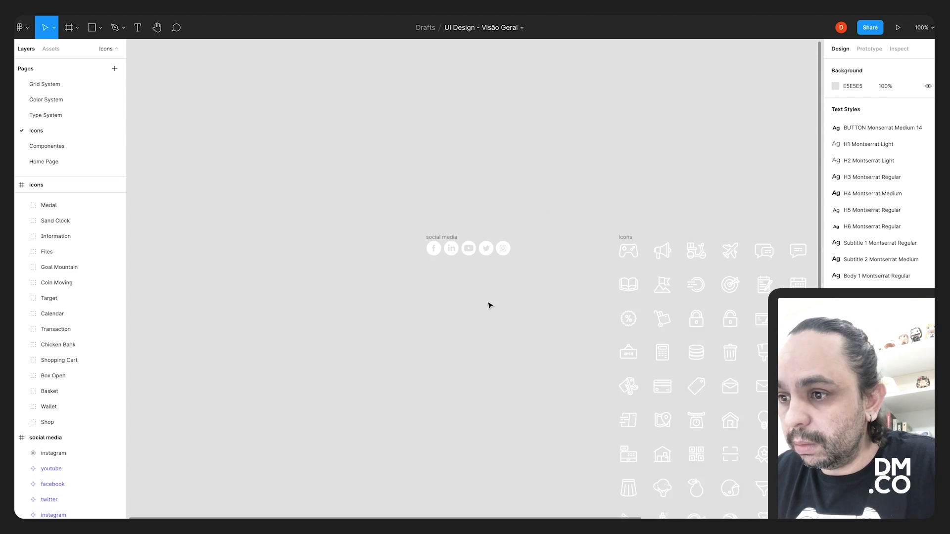
pyautogui.moveTo(519, 297); pyautogui.dragTo(401, 267)
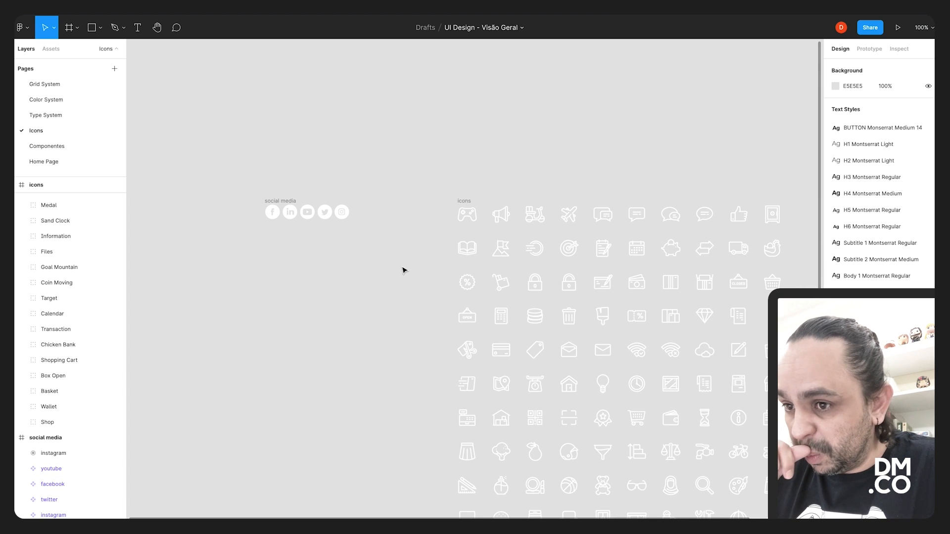
pyautogui.moveTo(402, 266); pyautogui.dragTo(360, 252)
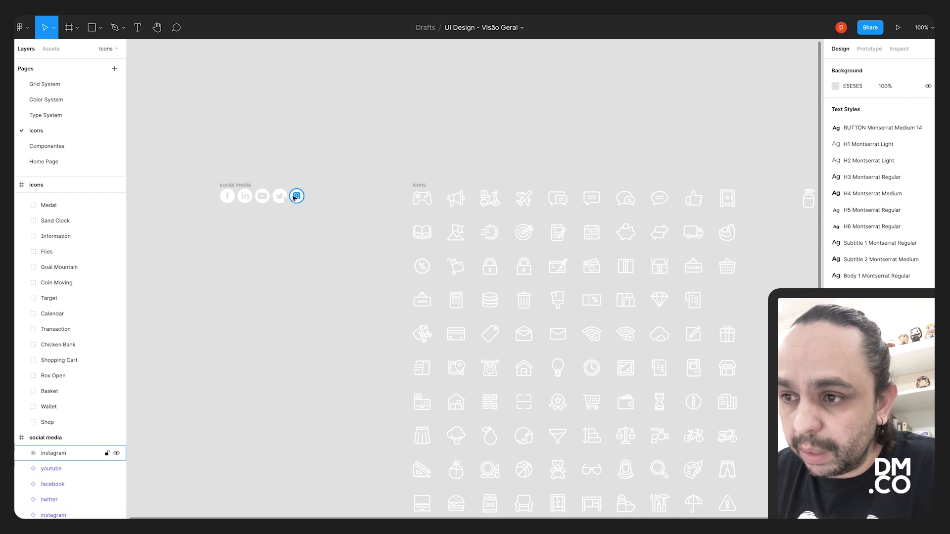
pyautogui.moveTo(508, 169); pyautogui.dragTo(373, 169)
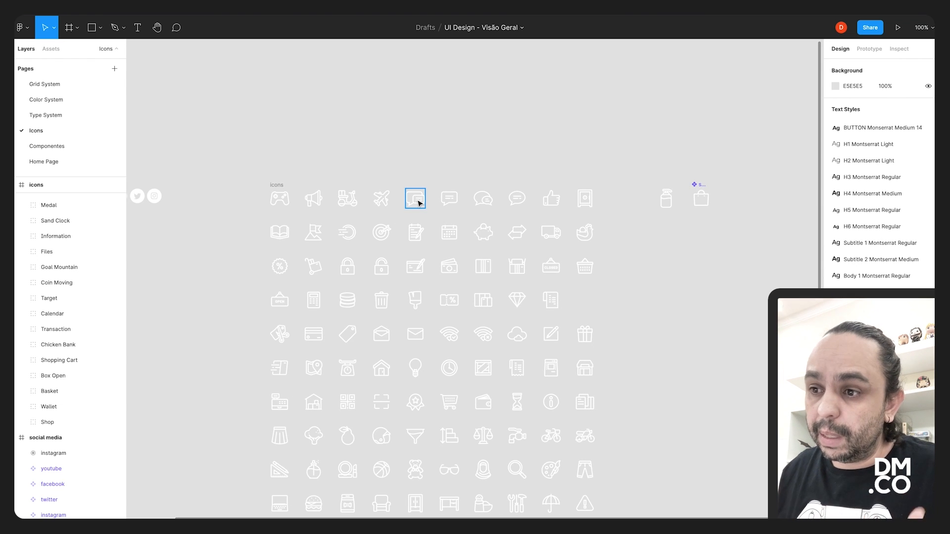
# Turn the Game icon group into a component and set its description to icon.
pyautogui.click(279, 200)
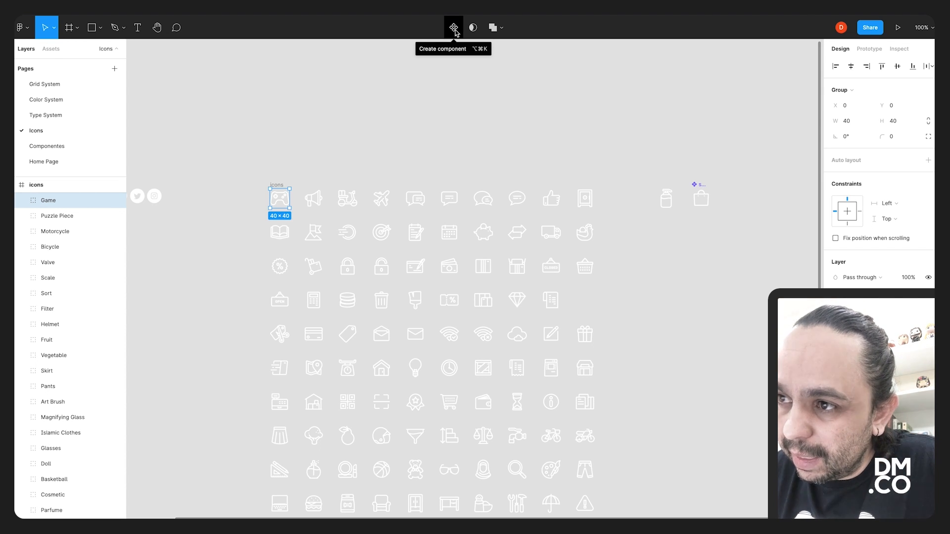
pyautogui.click(454, 28)
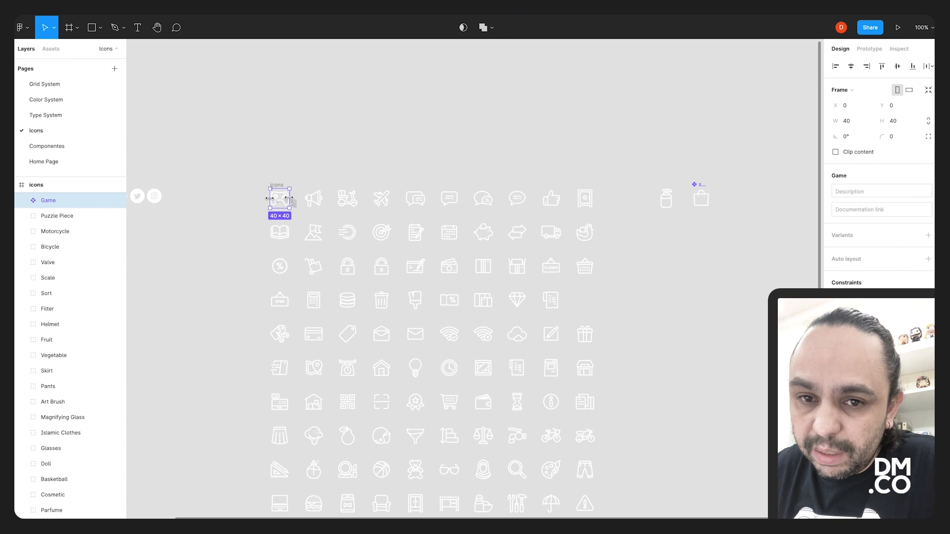
pyautogui.click(854, 192)
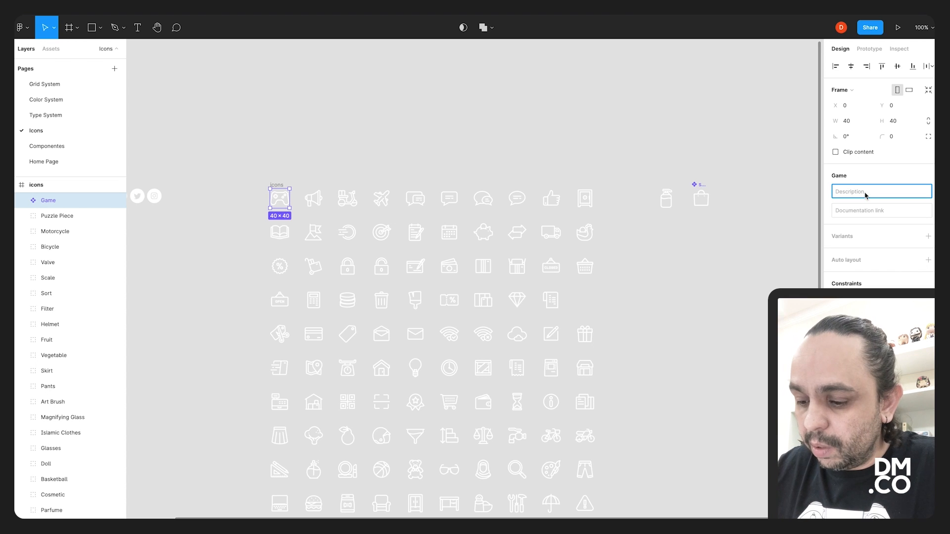
pyautogui.write('icon')
pyautogui.press('Return')
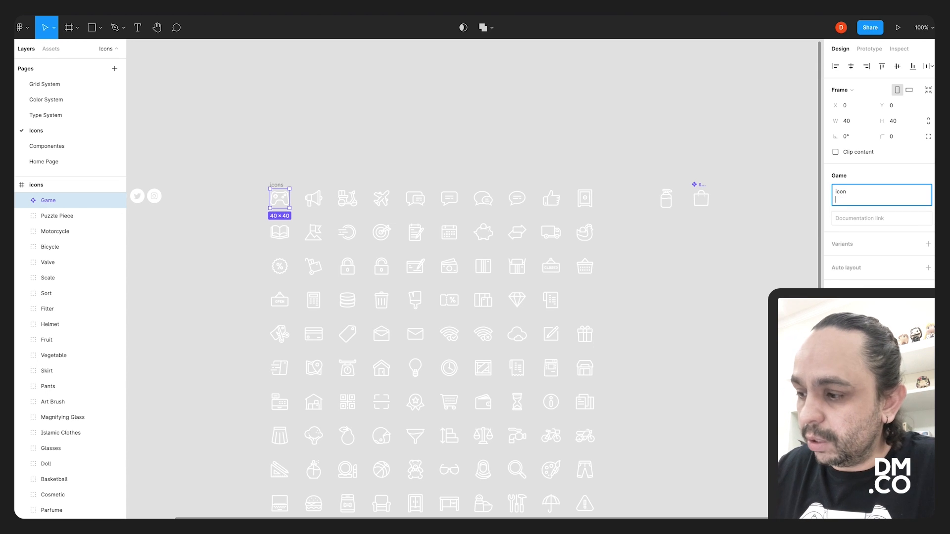
pyautogui.press('BackSpace')
pyautogui.click(712, 220)
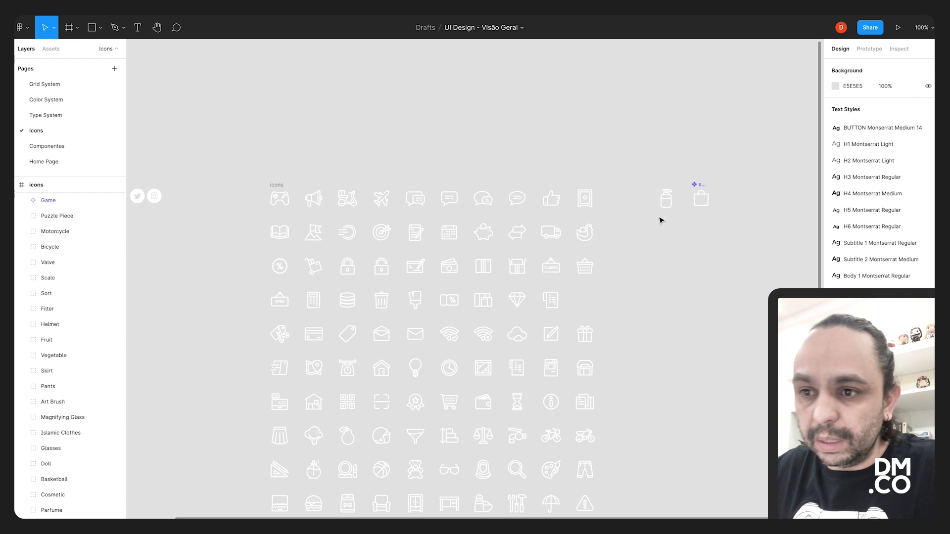
# Turn the Speaker icon group into a component and set its description to icon.
pyautogui.click(316, 203)
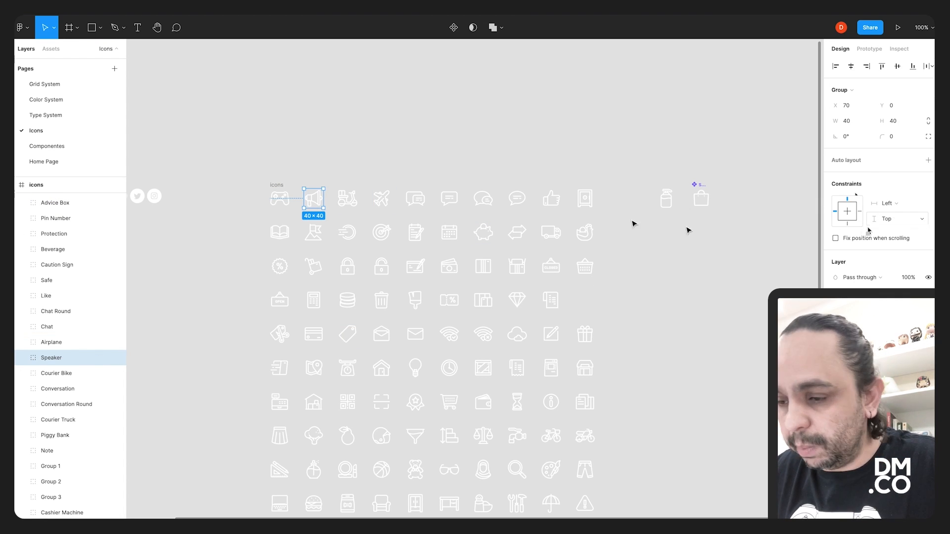
pyautogui.click(454, 27)
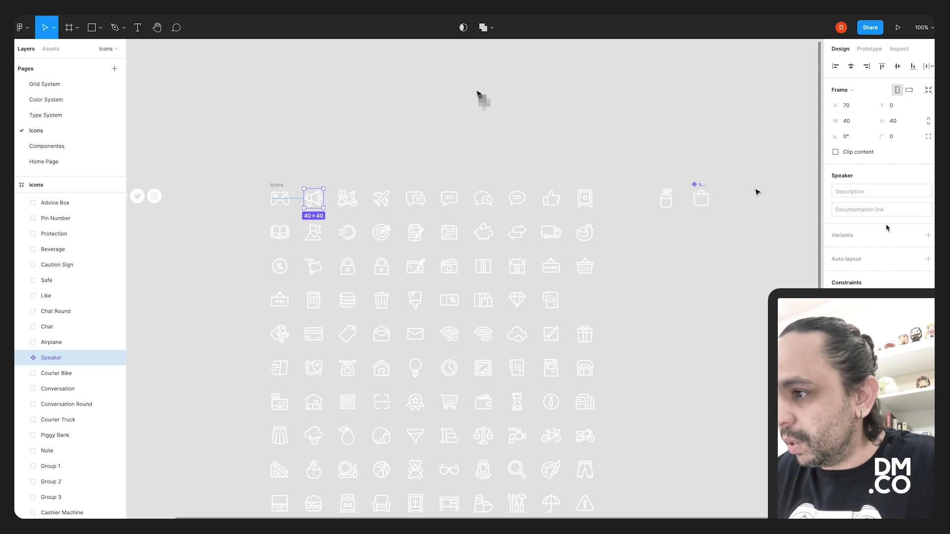
pyautogui.click(853, 192)
pyautogui.write('icon')
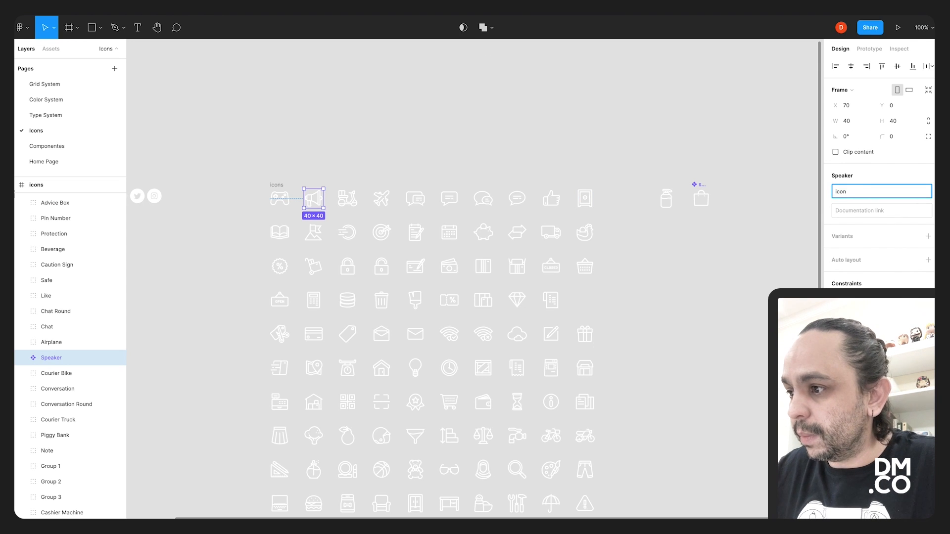
pyautogui.click(655, 139)
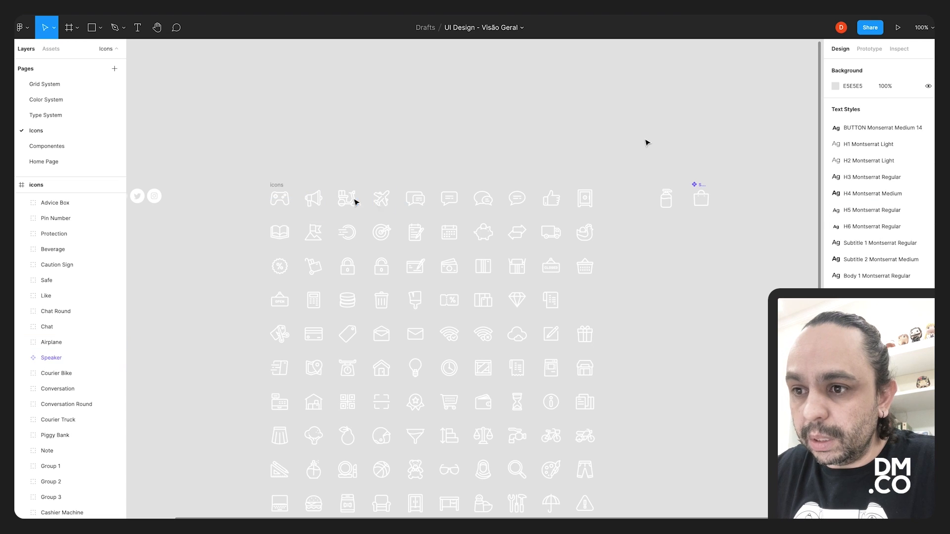
# Turn the Courier Bike icon group into a component and set its description to icon.
pyautogui.click(348, 197)
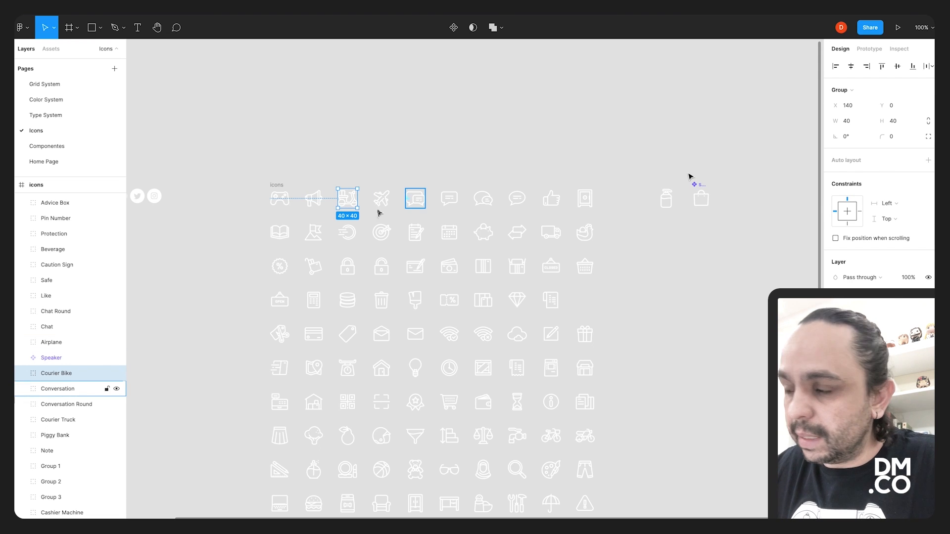
pyautogui.click(455, 31)
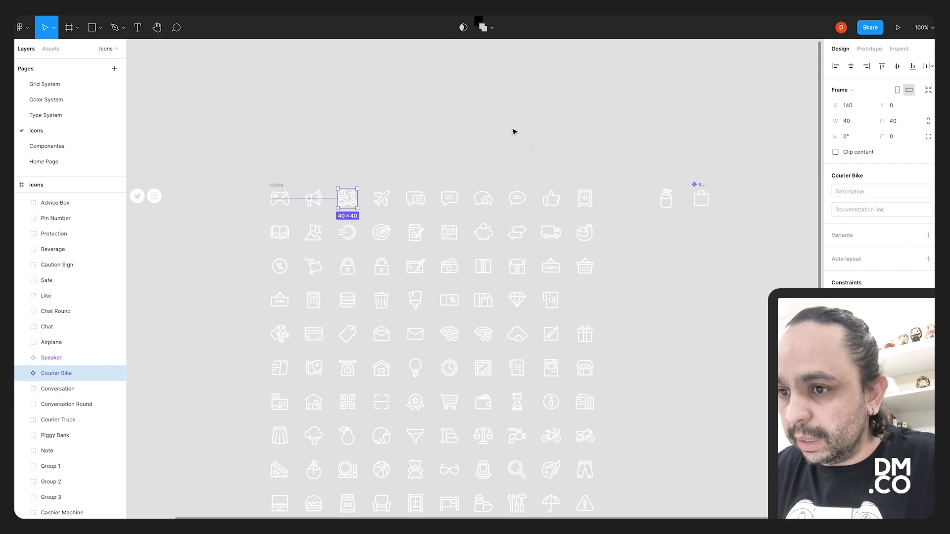
pyautogui.click(866, 193)
pyautogui.write('icon')
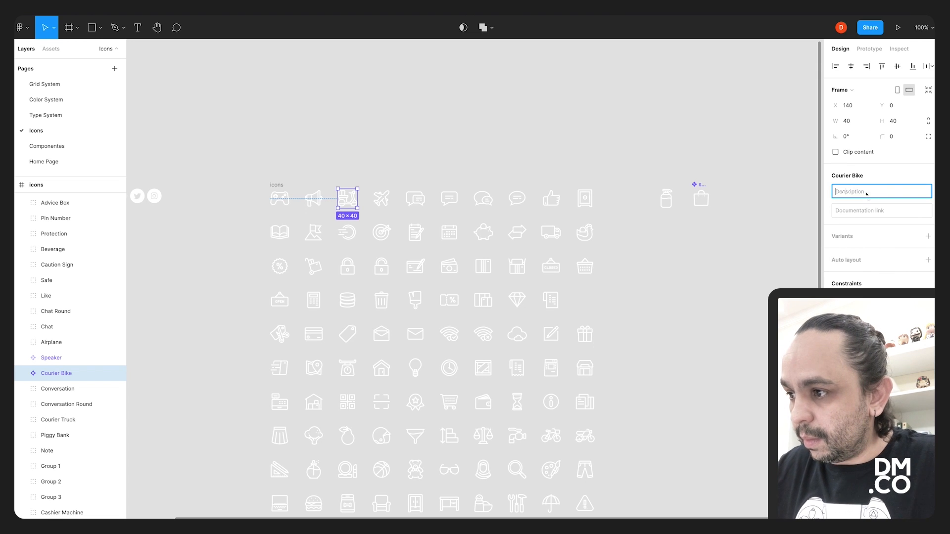
pyautogui.press('Return')
pyautogui.click(431, 129)
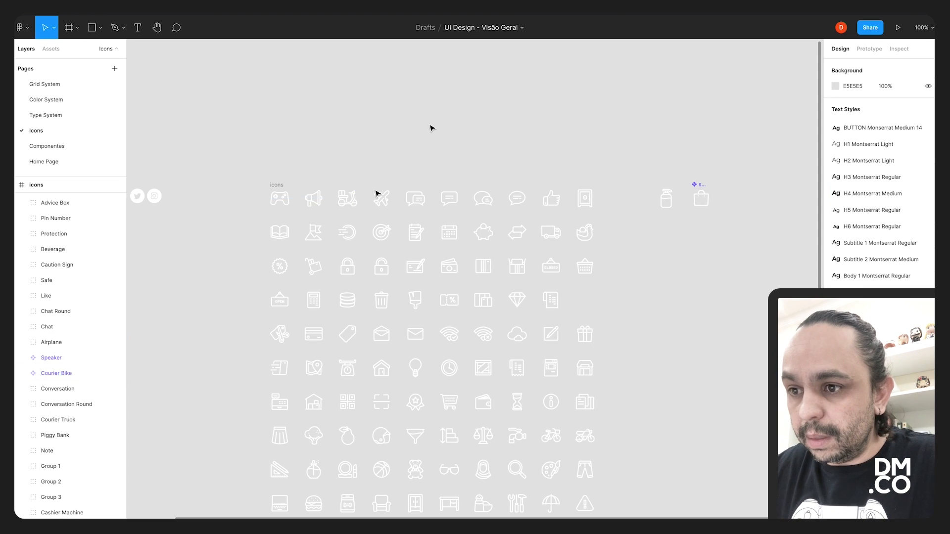
# Turn the Airplane icon group into a component and set its description to icon.
pyautogui.click(381, 198)
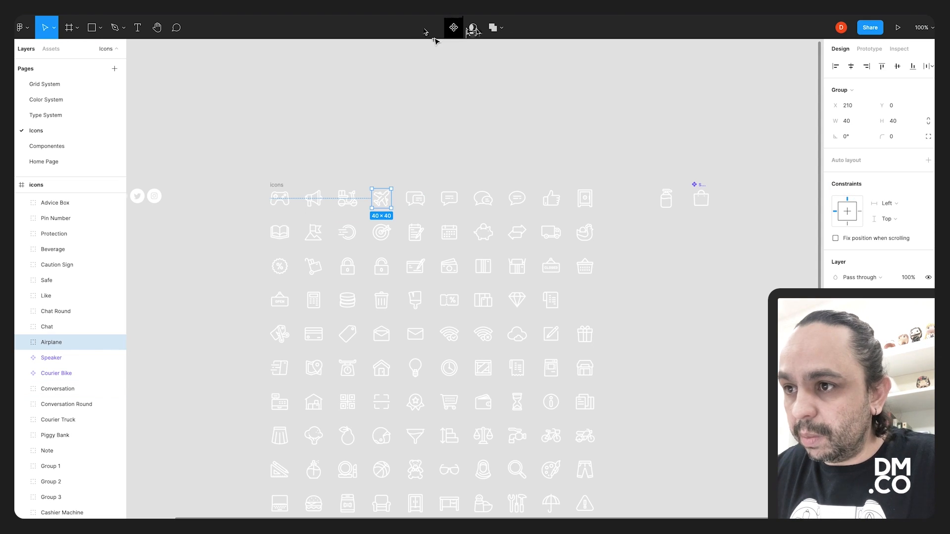
pyautogui.click(454, 27)
pyautogui.click(866, 192)
pyautogui.write('ic')
pyautogui.click(496, 169)
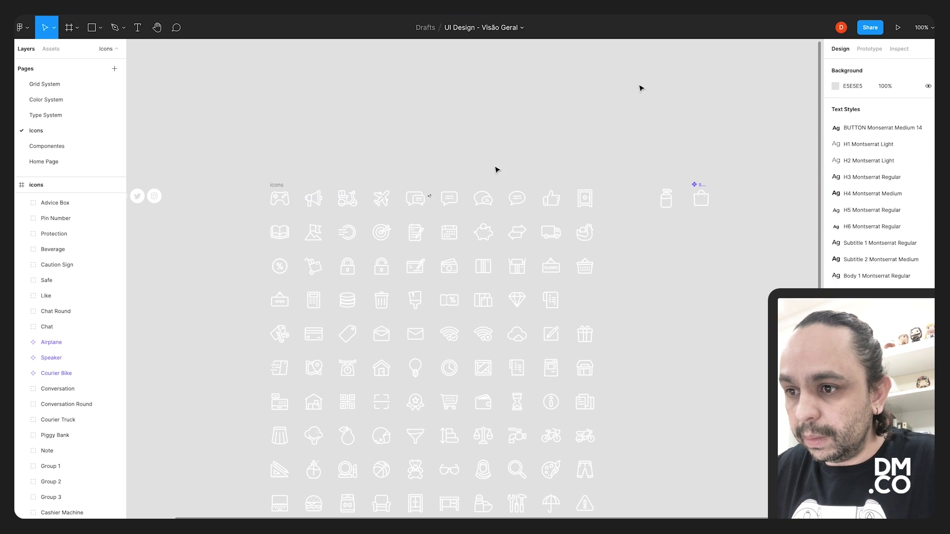
# Turn the Conversation icon group into a component and set its description to icon.
pyautogui.click(416, 198)
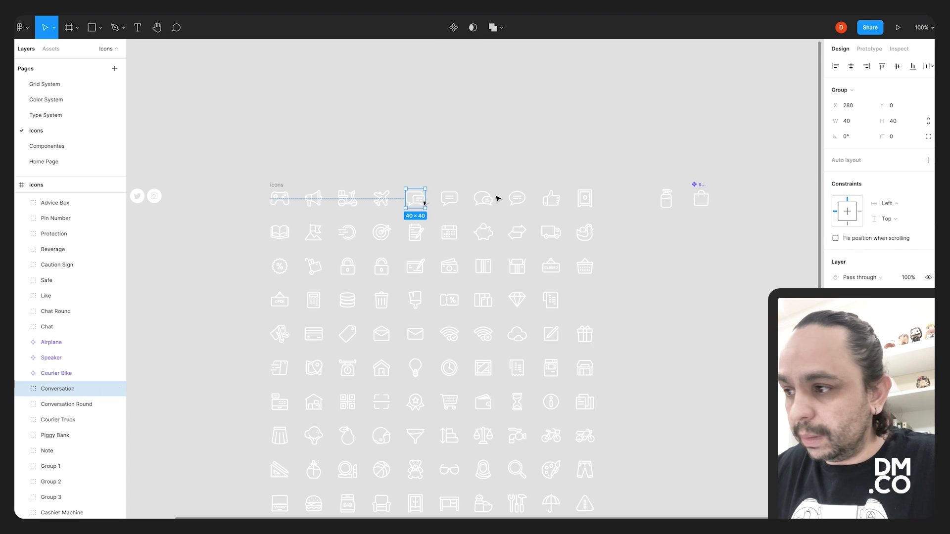
pyautogui.click(454, 27)
pyautogui.click(863, 193)
pyautogui.write('icon')
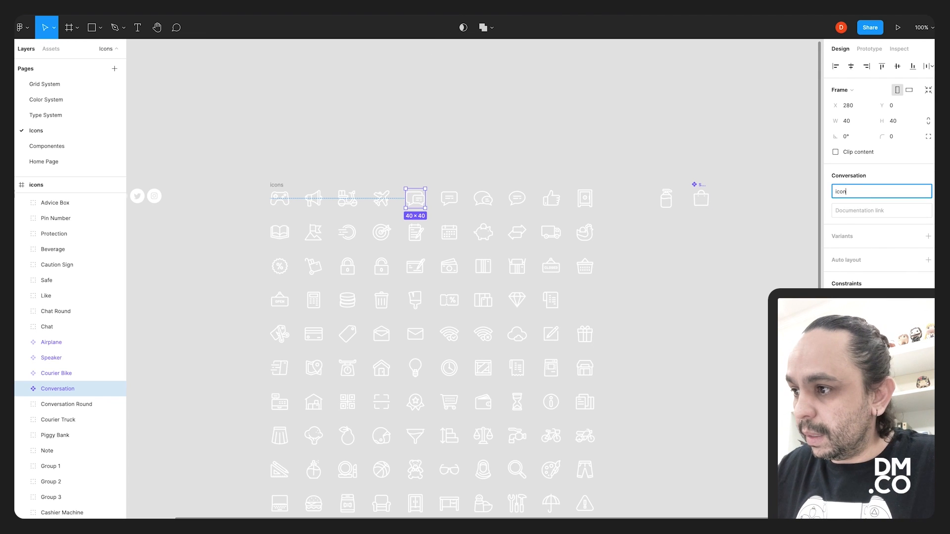
pyautogui.click(619, 203)
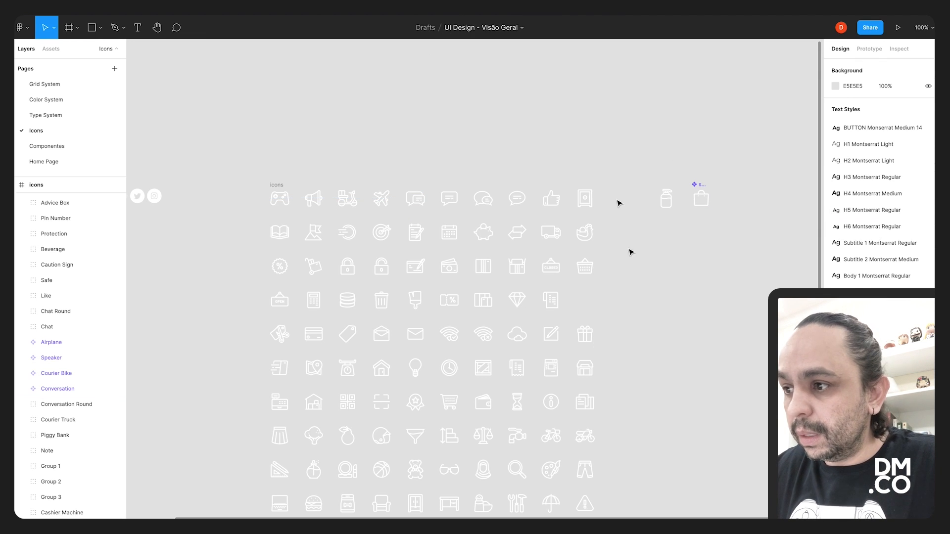
# Examine the shoppingbag component's description, the layer list of the icons frame and the Speaker component.
pyautogui.click(702, 204)
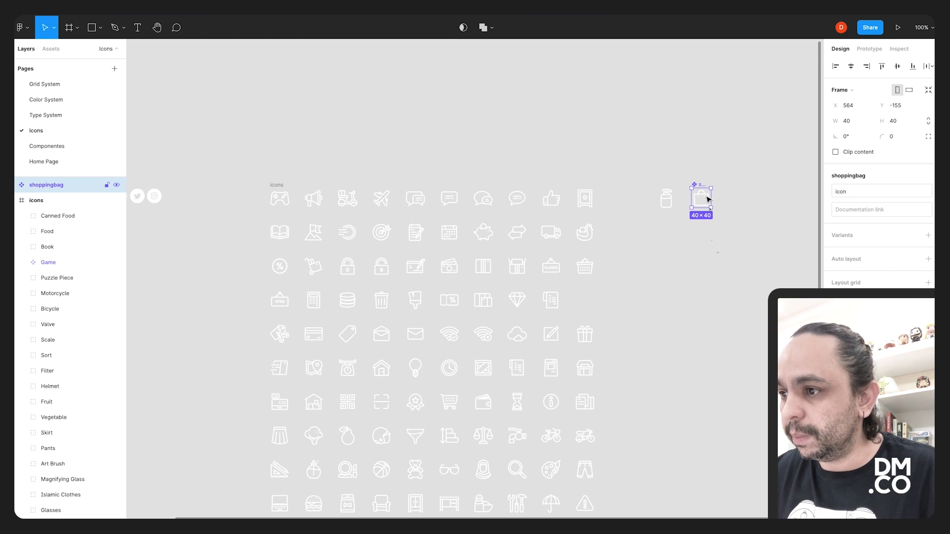
pyautogui.click(737, 253)
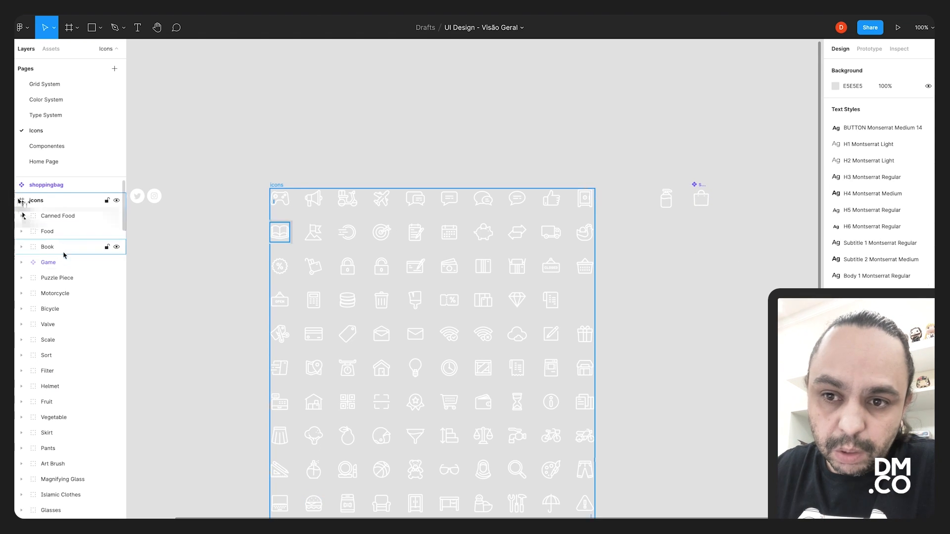
pyautogui.scroll(-10, 67, 286)
pyautogui.scroll(11, 67, 287)
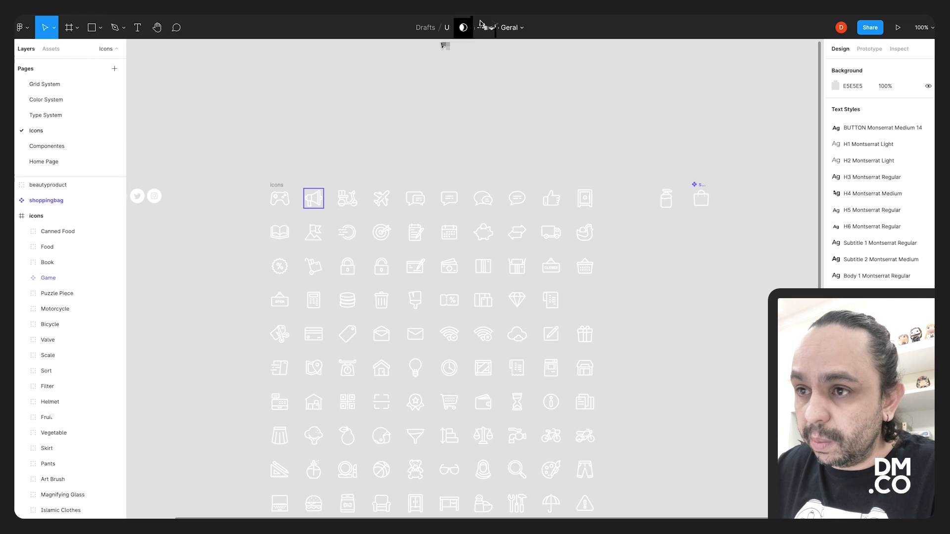
pyautogui.click(313, 198)
pyautogui.click(270, 178)
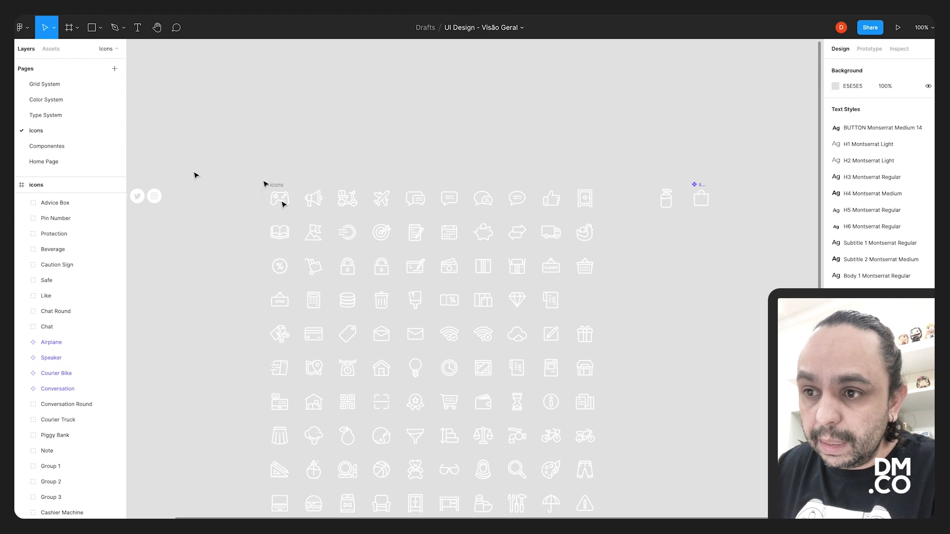
# Turn the Chat icon group into a component and set its description to icon.
pyautogui.click(449, 200)
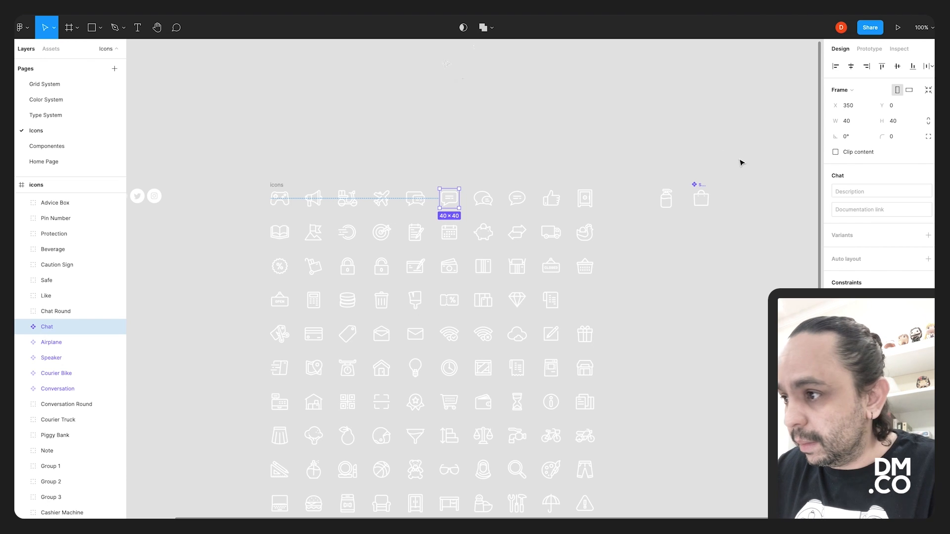
pyautogui.click(860, 193)
pyautogui.write('icon')
pyautogui.click(601, 138)
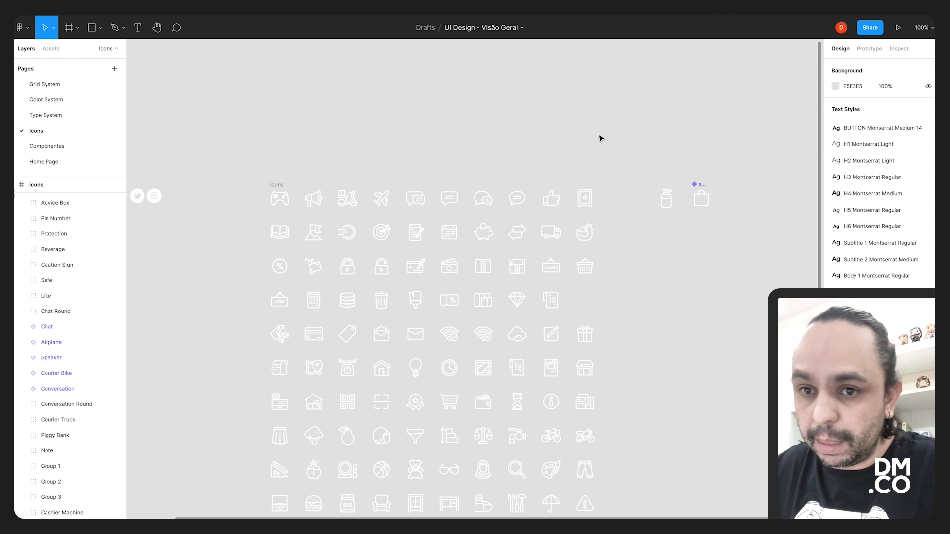
# Open the Componentes page and examine the photo and product name in the componente produto card.
pyautogui.click(48, 148)
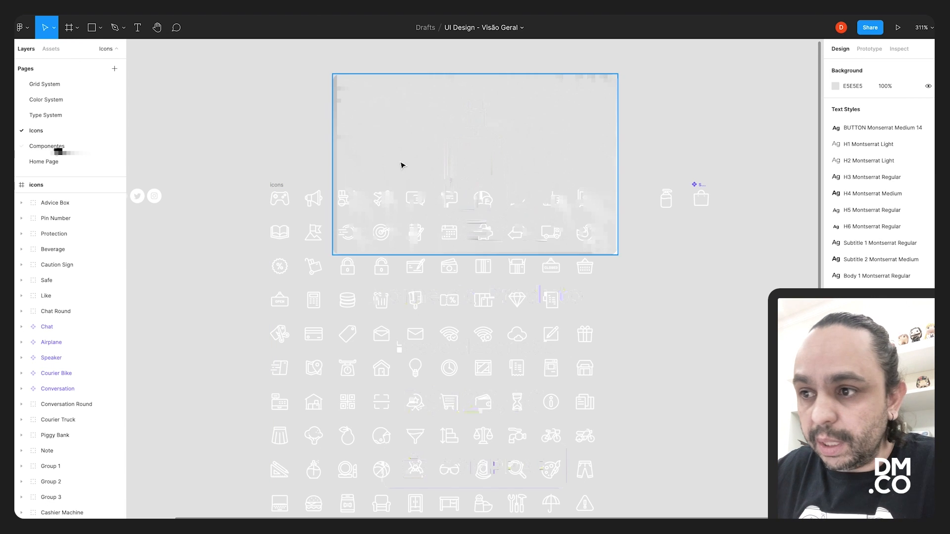
pyautogui.hotkey('shift', '0')
pyautogui.moveTo(686, 260); pyautogui.dragTo(536, 249)
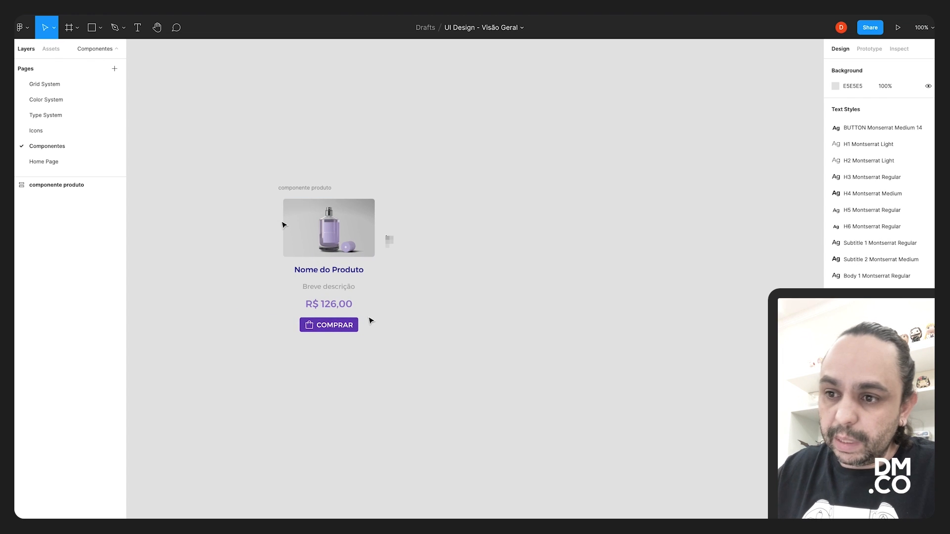
pyautogui.click(342, 259)
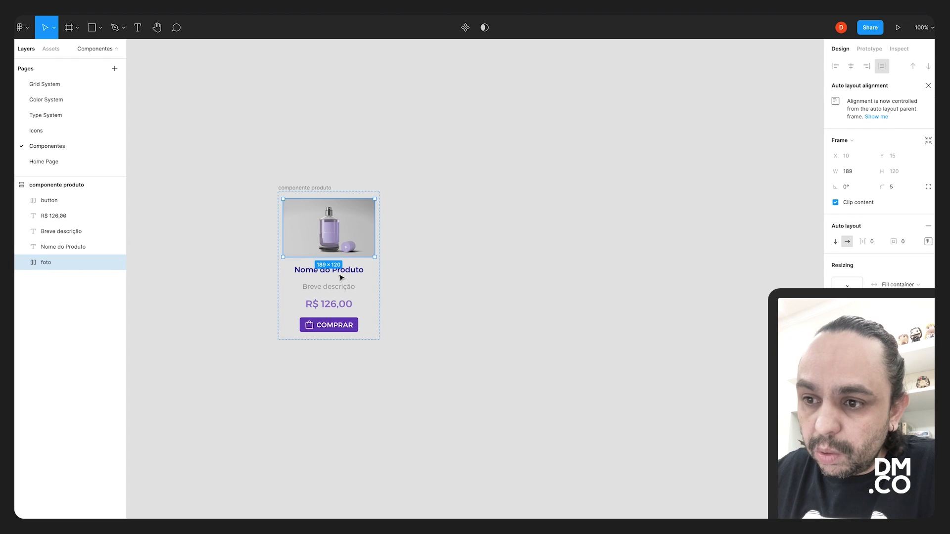
pyautogui.click(336, 273)
pyautogui.moveTo(337, 273)
pyautogui.mouseDown()
pyautogui.moveTo(339, 292)
pyautogui.moveTo(333, 269)
pyautogui.moveTo(353, 272)
pyautogui.mouseUp()
pyautogui.click(474, 265)
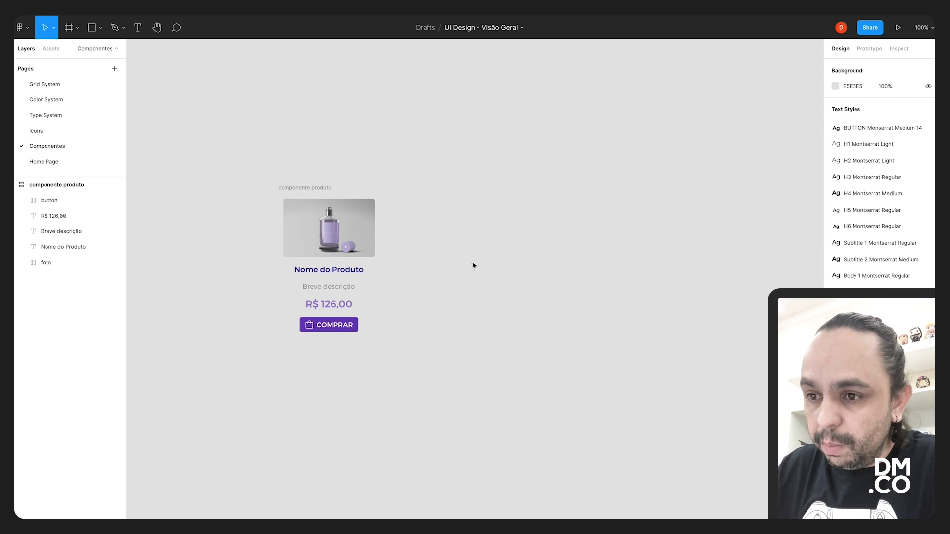
# Add a text layer reading Nome do Produto on the empty canvas beside the componente produto card.
pyautogui.scroll(5, 473, 266)
pyautogui.moveTo(471, 261); pyautogui.dragTo(496, 268)
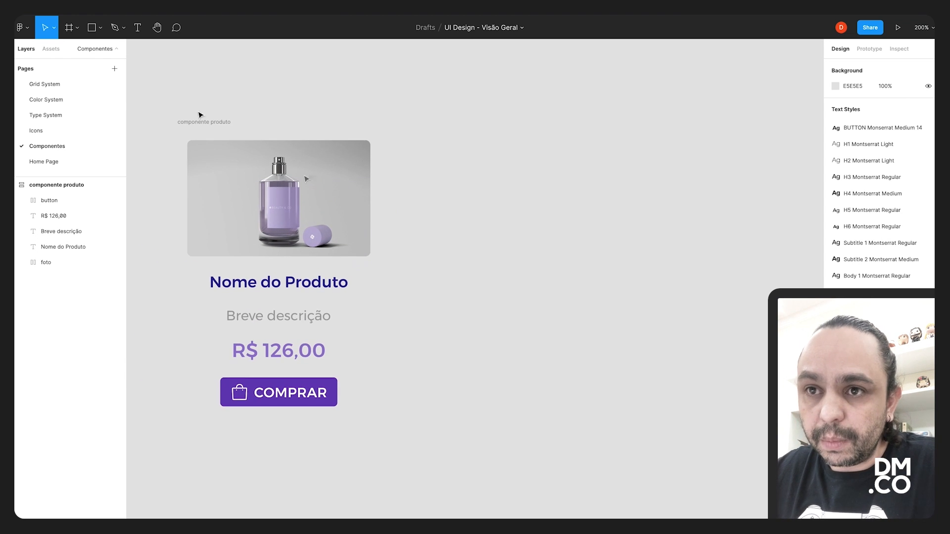
pyautogui.click(137, 27)
pyautogui.click(484, 252)
pyautogui.write('Nome do ')
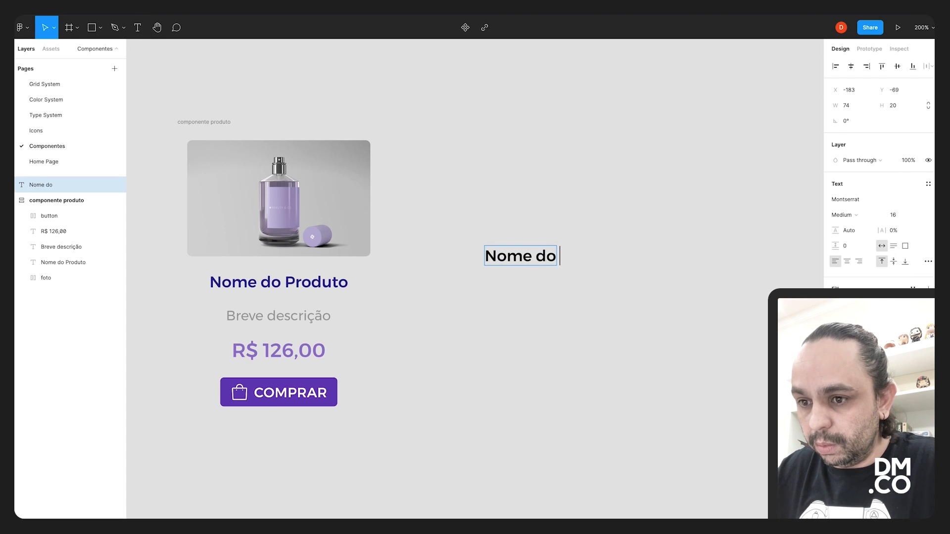
pyautogui.write('Produto')
pyautogui.press('Escape')
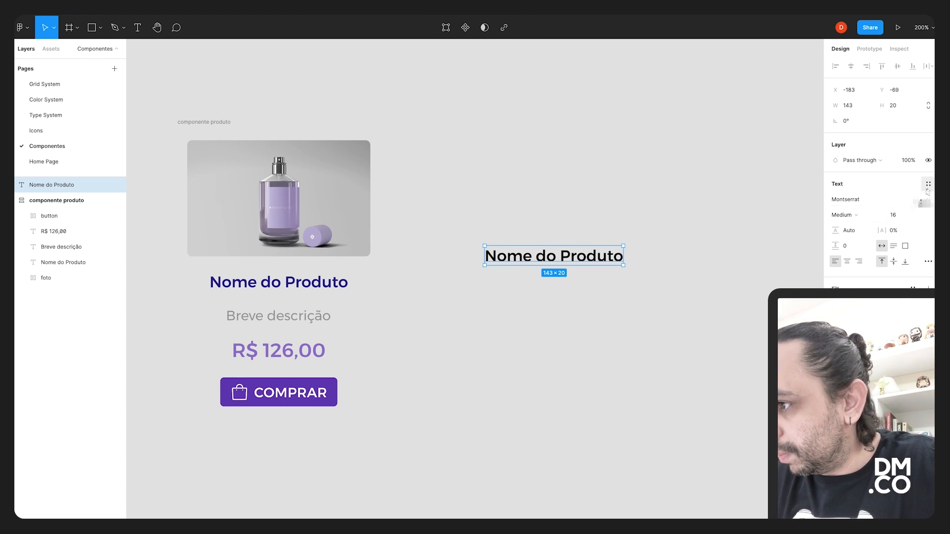
# Apply the H4 Montserrat Medium text style to the new Nome do Produto text and move it level with the card's product name.
pyautogui.click(928, 185)
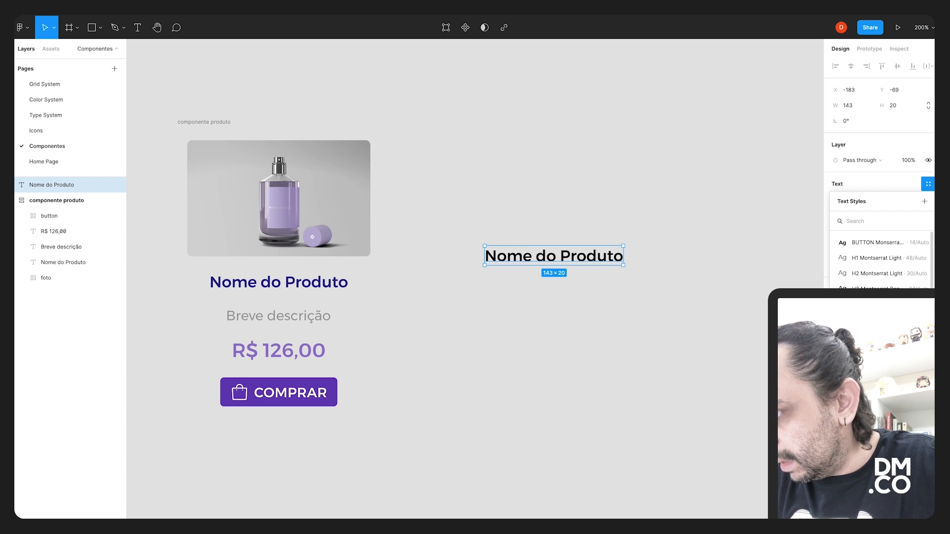
pyautogui.click(882, 304)
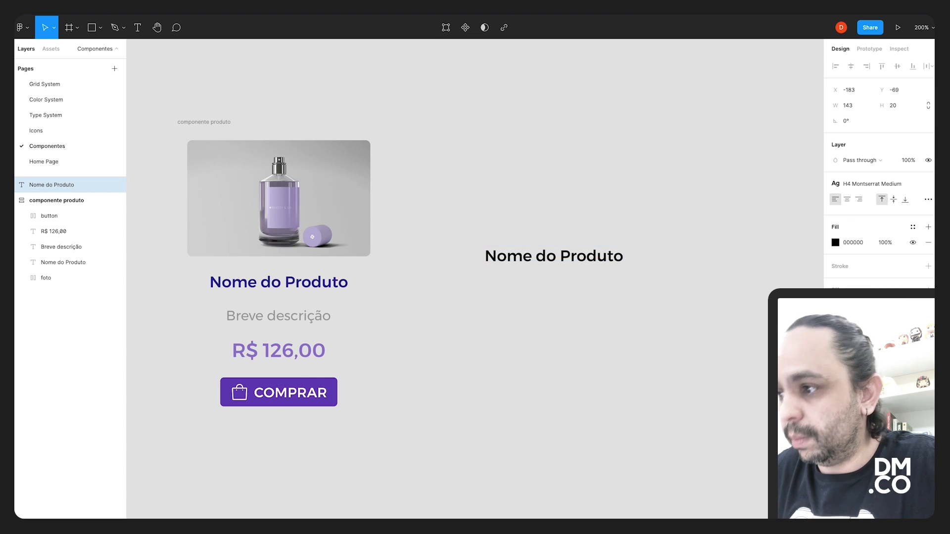
pyautogui.moveTo(578, 270); pyautogui.dragTo(584, 286)
pyautogui.moveTo(585, 290); pyautogui.dragTo(592, 291)
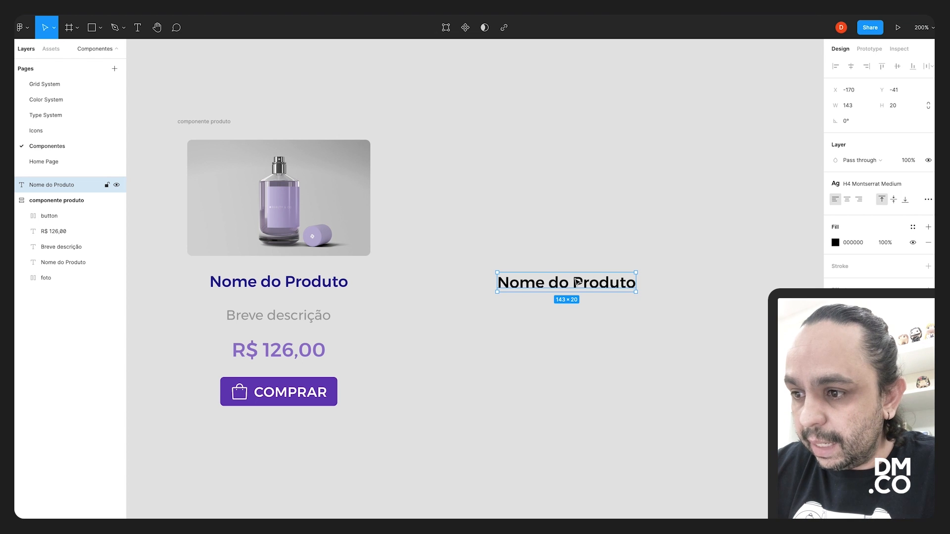
# Wrap the standalone Nome do Produto text in an auto layout frame and paste a copy of the text inside it.
pyautogui.hotkey('shift', 'a')
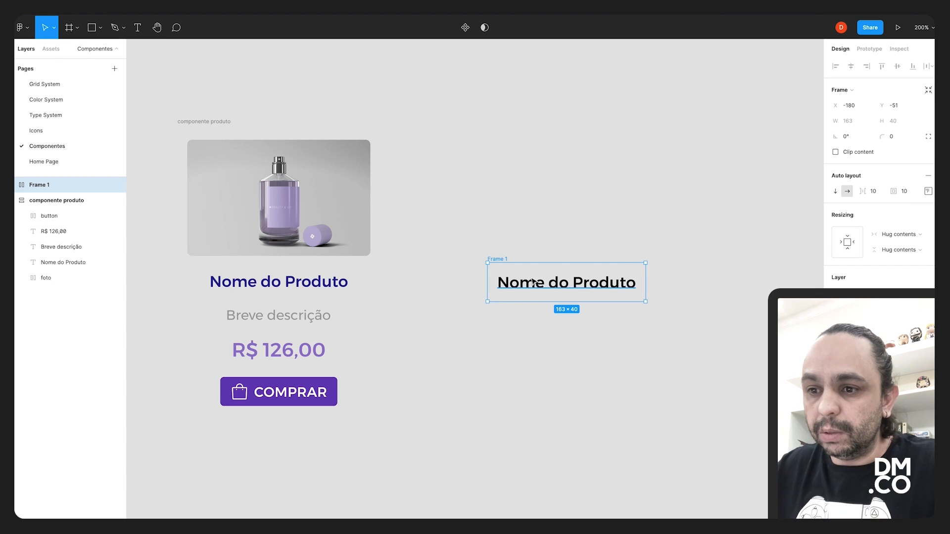
pyautogui.click(588, 228)
pyautogui.click(574, 288)
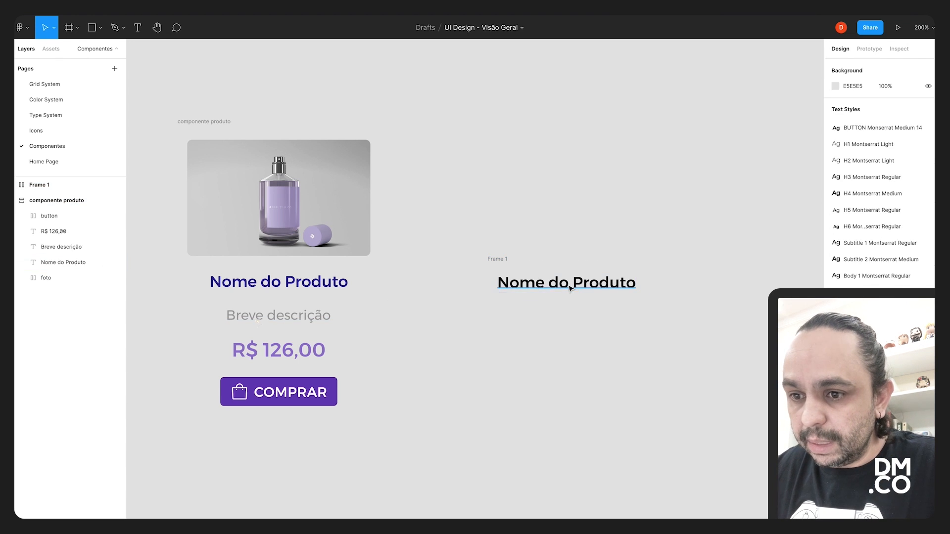
pyautogui.click(267, 322)
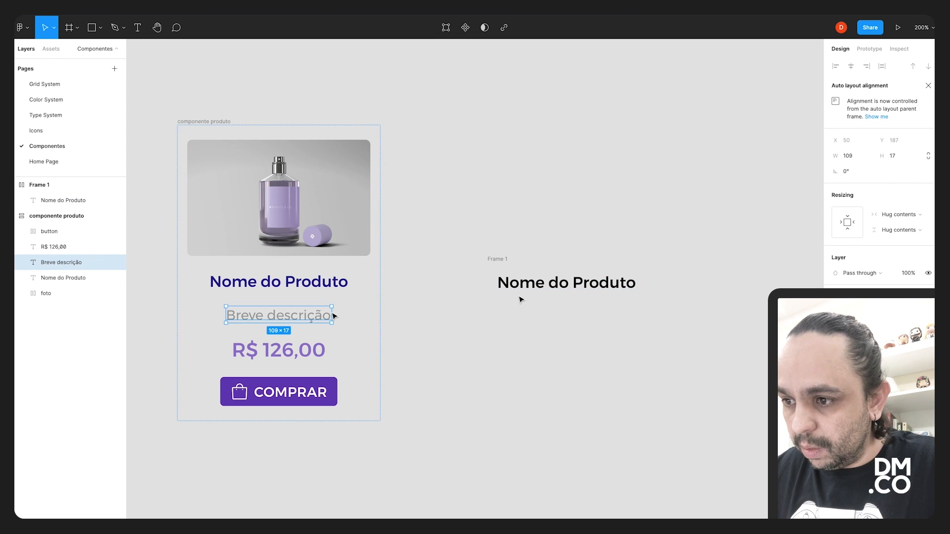
pyautogui.click(578, 285)
pyautogui.hotkey('ctrl', 'v')
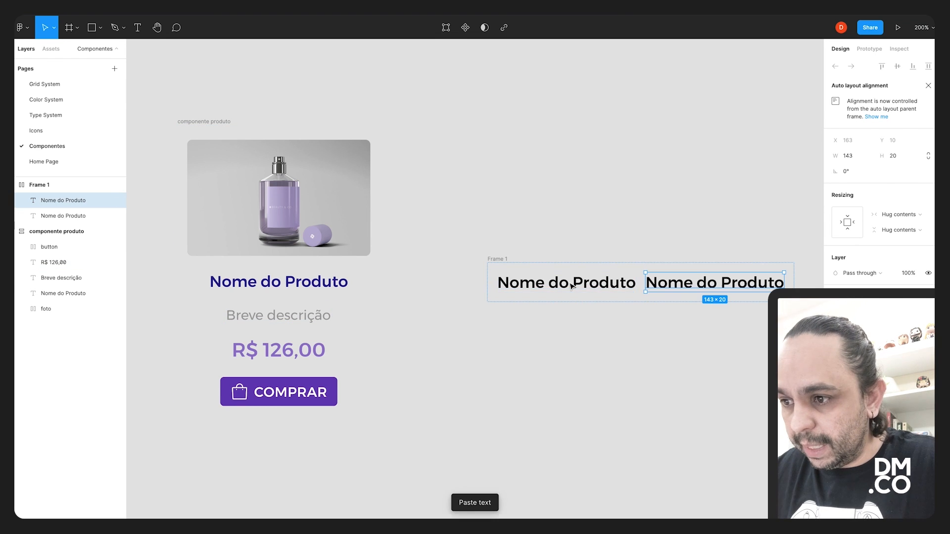
# Change Frame 1's auto layout direction to vertical so its two Nome do Produto texts stack.
pyautogui.moveTo(673, 225); pyautogui.dragTo(561, 193)
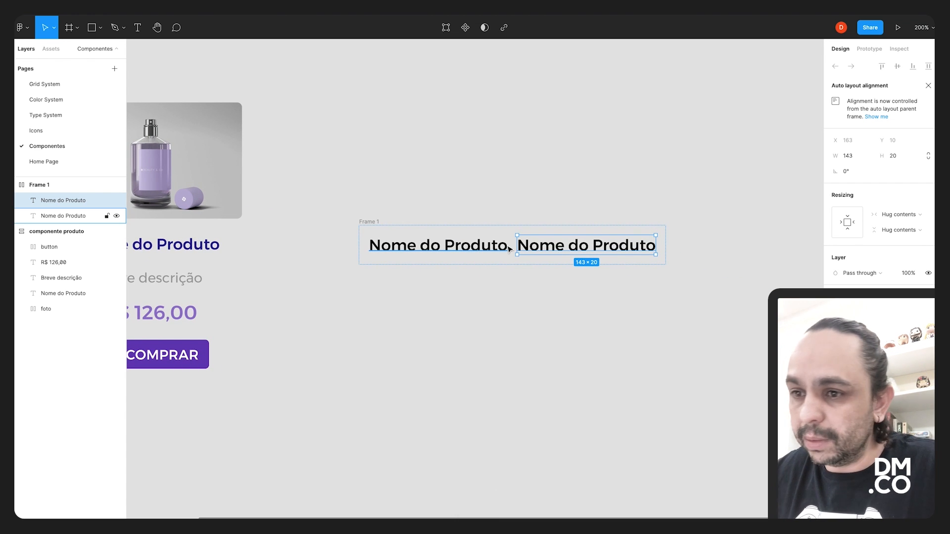
pyautogui.click(48, 186)
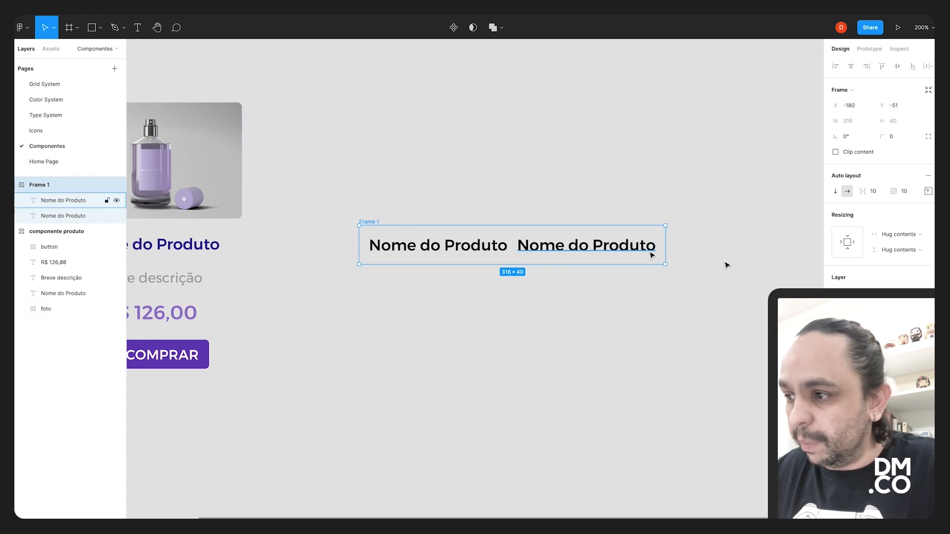
pyautogui.click(835, 191)
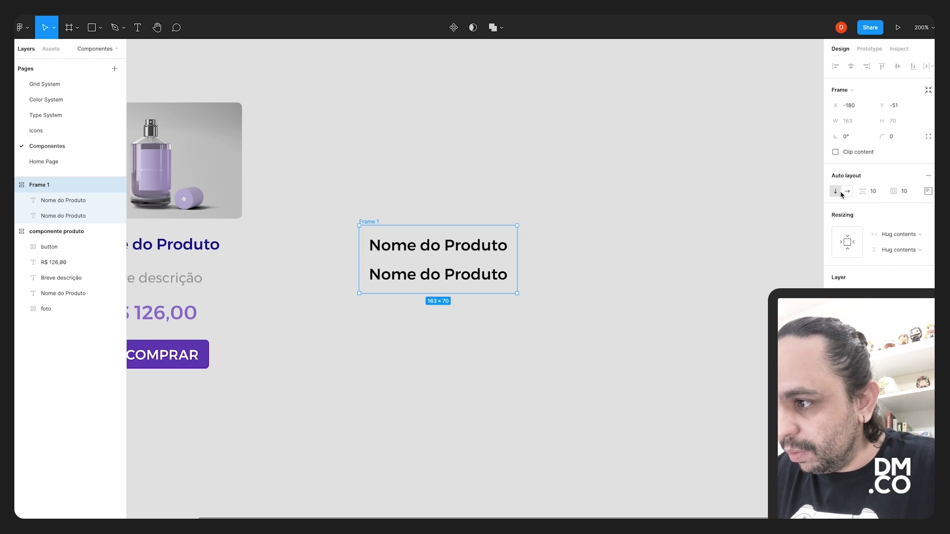
pyautogui.click(552, 250)
pyautogui.moveTo(551, 250); pyautogui.dragTo(657, 237)
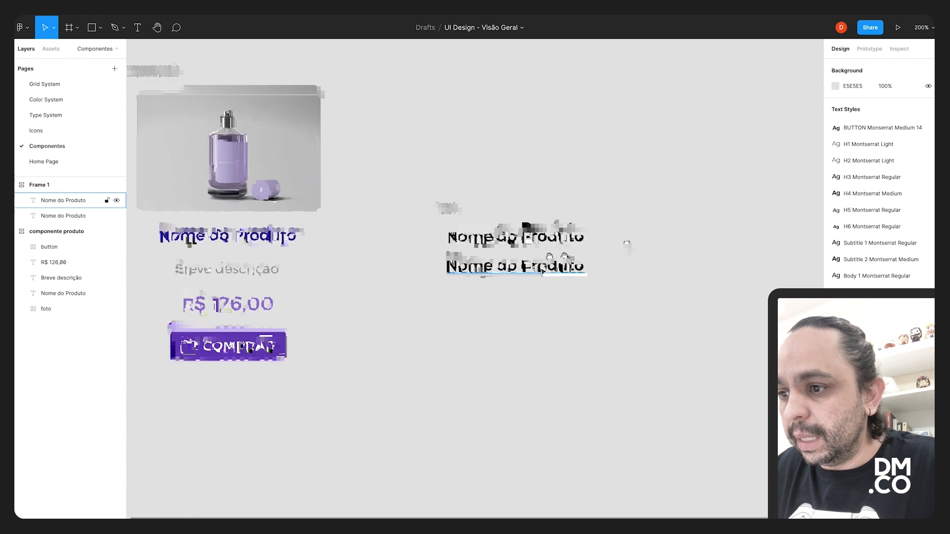
# Apply a smaller, regular-weight text style to the lower text in Frame 1 and change its wording to Breve Descrição.
pyautogui.click(535, 272)
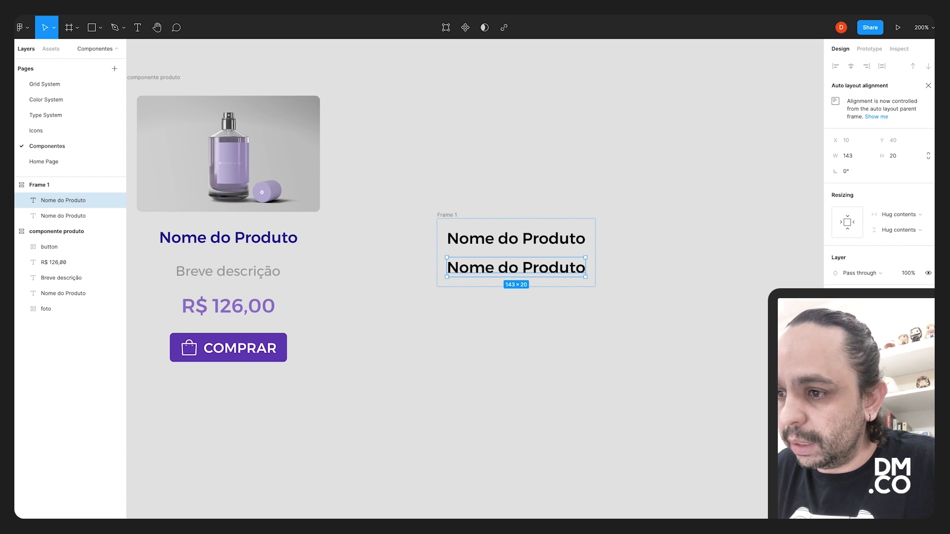
pyautogui.click(592, 299)
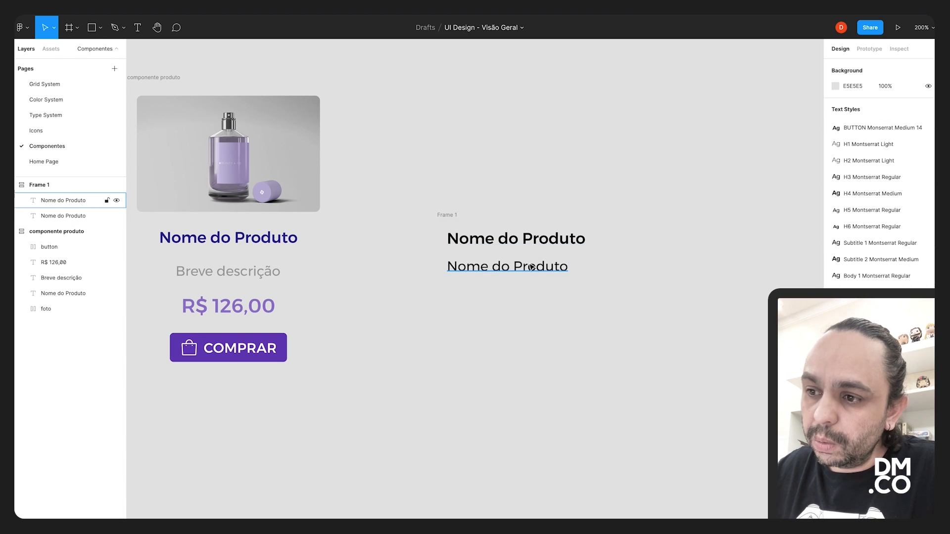
pyautogui.click(530, 267)
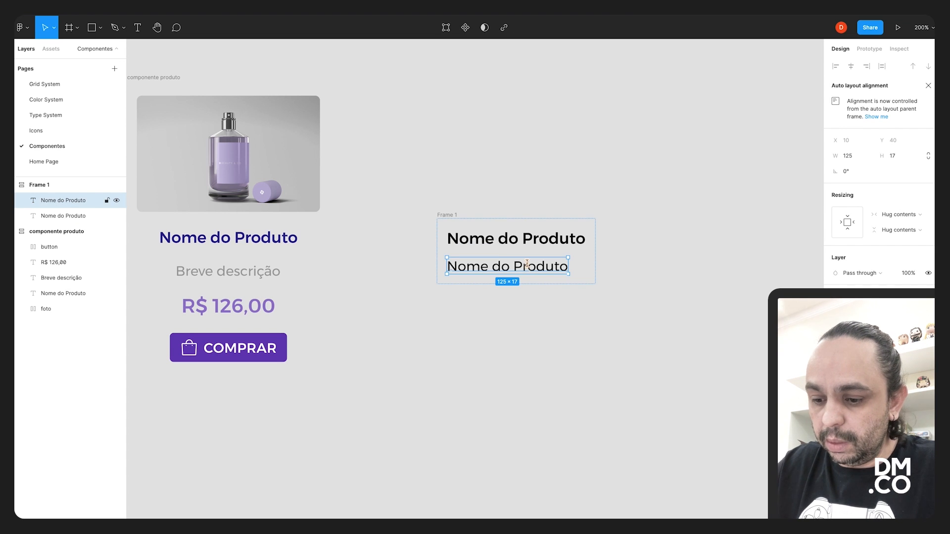
pyautogui.doubleClick(526, 264)
pyautogui.write('Breve')
pyautogui.write(' Des')
pyautogui.write('crição')
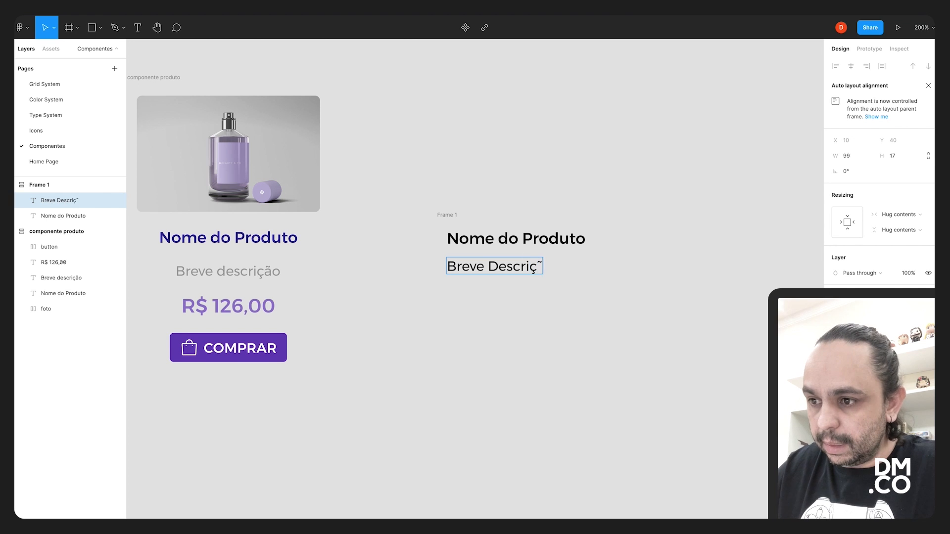
pyautogui.press('Escape')
# Duplicate the Nome do Produto text inside Frame 1 and place the copy below Breve Descrição.
pyautogui.click(550, 246)
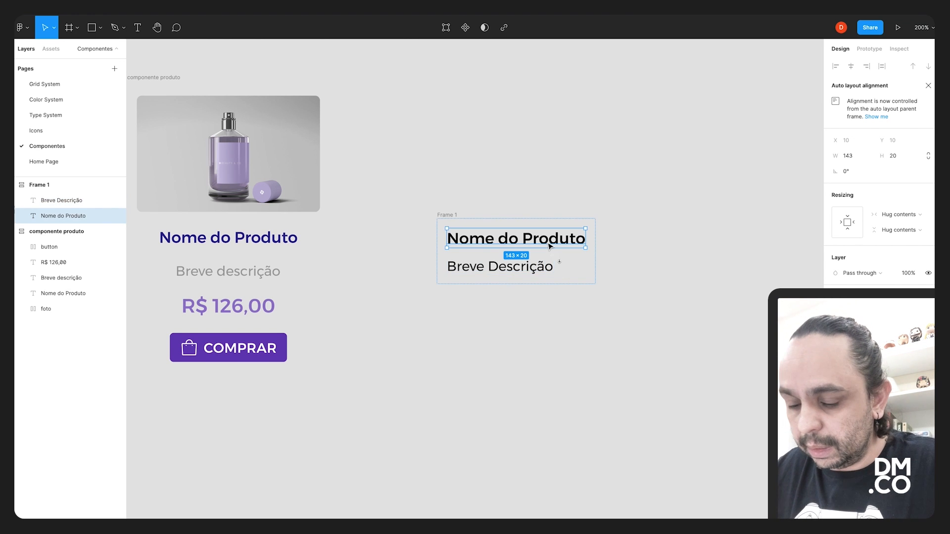
pyautogui.click(541, 260)
pyautogui.click(543, 247)
pyautogui.hotkey('ctrl', 'c')
pyautogui.hotkey('ctrl', 'v')
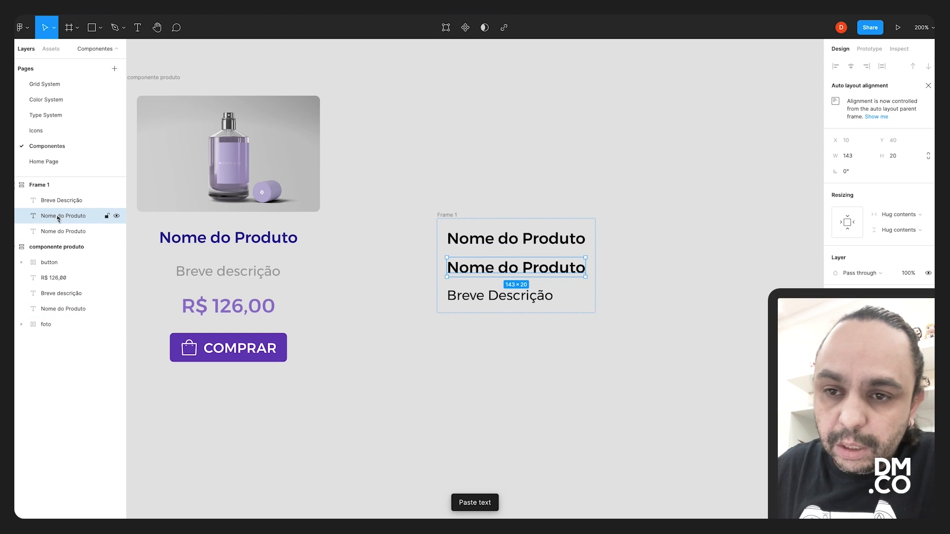
pyautogui.moveTo(522, 269)
pyautogui.mouseDown()
pyautogui.moveTo(519, 303)
pyautogui.moveTo(521, 259)
pyautogui.moveTo(522, 303)
pyautogui.moveTo(521, 269)
pyautogui.mouseUp()
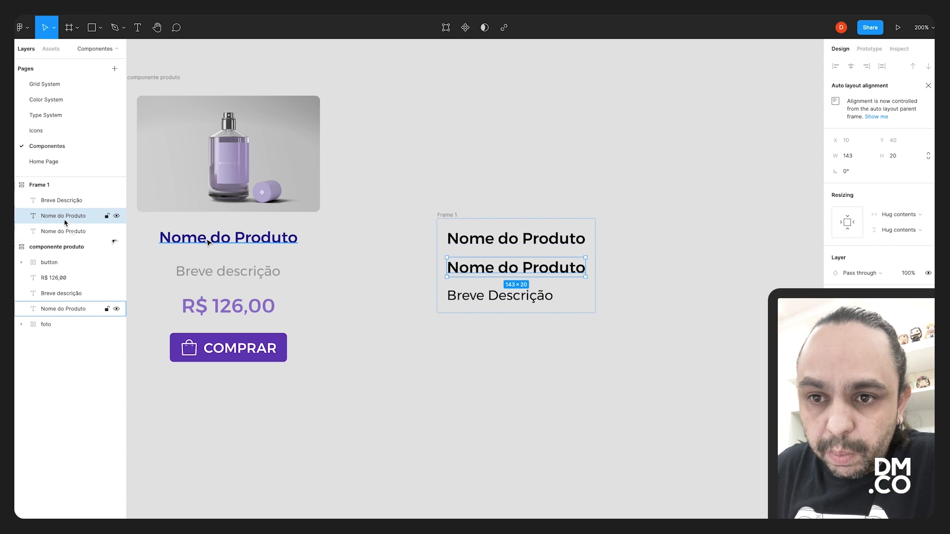
pyautogui.click(68, 237)
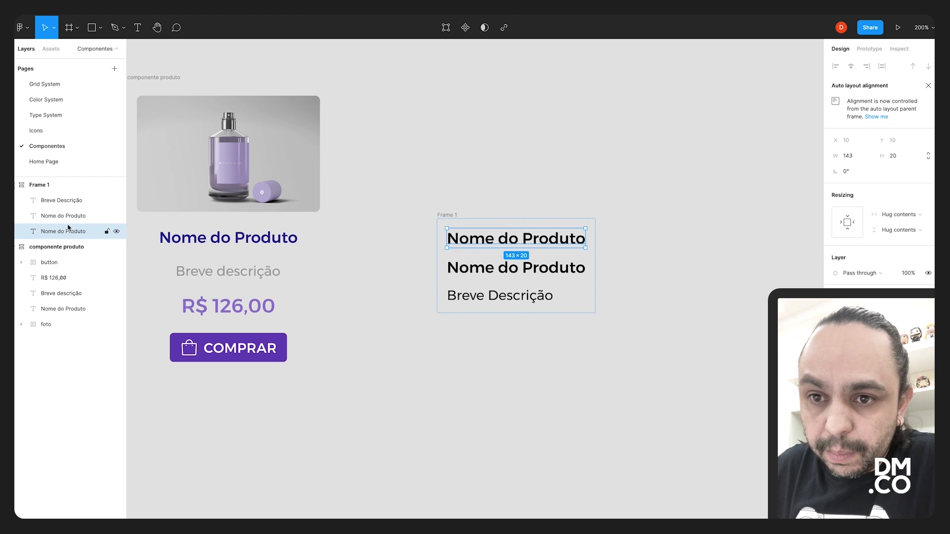
pyautogui.click(484, 267)
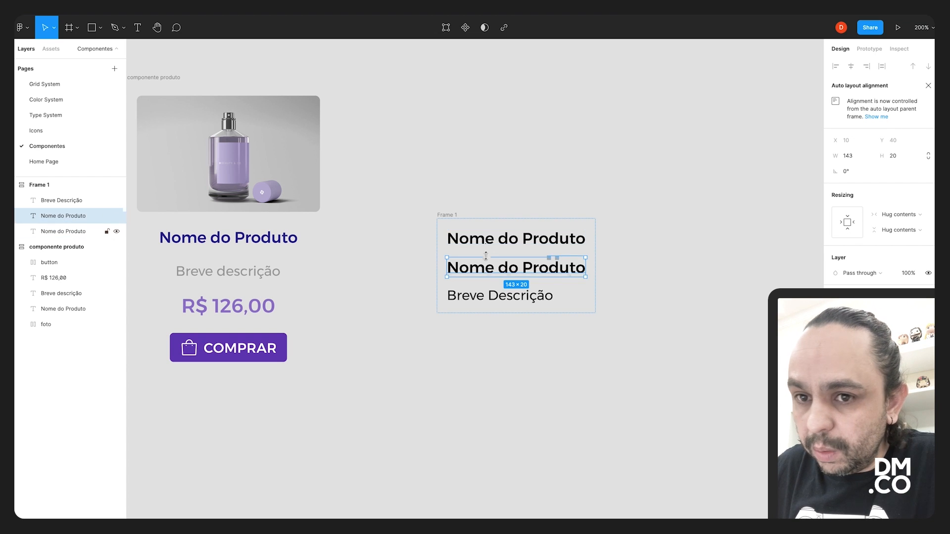
pyautogui.click(501, 242)
pyautogui.moveTo(500, 242); pyautogui.dragTo(500, 301)
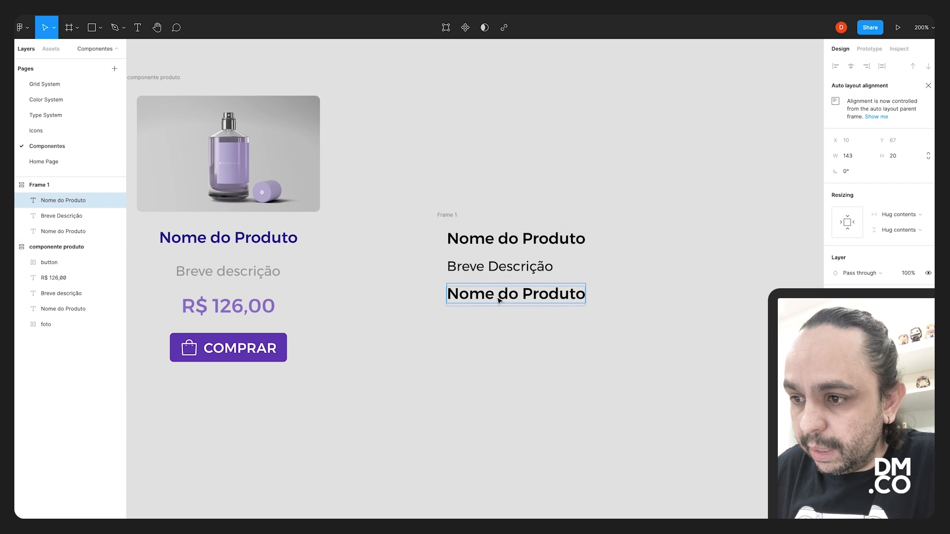
# Change the wording of the bottom text in Frame 1 to R$ 126,00.
pyautogui.doubleClick(500, 300)
pyautogui.write('R')
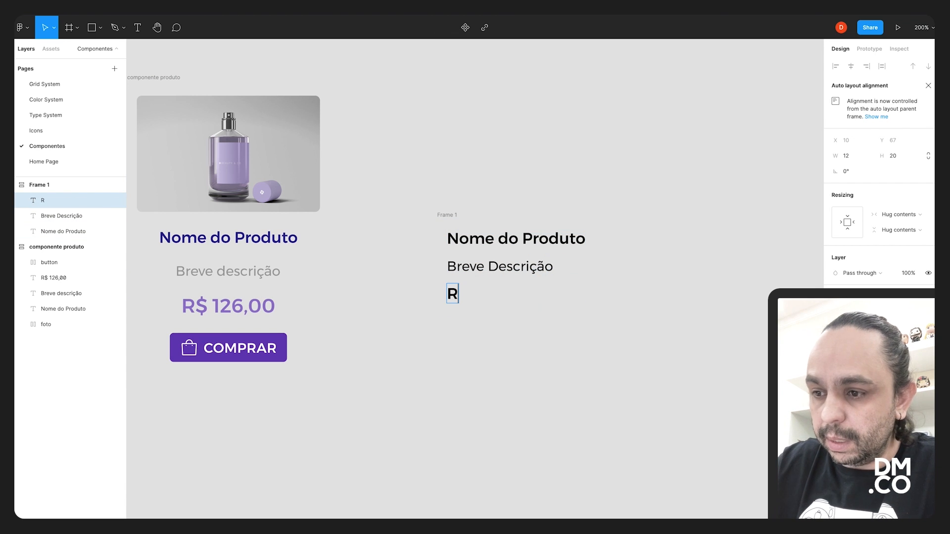
pyautogui.write('$ 126,00')
pyautogui.press('Escape')
# Check the original card's price, try a larger and a smaller text style on Frame 1's price, and restore its medium-weight style.
pyautogui.click(235, 316)
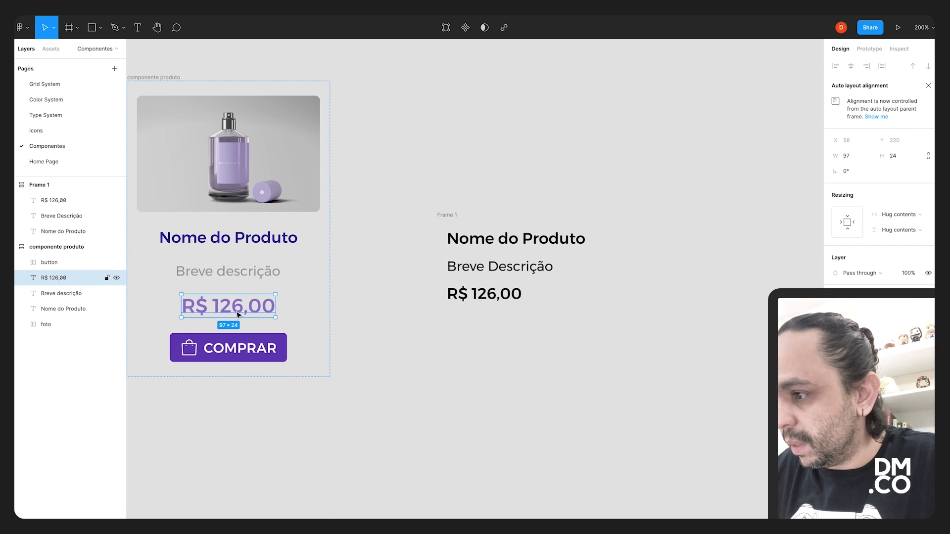
pyautogui.click(515, 296)
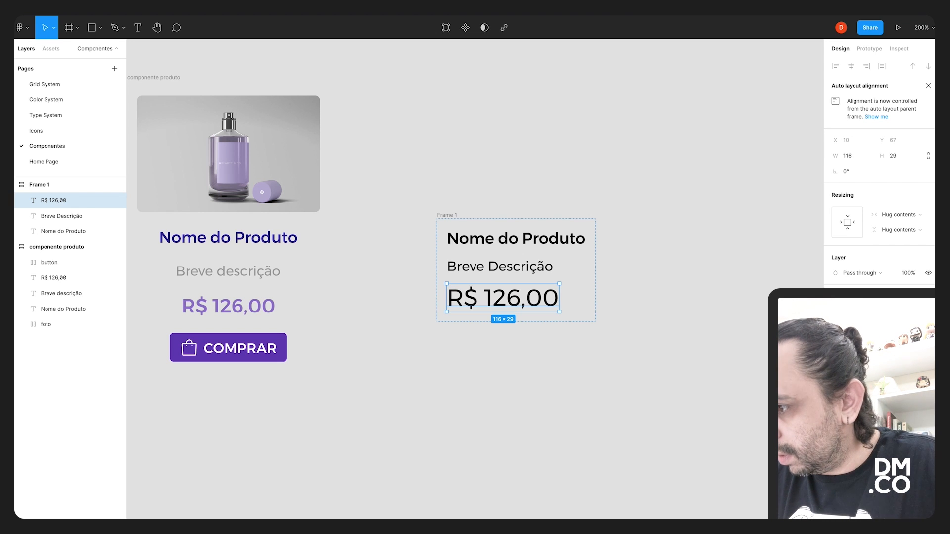
pyautogui.hotkey('ctrl', 'z')
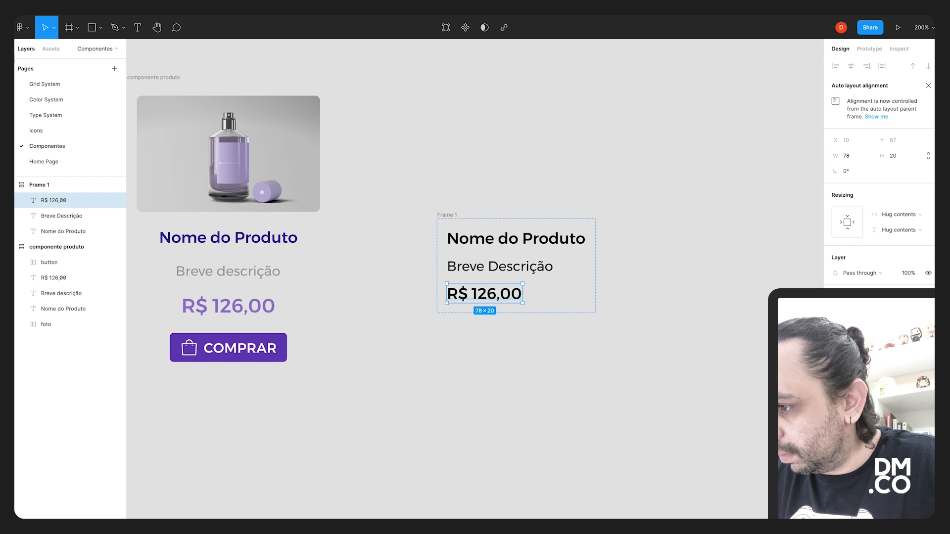
pyautogui.hotkey('ctrl', 'z')
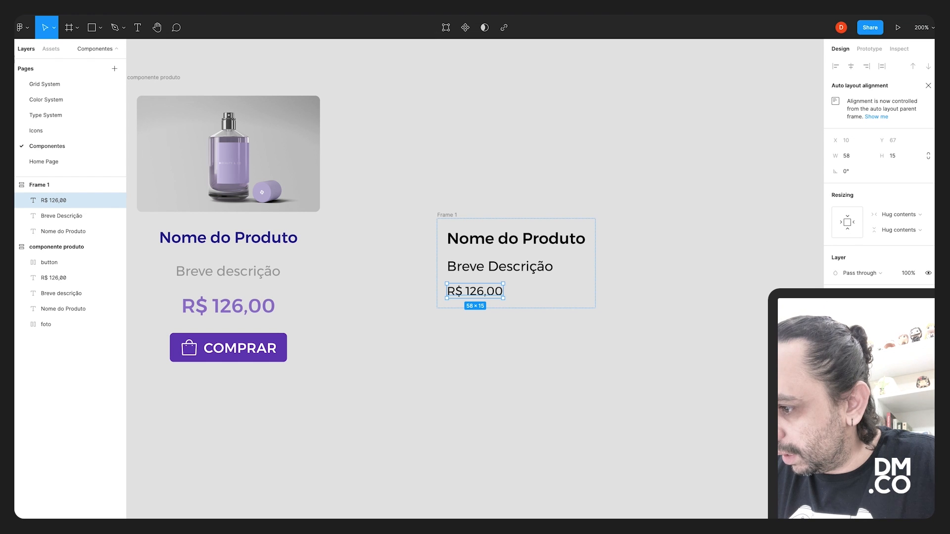
pyautogui.hotkey('ctrl', 'shift', 'z')
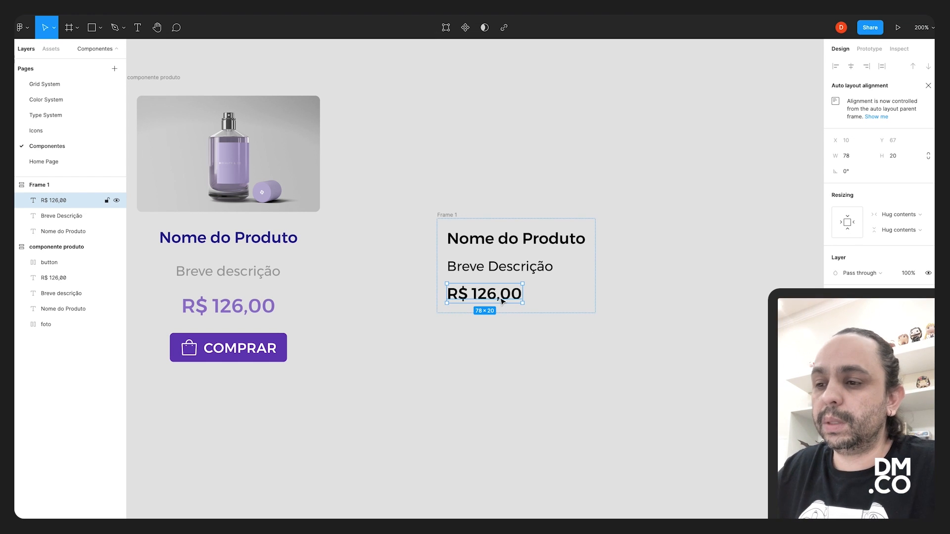
pyautogui.click(592, 314)
# Add a solid fill to Frame 1 and change it from white FFFFFF to a slightly off-white color.
pyautogui.click(481, 241)
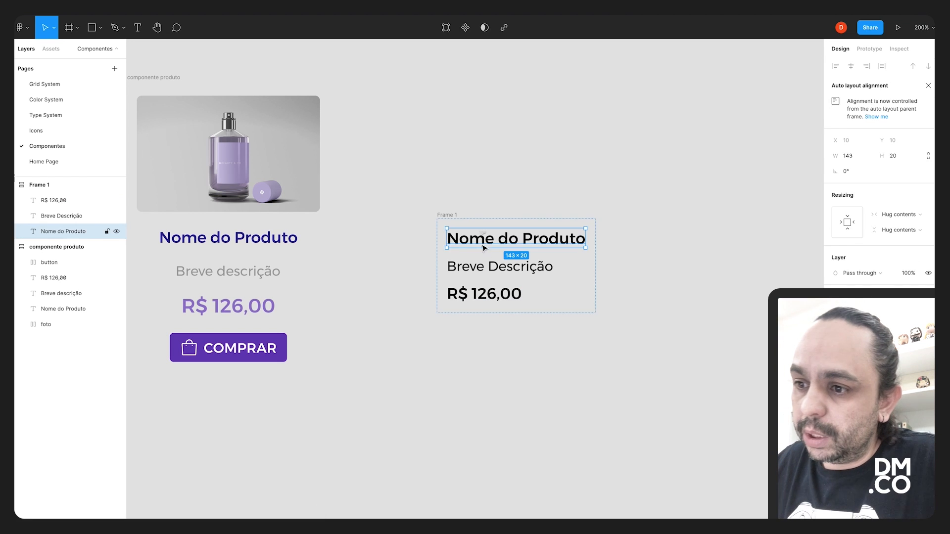
pyautogui.click(40, 185)
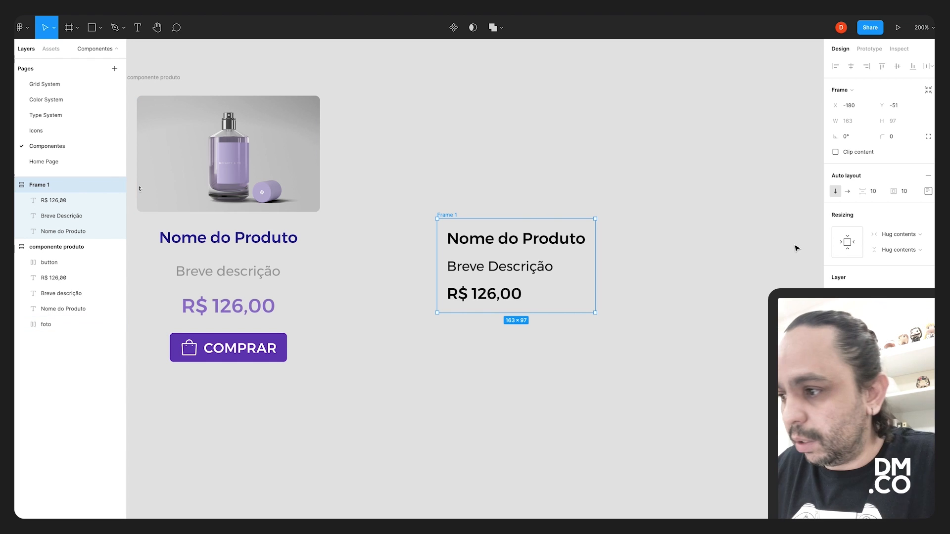
pyautogui.click(875, 193)
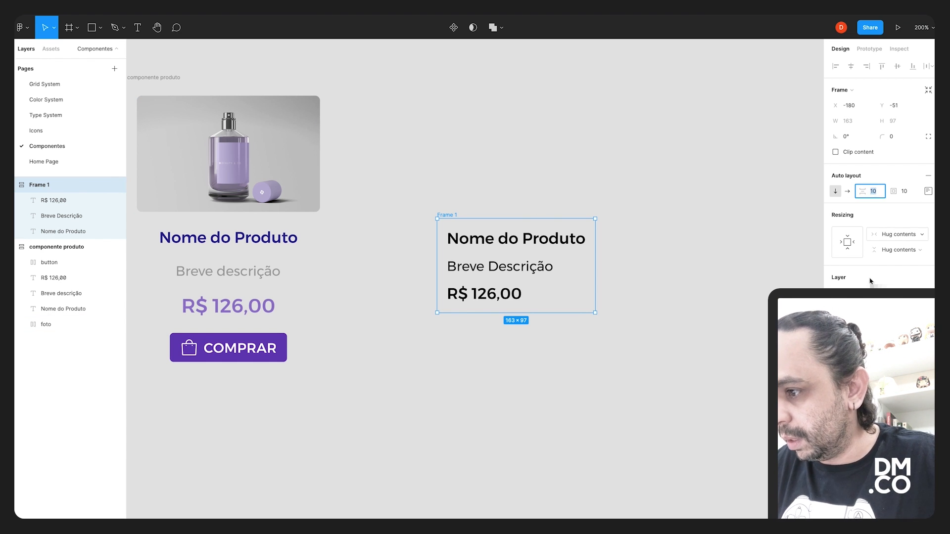
pyautogui.press('Return')
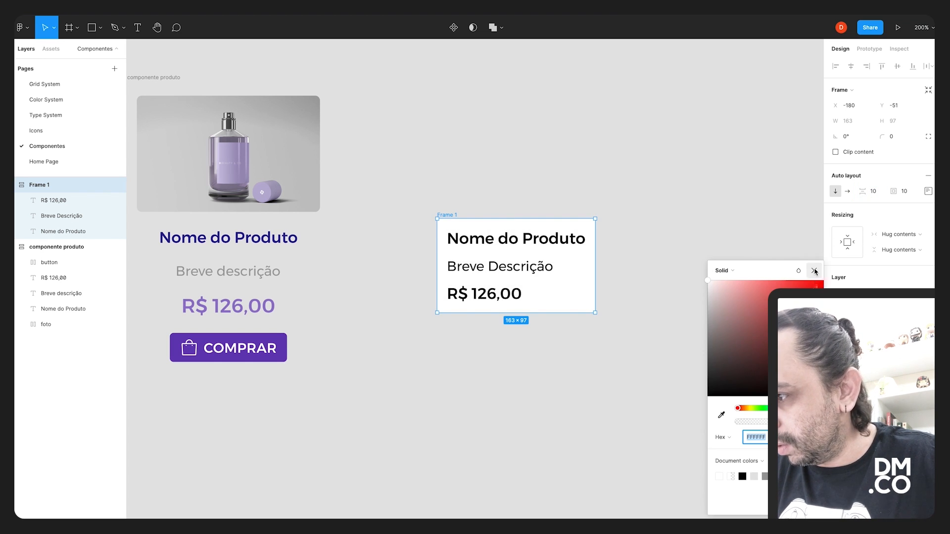
pyautogui.click(814, 270)
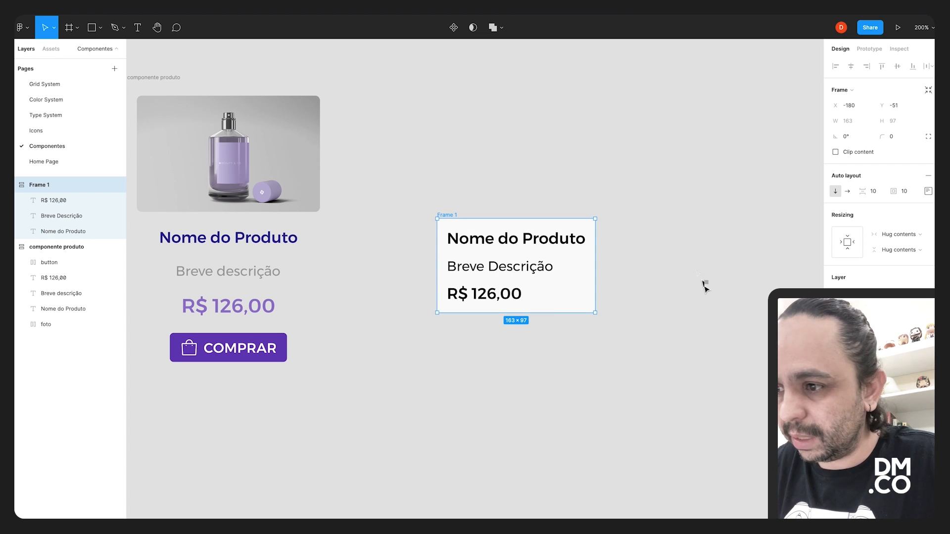
# Round Frame 1's corners, trying radii of 50, 0 and 4 before settling on 8.
pyautogui.click(893, 138)
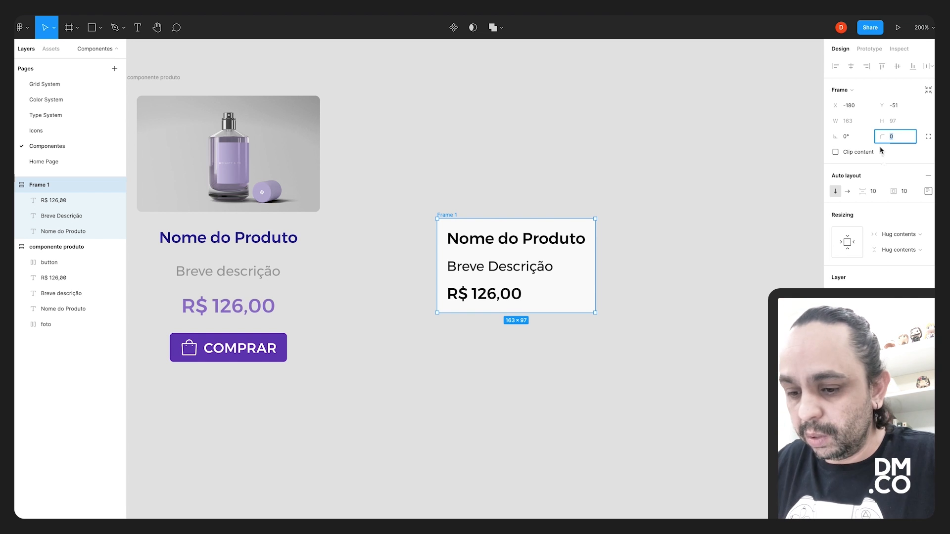
pyautogui.write('5')
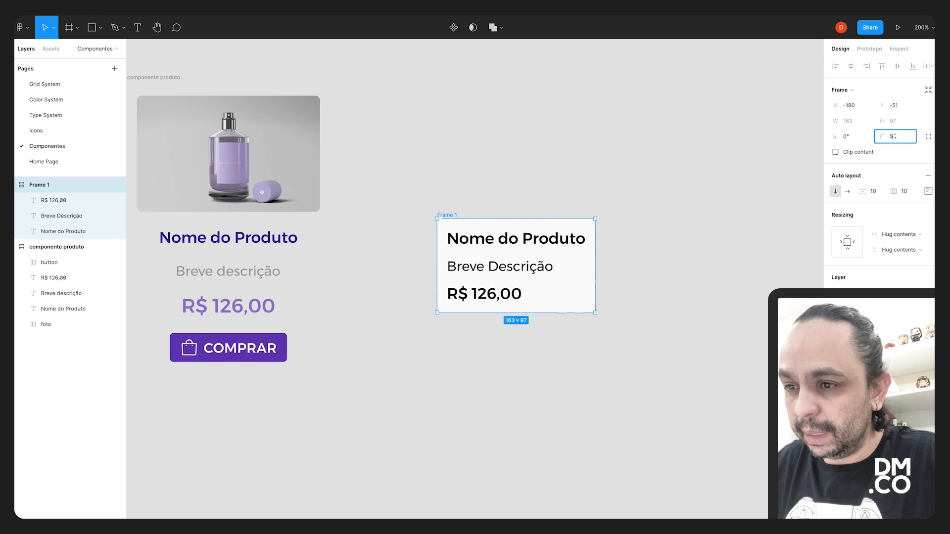
pyautogui.write('0')
pyautogui.press('Return')
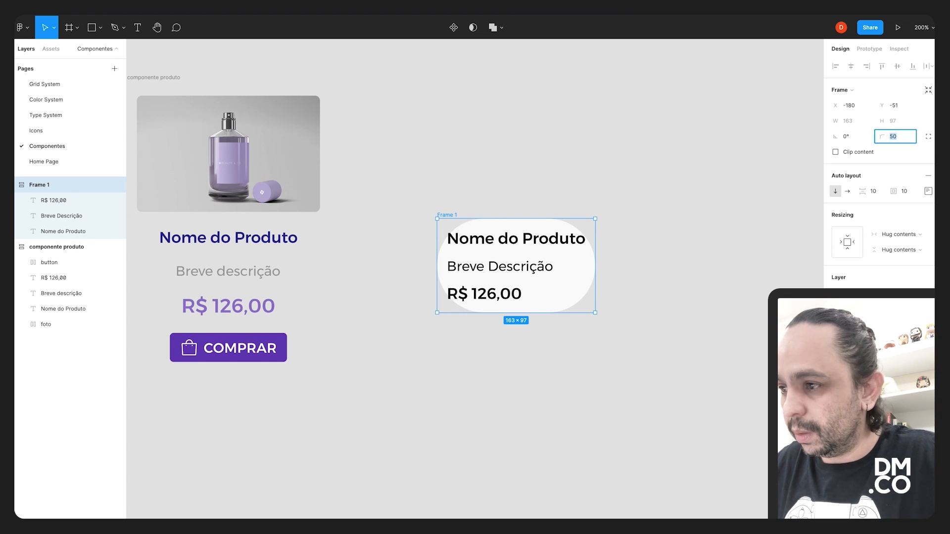
pyautogui.write('0')
pyautogui.press('Return')
pyautogui.write('4')
pyautogui.press('Return')
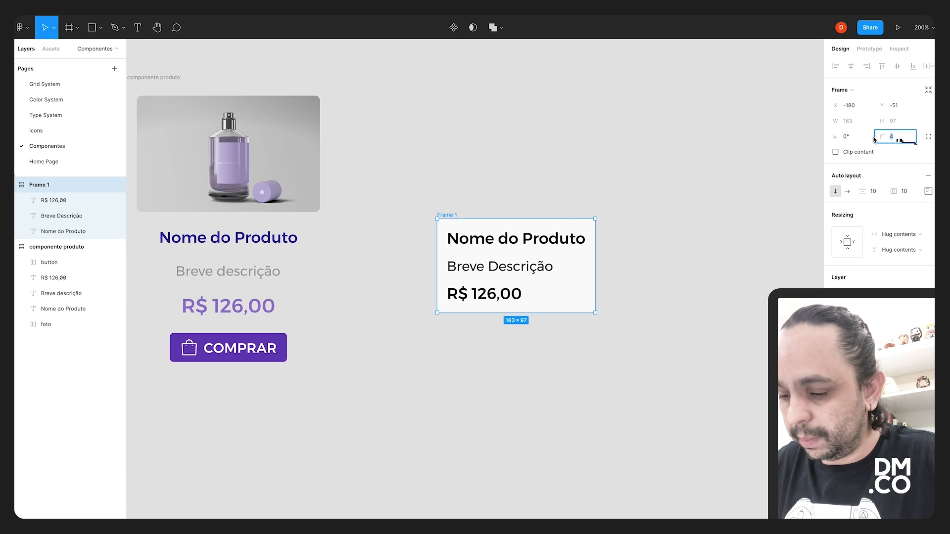
pyautogui.click(650, 243)
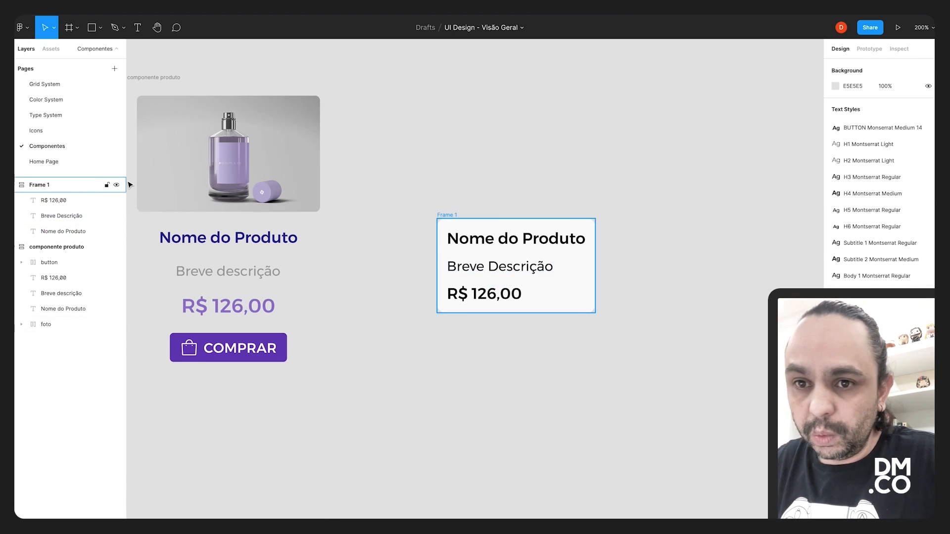
# Set Frame 1's auto layout padding to 20 and the spacing between its items to 8.
pyautogui.click(105, 187)
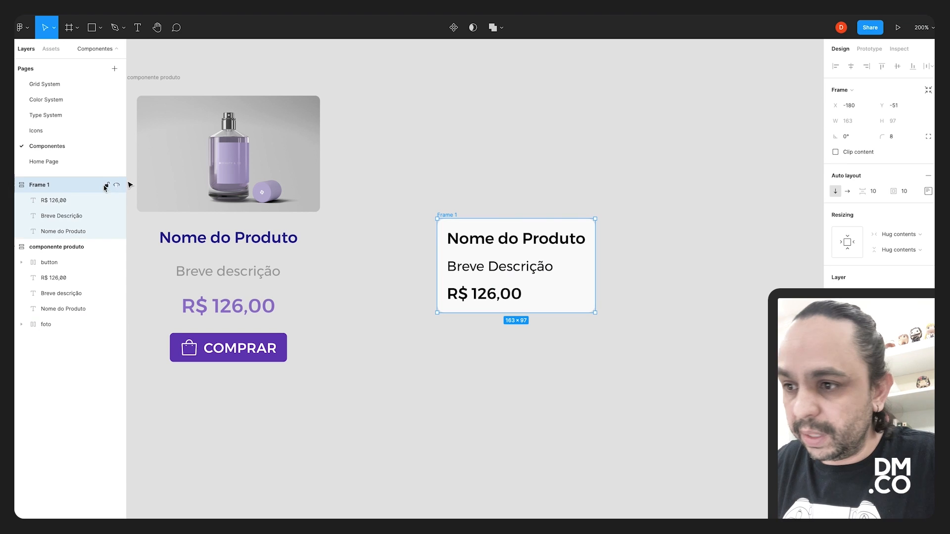
pyautogui.click(910, 194)
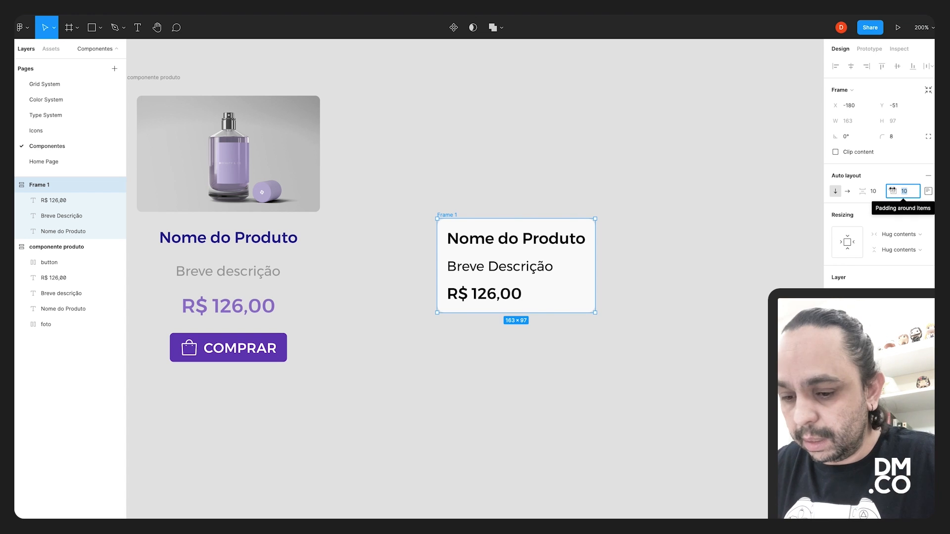
pyautogui.write('20')
pyautogui.press('Return')
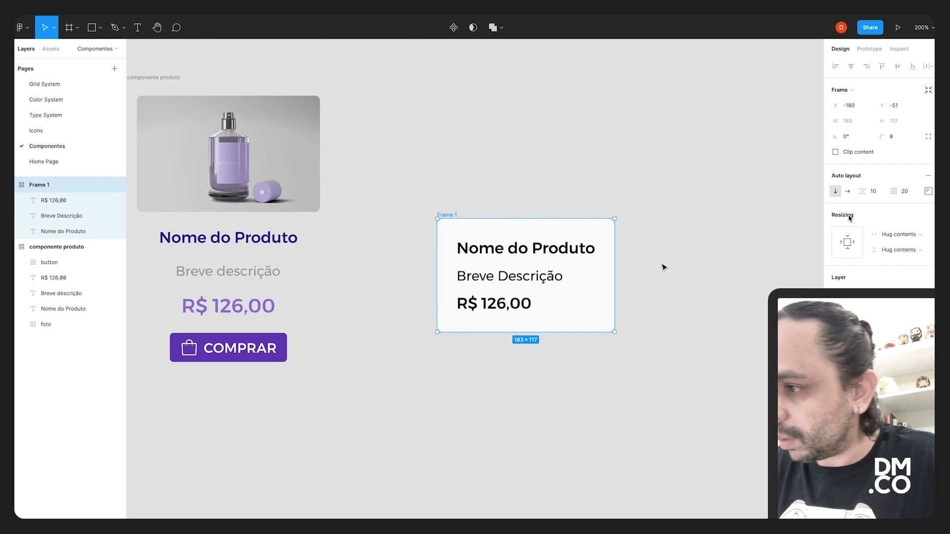
pyautogui.click(873, 196)
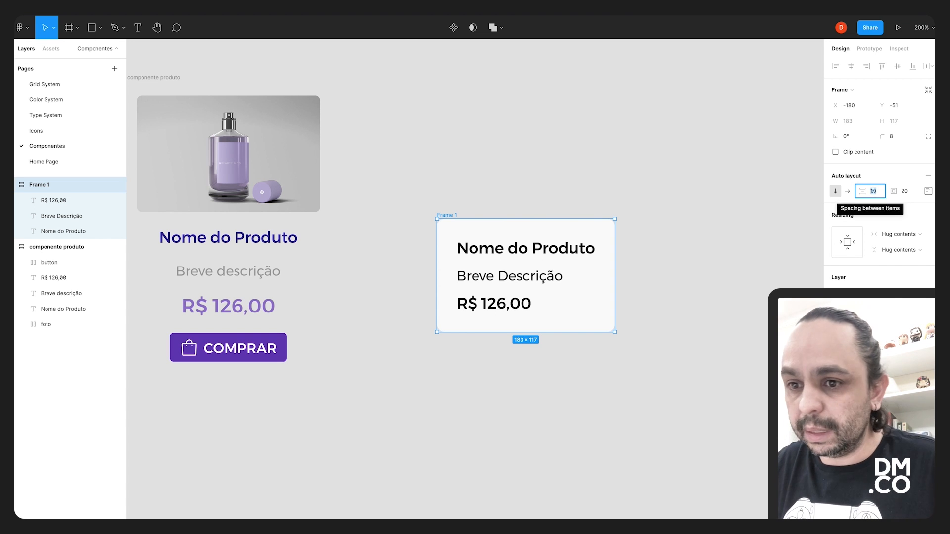
pyautogui.write('8')
pyautogui.press('Return')
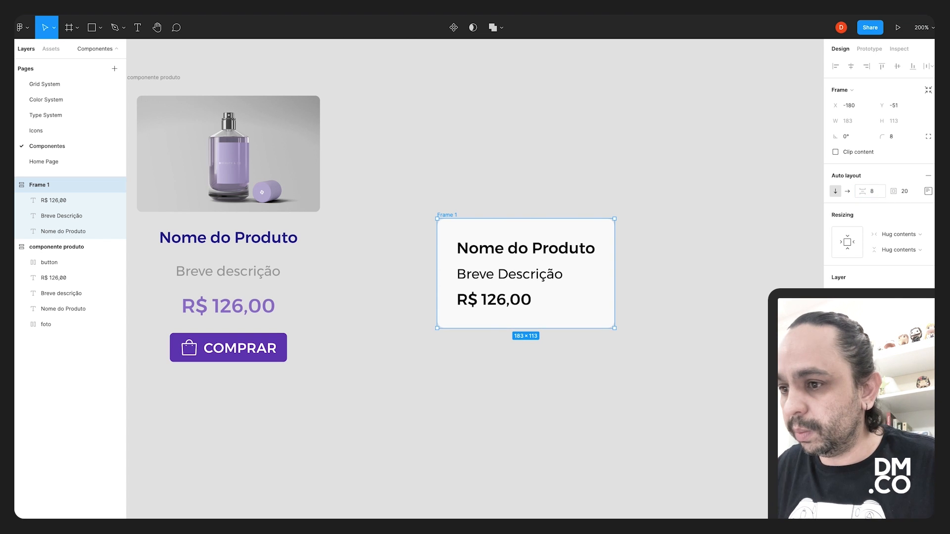
# Try a spacing of 20 between Frame 1's items and set it back to 8.
pyautogui.click(861, 192)
pyautogui.write('20')
pyautogui.press('Return')
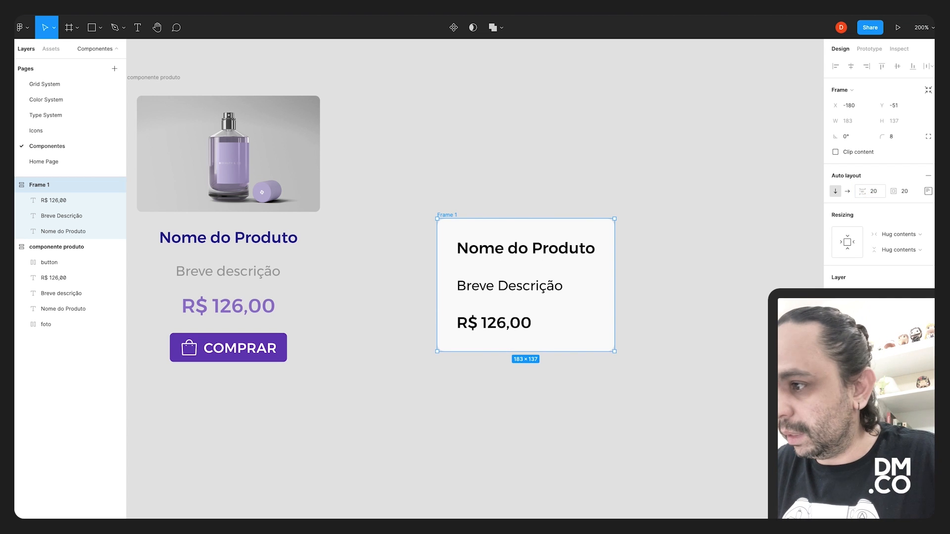
pyautogui.click(870, 191)
pyautogui.write('8')
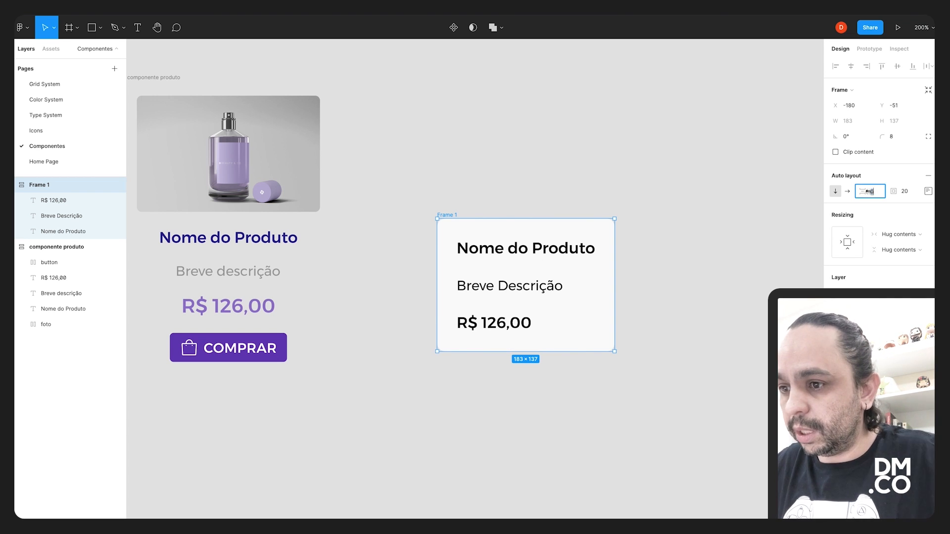
pyautogui.press('Return')
# Extend Frame 1's description to "Breve Descrição de texto" and give its text box a fixed width with hugging height.
pyautogui.click(642, 258)
pyautogui.click(528, 280)
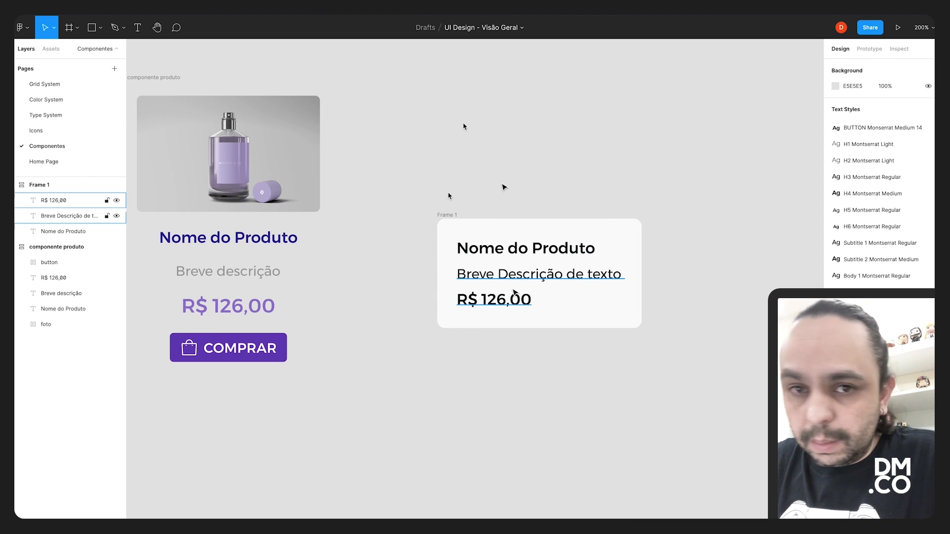
pyautogui.click(551, 280)
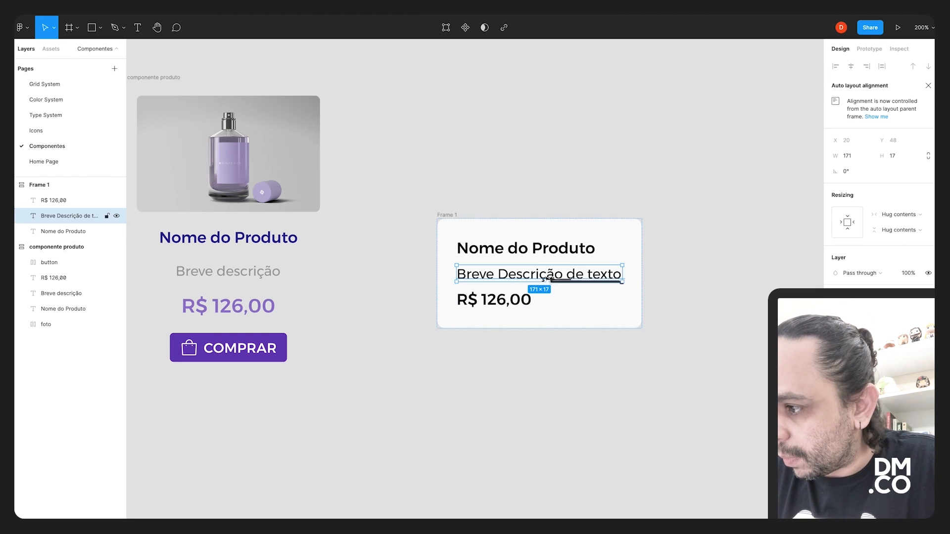
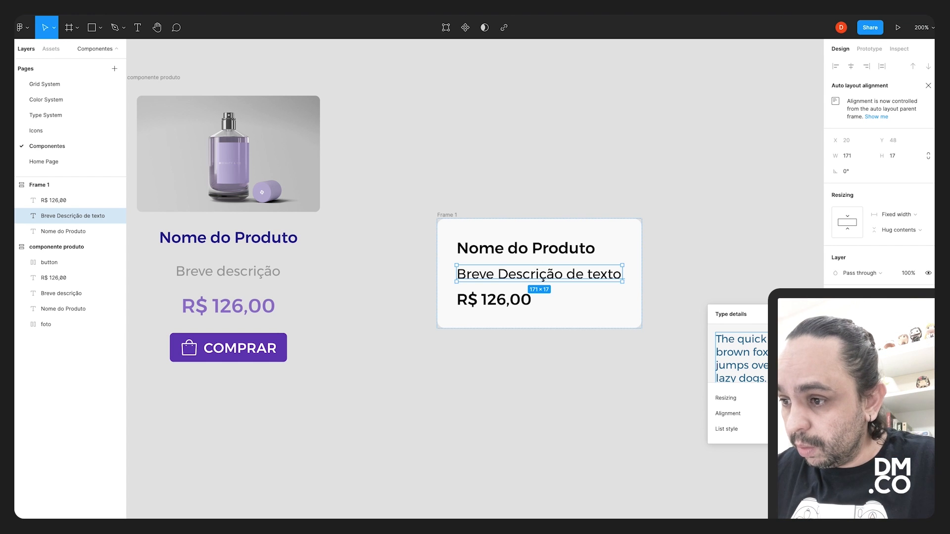
# Add "meu texto quebrando linhas dentro do box" to the end of Frame 1's description to test line wrapping.
pyautogui.doubleClick(602, 275)
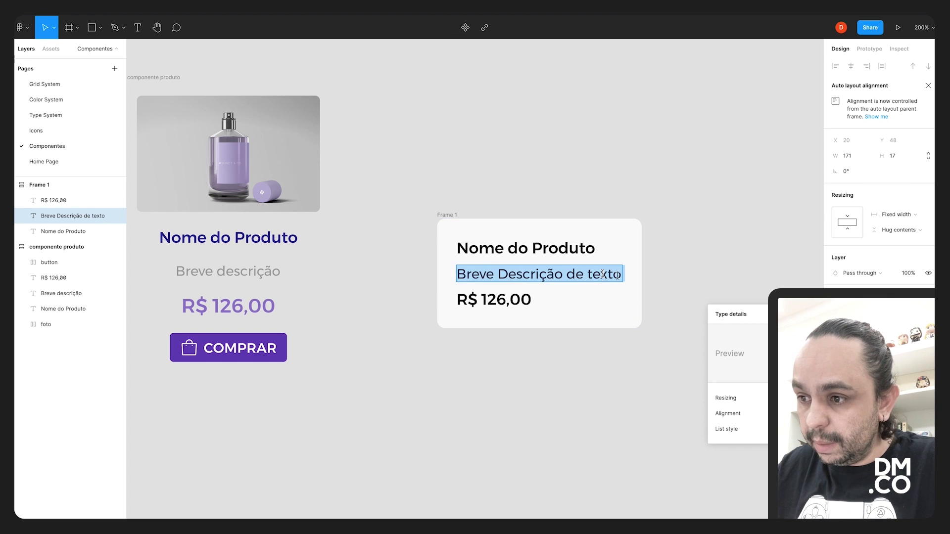
pyautogui.click(617, 274)
pyautogui.press('BackSpace')
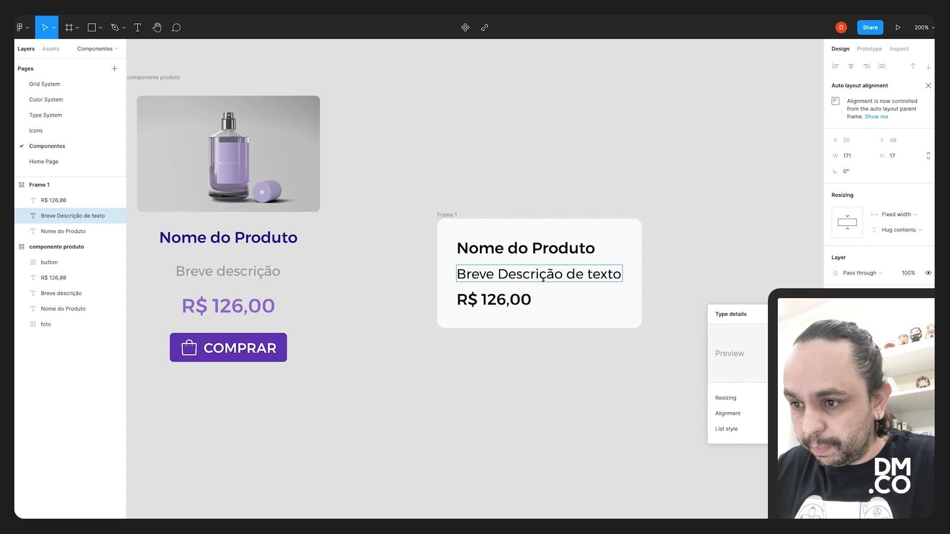
pyautogui.write('meu ')
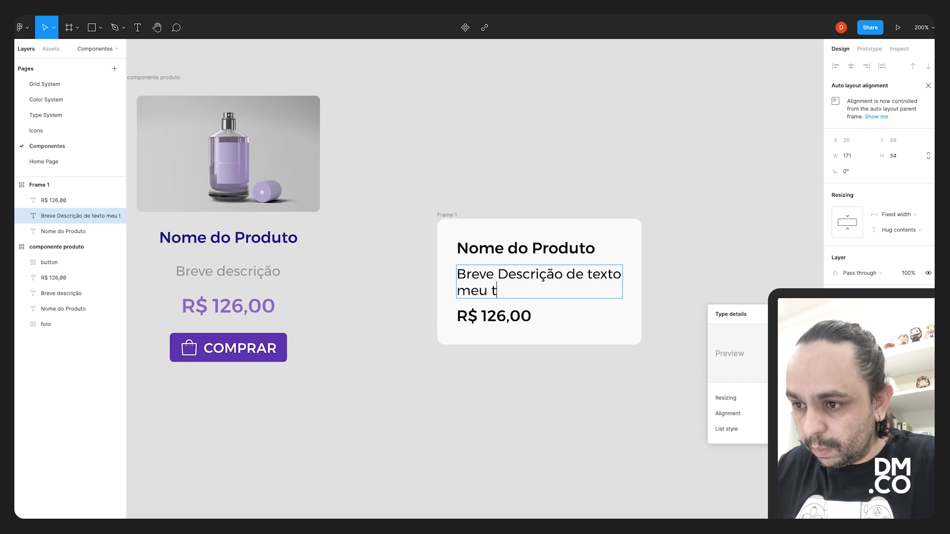
pyautogui.write('toext')
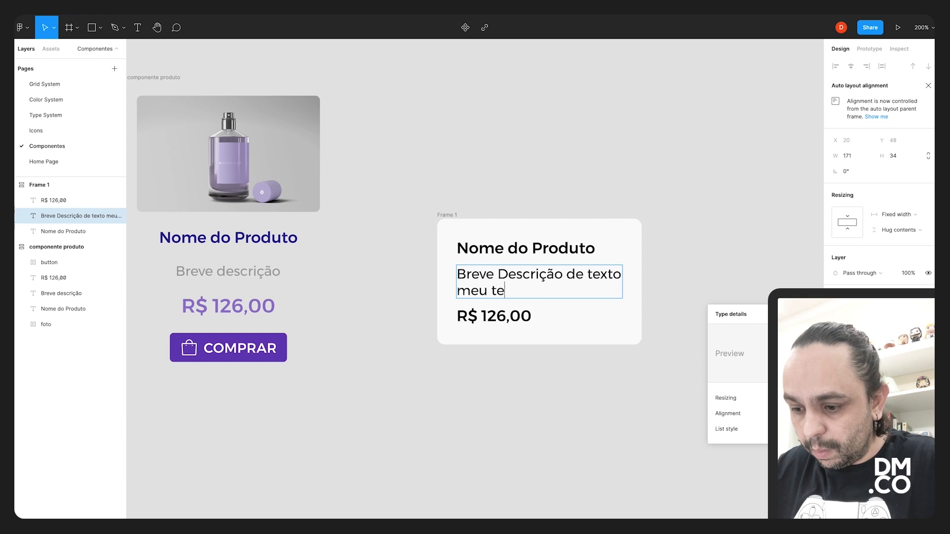
pyautogui.write('to quena')
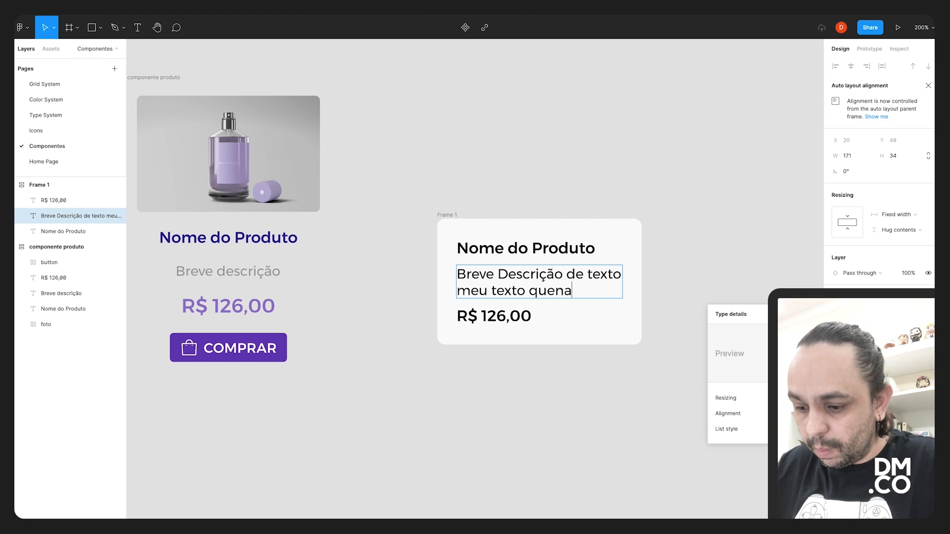
pyautogui.press('BackSpace')
pyautogui.press('BackSpace')
pyautogui.write('brando linha')
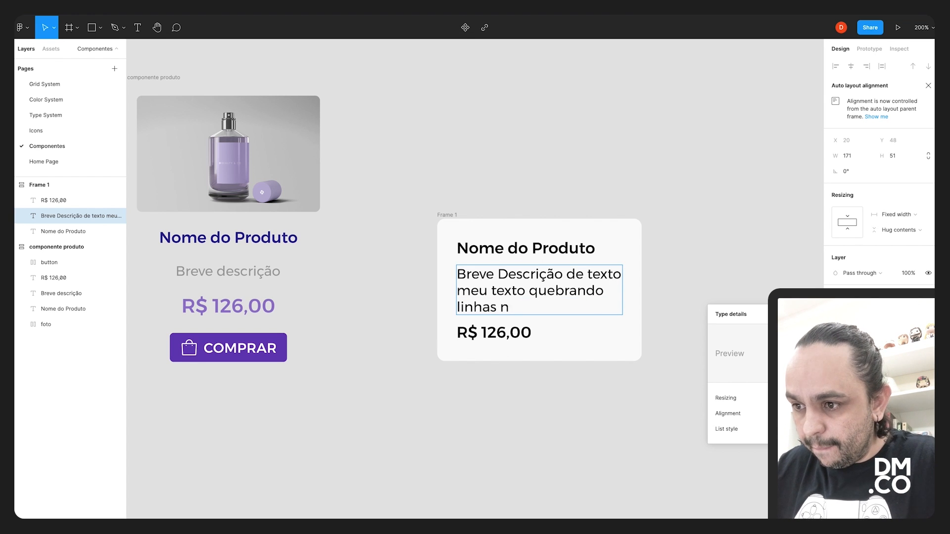
pyautogui.write('s dentro do box')
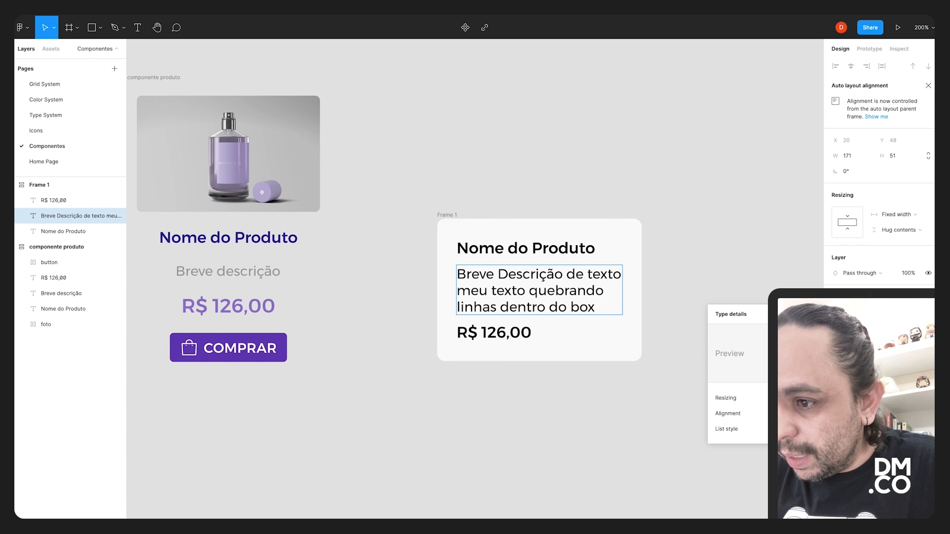
# Shorten Frame 1's description text to "Breve Descrição".
pyautogui.moveTo(605, 303); pyautogui.dragTo(544, 279)
pyautogui.press('BackSpace')
pyautogui.press('Escape')
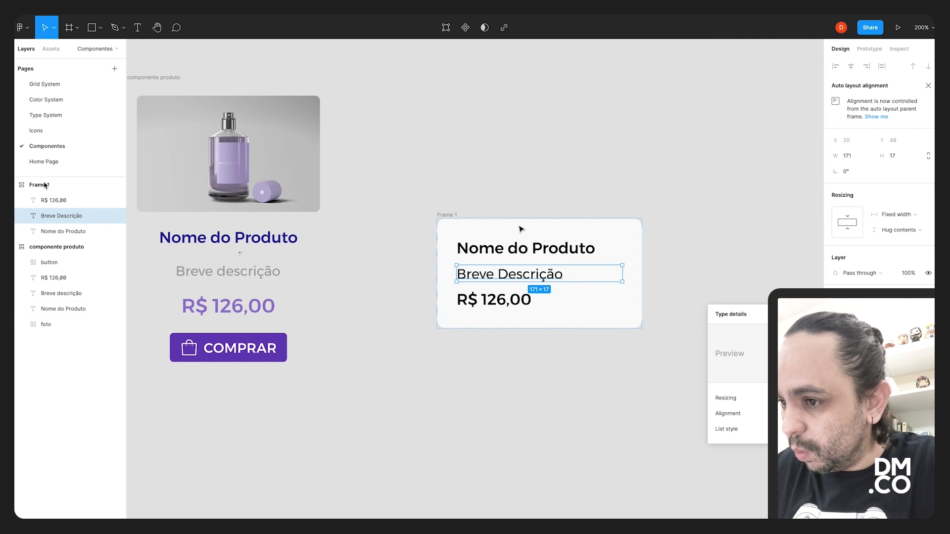
# Remove Frame 1's auto layout padding and its background fill.
pyautogui.click(715, 249)
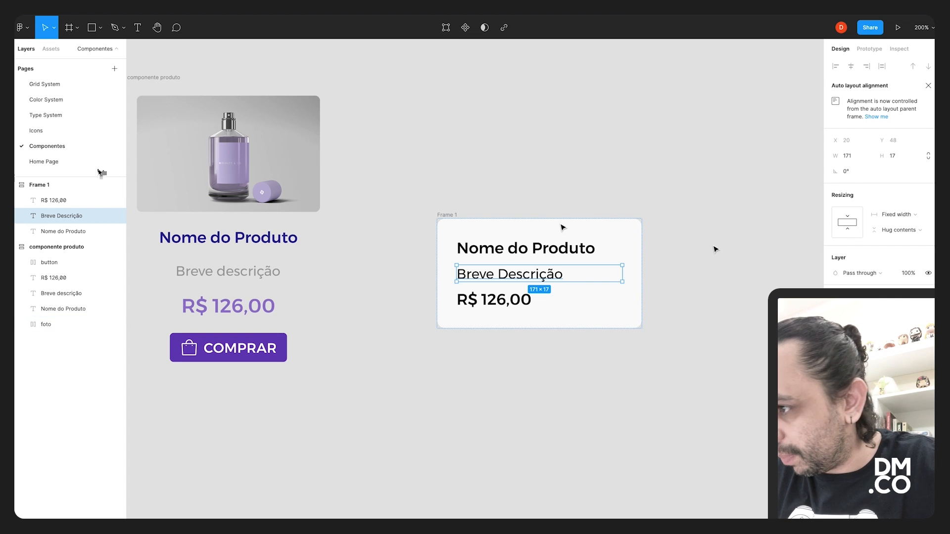
pyautogui.click(75, 187)
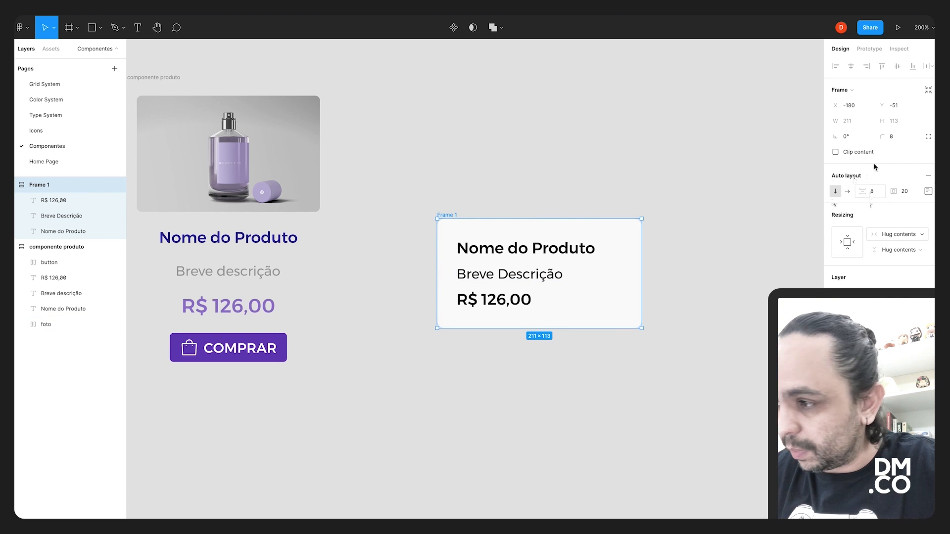
pyautogui.click(910, 192)
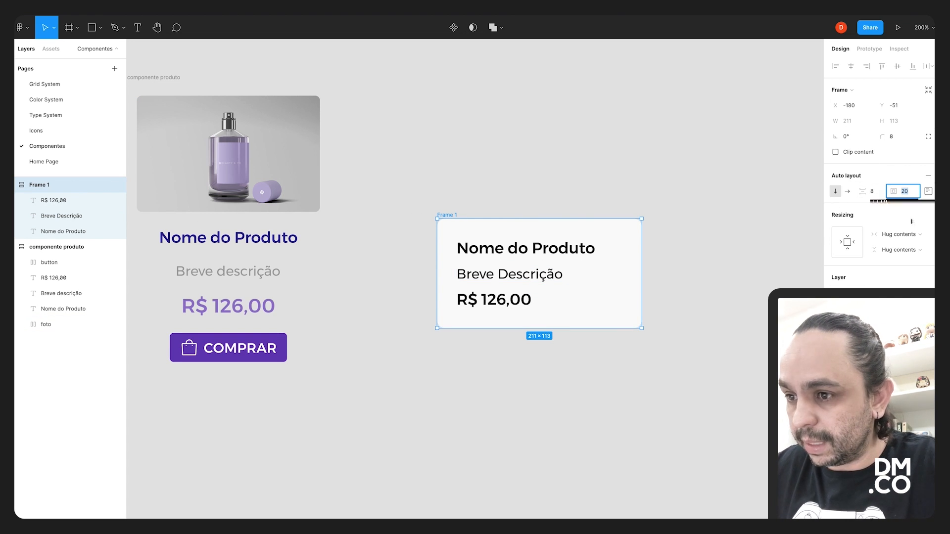
pyautogui.press('Return')
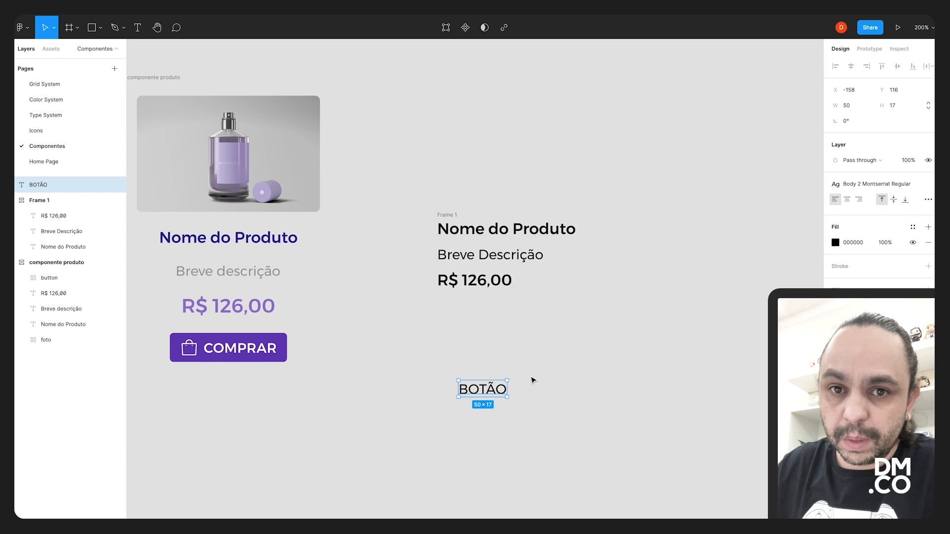
# Delete the existing BOTÃO text and add a new "BOTÃO" text layer below Frame 1.
pyautogui.press('Delete')
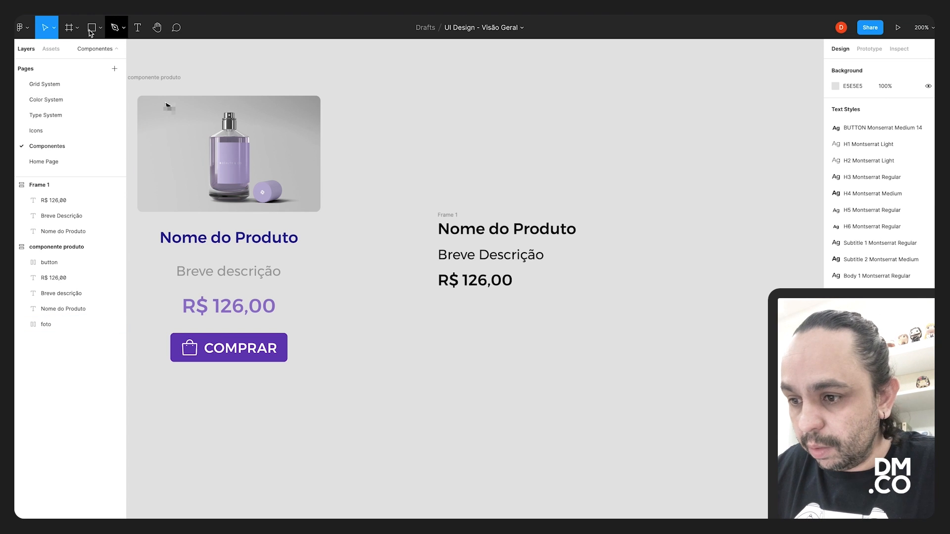
pyautogui.click(137, 27)
pyautogui.click(482, 366)
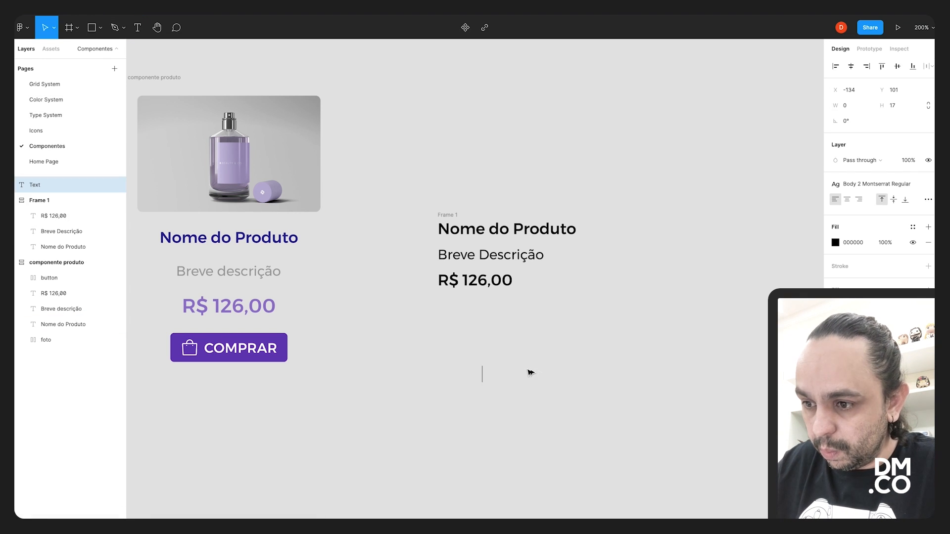
pyautogui.write('BO')
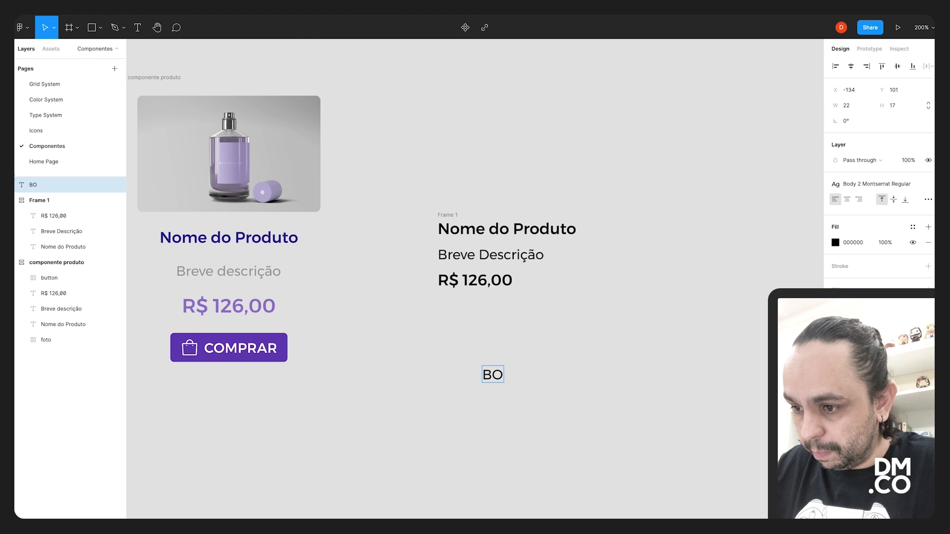
pyautogui.write('TÃO')
pyautogui.press('Escape')
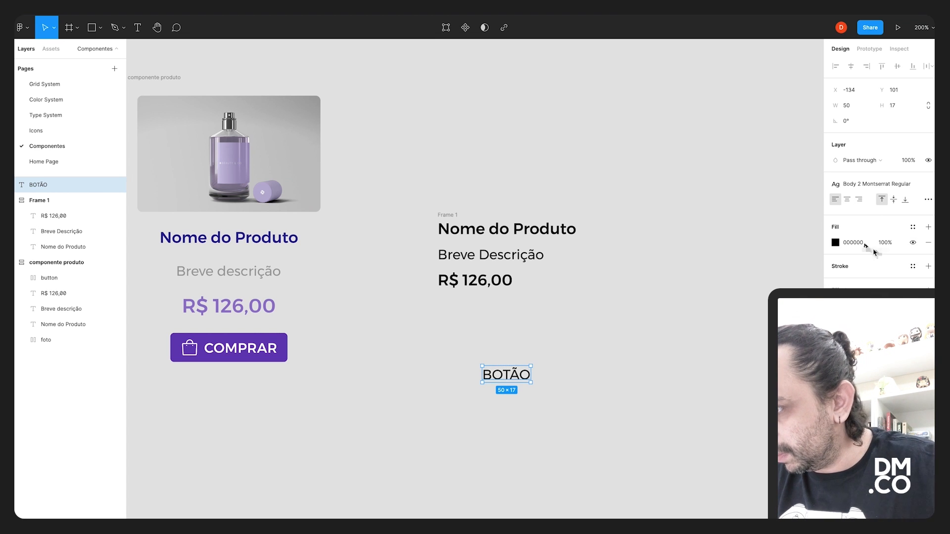
# Apply the BUTTON Monserrat Medium 14 text style to the BOTÃO text.
pyautogui.click(878, 185)
pyautogui.scroll(1, 869, 254)
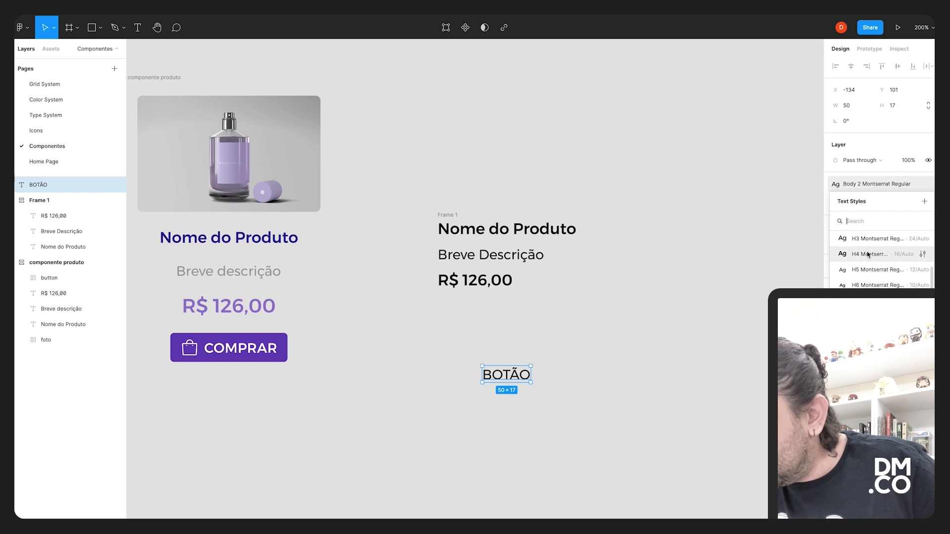
pyautogui.scroll(3, 868, 254)
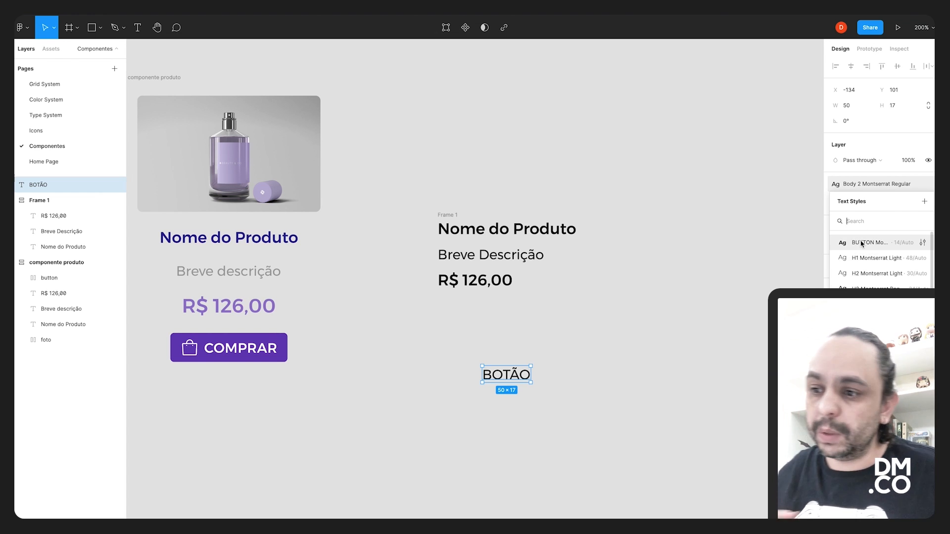
pyautogui.click(861, 243)
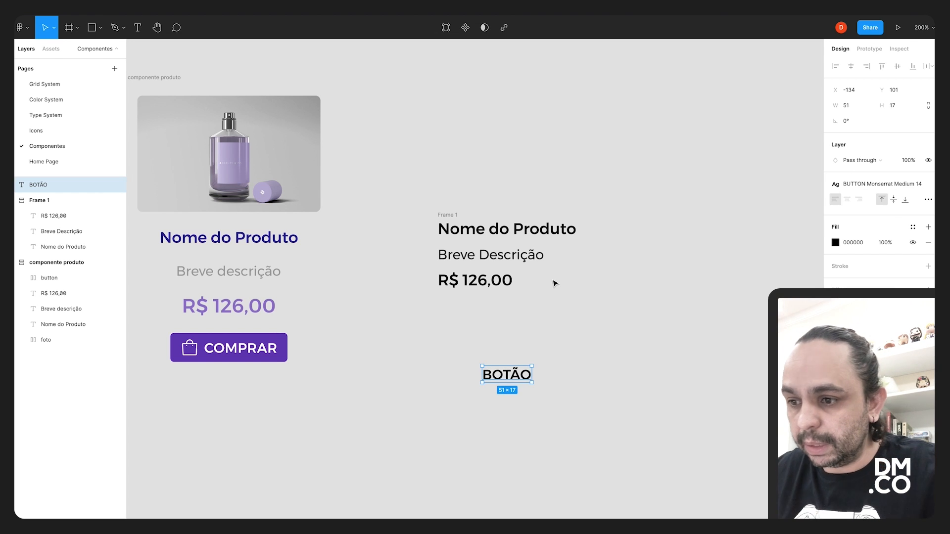
pyautogui.click(573, 302)
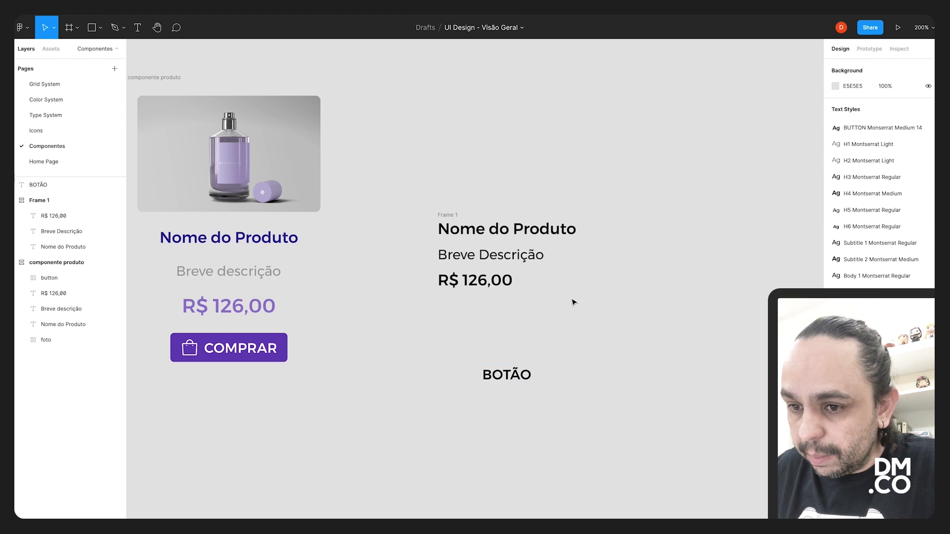
# Copy the shoppingbag icon from the original card's COMPRAR button and place it directly before the BOTÃO text.
pyautogui.click(517, 376)
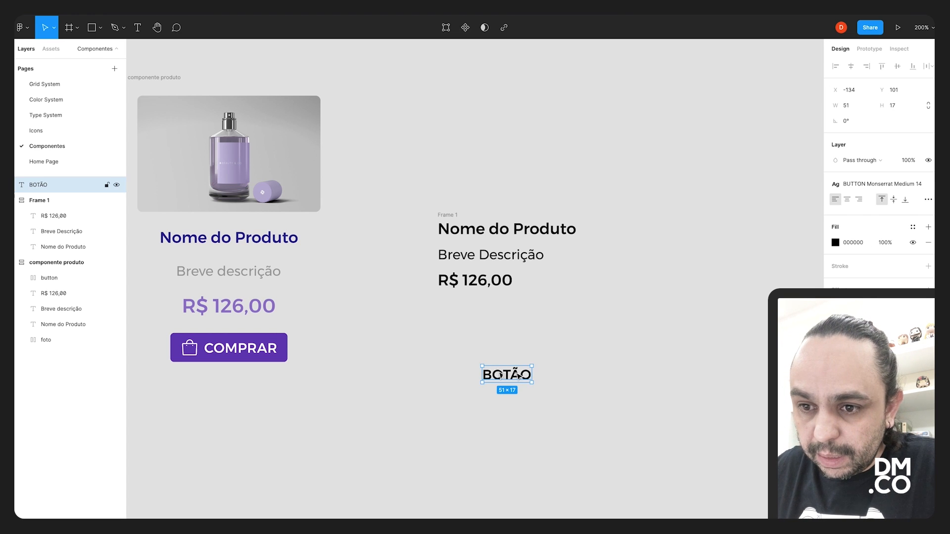
pyautogui.keyDown('ctrl'); pyautogui.click(188, 349); pyautogui.keyUp('ctrl')
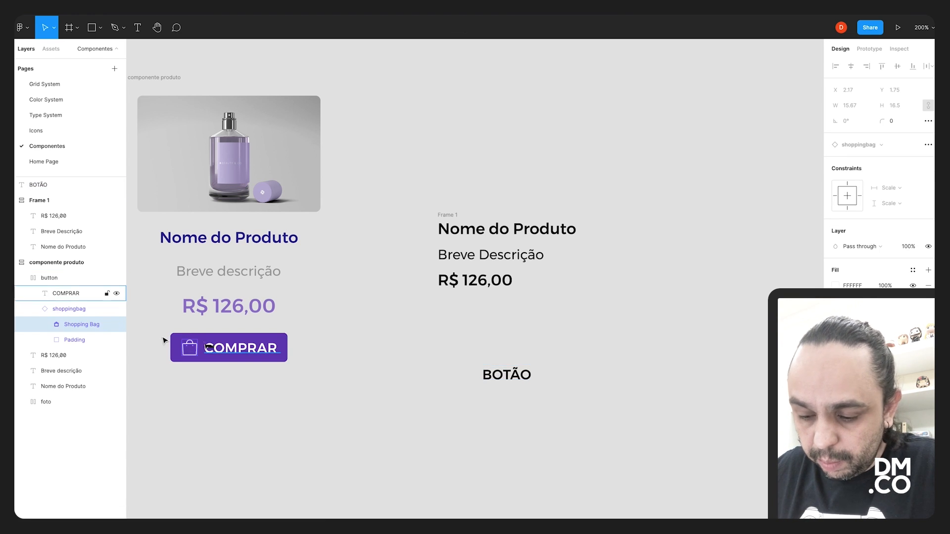
pyautogui.click(66, 309)
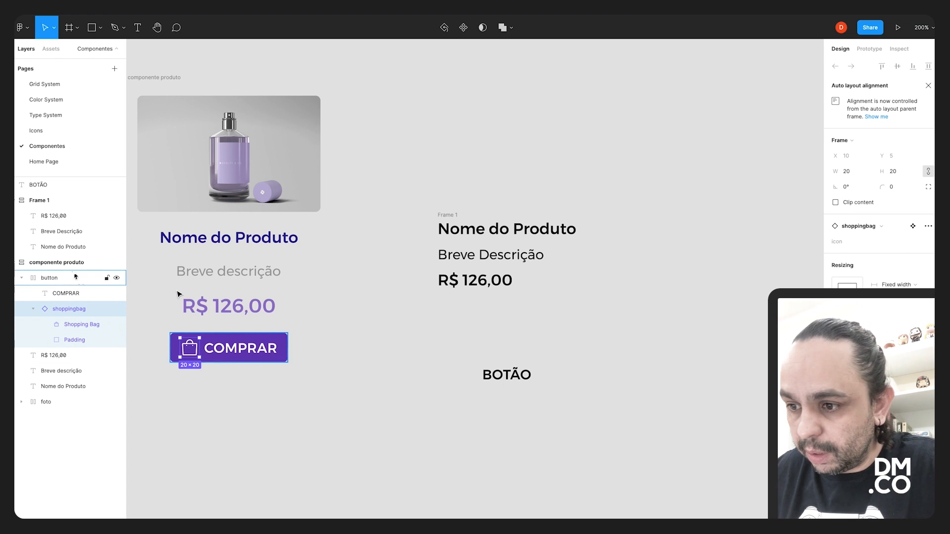
pyautogui.click(54, 185)
pyautogui.hotkey('ctrl', 'v')
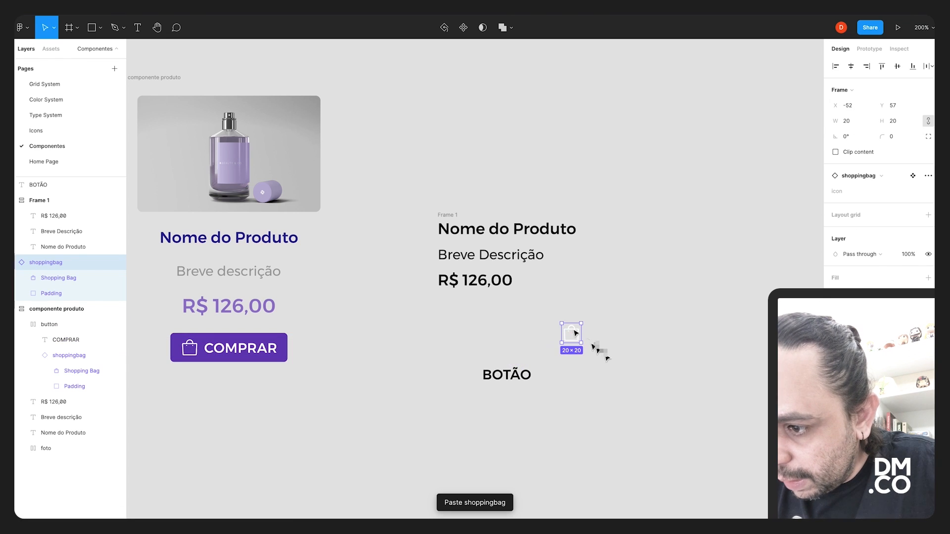
pyautogui.moveTo(570, 334); pyautogui.dragTo(479, 374)
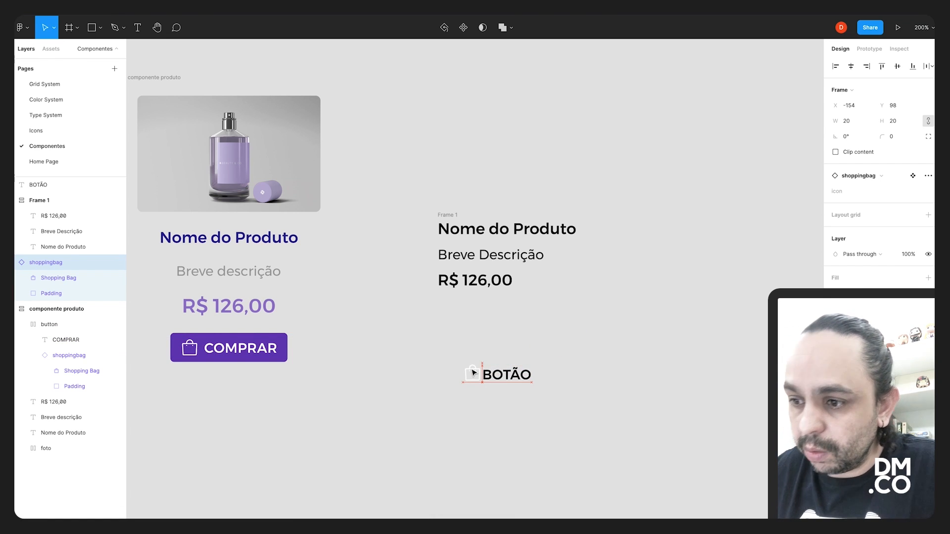
# Wrap the shoppingbag icon and the BOTÃO text in a horizontal auto layout frame.
pyautogui.keyDown('shift'); pyautogui.click(517, 376); pyautogui.keyUp('shift')
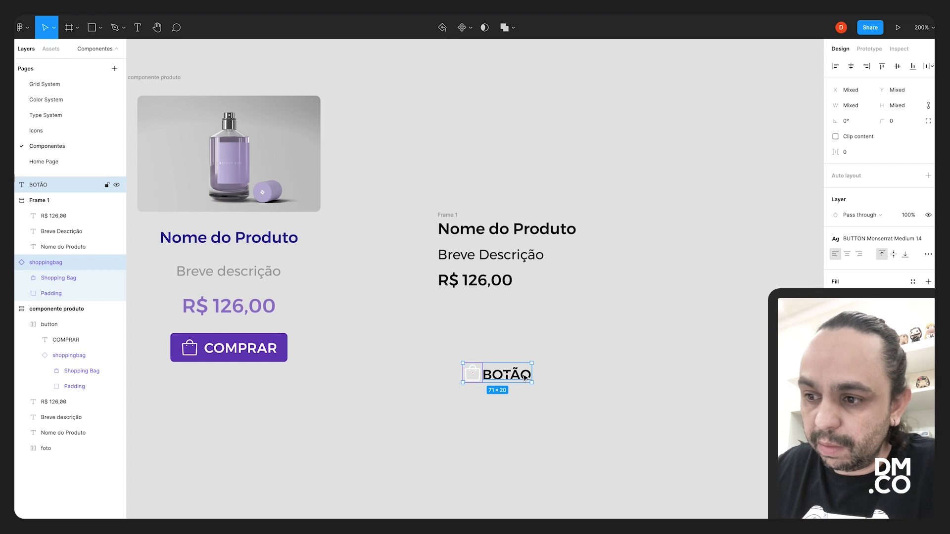
pyautogui.hotkey('shift', 'a')
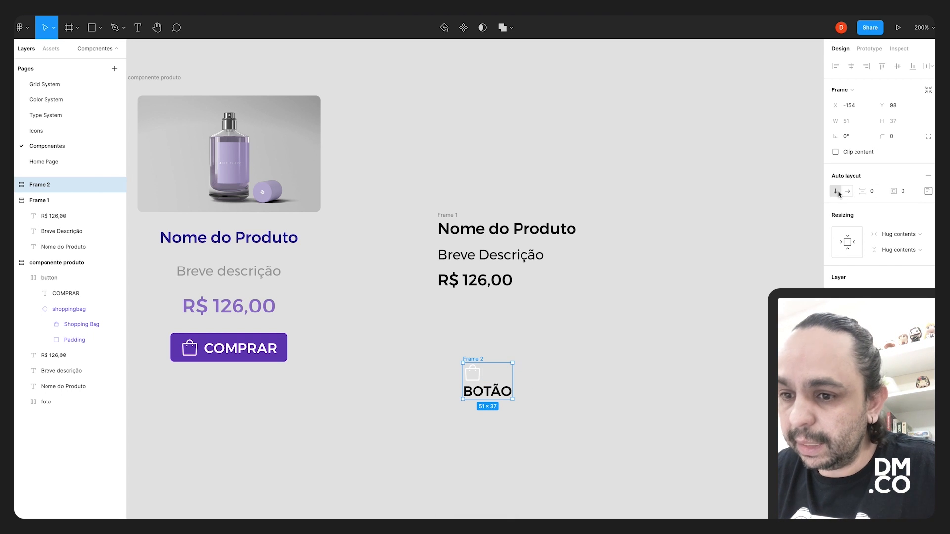
pyautogui.click(837, 192)
pyautogui.click(848, 192)
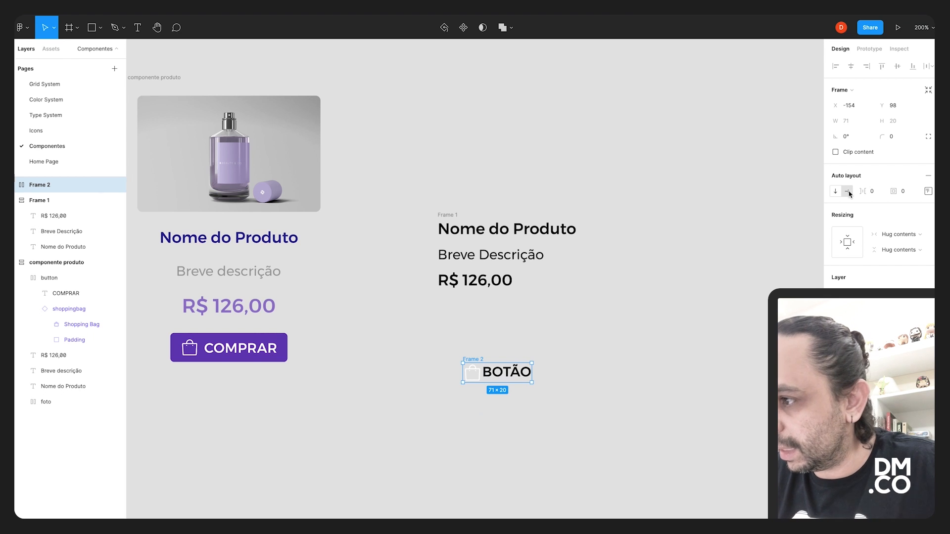
# Set the spacing between the icon and the BOTÃO text in Frame 2 to 5.
pyautogui.click(871, 191)
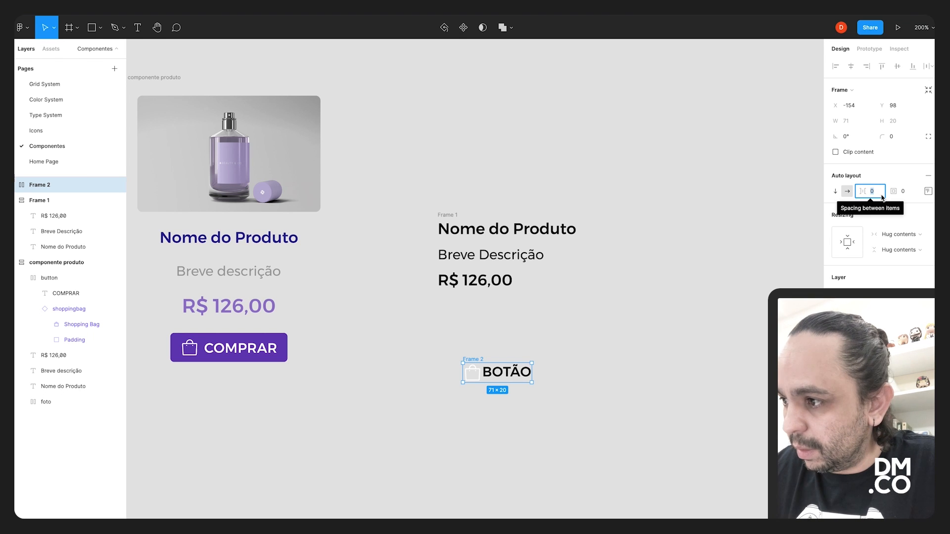
pyautogui.write('5')
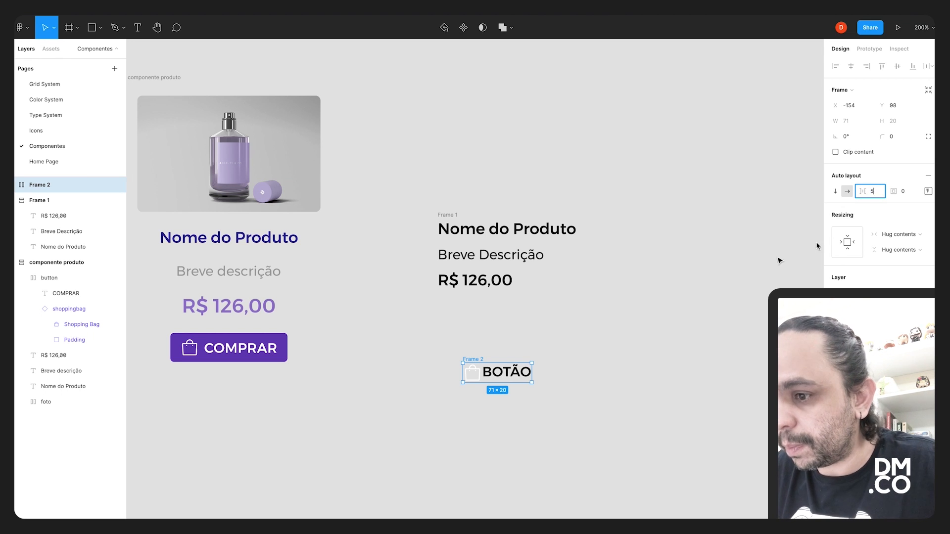
pyautogui.click(765, 267)
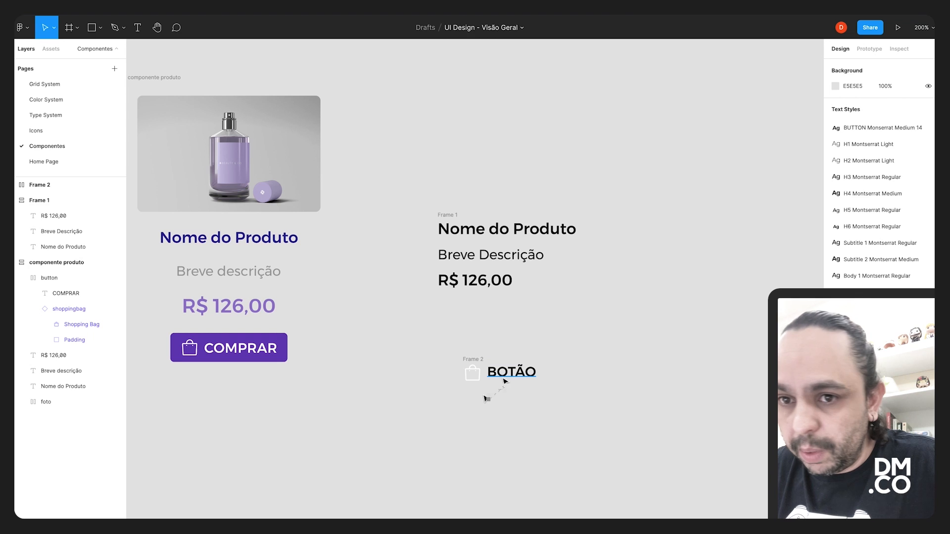
pyautogui.doubleClick(502, 377)
pyautogui.click(682, 327)
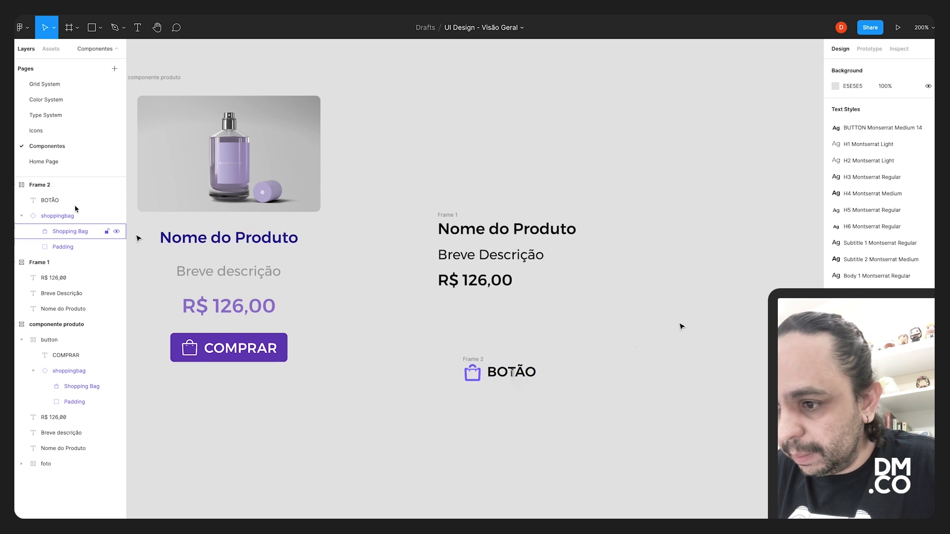
# Set the auto layout padding of Frame 2 to 10 on all sides.
pyautogui.click(54, 187)
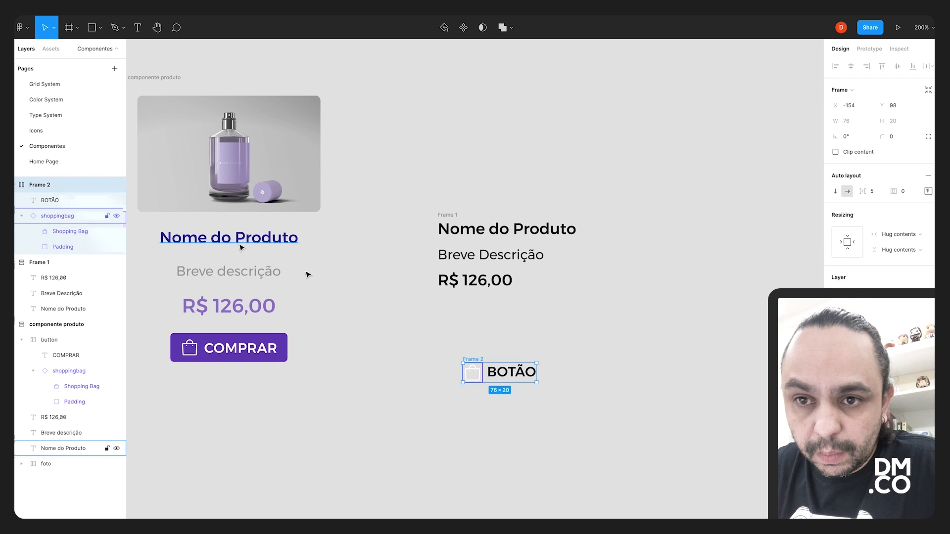
pyautogui.click(21, 216)
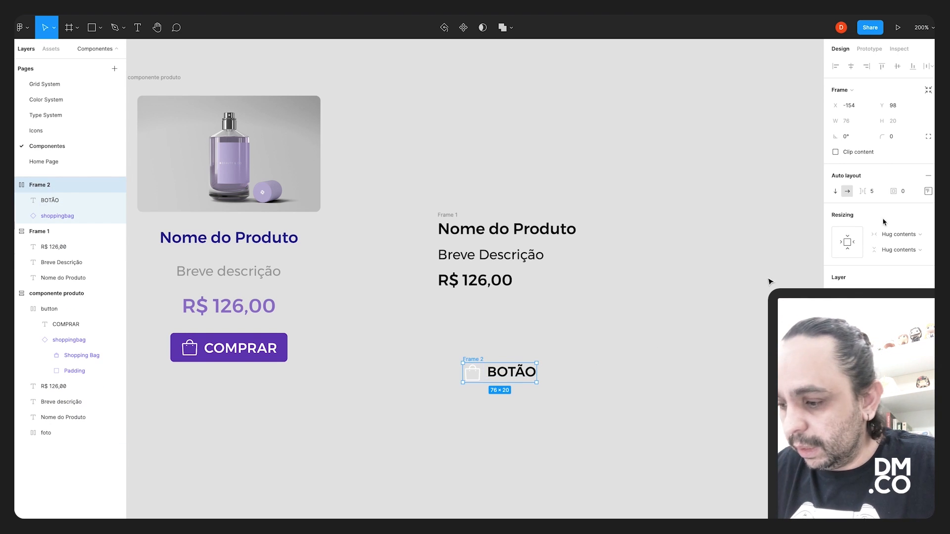
pyautogui.click(904, 192)
pyautogui.write('10')
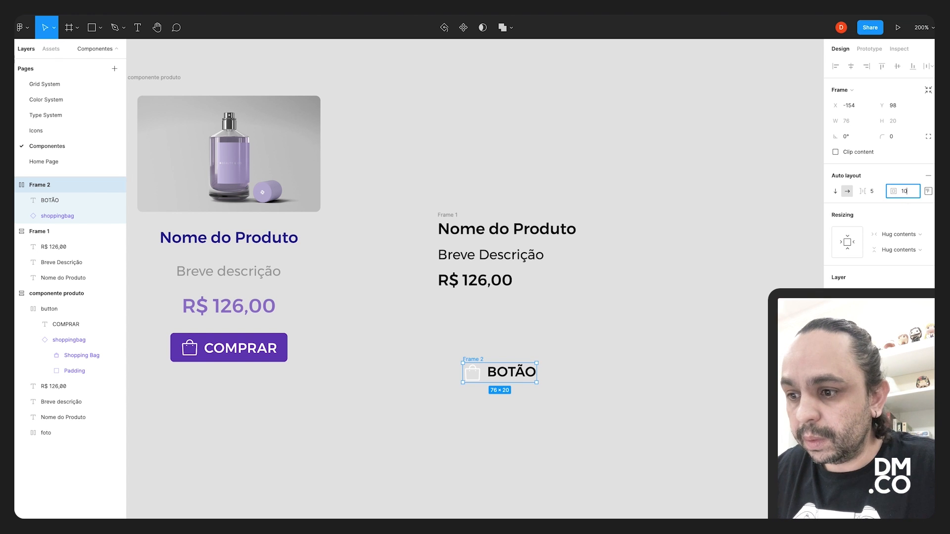
pyautogui.press('Return')
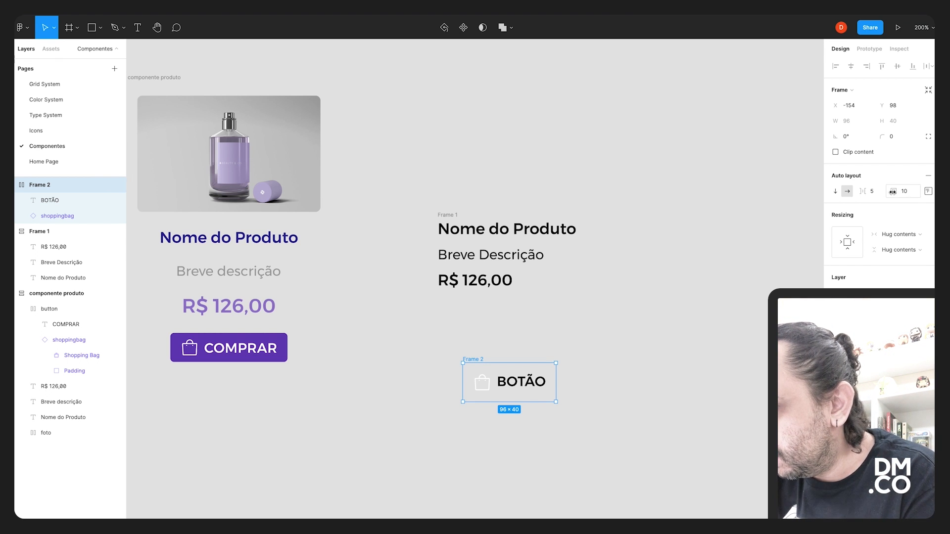
# Center the icon and BOTÃO text within Frame 2's auto layout.
pyautogui.click(908, 194)
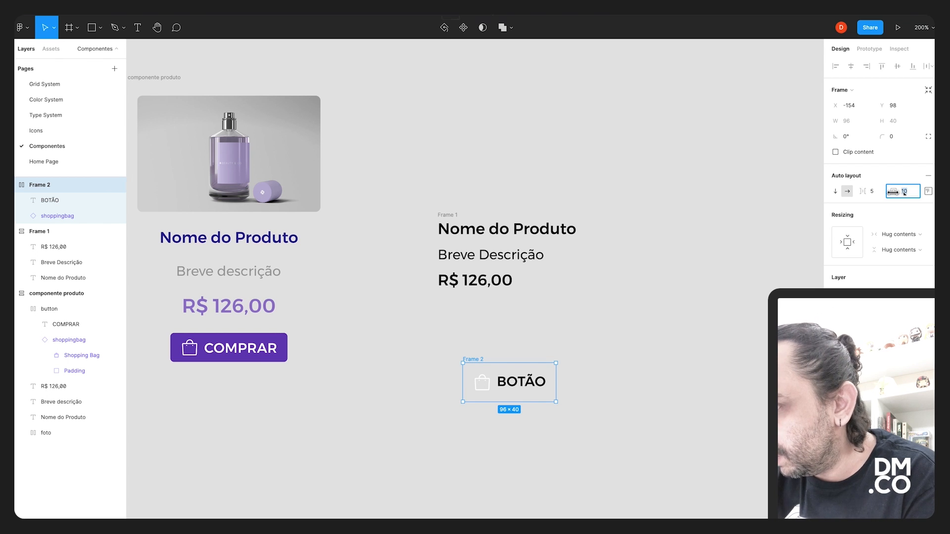
pyautogui.click(927, 192)
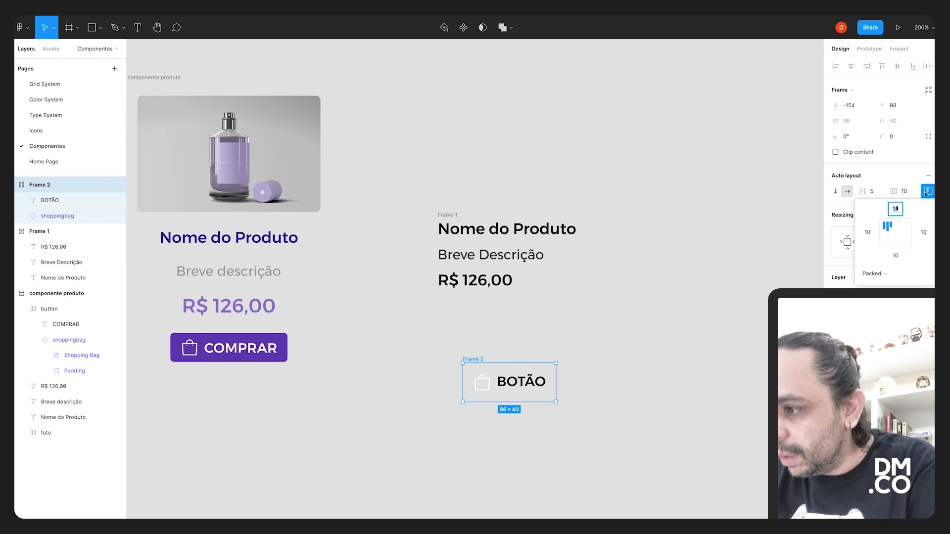
pyautogui.click(897, 234)
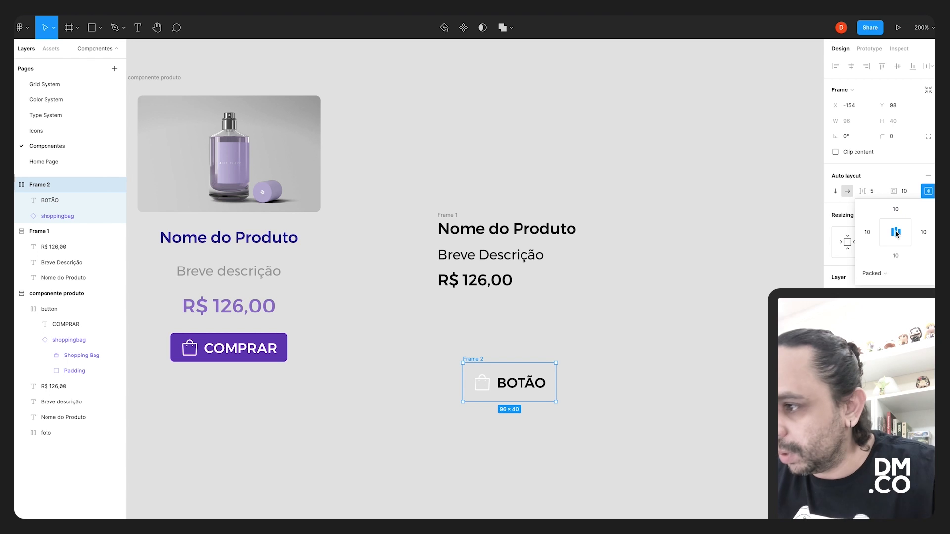
# Set Frame 2's top and bottom padding to 5 each.
pyautogui.click(898, 211)
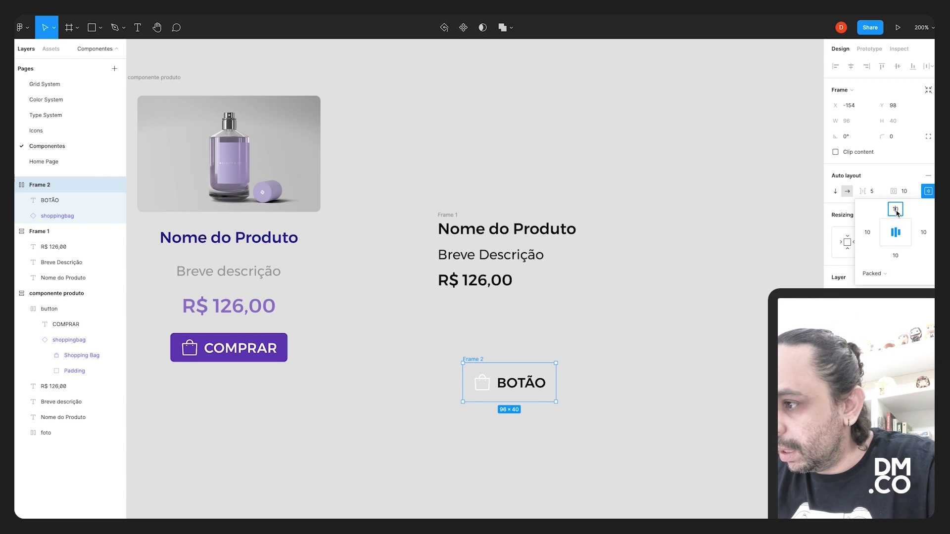
pyautogui.write('5')
pyautogui.click(898, 256)
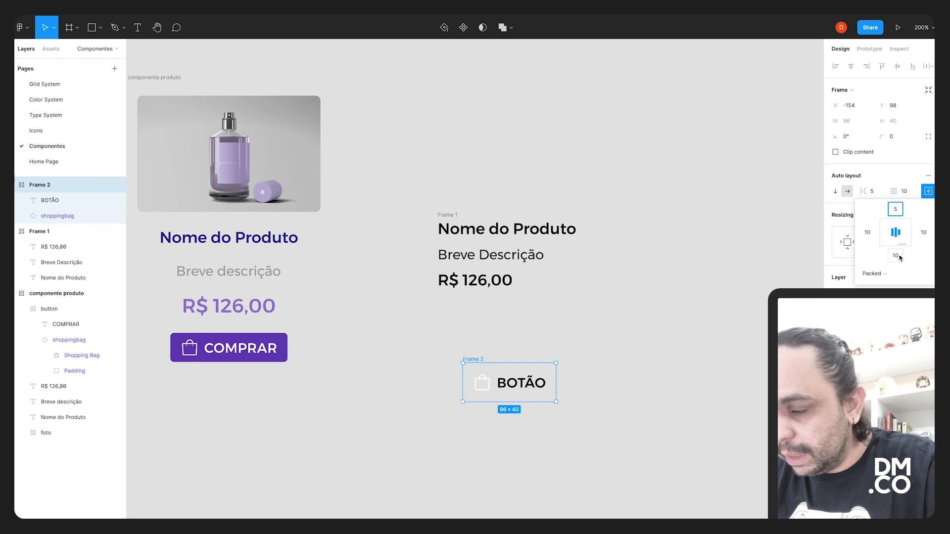
pyautogui.write('5')
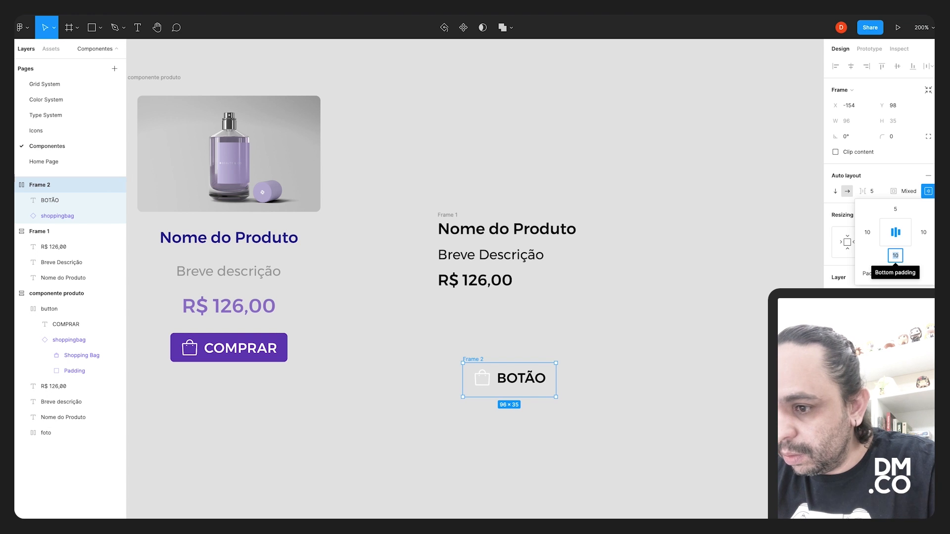
pyautogui.click(682, 264)
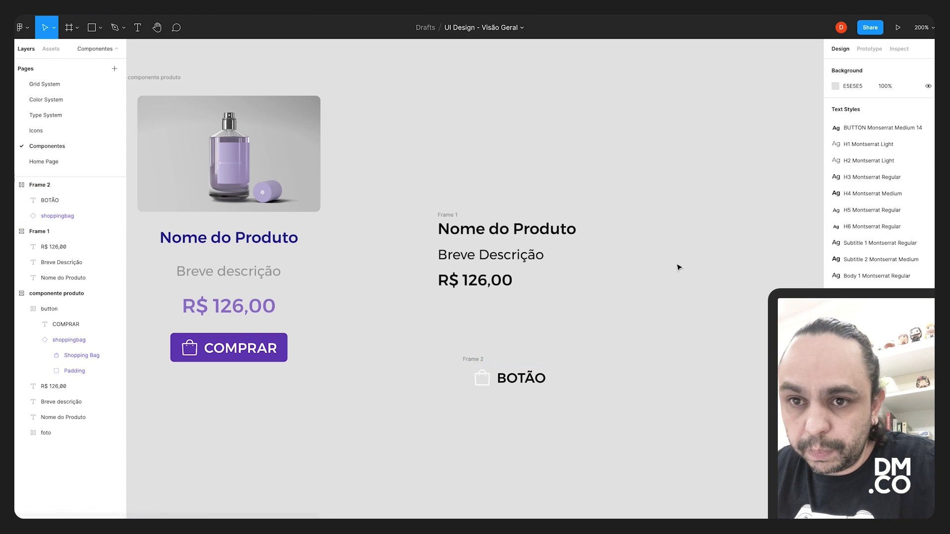
# Give Frame 2 a solid bright violet background fill.
pyautogui.click(60, 186)
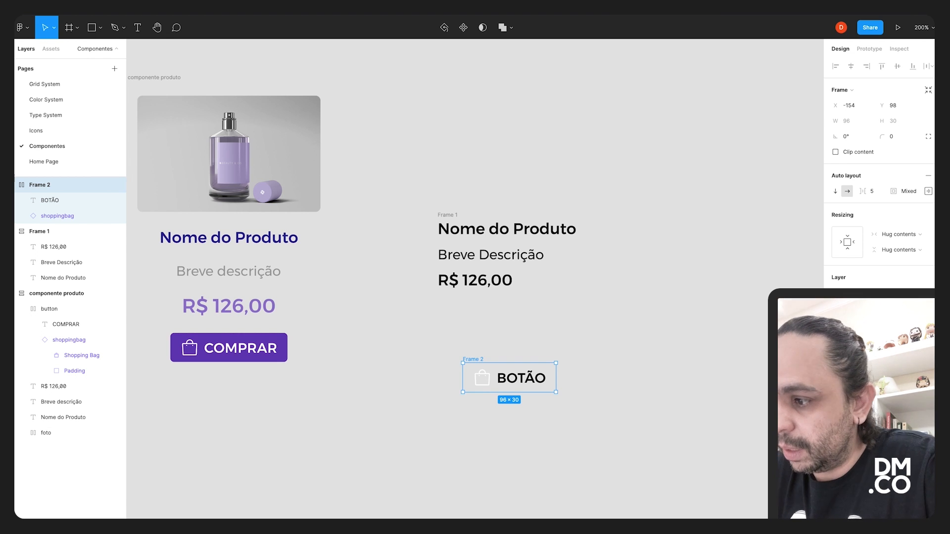
pyautogui.press('Return')
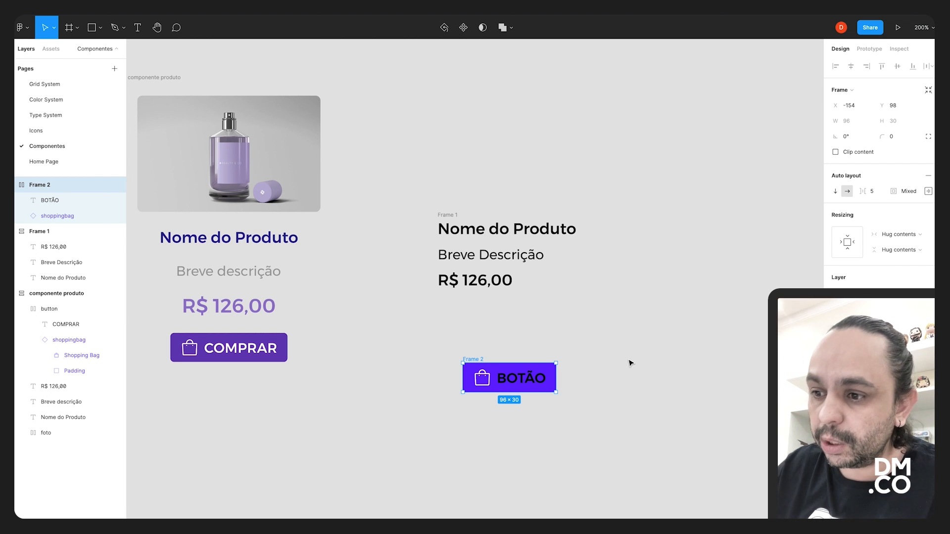
pyautogui.click(640, 341)
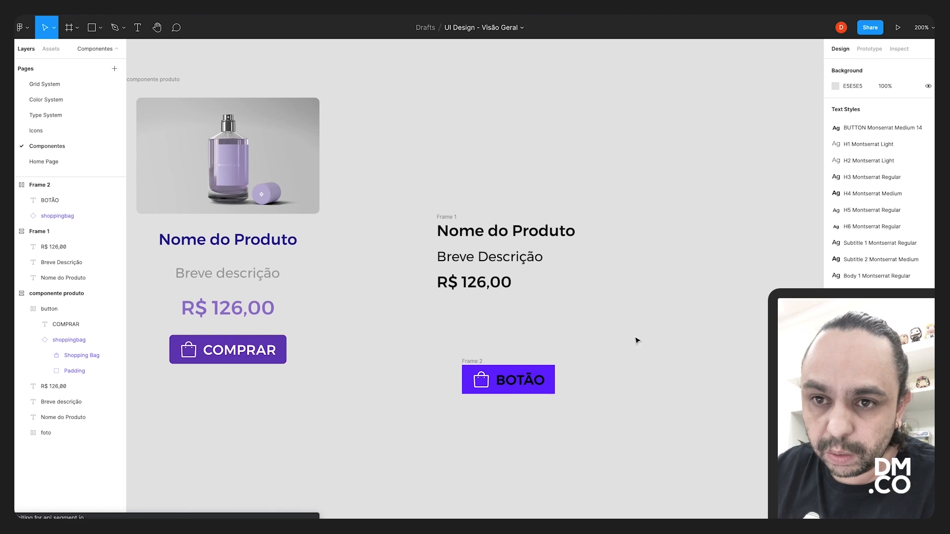
# Change the black color of the BOTÃO text in Frame 2 to white.
pyautogui.click(40, 185)
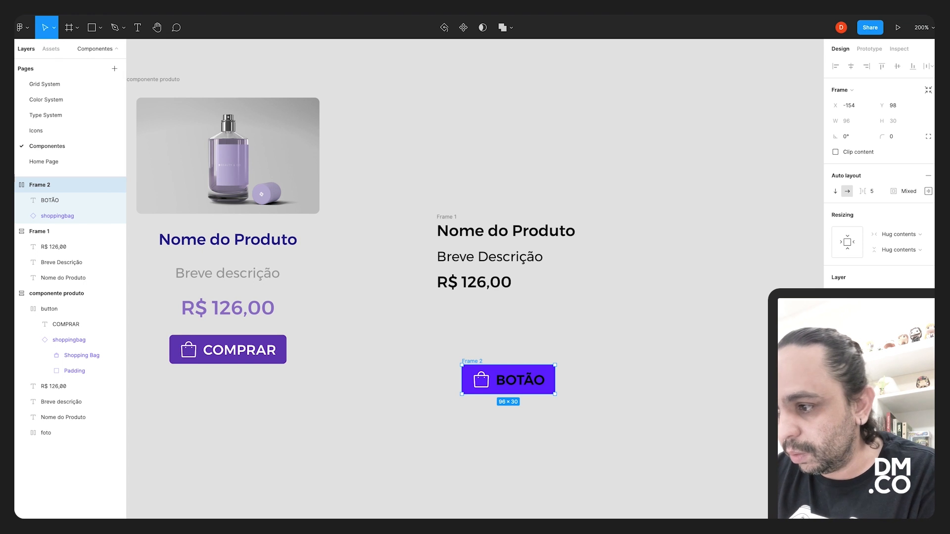
pyautogui.click(836, 412)
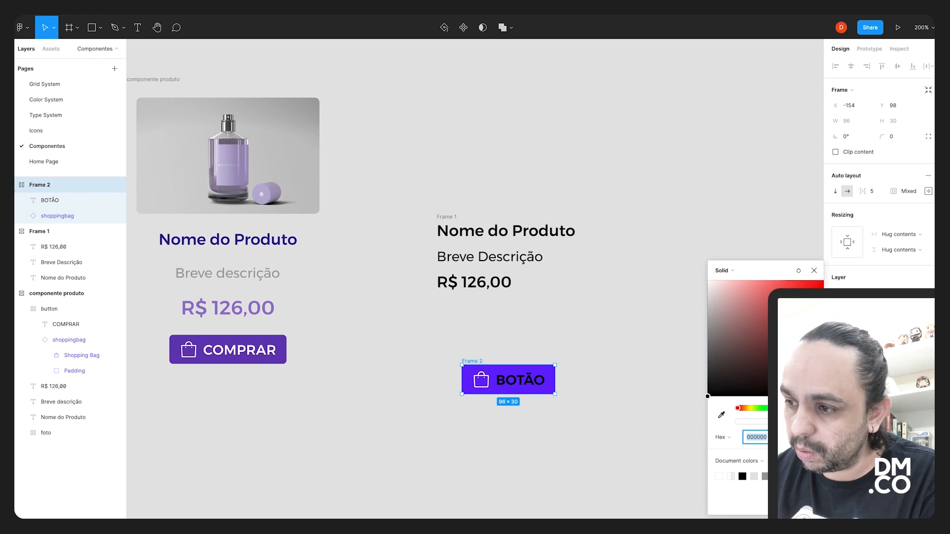
pyautogui.moveTo(742, 321); pyautogui.dragTo(700, 260)
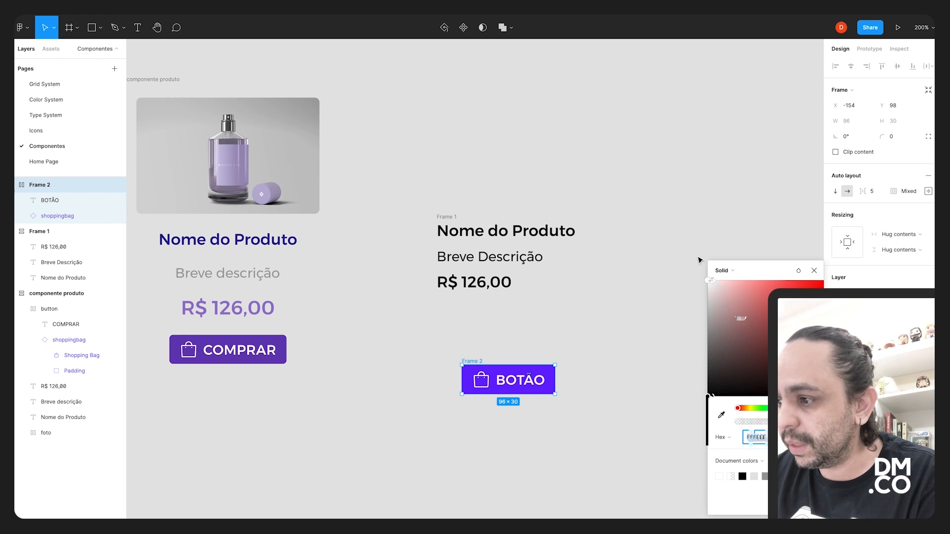
pyautogui.click(813, 271)
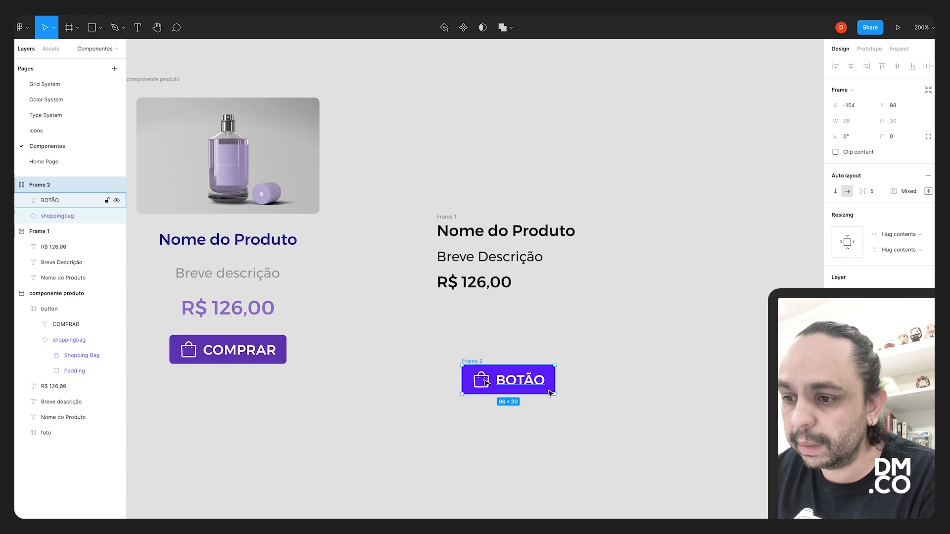
pyautogui.click(618, 366)
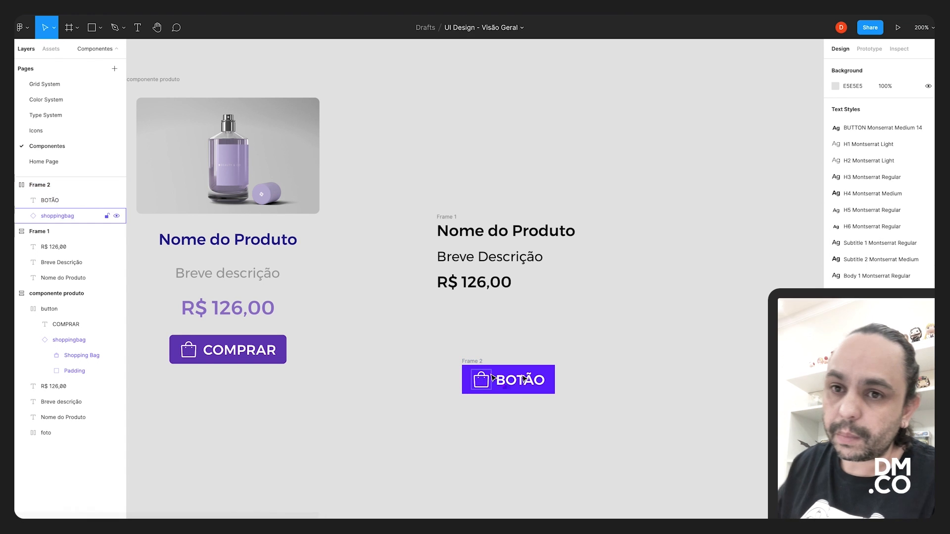
# Open the local icons collection for swapping the shoppingbag instance inside Frame 2.
pyautogui.click(489, 380)
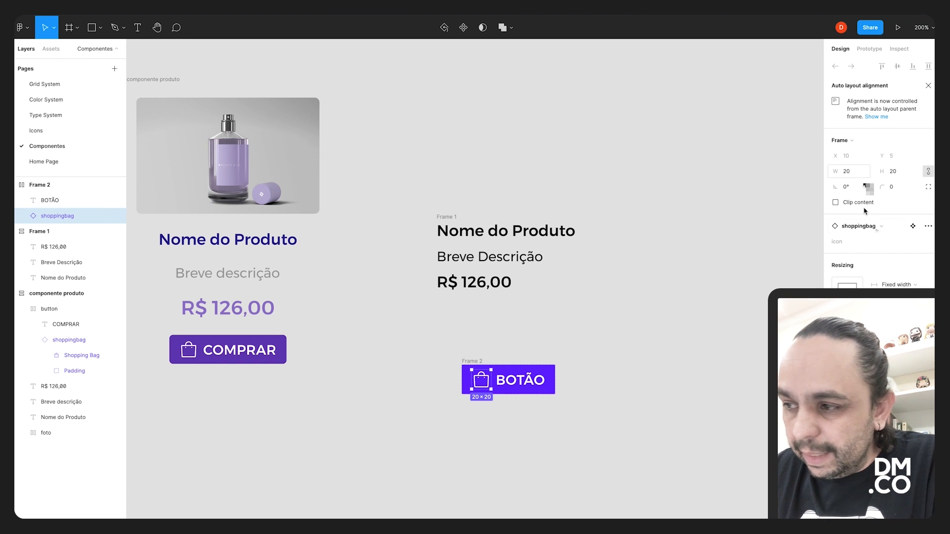
pyautogui.click(885, 229)
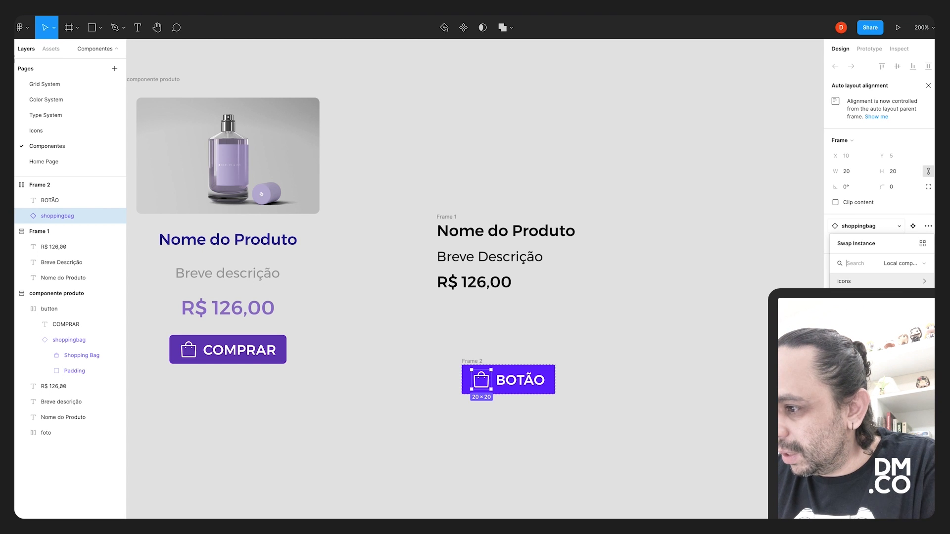
pyautogui.click(904, 283)
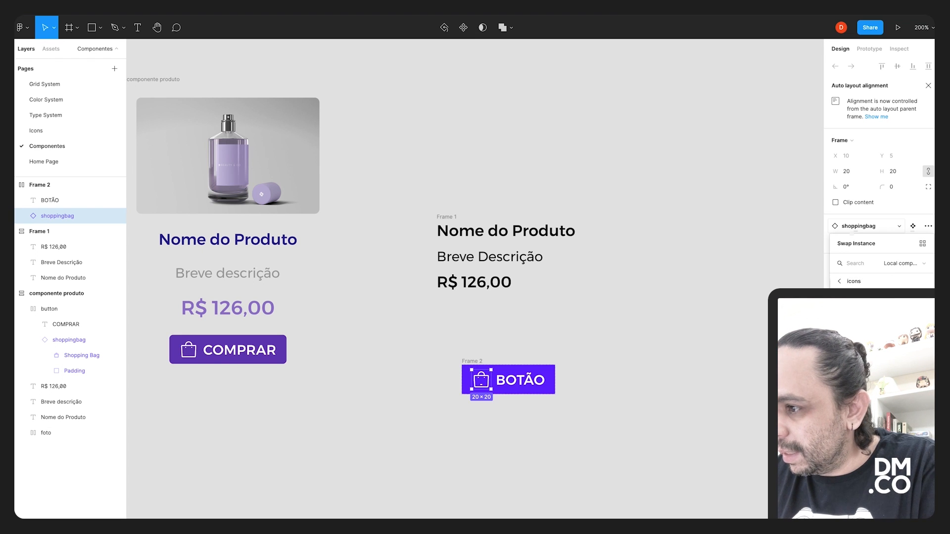
# Try swapping the shopping bag icon in the BOTÃO button for the Airplane and Speaker icons, and undo both swaps.
pyautogui.click(863, 298)
pyautogui.click(869, 228)
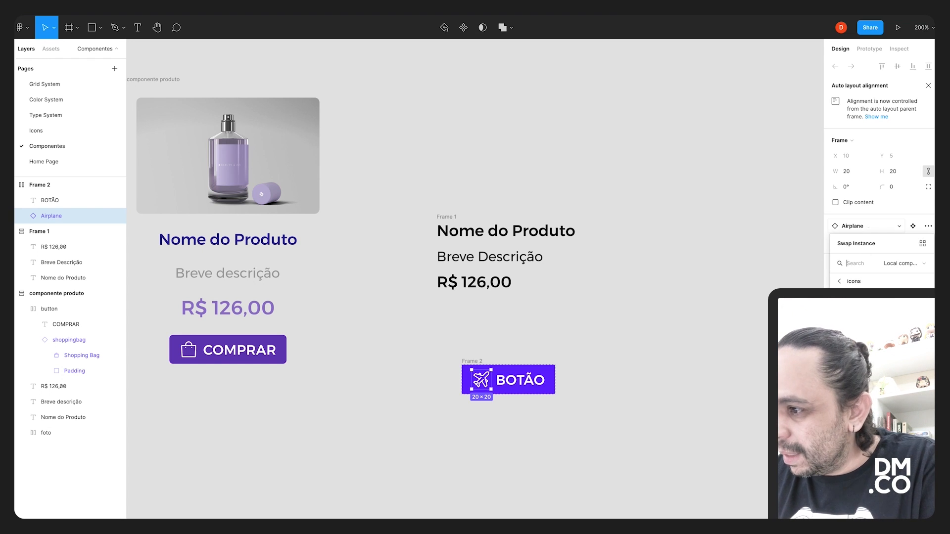
pyautogui.click(863, 330)
pyautogui.click(860, 228)
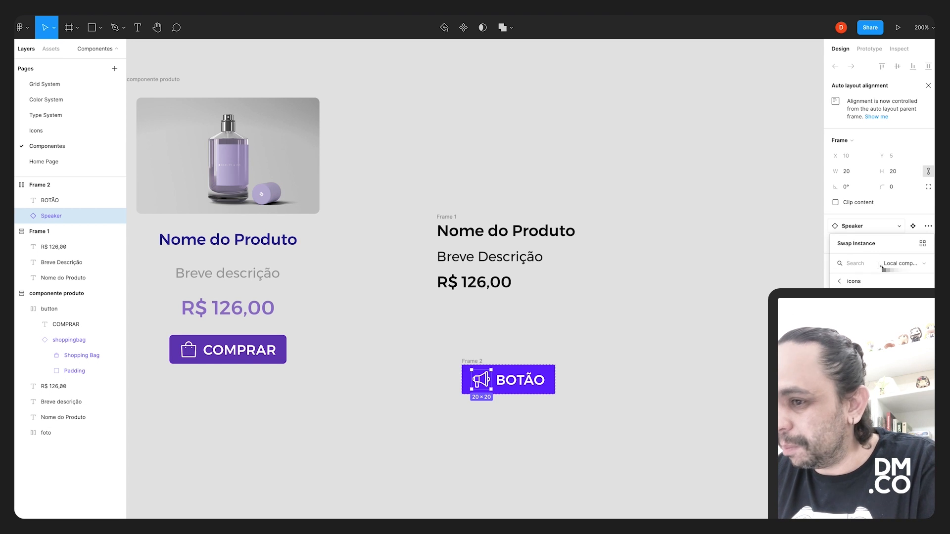
pyautogui.click(649, 308)
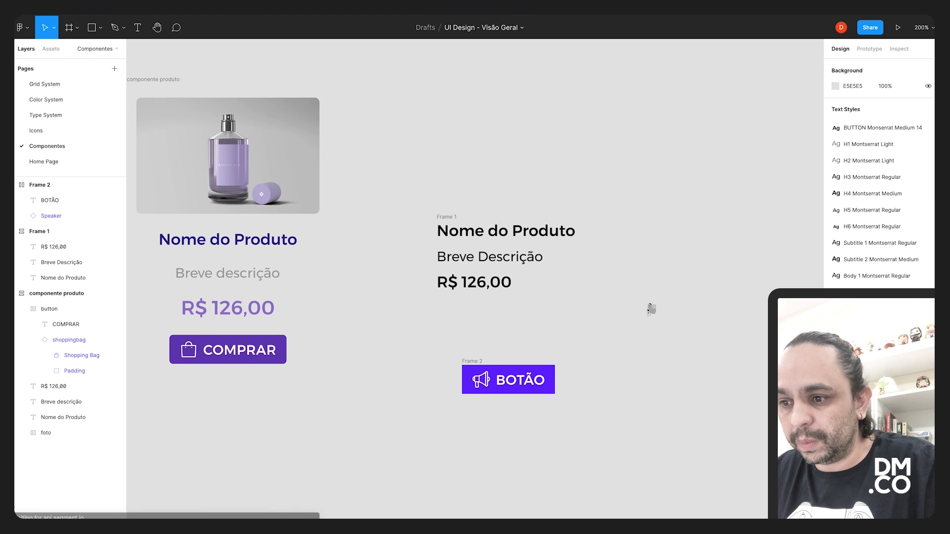
pyautogui.hotkey('ctrl', 'z')
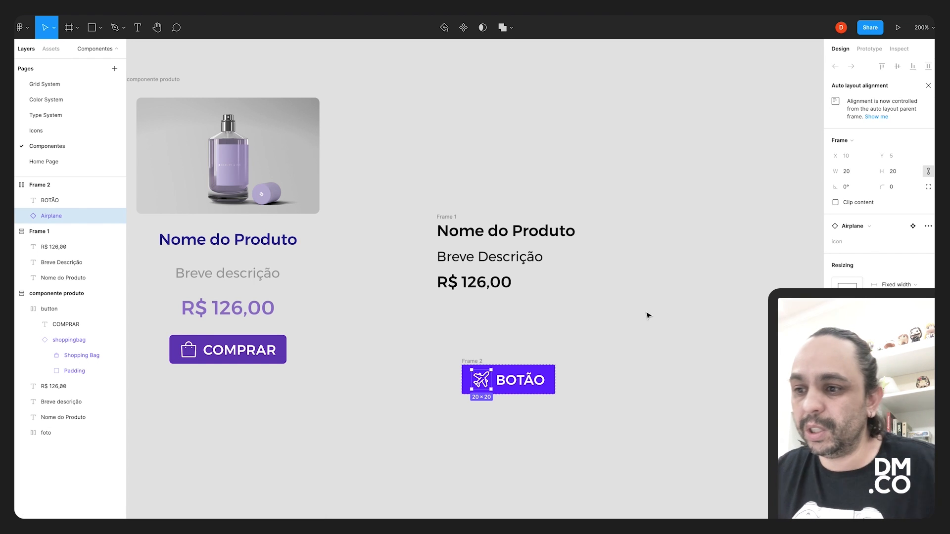
pyautogui.click(649, 315)
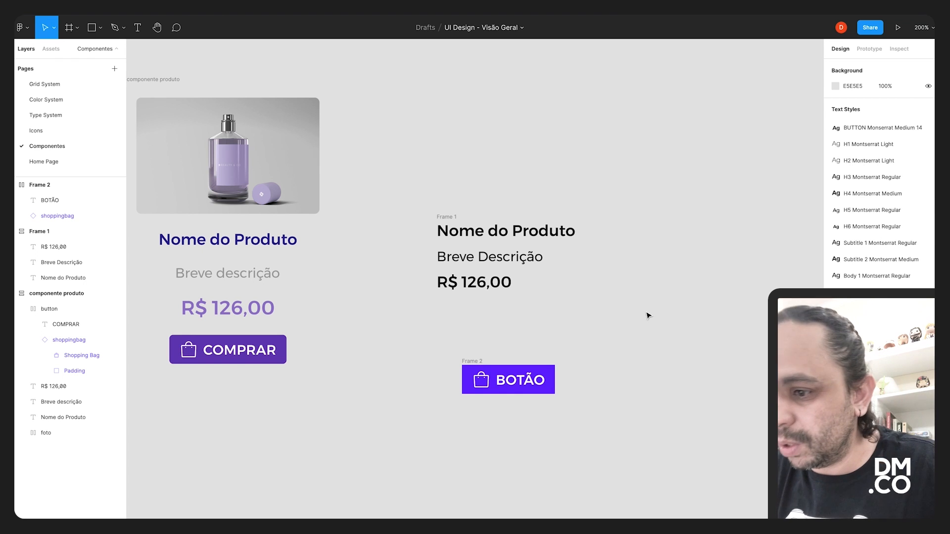
# Change the purple button's label from BOTÃO to COMPRAR and set the button frame's corner radius to 4.
pyautogui.click(530, 384)
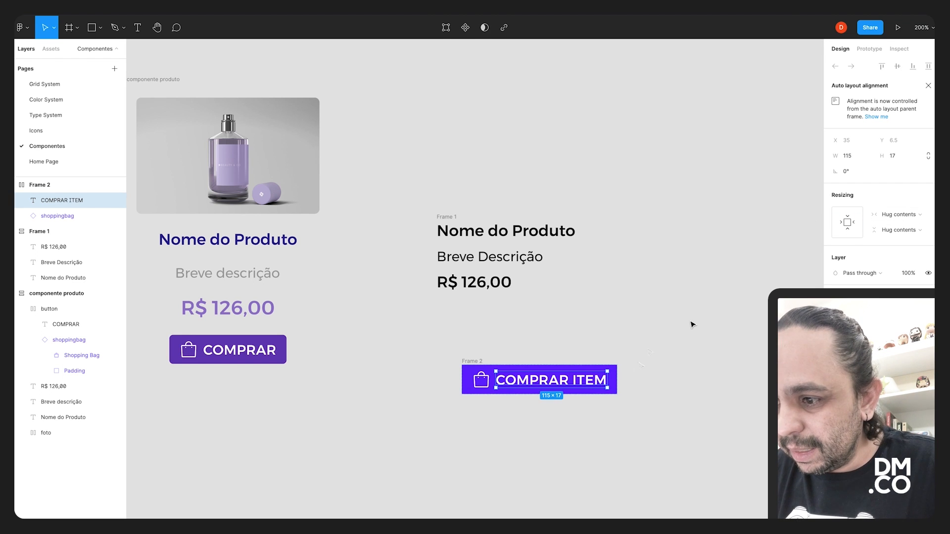
pyautogui.doubleClick(582, 382)
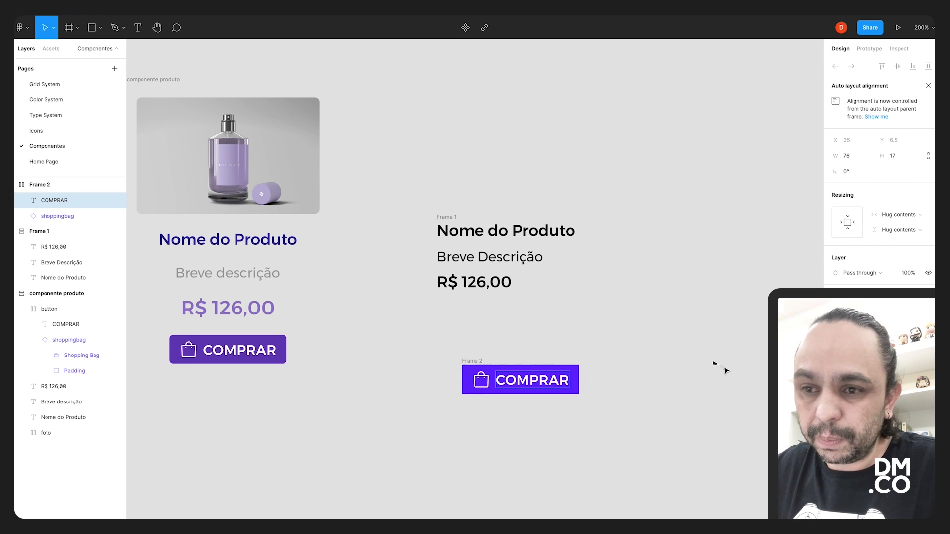
pyautogui.click(50, 186)
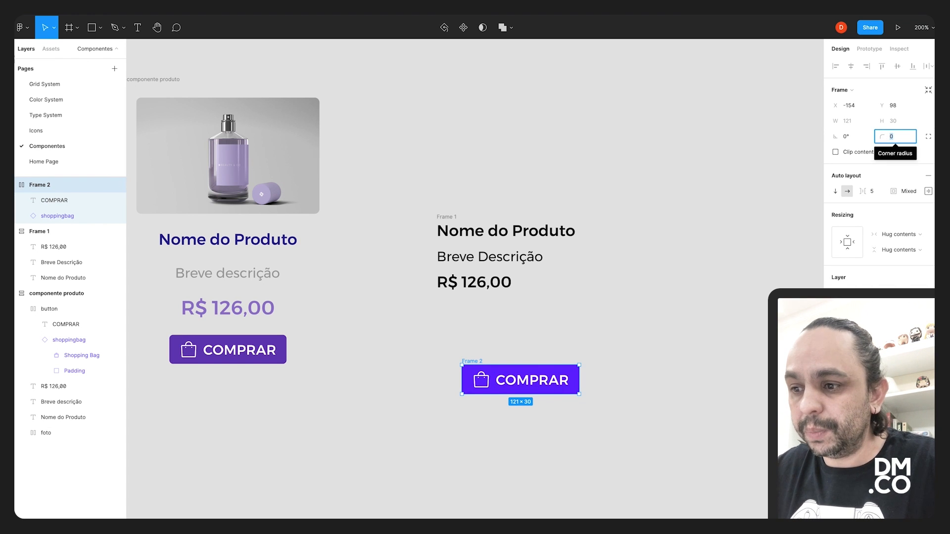
pyautogui.click(770, 236)
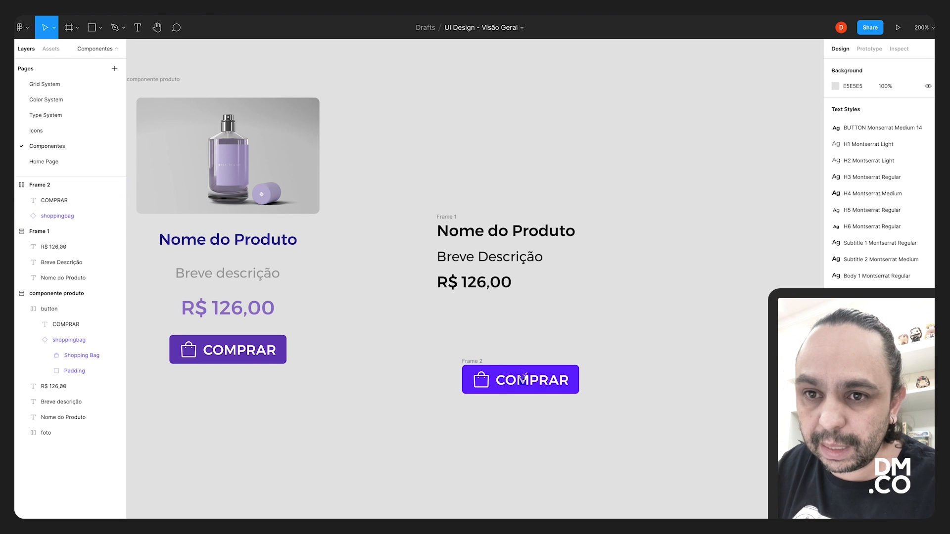
# Rename the button's frame as button and move it into Frame 1, below the price.
pyautogui.click(42, 186)
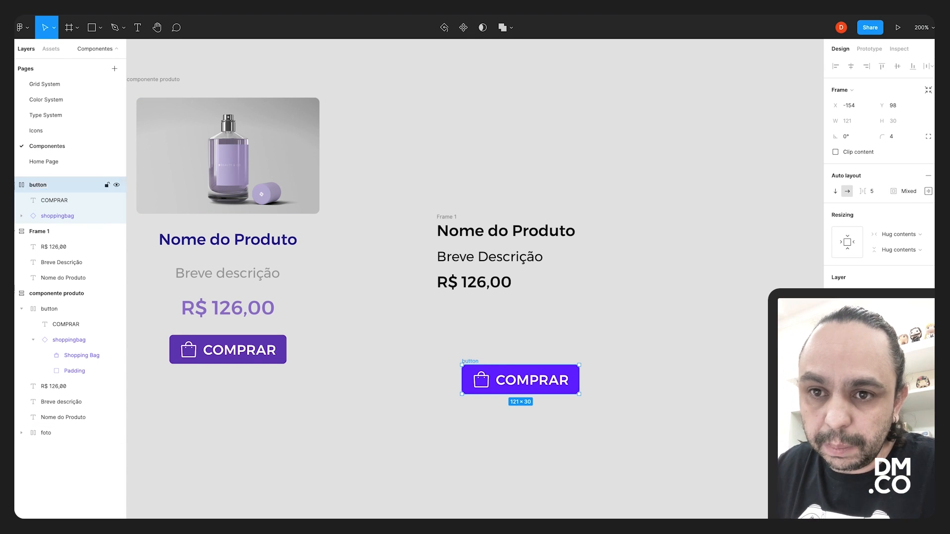
pyautogui.click(18, 187)
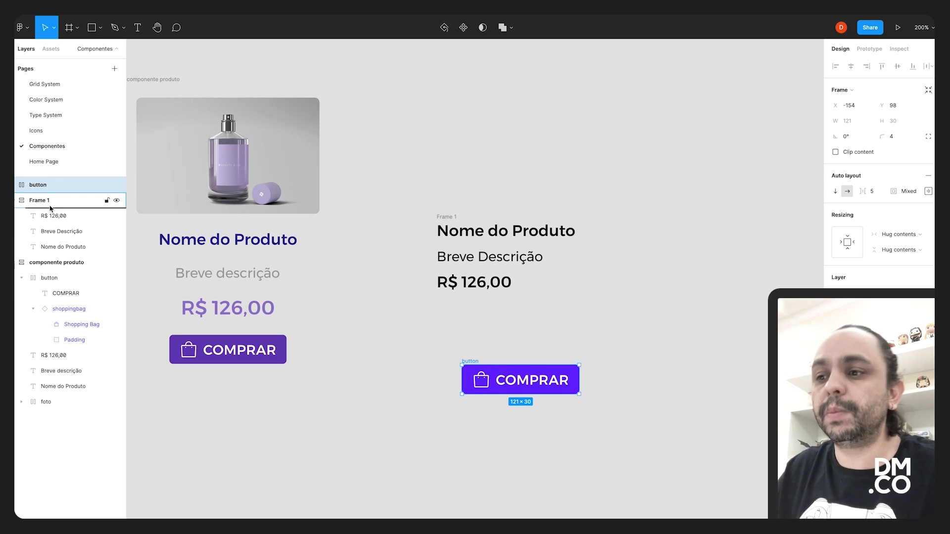
pyautogui.moveTo(50, 208); pyautogui.dragTo(50, 208)
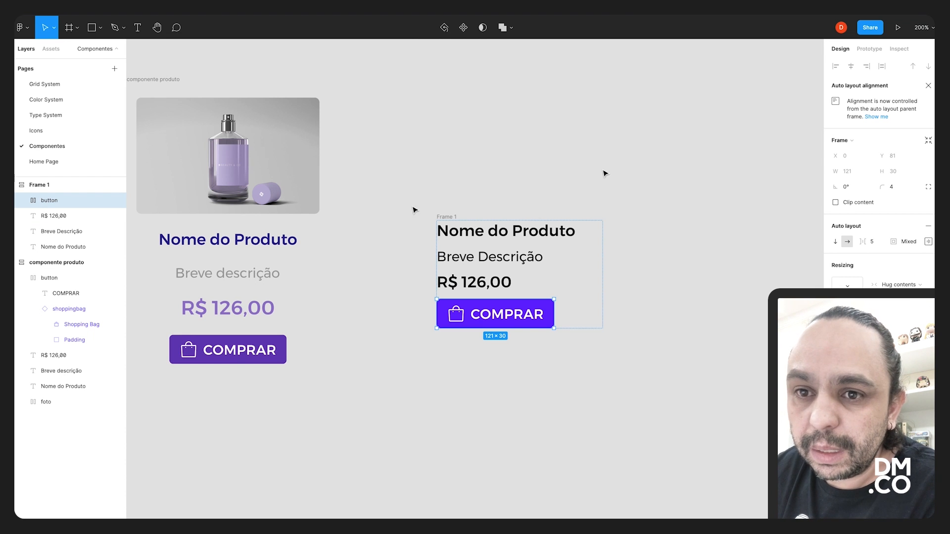
# Center the contents of Frame 1 in its auto layout and center-align the Breve Descrição text.
pyautogui.click(38, 186)
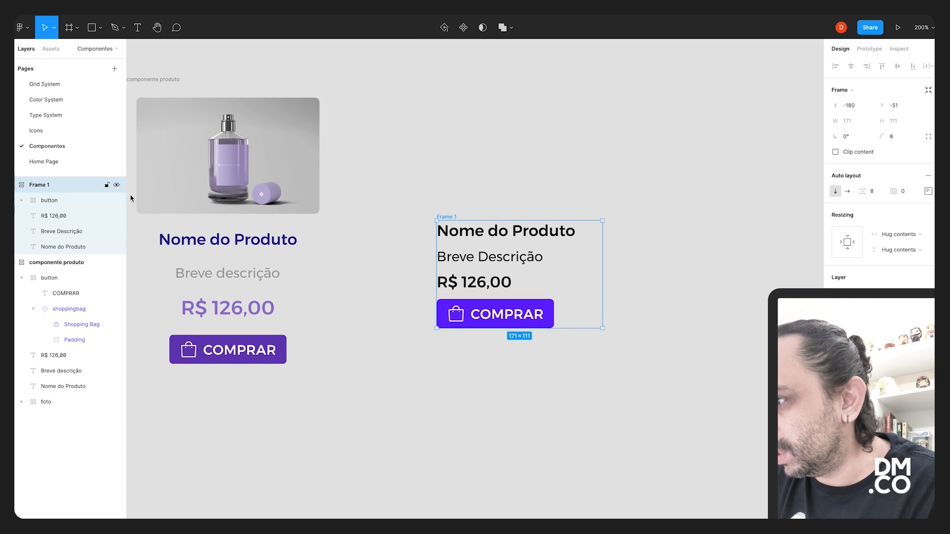
pyautogui.click(928, 190)
pyautogui.click(893, 232)
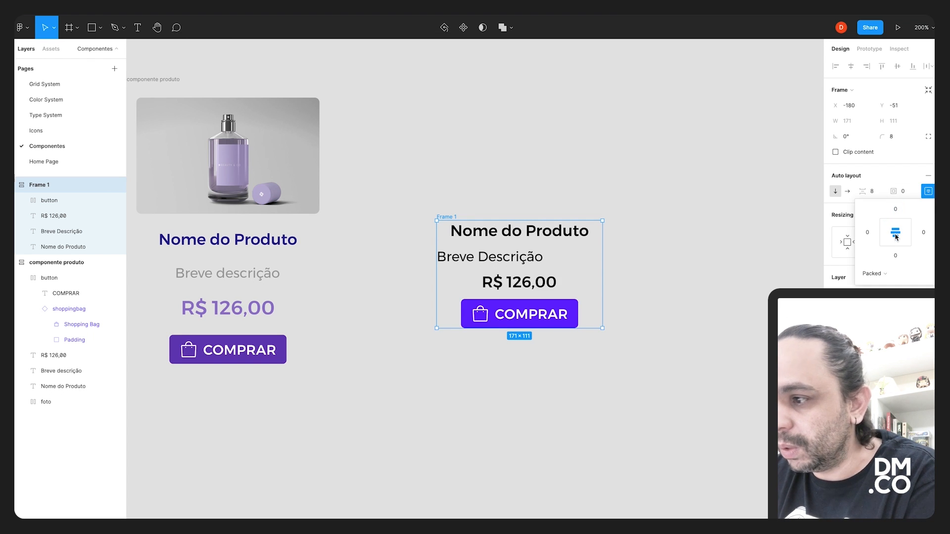
pyautogui.click(527, 258)
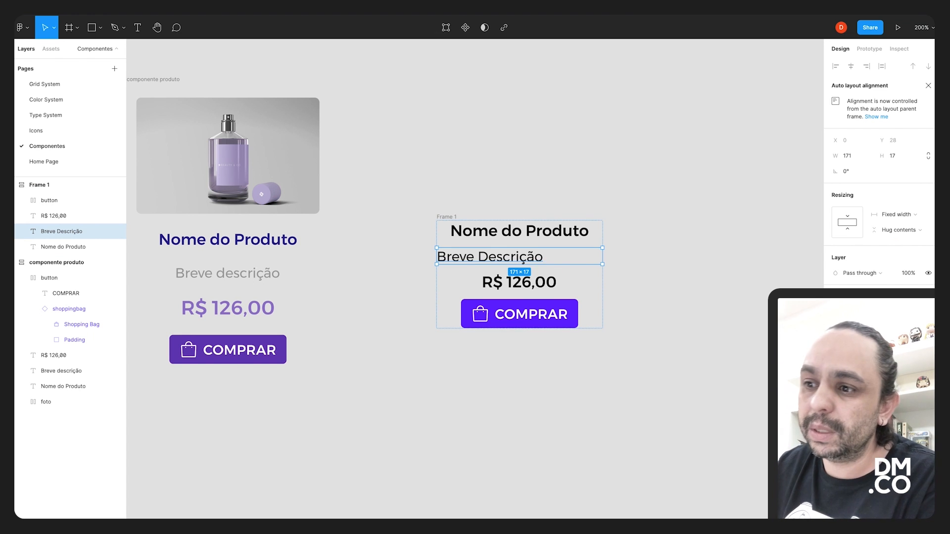
pyautogui.hotkey('ctrl', 'alt', 't')
pyautogui.click(644, 225)
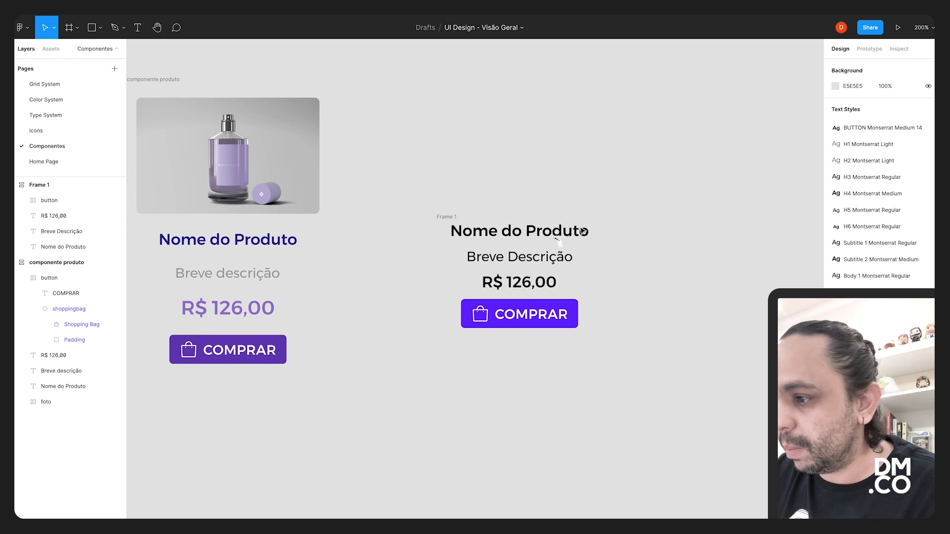
# Color the product name dark blue and the price light purple in Frame 1, matching the reference product card.
pyautogui.click(584, 231)
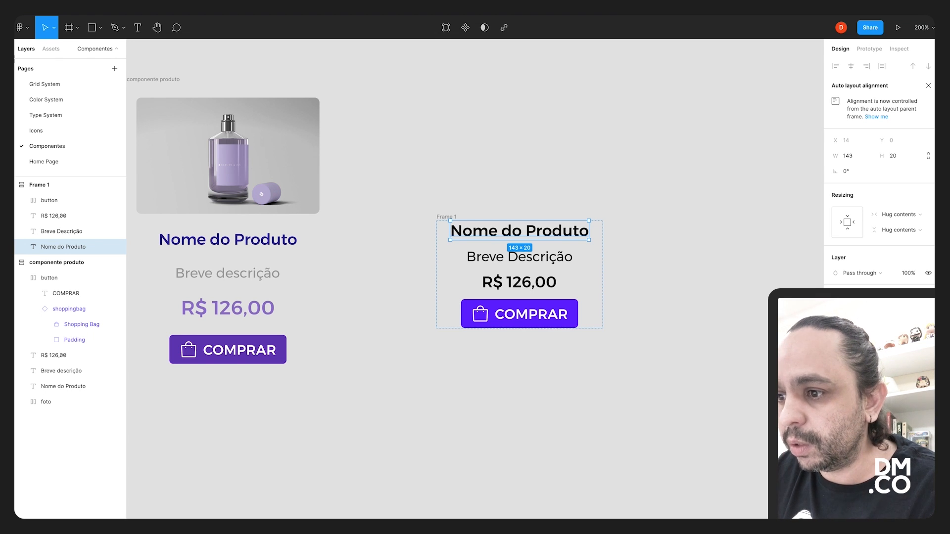
pyautogui.click(536, 283)
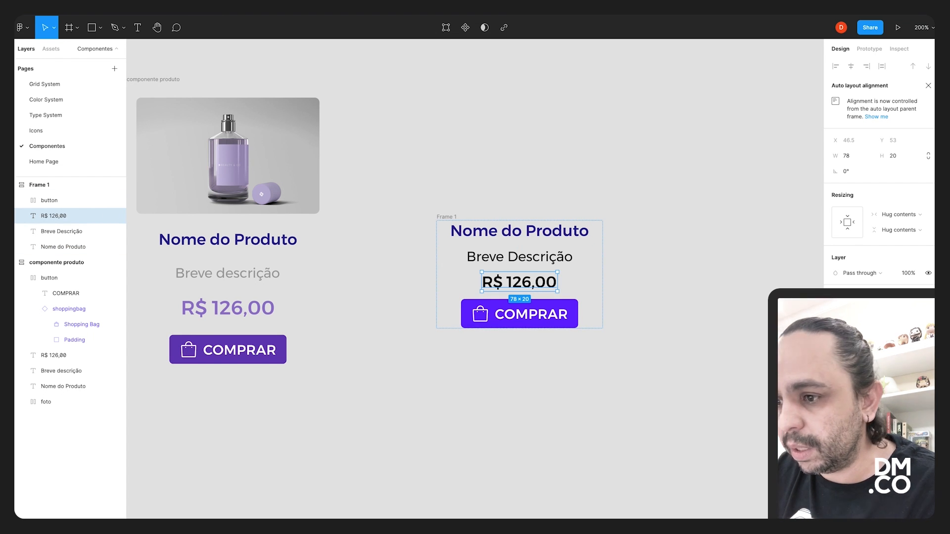
pyautogui.click(696, 294)
pyautogui.click(536, 288)
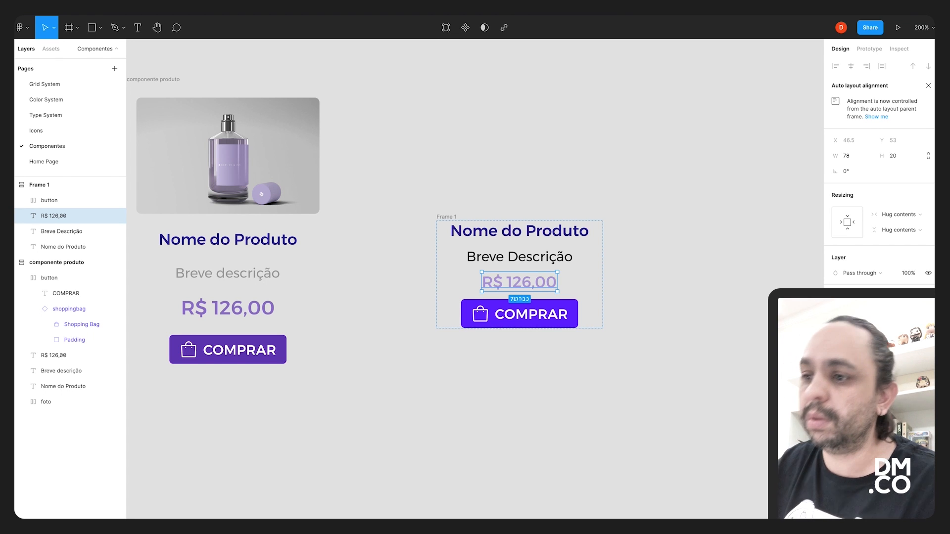
pyautogui.click(722, 315)
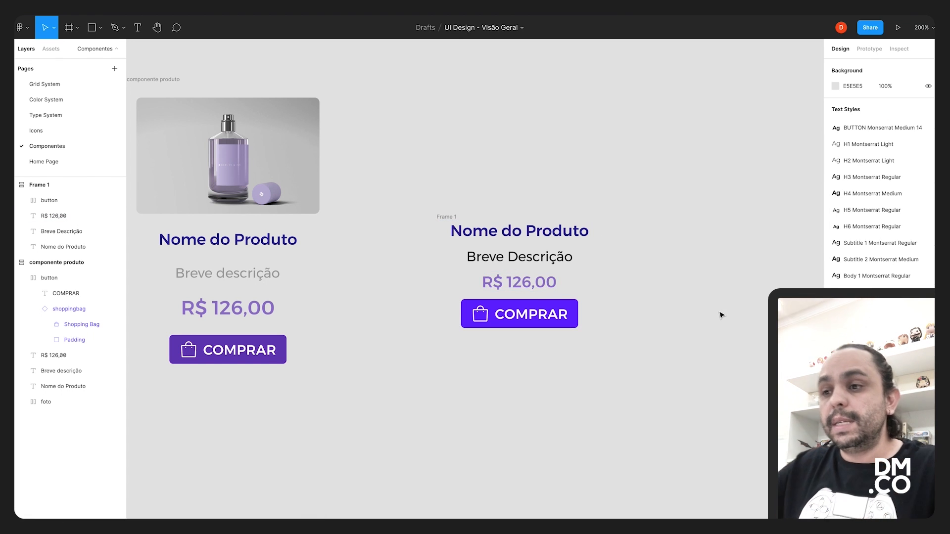
# Narrow the componente produto frame until its photo is about 179 wide.
pyautogui.moveTo(615, 200); pyautogui.dragTo(647, 252)
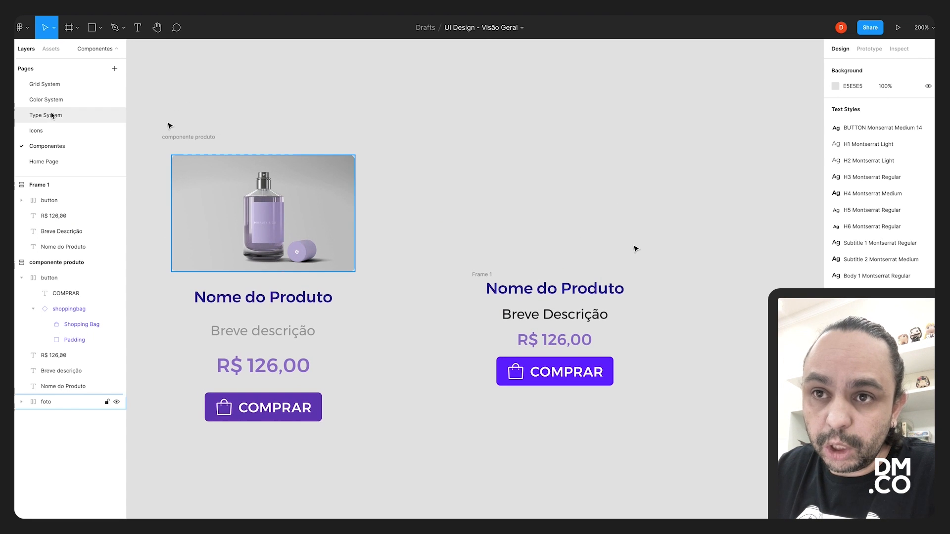
pyautogui.click(76, 31)
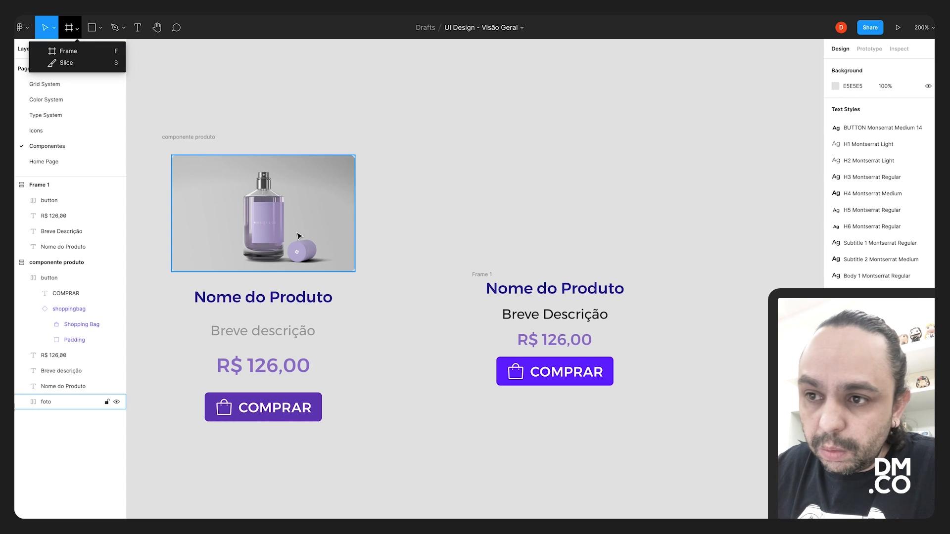
pyautogui.click(59, 263)
pyautogui.moveTo(365, 239)
pyautogui.mouseDown()
pyautogui.moveTo(475, 239)
pyautogui.moveTo(323, 240)
pyautogui.moveTo(414, 241)
pyautogui.moveTo(331, 242)
pyautogui.moveTo(399, 242)
pyautogui.moveTo(355, 243)
pyautogui.mouseUp()
pyautogui.click(474, 220)
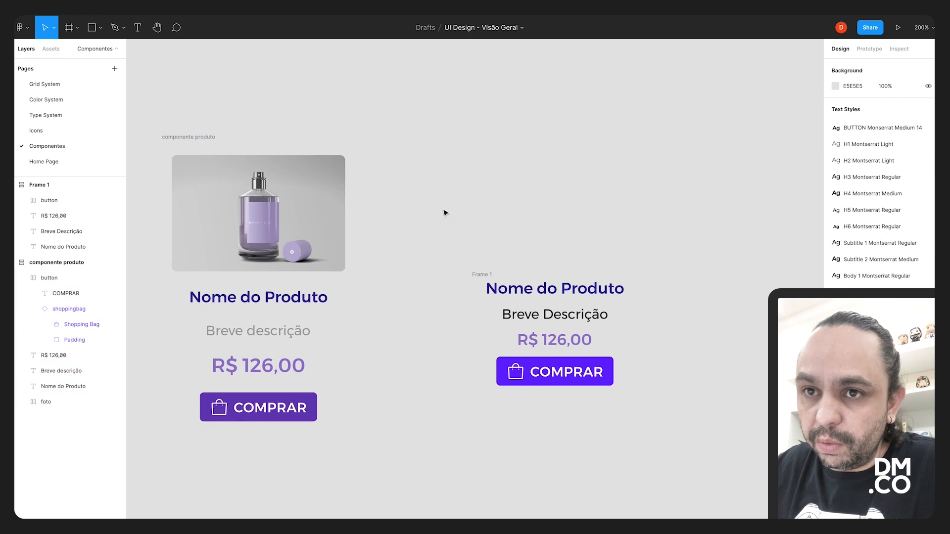
# Draw a new frame about 162 × 94 above the product text in Frame 1.
pyautogui.click(77, 27)
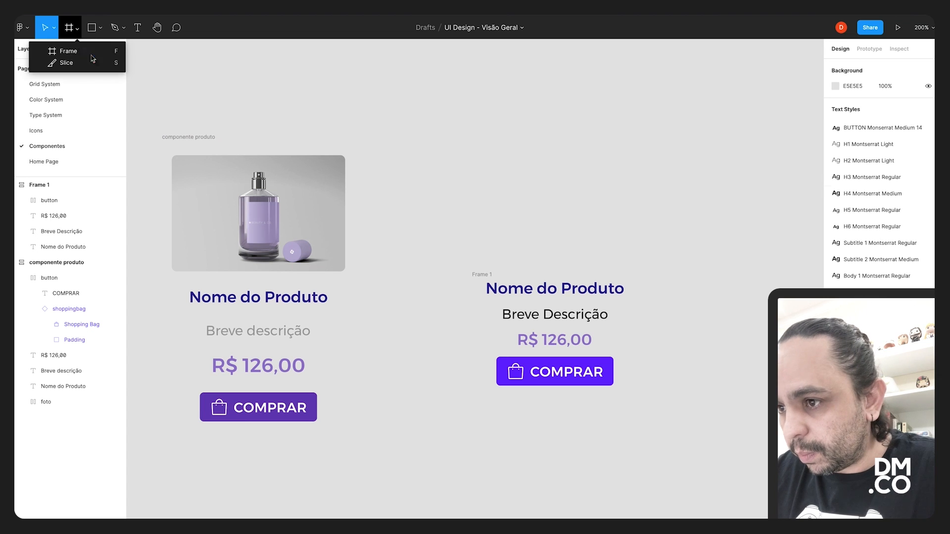
pyautogui.click(81, 52)
pyautogui.moveTo(459, 161)
pyautogui.mouseDown()
pyautogui.moveTo(581, 255)
pyautogui.moveTo(617, 253)
pyautogui.mouseUp()
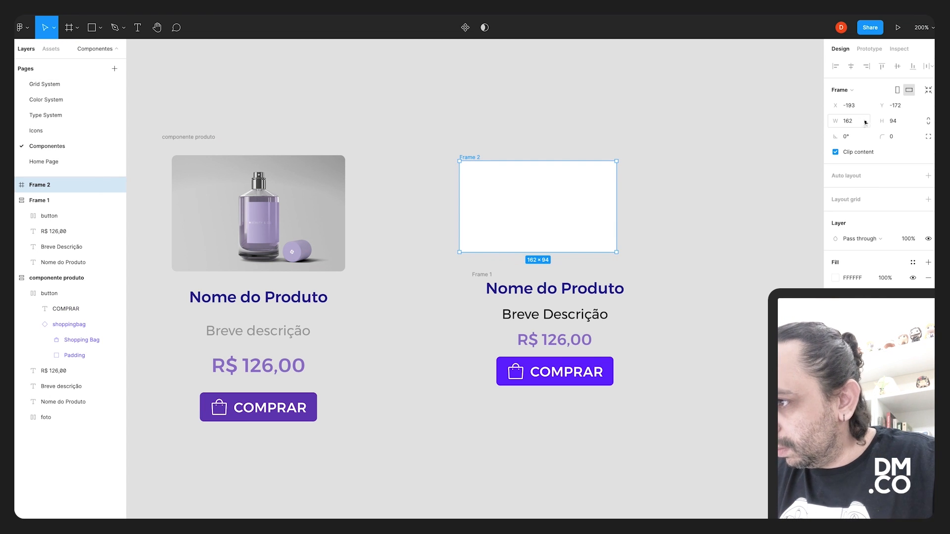
# Set the new frame's width to 200.
pyautogui.click(883, 105)
pyautogui.press('Tab')
pyautogui.write('200')
pyautogui.press('Tab')
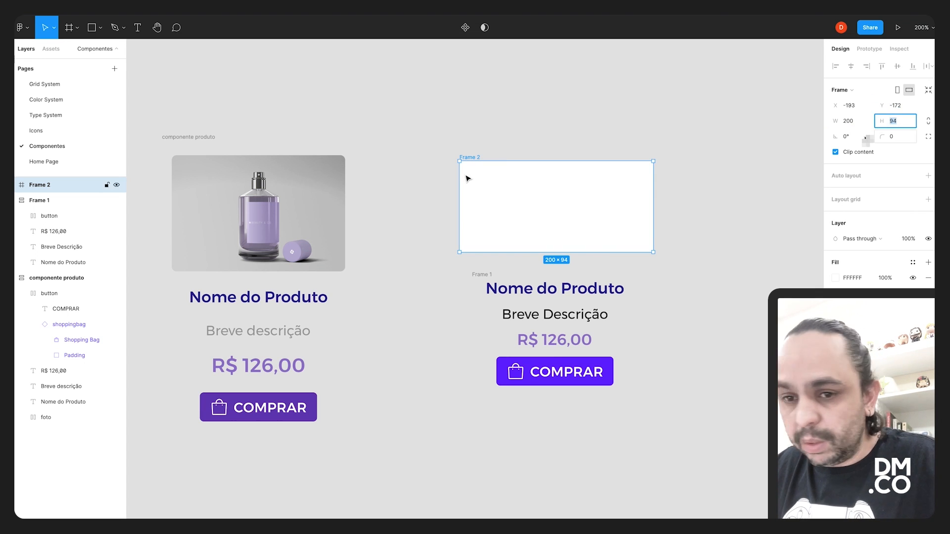
# Resize Frame 2 to 179 × 120 to match the reference photo, and move it so it is centered above the product text.
pyautogui.click(337, 194)
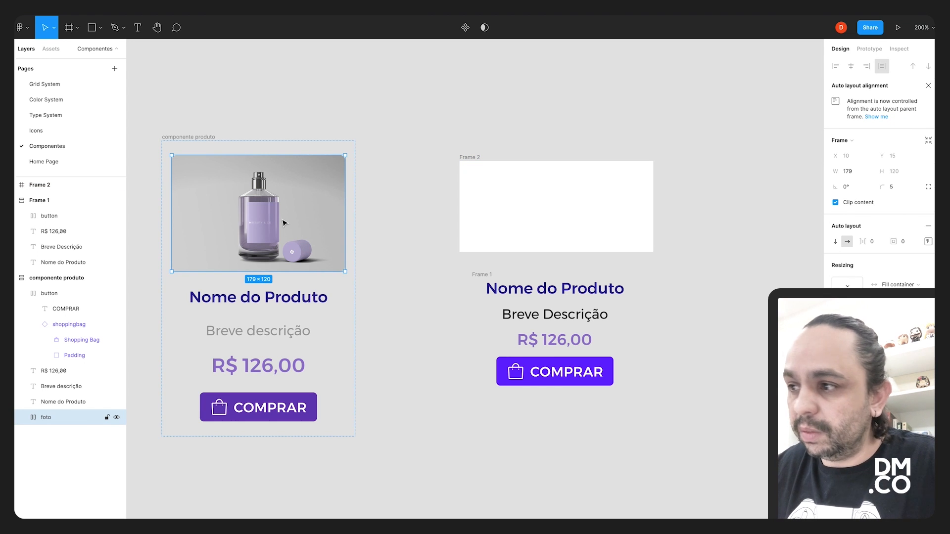
pyautogui.click(546, 218)
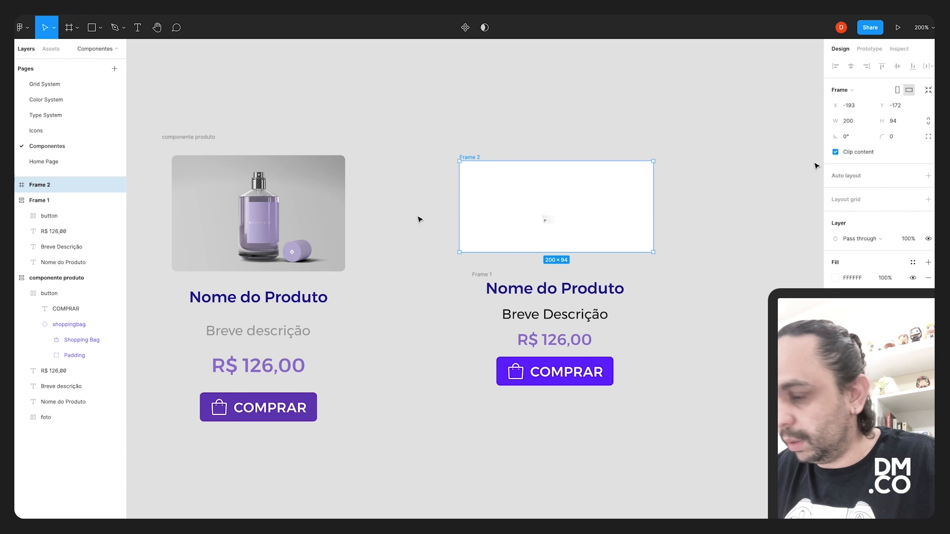
pyautogui.click(852, 122)
pyautogui.write('179')
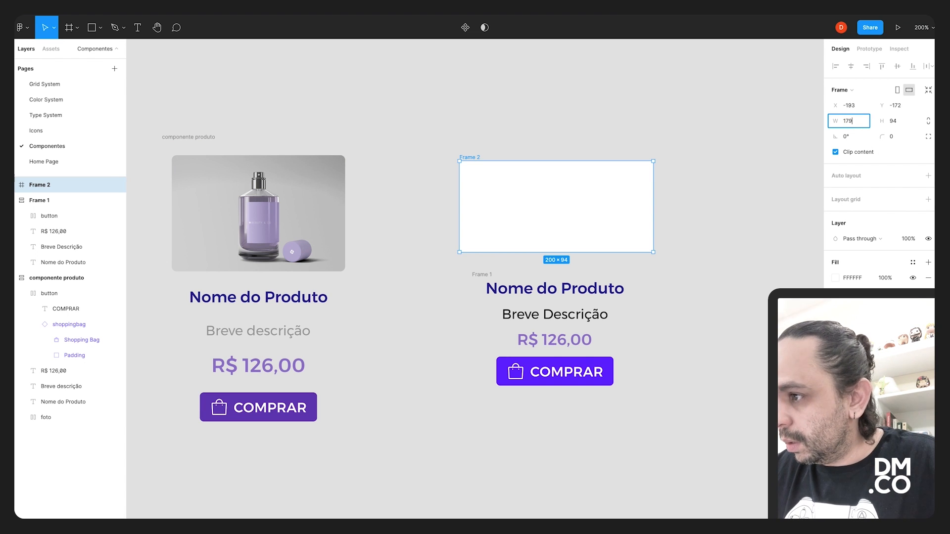
pyautogui.press('Return')
pyautogui.press('Tab')
pyautogui.write('120')
pyautogui.press('Return')
pyautogui.moveTo(580, 218); pyautogui.dragTo(587, 200)
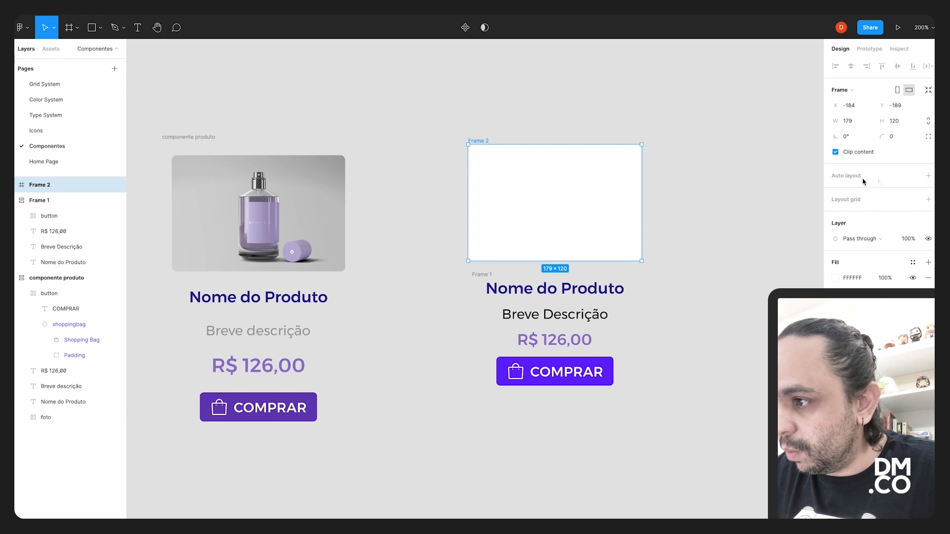
# Add auto layout to Frame 2 with item spacing 0 and padding 0, and move the frame slightly higher.
pyautogui.click(928, 176)
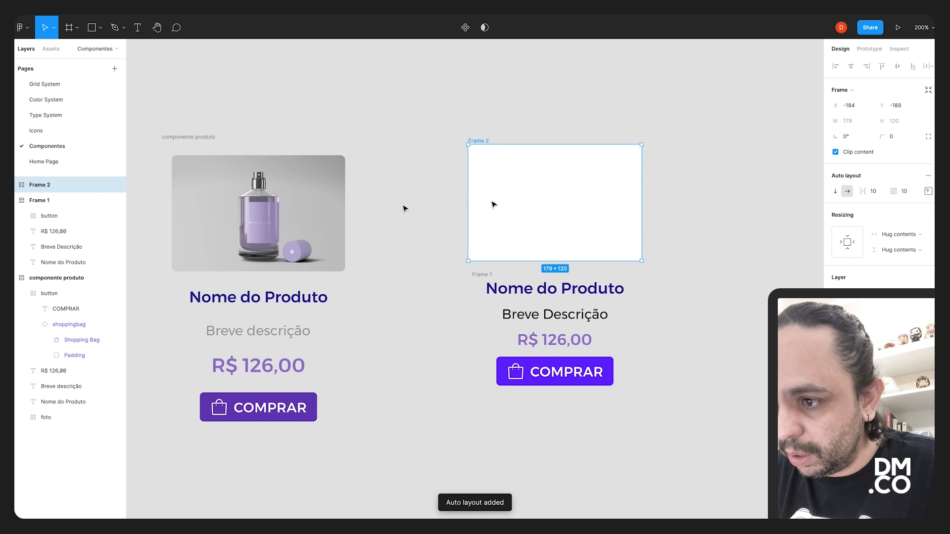
pyautogui.moveTo(500, 197); pyautogui.dragTo(513, 176)
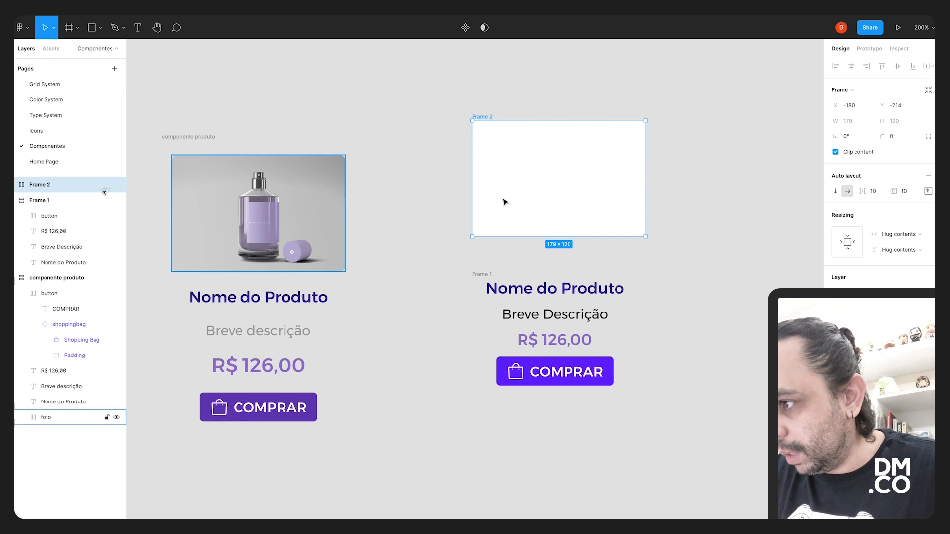
pyautogui.click(872, 192)
pyautogui.write('0')
pyautogui.press('Return')
pyautogui.click(901, 192)
pyautogui.write('0')
pyautogui.press('Return')
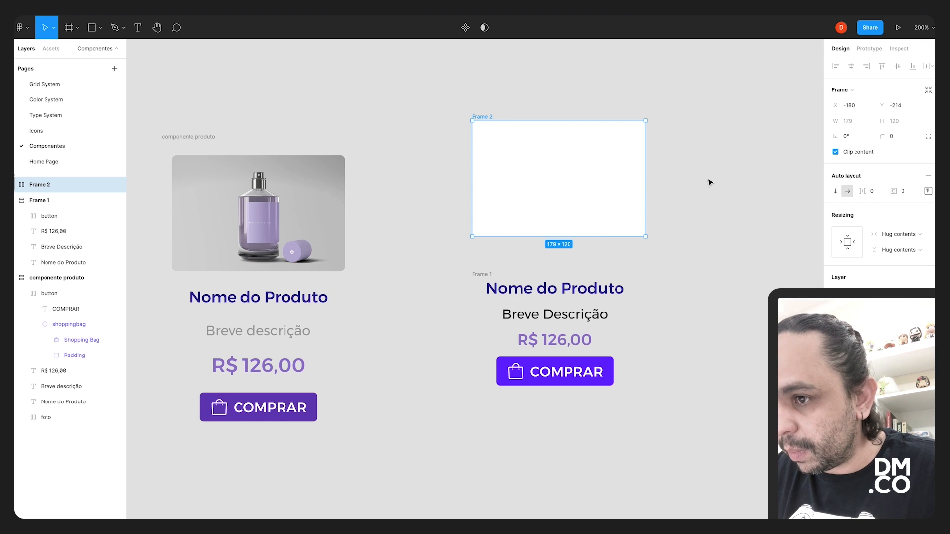
# Move Frame 2 slightly closer to the product text and set its corner radius to 4.
pyautogui.moveTo(549, 182); pyautogui.dragTo(547, 190)
pyautogui.click(895, 139)
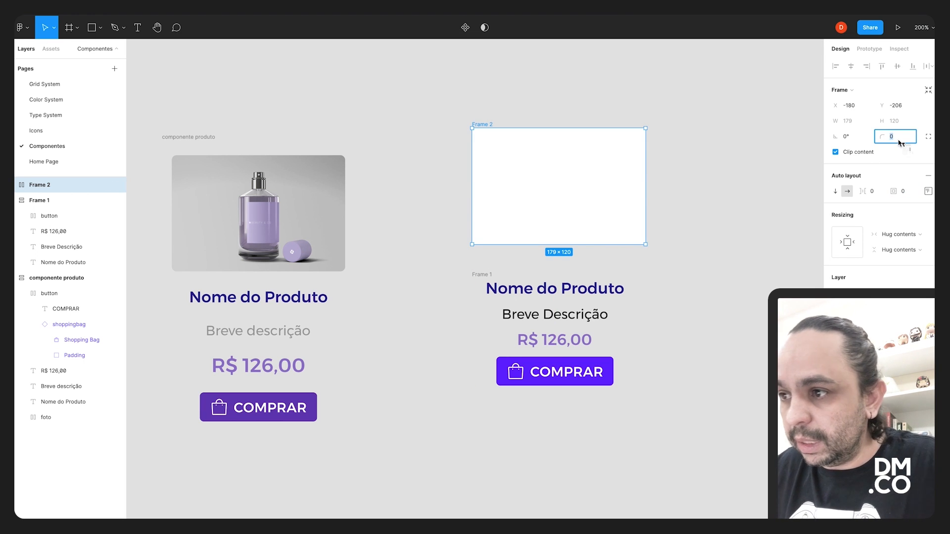
pyautogui.write('4')
pyautogui.click(765, 199)
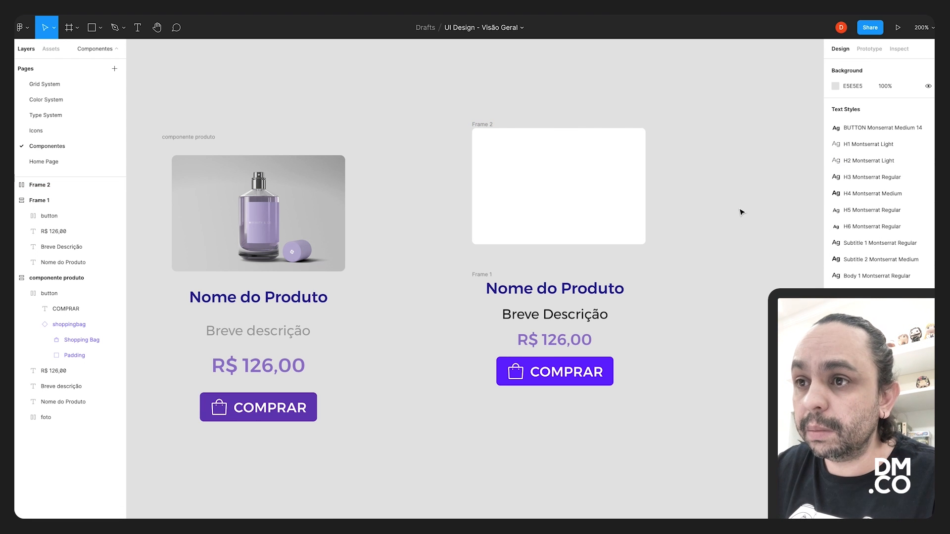
# Switch to Photoshop to copy the perfume photo, return to Figma, and paste it into Frame 2.
pyautogui.hotkey('ctrl', 'Up')
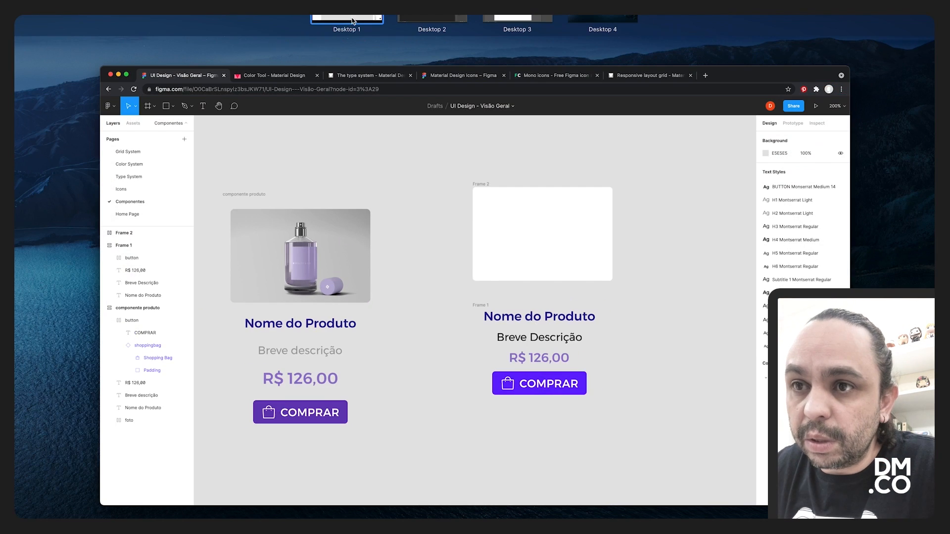
pyautogui.click(407, 30)
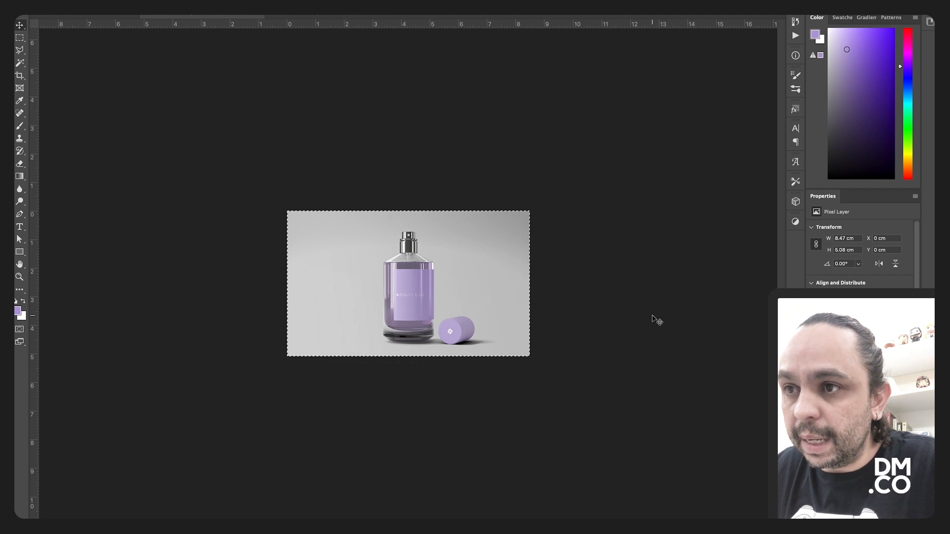
pyautogui.hotkey('ctrl', 'Up')
pyautogui.click(364, 32)
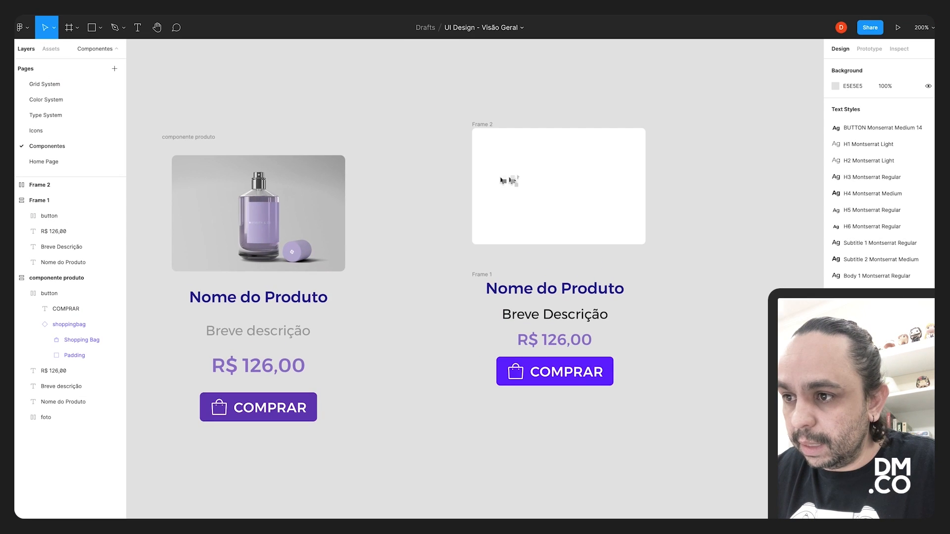
pyautogui.click(515, 144)
pyautogui.press('super+v')
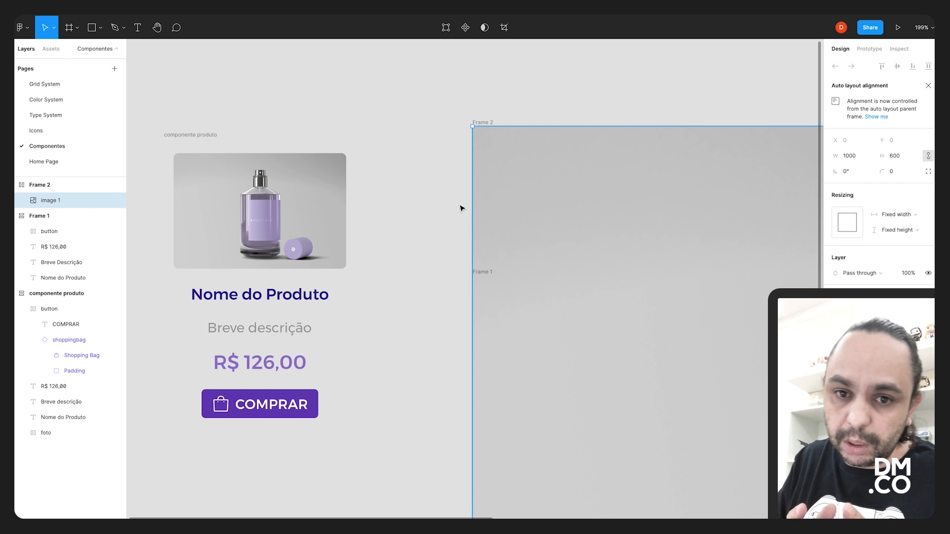
# Resize the pasted perfume image proportionally, trying a width of 200 before settling on 179.
pyautogui.scroll(1, 536, 69)
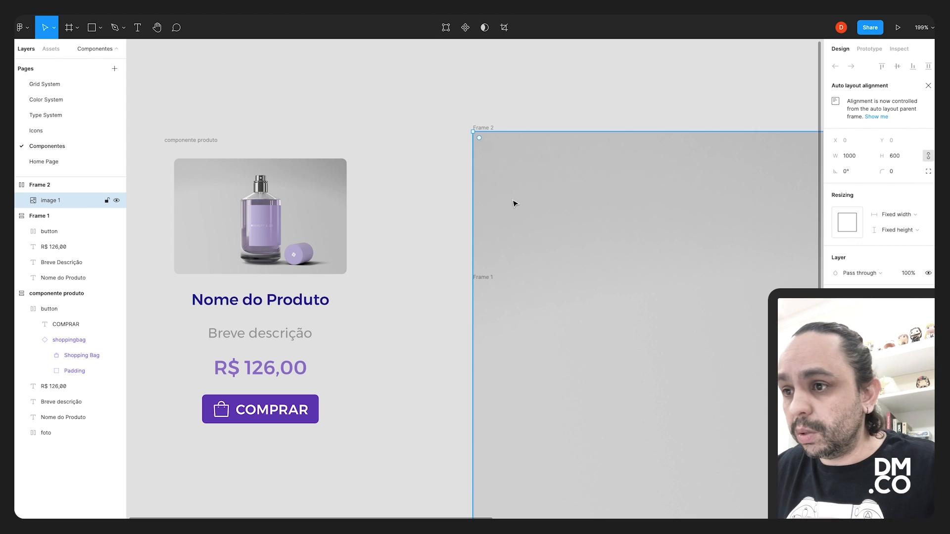
pyautogui.click(861, 158)
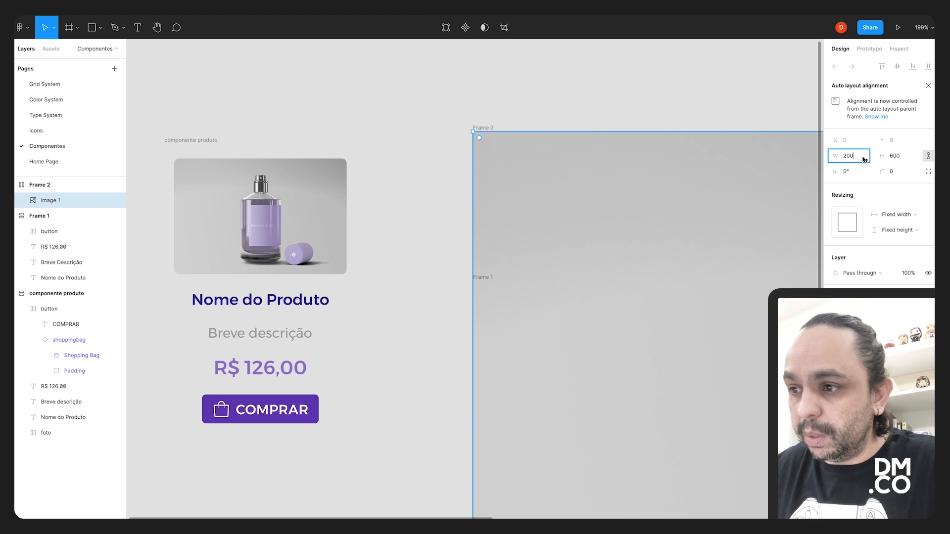
pyautogui.press('Return')
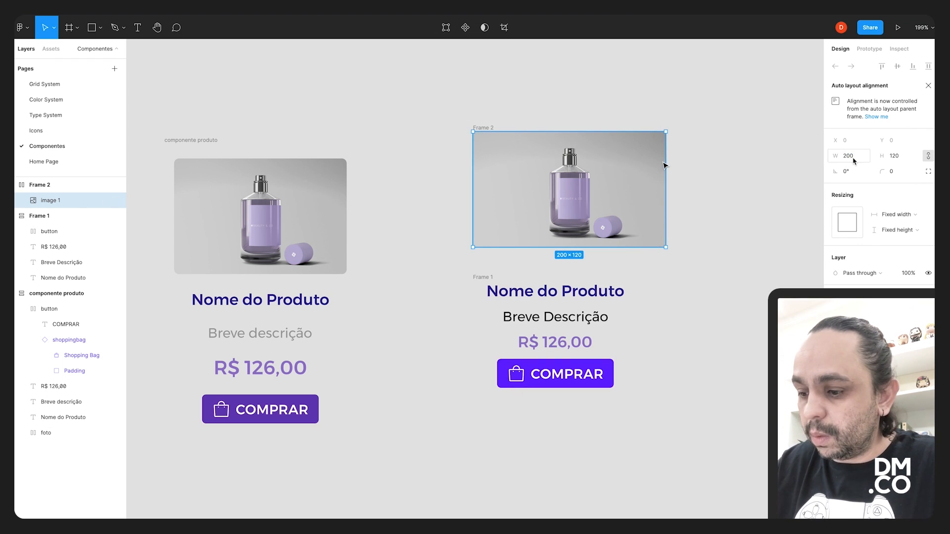
pyautogui.write('179')
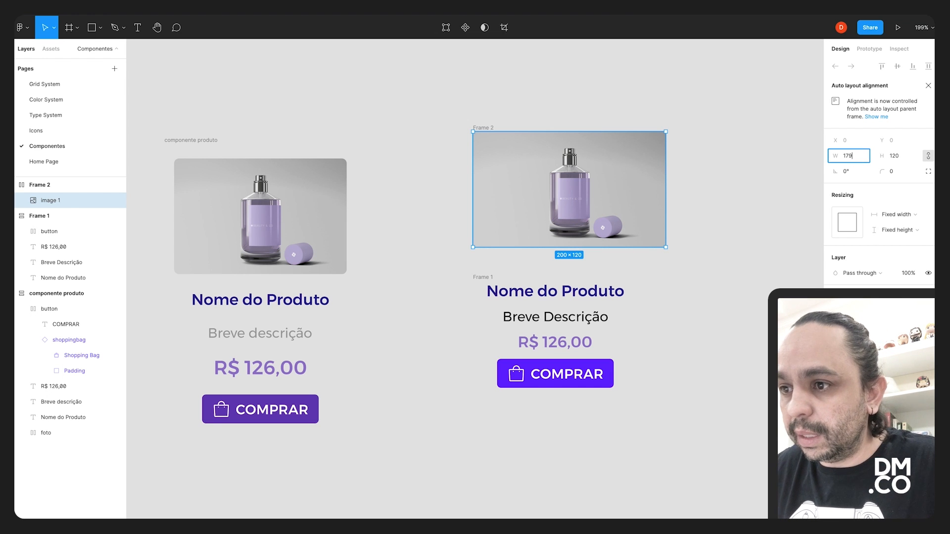
pyautogui.press('Return')
pyautogui.click(686, 193)
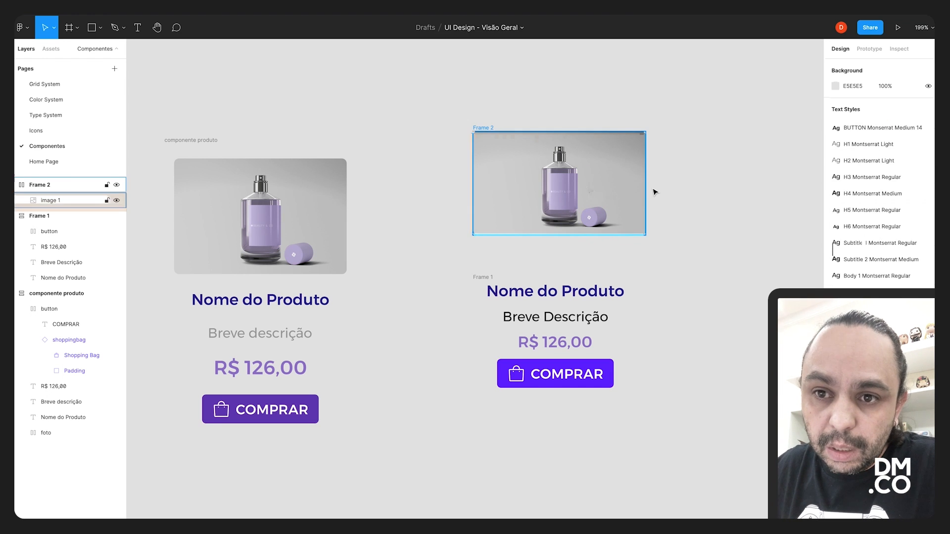
# Rename Frame 2 as imagem and move it down closer to the product text.
pyautogui.click(21, 187)
pyautogui.doubleClick(20, 187)
pyautogui.write('imagem')
pyautogui.press('Return')
pyautogui.moveTo(517, 151); pyautogui.dragTo(543, 179)
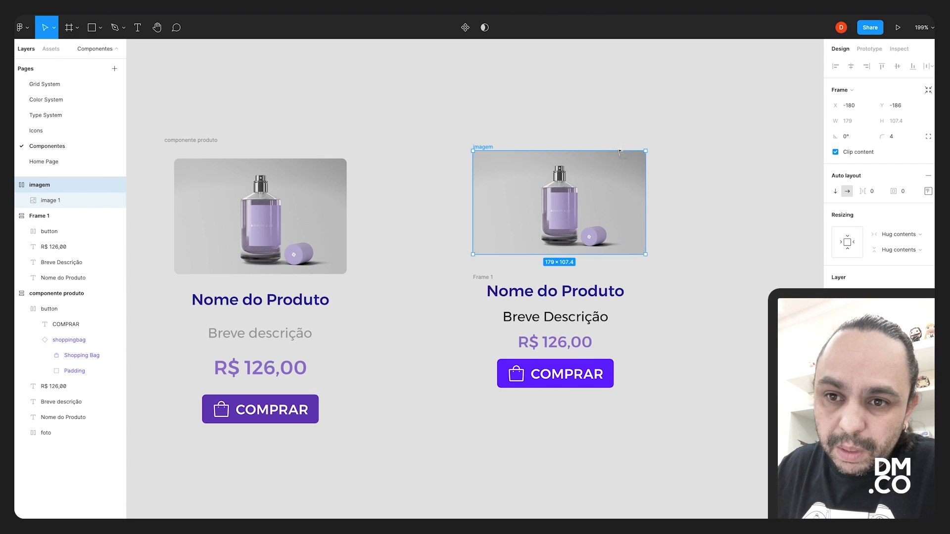
# Nest the imagem frame inside Frame 1 and place it above the product name.
pyautogui.click(14, 185)
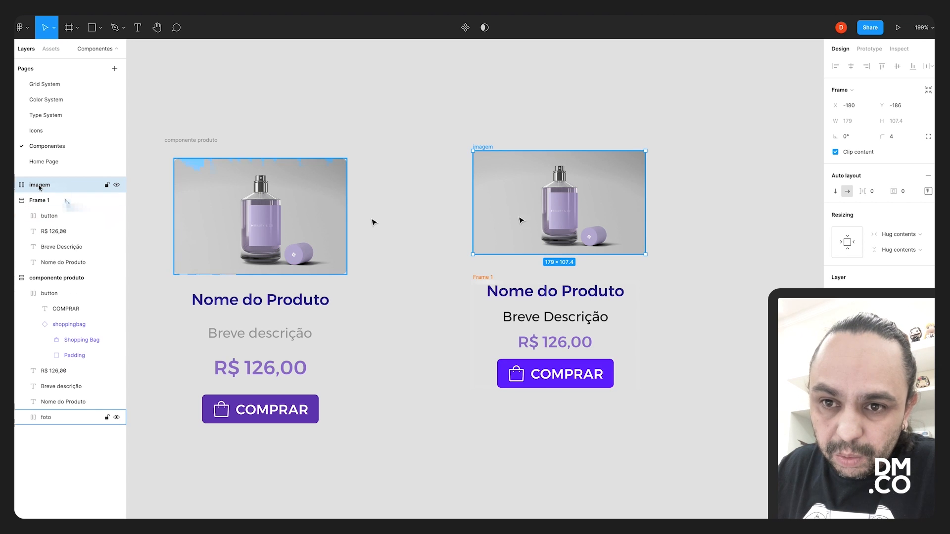
pyautogui.moveTo(30, 186); pyautogui.dragTo(44, 210)
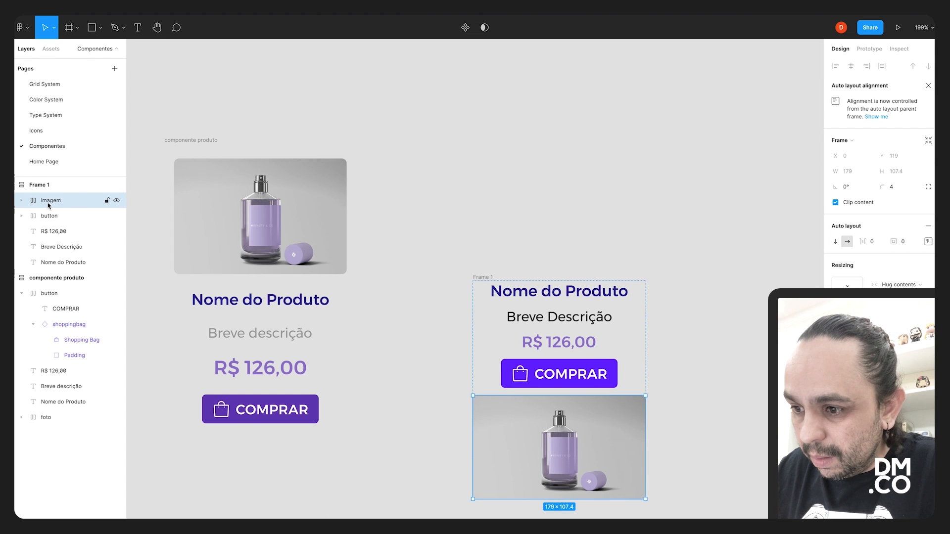
pyautogui.moveTo(523, 423); pyautogui.dragTo(515, 323)
pyautogui.press('Escape')
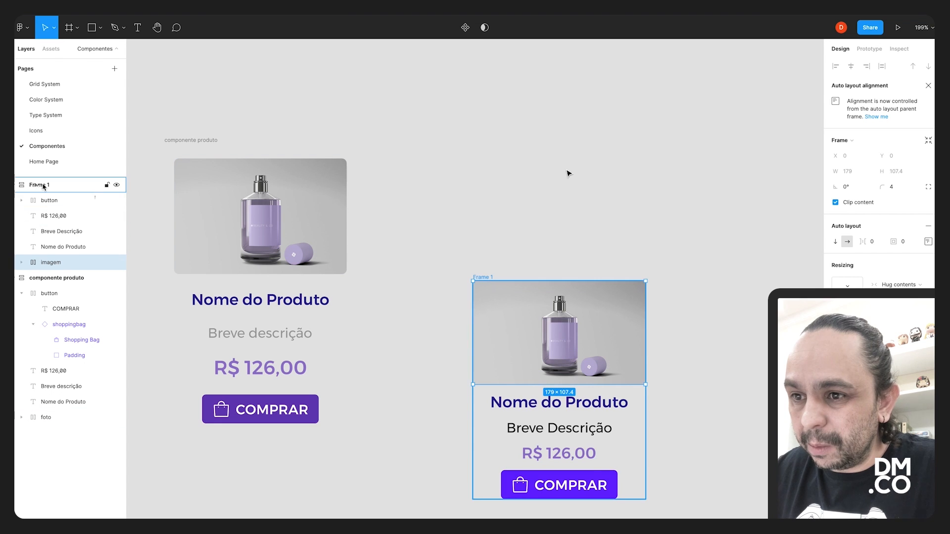
# Move Frame 1 up beside the reference card and rename it as componente produto.
pyautogui.moveTo(497, 319); pyautogui.dragTo(475, 213)
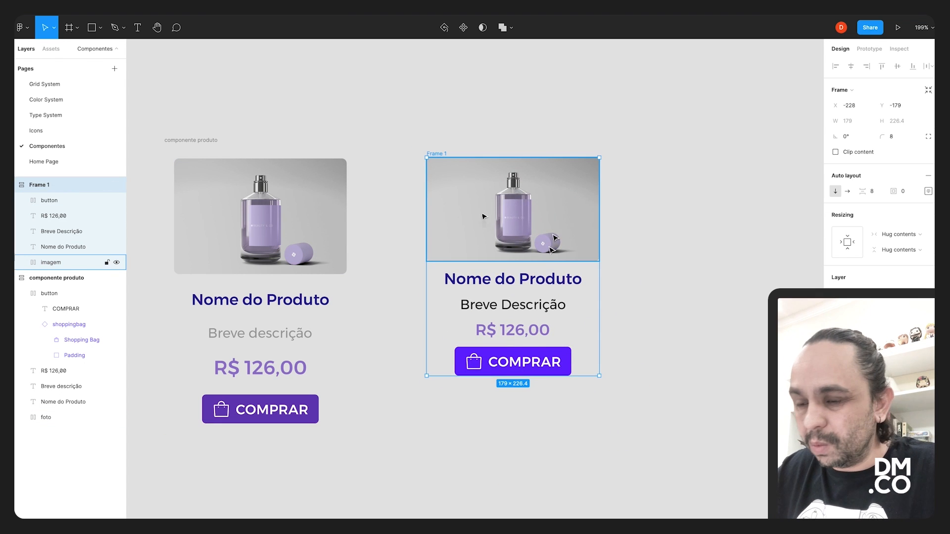
pyautogui.moveTo(562, 207); pyautogui.dragTo(577, 207)
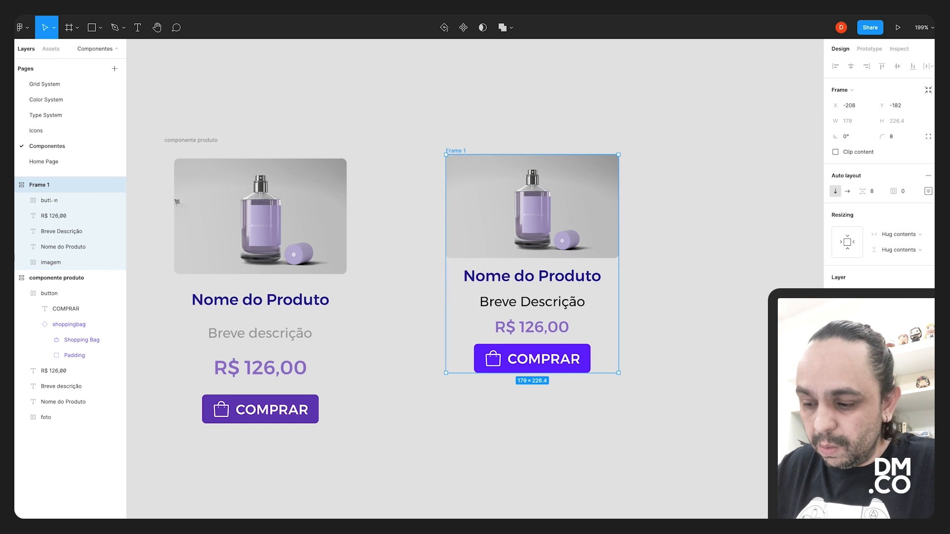
pyautogui.doubleClick(39, 186)
pyautogui.write('componente')
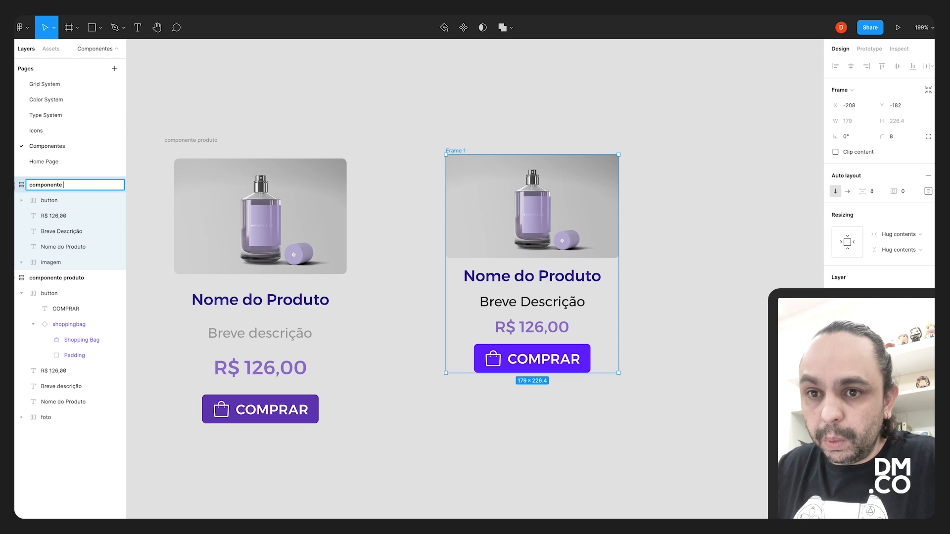
pyautogui.write(' produto')
pyautogui.press('Return')
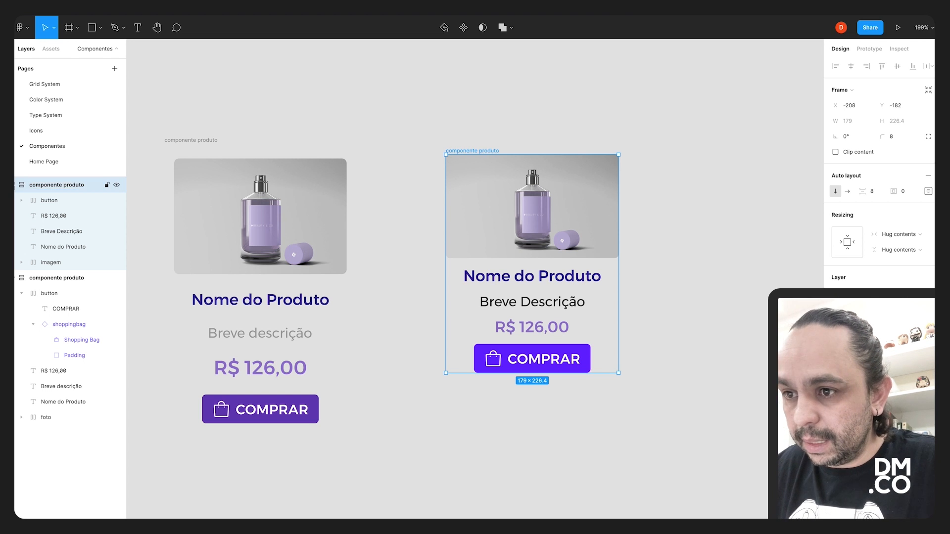
# Reposition the new product card beside the reference, and try an auto layout padding of 20 before settling on 10.
pyautogui.moveTo(589, 195); pyautogui.dragTo(471, 210)
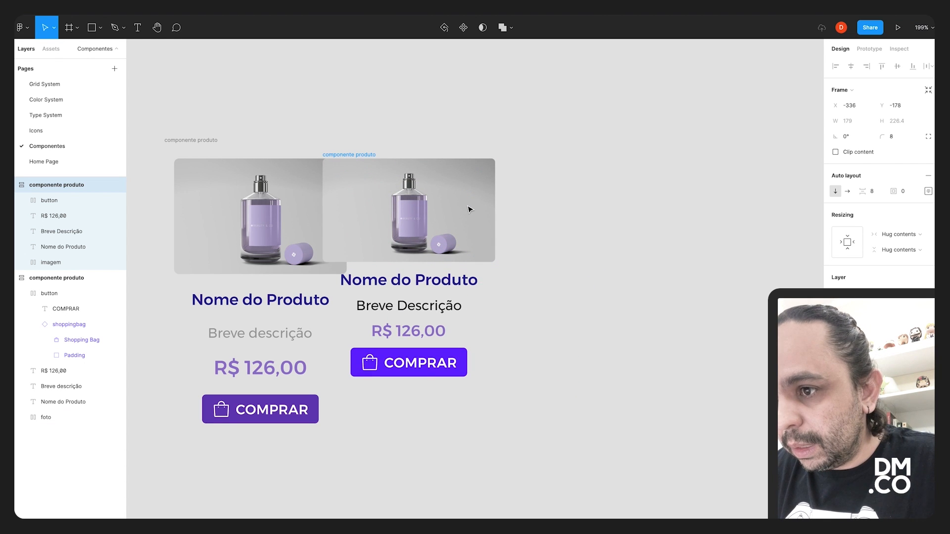
pyautogui.moveTo(470, 209); pyautogui.dragTo(583, 210)
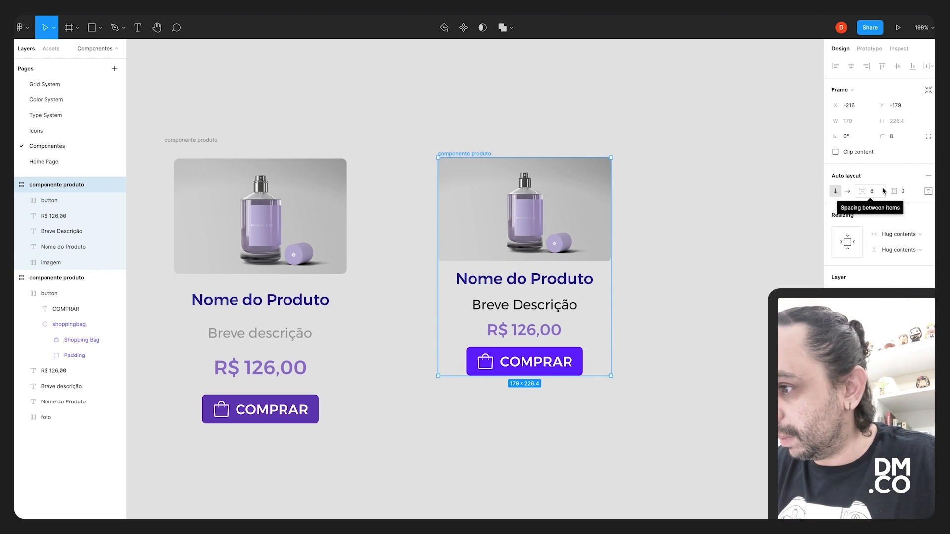
pyautogui.click(898, 192)
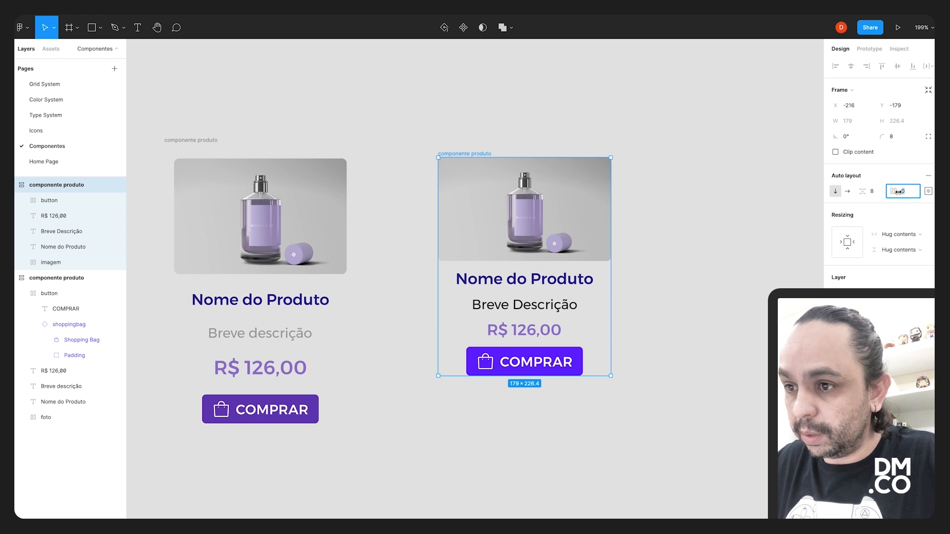
pyautogui.write('20')
pyautogui.press('Return')
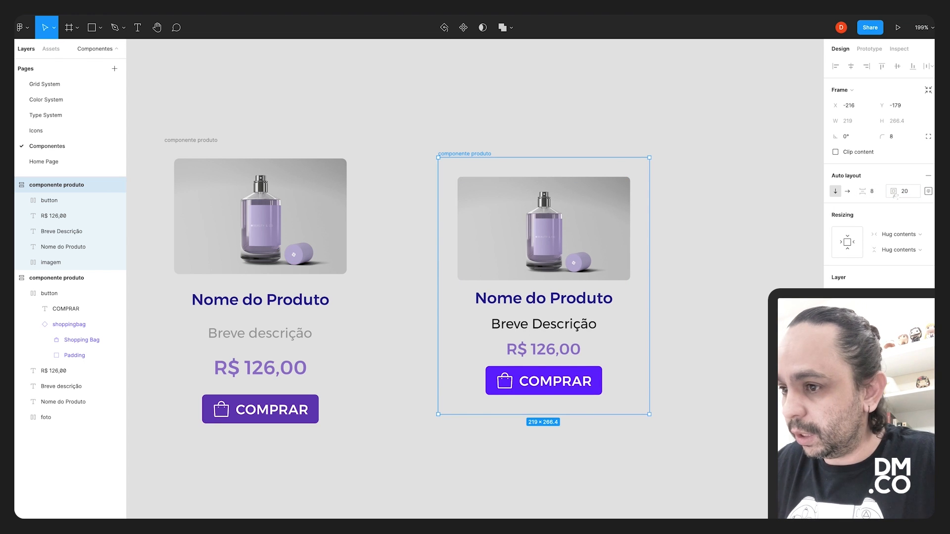
pyautogui.write('10')
pyautogui.press('Return')
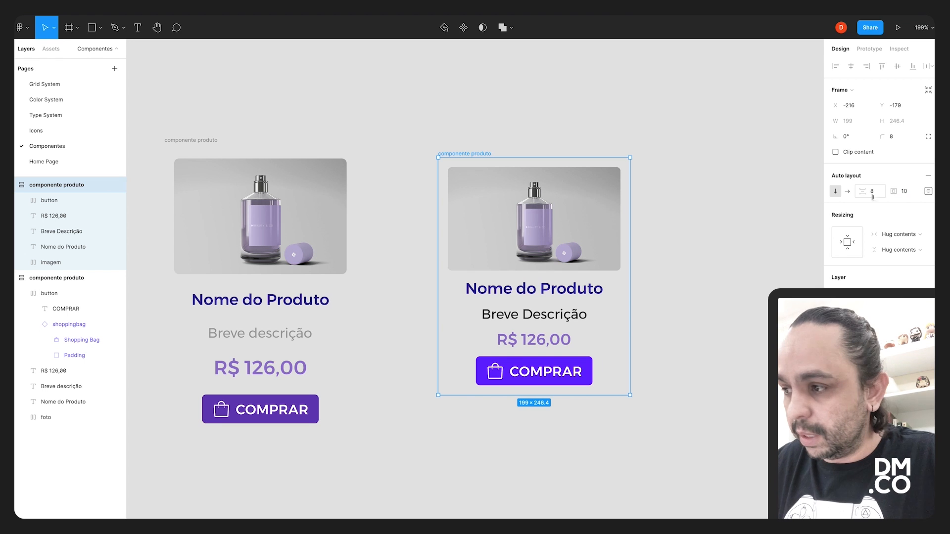
# Try an item spacing of 10 in the new card's auto layout, and restore it to 8.
pyautogui.click(877, 192)
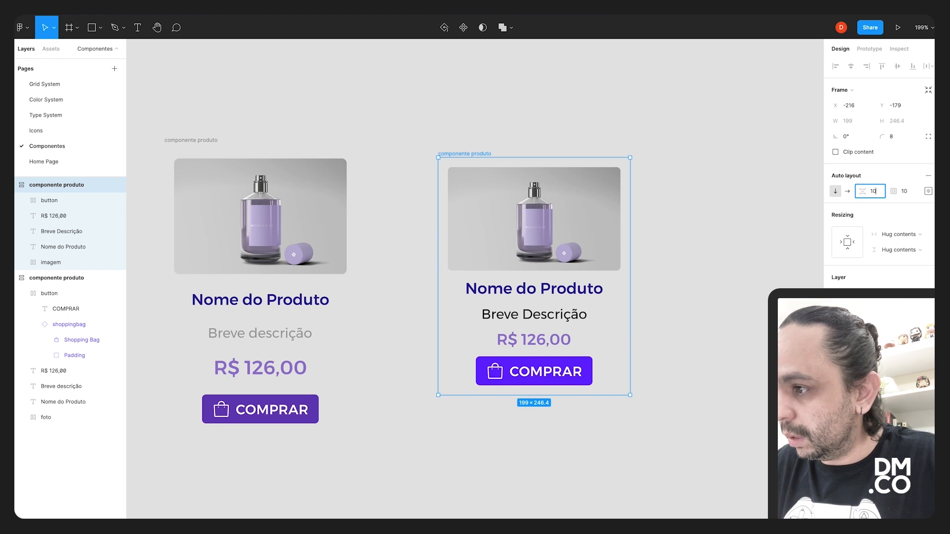
pyautogui.write('10')
pyautogui.press('Return')
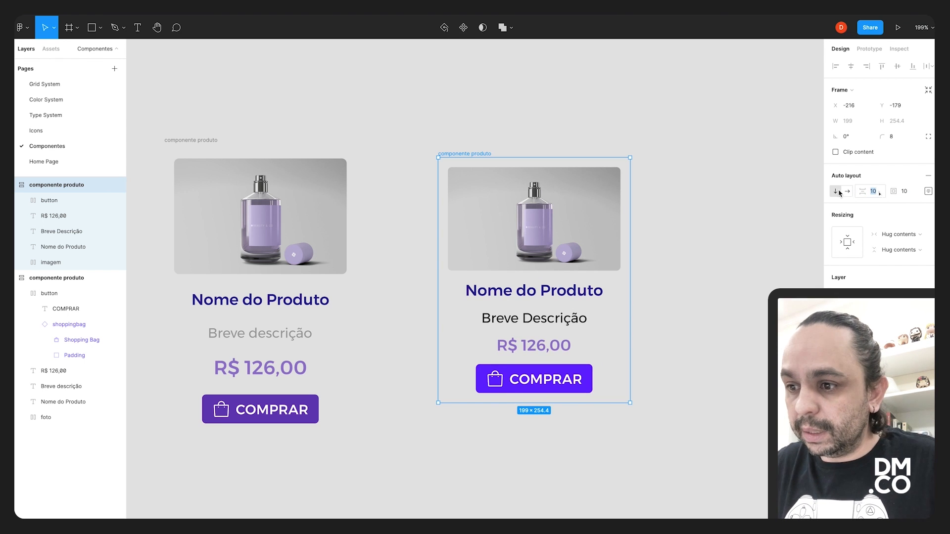
pyautogui.write('8')
pyautogui.press('Return')
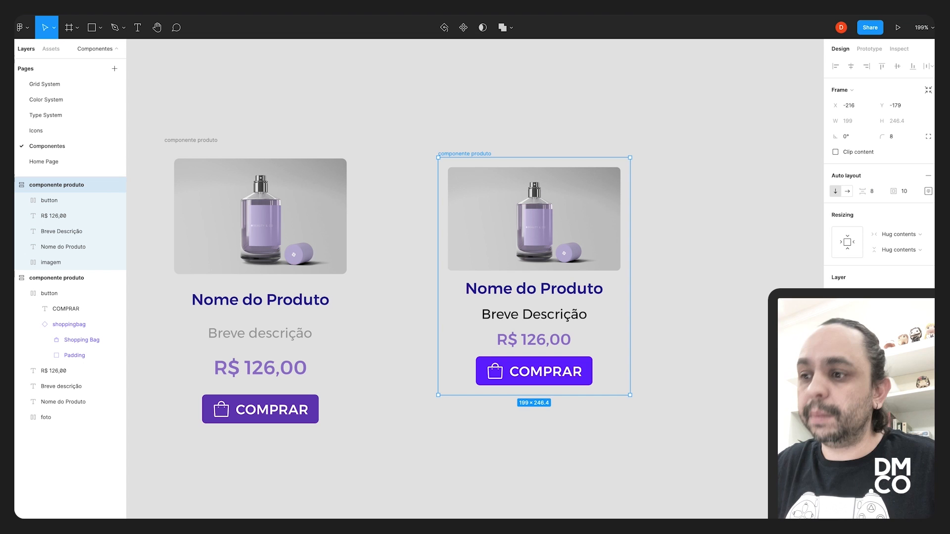
# Test how the card adapts to longer text by pasting "Breve Descrição" repeatedly after the existing description.
pyautogui.click(567, 320)
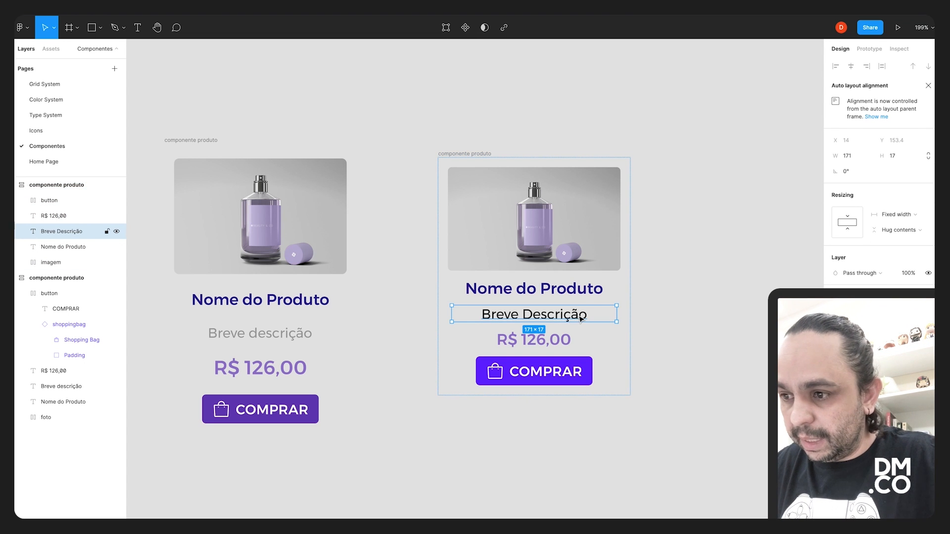
pyautogui.doubleClick(582, 316)
pyautogui.click(589, 316)
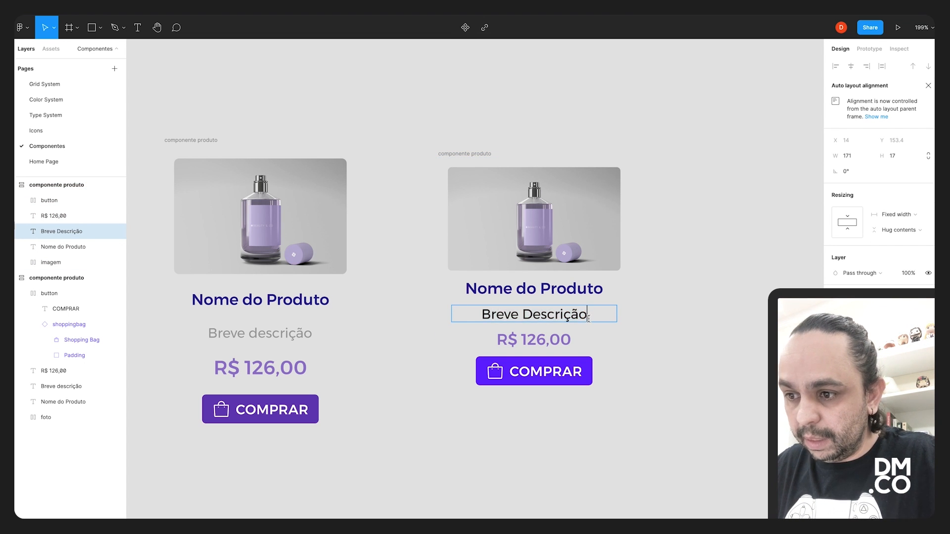
pyautogui.hotkey('ctrl', 'v')
pyautogui.hotkey('ctrl', 'v')
pyautogui.hotkey('ctrl', 'v')
pyautogui.hotkey('ctrl', 'v')
pyautogui.hotkey('ctrl', 'v')
pyautogui.hotkey('ctrl', 'v')
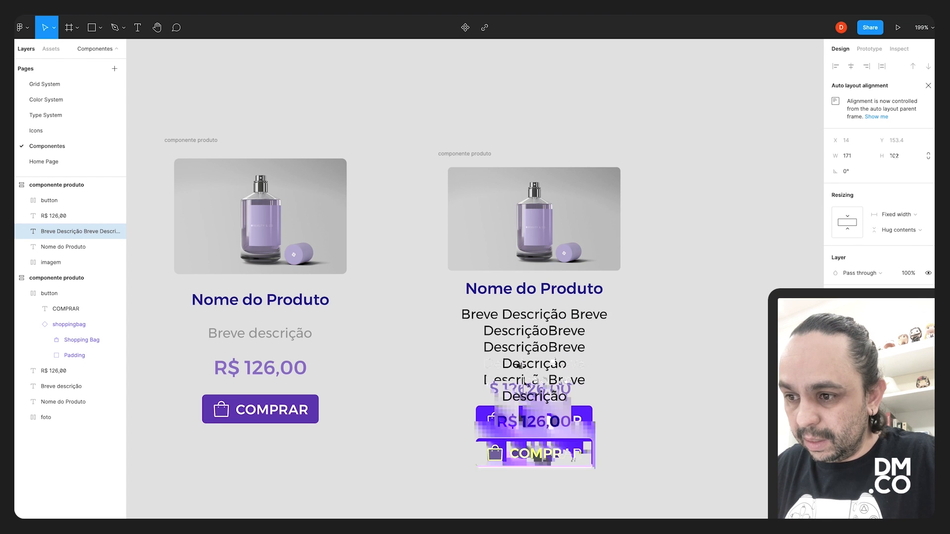
# Undo the repeated pastes in the description, and leave text editing with nothing selected.
pyautogui.hotkey('ctrl', 'z')
pyautogui.hotkey('ctrl', 'z')
pyautogui.hotkey('ctrl', 'z')
pyautogui.hotkey('ctrl', 'z')
pyautogui.hotkey('ctrl', 'z')
pyautogui.hotkey('ctrl', 'z')
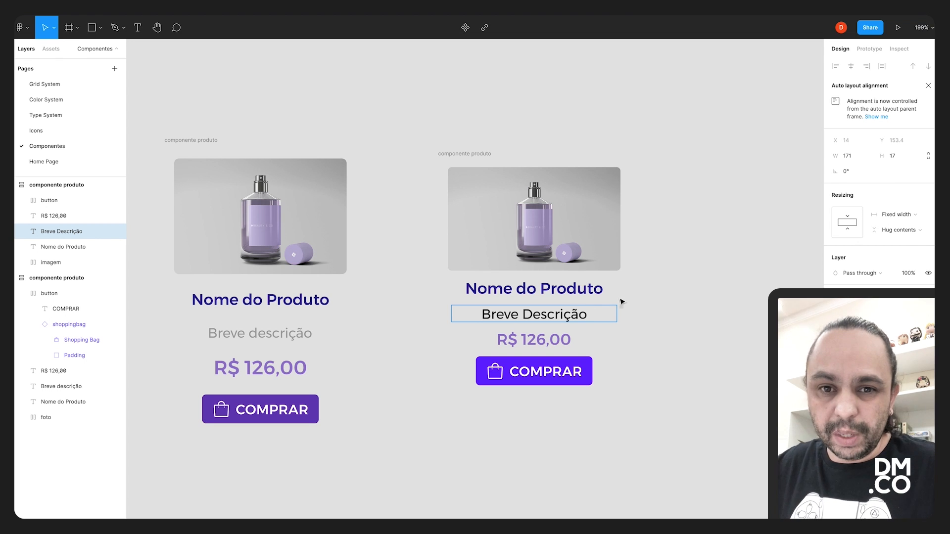
pyautogui.press('Escape')
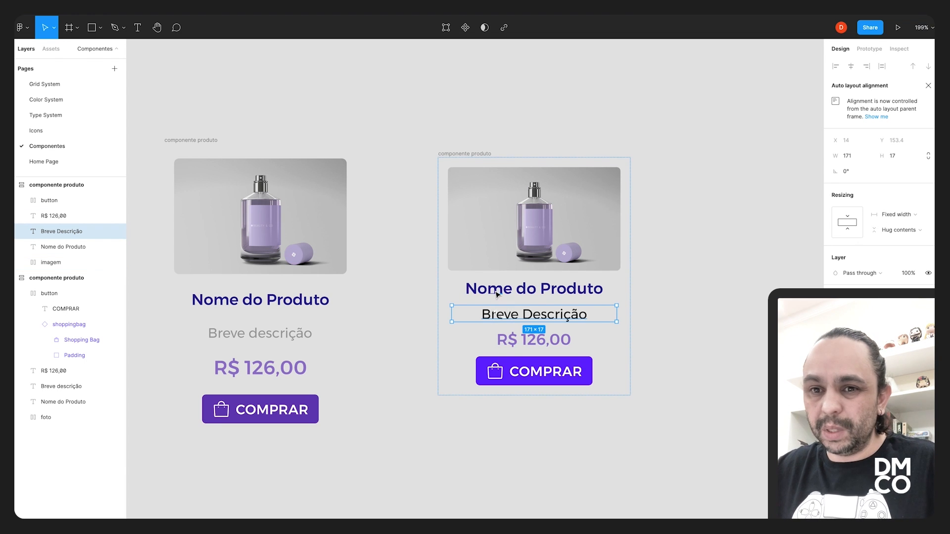
pyautogui.click(702, 295)
# Move the new componente produto card closer to the reference card and deselect it.
pyautogui.scroll(1, 422, 214)
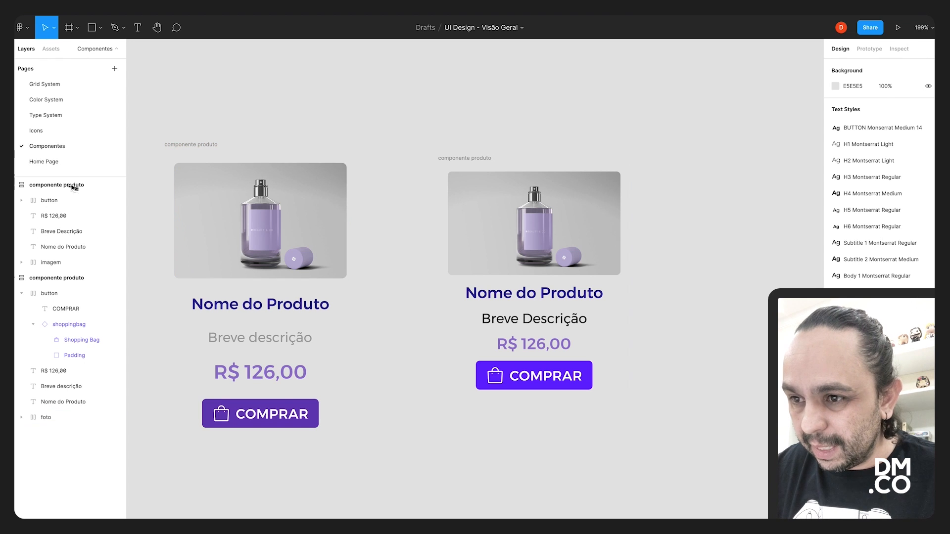
pyautogui.click(495, 224)
pyautogui.moveTo(495, 223); pyautogui.dragTo(458, 216)
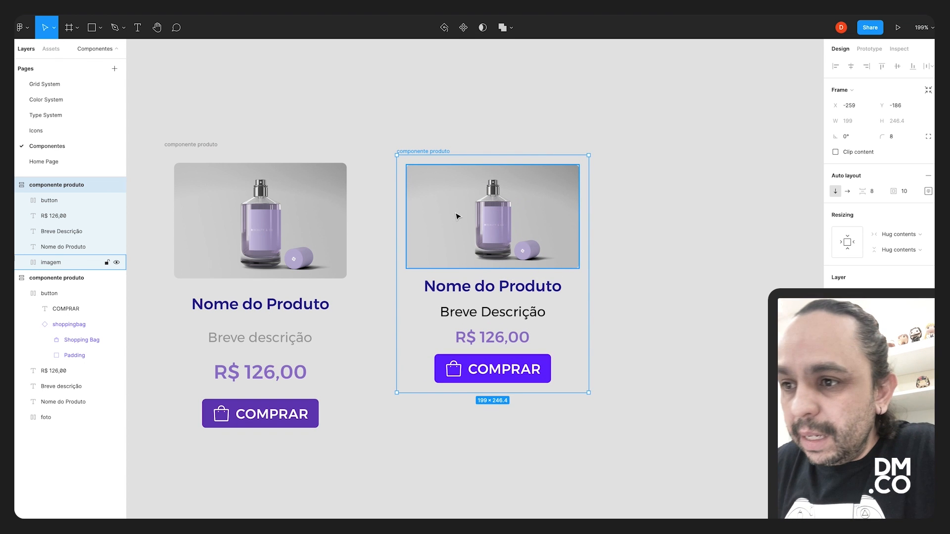
pyautogui.click(625, 110)
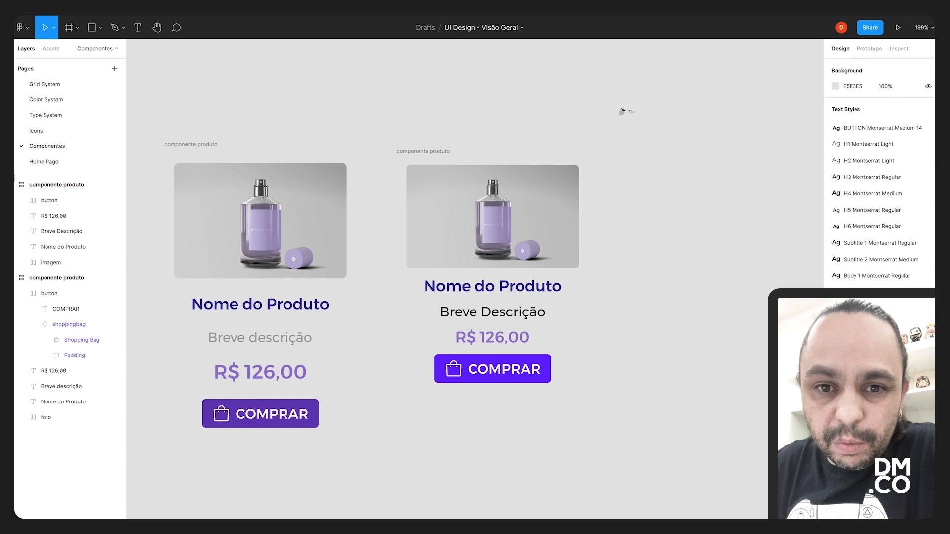
# Open the Home Page page and bring the whole desktop 1440 frame into view.
pyautogui.click(40, 162)
pyautogui.press('-')
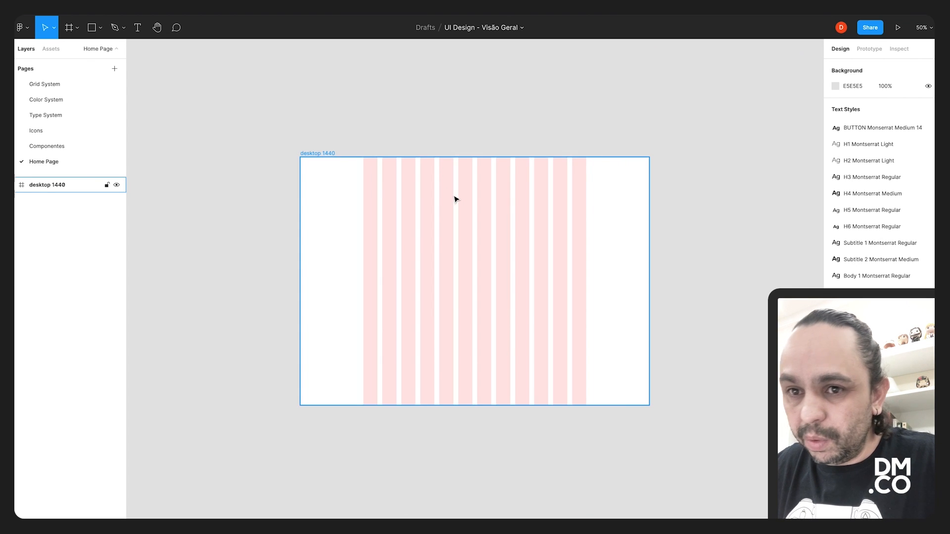
pyautogui.press('+')
pyautogui.press('-')
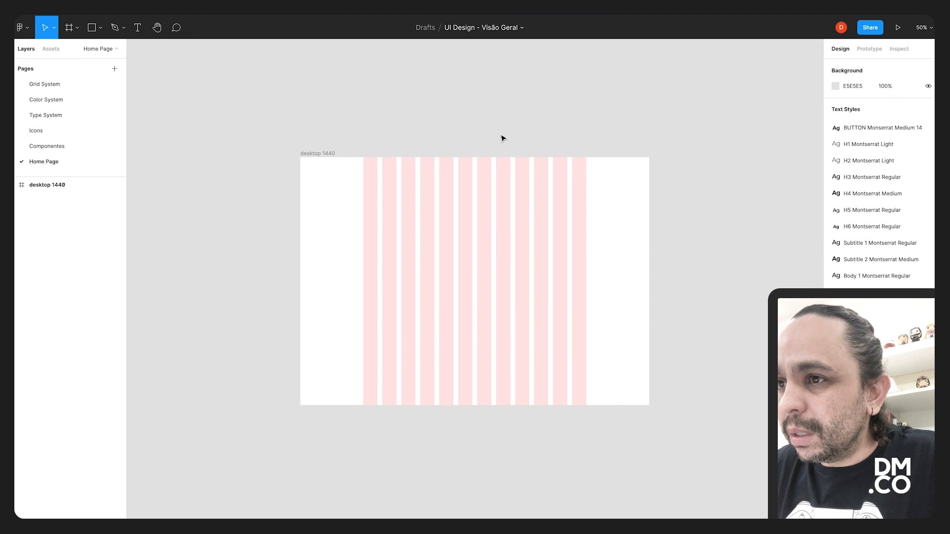
# Switch to Photoshop, select the entire hero.psd image for copying and check its dimensions in Image Size.
pyautogui.hotkey('ctrl', 'Up')
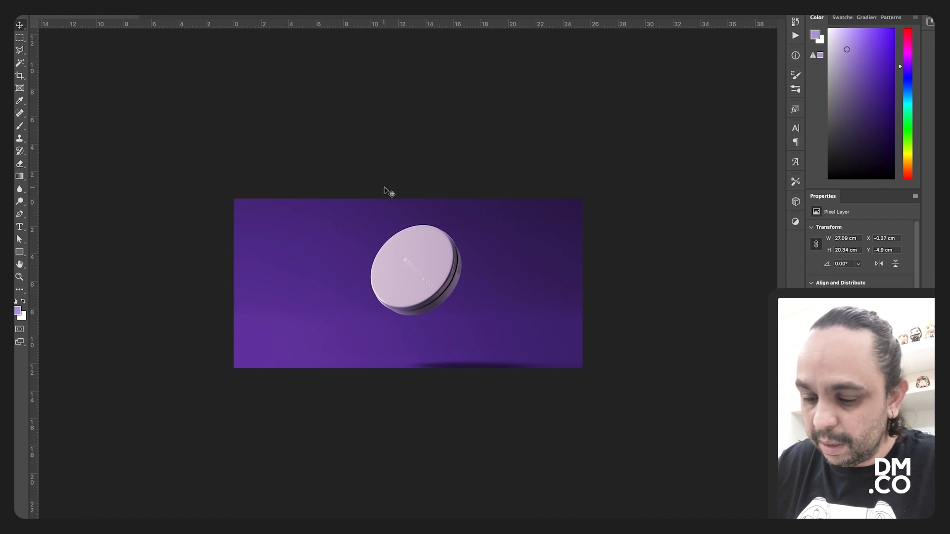
pyautogui.press('super+a')
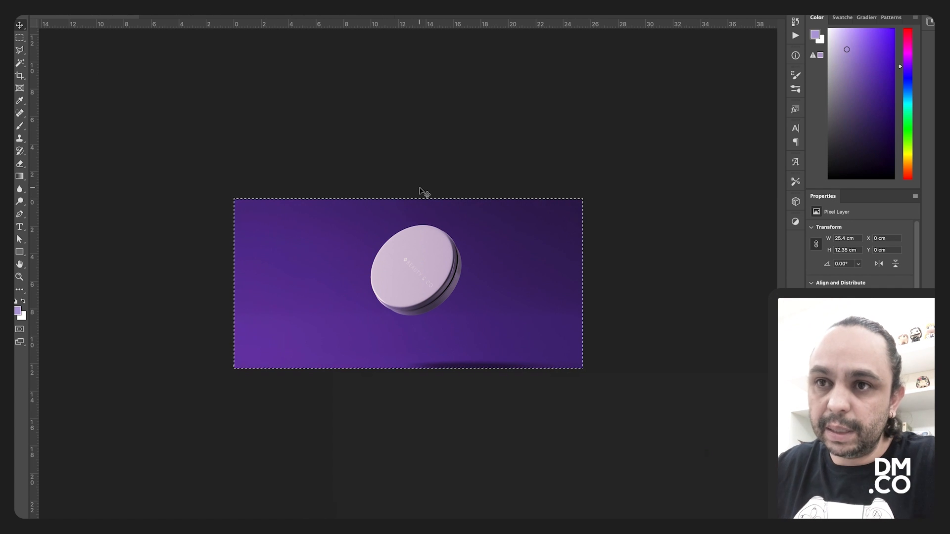
pyautogui.click(130, 15)
pyautogui.click(158, 43)
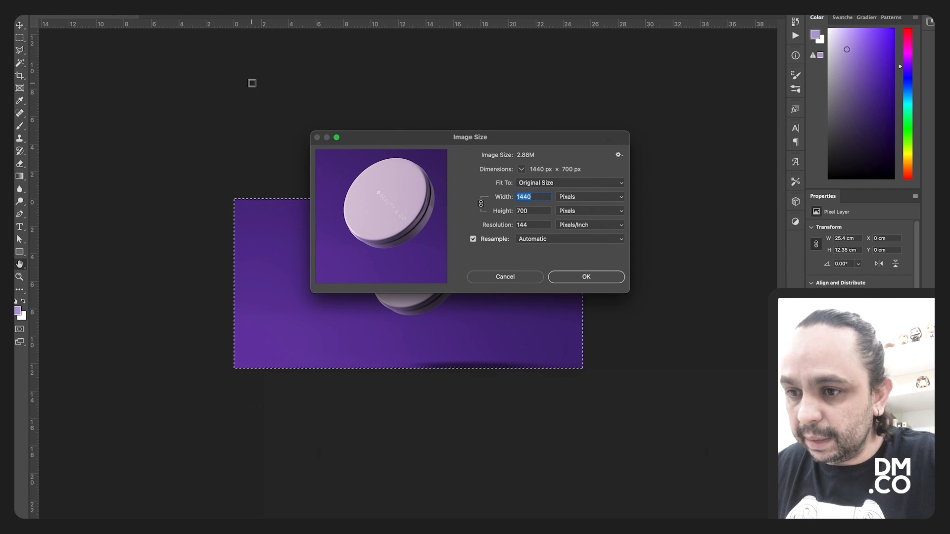
pyautogui.click(586, 275)
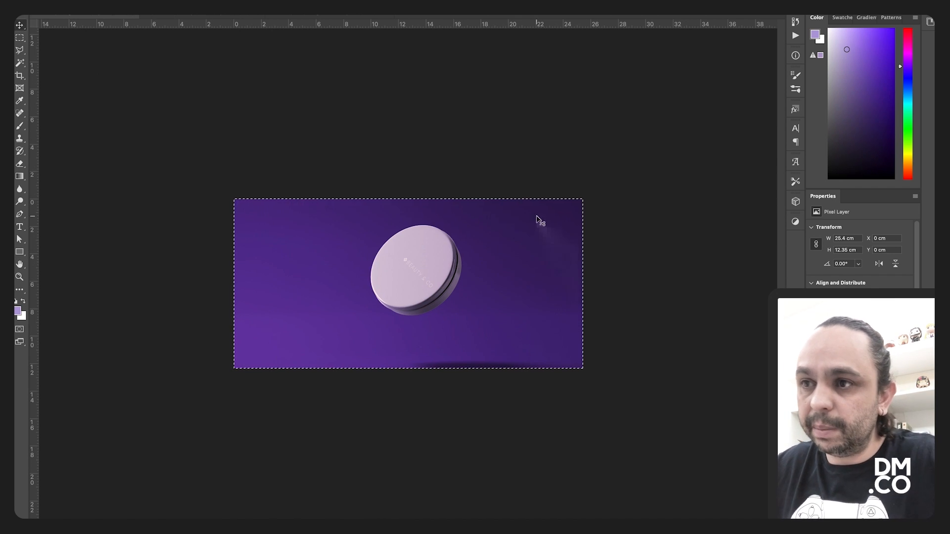
# Switch back to Figma and paste the copied image into the desktop 1440 frame, positioned at X 0, Y 0.
pyautogui.hotkey('ctrl', 'Up')
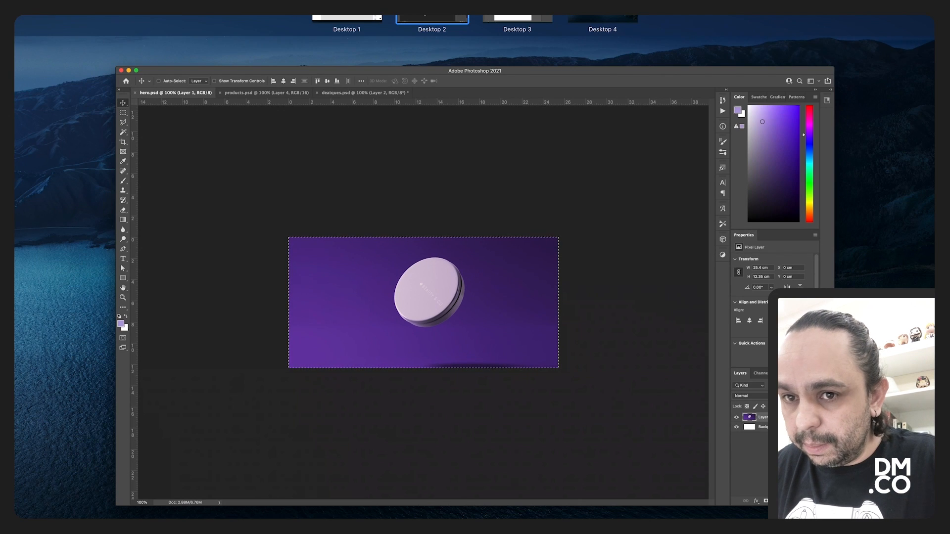
pyautogui.click(348, 18)
pyautogui.click(310, 201)
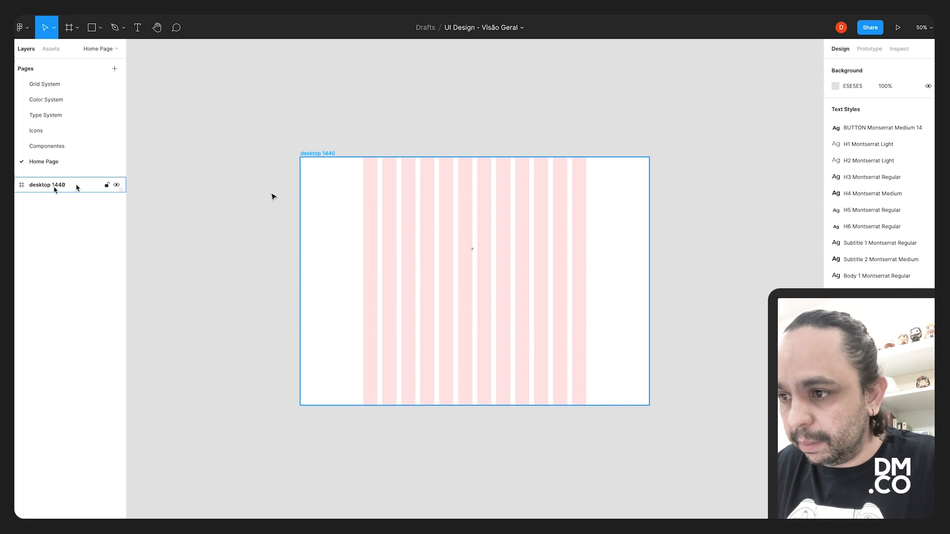
pyautogui.press('super+v')
pyautogui.moveTo(629, 292); pyautogui.dragTo(621, 254)
pyautogui.click(706, 244)
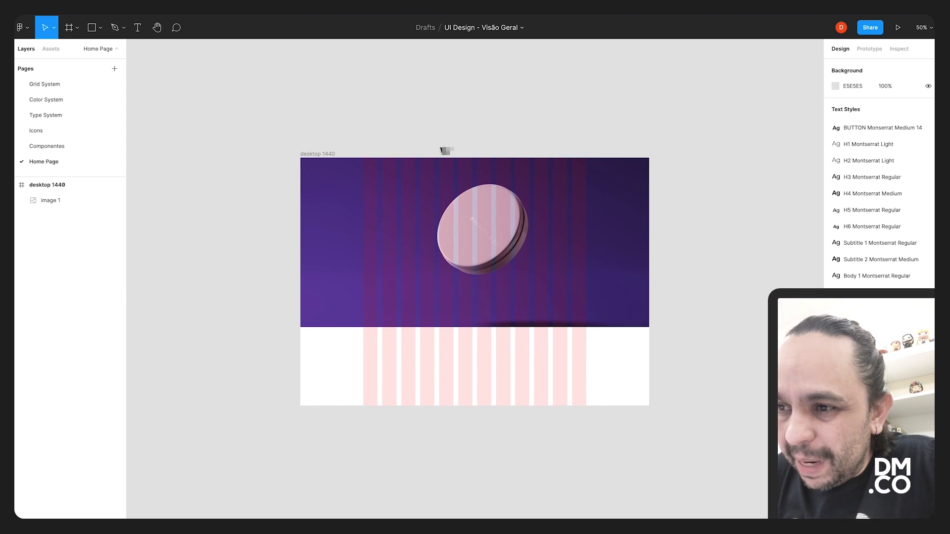
# Switch to Illustrator and select the white BEAUTY & CO logo on the purple background for copying.
pyautogui.hotkey('ctrl', 'Up')
pyautogui.click(518, 21)
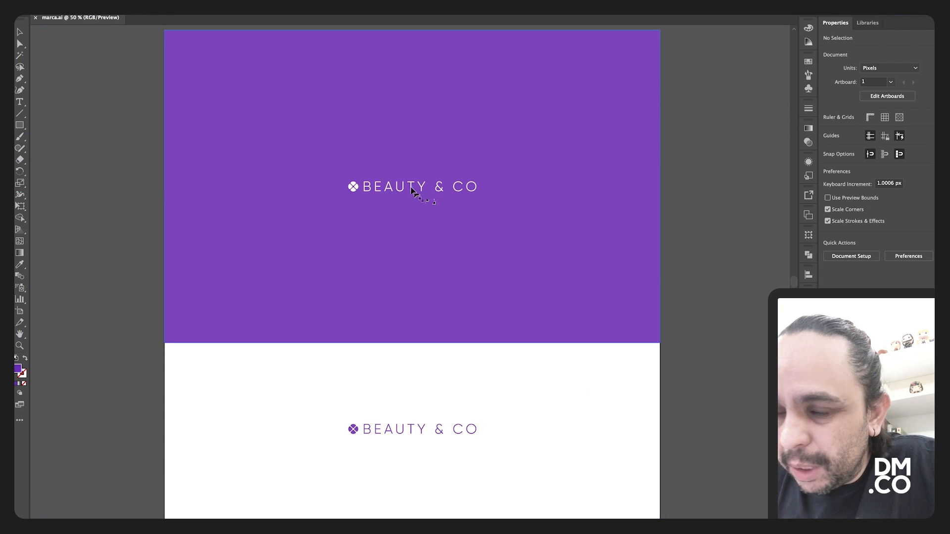
pyautogui.click(353, 191)
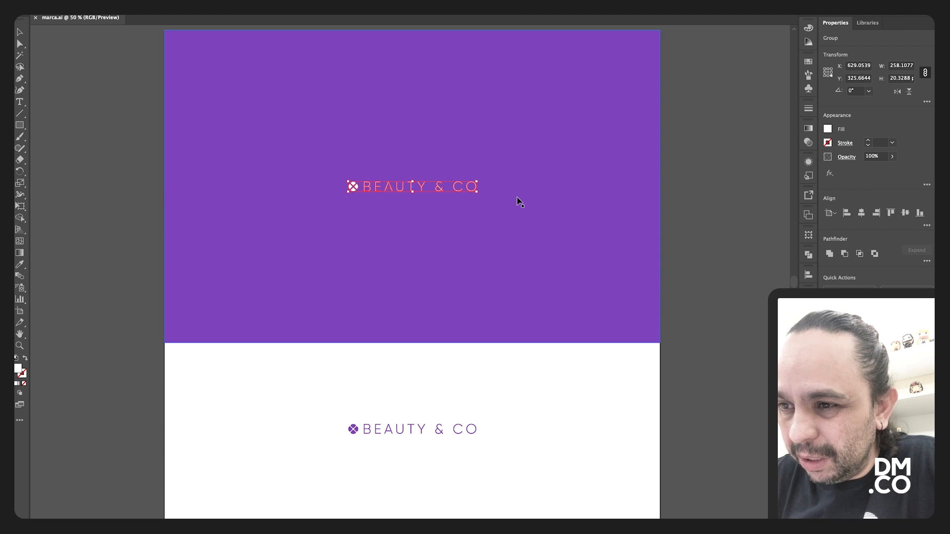
pyautogui.click(715, 200)
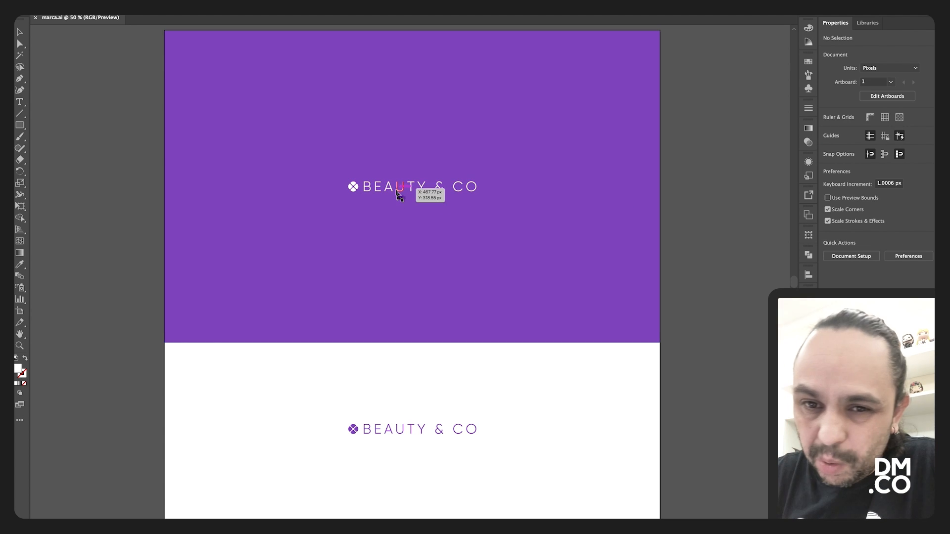
pyautogui.click(397, 193)
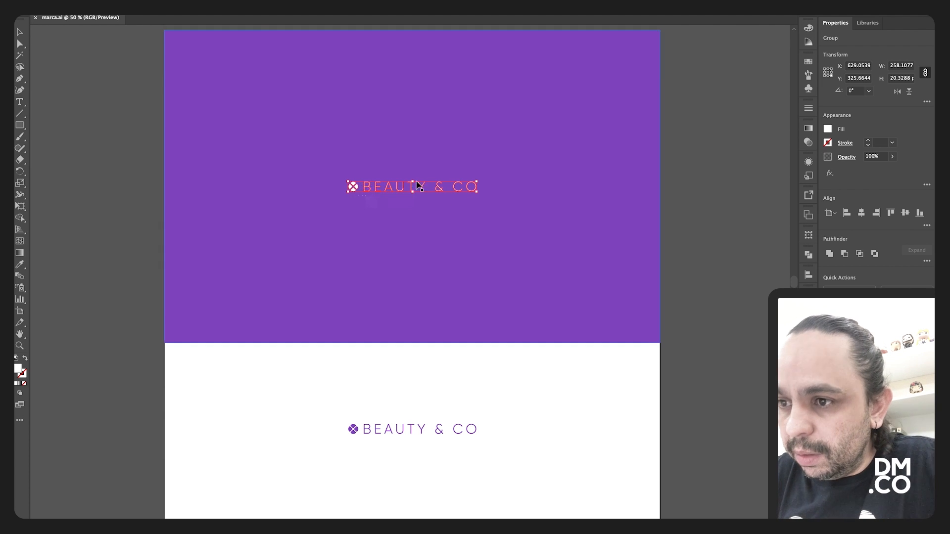
# Return to Figma and rename the pasted image layer as hero.
pyautogui.hotkey('ctrl', 'Up')
pyautogui.click(346, 20)
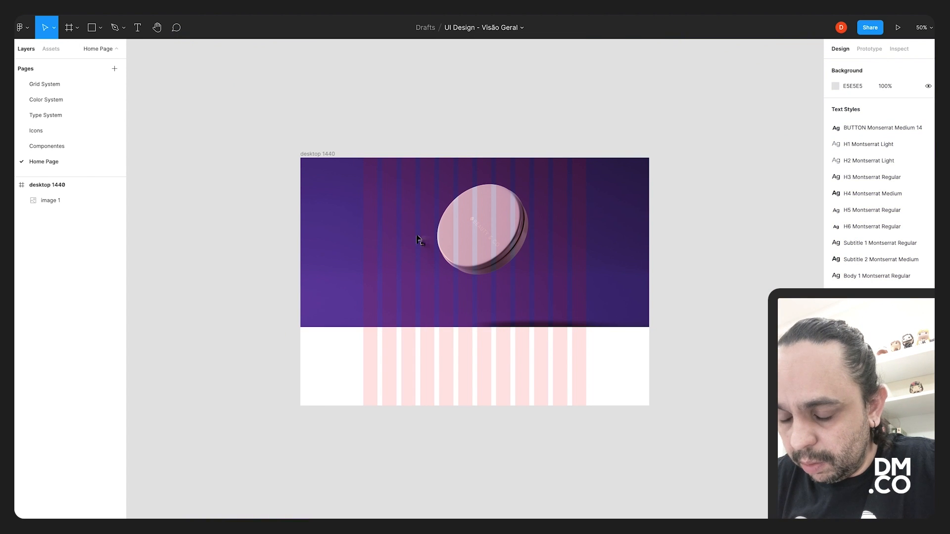
pyautogui.click(388, 238)
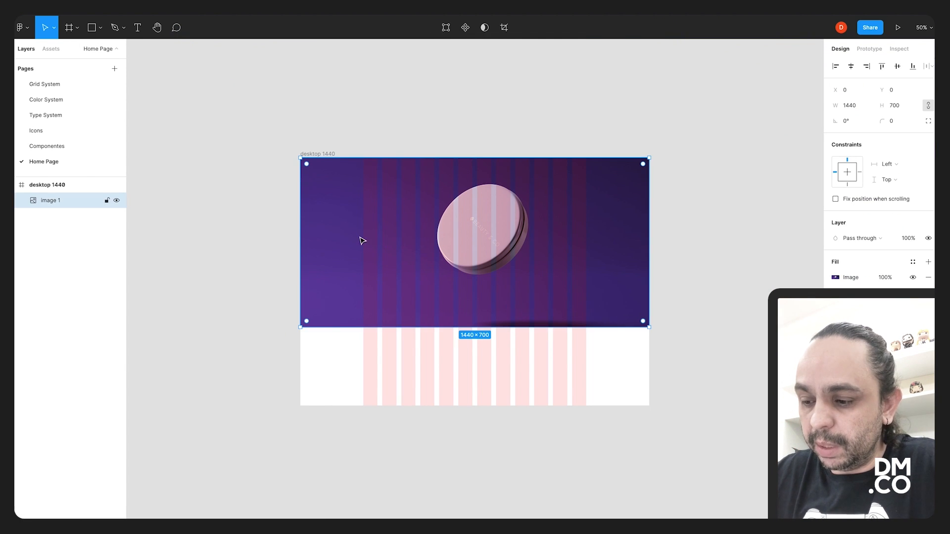
pyautogui.doubleClick(61, 204)
pyautogui.write('her')
pyautogui.press('Return')
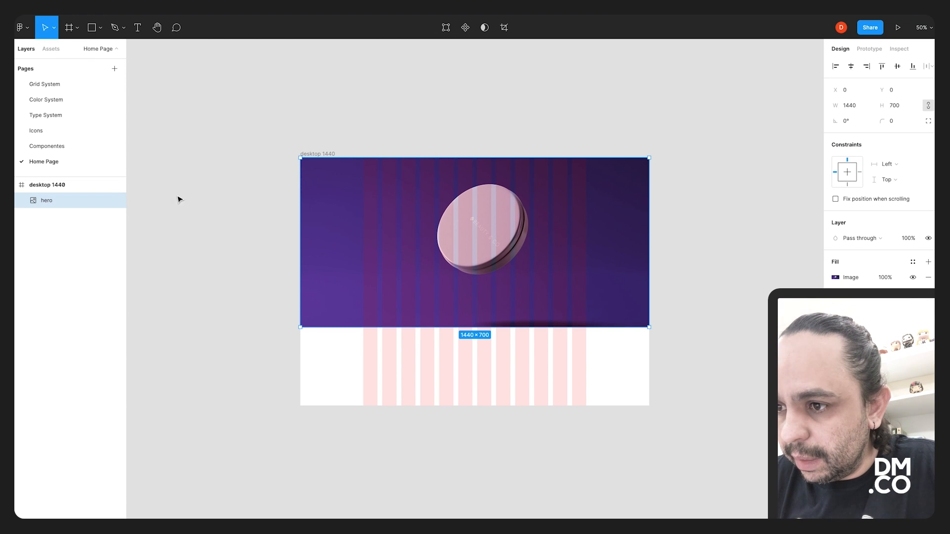
# Paste the logo over the hero image at X 260, Y 60 and add auto layout to its frame.
pyautogui.hotkey('ctrl', 'v')
pyautogui.moveTo(455, 286); pyautogui.dragTo(374, 178)
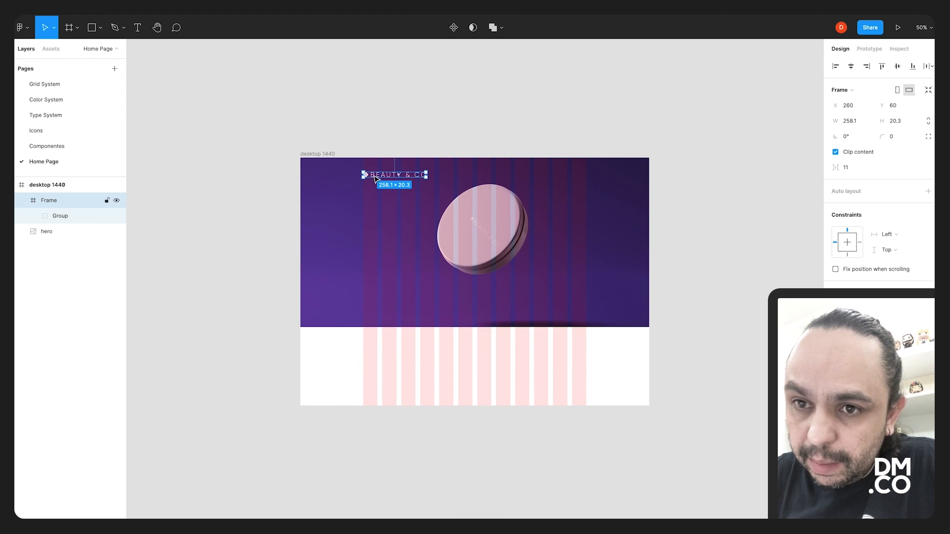
pyautogui.click(22, 202)
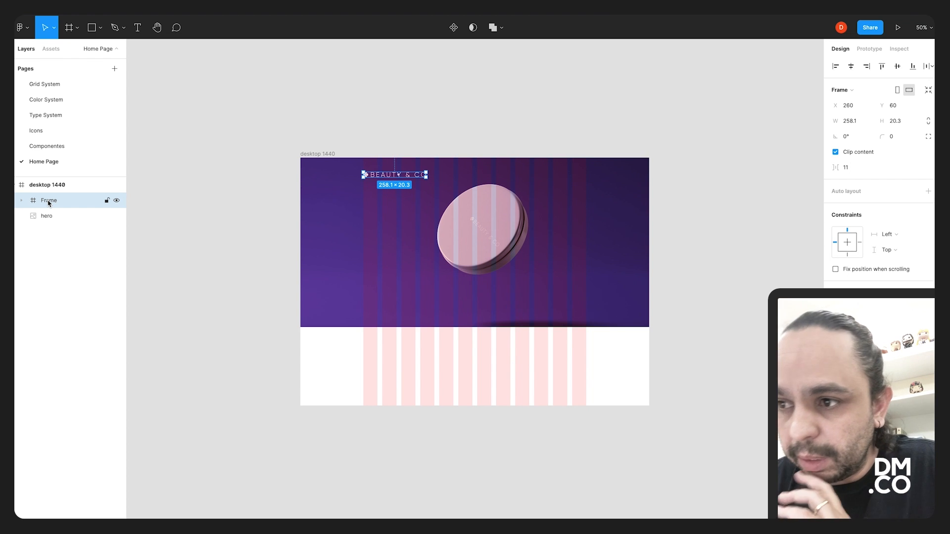
pyautogui.hotkey('shift', 'a')
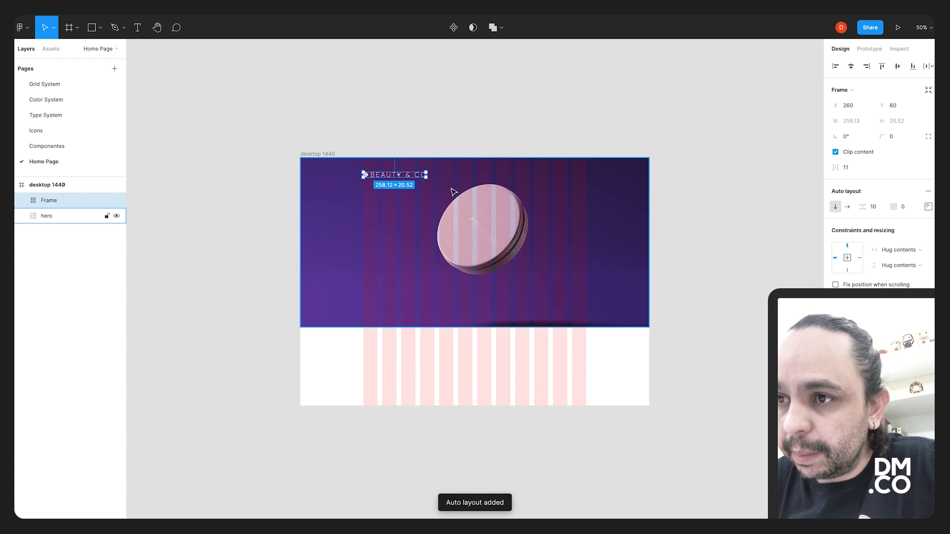
# Snap the logo frame to the top edge of desktop 1440, and nudge it down to Y 30.
pyautogui.hotkey('shift', '0')
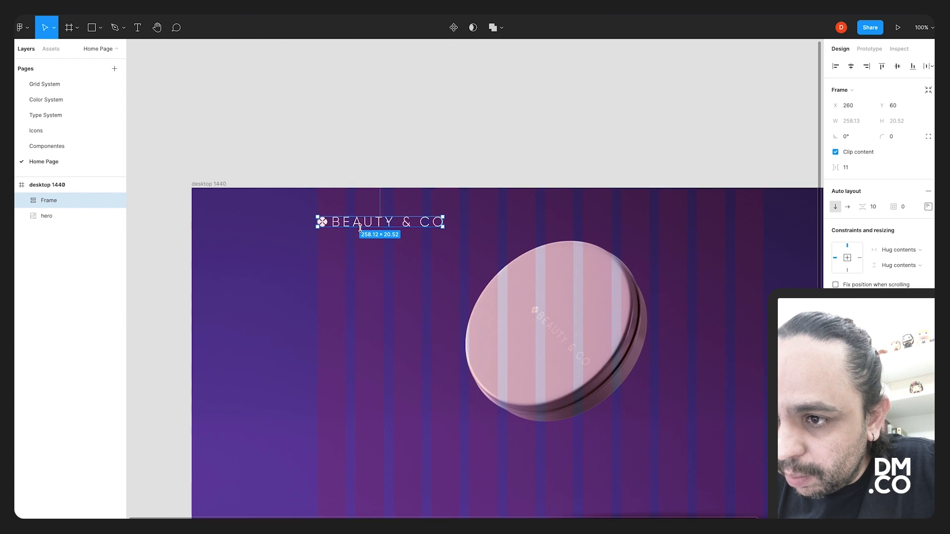
pyautogui.moveTo(343, 228); pyautogui.dragTo(339, 199)
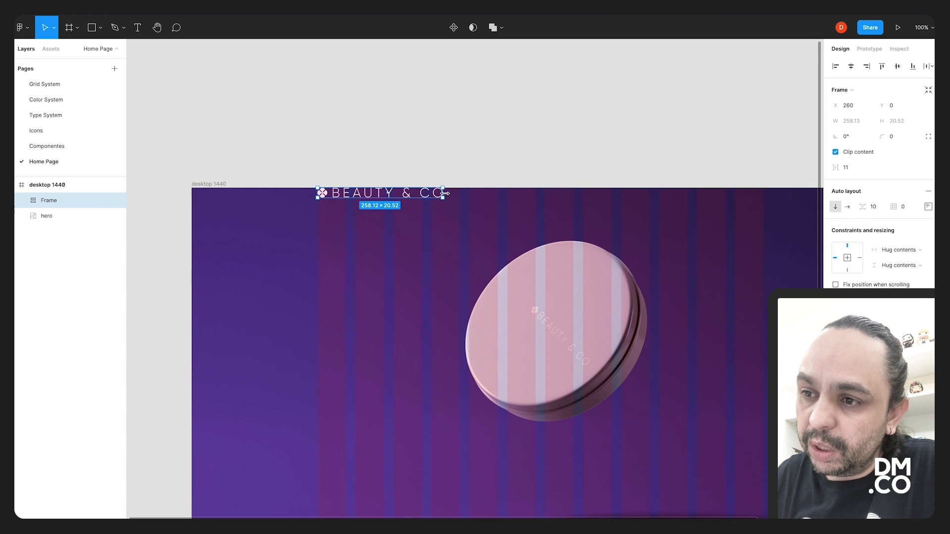
pyautogui.hotkey('shift', 'Down')
pyautogui.hotkey('shift', 'Down')
pyautogui.hotkey('shift', 'Down')
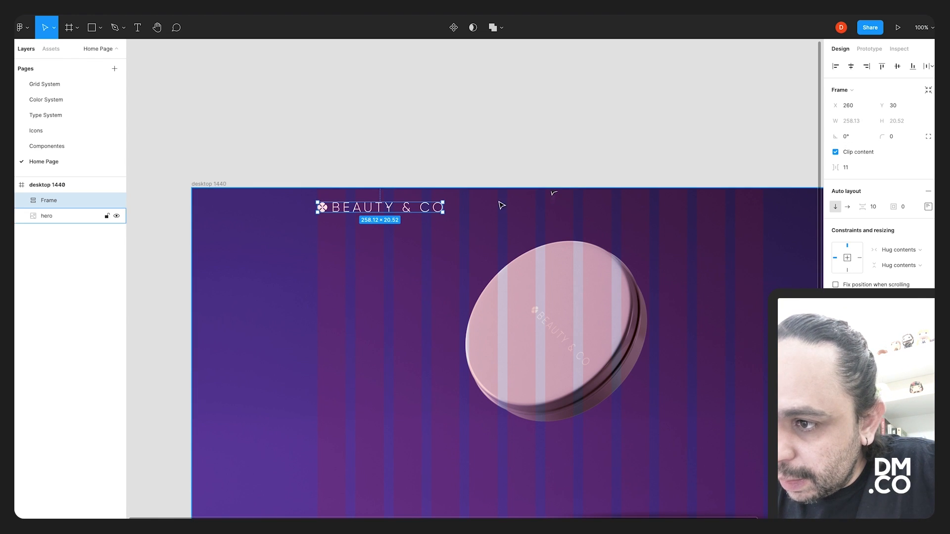
# Scale the logo group inside its frame proportionally to 215 × 17.1, ending at a grid column edge, and deselect it.
pyautogui.moveTo(443, 212); pyautogui.dragTo(431, 212)
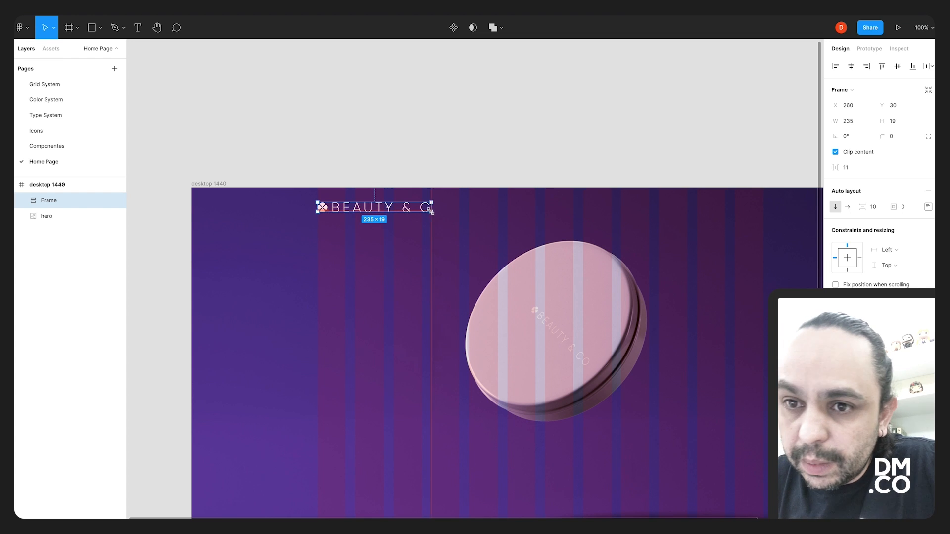
pyautogui.hotkey('ctrl', 'z')
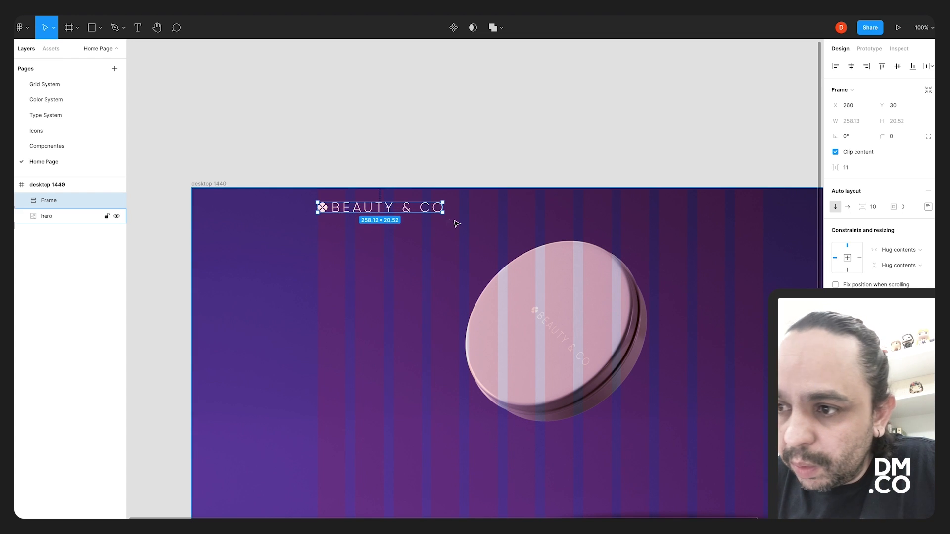
pyautogui.click(21, 201)
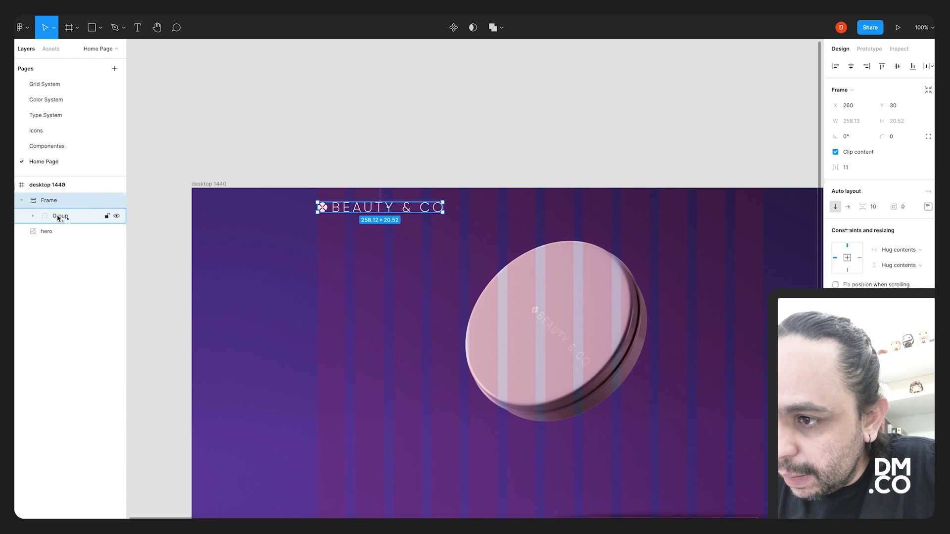
pyautogui.click(443, 213)
pyautogui.moveTo(445, 215); pyautogui.dragTo(448, 215)
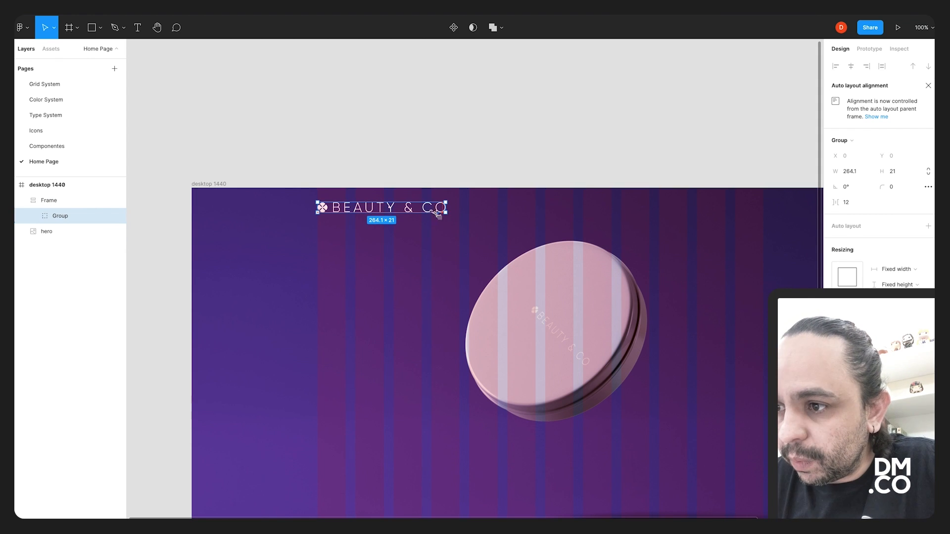
pyautogui.press('+')
pyautogui.press('+')
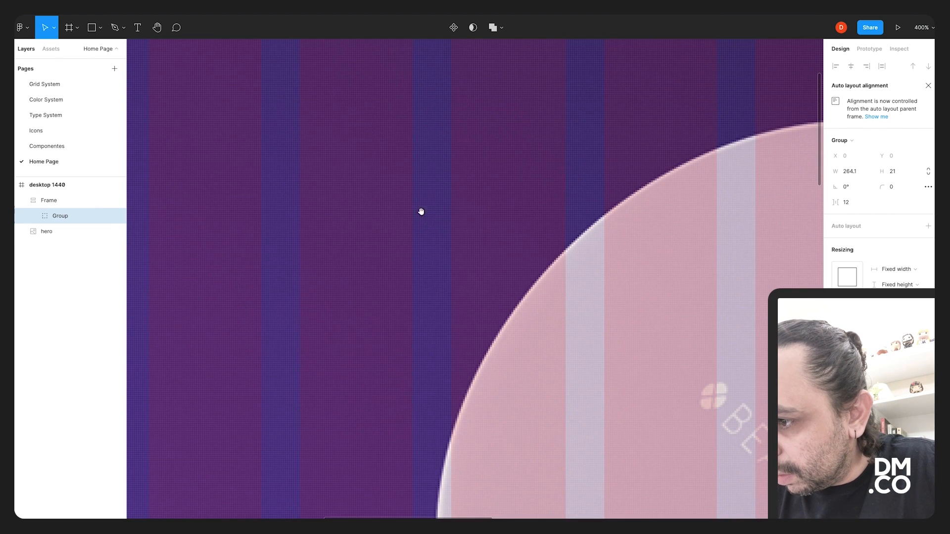
pyautogui.moveTo(420, 213); pyautogui.dragTo(621, 380)
pyautogui.moveTo(737, 342); pyautogui.dragTo(645, 334)
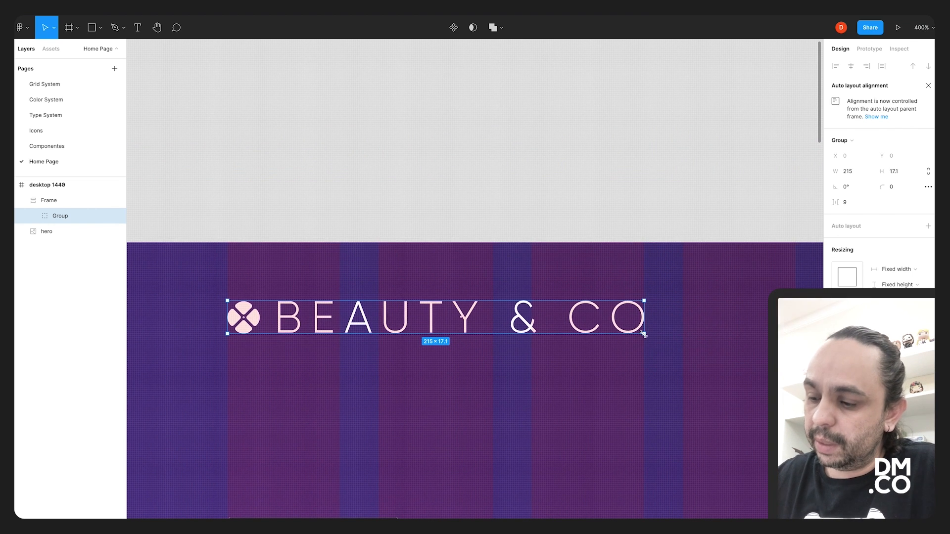
pyautogui.click(566, 164)
# Nudge the logo down by a net 10 px on the hero image and deselect it.
pyautogui.press('-')
pyautogui.press('-')
pyautogui.press('-')
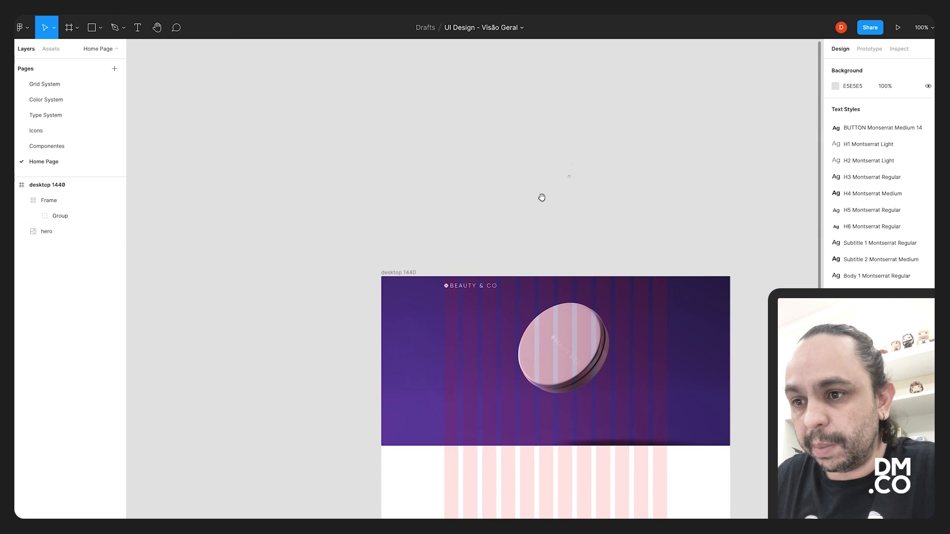
pyautogui.moveTo(542, 198); pyautogui.dragTo(490, 186)
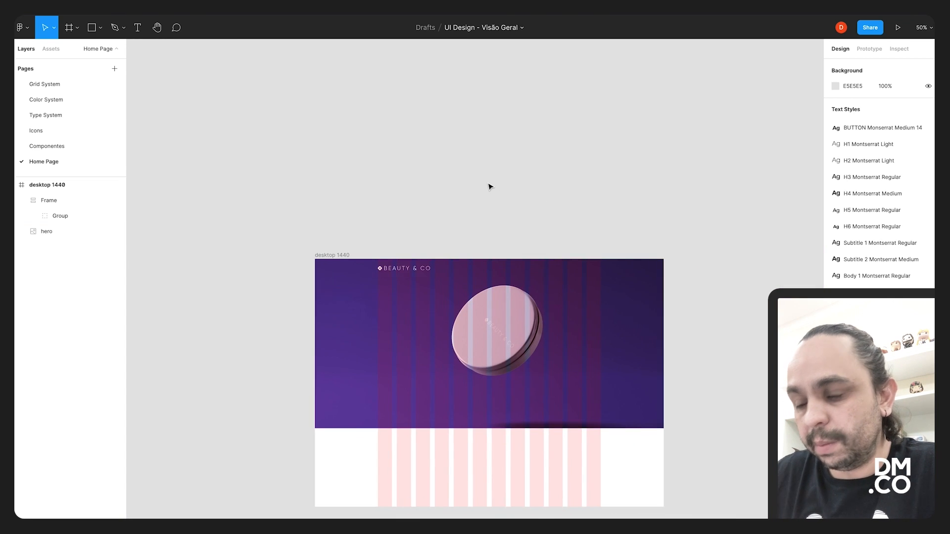
pyautogui.press('+')
pyautogui.click(355, 260)
pyautogui.hotkey('shift', 'Up')
pyautogui.hotkey('shift', 'Down')
pyautogui.hotkey('shift', 'Down')
pyautogui.click(438, 230)
pyautogui.moveTo(495, 233); pyautogui.dragTo(430, 139)
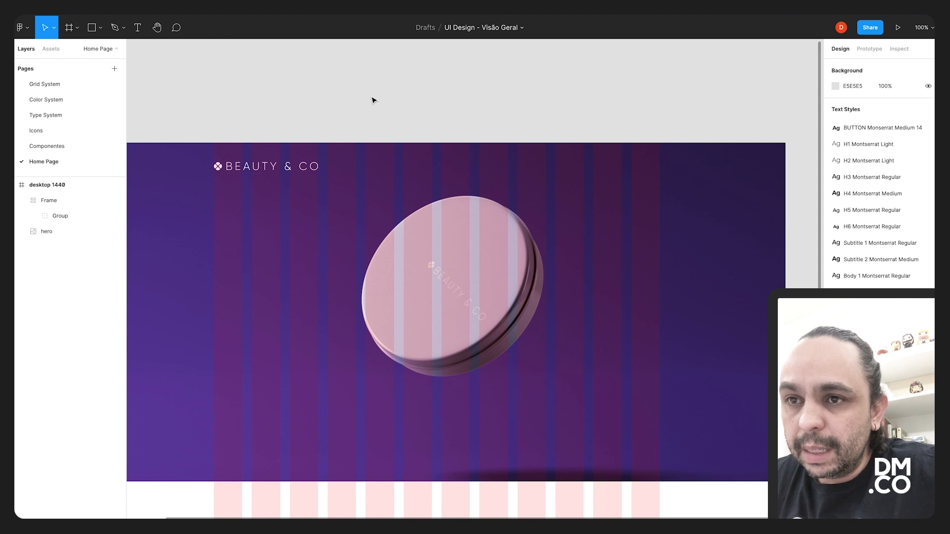
# Add the text "ITEM DE MENU" above the product on the hero image.
pyautogui.hscroll(-2, 373, 101)
pyautogui.moveTo(525, 136); pyautogui.dragTo(494, 127)
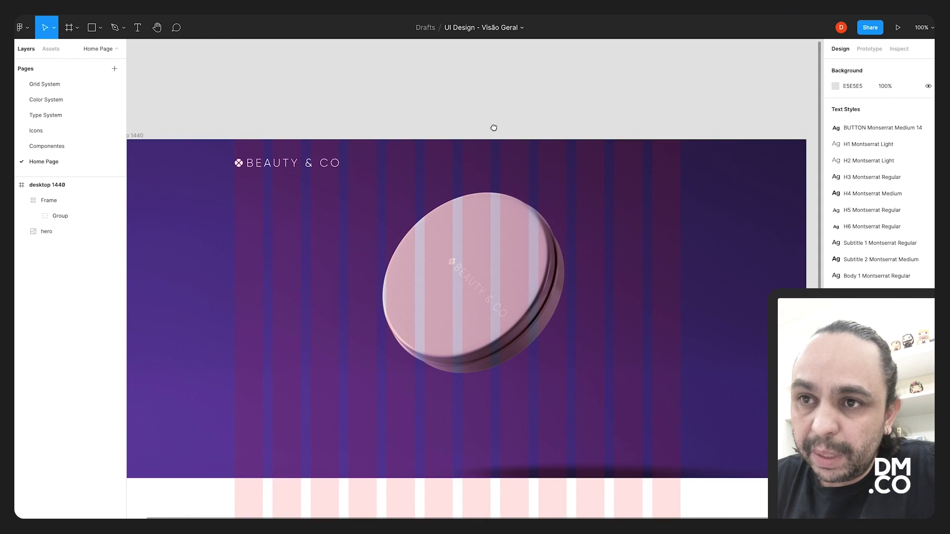
pyautogui.click(134, 28)
pyautogui.click(454, 180)
pyautogui.write('IT')
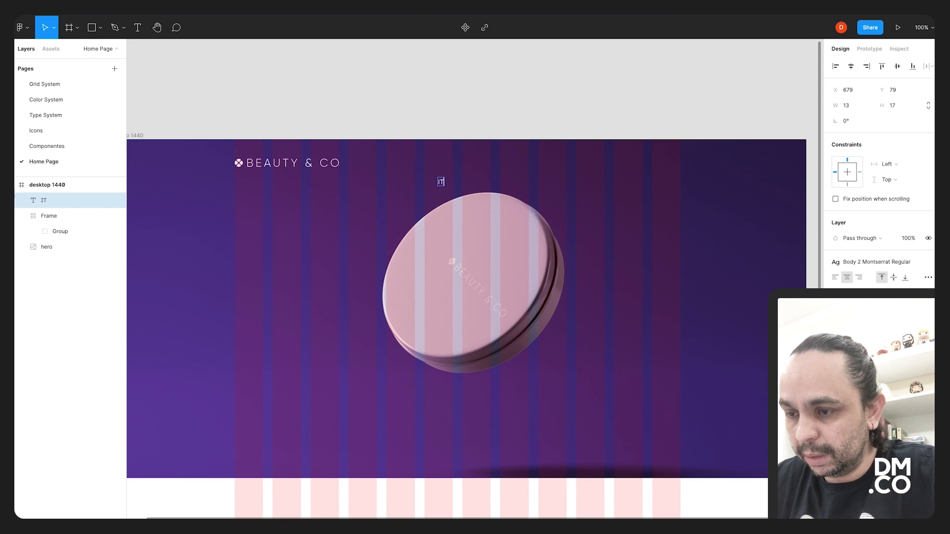
pyautogui.write('EM DE')
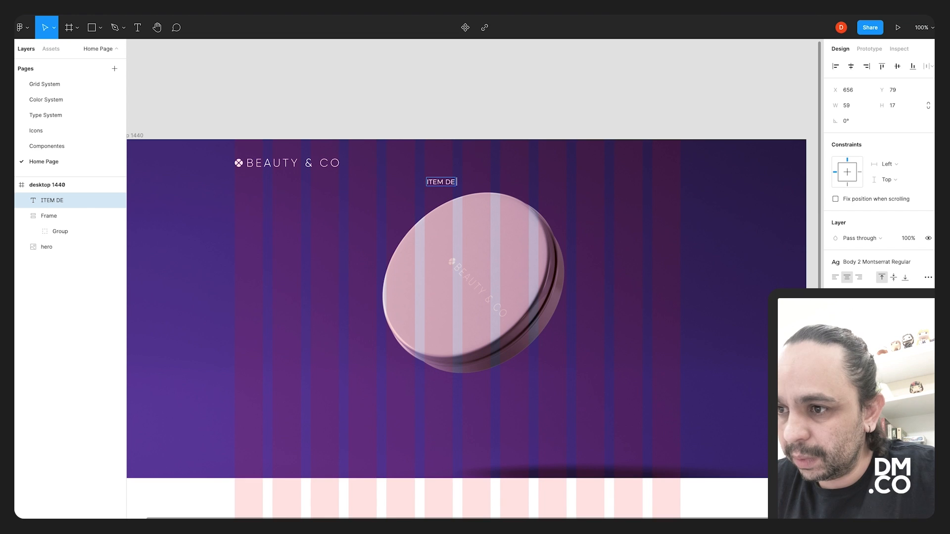
pyautogui.write(' MENU')
pyautogui.press('Escape')
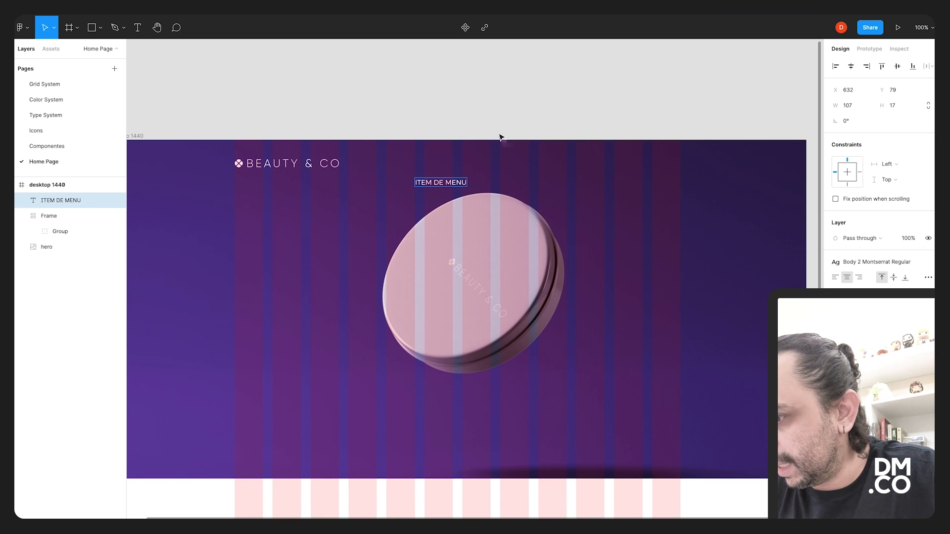
# Apply the Overline text style to the menu item text and wrap it in an auto layout frame.
pyautogui.click(870, 263)
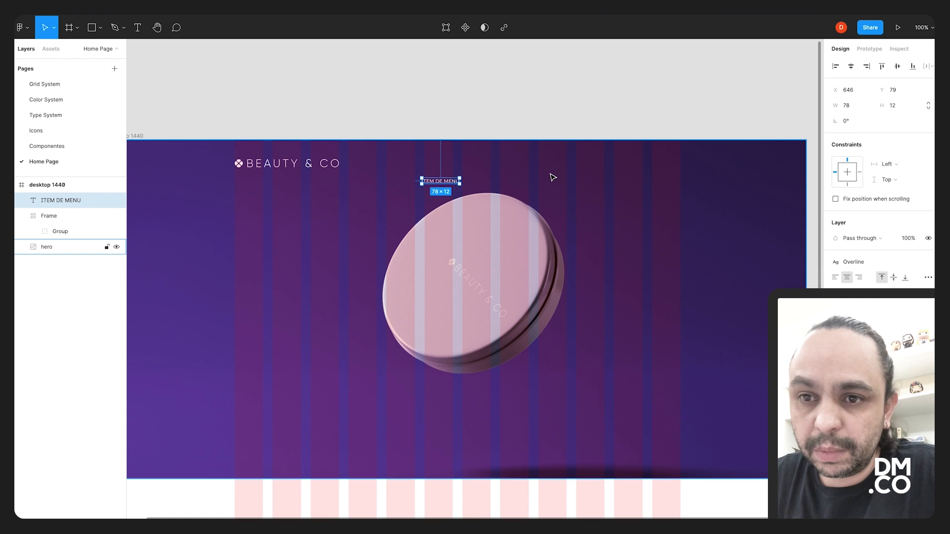
pyautogui.hotkey('shift', 'a')
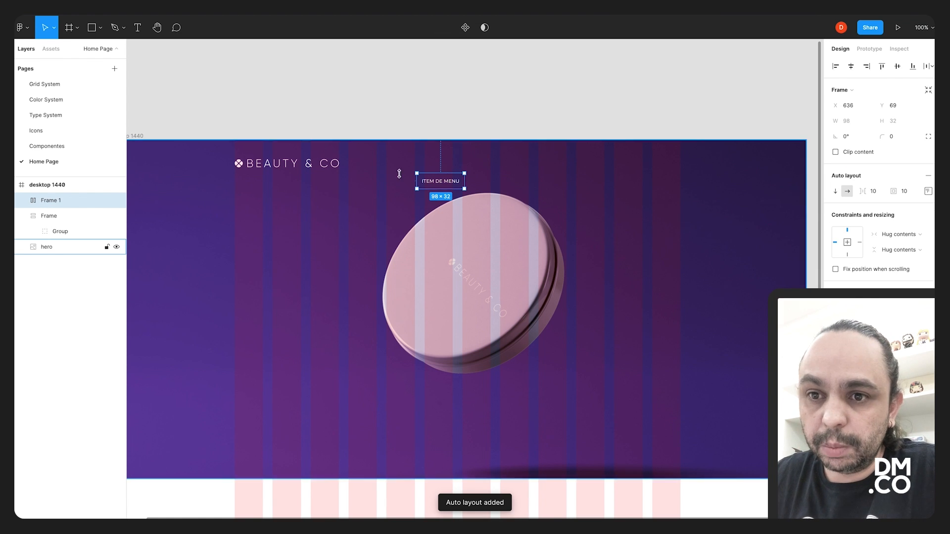
# Rename the menu item's auto layout frame as menu and move it beside the BEAUTY & CO logo.
pyautogui.doubleClick(54, 200)
pyautogui.write('menu')
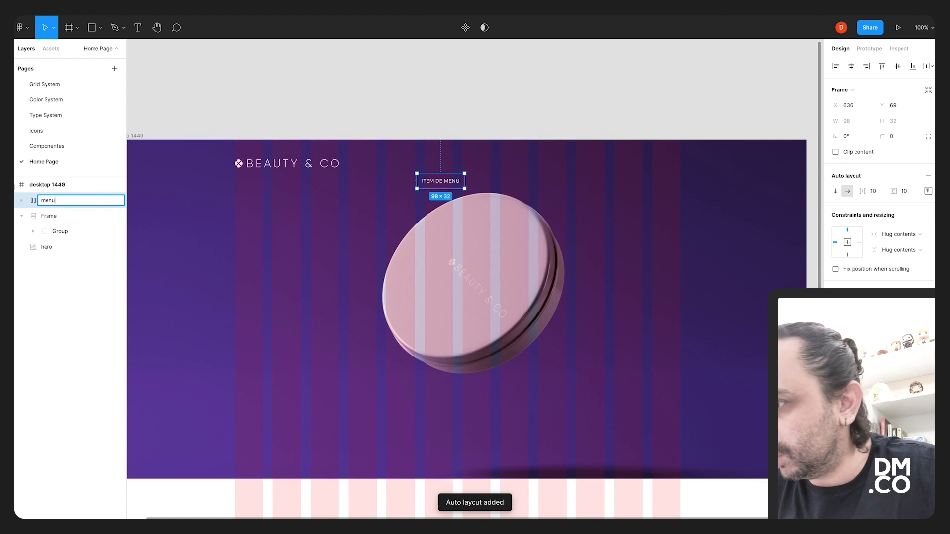
pyautogui.press('Return')
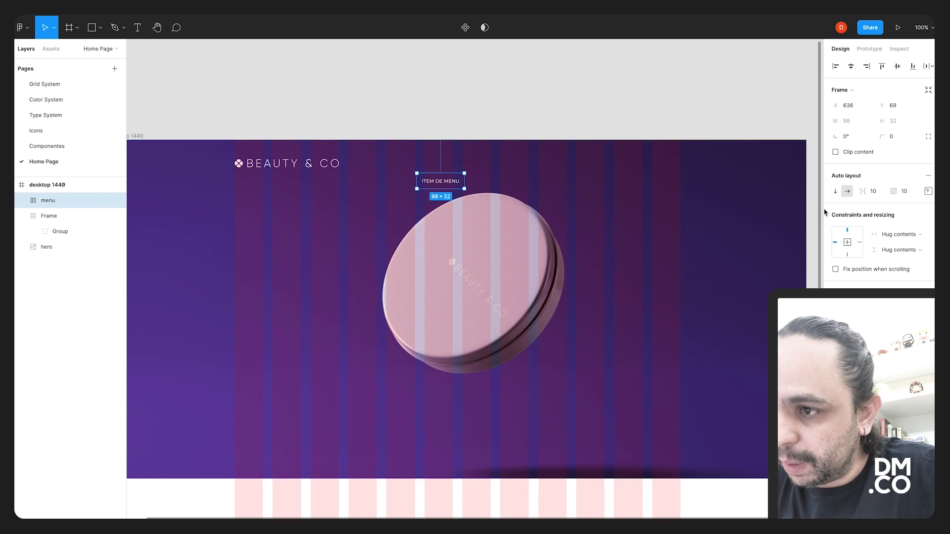
pyautogui.moveTo(447, 187); pyautogui.dragTo(371, 170)
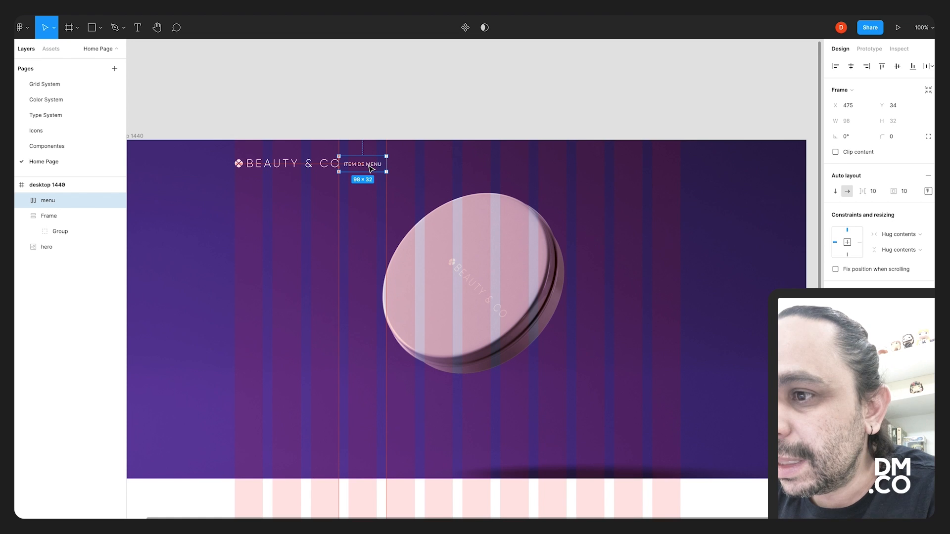
pyautogui.moveTo(371, 169); pyautogui.dragTo(418, 169)
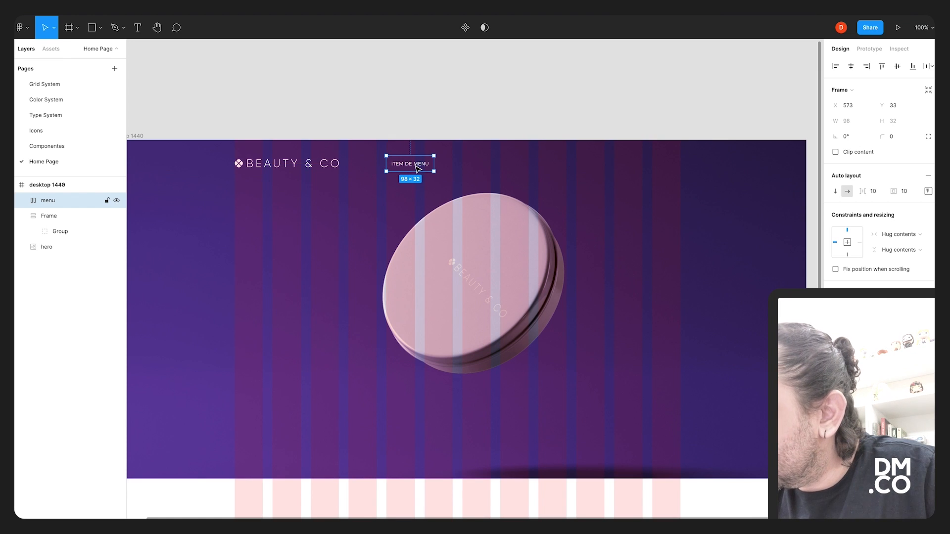
# Set the menu frame's auto layout padding to 0 and realign it vertically with the logo.
pyautogui.click(873, 192)
pyautogui.click(908, 193)
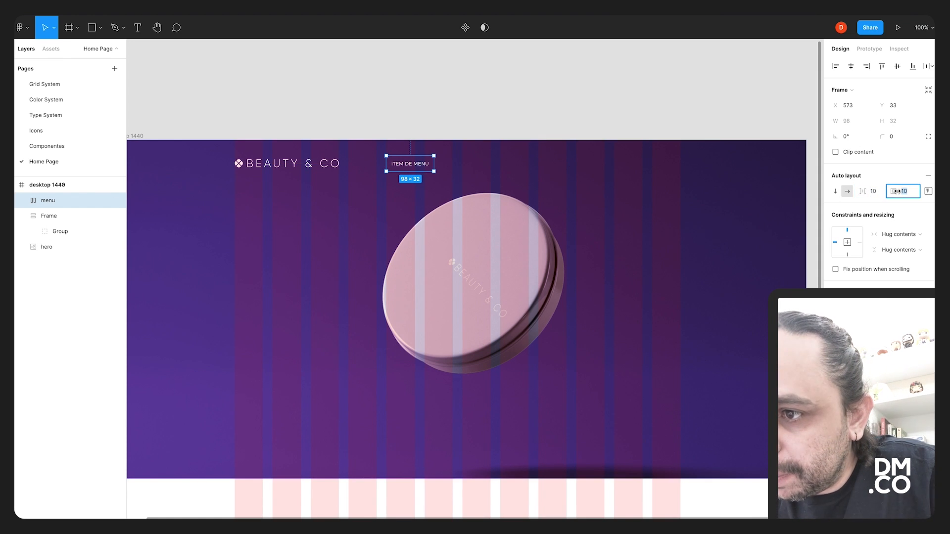
pyautogui.write('0')
pyautogui.press('Return')
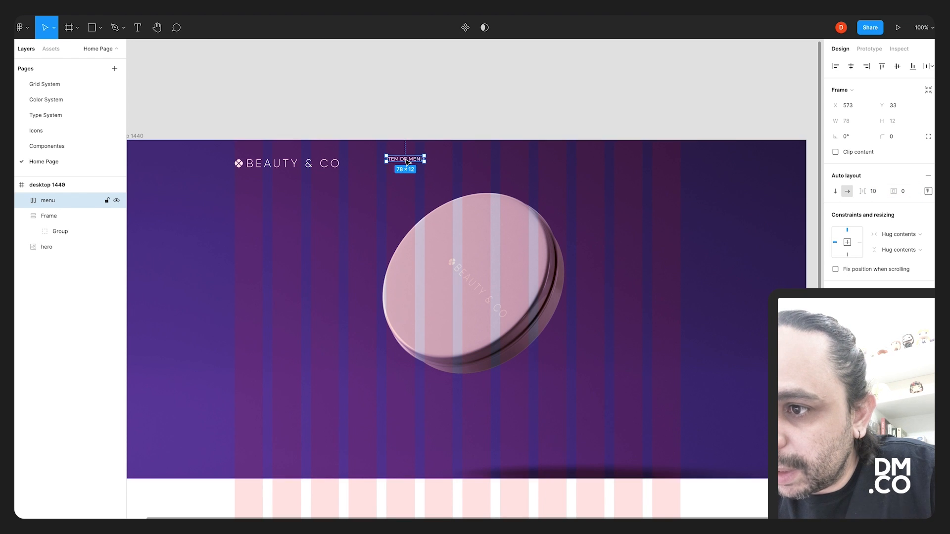
pyautogui.moveTo(404, 167); pyautogui.dragTo(406, 168)
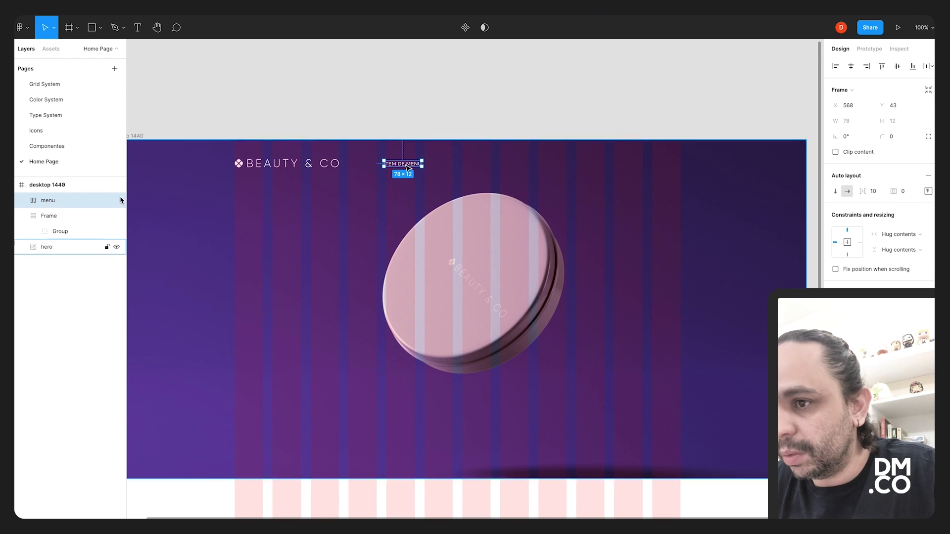
# Set the spacing between items in the menu frame to 24.
pyautogui.click(21, 200)
pyautogui.click(68, 220)
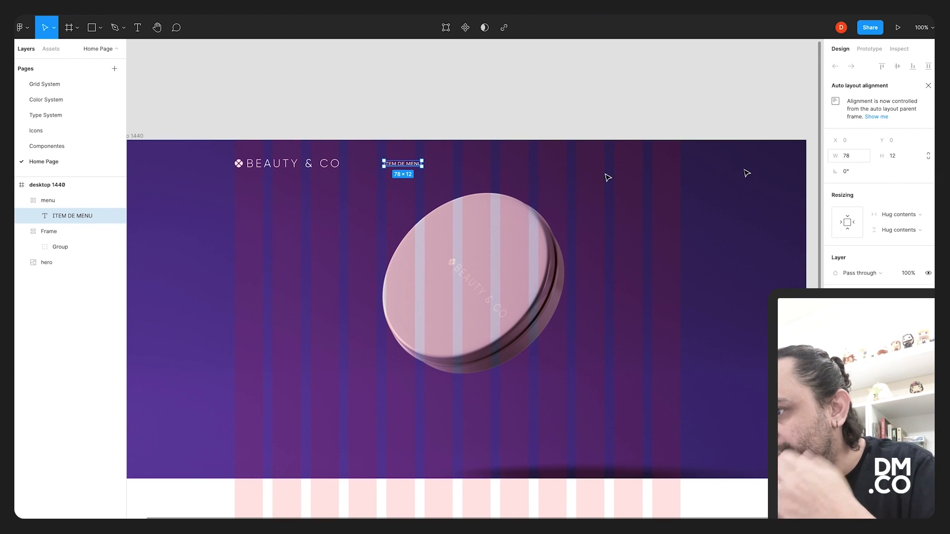
pyautogui.click(50, 200)
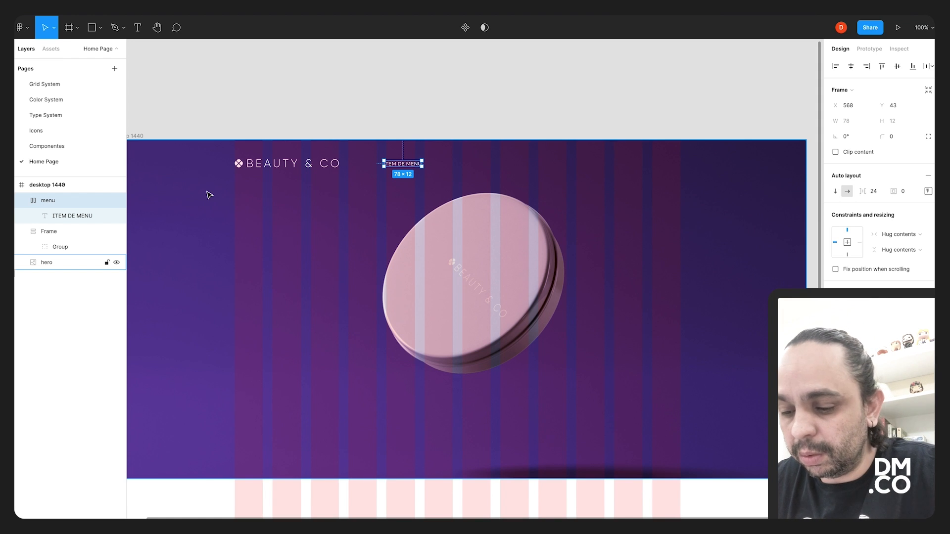
# Duplicate the ITEM DE MENU text inside the menu frame to make four menu items in total.
pyautogui.click(66, 218)
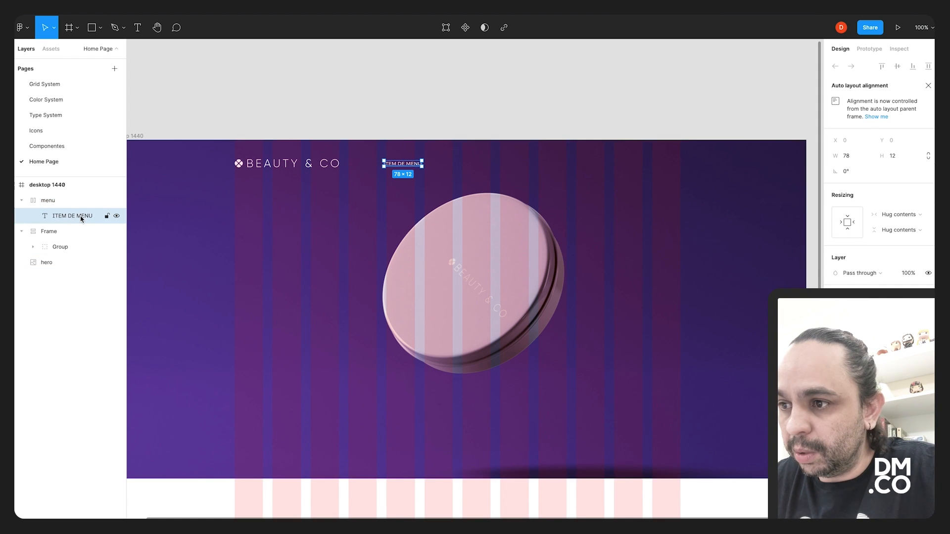
pyautogui.hotkey('ctrl', 'v')
pyautogui.hotkey('ctrl', 'v')
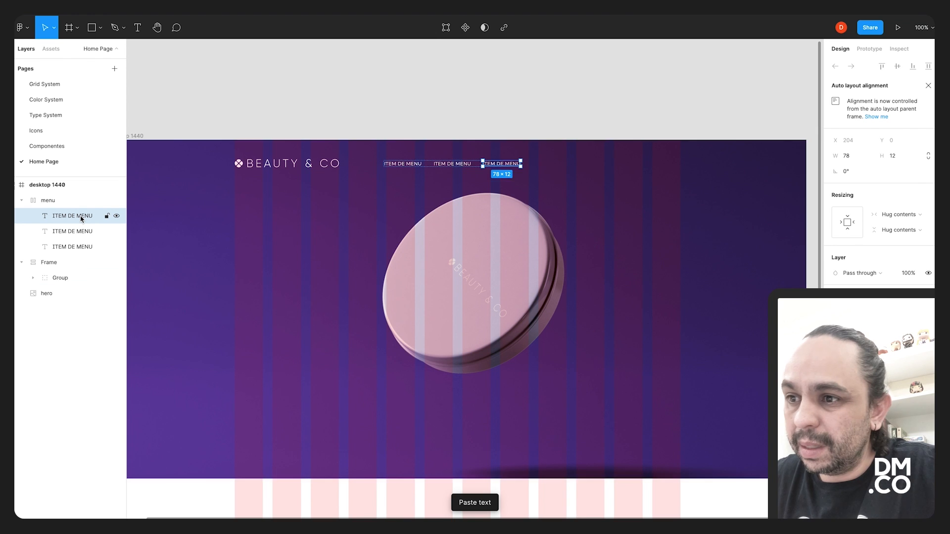
pyautogui.hotkey('ctrl', 'v')
pyautogui.hotkey('ctrl', 'v')
pyautogui.press('Delete')
pyautogui.click(247, 87)
# Shift the menu slightly toward the logo and center it horizontally in the desktop 1440 frame.
pyautogui.click(510, 166)
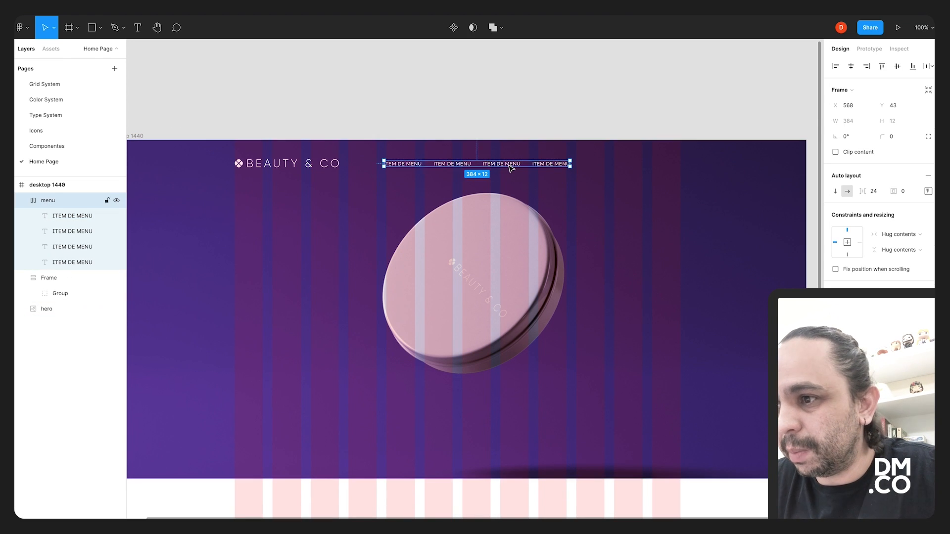
pyautogui.moveTo(507, 168); pyautogui.dragTo(500, 168)
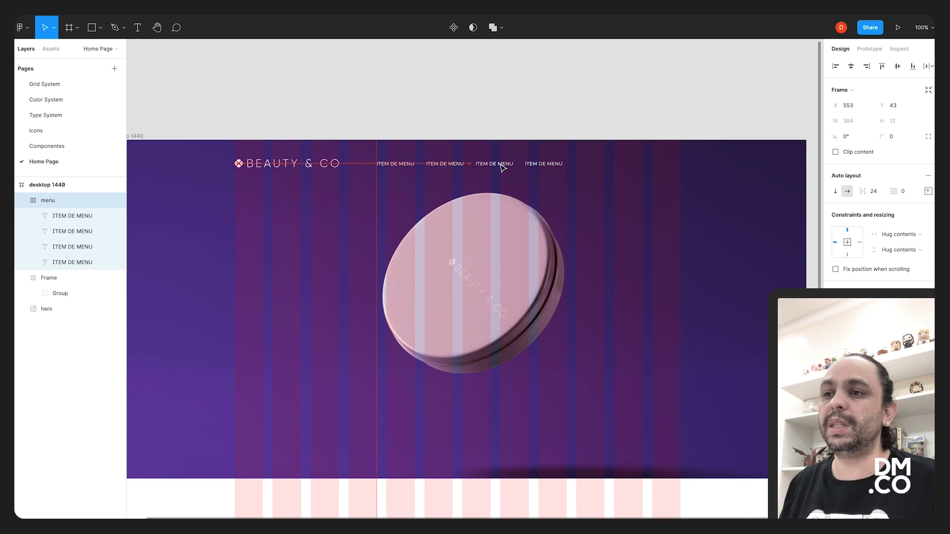
pyautogui.click(521, 81)
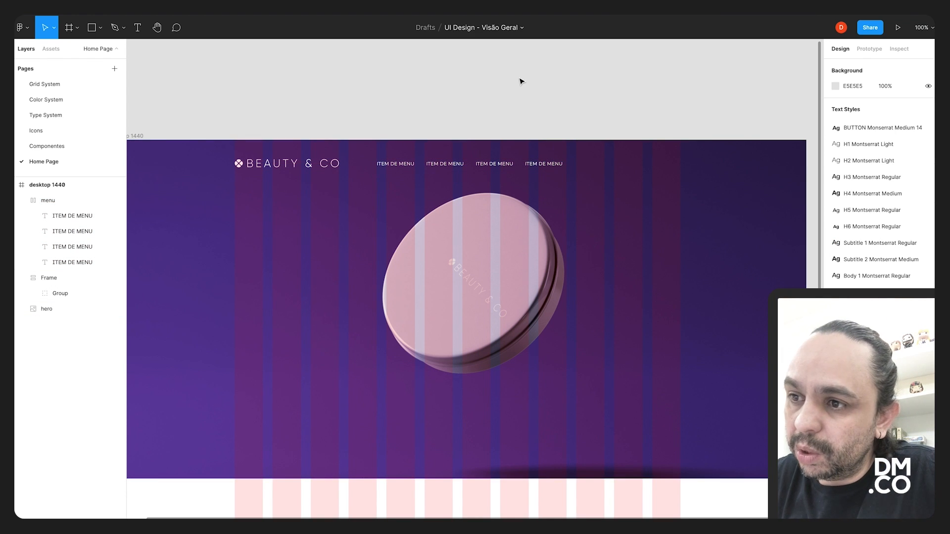
pyautogui.click(498, 168)
pyautogui.moveTo(499, 168); pyautogui.dragTo(496, 170)
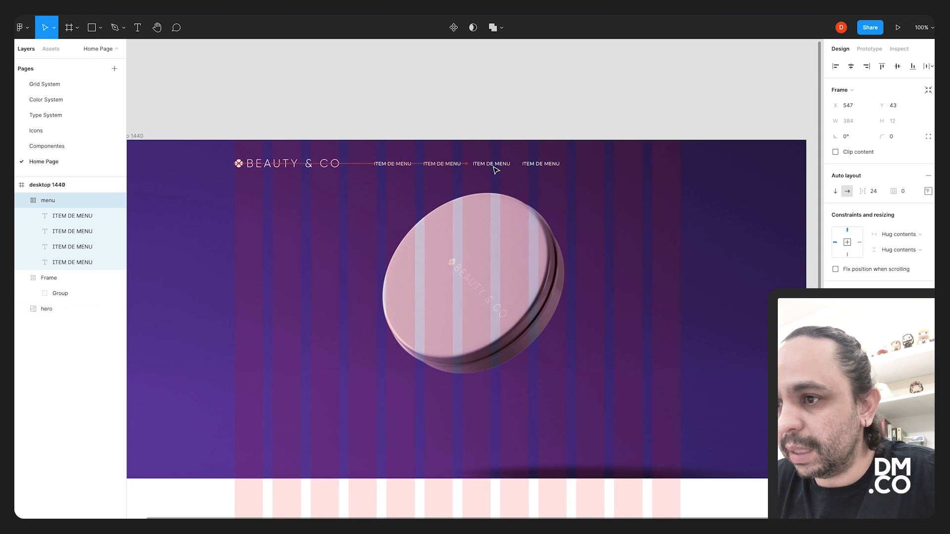
pyautogui.click(852, 68)
pyautogui.click(659, 103)
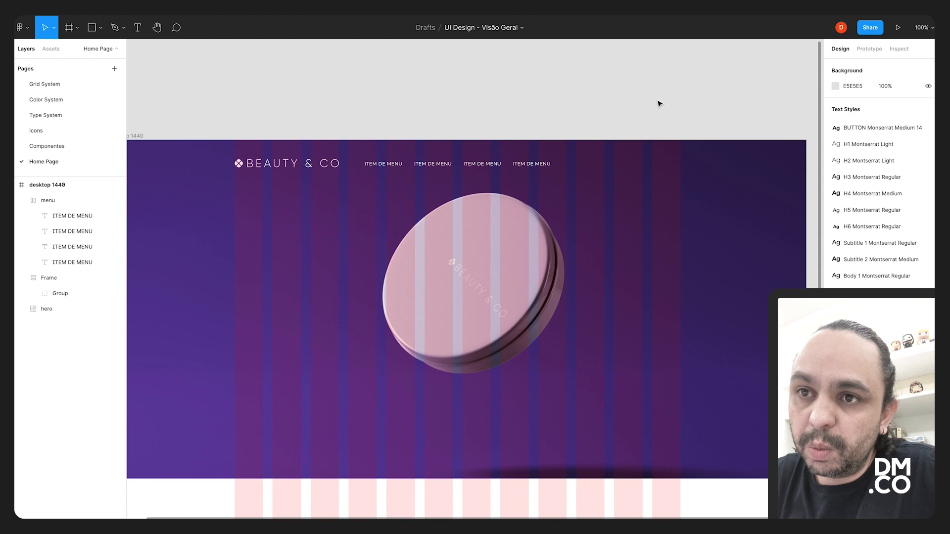
# Draw a thin rectangle about 15 × 2 px on the hero image, beyond the last menu item.
pyautogui.click(100, 33)
pyautogui.click(98, 50)
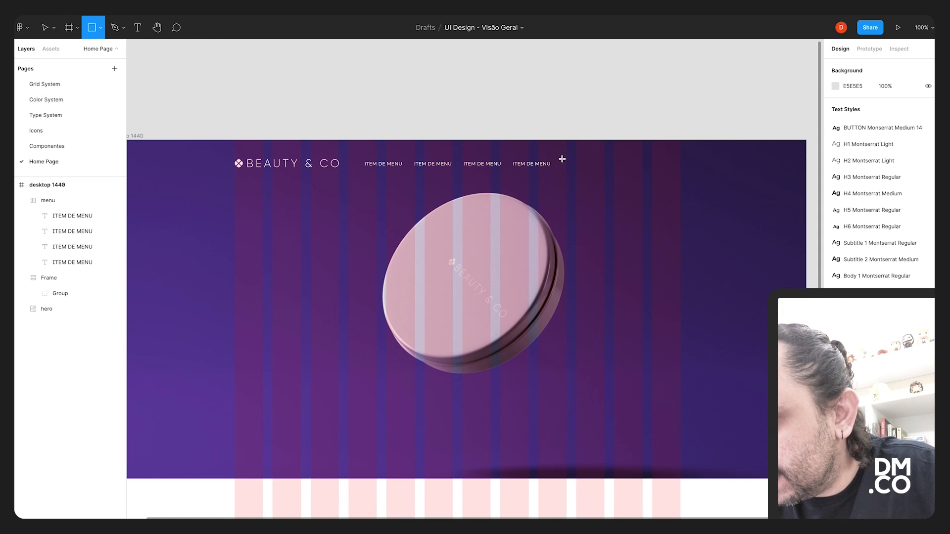
pyautogui.moveTo(583, 163); pyautogui.dragTo(590, 164)
pyautogui.press('+')
pyautogui.press('+')
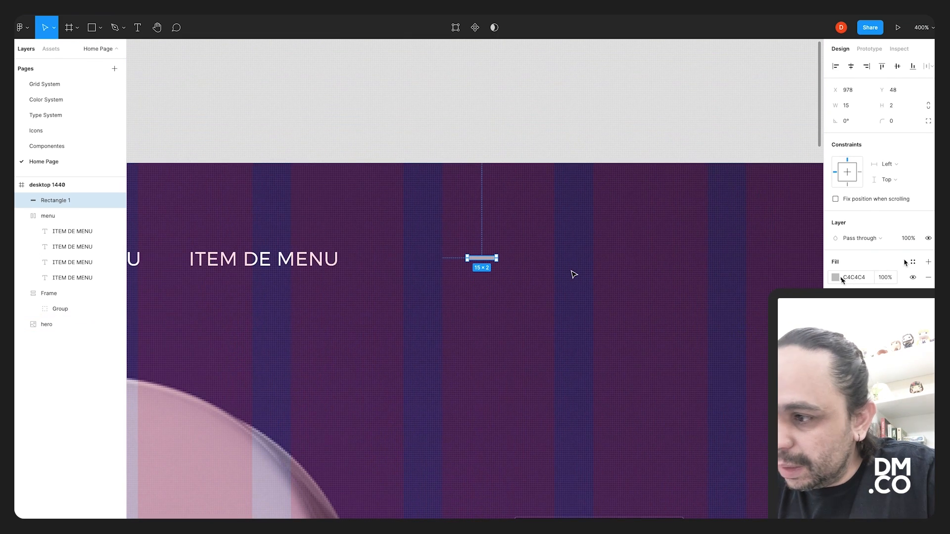
# Fill the small rectangle with white FFFFFF and set its width to 10.
pyautogui.click(836, 278)
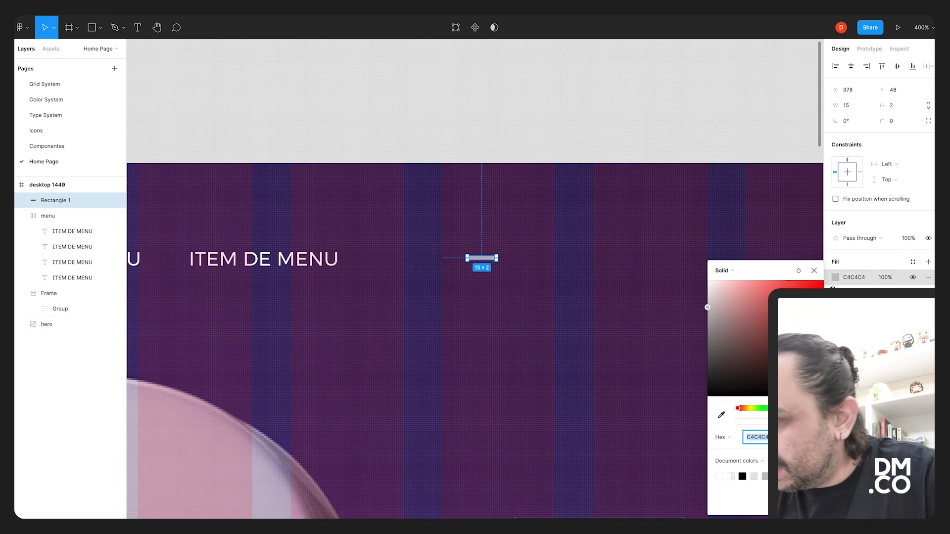
pyautogui.moveTo(716, 291); pyautogui.dragTo(706, 280)
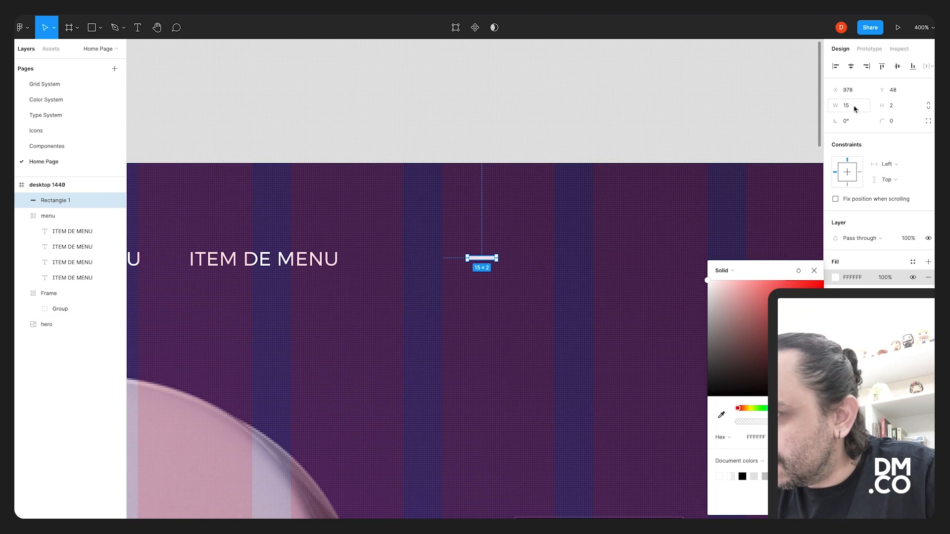
pyautogui.write('10')
pyautogui.press('Return')
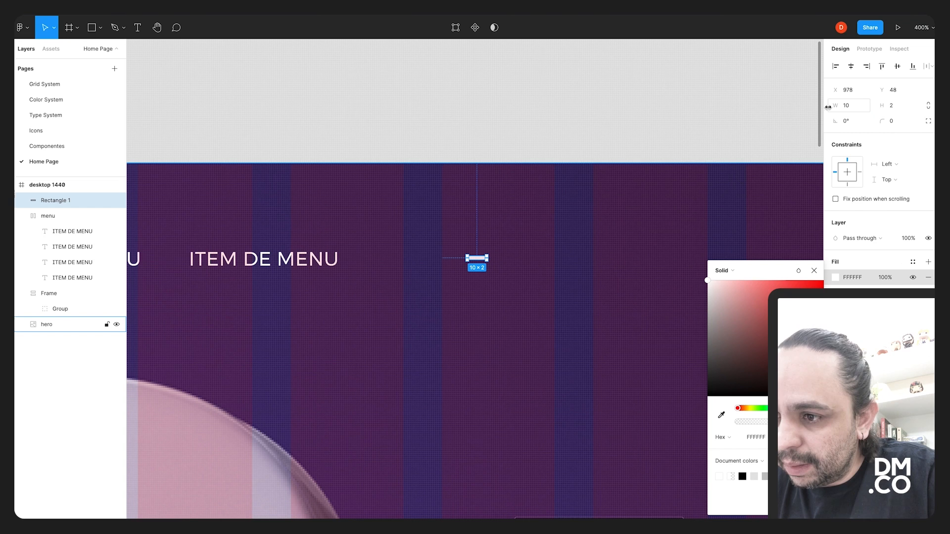
pyautogui.click(574, 124)
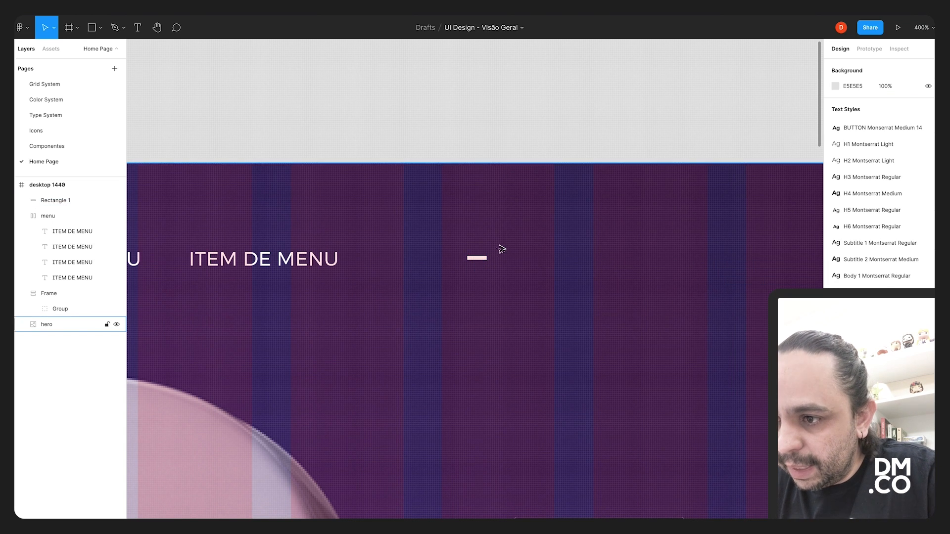
# Duplicate the white bar twice below itself with 2 px gaps to form a three-bar menu icon.
pyautogui.click(484, 258)
pyautogui.press('Down')
pyautogui.press('Down')
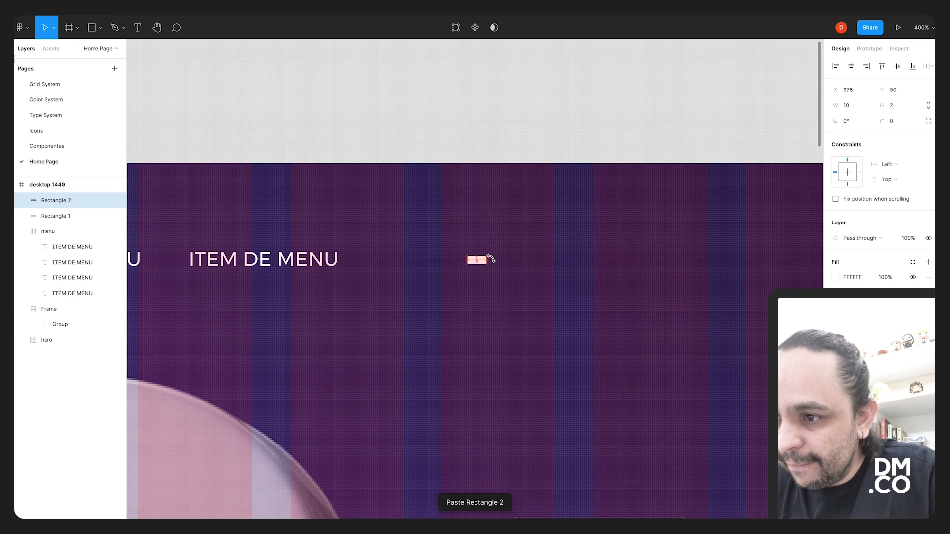
pyautogui.hotkey('ctrl', 'v')
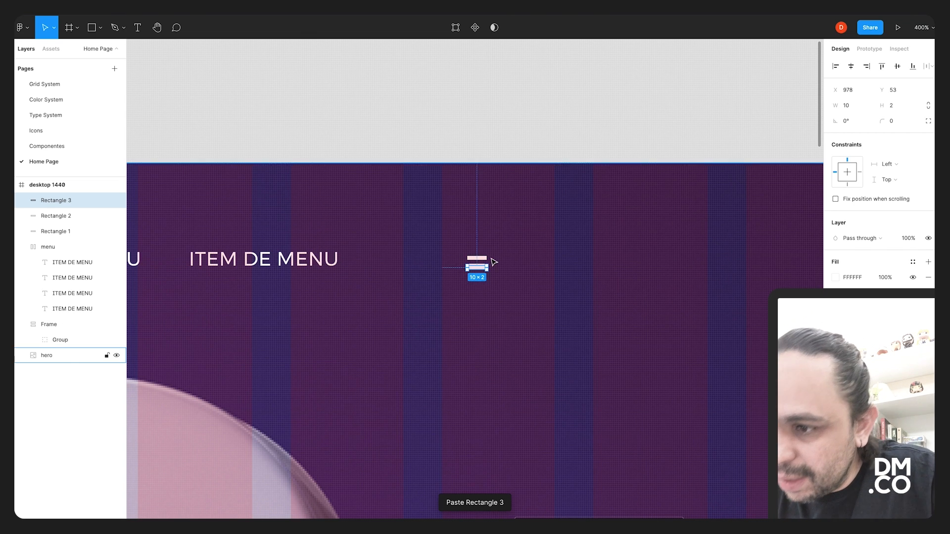
pyautogui.press('Down')
pyautogui.press('Down')
pyautogui.press('Down')
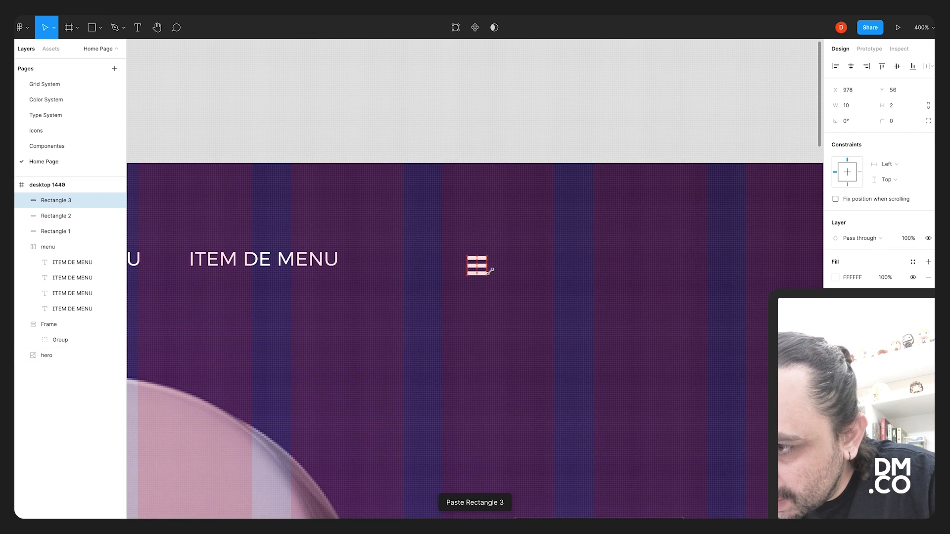
# Select the three white bars and group them.
pyautogui.click(480, 258)
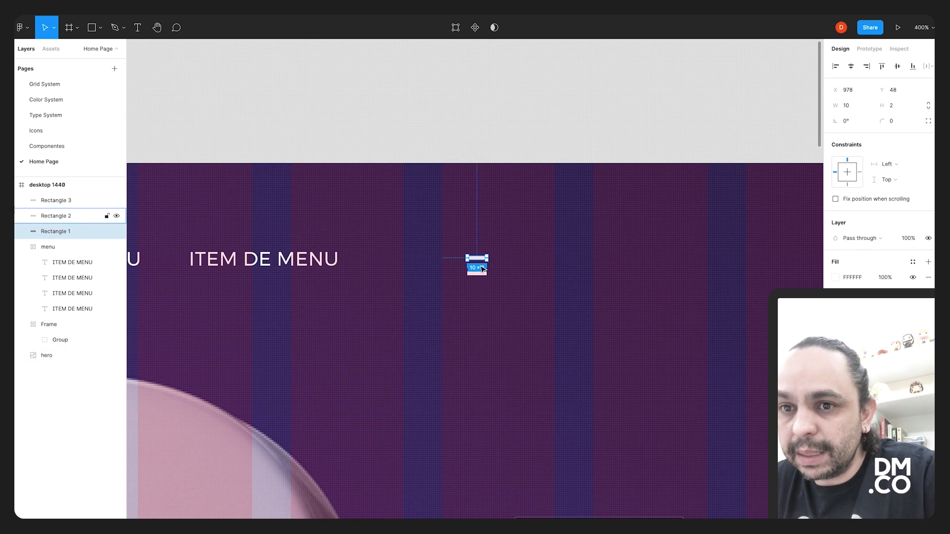
pyautogui.keyDown('shift'); pyautogui.click(480, 265); pyautogui.keyUp('shift')
pyautogui.keyDown('shift'); pyautogui.click(482, 274); pyautogui.keyUp('shift')
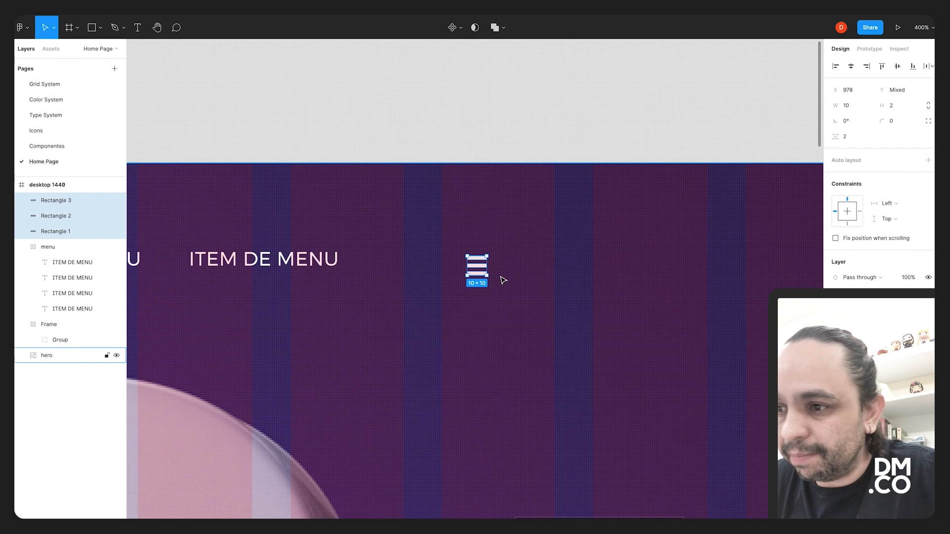
pyautogui.hotkey('ctrl', 'g')
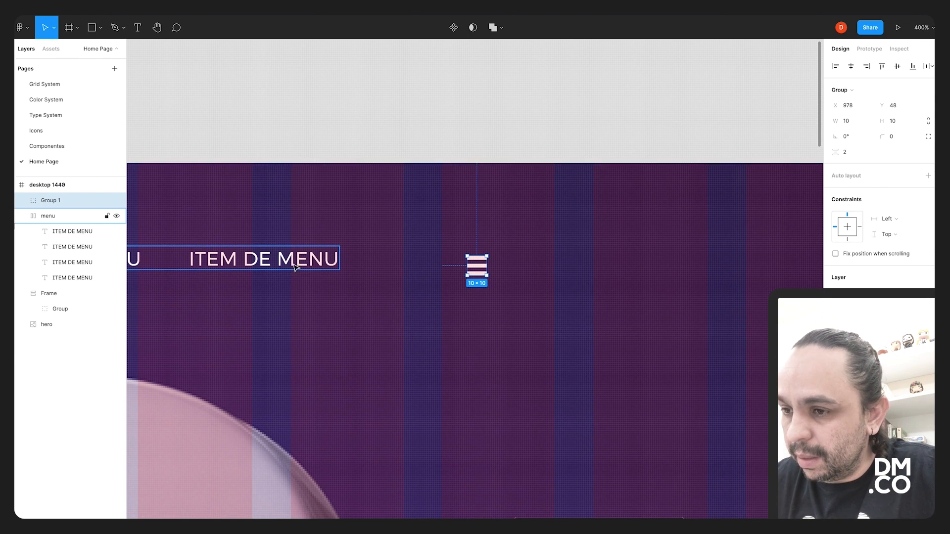
# Move the bar icon group to the outer edge of the last grid column, at X 1170, Y 44.
pyautogui.moveTo(481, 272); pyautogui.dragTo(732, 260)
pyautogui.moveTo(742, 262); pyautogui.dragTo(606, 273)
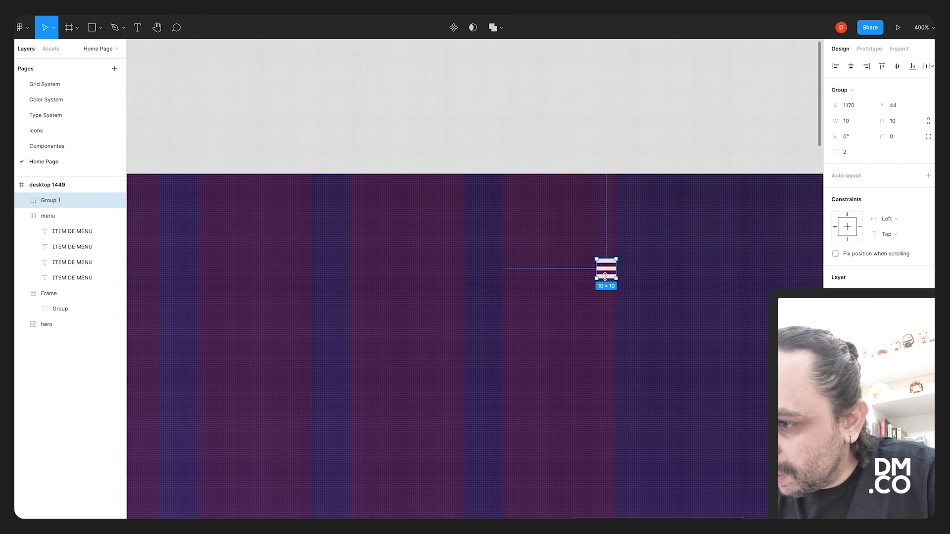
pyautogui.click(623, 266)
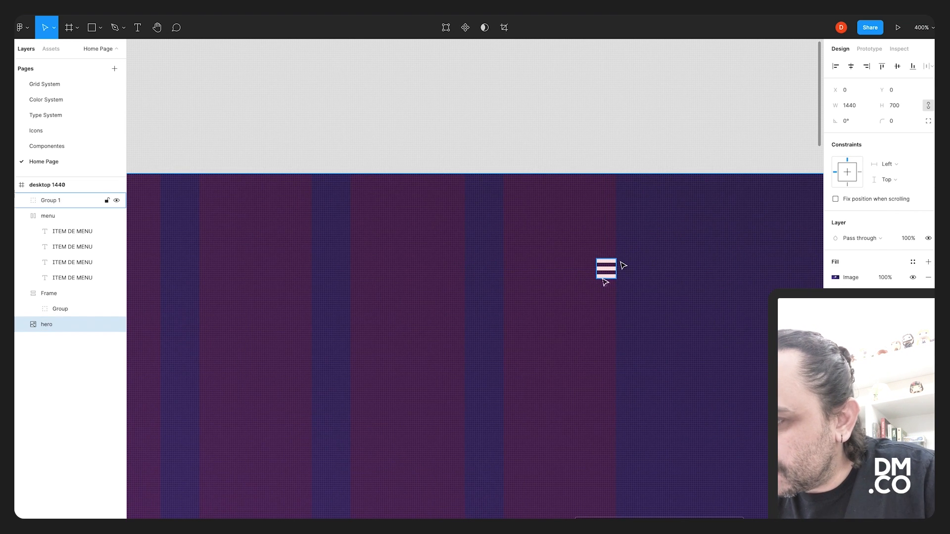
# Shorten the bottom bar of the menu icon to 8 px, keeping its right end aligned with the other bars.
pyautogui.doubleClick(606, 270)
pyautogui.press('+')
pyautogui.press('+')
pyautogui.moveTo(698, 248); pyautogui.dragTo(252, 280)
pyautogui.moveTo(522, 294); pyautogui.dragTo(529, 294)
pyautogui.press('-')
pyautogui.press('-')
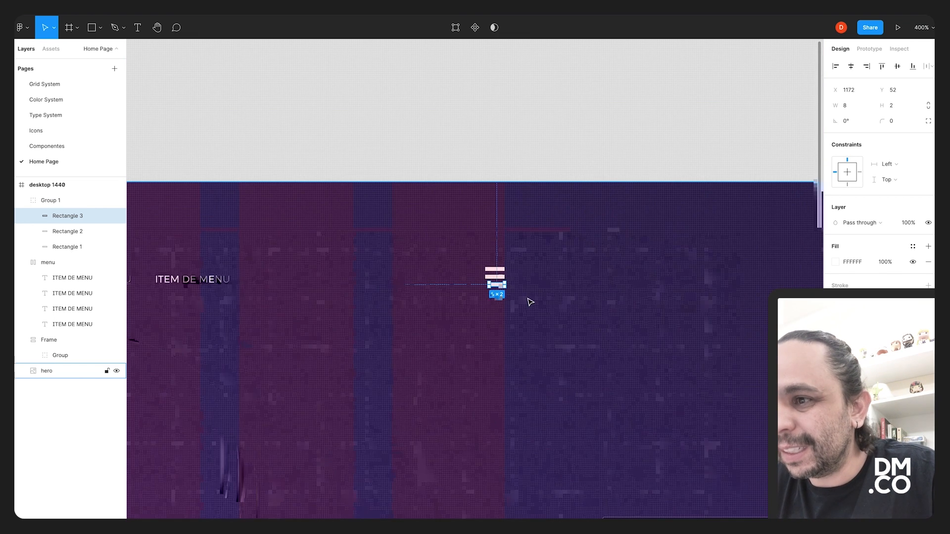
pyautogui.press('-')
pyautogui.press('-')
pyautogui.click(416, 210)
pyautogui.moveTo(410, 211); pyautogui.dragTo(615, 98)
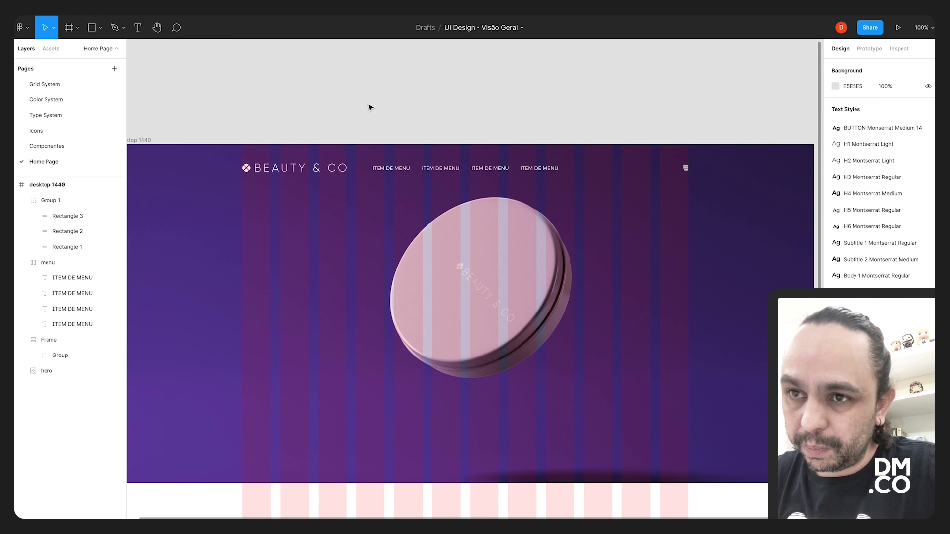
# Add a text layer reading "Base Beauty & CO" on the hero image, beside the pink compact.
pyautogui.click(141, 29)
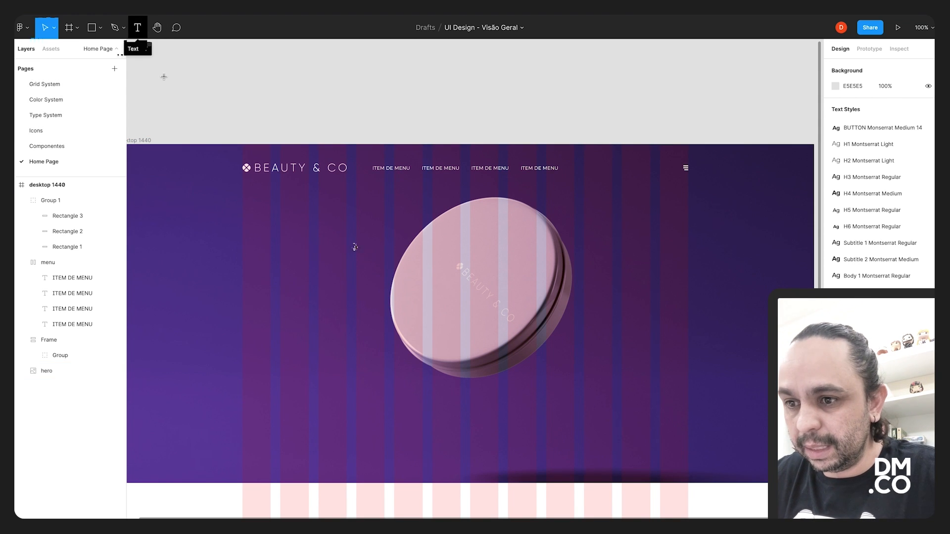
pyautogui.click(337, 284)
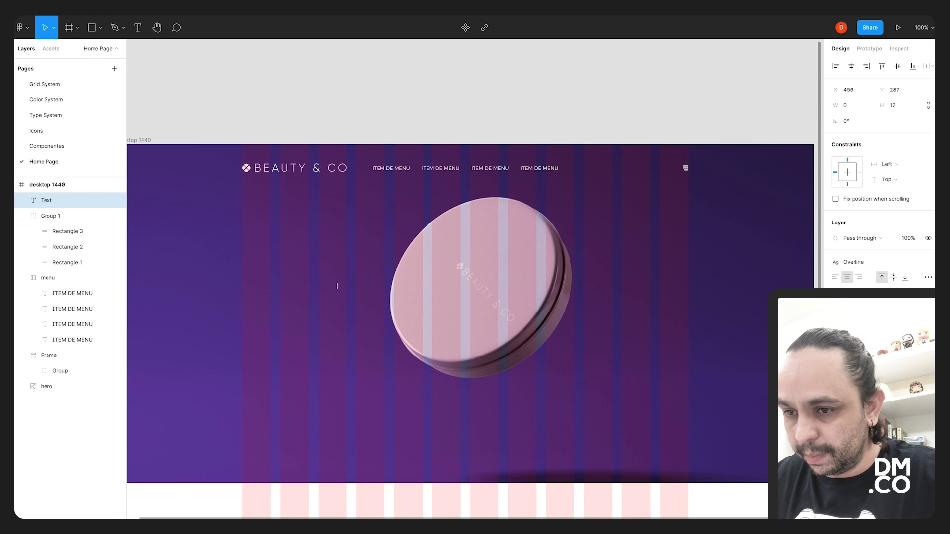
pyautogui.write('CHAMADA')
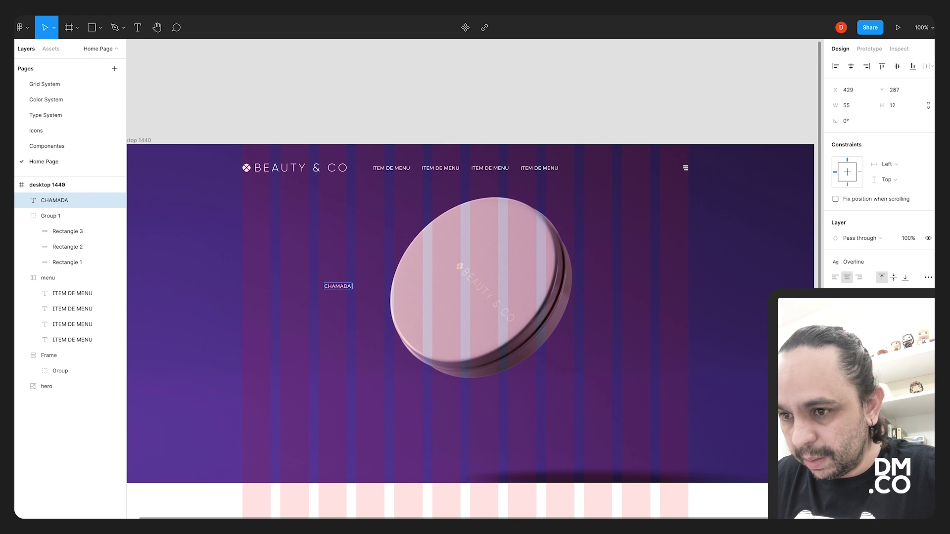
pyautogui.hotkey('ctrl', 'a')
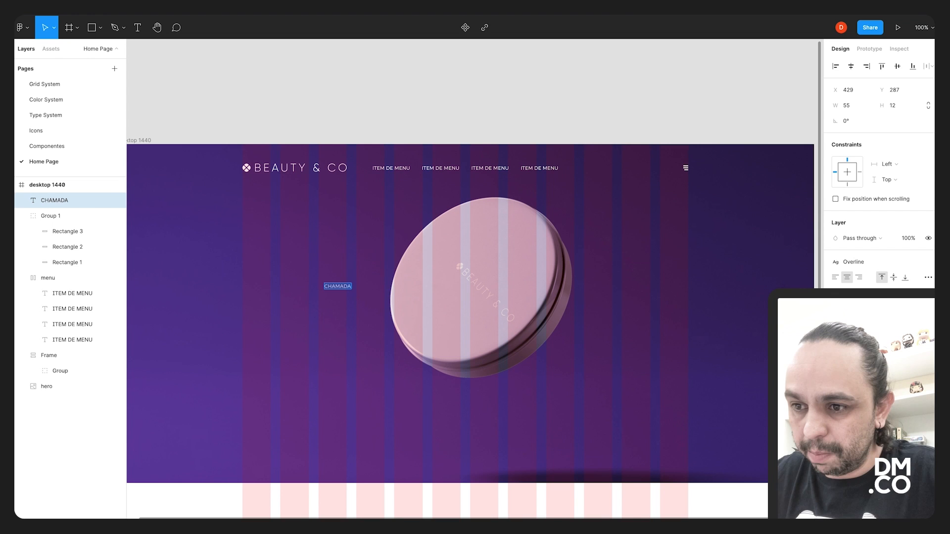
pyautogui.write('Base')
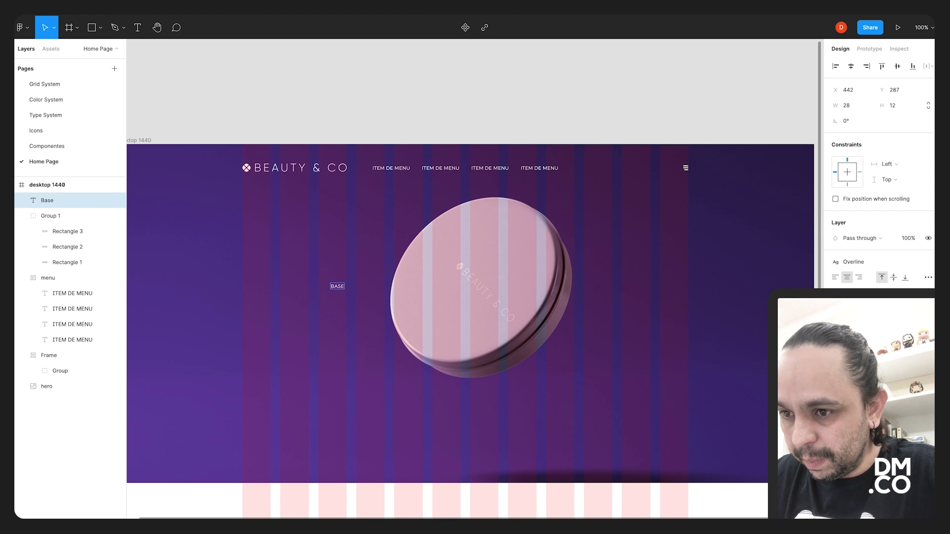
pyautogui.write(' Be')
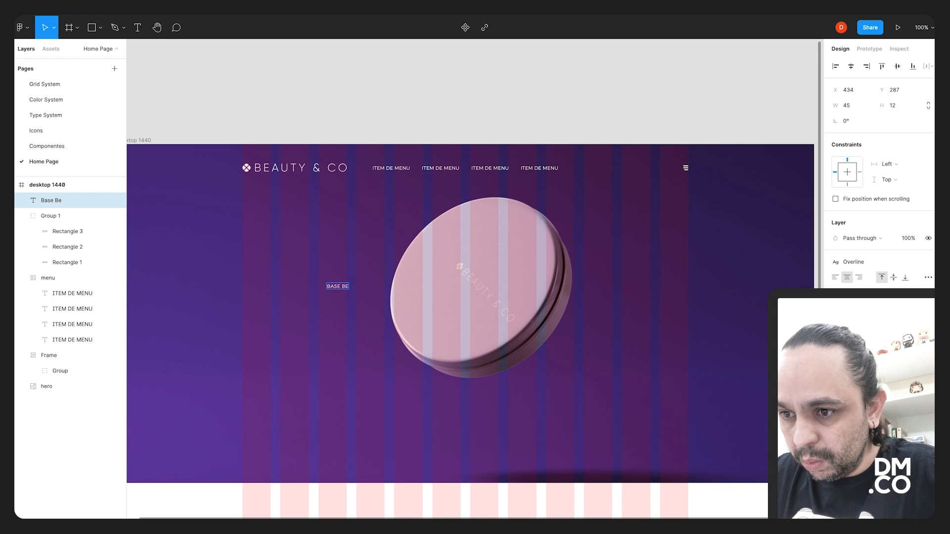
pyautogui.write('uty & CO')
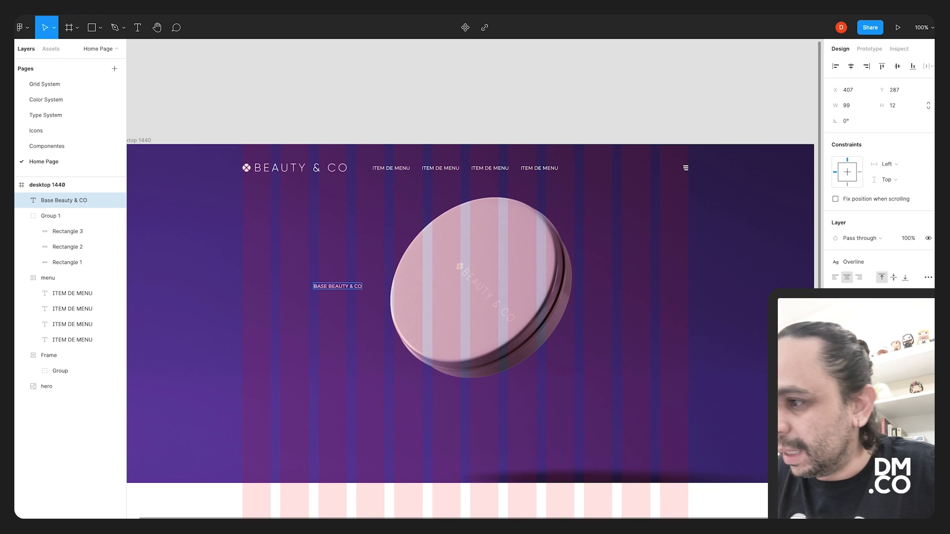
pyautogui.press('Escape')
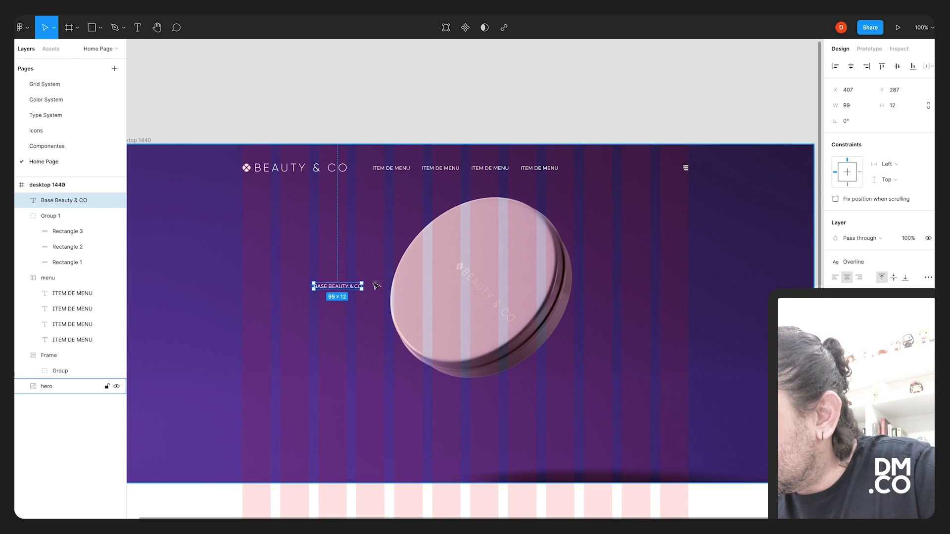
# Apply the H2 Montserrat Light style to the "Base Beauty & CO" text and move it to about X 257, Y 313 by the first grid column.
pyautogui.click(866, 264)
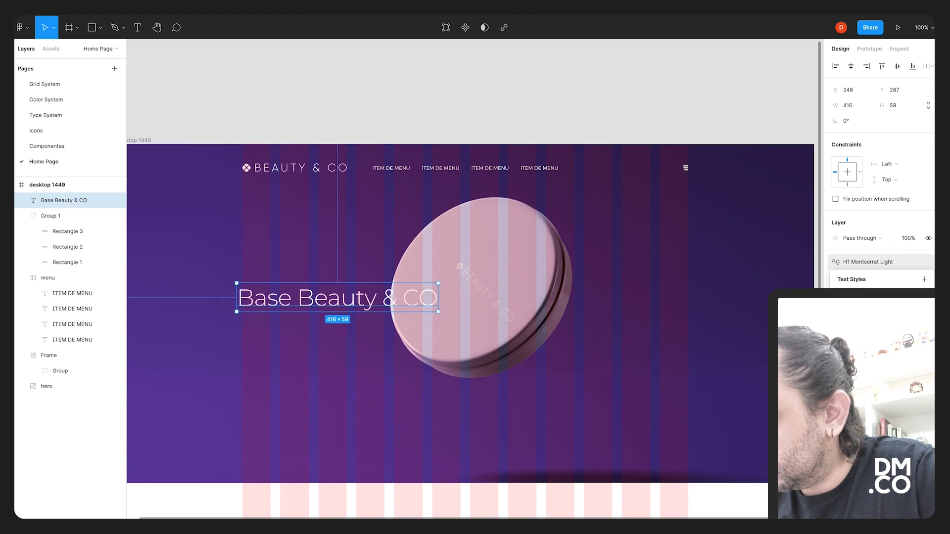
pyautogui.click(856, 266)
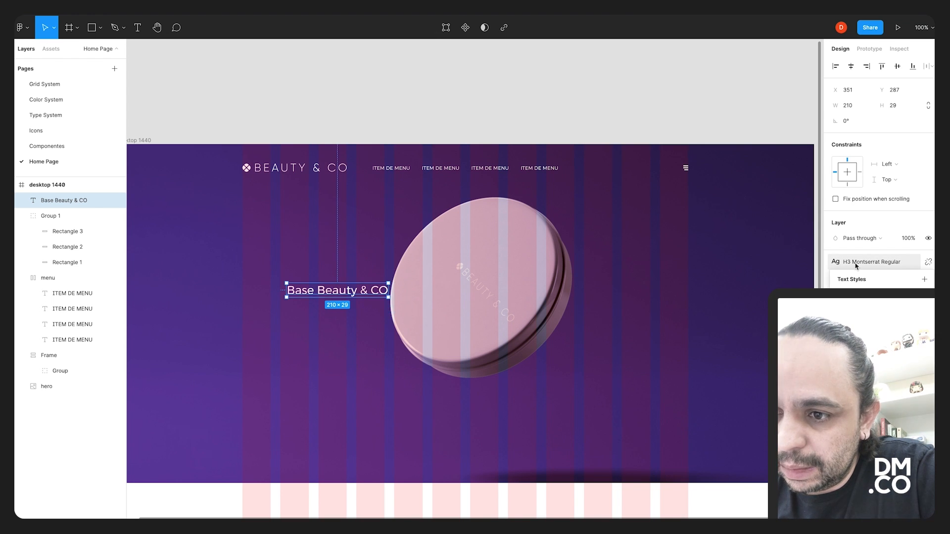
pyautogui.click(855, 317)
pyautogui.moveTo(334, 297); pyautogui.dragTo(303, 312)
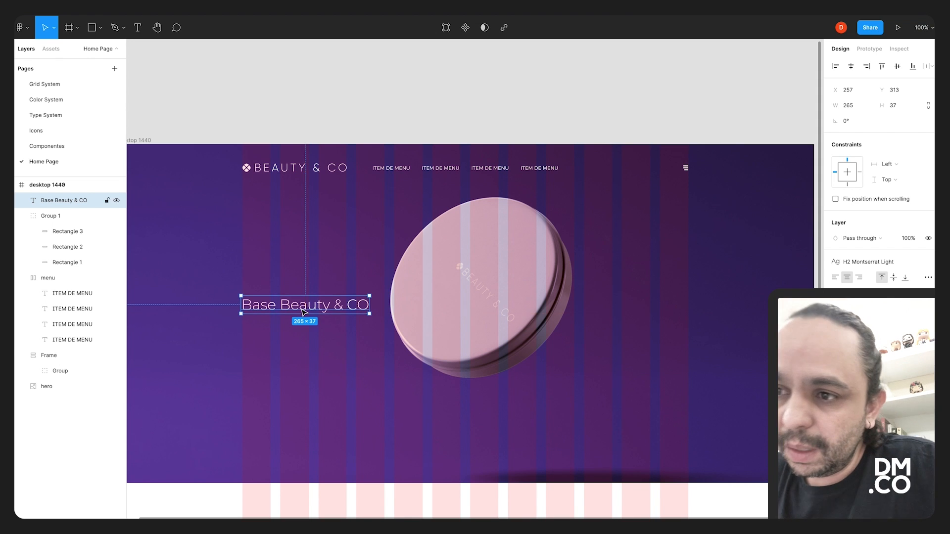
pyautogui.click(349, 107)
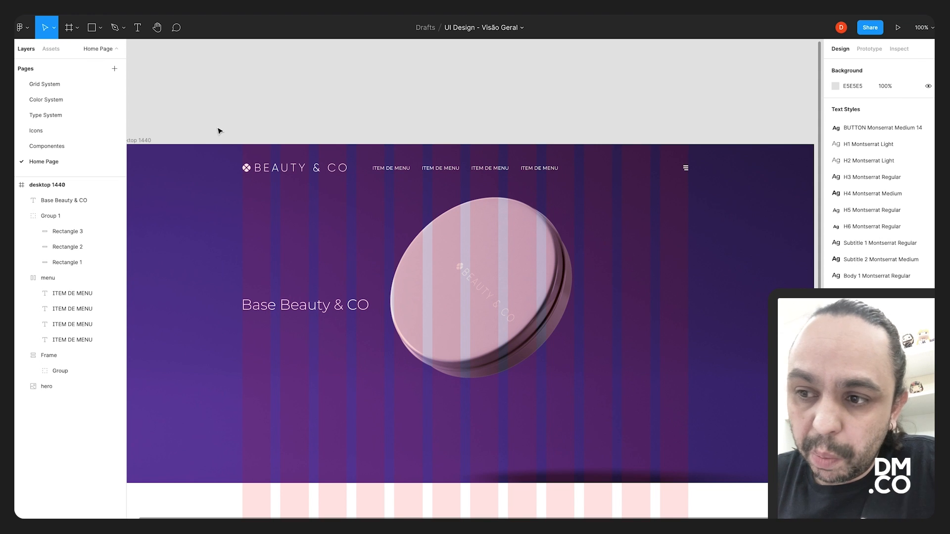
# Copy the brighter purple COMPRAR button from the Componentes page to the Home Page and place it under the headline at X 260, Y 350.
pyautogui.click(47, 146)
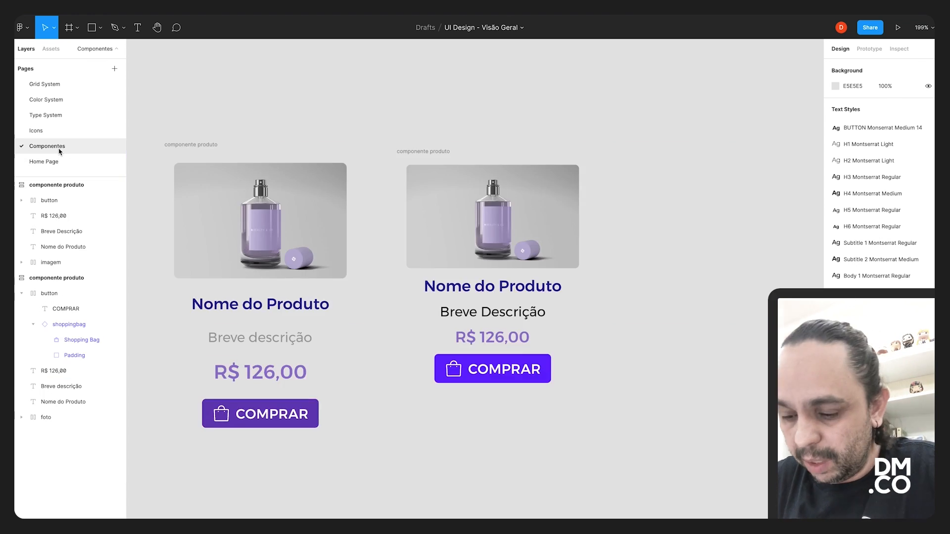
pyautogui.click(495, 370)
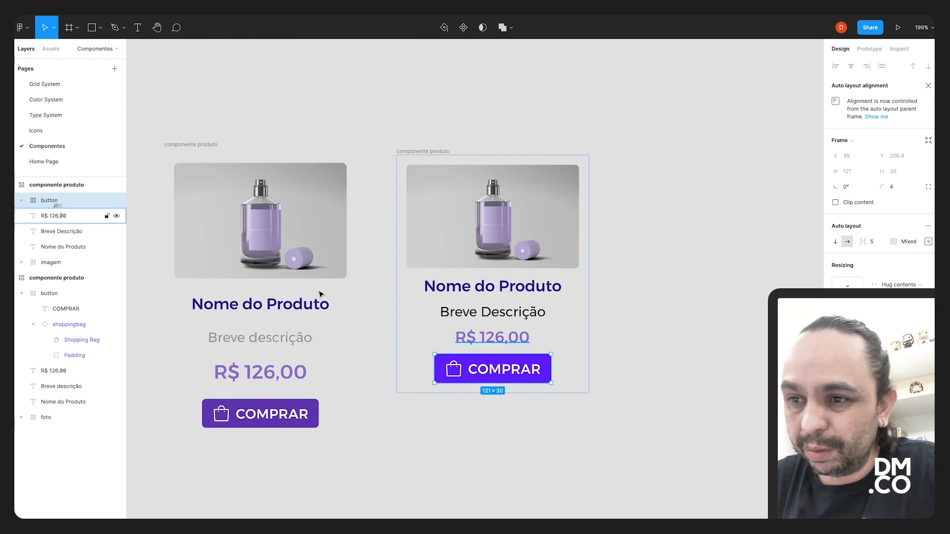
pyautogui.click(49, 162)
pyautogui.hotkey('ctrl', 'v')
pyautogui.moveTo(477, 278); pyautogui.dragTo(280, 325)
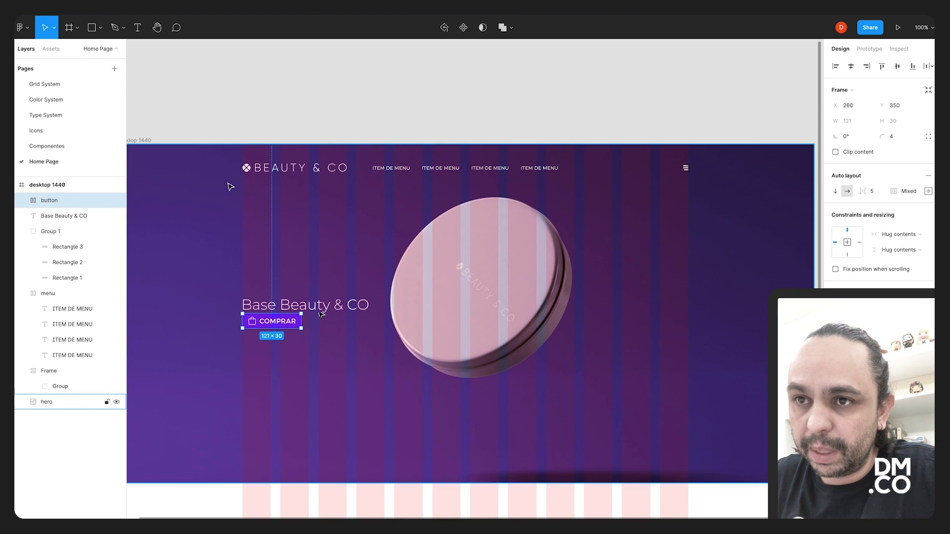
# Add a text layer reading "EM DESTAQUE" above the hero headline.
pyautogui.click(391, 168)
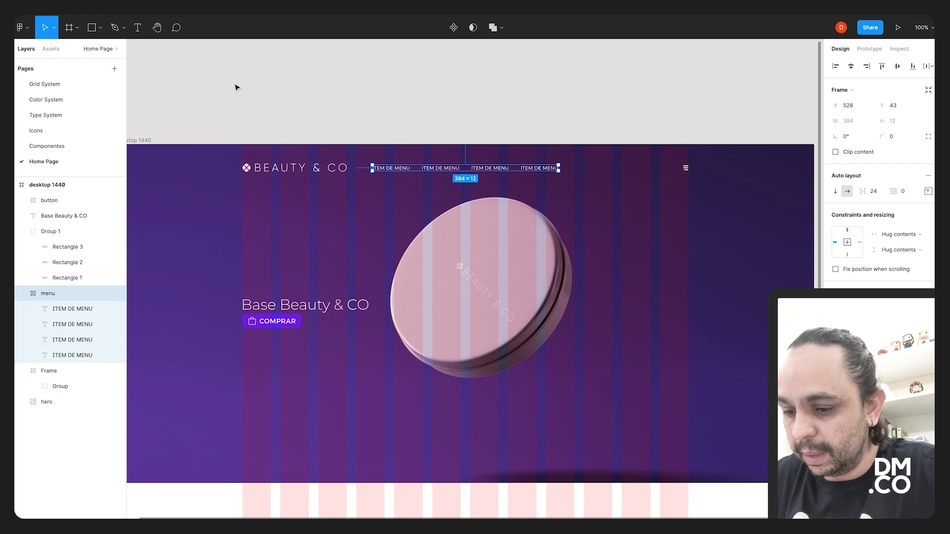
pyautogui.click(238, 84)
pyautogui.press('t')
pyautogui.click(298, 258)
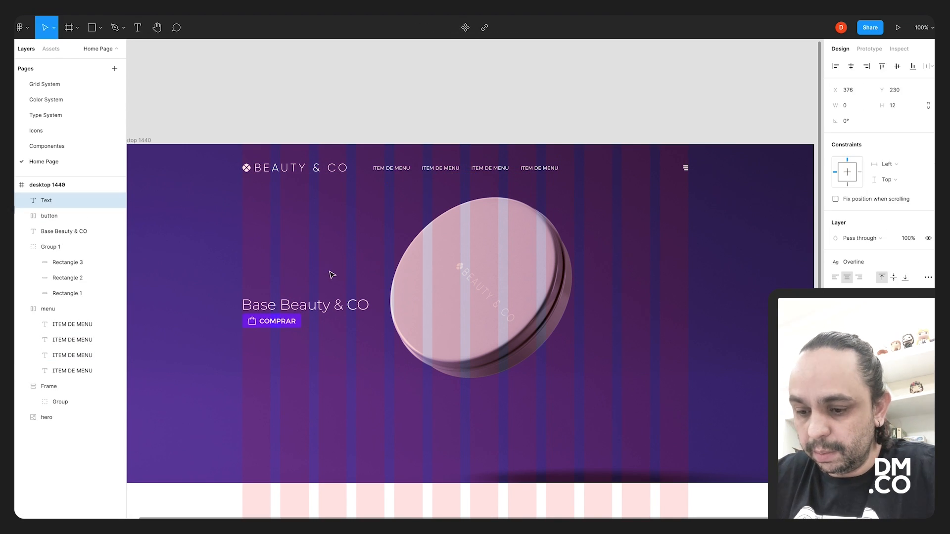
pyautogui.write('EM')
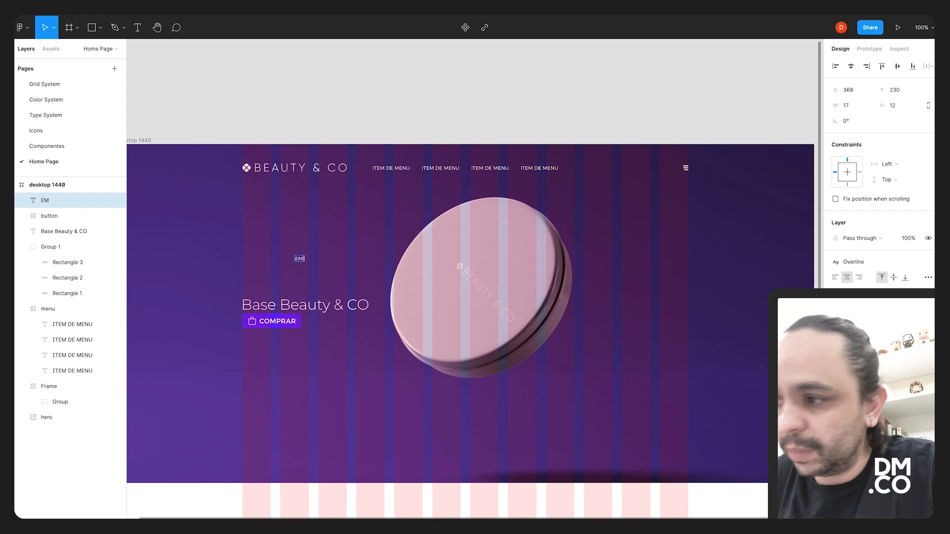
pyautogui.write(' DESTAQUE')
pyautogui.press('Escape')
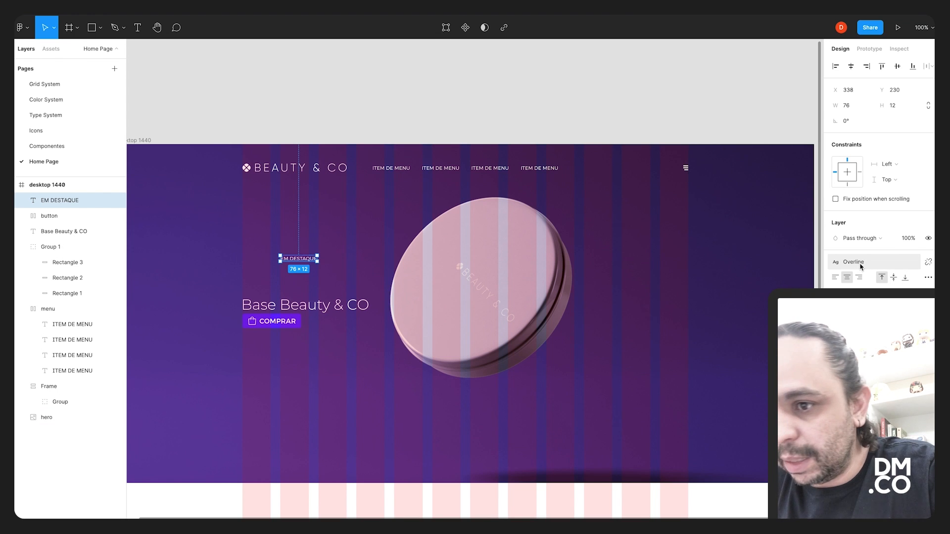
# Apply the Caption text style to "EM DESTAQUE" and move it directly above the headline at X 260, Y 298.
pyautogui.click(860, 263)
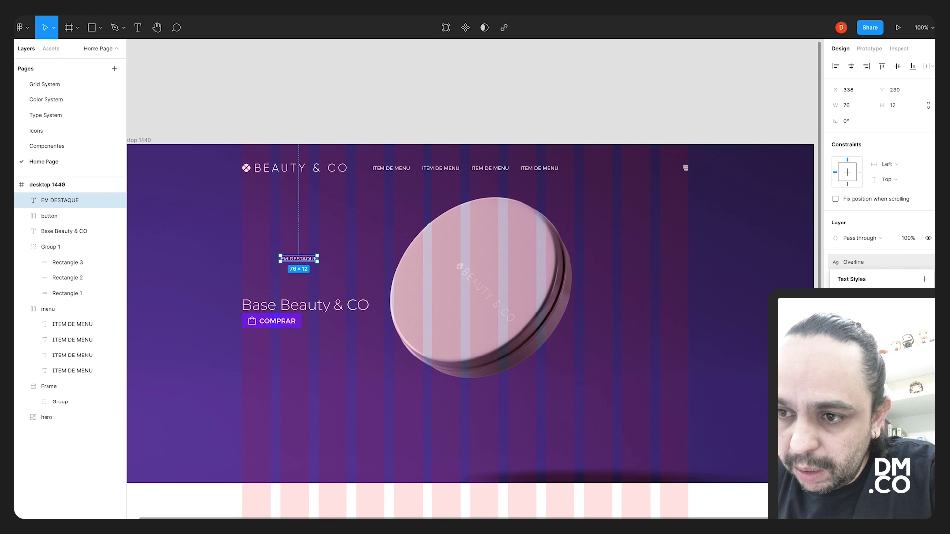
pyautogui.click(860, 347)
pyautogui.moveTo(307, 261); pyautogui.dragTo(272, 294)
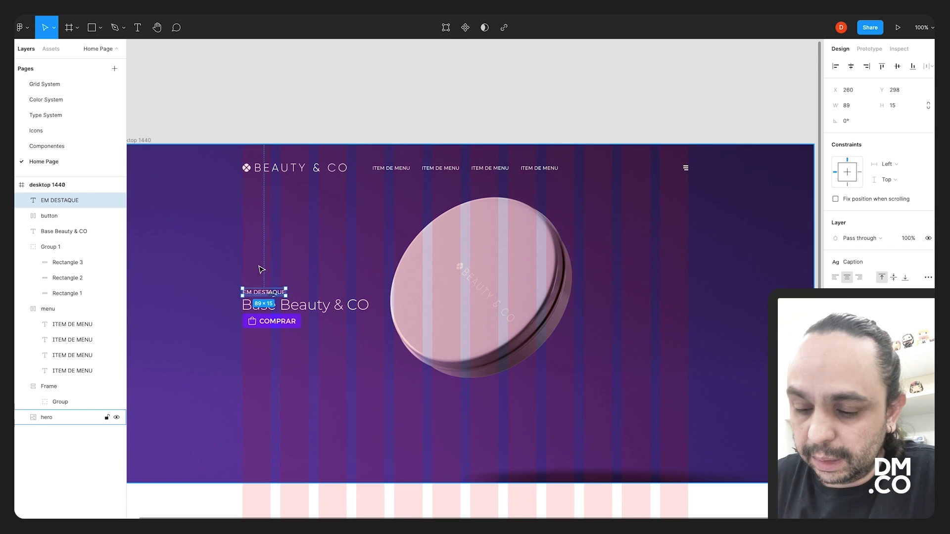
# Combine "EM DESTAQUE", the headline and the COMPRAR button into one vertical auto layout frame at X 260, Y 298.
pyautogui.keyDown('shift'); pyautogui.click(289, 307); pyautogui.keyUp('shift')
pyautogui.keyDown('shift'); pyautogui.click(278, 325); pyautogui.keyUp('shift')
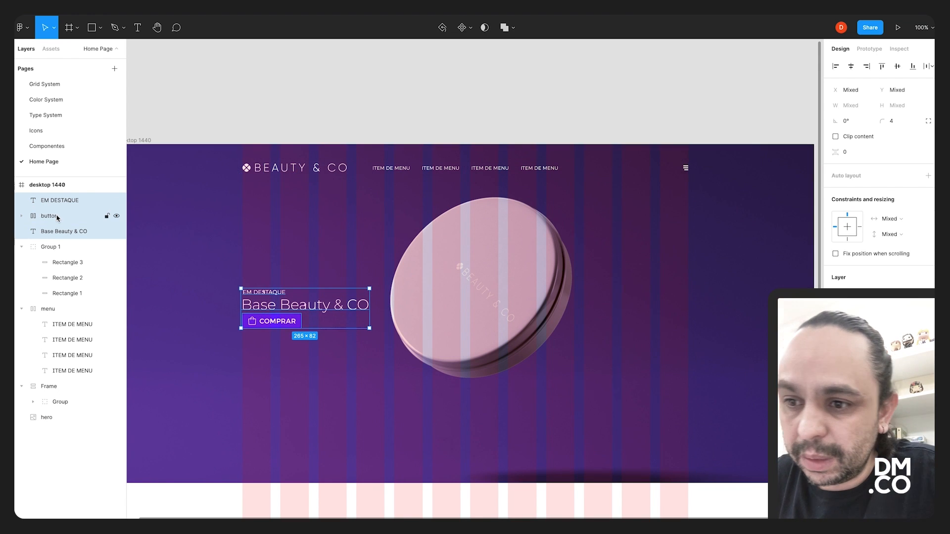
pyautogui.hotkey('shift', 'a')
pyautogui.moveTo(276, 307); pyautogui.dragTo(278, 307)
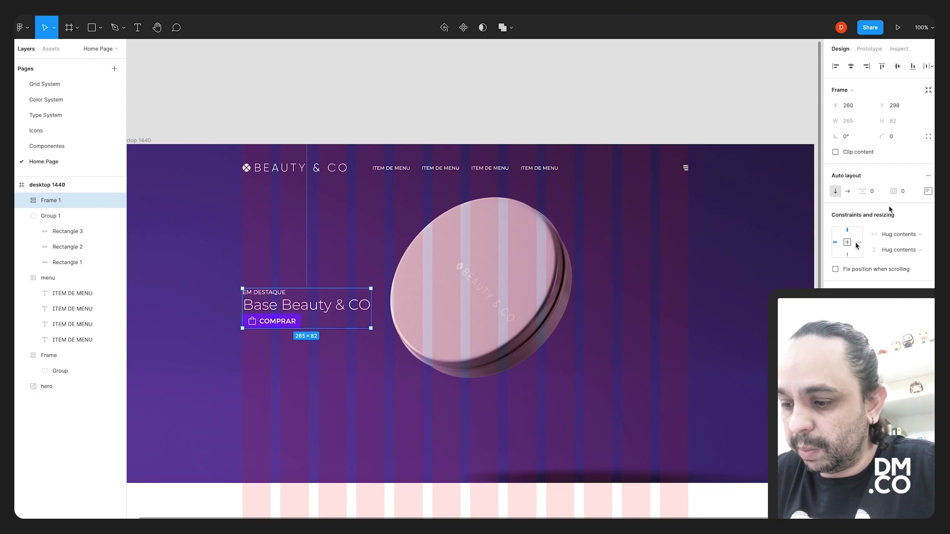
# Set the spacing between items in the hero text auto layout to 8.
pyautogui.click(862, 193)
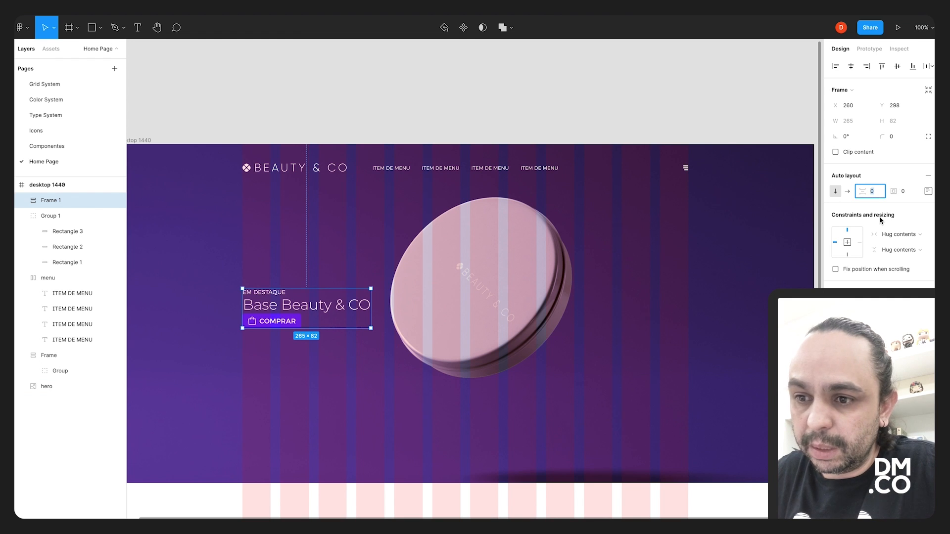
pyautogui.write('16')
pyautogui.press('Return')
pyautogui.click(870, 191)
pyautogui.write('8')
pyautogui.press('Return')
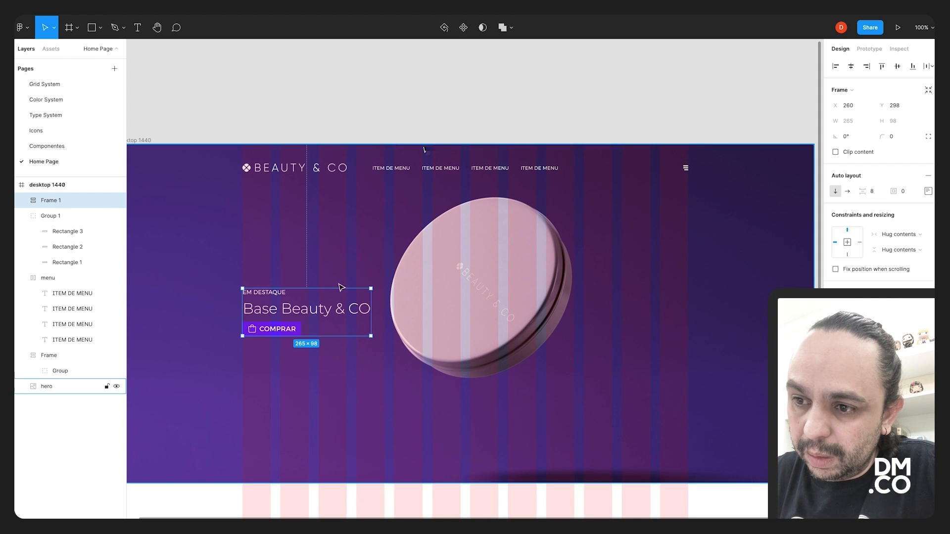
pyautogui.moveTo(320, 317); pyautogui.dragTo(320, 319)
pyautogui.click(500, 67)
pyautogui.moveTo(579, 86)
pyautogui.mouseDown()
pyautogui.moveTo(528, 75)
pyautogui.moveTo(573, 78)
pyautogui.mouseUp()
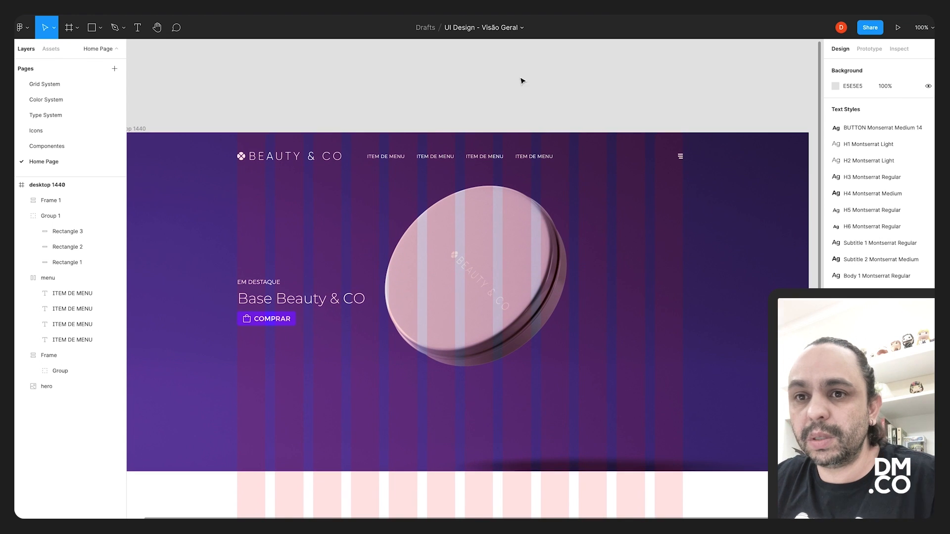
# Copy the social media icon frame from the Icons page and paste it into the desktop 1440 frame on the Home Page.
pyautogui.click(83, 147)
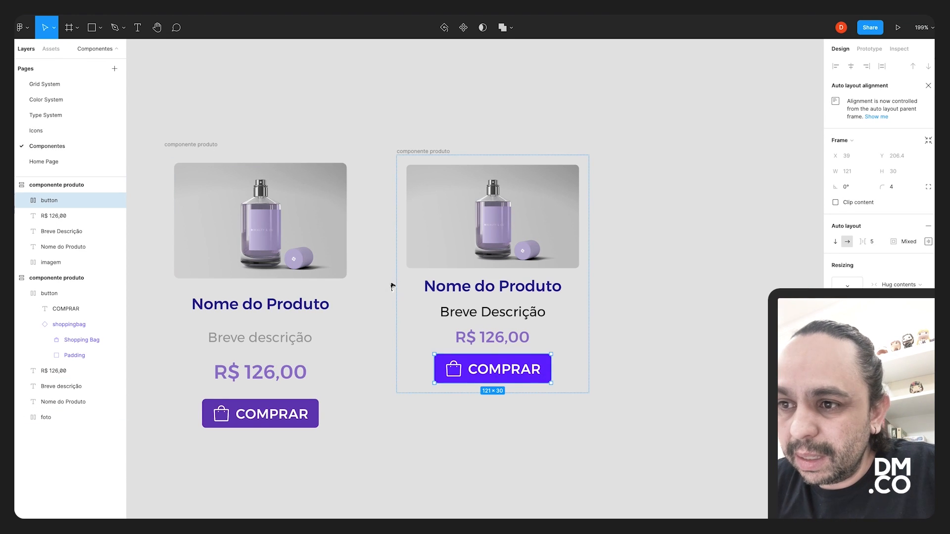
pyautogui.click(36, 131)
pyautogui.hscroll(-5, 208, 177)
pyautogui.moveTo(271, 162); pyautogui.dragTo(440, 227)
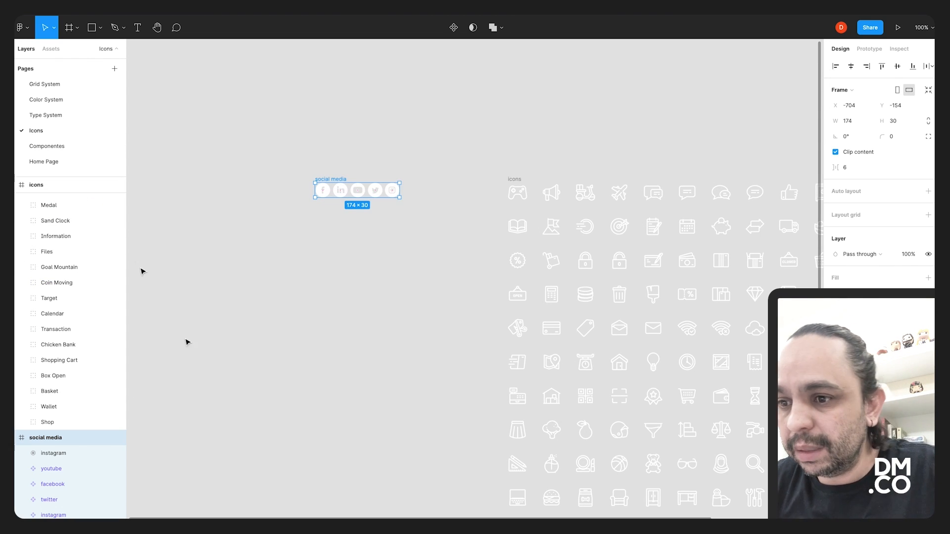
pyautogui.click(318, 293)
pyautogui.click(59, 157)
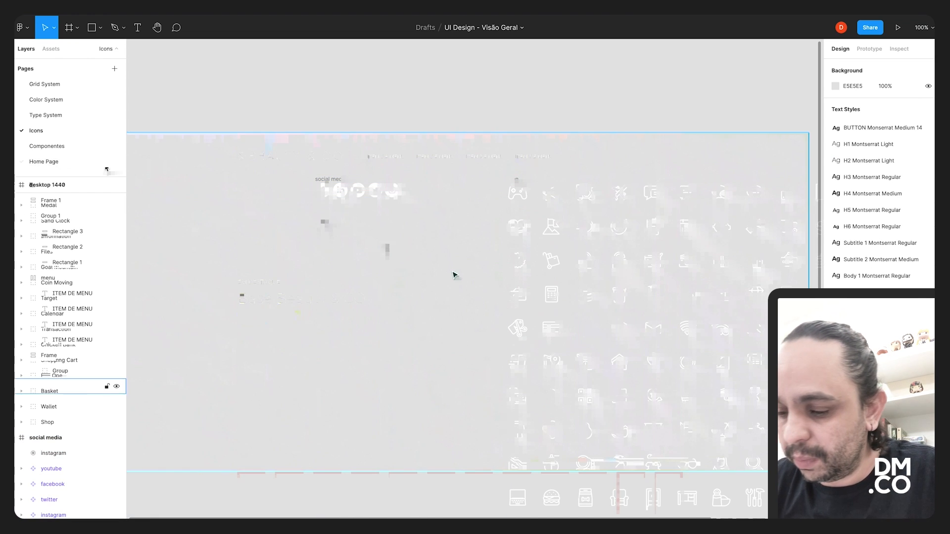
pyautogui.hotkey('ctrl', 'v')
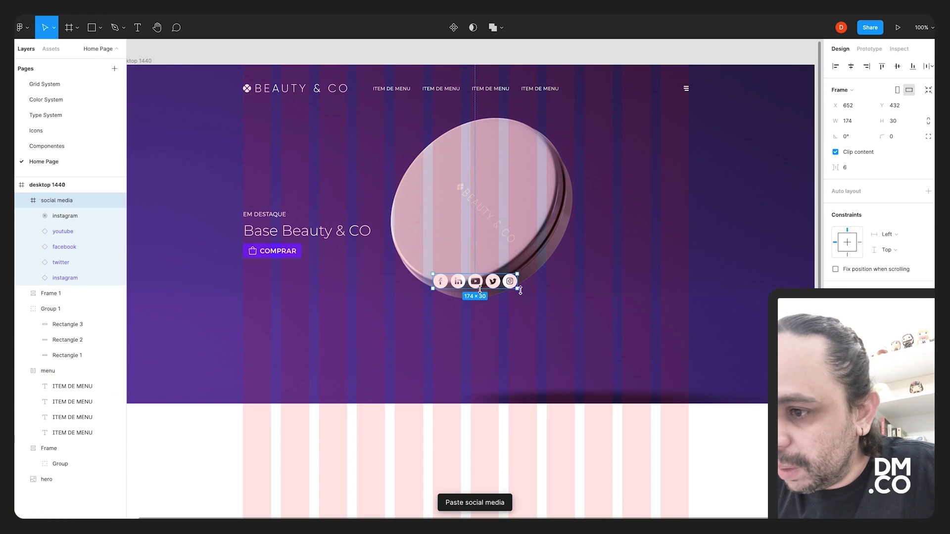
# Apply auto layout to the social media frame and move it to the lower part of the hero at X 260, Y 589.
pyautogui.hotkey('shift', 'a')
pyautogui.moveTo(501, 283); pyautogui.dragTo(310, 360)
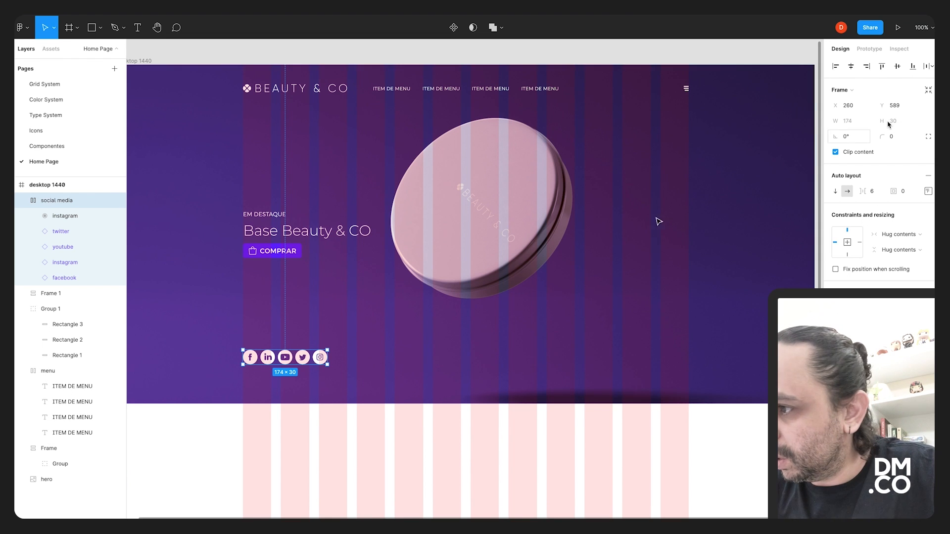
# Lock the width-to-height proportions of each of the five icons in the social media frame.
pyautogui.click(59, 216)
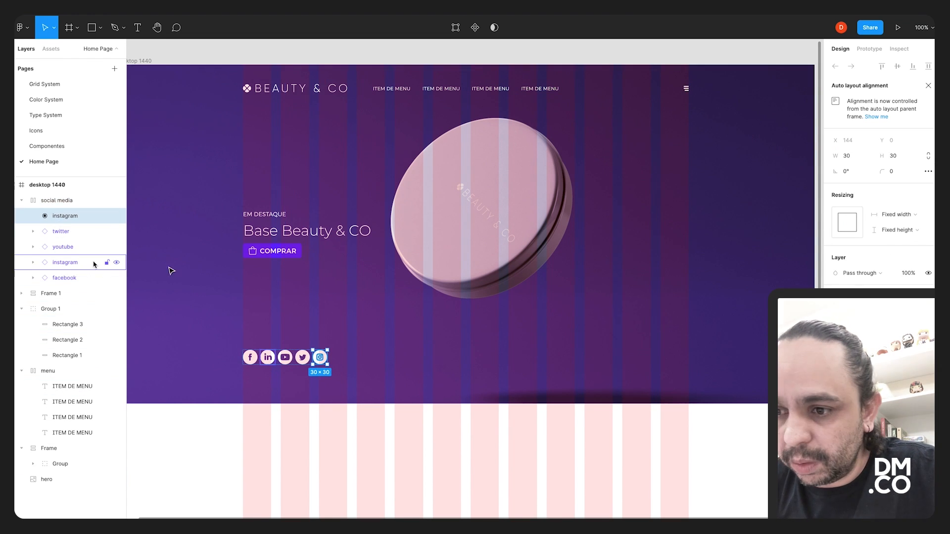
pyautogui.click(928, 157)
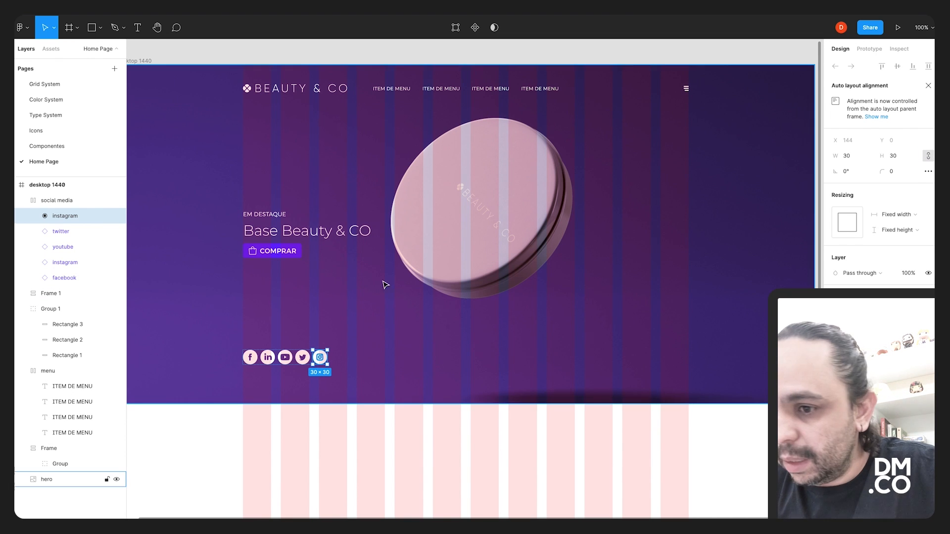
pyautogui.press('Tab')
pyautogui.press('Tab')
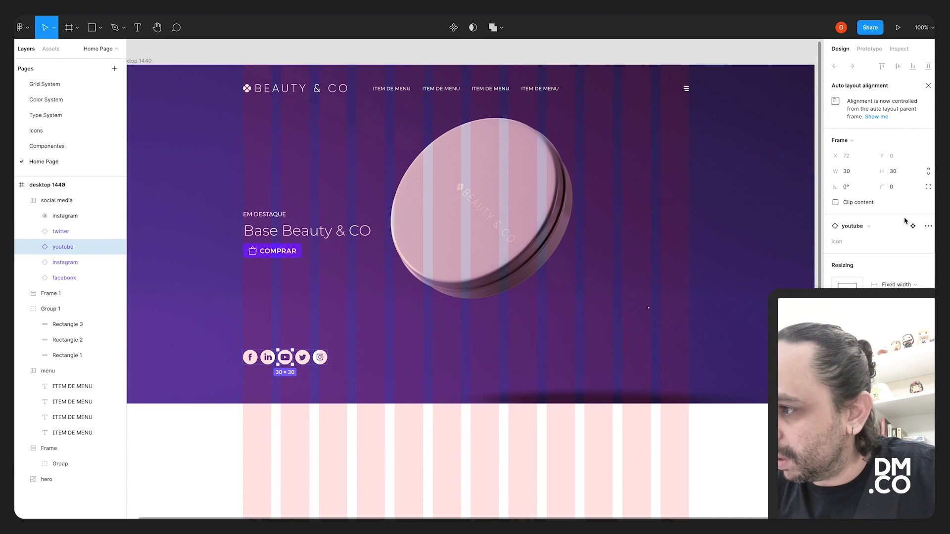
pyautogui.press('Tab')
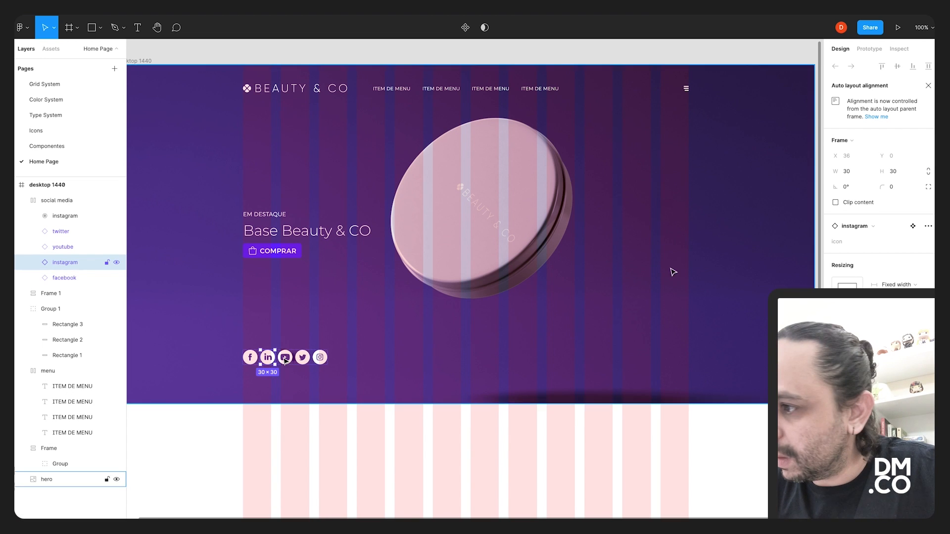
pyautogui.press('Tab')
# Resize the Facebook and LinkedIn icons in the social media frame to 20 × 20.
pyautogui.click(857, 175)
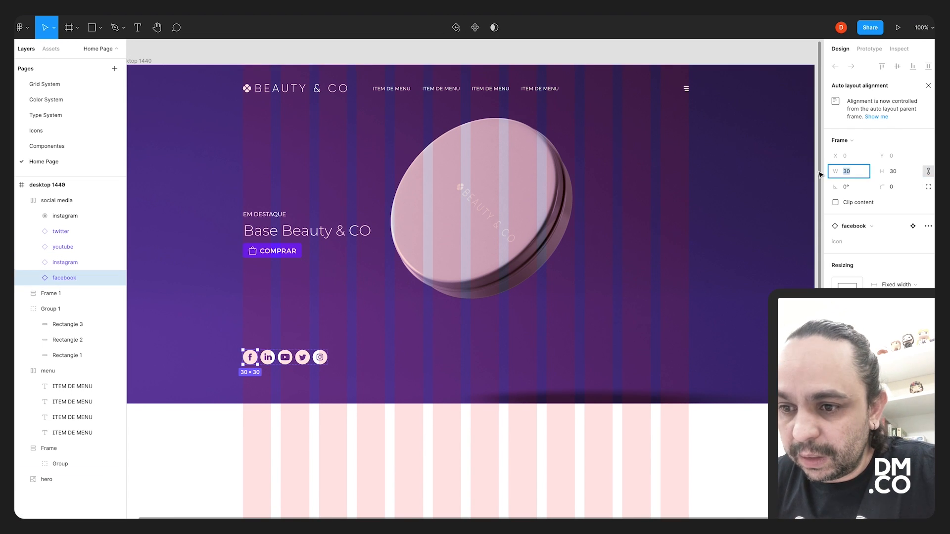
pyautogui.write('20')
pyautogui.press('Return')
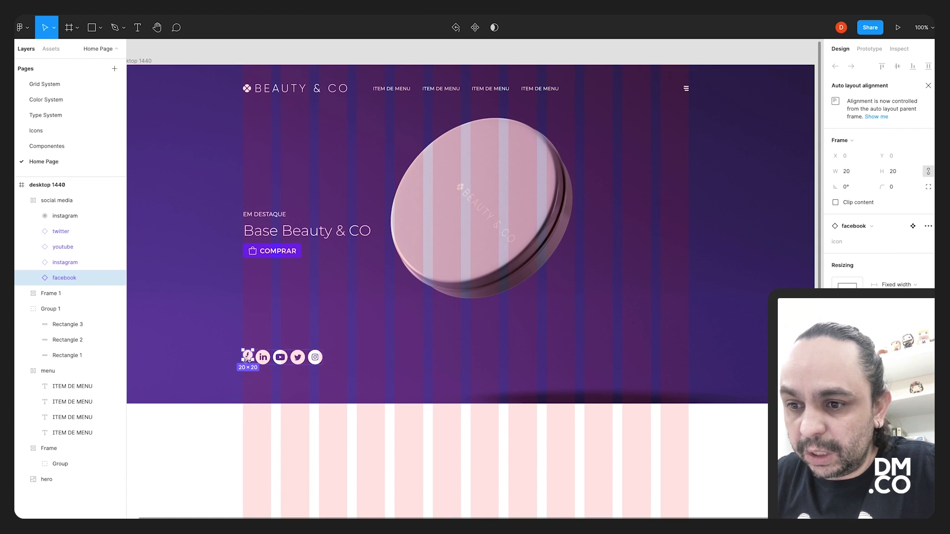
pyautogui.click(263, 357)
pyautogui.click(852, 171)
pyautogui.write('20')
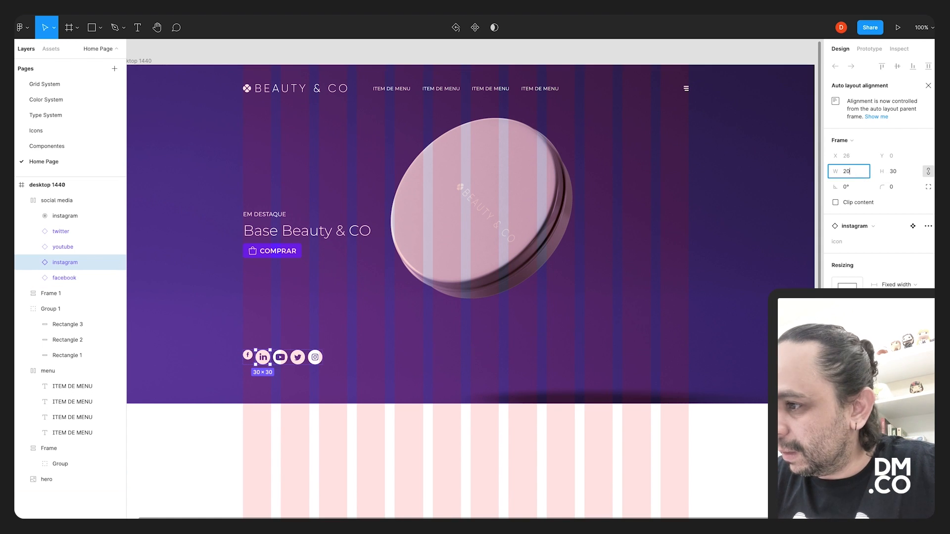
pyautogui.press('Return')
# Resize the YouTube, Twitter and Instagram icons in the social media frame to 20 × 20.
pyautogui.click(276, 357)
pyautogui.click(848, 171)
pyautogui.write('20')
pyautogui.press('Return')
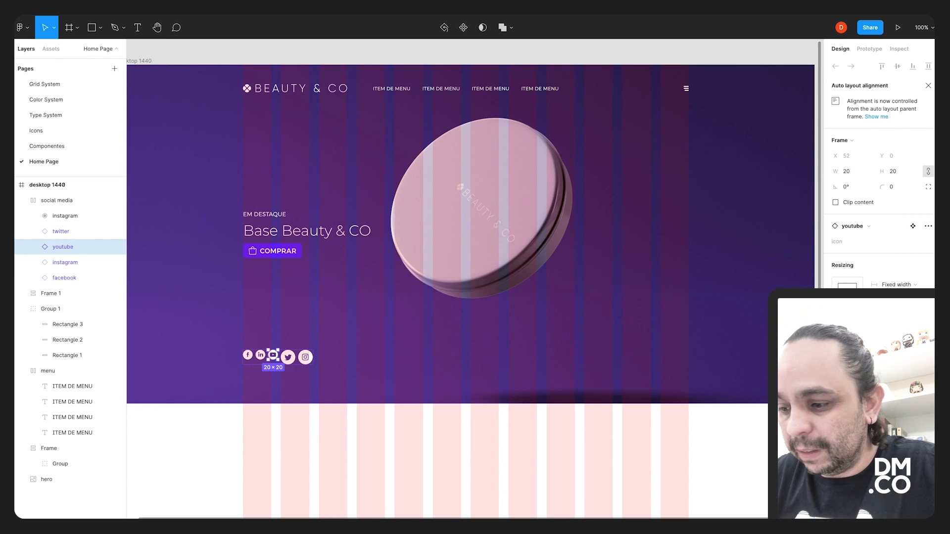
pyautogui.click(292, 355)
pyautogui.click(846, 171)
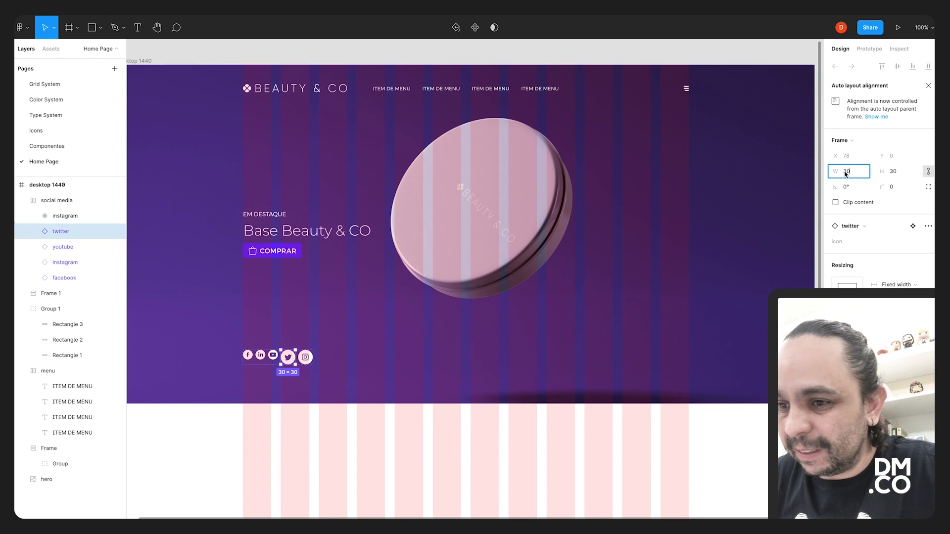
pyautogui.write('20')
pyautogui.press('Return')
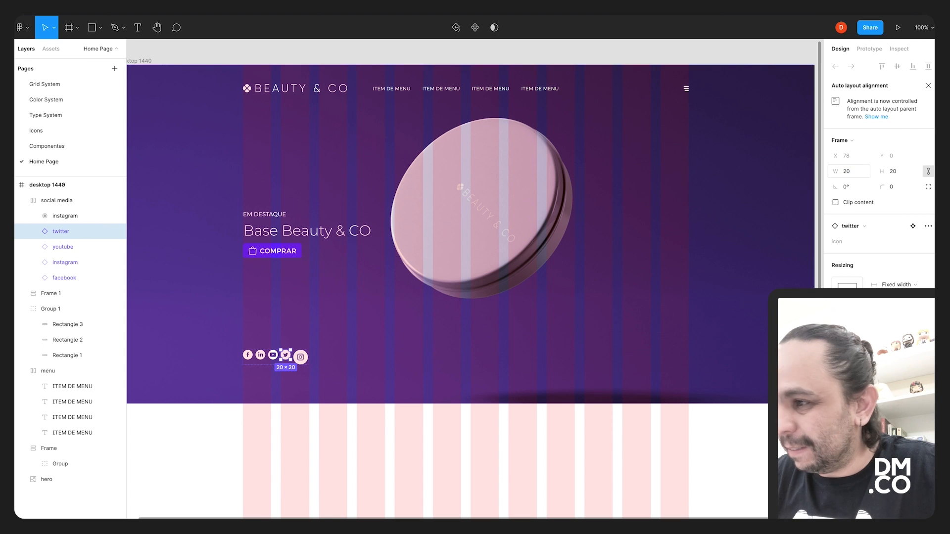
pyautogui.click(302, 357)
pyautogui.click(847, 156)
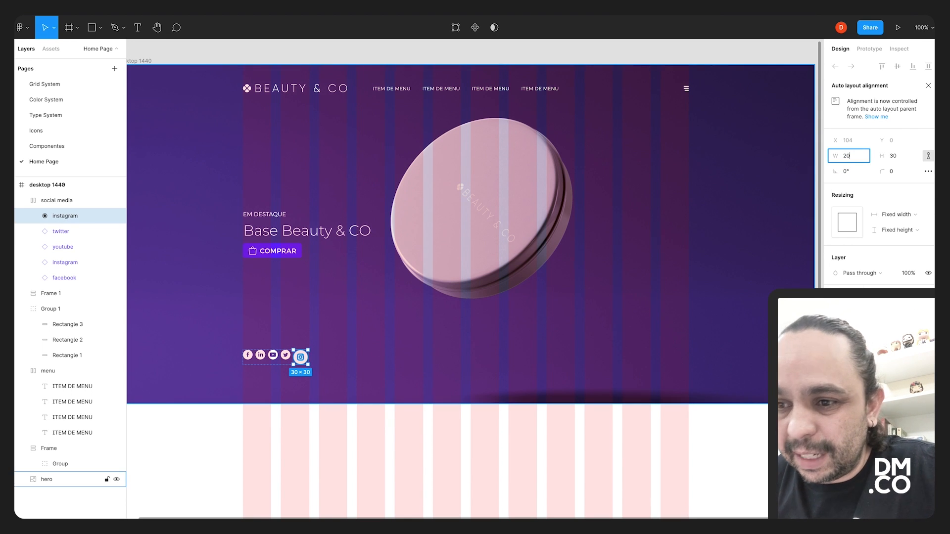
pyautogui.press('Return')
# Set the spacing between items in the social media auto layout to 5.
pyautogui.click(59, 201)
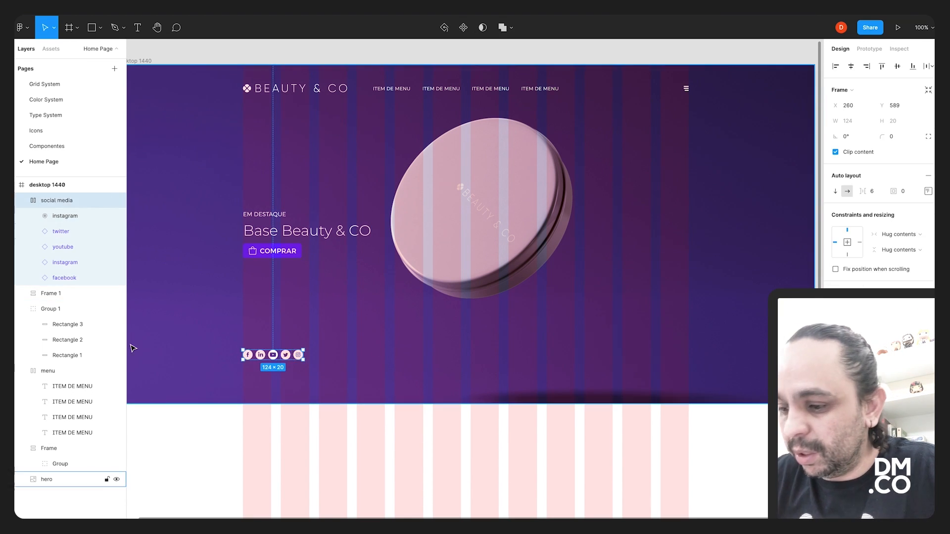
pyautogui.click(872, 191)
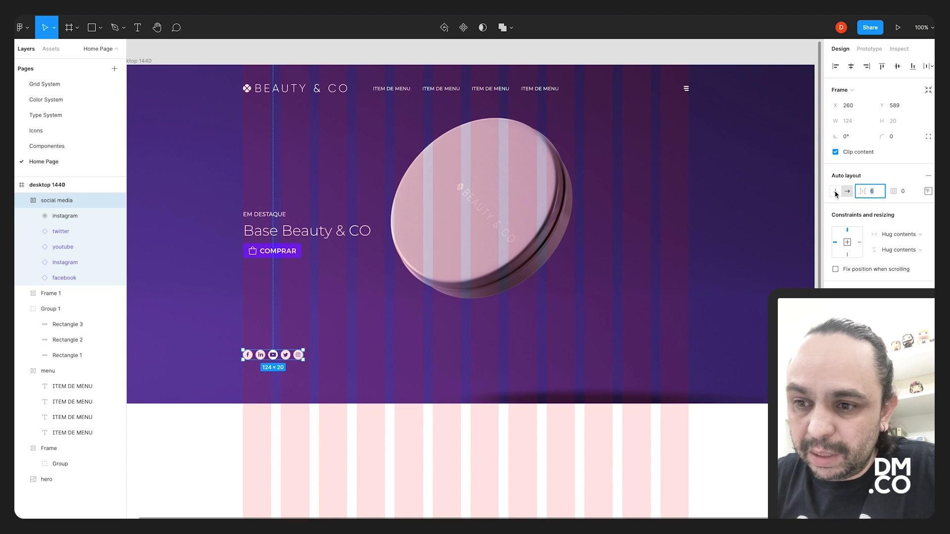
pyautogui.write('5')
pyautogui.press('Return')
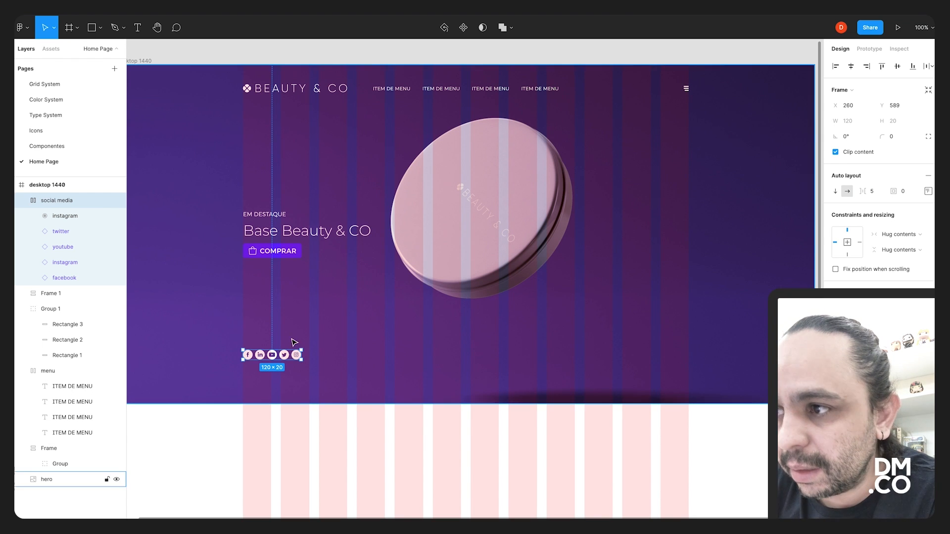
# Switch the social media auto layout to vertical and move it to the grid's right edge at about X 1156, Y 339.
pyautogui.moveTo(285, 355)
pyautogui.mouseDown()
pyautogui.moveTo(286, 380)
pyautogui.moveTo(286, 370)
pyautogui.mouseUp()
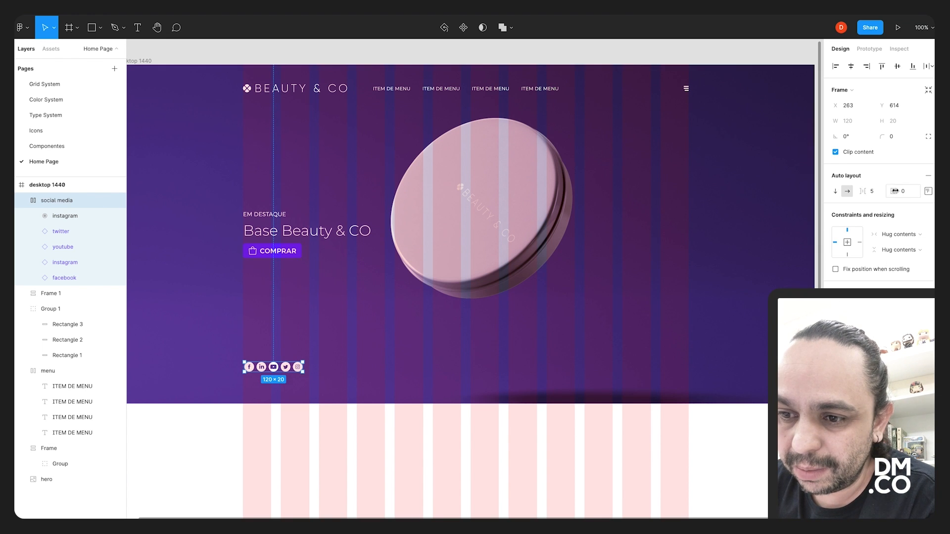
pyautogui.click(836, 193)
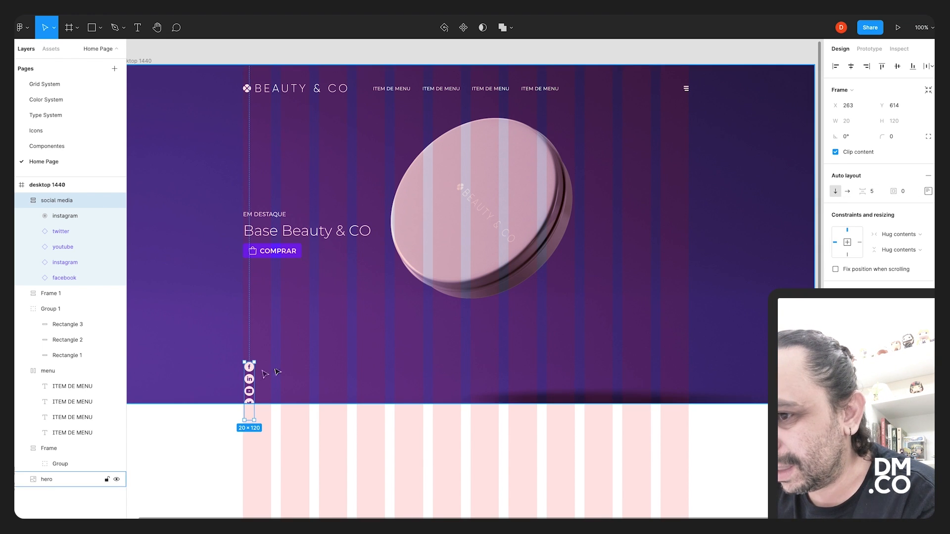
pyautogui.moveTo(252, 383); pyautogui.dragTo(684, 246)
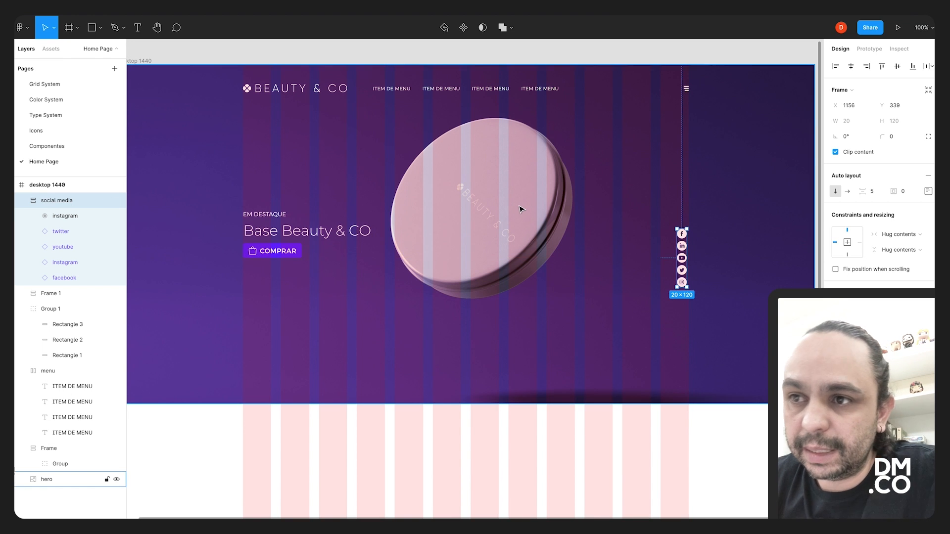
# Show the rulers, add a horizontal guide at the product's lower edge, and lower the social media frame onto it at Y 364.
pyautogui.hotkey('shift', 'r')
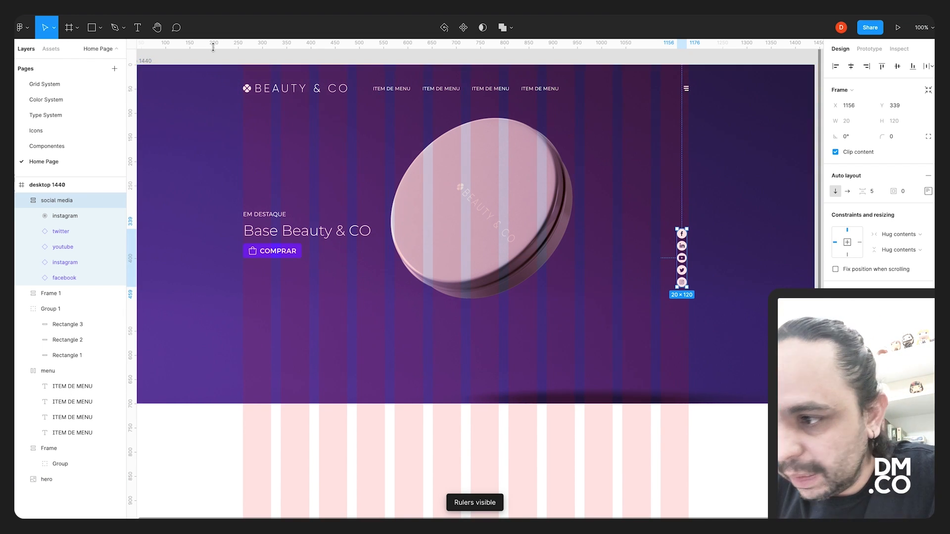
pyautogui.moveTo(284, 66); pyautogui.dragTo(282, 299)
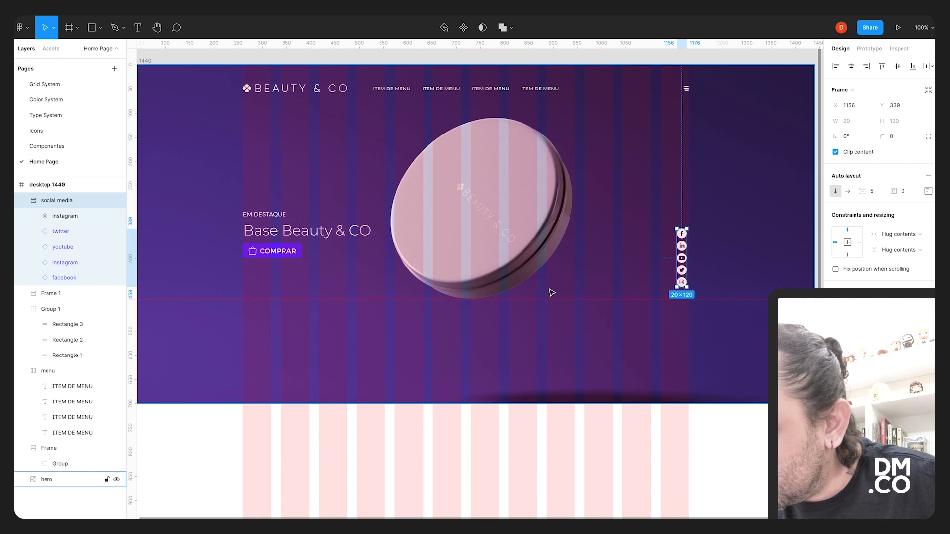
pyautogui.moveTo(684, 259); pyautogui.dragTo(685, 270)
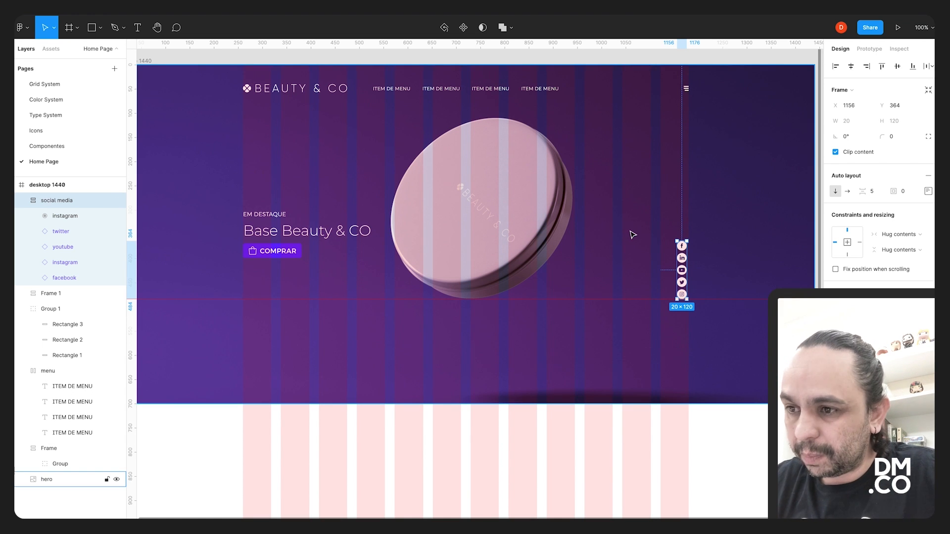
# Move the hero text block straight down so the COMPRAR button's lower edge sits at the horizontal guide.
pyautogui.hotkey('ctrl', '-')
pyautogui.hotkey('ctrl', '+')
pyautogui.hotkey('ctrl', '-')
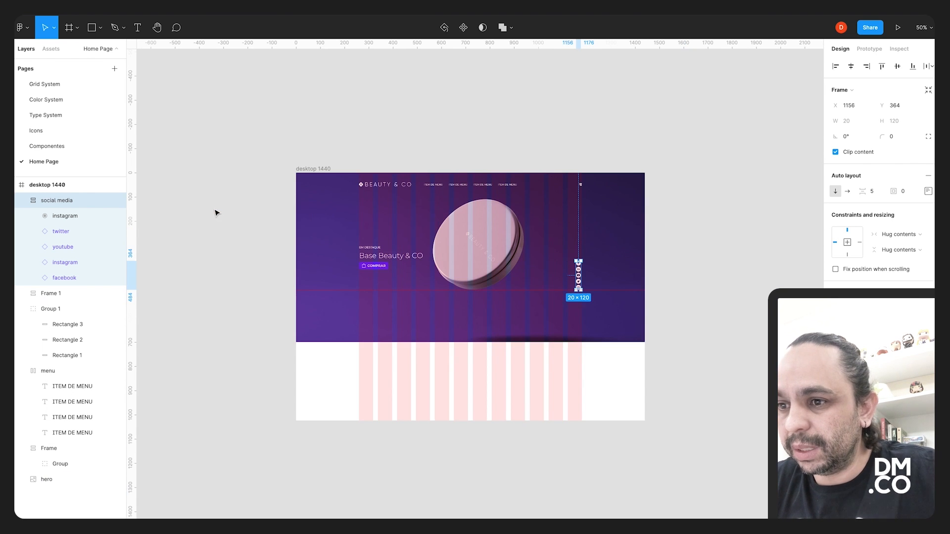
pyautogui.click(429, 94)
pyautogui.moveTo(605, 140)
pyautogui.mouseDown()
pyautogui.moveTo(550, 130)
pyautogui.moveTo(587, 133)
pyautogui.mouseUp()
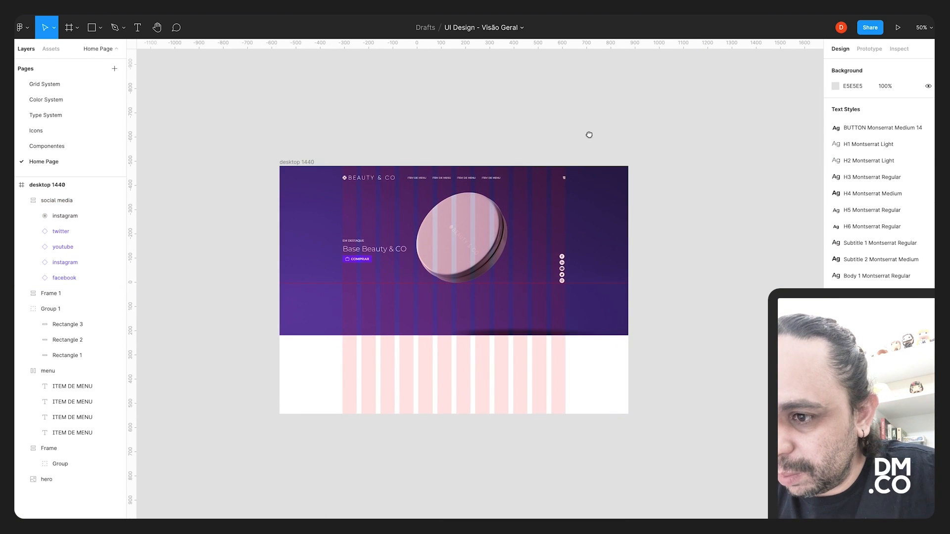
pyautogui.click(372, 254)
pyautogui.moveTo(372, 254); pyautogui.dragTo(372, 274)
pyautogui.click(429, 119)
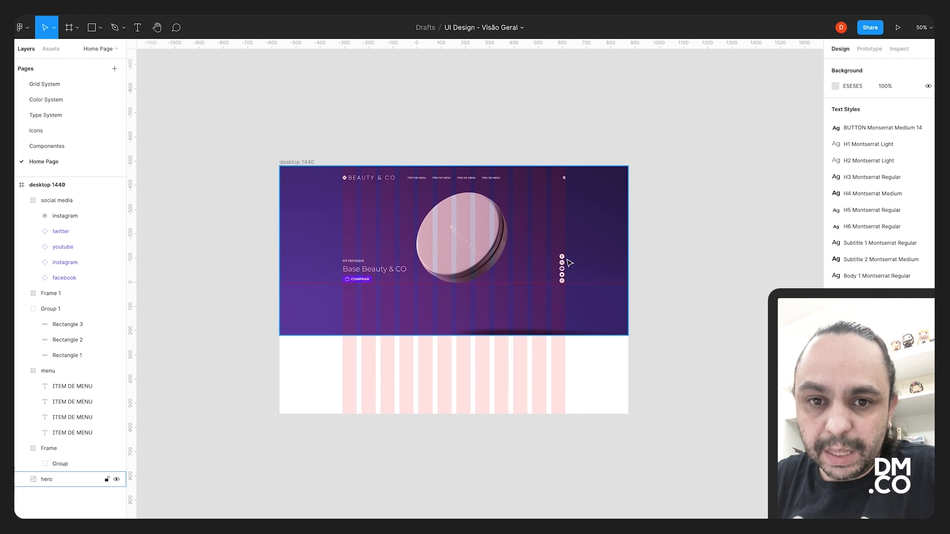
pyautogui.click(601, 259)
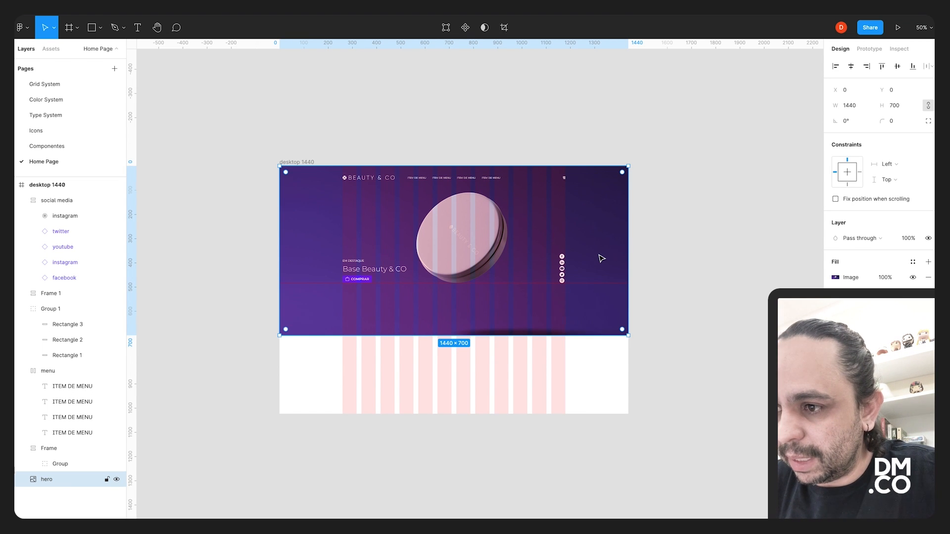
pyautogui.moveTo(586, 334); pyautogui.dragTo(586, 288)
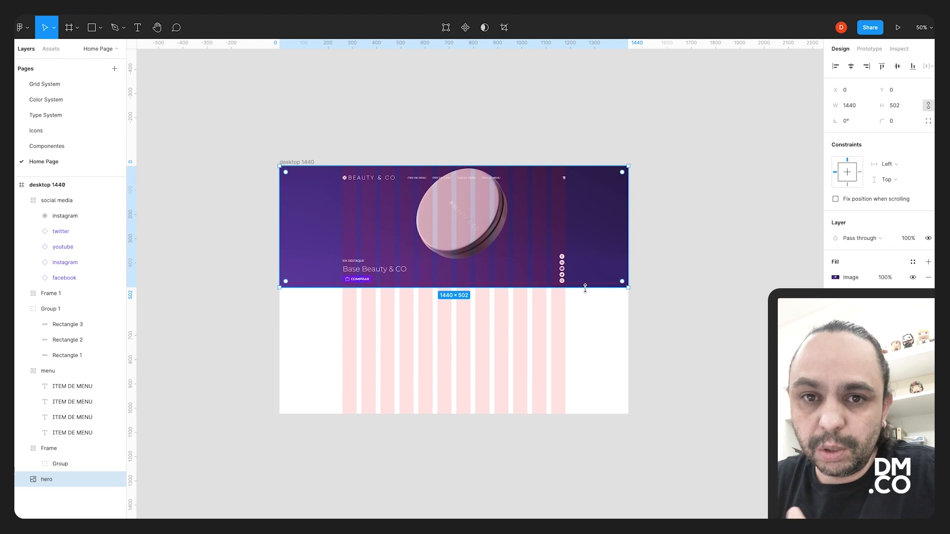
pyautogui.hotkey('ctrl', 'z')
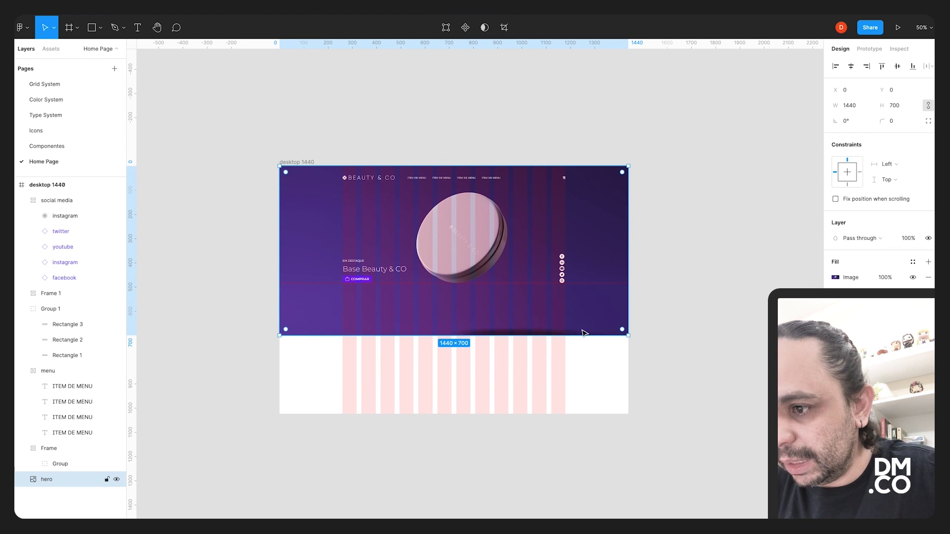
pyautogui.moveTo(581, 334); pyautogui.dragTo(581, 286)
pyautogui.hotkey('ctrl', 'z')
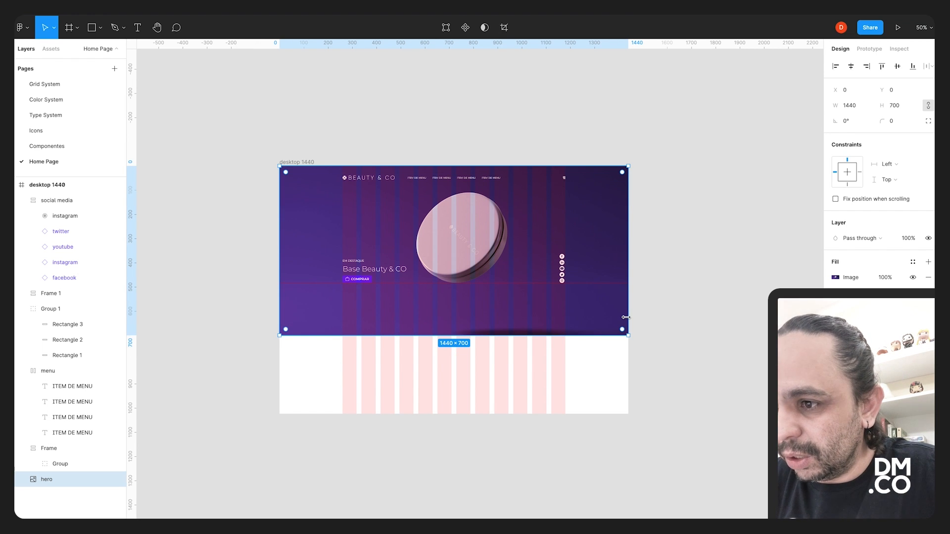
pyautogui.click(667, 293)
pyautogui.click(627, 307)
pyautogui.moveTo(626, 334); pyautogui.dragTo(563, 289)
pyautogui.hotkey('ctrl', 'z')
pyautogui.moveTo(518, 336); pyautogui.dragTo(518, 301)
pyautogui.hotkey('ctrl', 'z')
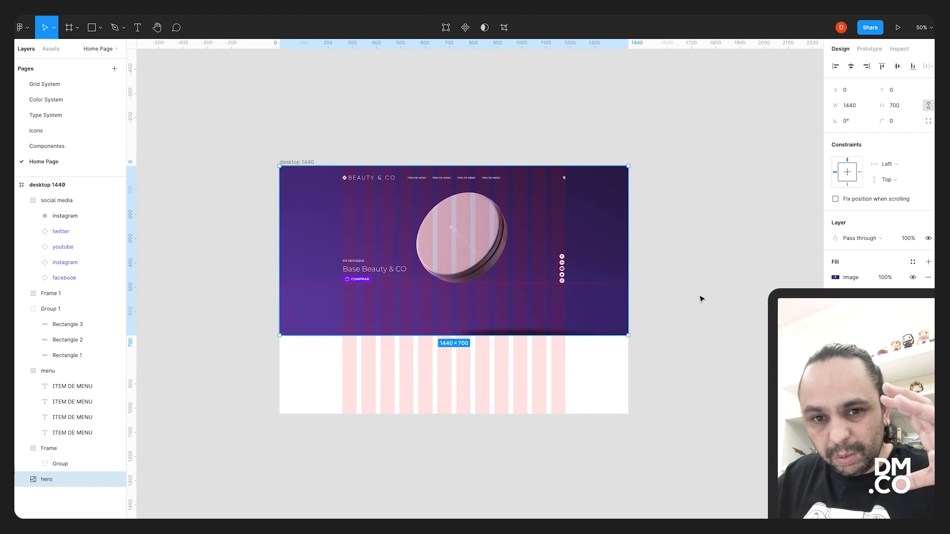
pyautogui.click(701, 298)
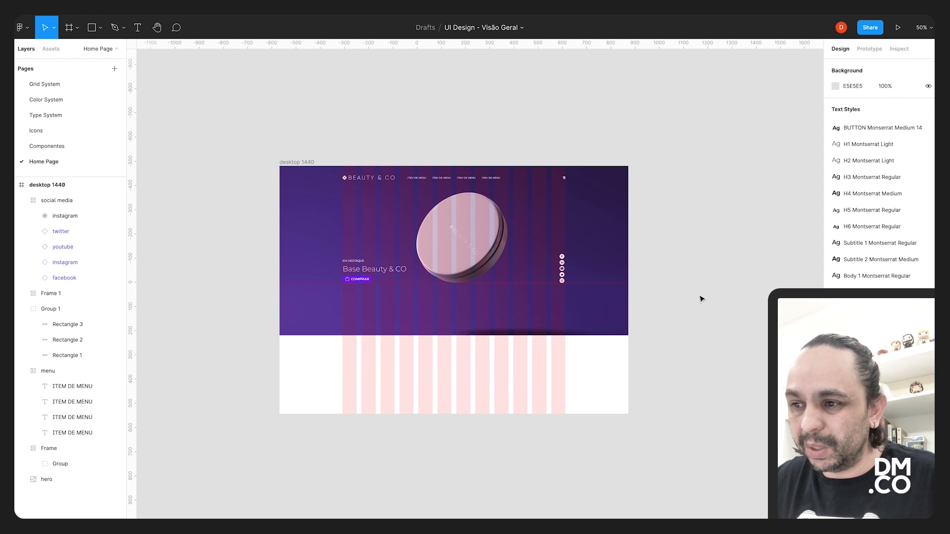
pyautogui.click(616, 269)
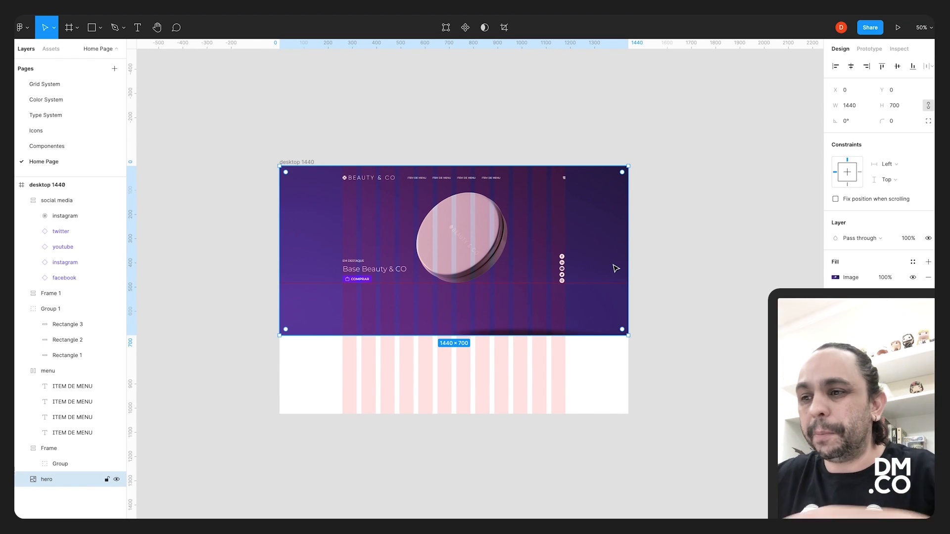
pyautogui.click(658, 237)
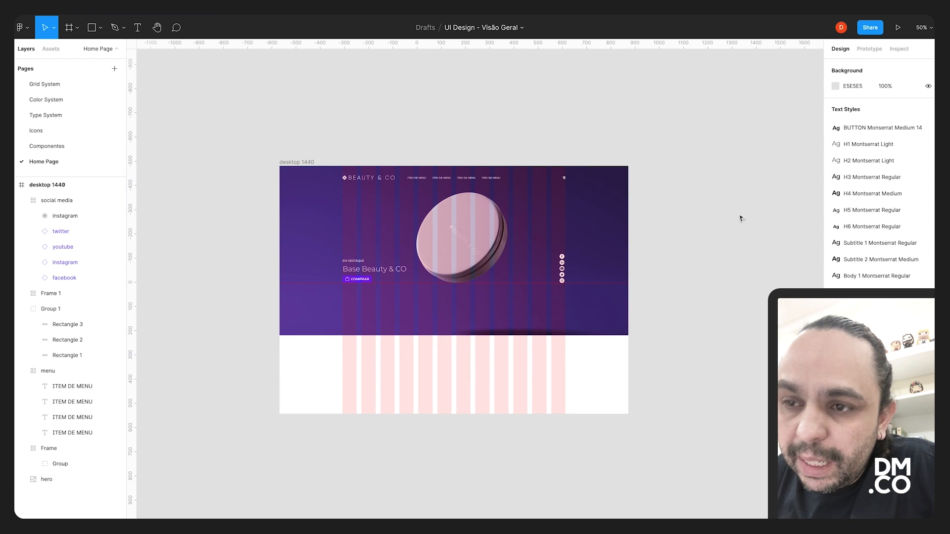
# Draw a full-width 1440 × 256 rectangle overlapping the hero's lower part at Y 572 and fill it with the Gray/100 colour style.
pyautogui.click(100, 28)
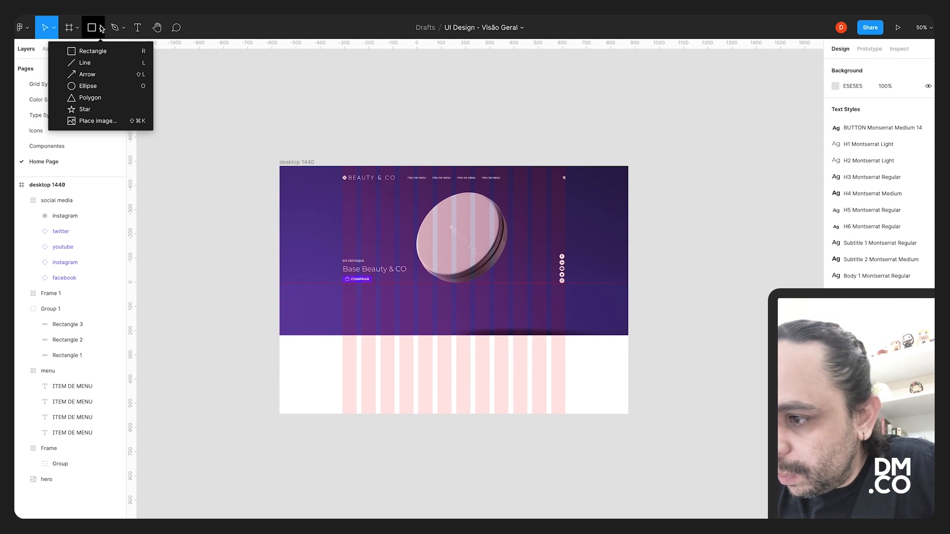
pyautogui.click(92, 51)
pyautogui.moveTo(280, 311)
pyautogui.mouseDown()
pyautogui.moveTo(414, 346)
pyautogui.moveTo(628, 372)
pyautogui.moveTo(589, 356)
pyautogui.mouseUp()
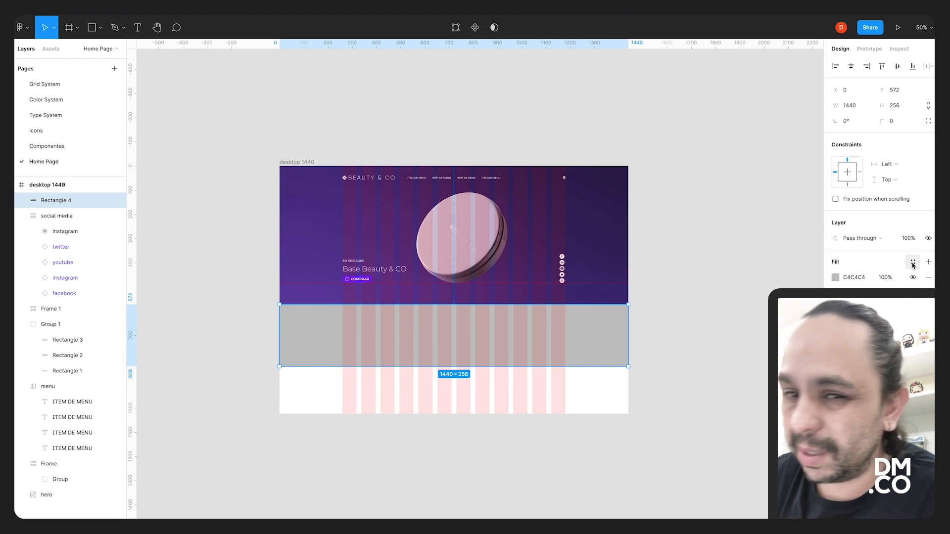
pyautogui.click(913, 262)
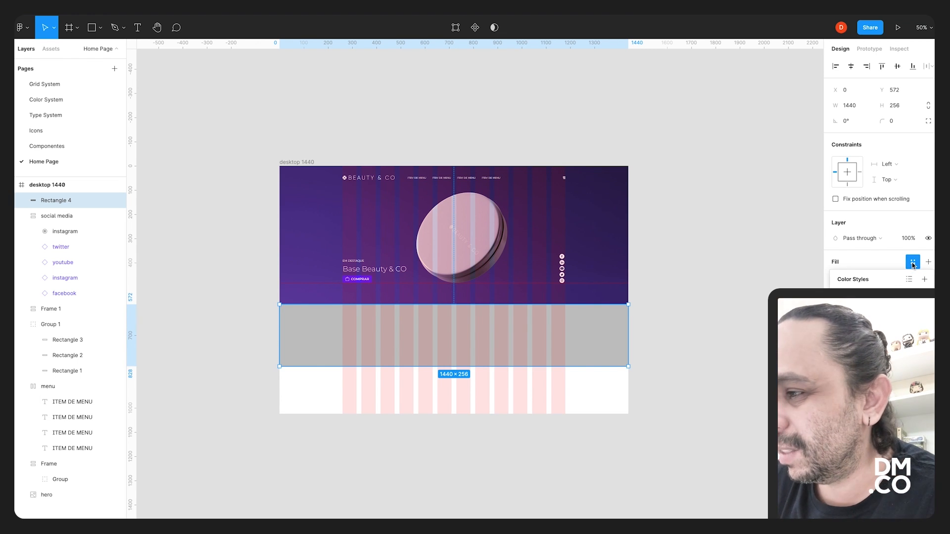
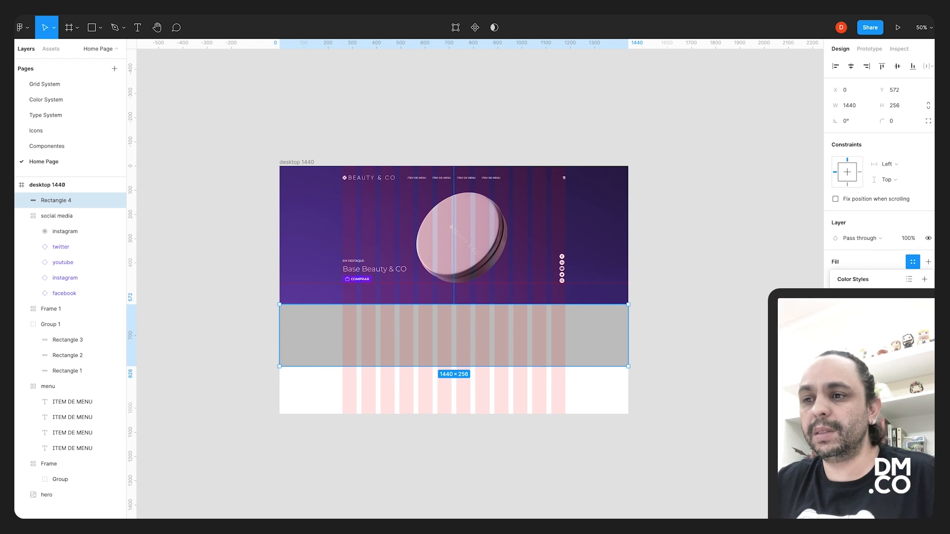
pyautogui.click(841, 357)
pyautogui.click(738, 357)
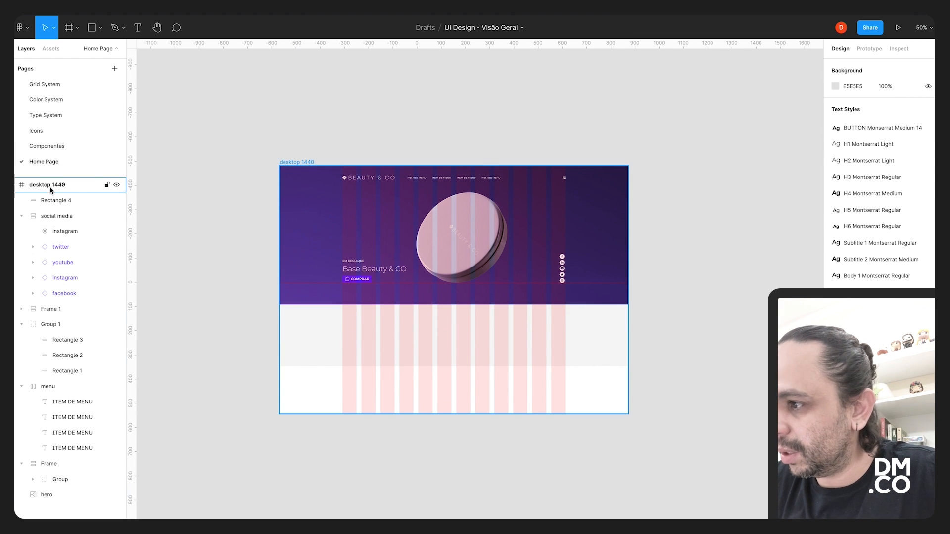
# Hide the desktop 1440 frame's 12-column layout grid and the rulers.
pyautogui.click(594, 267)
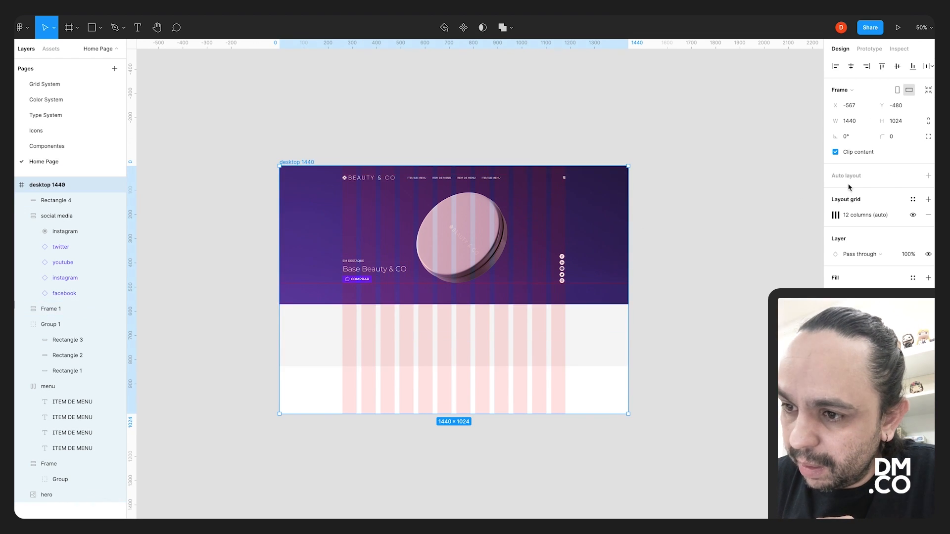
pyautogui.click(912, 215)
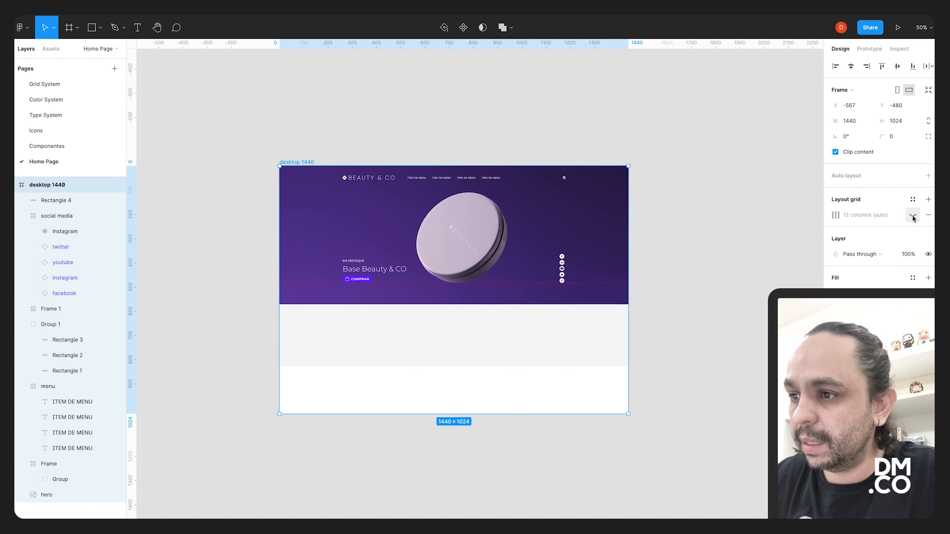
pyautogui.hotkey('shift', 'r')
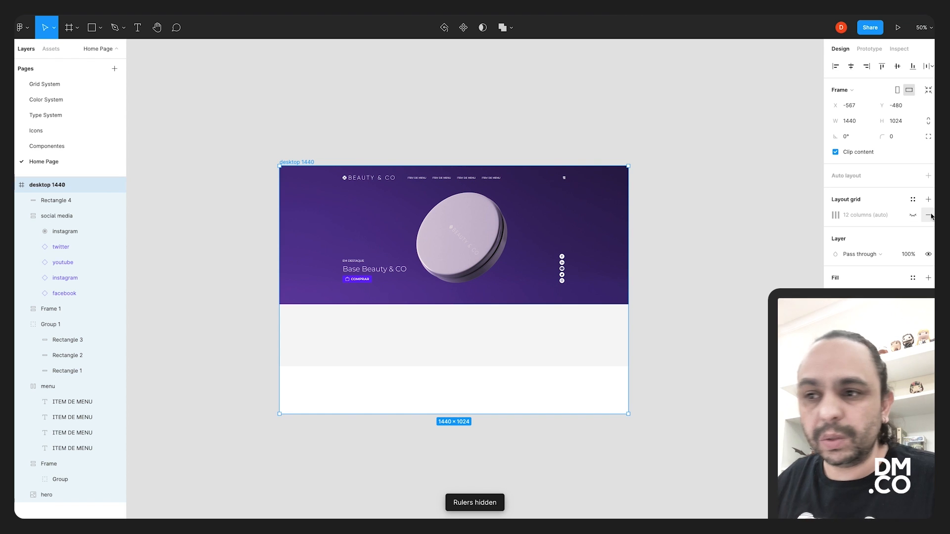
pyautogui.click(676, 219)
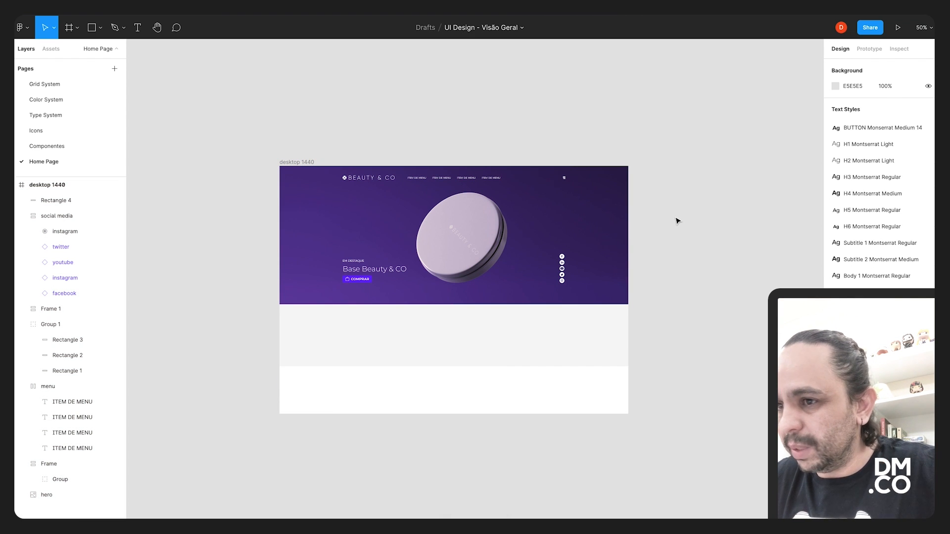
# Examine the home page composition without grid or interface, comparing the 100% and 50% zoom levels.
pyautogui.hotkey('shift', '0')
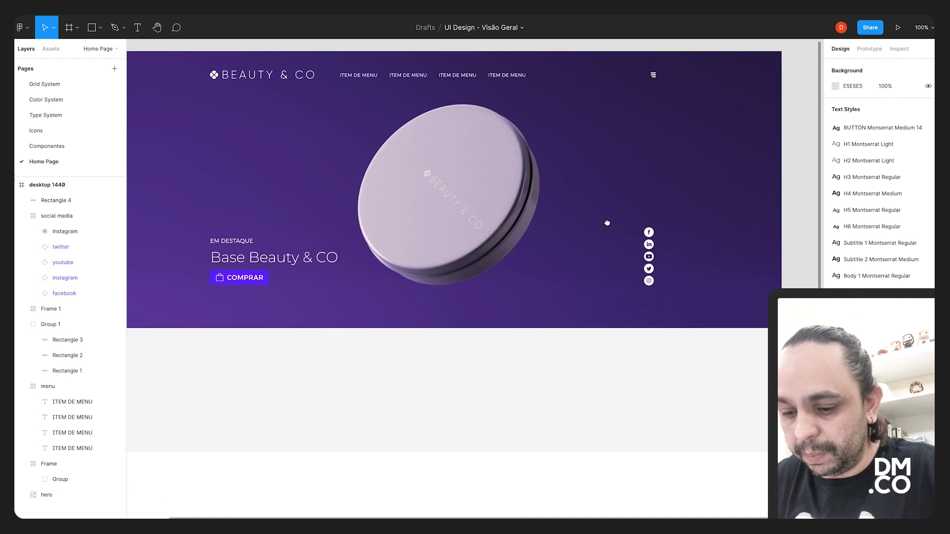
pyautogui.hotkey('ctrl', '-')
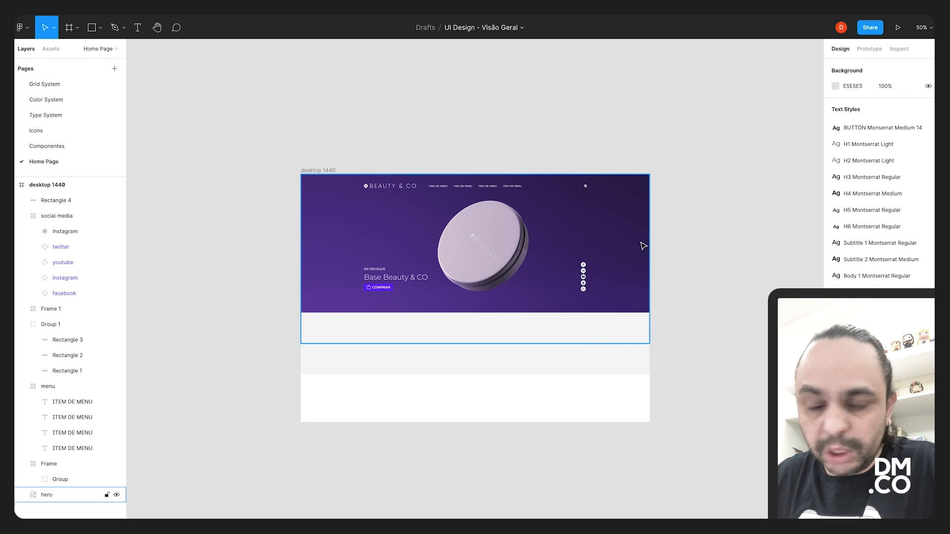
pyautogui.hotkey('ctrl', '\\')
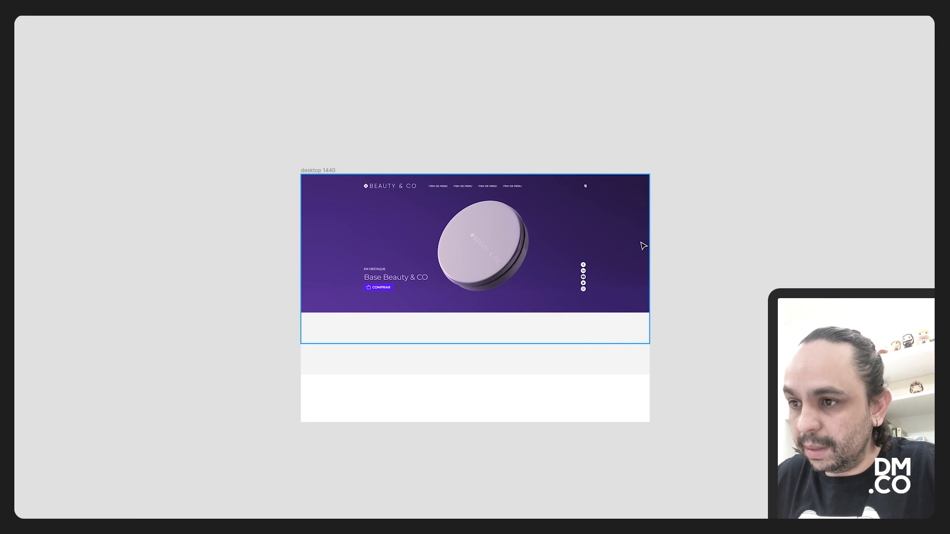
pyautogui.hotkey('ctrl', '=')
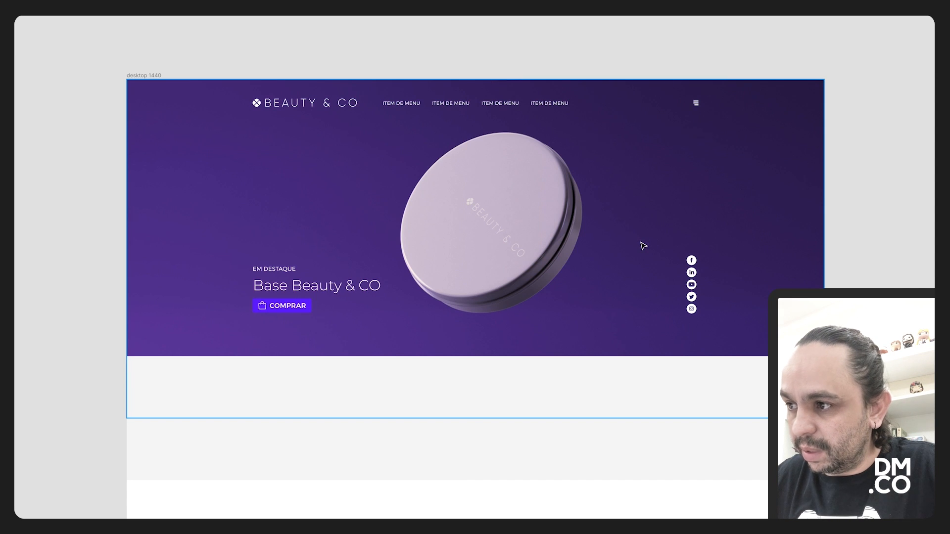
pyautogui.hotkey('ctrl', '\\')
pyautogui.hotkey('ctrl', '\\')
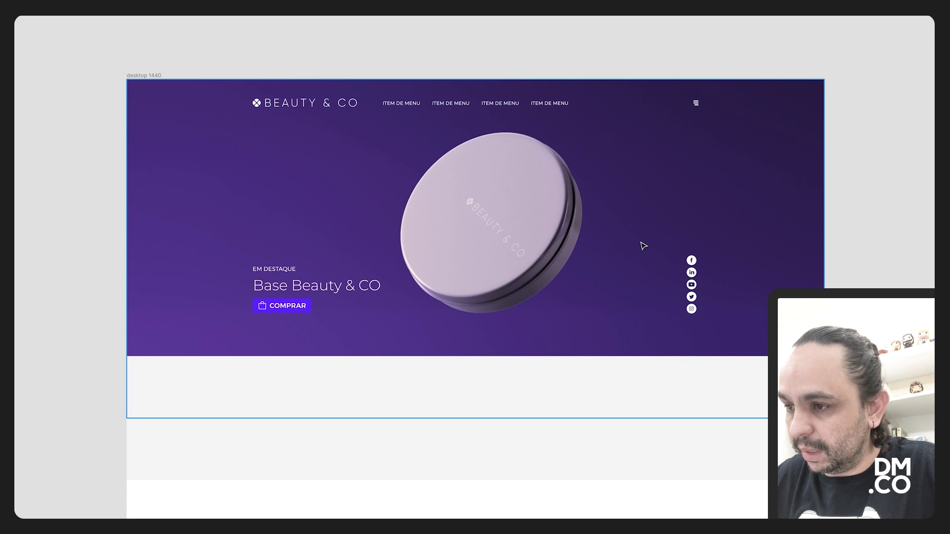
pyautogui.hotkey('ctrl', '\\')
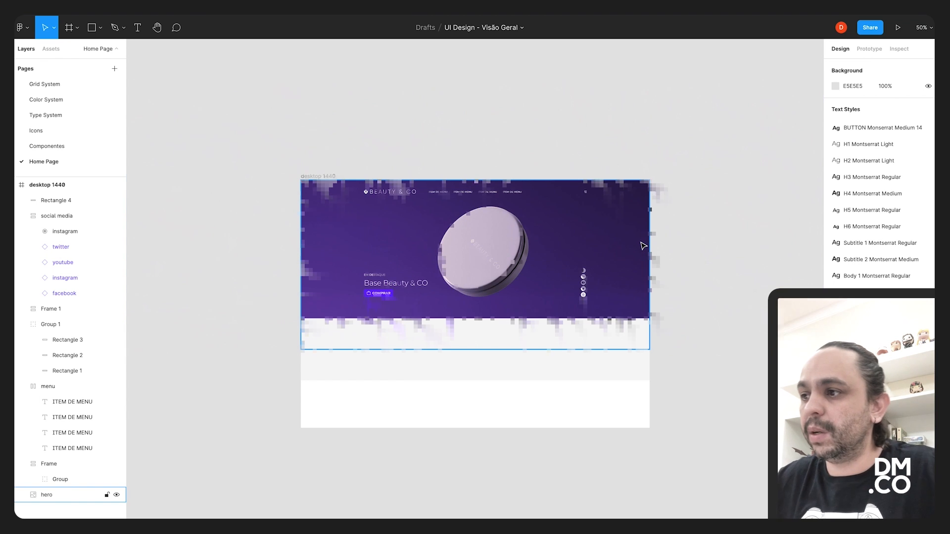
pyautogui.hotkey('ctrl', '=')
pyautogui.hotkey('ctrl', '\\')
pyautogui.hotkey('ctrl', '\\')
pyautogui.hotkey('ctrl', '\\')
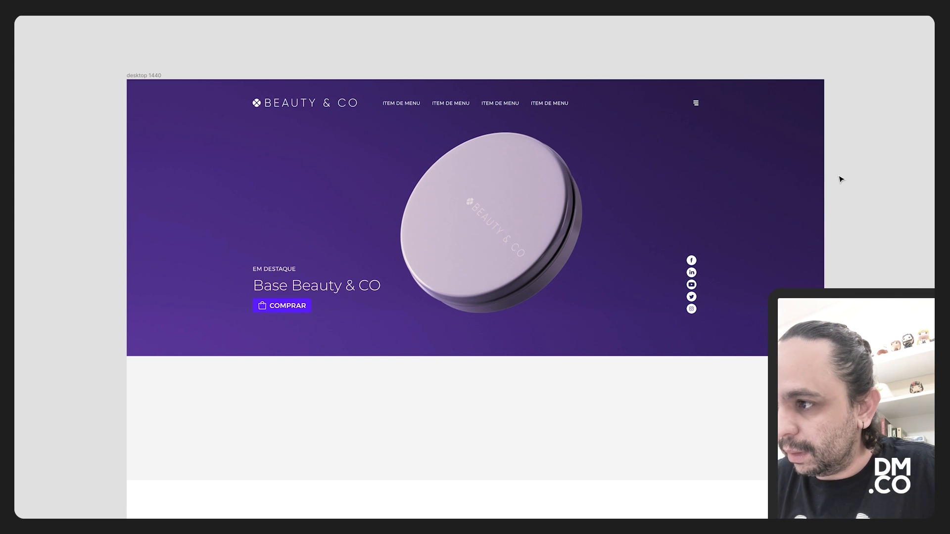
pyautogui.hotkey('ctrl', '\\')
pyautogui.hotkey('ctrl', '\\')
pyautogui.hotkey('ctrl', '\\')
pyautogui.hotkey('ctrl', '\\')
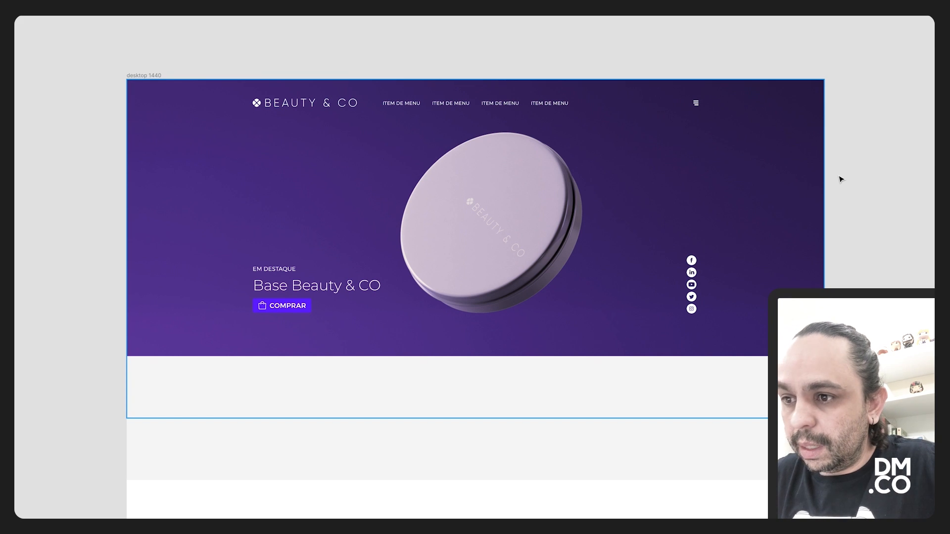
pyautogui.hotkey('ctrl', '\\')
pyautogui.hotkey('ctrl', '\\')
pyautogui.hotkey('ctrl', '\\')
pyautogui.hotkey('ctrl', '-')
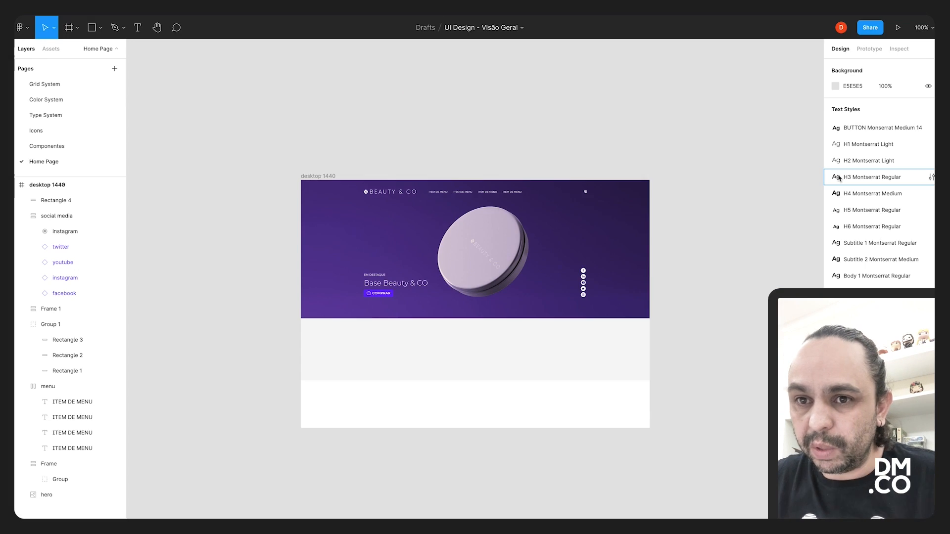
pyautogui.moveTo(681, 241); pyautogui.dragTo(634, 190)
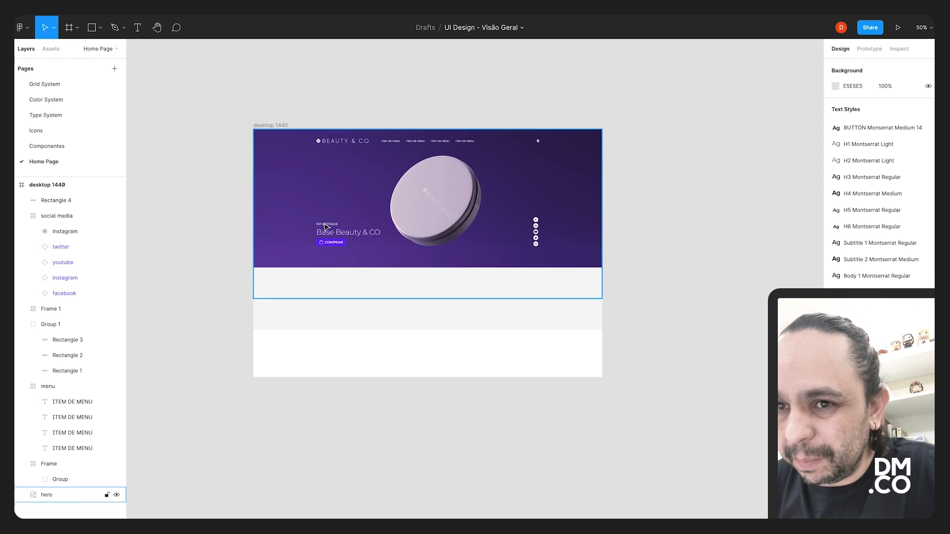
# Copy the more compact componente produto frame from the Componentes page and return to the Home Page.
pyautogui.click(68, 153)
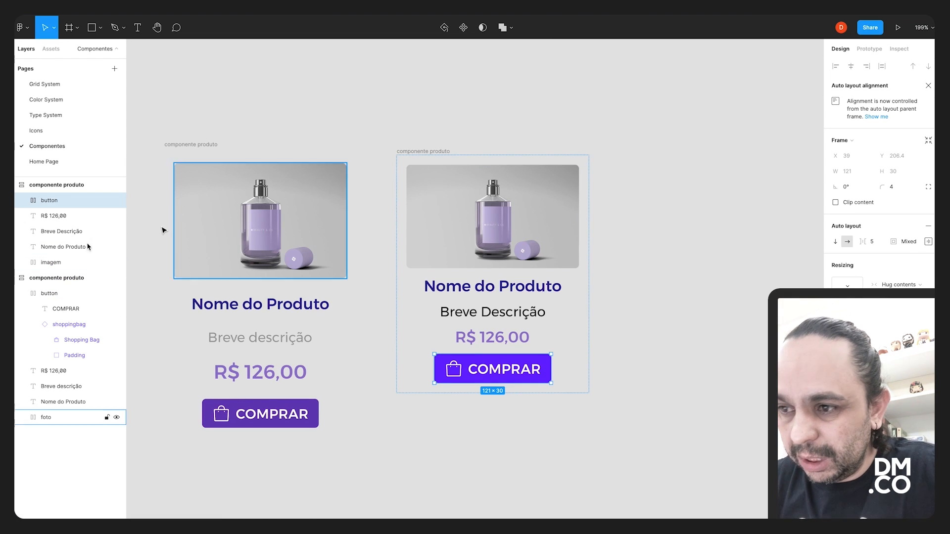
pyautogui.click(64, 186)
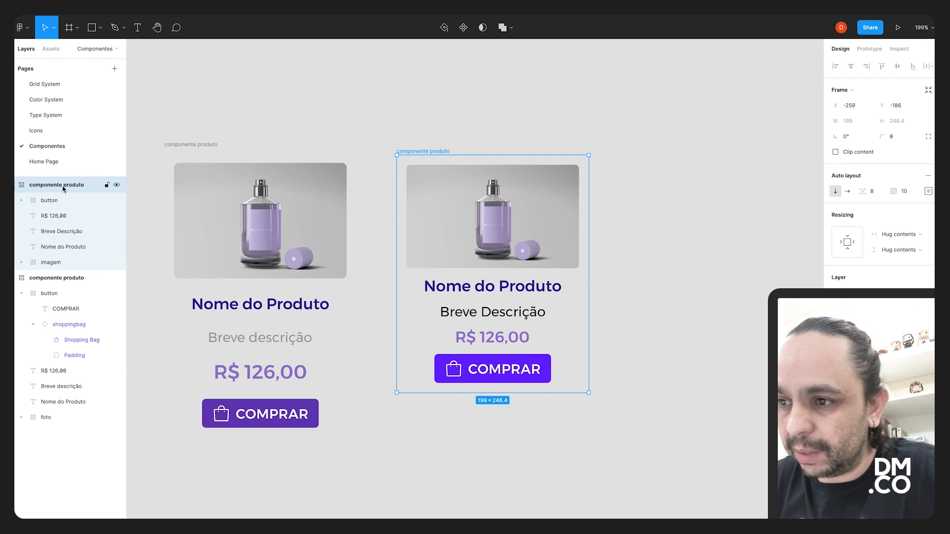
pyautogui.click(45, 162)
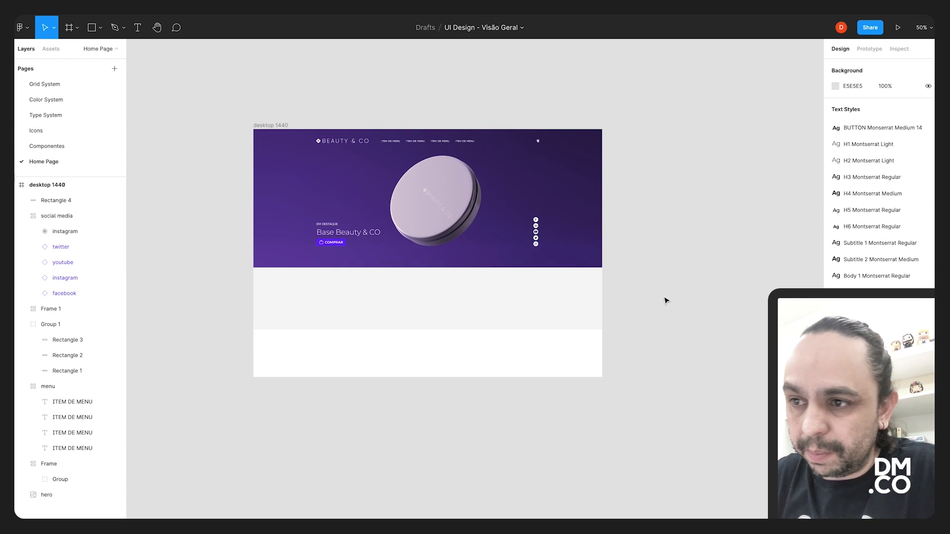
# Show the 12-column layout grid of the desktop 1440 frame again.
pyautogui.click(66, 186)
pyautogui.click(912, 214)
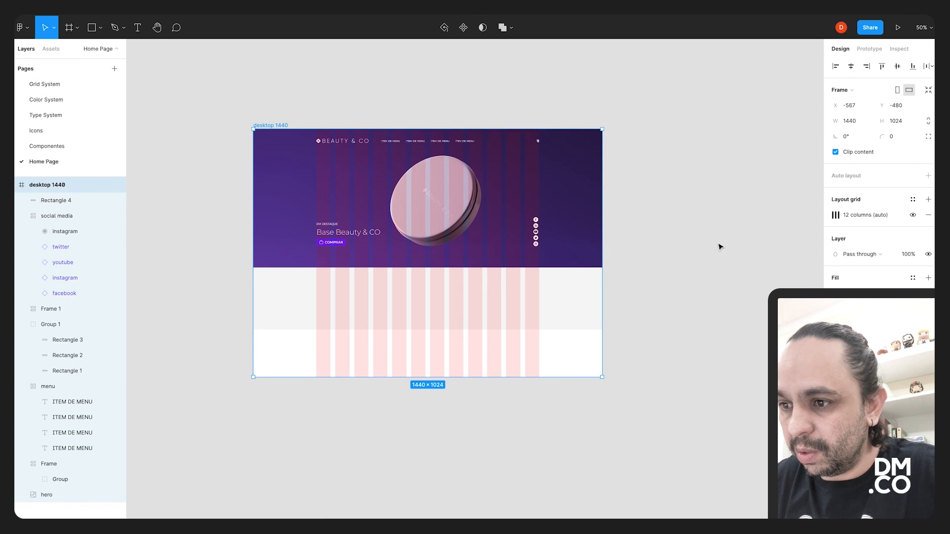
pyautogui.click(720, 246)
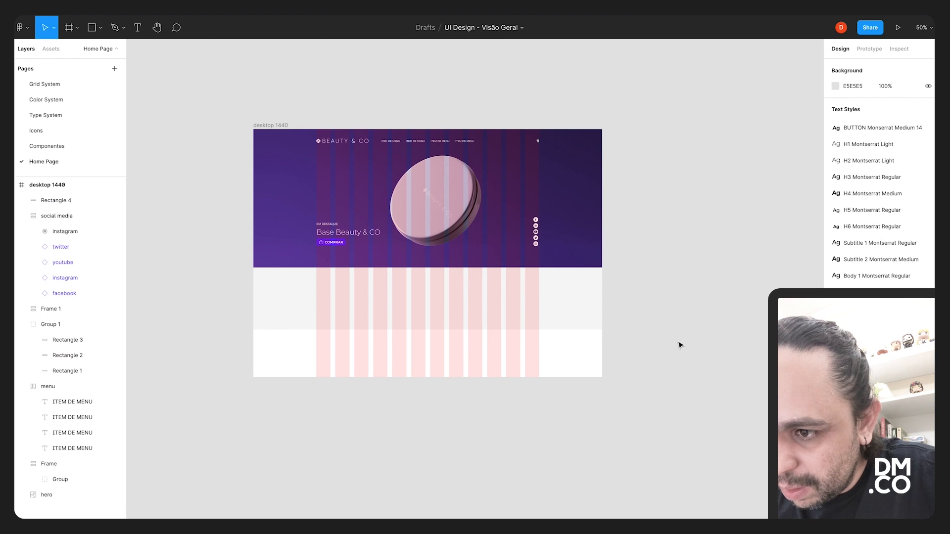
# Paste the product card into the desktop 1440 frame and place it over the gray section on the first grid column, at X 260, Y 629.
pyautogui.hotkey('ctrl', 'v')
pyautogui.moveTo(496, 267); pyautogui.dragTo(357, 292)
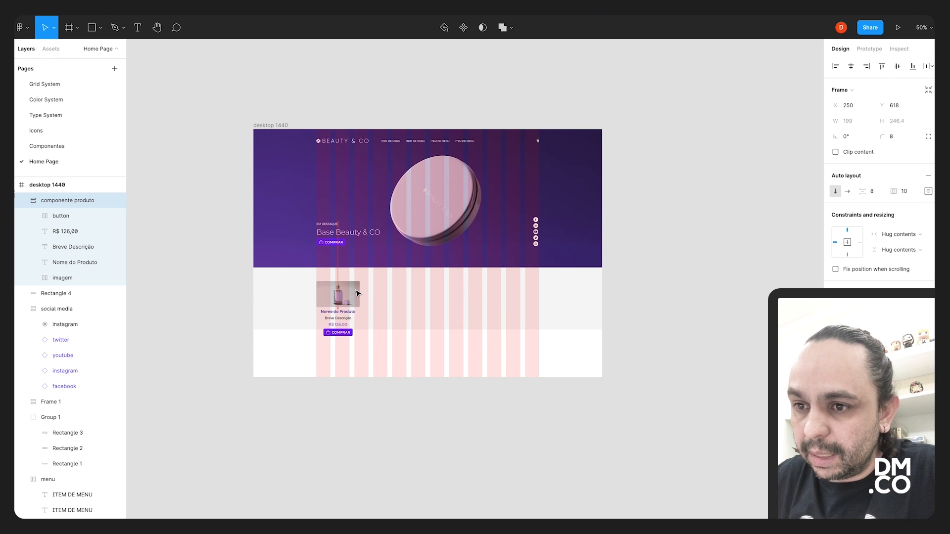
pyautogui.moveTo(357, 293); pyautogui.dragTo(496, 218)
pyautogui.scroll(5, 378, 301)
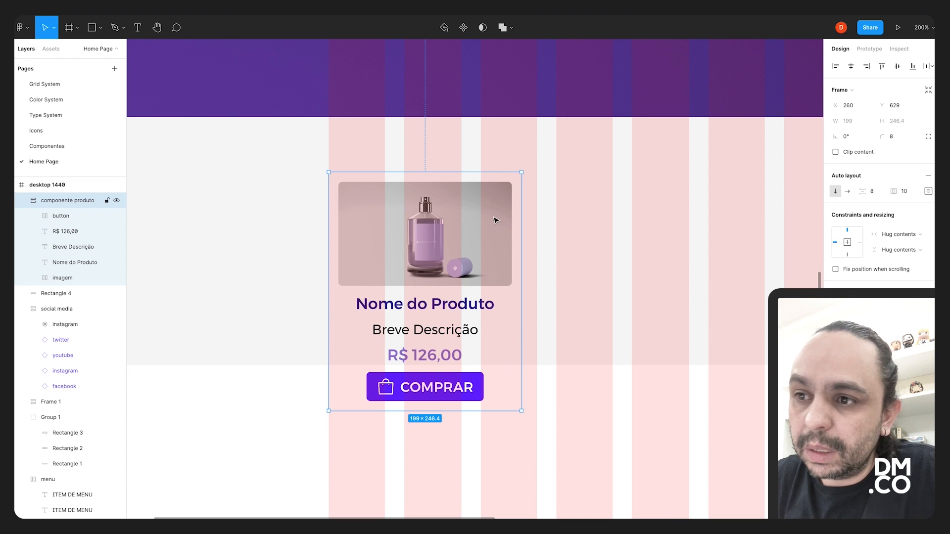
# Measure the width of the first three grid columns with a temporary rectangle above the product card, and delete it.
pyautogui.click(101, 27)
pyautogui.click(84, 47)
pyautogui.moveTo(329, 141); pyautogui.dragTo(539, 152)
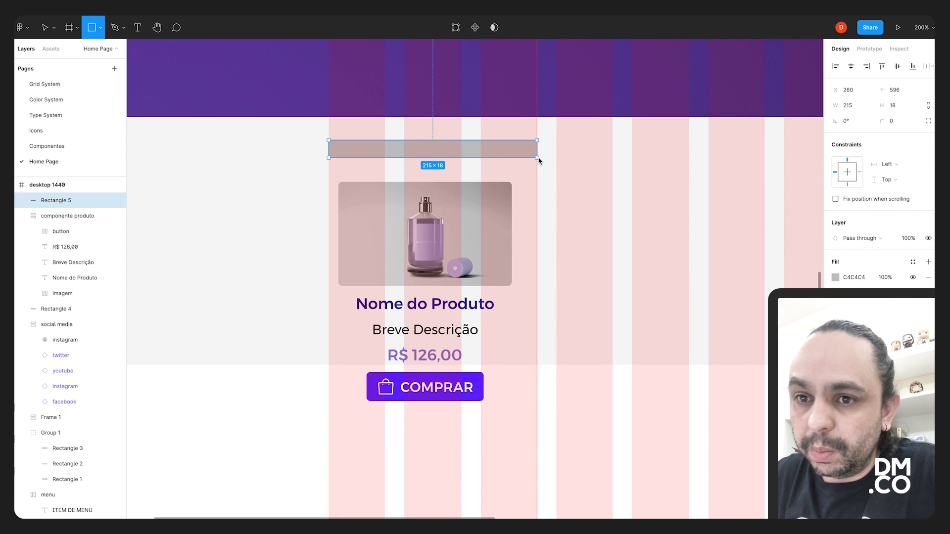
pyautogui.press('Delete')
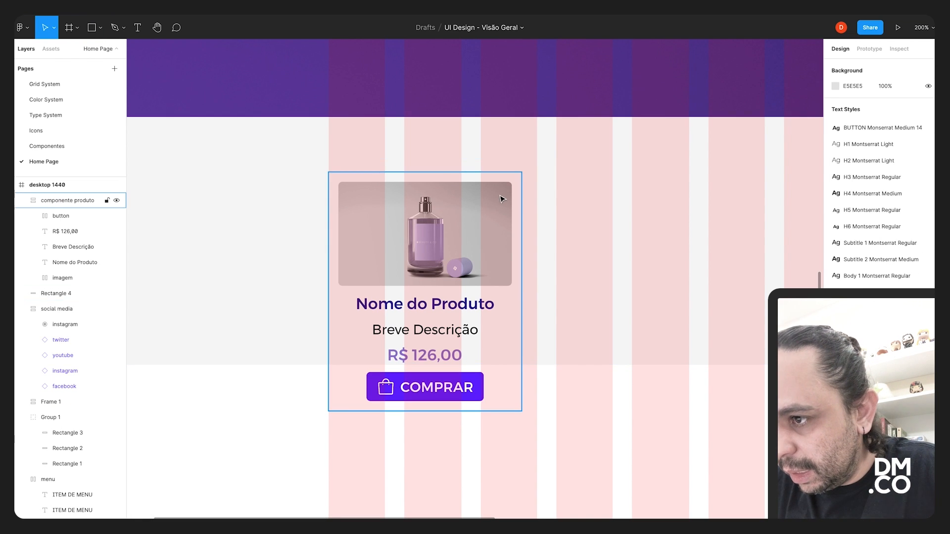
# Widen the product card to three grid columns, 215 wide, and resize its imagem frame to 200 × 113.
pyautogui.click(66, 200)
pyautogui.moveTo(522, 226); pyautogui.dragTo(537, 225)
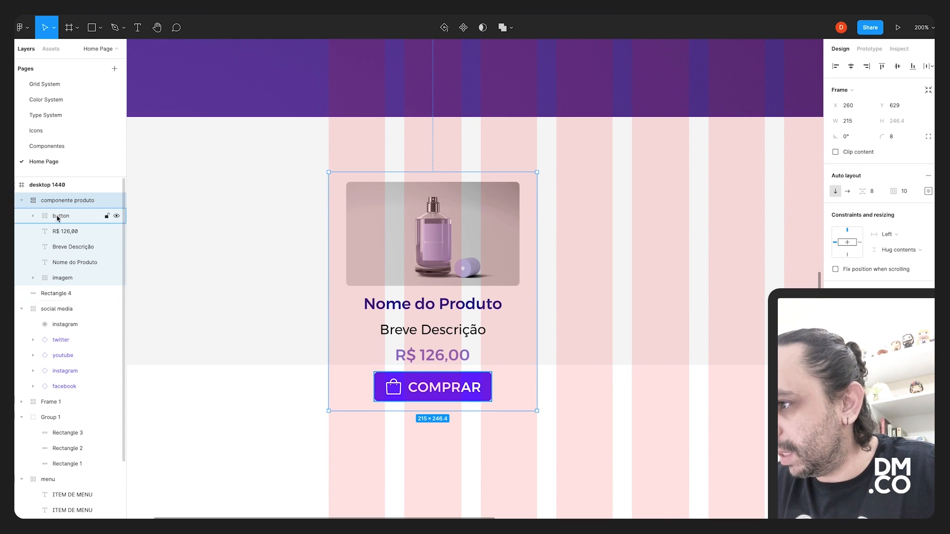
pyautogui.click(60, 278)
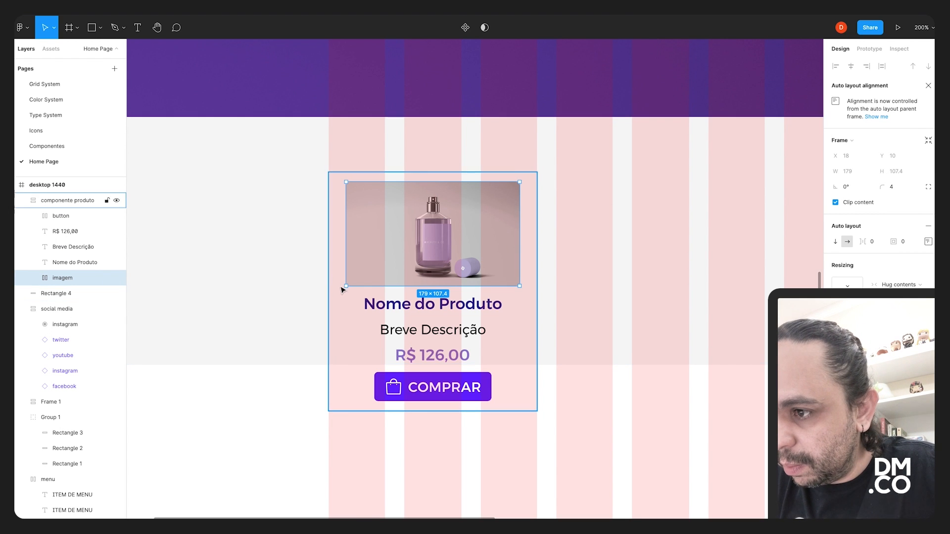
pyautogui.moveTo(519, 287); pyautogui.dragTo(529, 291)
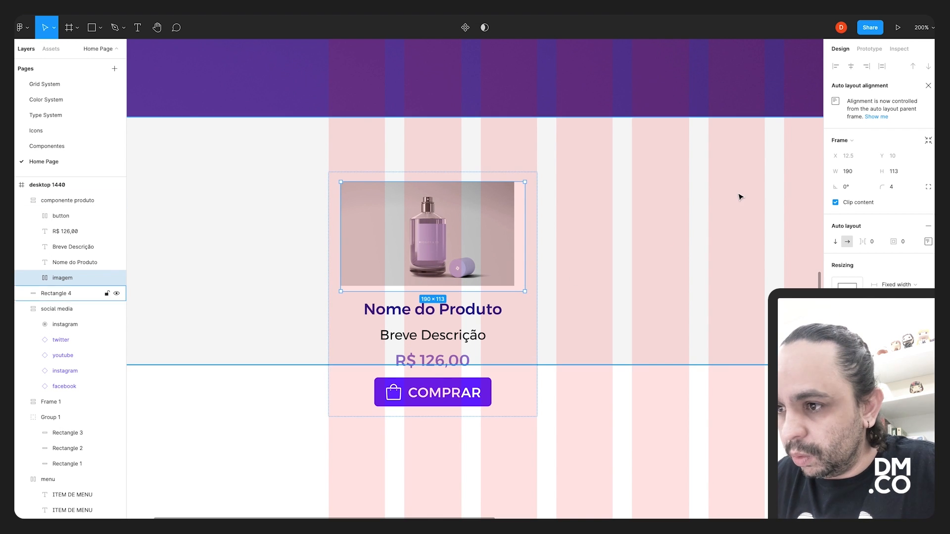
pyautogui.click(859, 176)
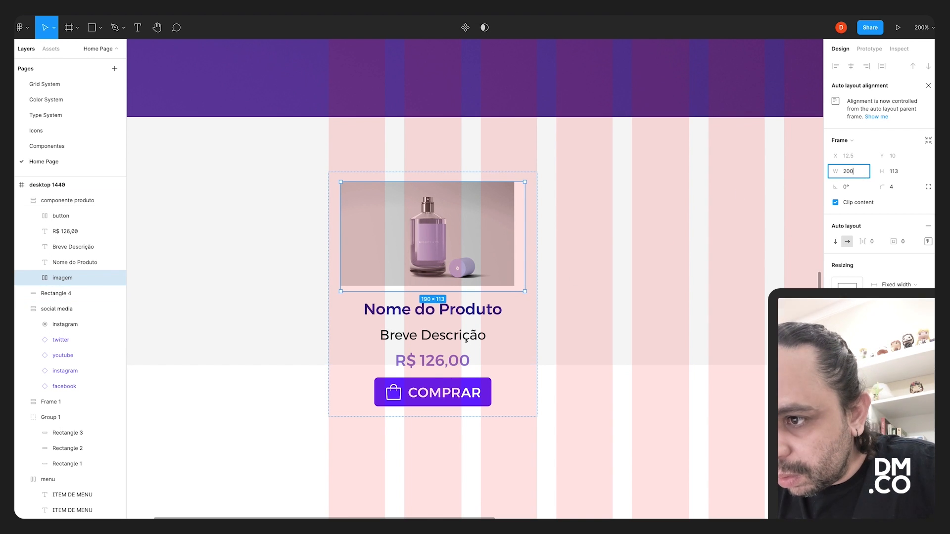
pyautogui.write('200')
pyautogui.press('Return')
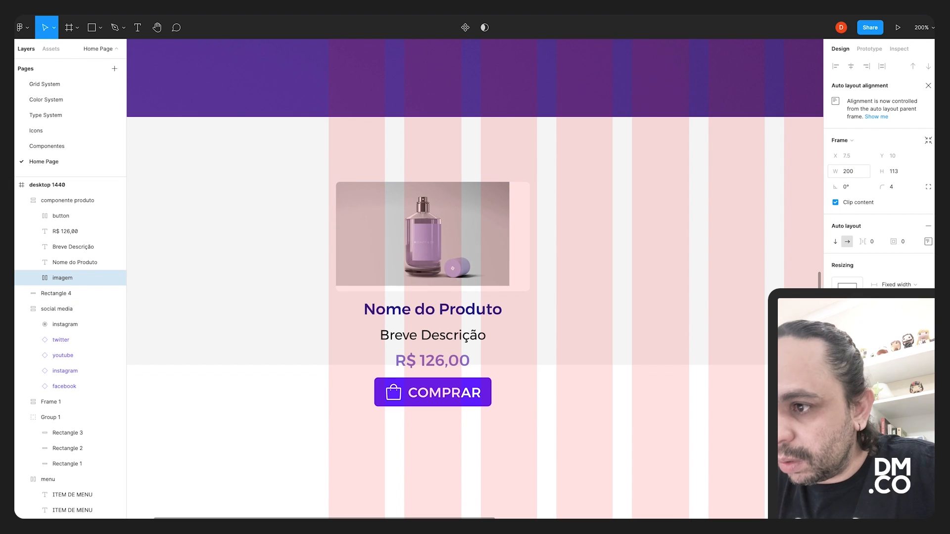
# Set the width of the perfume picture inside the imagem frame to 200 with its proportions locked.
pyautogui.doubleClick(498, 216)
pyautogui.click(849, 156)
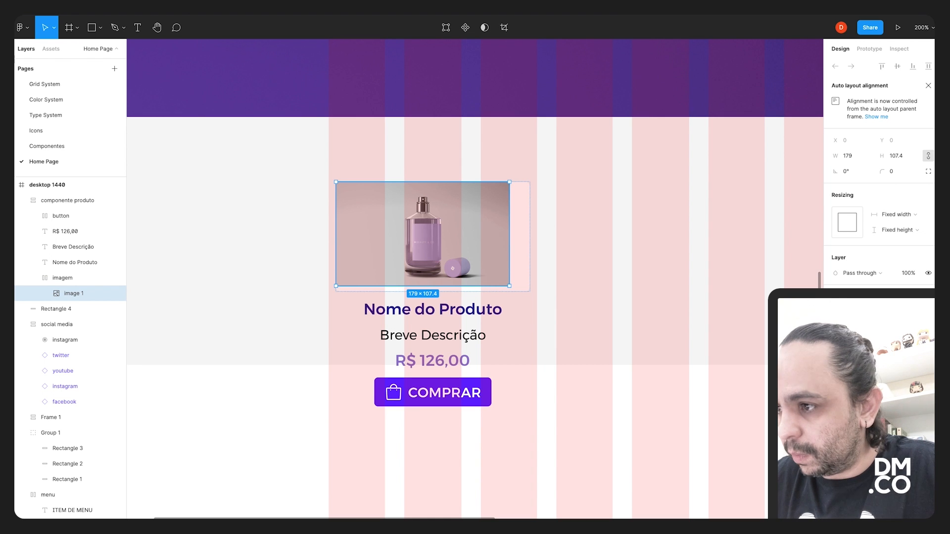
pyautogui.write('200')
pyautogui.press('Return')
pyautogui.click(258, 206)
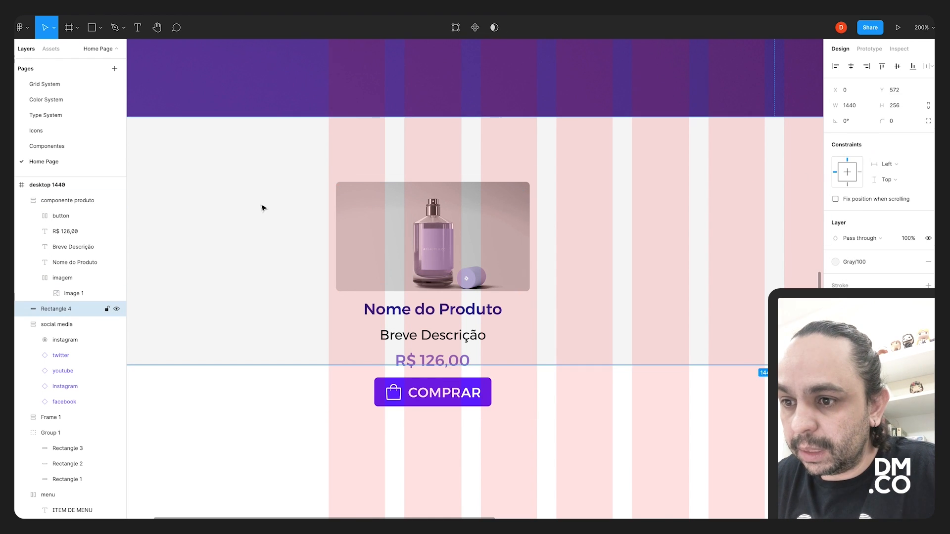
pyautogui.click(492, 218)
pyautogui.doubleClick(495, 235)
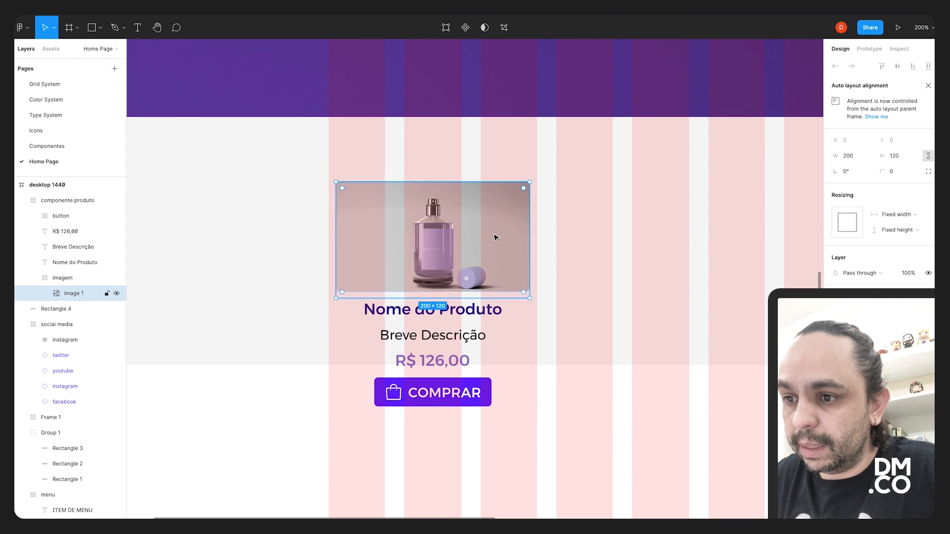
pyautogui.click(217, 235)
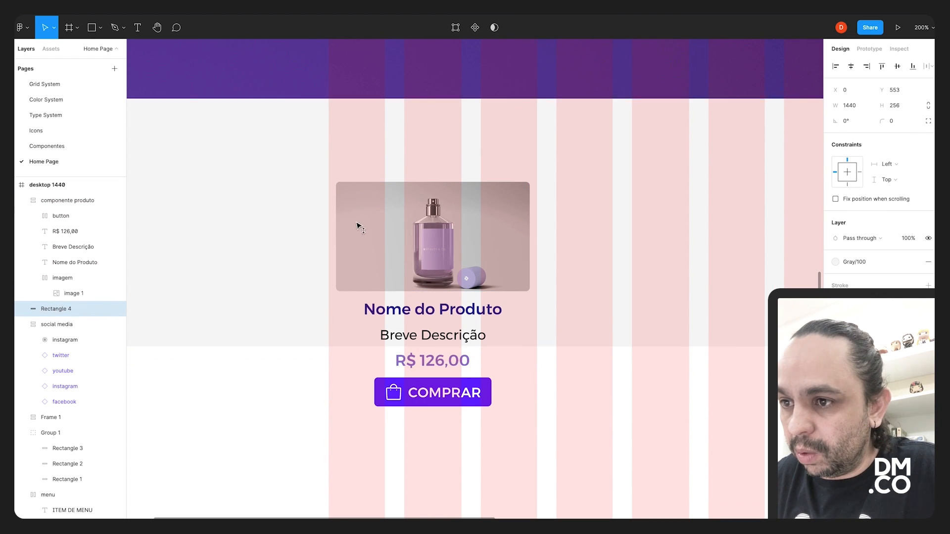
# Move the product card up to the top edge of the gray section, at X 260, Y 572.
pyautogui.click(69, 201)
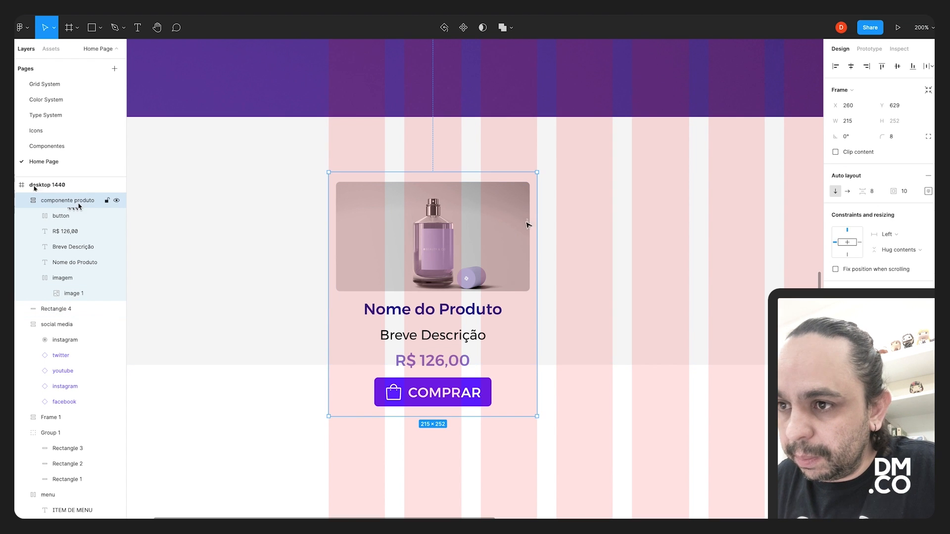
pyautogui.moveTo(528, 225); pyautogui.dragTo(510, 176)
pyautogui.press('Down')
pyautogui.press('Up')
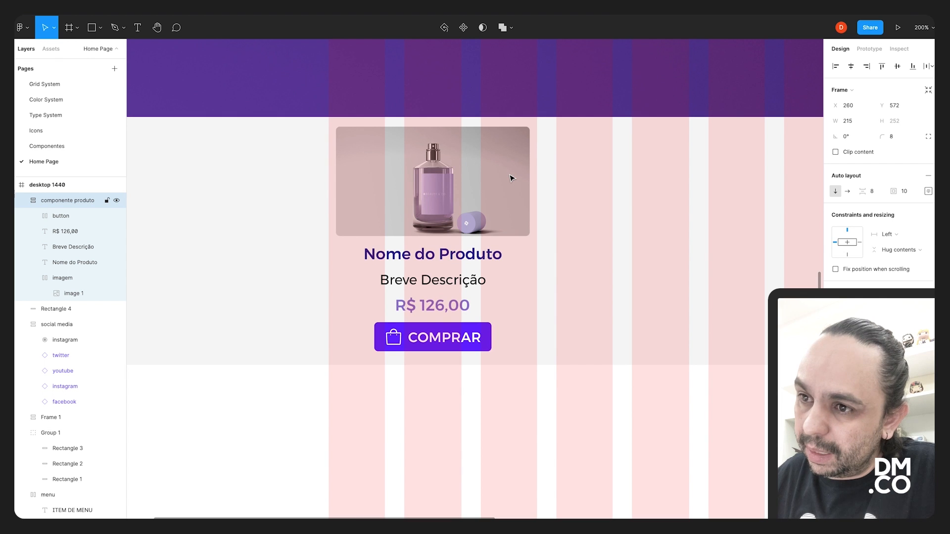
pyautogui.hotkey('shift', 'Down')
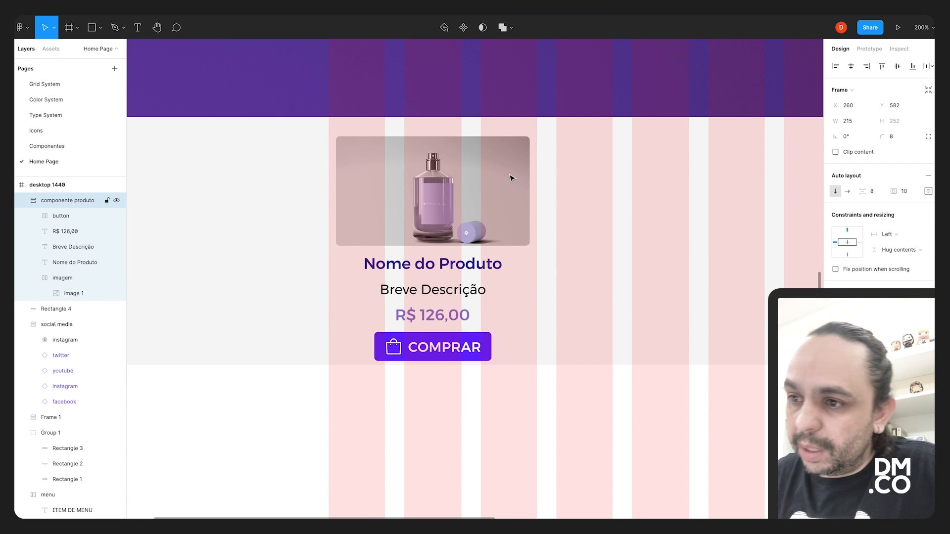
pyautogui.hotkey('shift', 'Up')
pyautogui.hotkey('shift', '0')
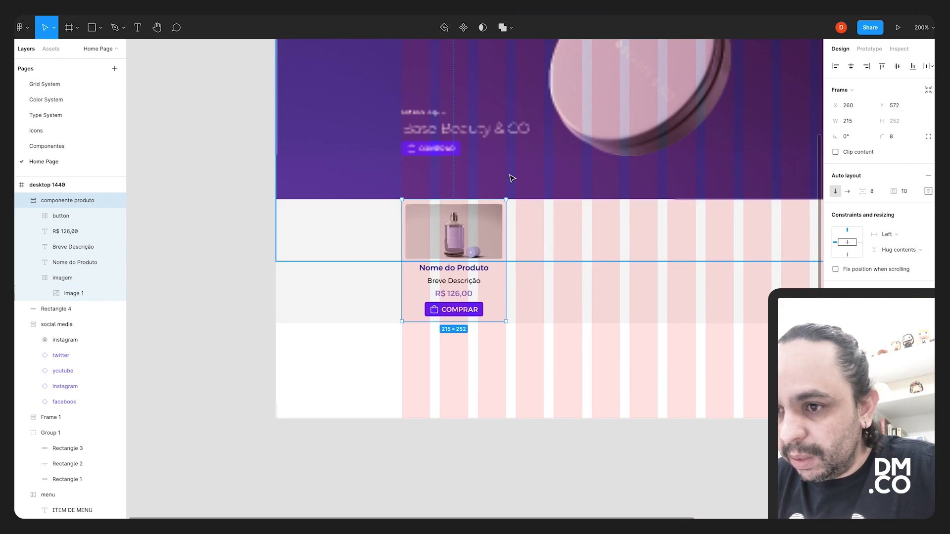
# Set the height of the gray background rectangle behind the product card to 300.
pyautogui.hscroll(5, 567, 287)
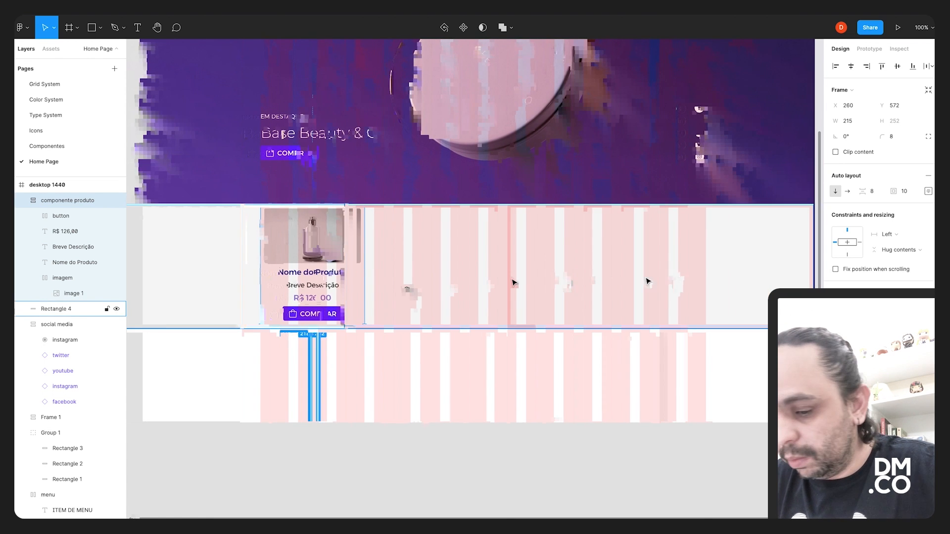
pyautogui.click(693, 278)
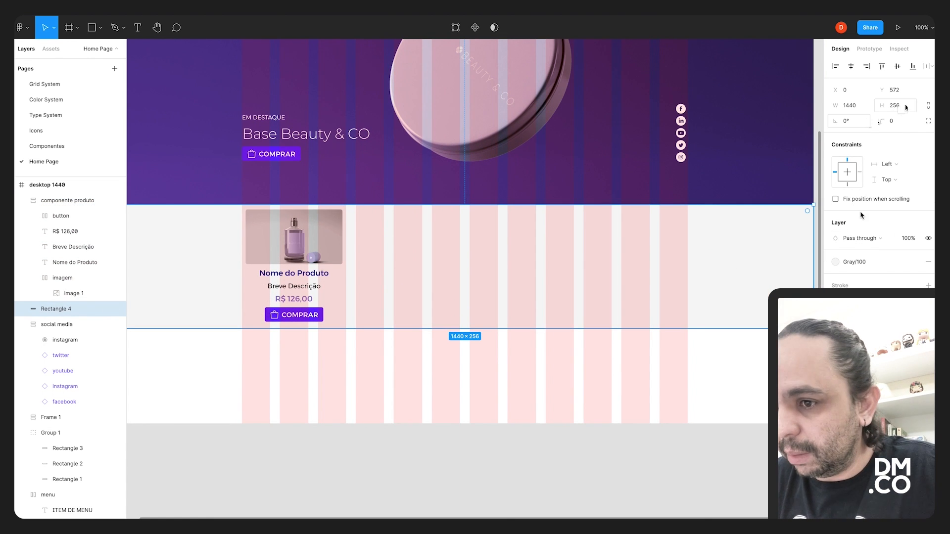
pyautogui.write('30')
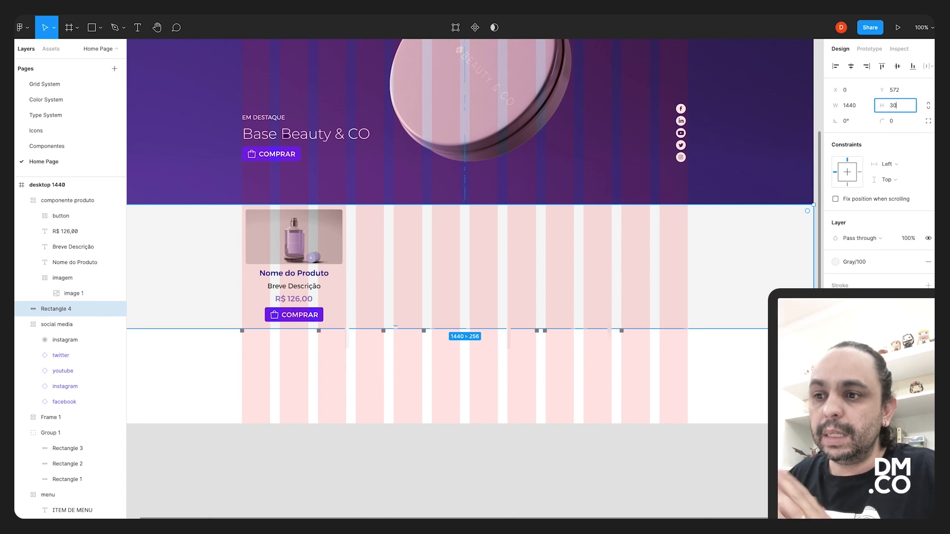
pyautogui.write('0')
pyautogui.press('Return')
pyautogui.click(716, 364)
# Duplicate the product card within the desktop frame and place the copy beside the original on the fourth grid column, at X 495.
pyautogui.moveTo(476, 302); pyautogui.dragTo(572, 310)
pyautogui.click(437, 257)
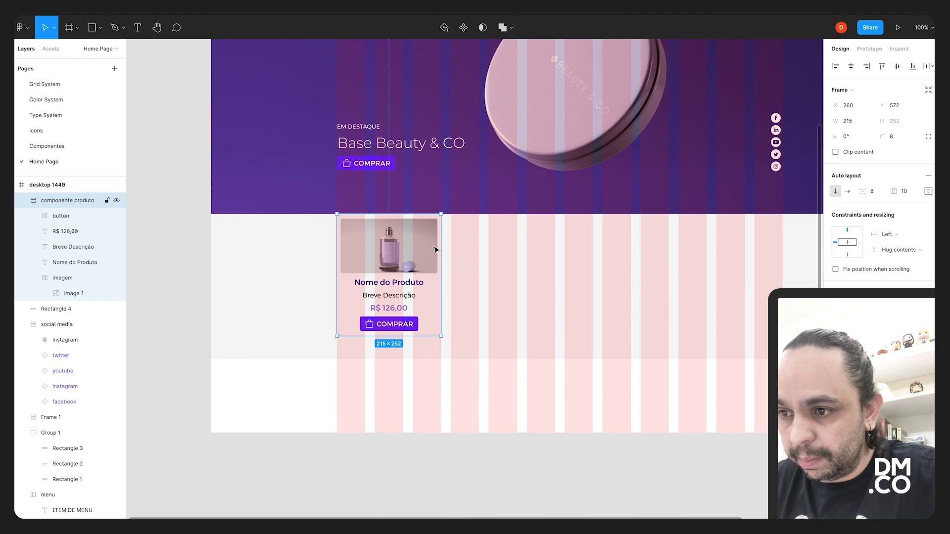
pyautogui.click(20, 202)
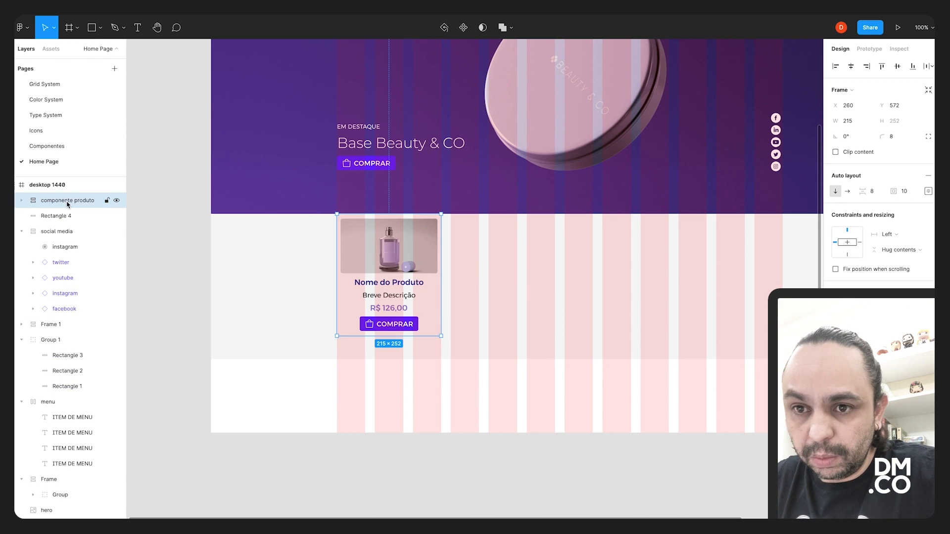
pyautogui.hotkey('ctrl', 'v')
pyautogui.hotkey('ctrl', 'v')
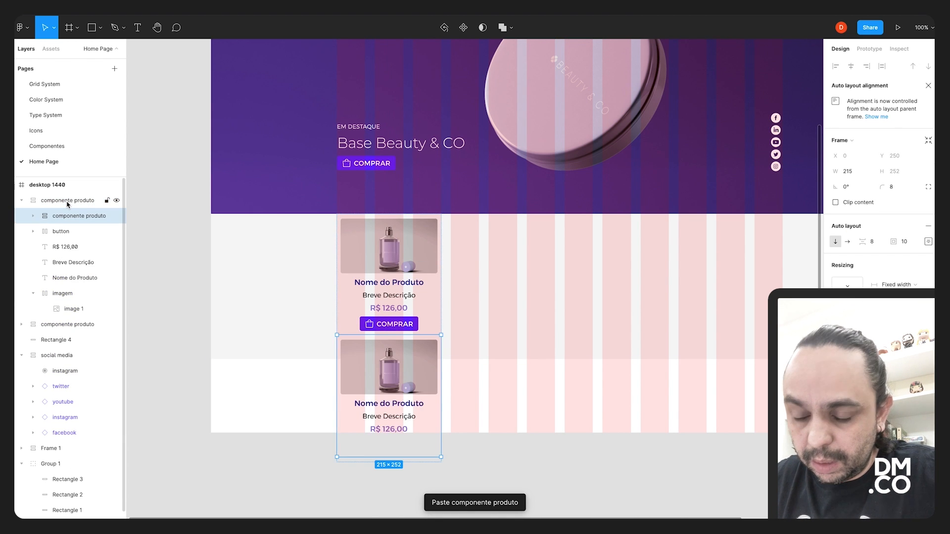
pyautogui.hotkey('ctrl', 'z')
pyautogui.click(22, 200)
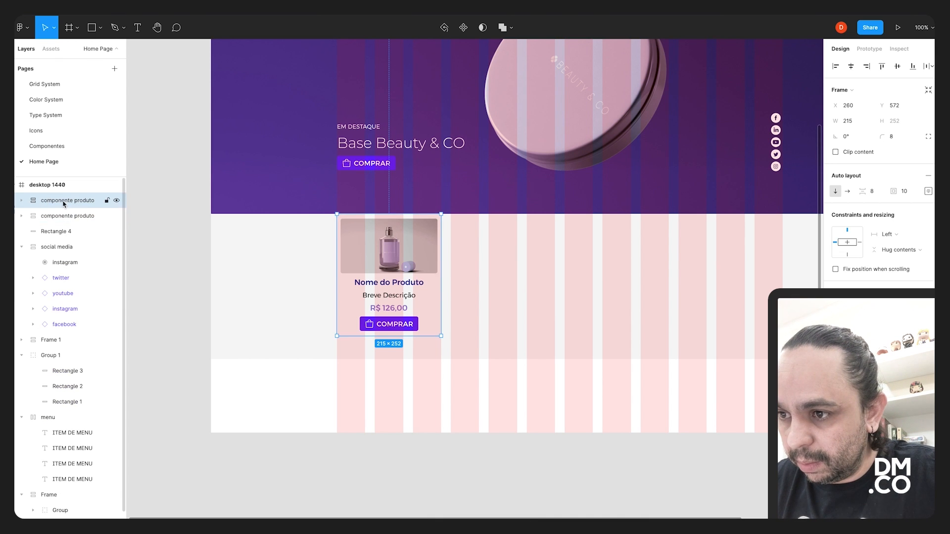
pyautogui.moveTo(380, 247); pyautogui.dragTo(550, 253)
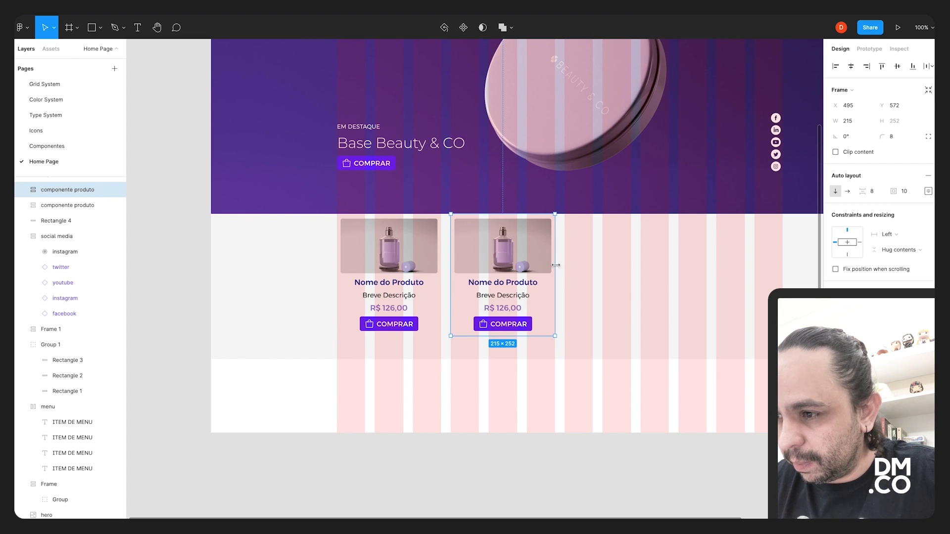
# Add two more copies of the product card to complete an evenly spaced row of four, the last at X 965.
pyautogui.hotkey('ctrl', 'v')
pyautogui.moveTo(474, 238); pyautogui.dragTo(691, 241)
pyautogui.hotkey('ctrl', 'v')
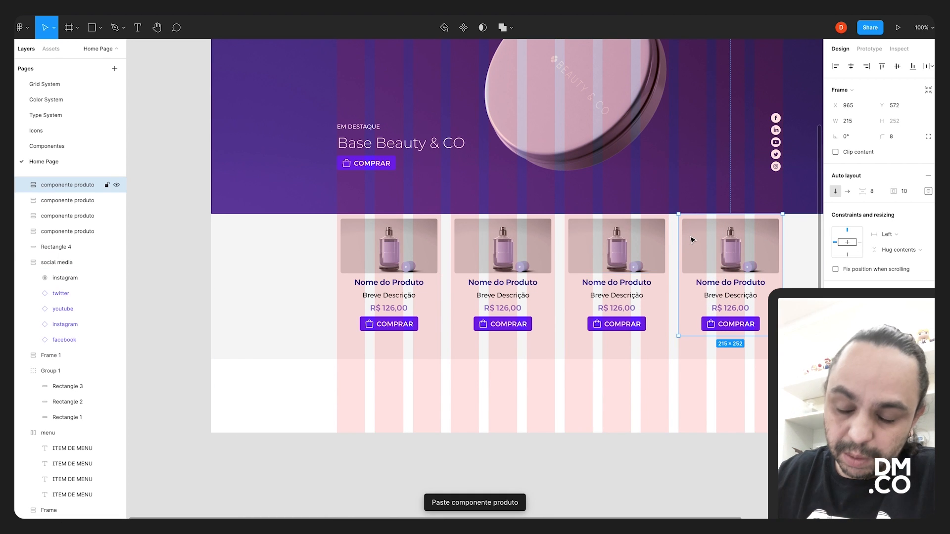
# Combine the four product cards into one horizontal auto layout frame with a spacing of 20.
pyautogui.keyDown('shift'); pyautogui.click(57, 231); pyautogui.keyUp('shift')
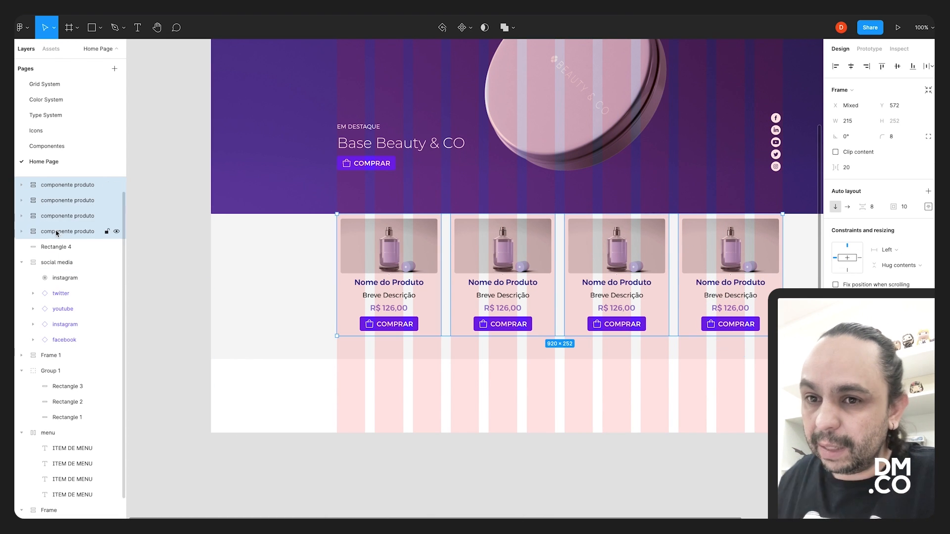
pyautogui.hotkey('shift', 'a')
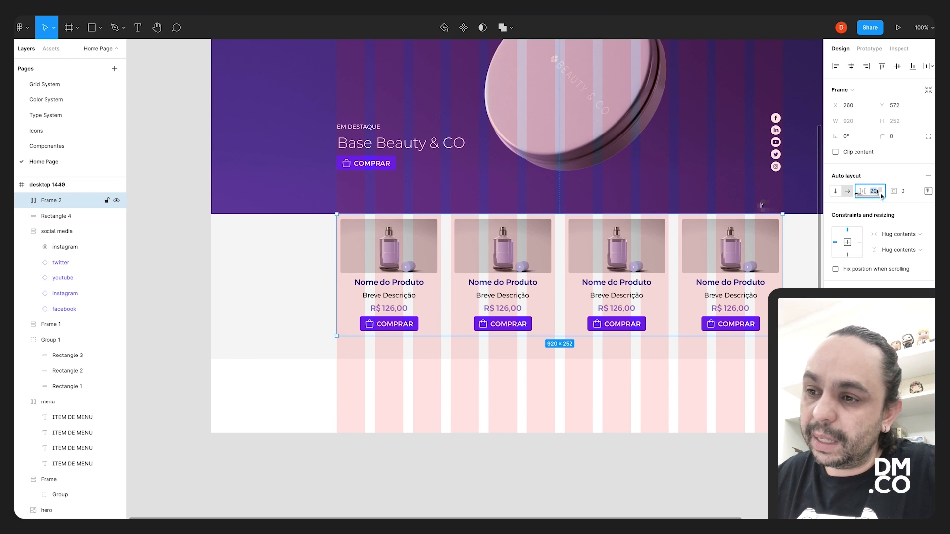
pyautogui.press('Return')
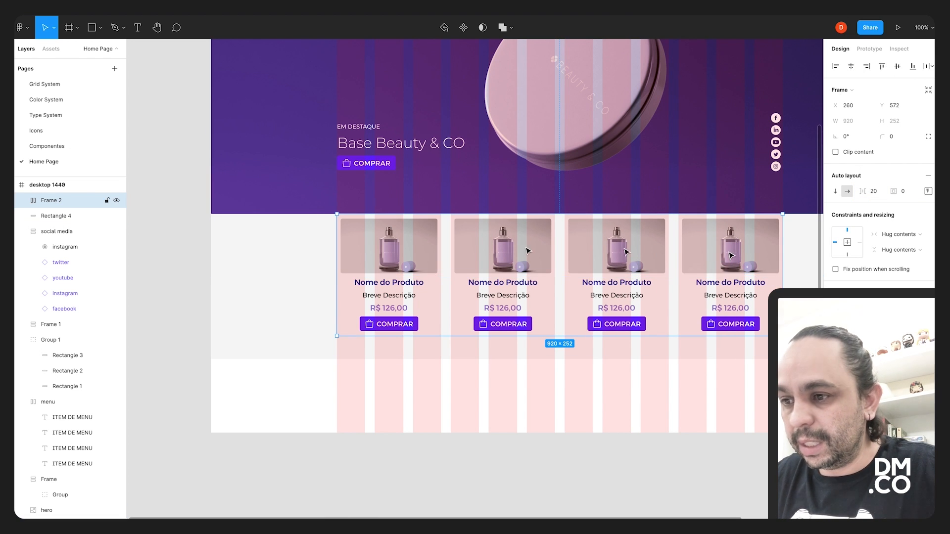
# Hide the 12-column layout grid of the desktop 1440 frame.
pyautogui.click(587, 459)
pyautogui.moveTo(809, 252)
pyautogui.mouseDown()
pyautogui.moveTo(700, 324)
pyautogui.moveTo(736, 266)
pyautogui.mouseUp()
pyautogui.press('-')
pyautogui.press('+')
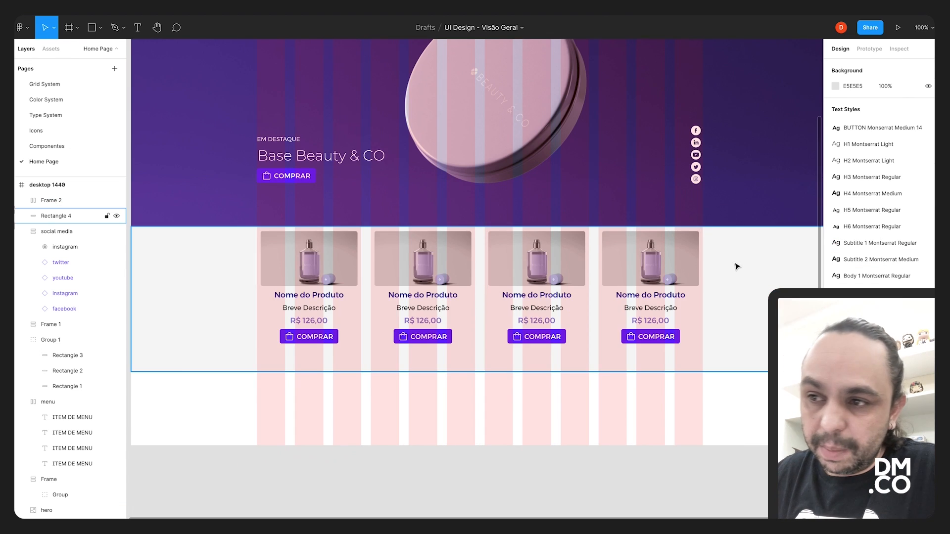
pyautogui.scroll(3, 731, 267)
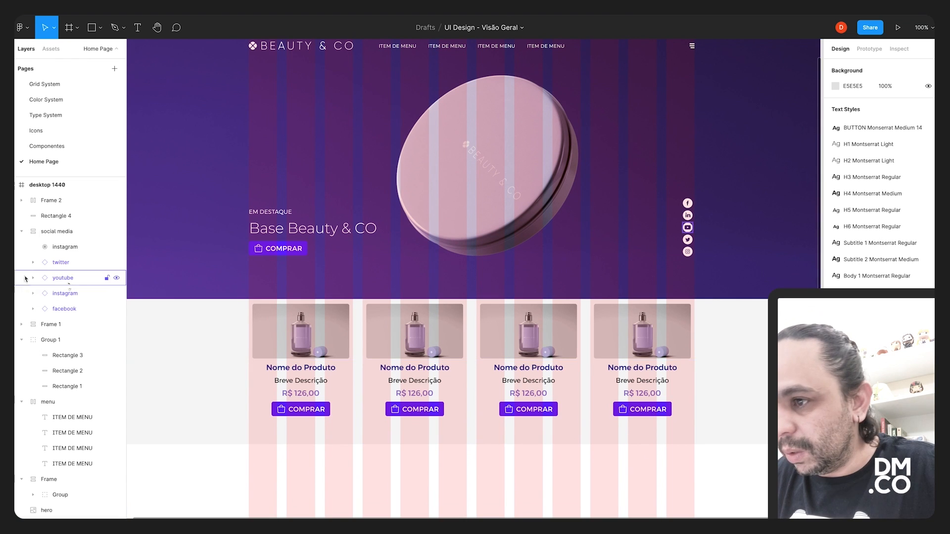
pyautogui.click(52, 187)
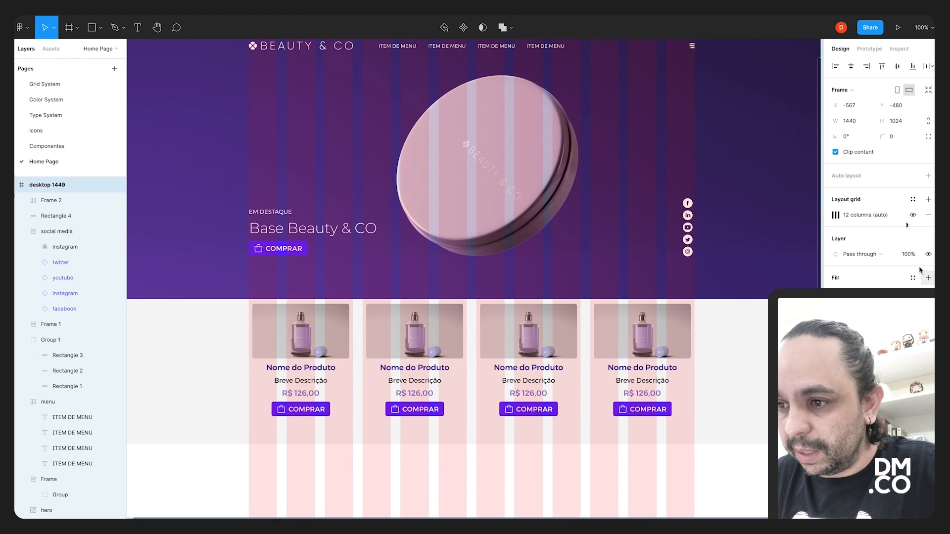
pyautogui.click(913, 215)
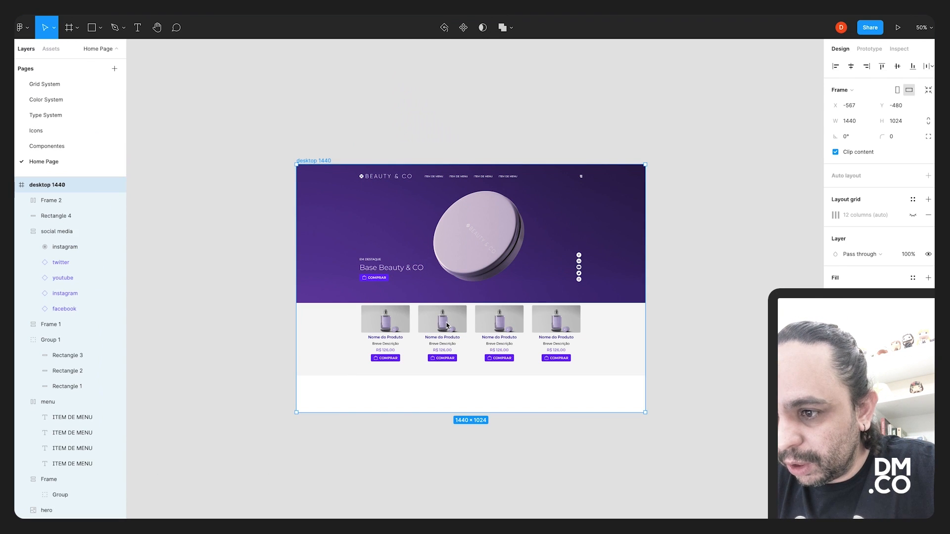
# Replace the perfume picture in the second product card with the tall purple jar picture.
pyautogui.keyDown('super'); pyautogui.click(447, 325); pyautogui.keyUp('super')
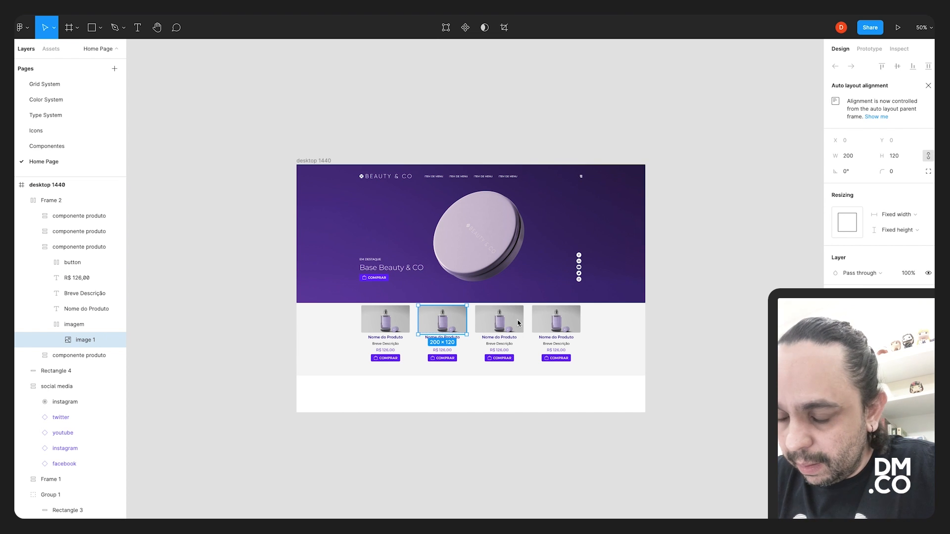
pyautogui.click(70, 324)
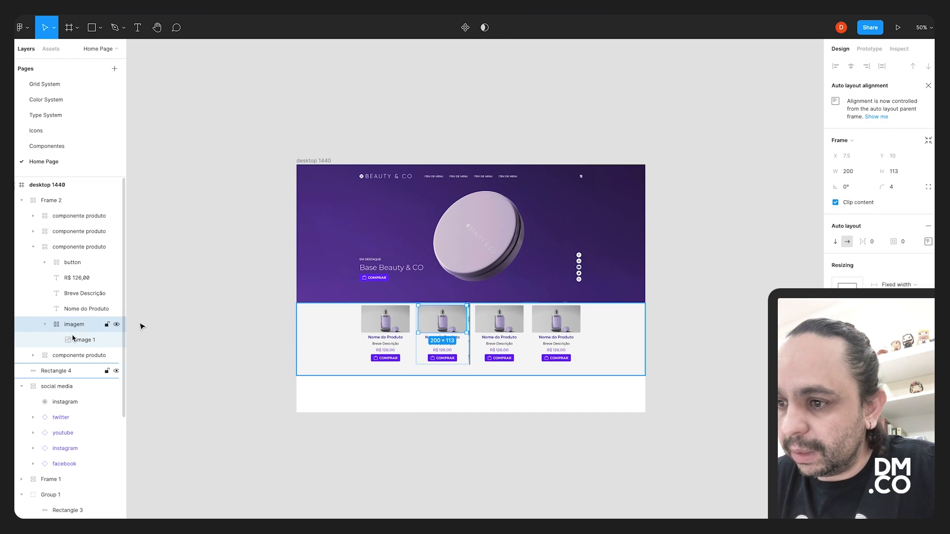
pyautogui.click(73, 339)
pyautogui.hotkey('ctrl', 'alt', 'v')
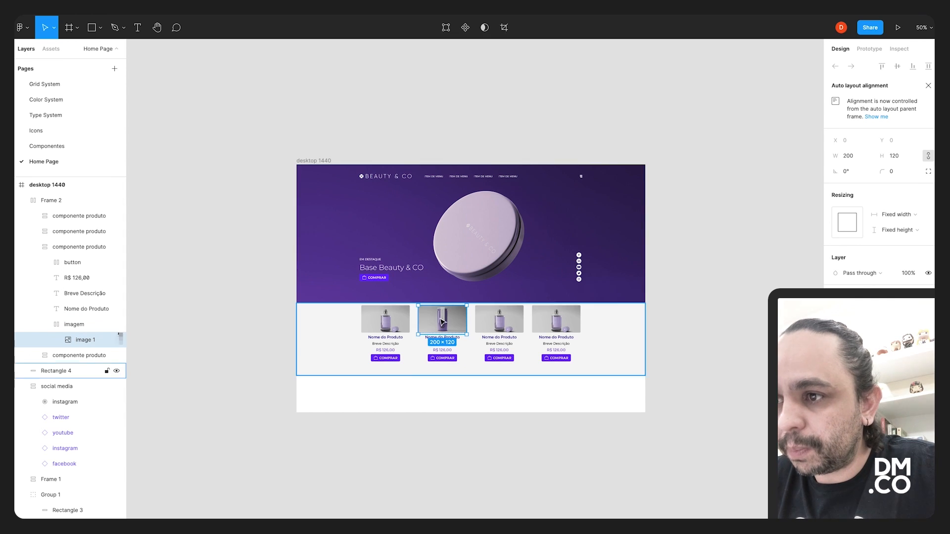
pyautogui.click(725, 320)
pyautogui.hotkey('shift', '0')
pyautogui.scroll(-3, 723, 316)
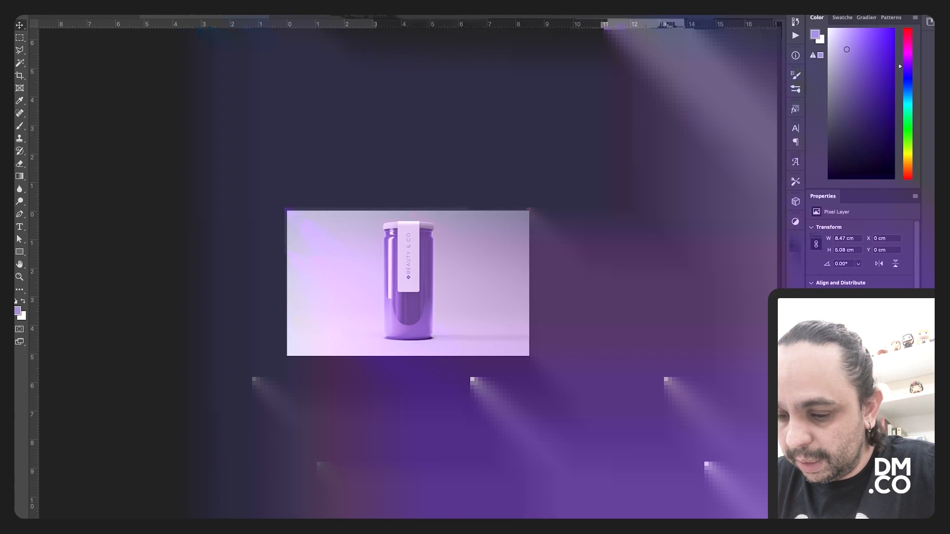
pyautogui.press('super+plus')
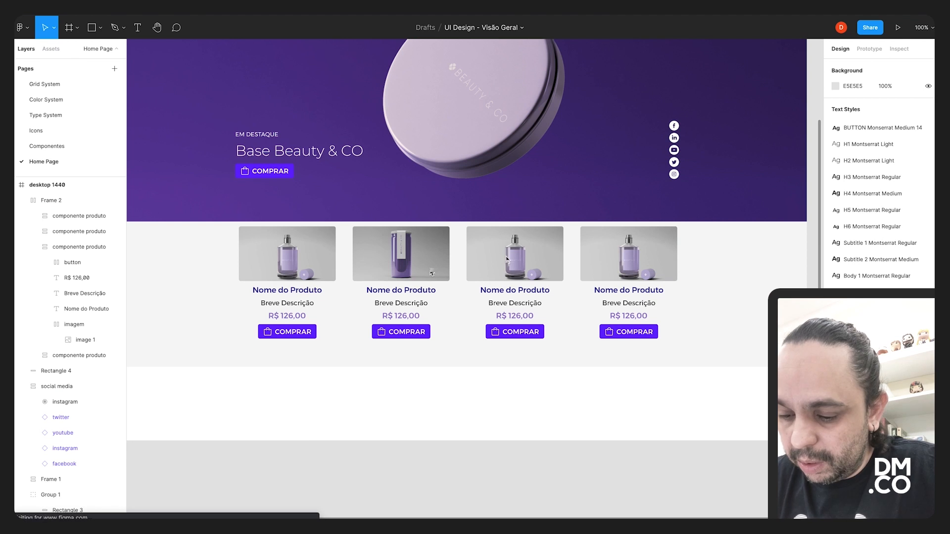
# Replace the pictures in the third and fourth product cards with the dark striped jar and the small purple jar.
pyautogui.click(494, 281)
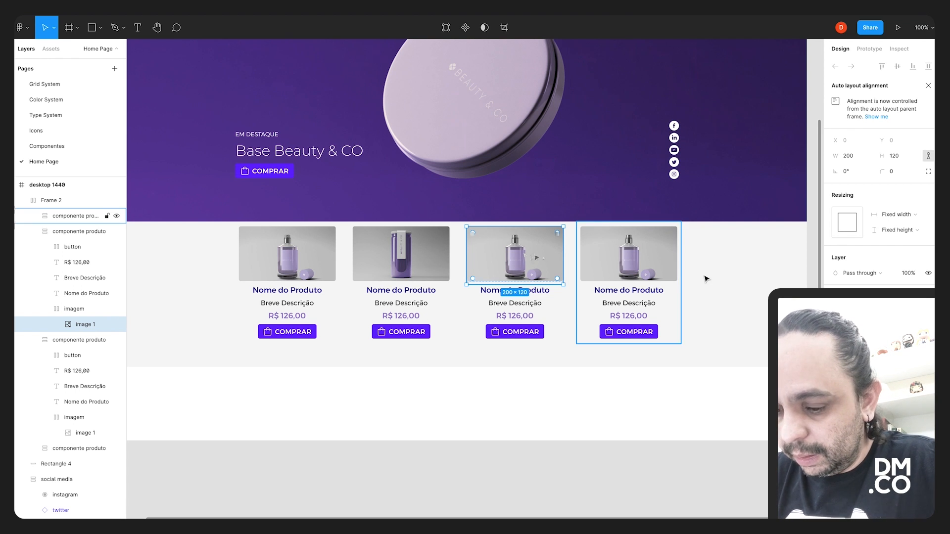
pyautogui.click(71, 309)
pyautogui.click(76, 326)
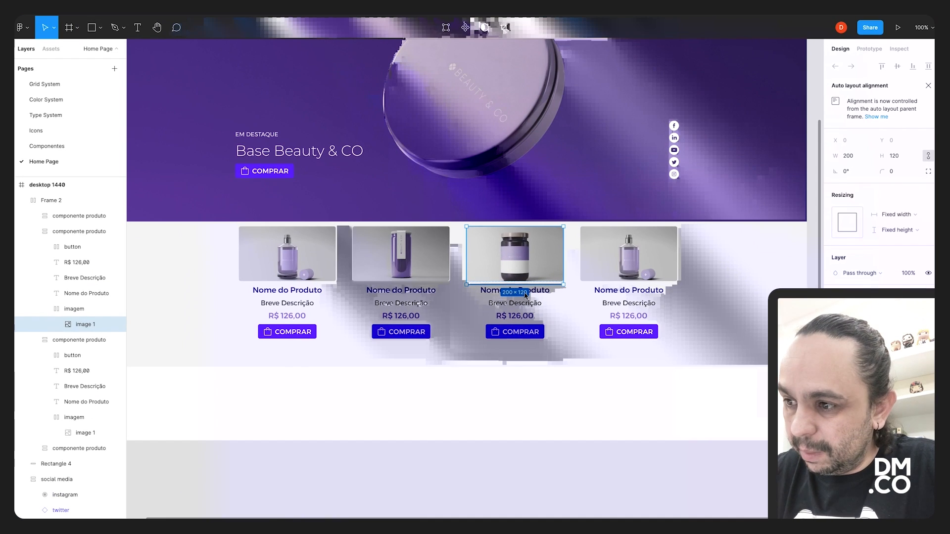
pyautogui.click(627, 266)
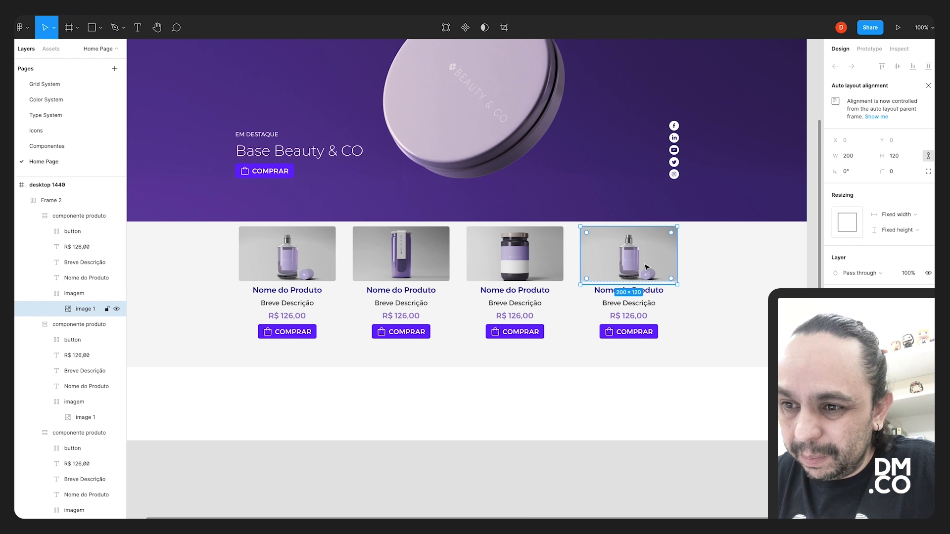
pyautogui.click(747, 274)
# Change the product name in the first card to "Perfume Beauty & Co".
pyautogui.click(291, 292)
pyautogui.doubleClick(302, 292)
pyautogui.doubleClick(302, 292)
pyautogui.press('Return')
pyautogui.write('Perfume B')
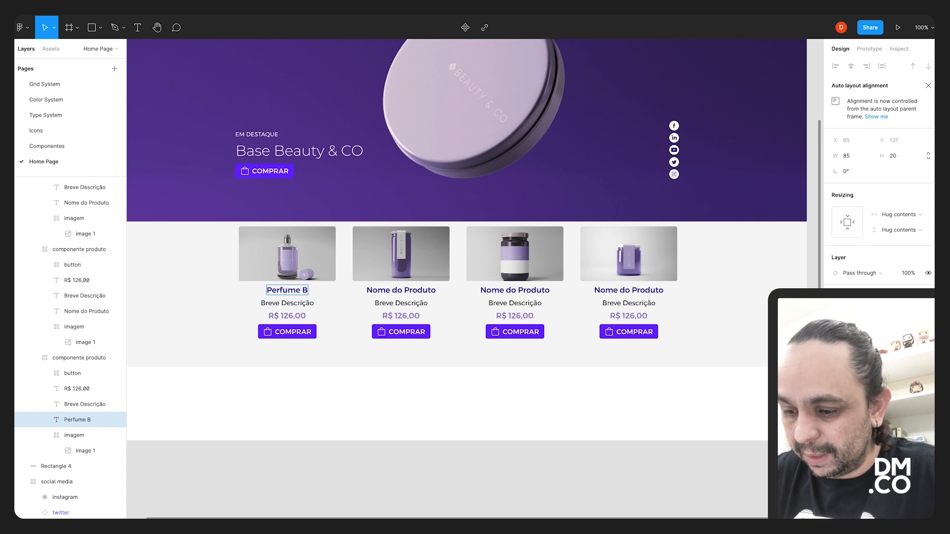
pyautogui.write('eauty')
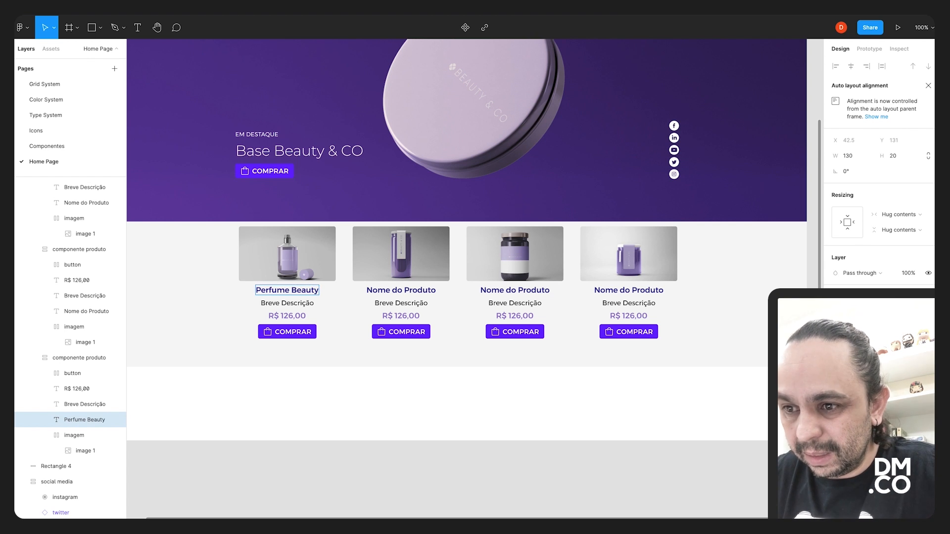
pyautogui.write(' & ')
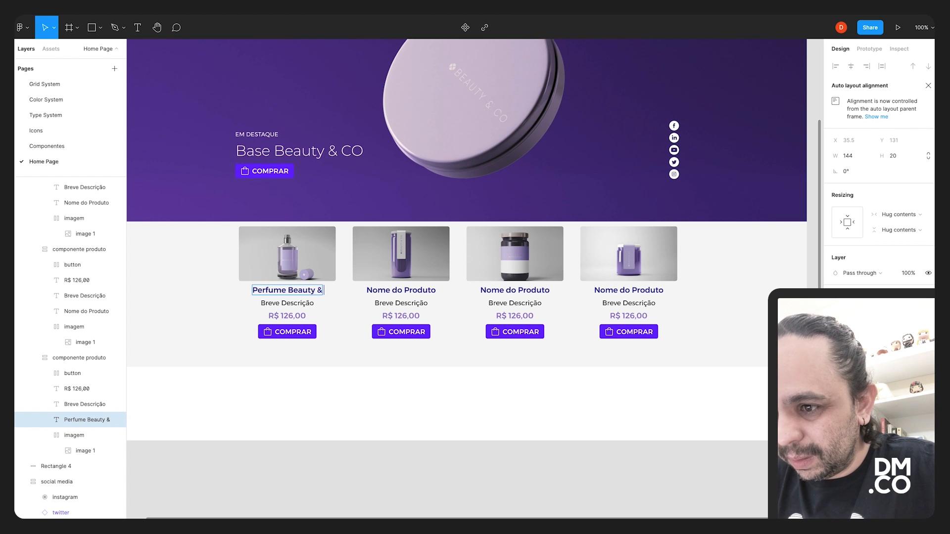
pyautogui.write('Co')
# Change the product name in the second card to "Creme Beauty & CO".
pyautogui.moveTo(366, 290); pyautogui.dragTo(404, 290)
pyautogui.write('Creme')
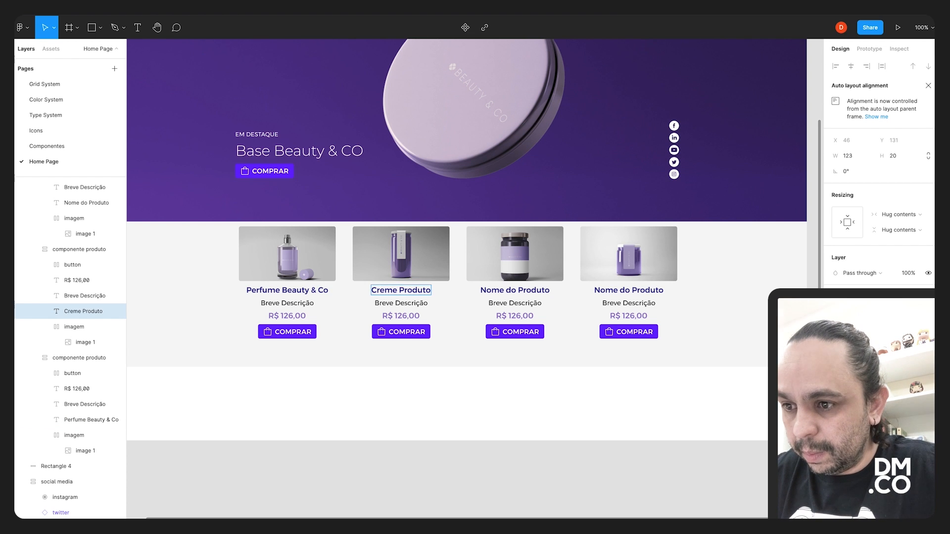
pyautogui.hotkey('shift', 'End')
pyautogui.write('Beu')
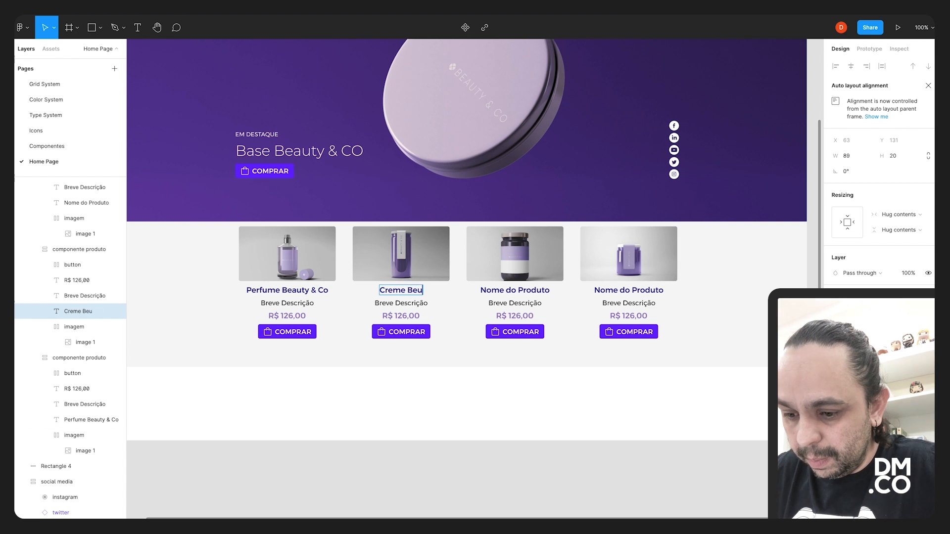
pyautogui.press('BackSpace')
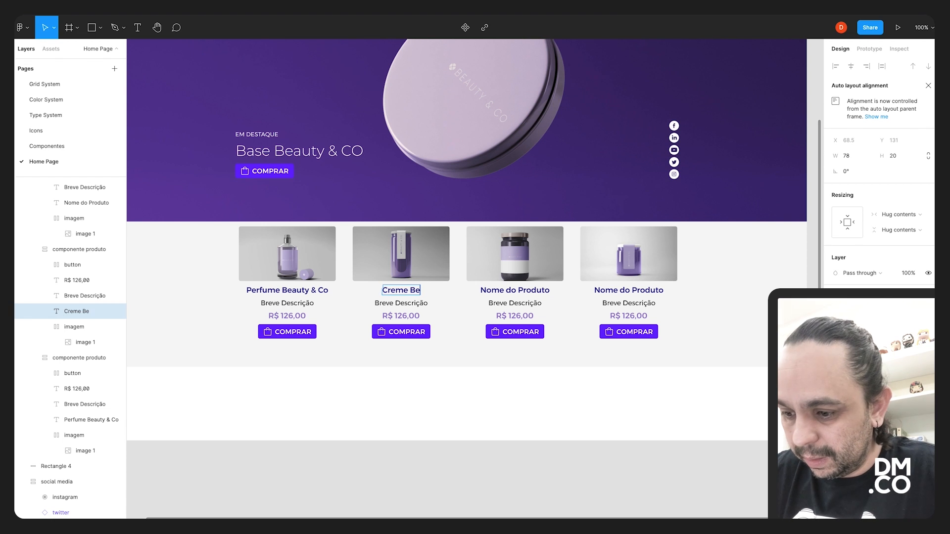
pyautogui.write('auty')
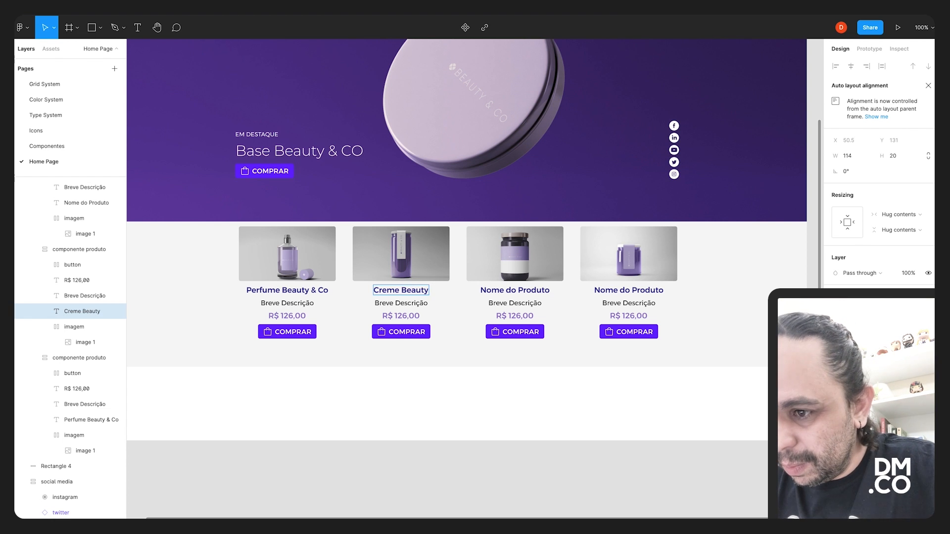
pyautogui.write(' & CO')
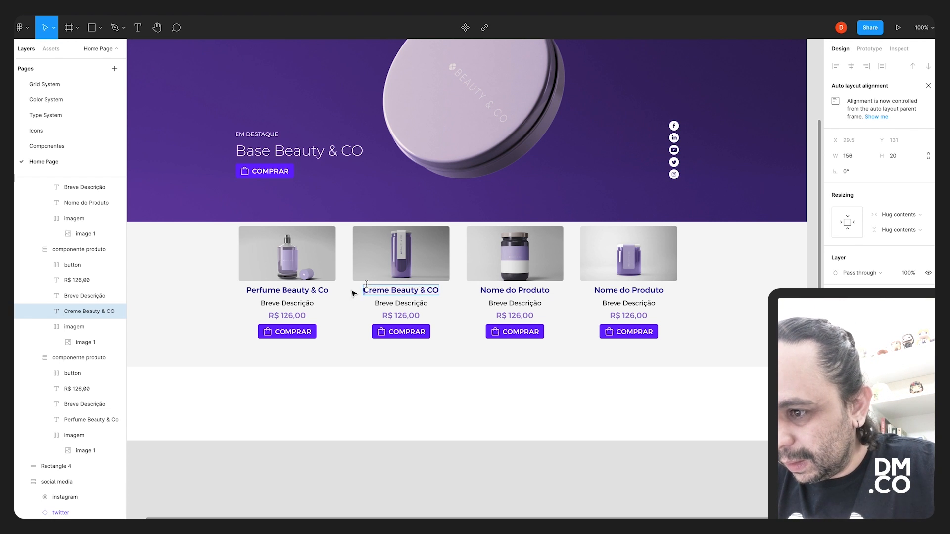
# Rename the third card's product "Creme Beauty & CO", reusing the "Beauty & CO" text copied from the second card.
pyautogui.moveTo(389, 290); pyautogui.dragTo(440, 292)
pyautogui.press('super+c')
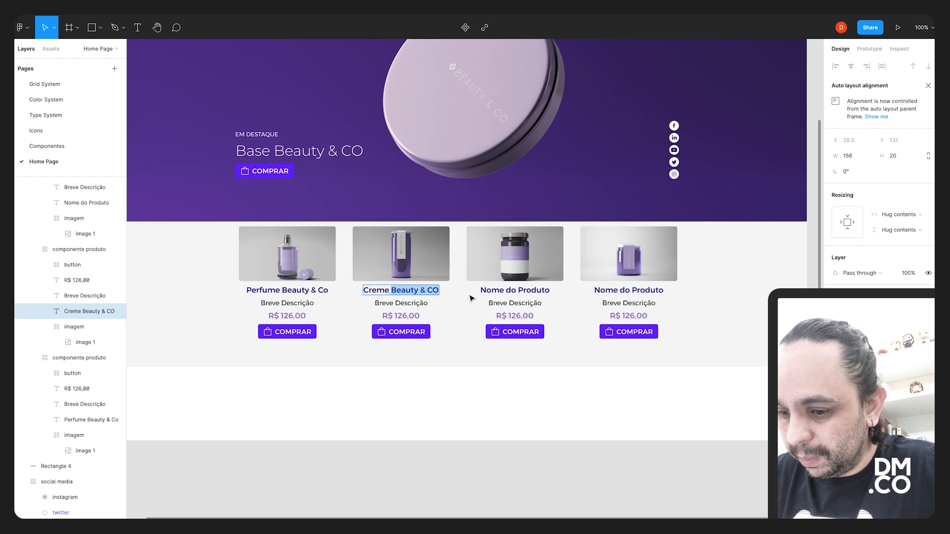
pyautogui.doubleClick(503, 290)
pyautogui.moveTo(503, 290); pyautogui.dragTo(531, 290)
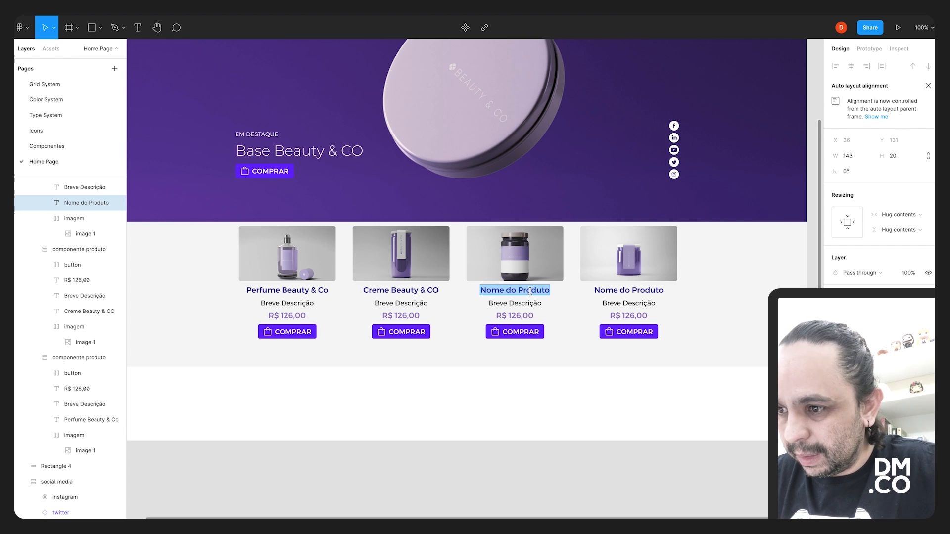
pyautogui.write('Creme')
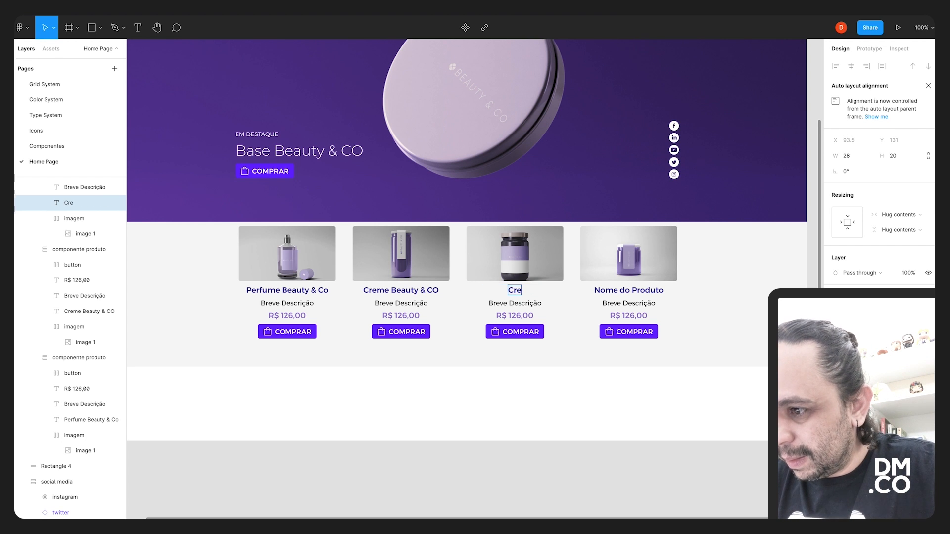
pyautogui.press('super+v')
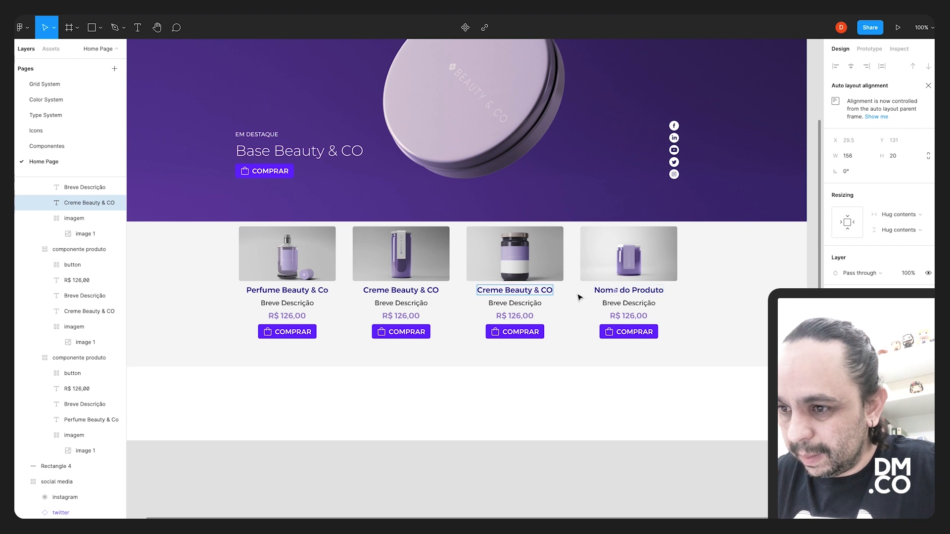
pyautogui.doubleClick(614, 290)
pyautogui.tripleClick(646, 292)
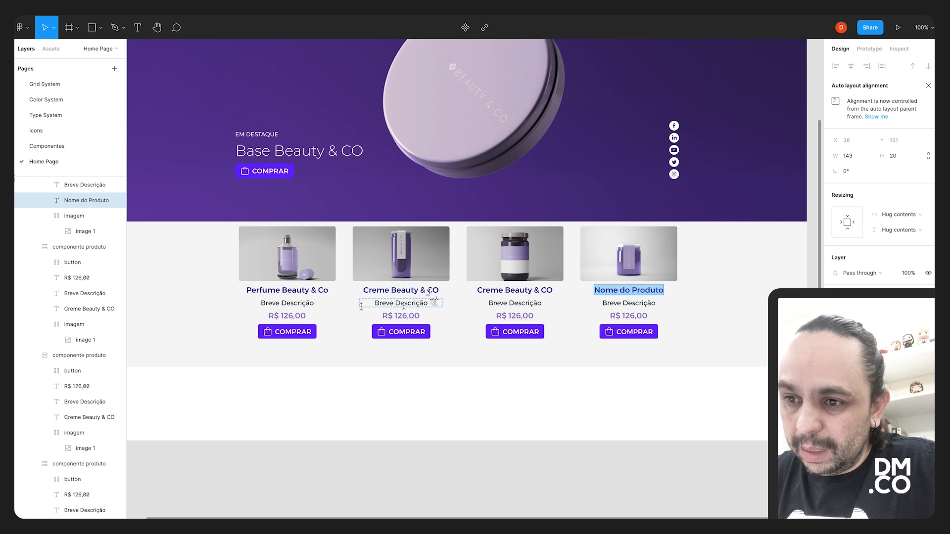
pyautogui.doubleClick(297, 303)
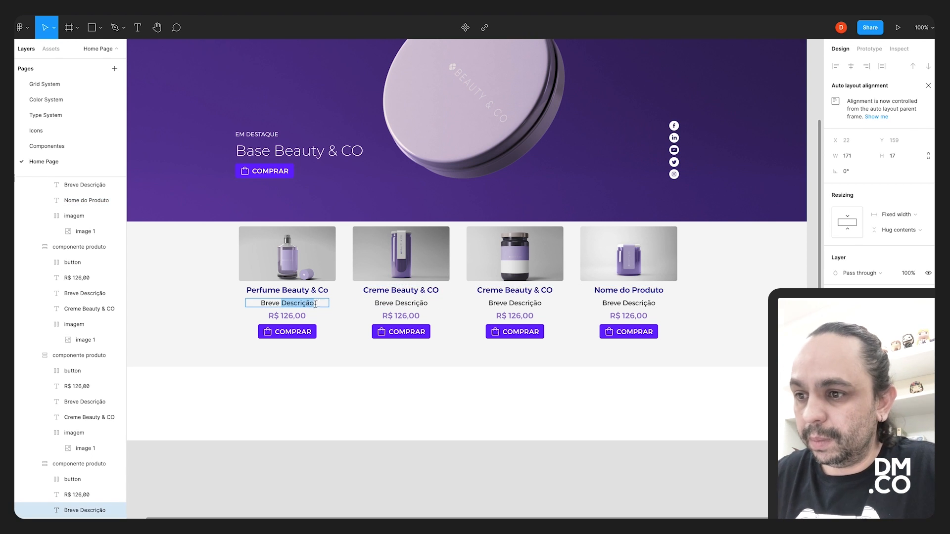
pyautogui.click(317, 303)
pyautogui.press('Escape')
pyautogui.click(397, 391)
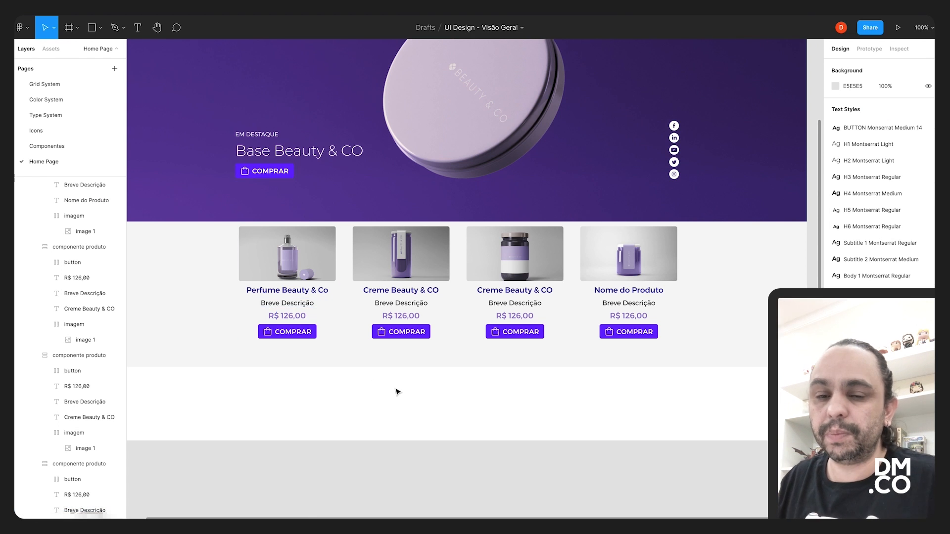
# Set the top padding of the auto layout frame holding the four product cards to 24.
pyautogui.press('-')
pyautogui.moveTo(538, 341); pyautogui.dragTo(501, 379)
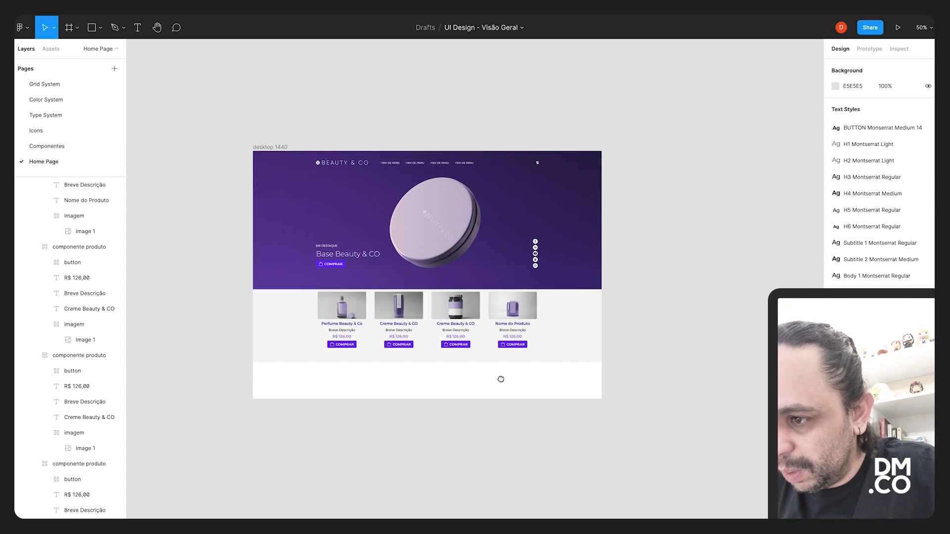
pyautogui.click(545, 362)
pyautogui.click(513, 314)
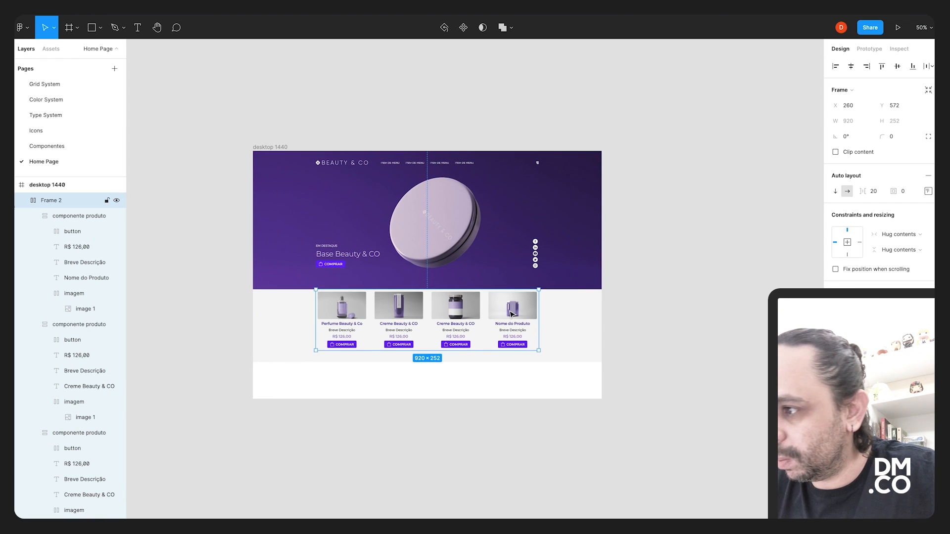
pyautogui.click(910, 193)
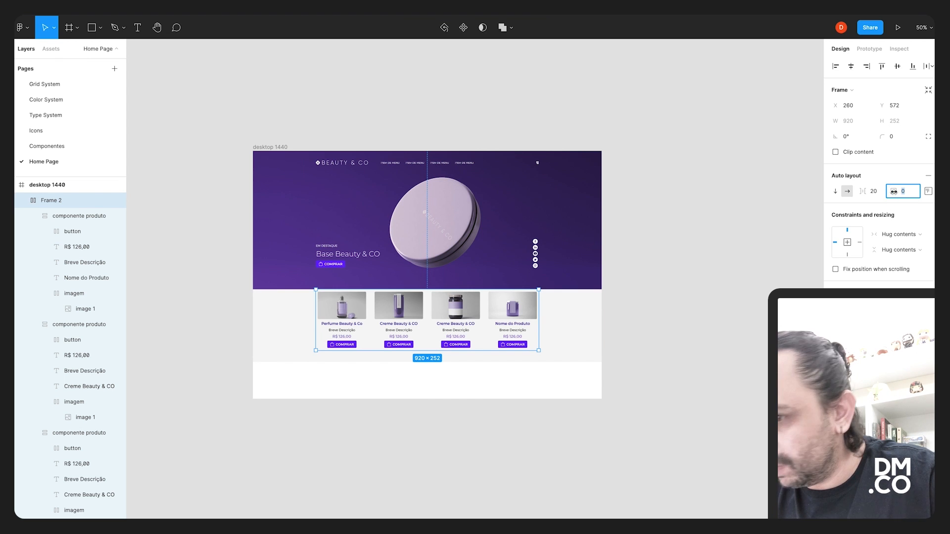
pyautogui.click(928, 192)
pyautogui.click(895, 233)
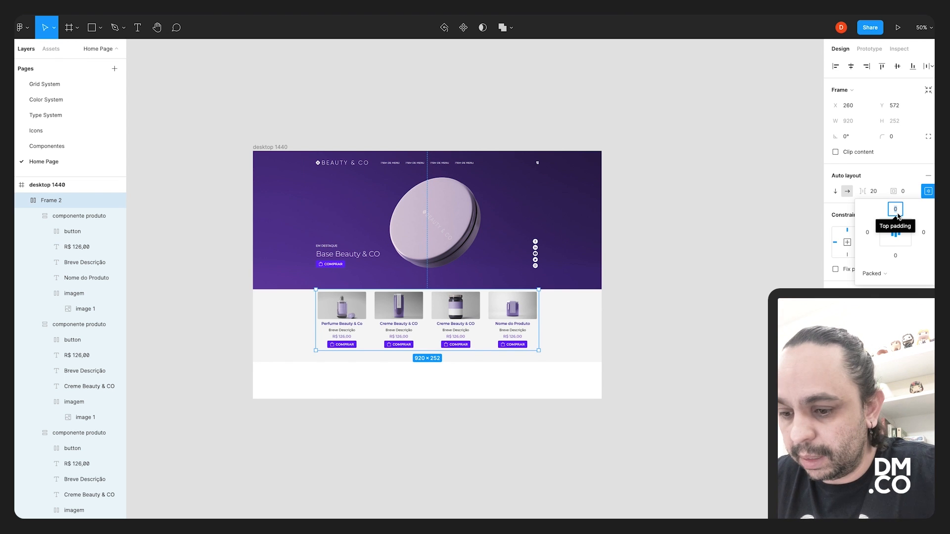
pyautogui.click(897, 213)
pyautogui.write('3')
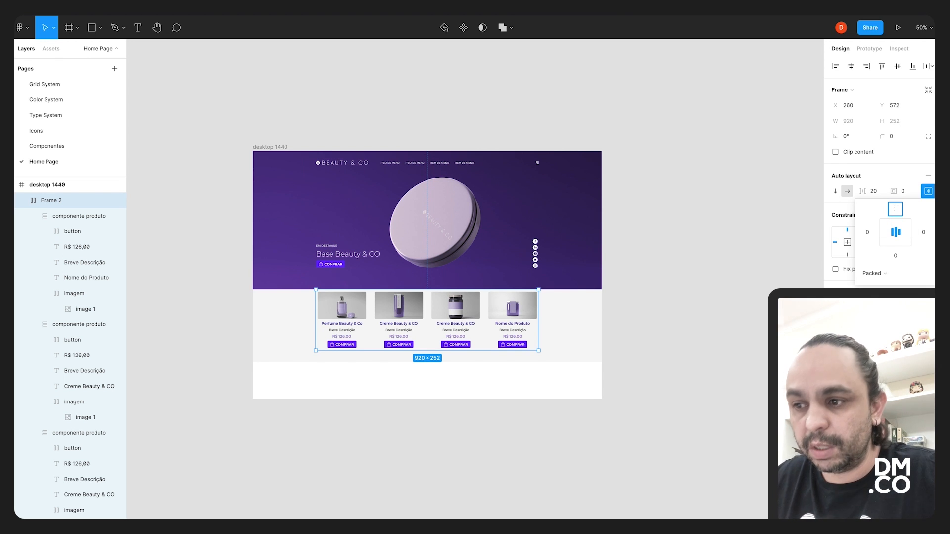
pyautogui.press('Return')
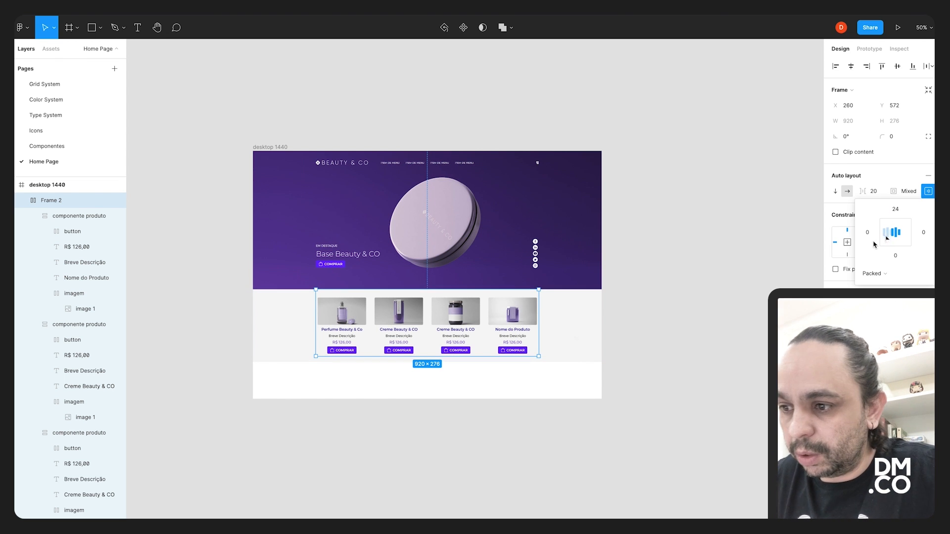
# Set the bottom padding of the product cards' auto layout frame to 24.
pyautogui.click(901, 260)
pyautogui.write('24')
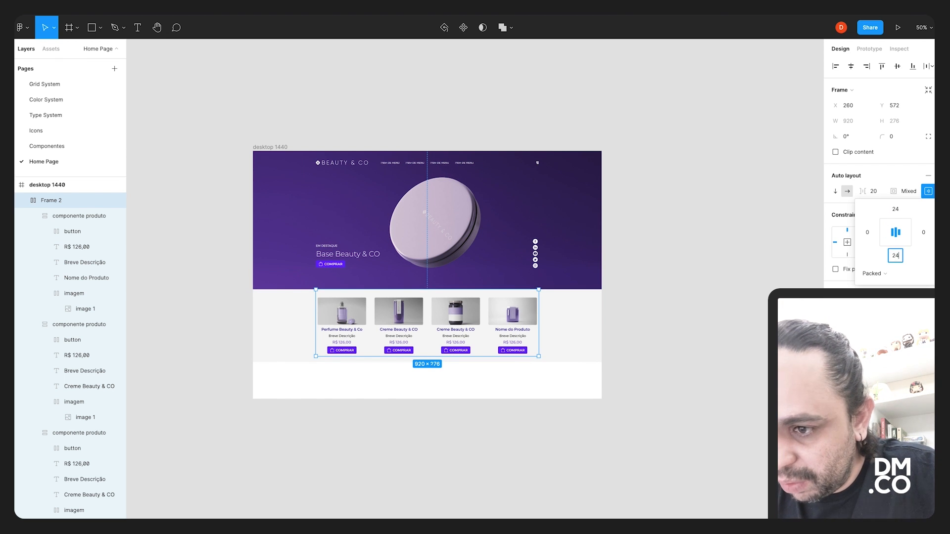
pyautogui.press('Return')
pyautogui.click(547, 359)
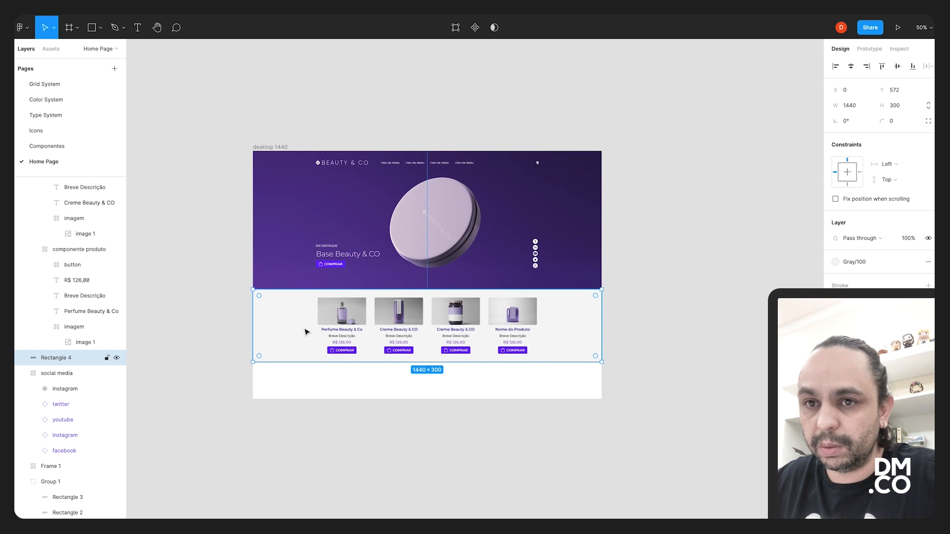
pyautogui.click(667, 320)
# Extend the desktop 1440 frame downward to a height of about 1234.
pyautogui.moveTo(656, 349); pyautogui.dragTo(647, 300)
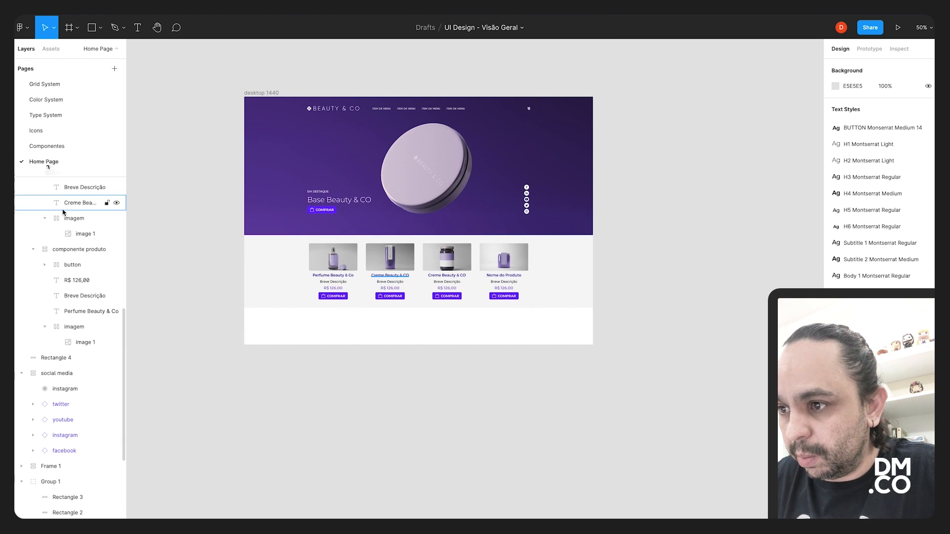
pyautogui.scroll(6, 69, 222)
pyautogui.click(59, 185)
pyautogui.moveTo(473, 344); pyautogui.dragTo(472, 396)
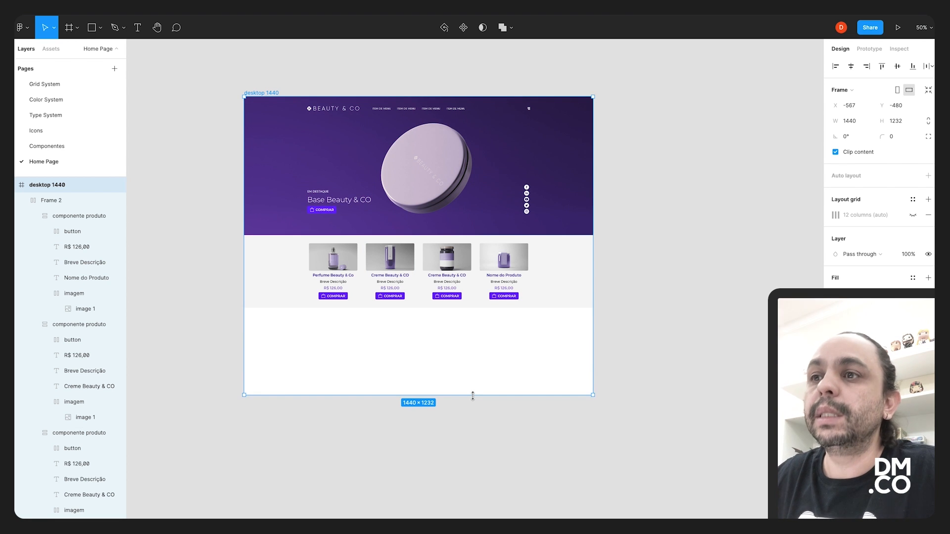
pyautogui.click(656, 308)
# Copy the photo of the blonde woman from Photoshop and paste it onto the Home Page in Figma.
pyautogui.hotkey('ctrl', 'Up')
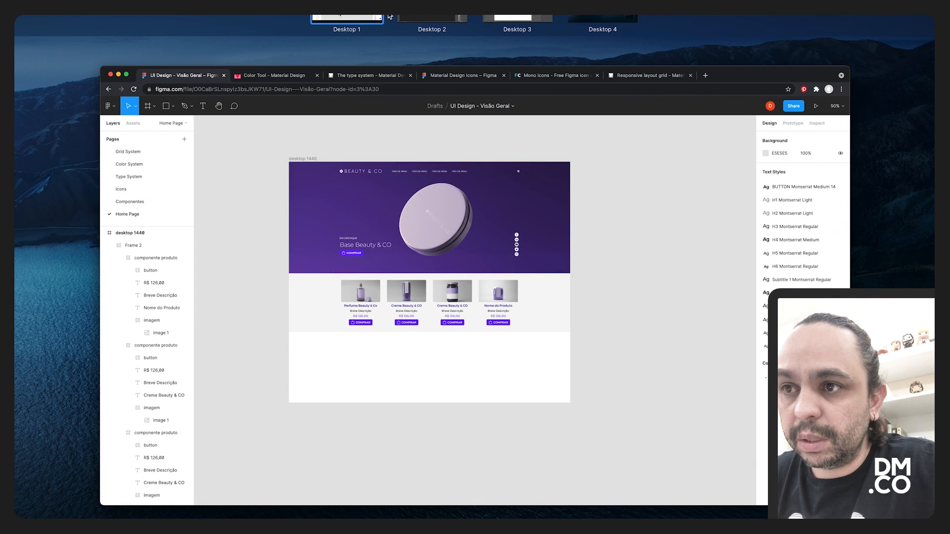
pyautogui.click(432, 18)
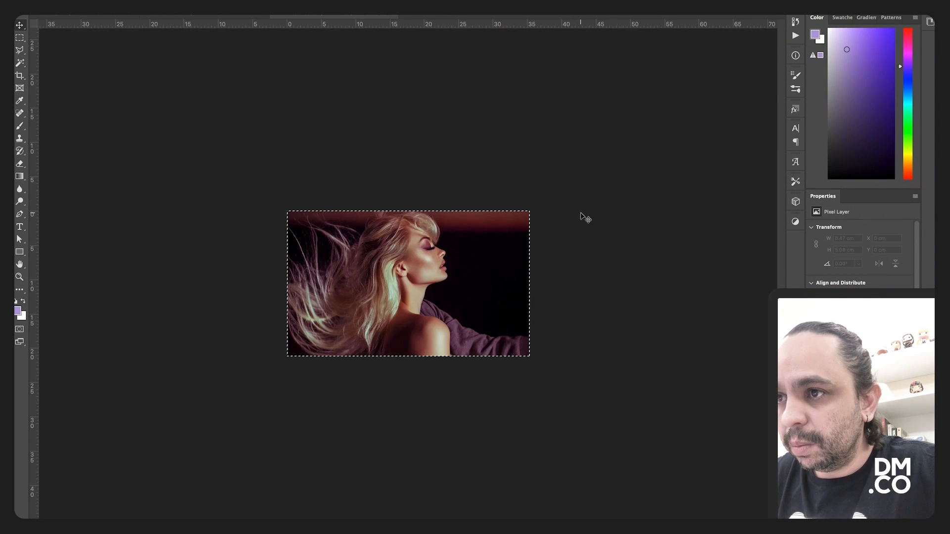
pyautogui.hotkey('ctrl', 'Up')
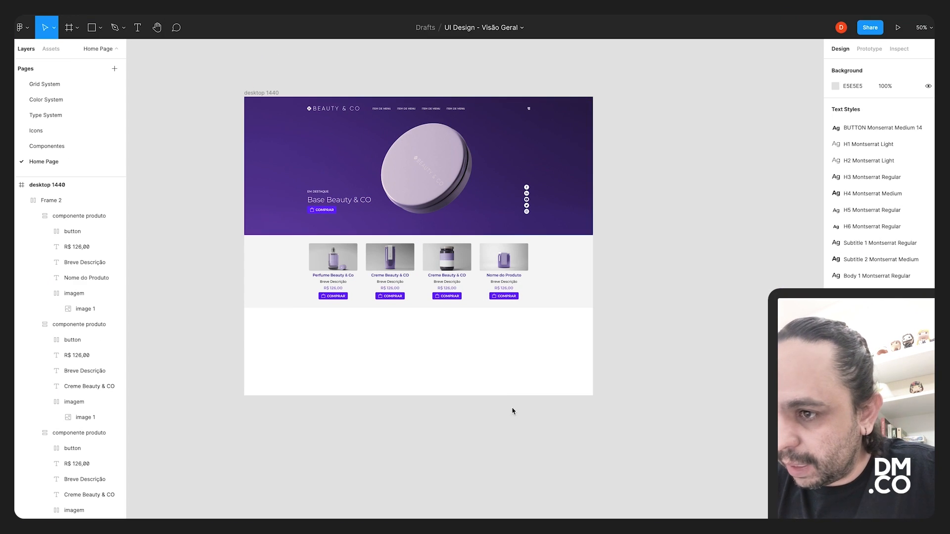
pyautogui.press('super+v')
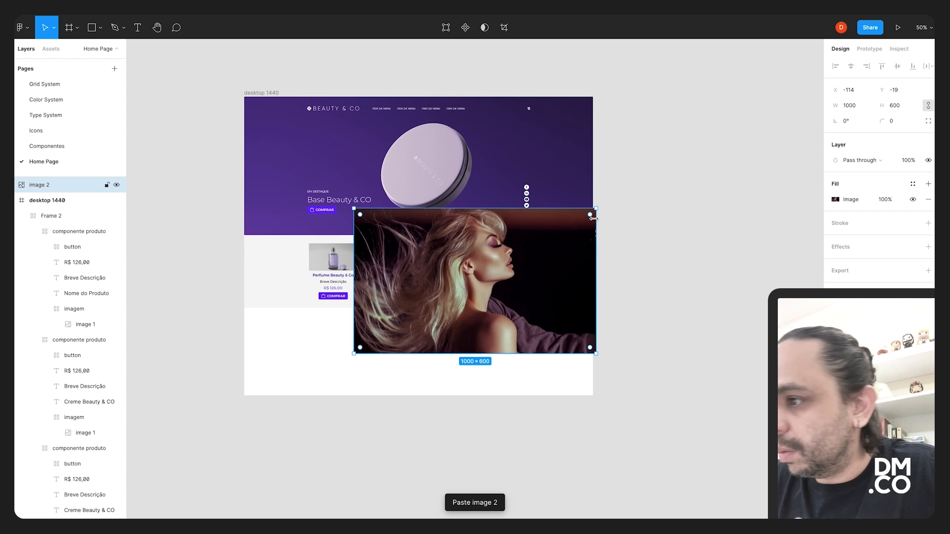
# Show the 12-column layout grid of the desktop 1440 frame and move the pasted photo's layer into that frame.
pyautogui.click(73, 203)
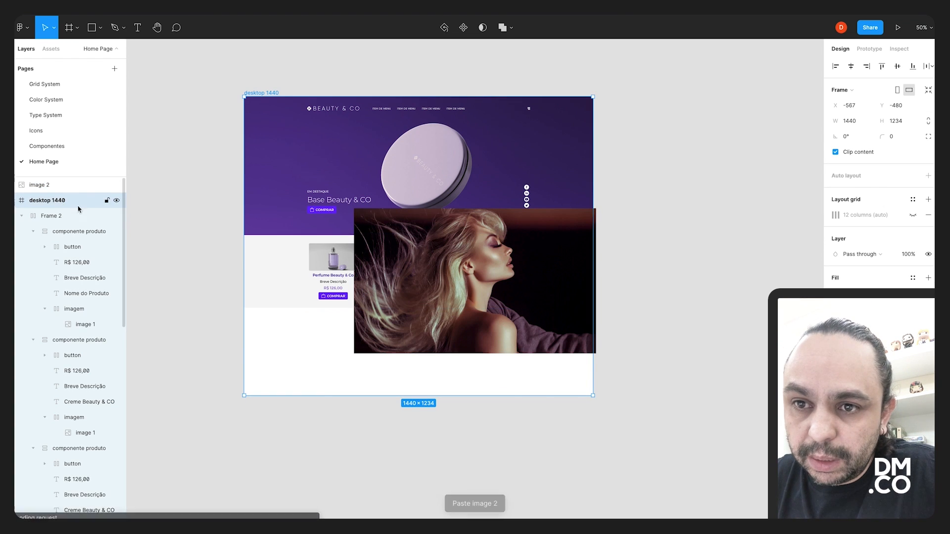
pyautogui.click(913, 214)
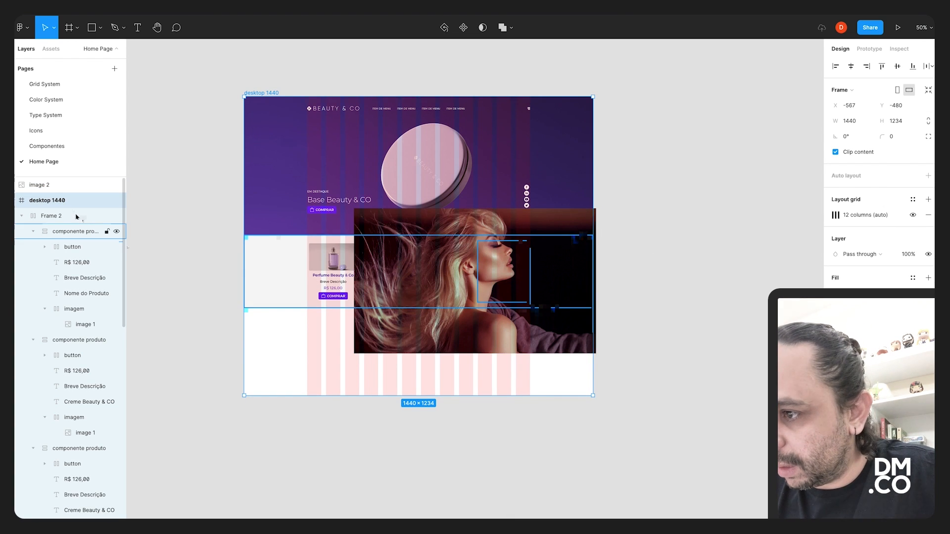
pyautogui.moveTo(69, 199); pyautogui.dragTo(69, 196)
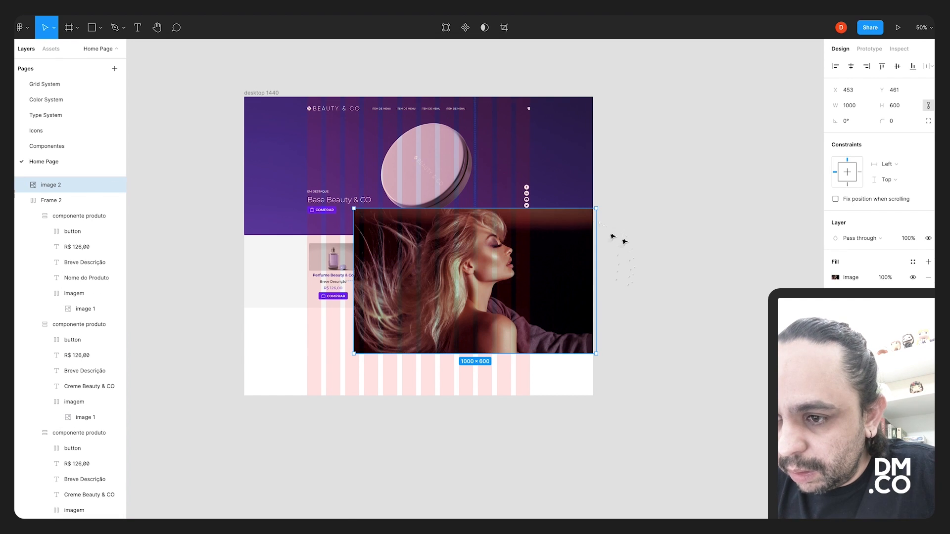
# Scale the photo down to about 446 × 267 and align it with the first grid column below the gray product section.
pyautogui.moveTo(596, 209); pyautogui.dragTo(453, 294)
pyautogui.moveTo(424, 331); pyautogui.dragTo(414, 380)
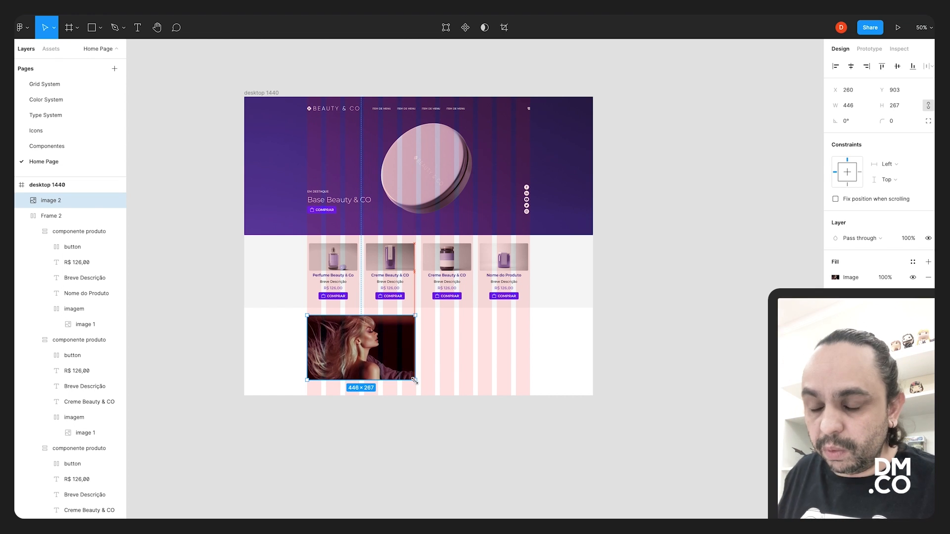
pyautogui.click(458, 368)
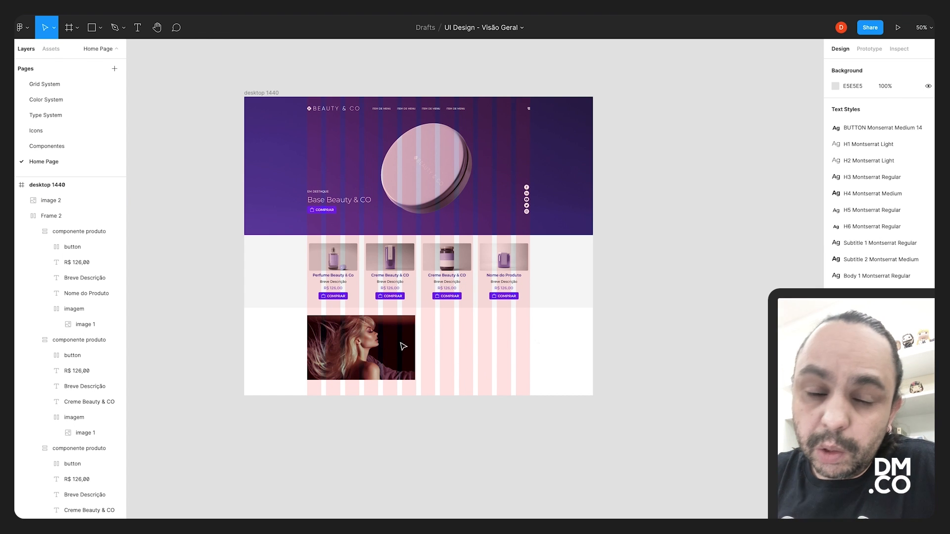
pyautogui.click(409, 354)
pyautogui.click(422, 350)
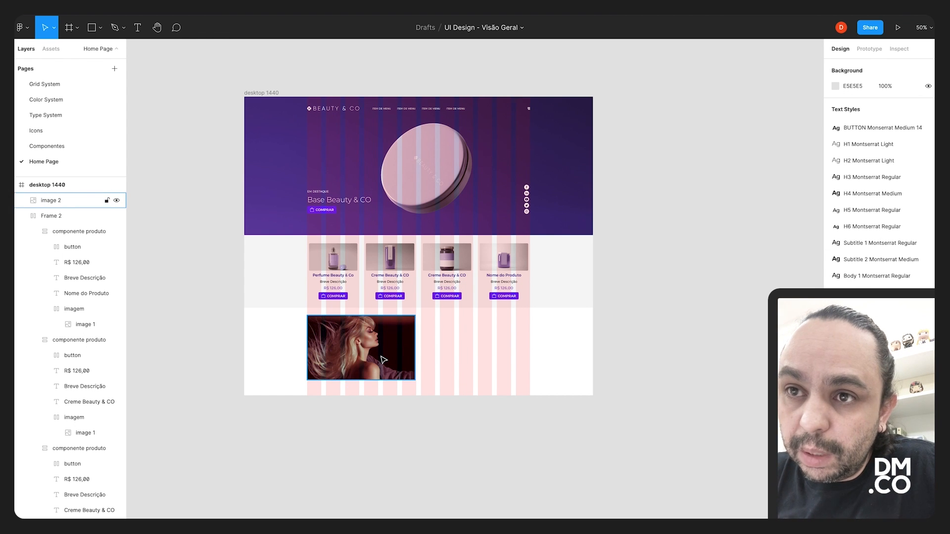
# Draw a rectangle about 339 × 120 in the white area beside the photo, and move the photo to the right half of the frame.
pyautogui.click(100, 27)
pyautogui.click(104, 55)
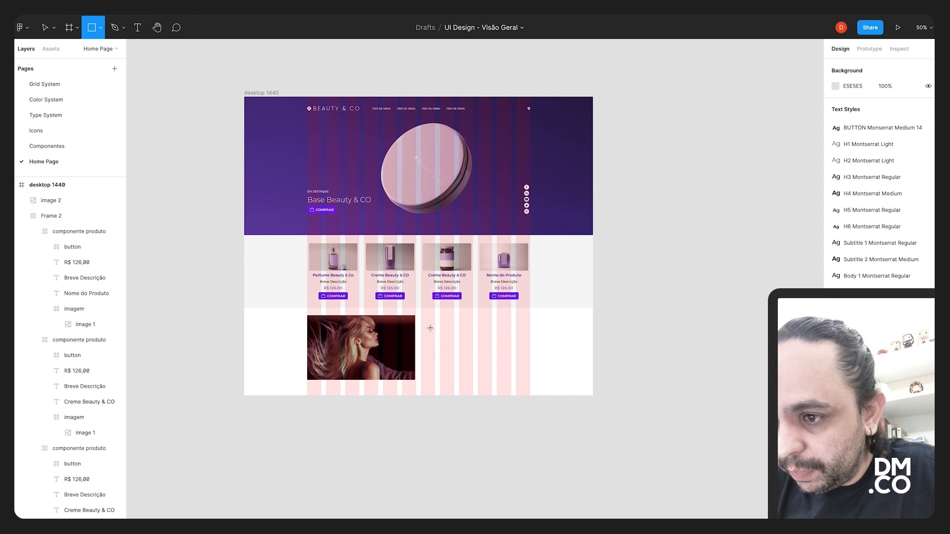
pyautogui.moveTo(429, 327); pyautogui.dragTo(510, 355)
pyautogui.moveTo(365, 343)
pyautogui.mouseDown()
pyautogui.moveTo(370, 350)
pyautogui.moveTo(285, 297)
pyautogui.moveTo(511, 304)
pyautogui.moveTo(485, 346)
pyautogui.moveTo(511, 353)
pyautogui.mouseUp()
# Move the rectangle to X 260, Y 904 at the first grid column and enlarge it to about 448 × 170.
pyautogui.click(451, 349)
pyautogui.moveTo(451, 349); pyautogui.dragTo(330, 340)
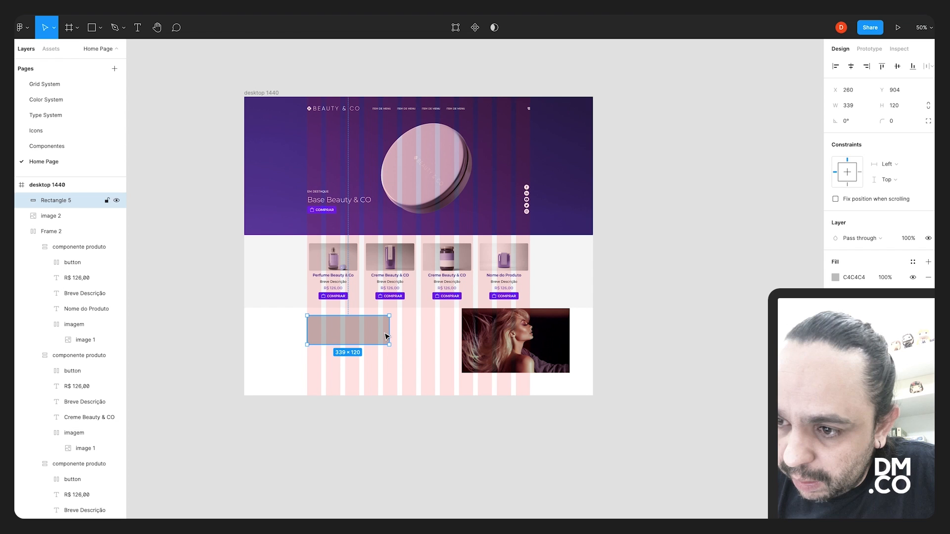
pyautogui.moveTo(389, 332); pyautogui.dragTo(415, 334)
pyautogui.moveTo(360, 344); pyautogui.dragTo(360, 357)
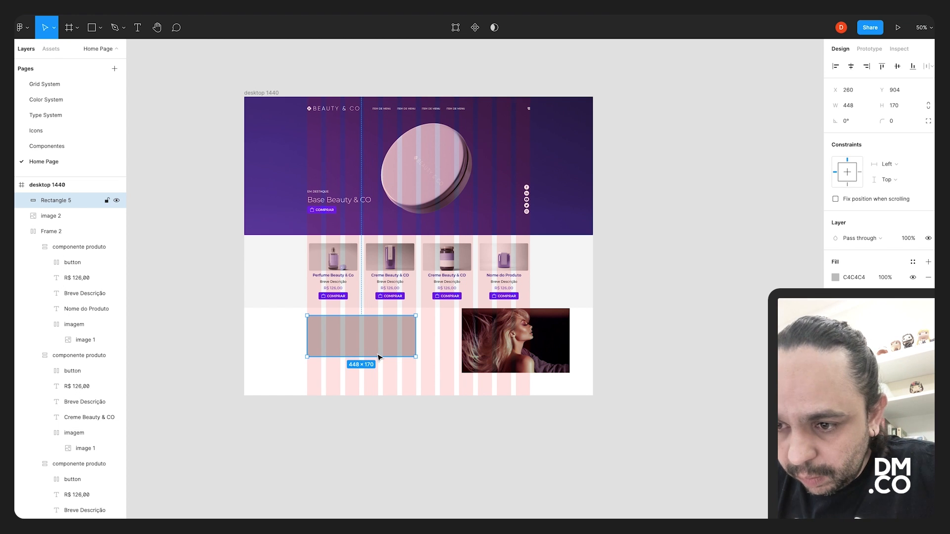
# Widen the gray rectangle to 450 × 170 so its right edge meets the grid column.
pyautogui.scroll(10, 396, 351)
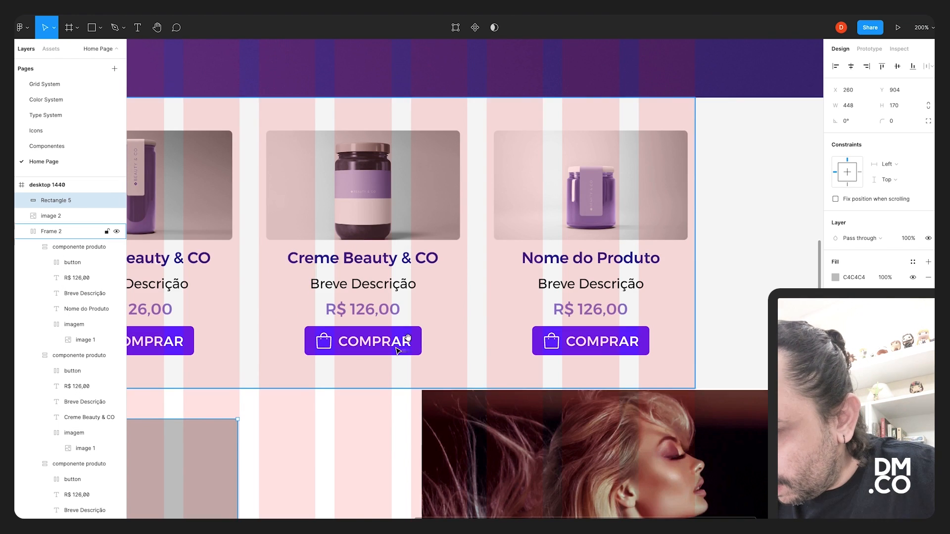
pyautogui.hscroll(-3, 515, 256)
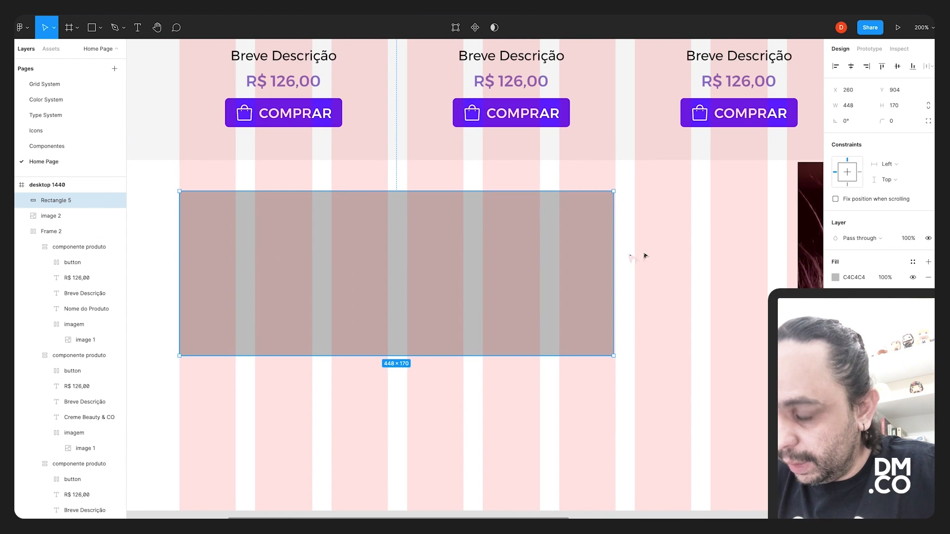
pyautogui.moveTo(614, 255); pyautogui.dragTo(616, 256)
# Move the photo over the gray rectangle to X 419, Y 940 and place its layer above the rectangle's layer.
pyautogui.press('-')
pyautogui.press('-')
pyautogui.click(608, 308)
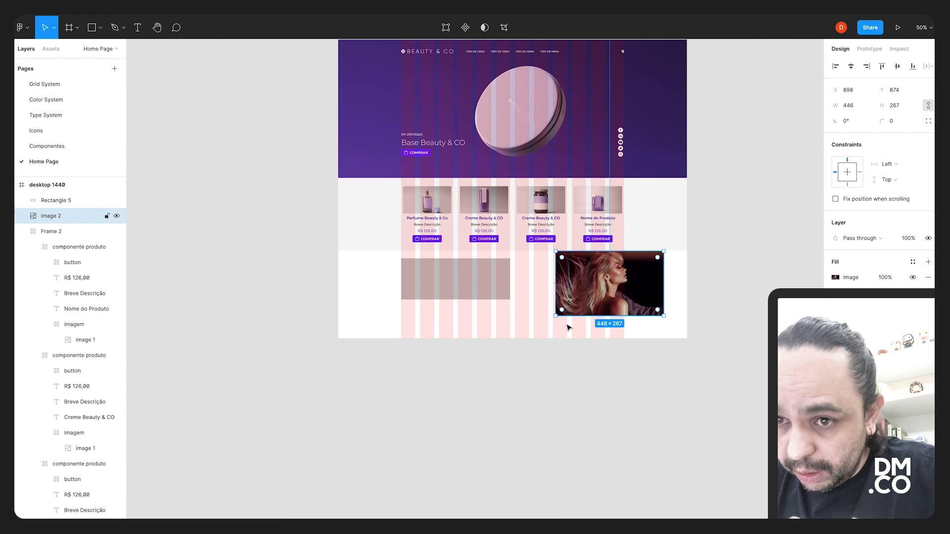
pyautogui.moveTo(589, 297); pyautogui.dragTo(473, 313)
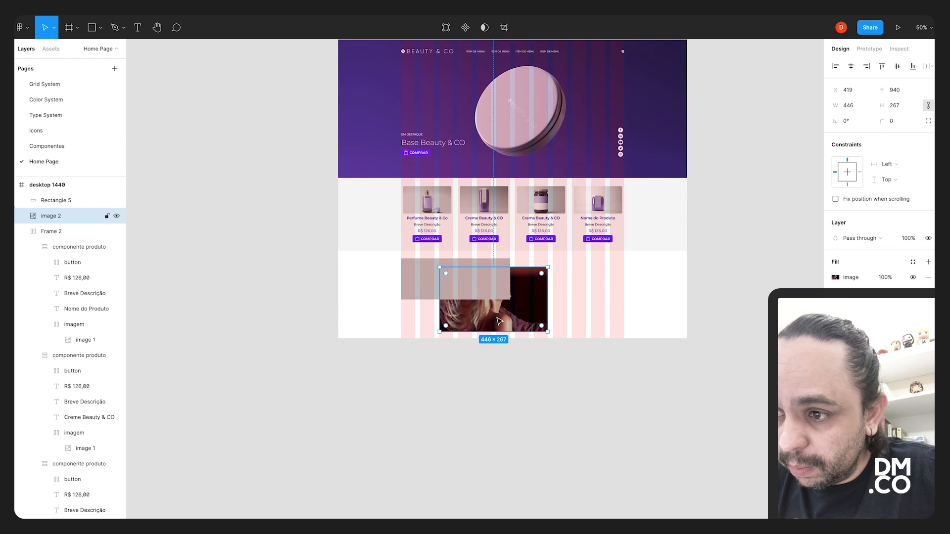
pyautogui.moveTo(35, 206); pyautogui.dragTo(36, 195)
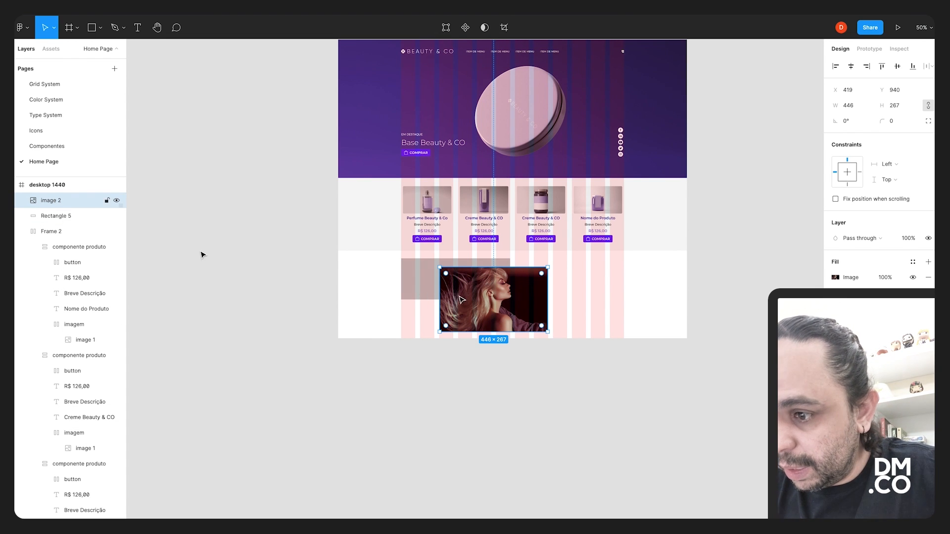
# Mask the photo with the rectangle, and shift the photo inside the mask to X 242, Y 888.
pyautogui.keyDown('shift'); pyautogui.click(426, 283); pyautogui.keyUp('shift')
pyautogui.rightClick(474, 281)
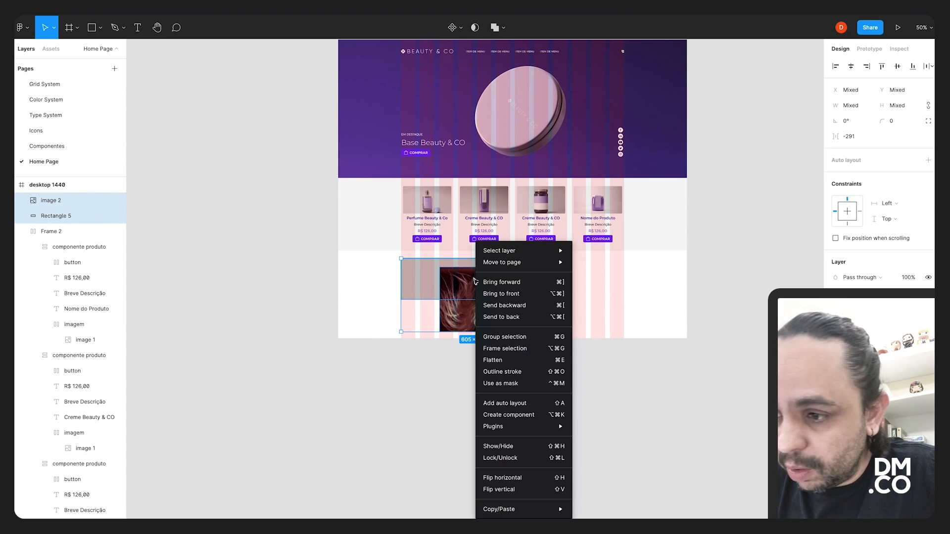
pyautogui.click(520, 388)
pyautogui.click(521, 388)
pyautogui.keyDown('super'); pyautogui.click(483, 290); pyautogui.keyUp('super')
pyautogui.moveTo(484, 290); pyautogui.dragTo(444, 281)
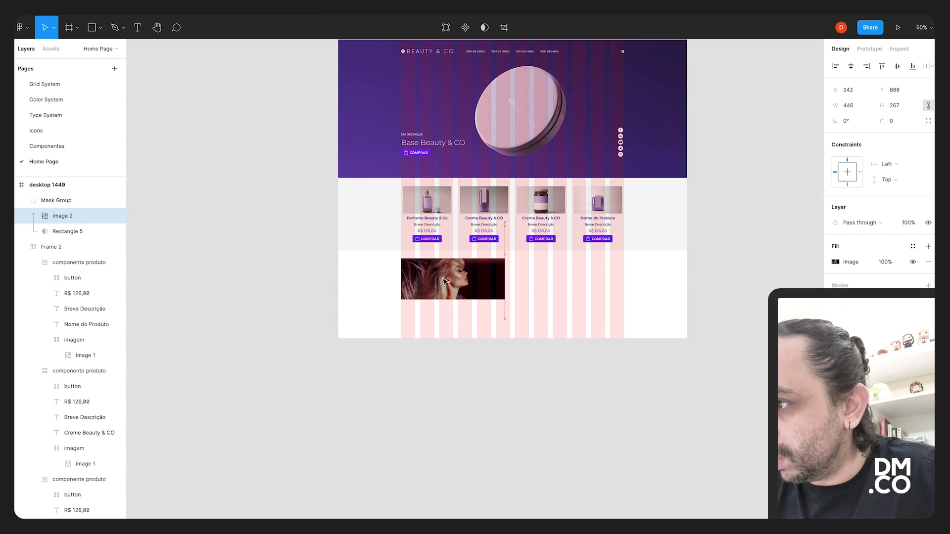
# Set the mask rectangle's corner radius to 4 and enlarge the photo to about 478 × 286 to fill the mask.
pyautogui.click(56, 234)
pyautogui.click(889, 122)
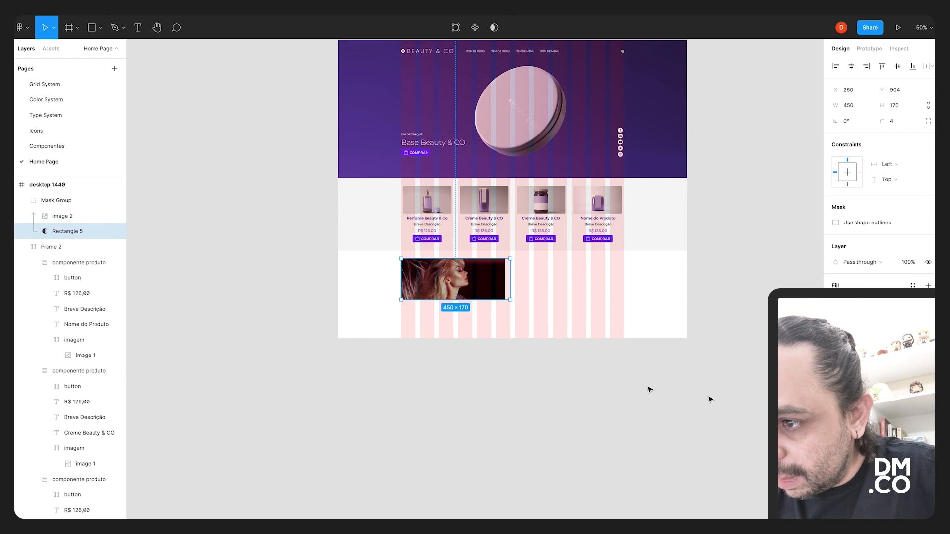
pyautogui.click(501, 291)
pyautogui.moveTo(505, 319); pyautogui.dragTo(513, 320)
pyautogui.moveTo(491, 274); pyautogui.dragTo(489, 277)
pyautogui.click(587, 345)
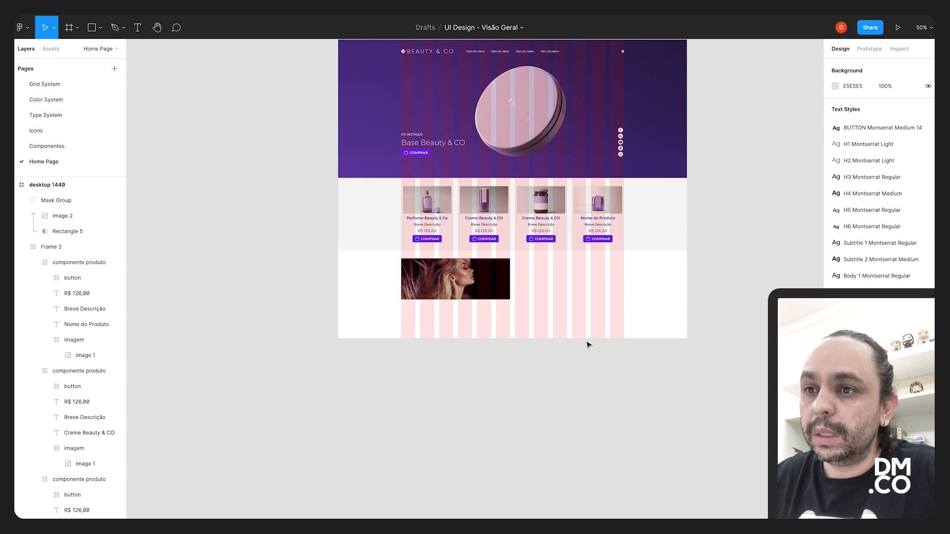
# Add the text "Destaque 01" in the white area beside the masked photo.
pyautogui.hotkey('shift', '0')
pyautogui.moveTo(614, 297); pyautogui.dragTo(525, 357)
pyautogui.keyDown('super'); pyautogui.click(293, 92); pyautogui.keyUp('super')
pyautogui.press('Escape')
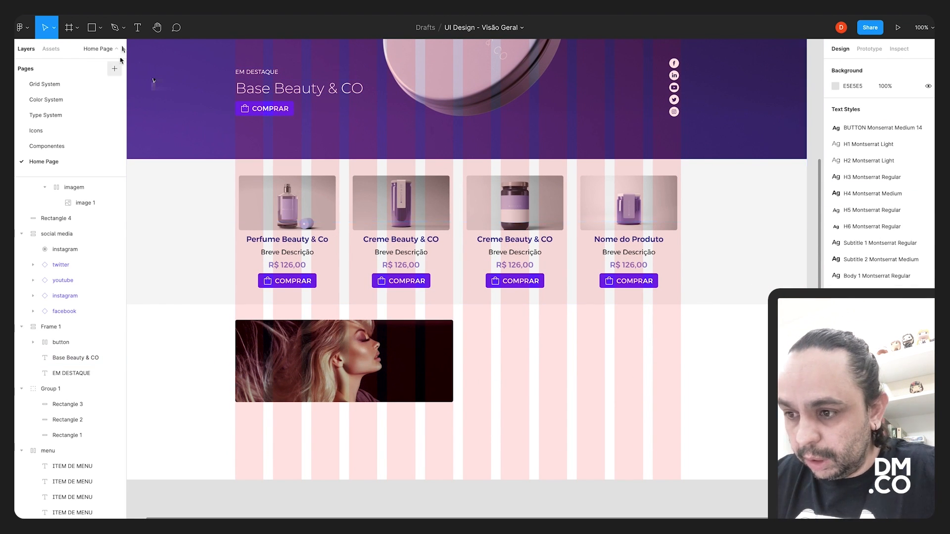
pyautogui.click(138, 27)
pyautogui.click(524, 394)
pyautogui.write('Desx')
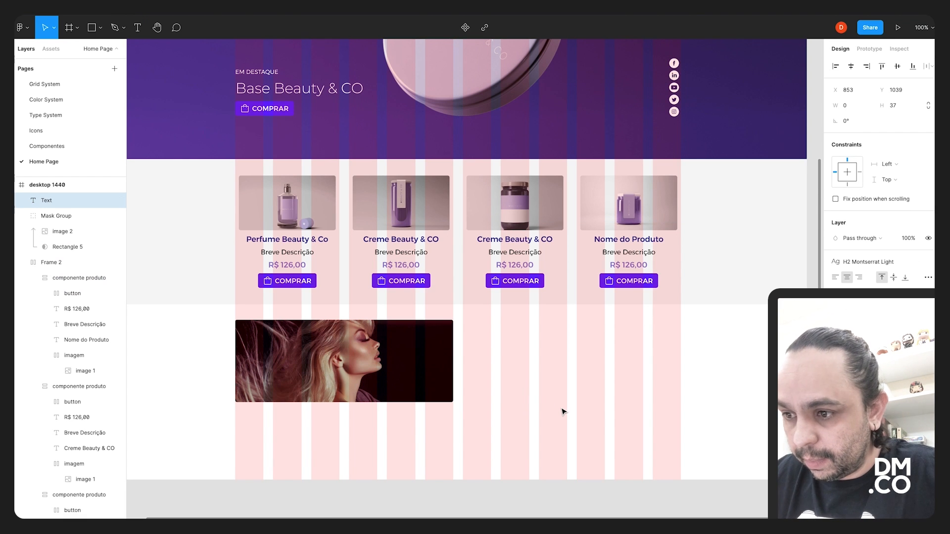
pyautogui.write('t')
pyautogui.press('BackSpace')
pyautogui.press('BackSpace')
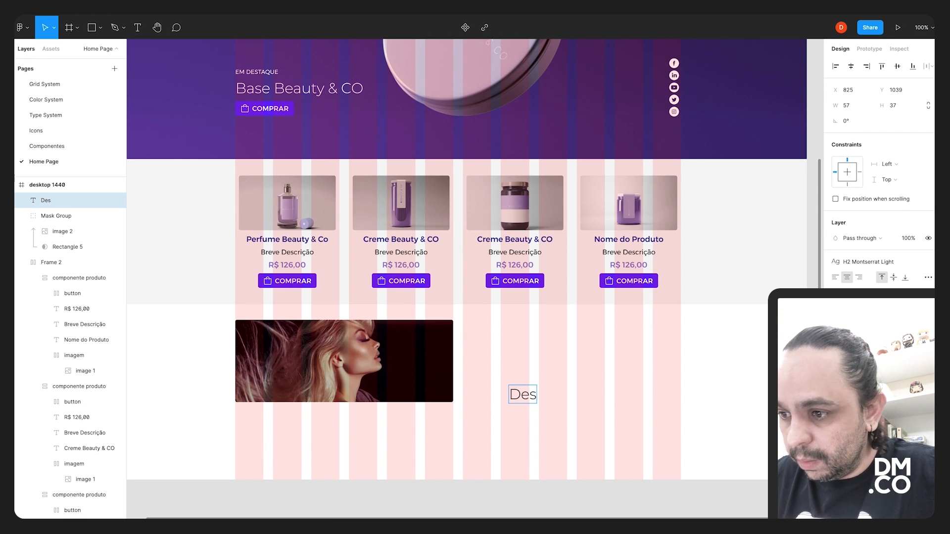
pyautogui.write('taque 01')
pyautogui.press('Escape')
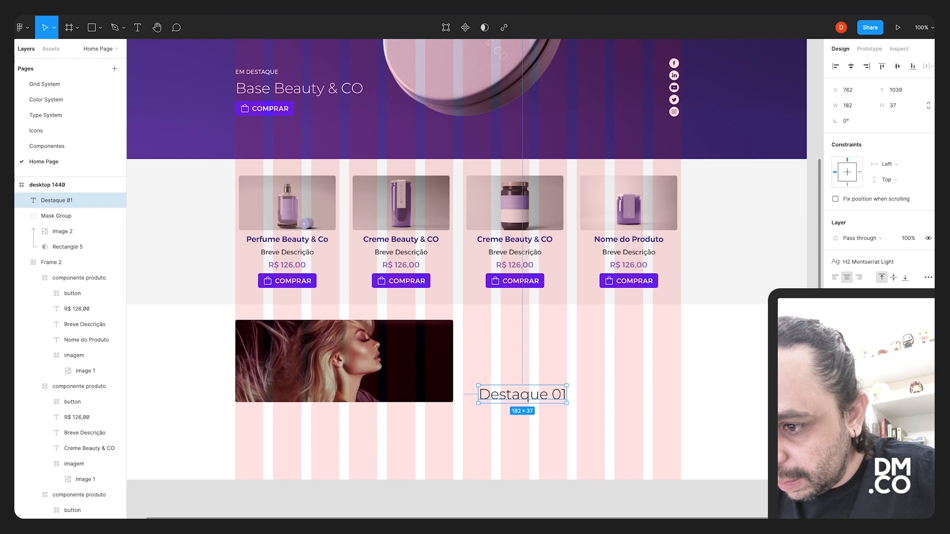
# Move the "Destaque 01" text to the photo's lower-right corner at X 506, Y 1017 and group it with the masked photo.
pyautogui.moveTo(565, 401); pyautogui.dragTo(438, 389)
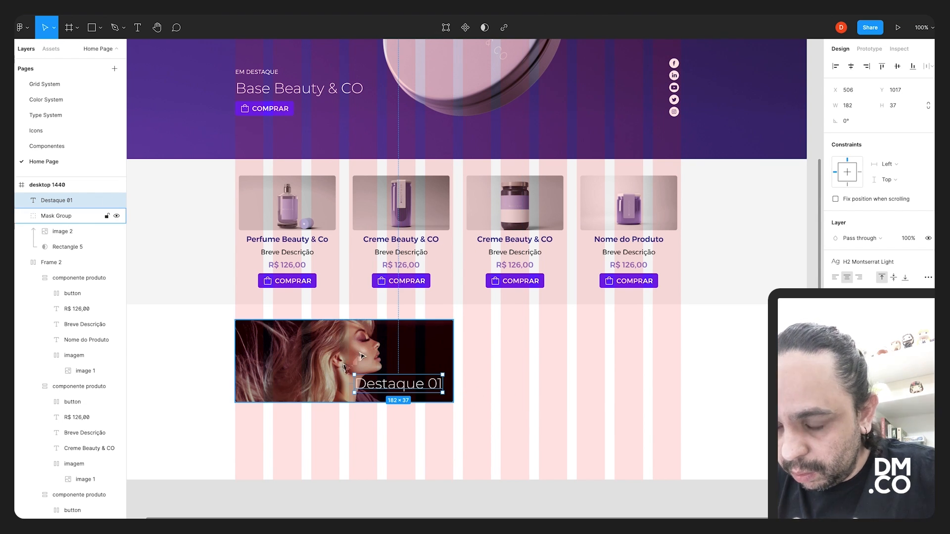
pyautogui.moveTo(488, 426); pyautogui.dragTo(227, 334)
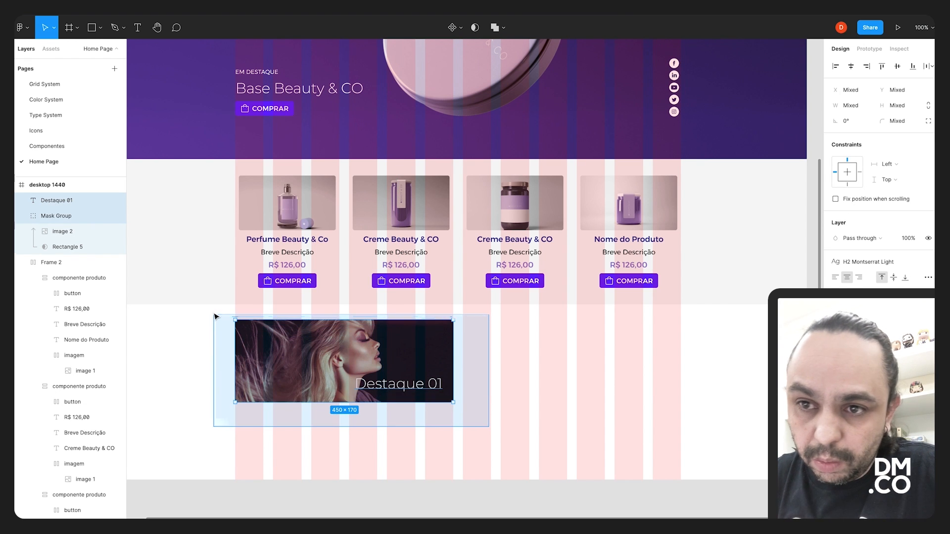
pyautogui.hotkey('ctrl', 'g')
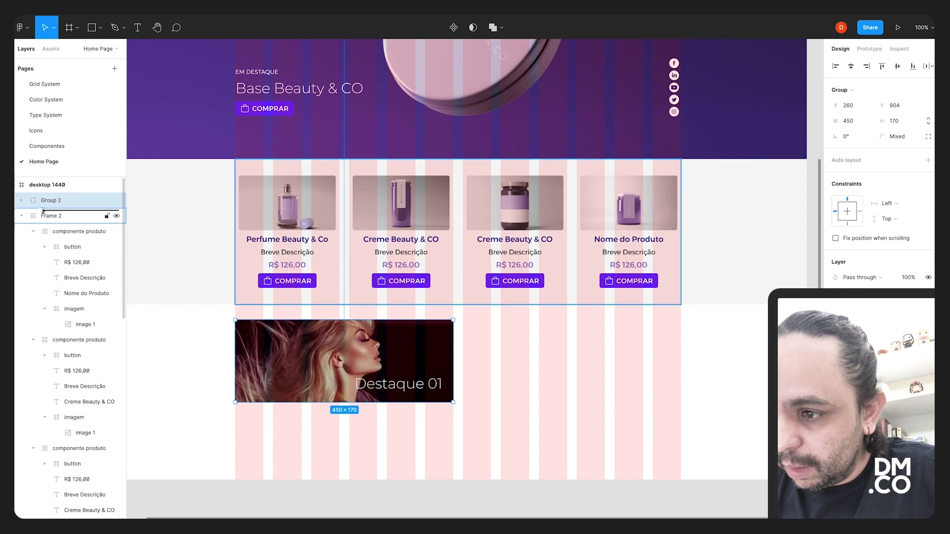
# Duplicate the banner group and place the copy beside the original at X 730, Y 904.
pyautogui.hotkey('ctrl', 'c')
pyautogui.hotkey('ctrl', 'v')
pyautogui.moveTo(329, 344); pyautogui.dragTo(536, 354)
pyautogui.click(695, 325)
# Switch to Photoshop, try to copy the purple-haired woman's photo, and return to Figma to paste it into the second banner's mask group.
pyautogui.hotkey('ctrl', 'Up')
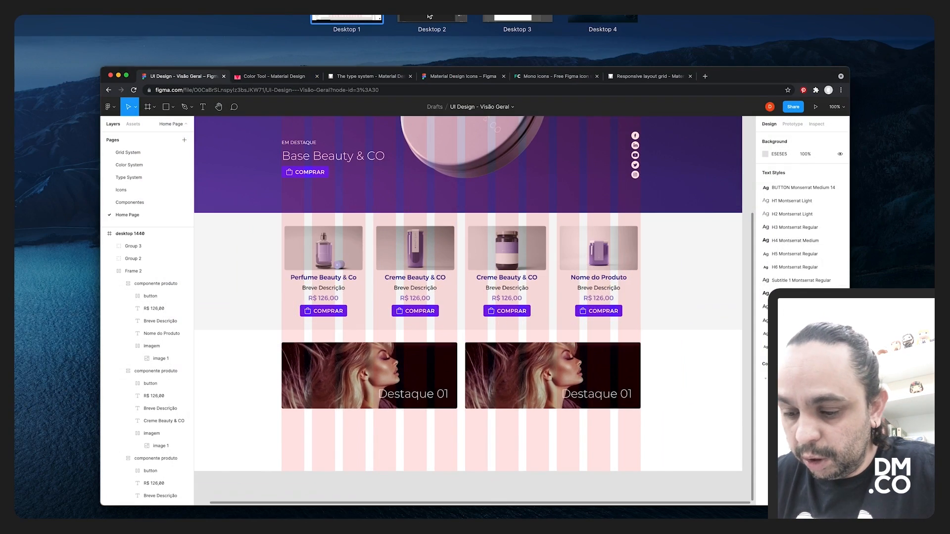
pyautogui.click(431, 19)
pyautogui.hotkey('ctrl', 'v')
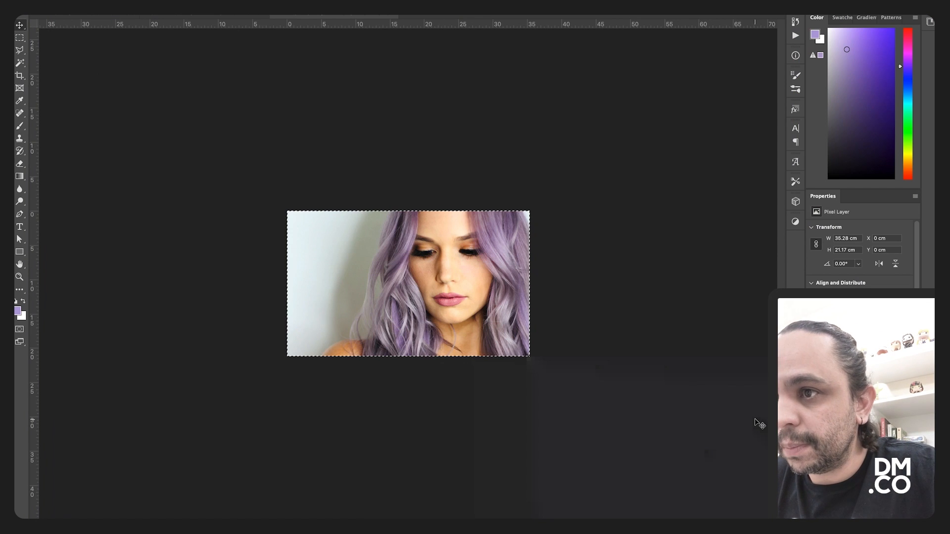
pyautogui.hotkey('ctrl', 'Up')
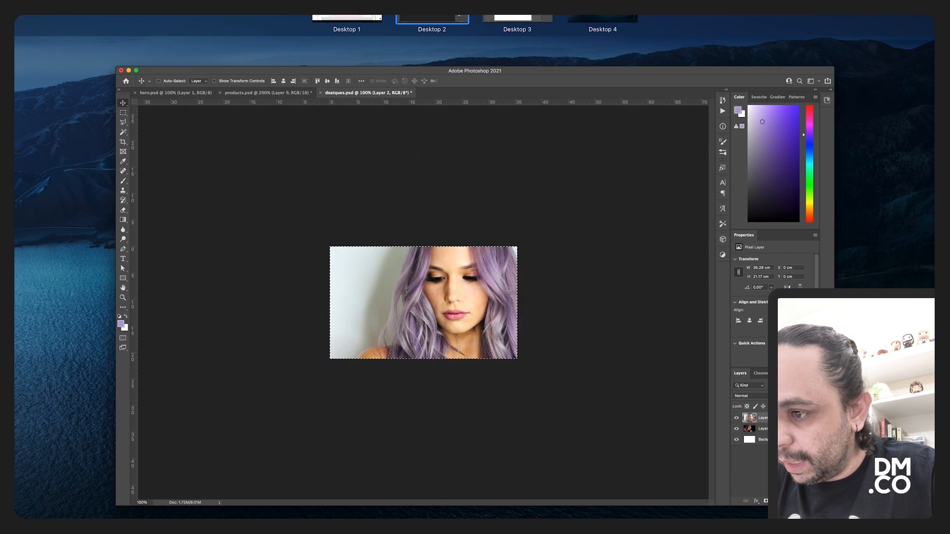
pyautogui.click(361, 15)
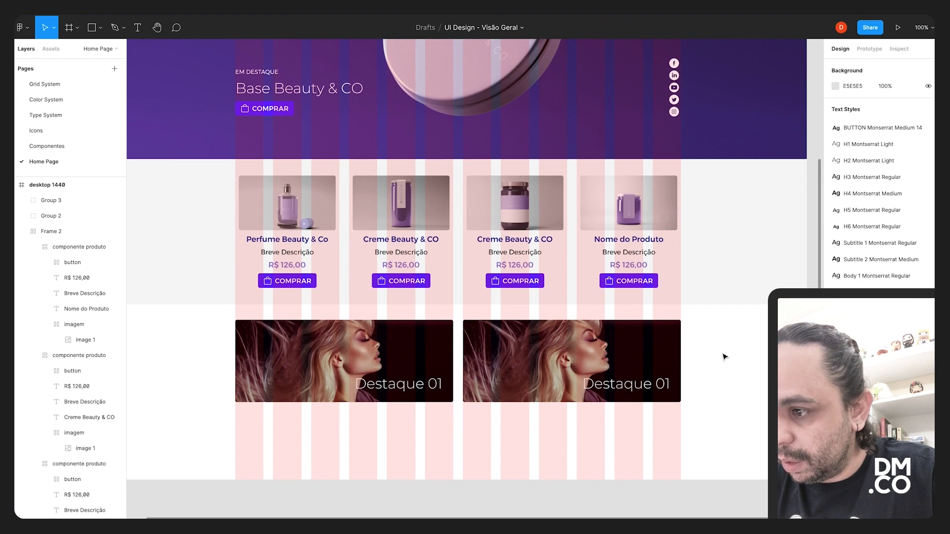
pyautogui.keyDown('super'); pyautogui.click(599, 351); pyautogui.keyUp('super')
pyautogui.press('super+v')
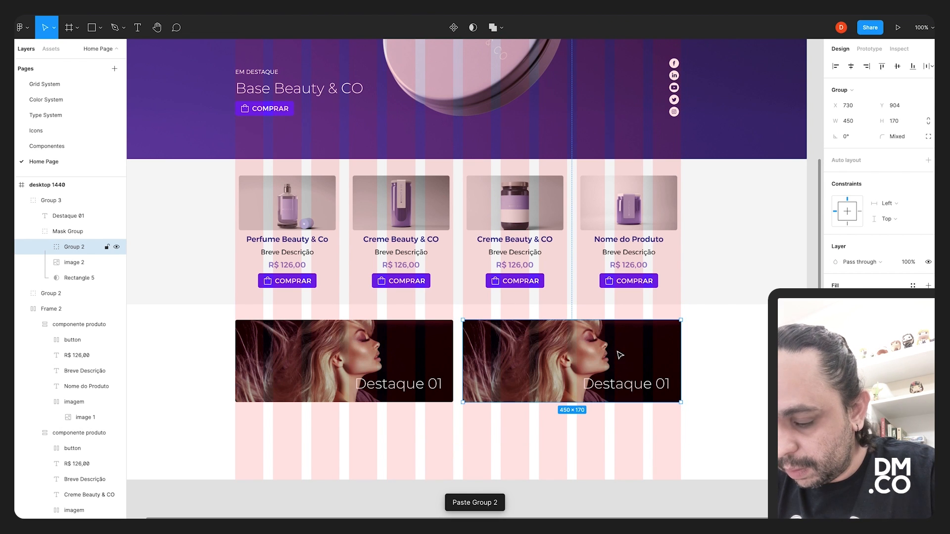
pyautogui.click(699, 341)
pyautogui.click(638, 348)
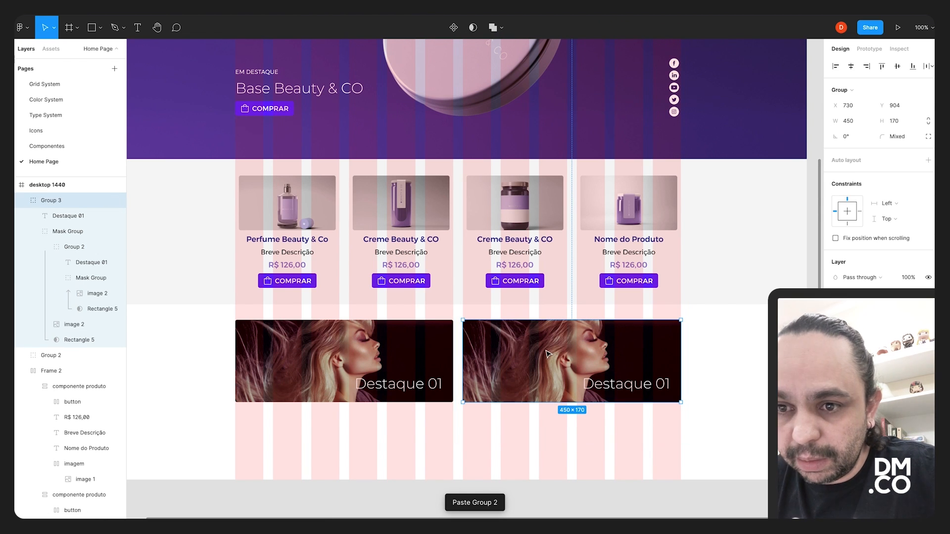
pyautogui.press('super+v')
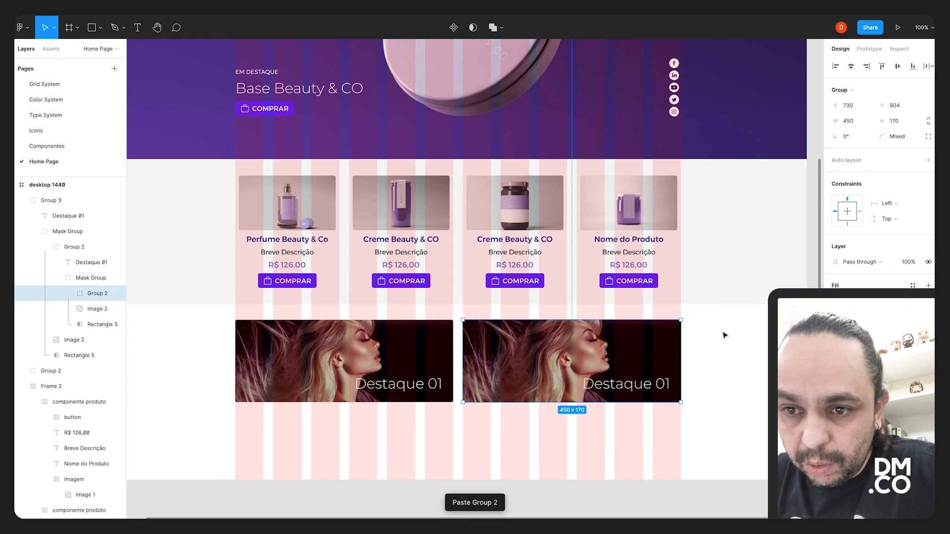
pyautogui.press('Delete')
# Copy the whole purple-haired woman's photo in Photoshop and paste it in Figma over the innermost image 2 layer of the second banner.
pyautogui.click(98, 293)
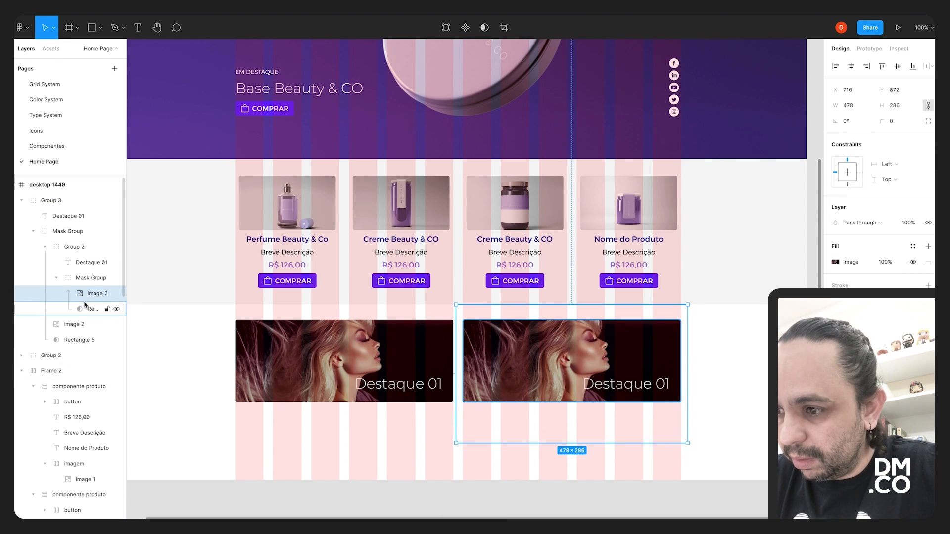
pyautogui.press('super+v')
pyautogui.hotkey('ctrl', 'Up')
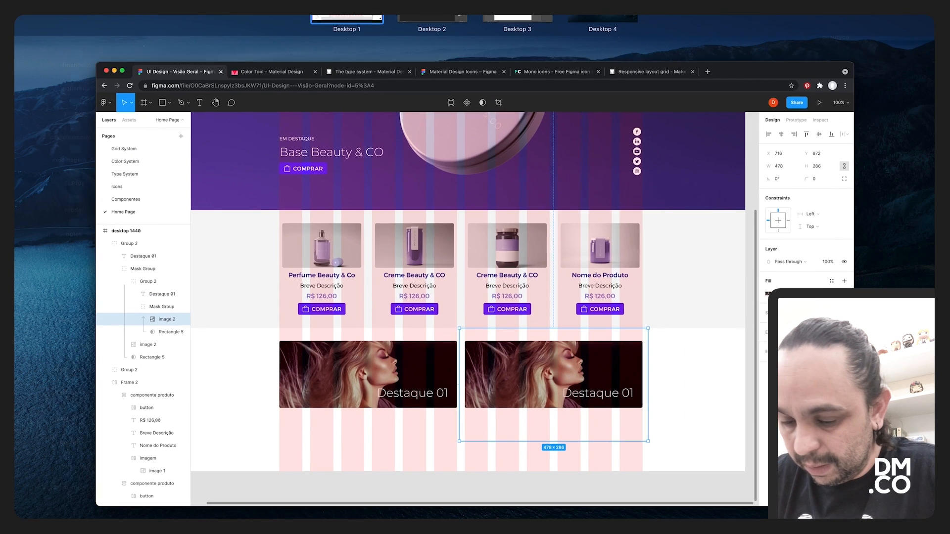
pyautogui.click(428, 20)
pyautogui.press('super+a')
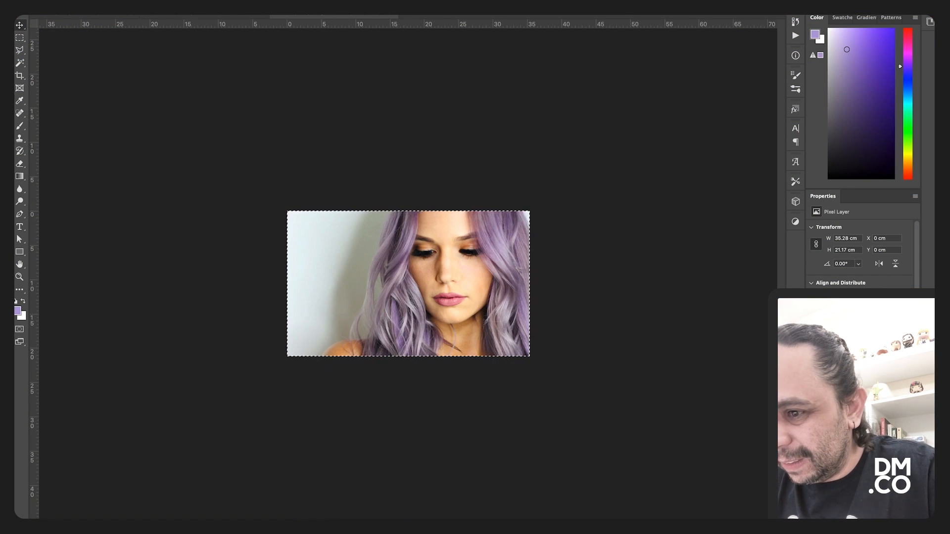
pyautogui.hotkey('ctrl', 'Up')
pyautogui.click(346, 20)
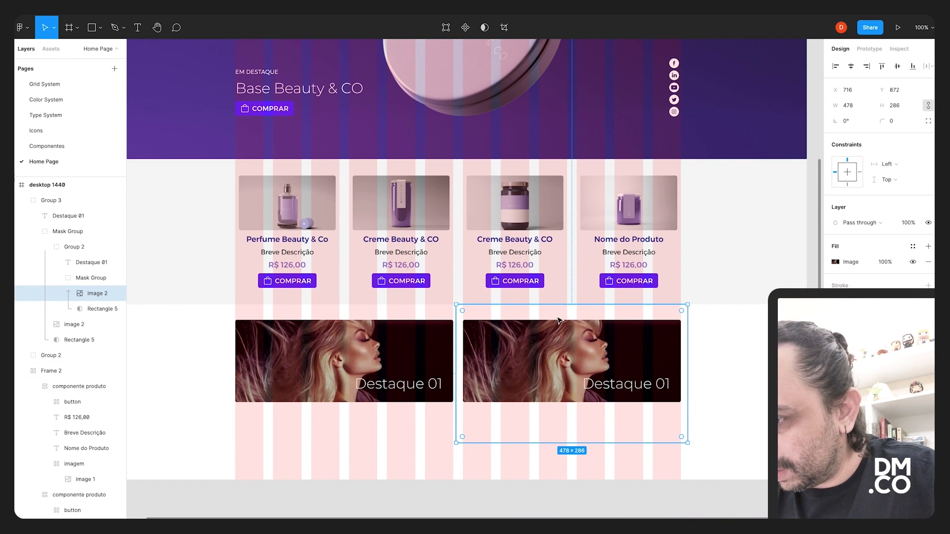
pyautogui.press('super+v')
# Reposition the new photo inside the second banner's mask to X 725, Y 868 and scale it down to 473 × 283.
pyautogui.moveTo(625, 357)
pyautogui.mouseDown()
pyautogui.moveTo(611, 352)
pyautogui.moveTo(643, 355)
pyautogui.mouseUp()
pyautogui.scroll(-1, 503, 298)
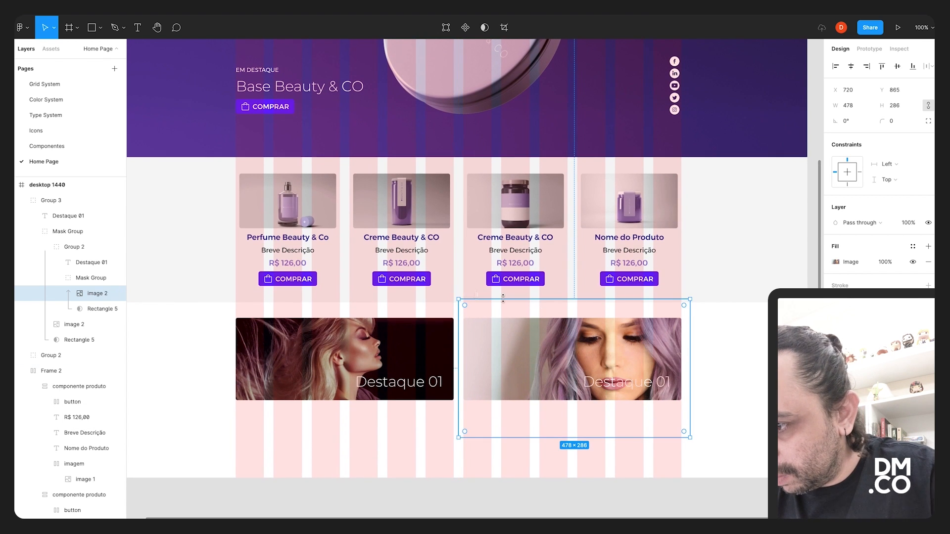
pyautogui.moveTo(457, 298); pyautogui.dragTo(461, 300)
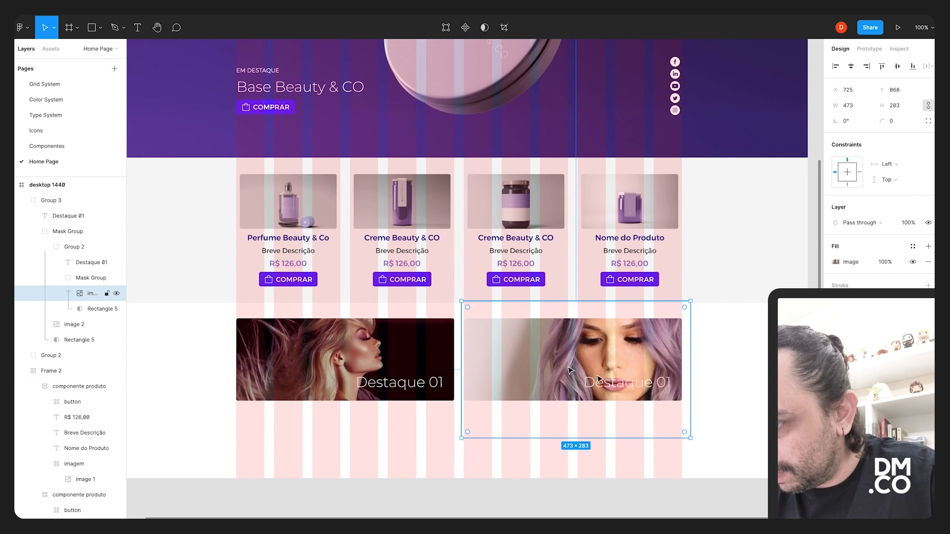
pyautogui.scroll(-1, 650, 382)
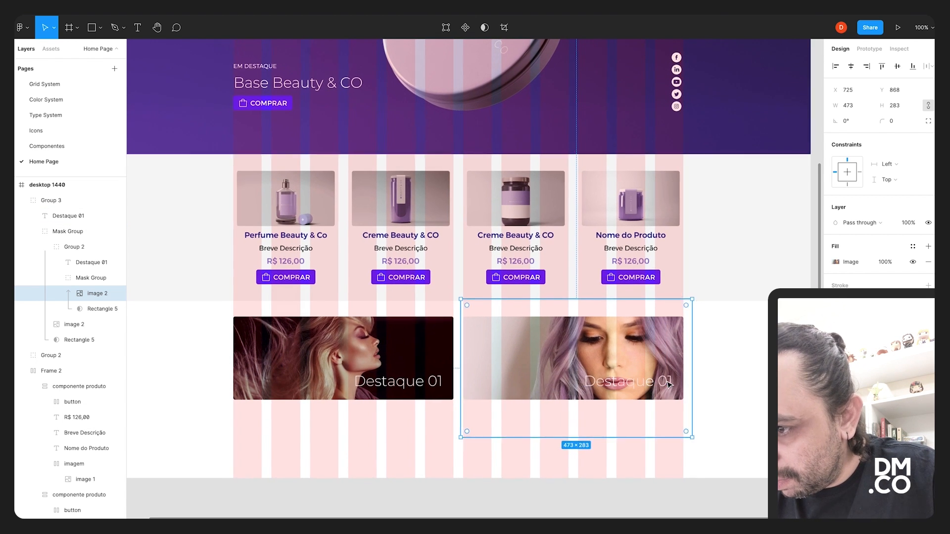
# Move the second banner's "Destaque 01" text to the banner's lower-left corner at X 741, Y 1017.
pyautogui.doubleClick(666, 386)
pyautogui.moveTo(666, 387); pyautogui.dragTo(555, 388)
pyautogui.scroll(-1, 554, 386)
# Try to change the number in the second banner's "Destaque 01" text to 2.
pyautogui.doubleClick(555, 380)
pyautogui.click(554, 376)
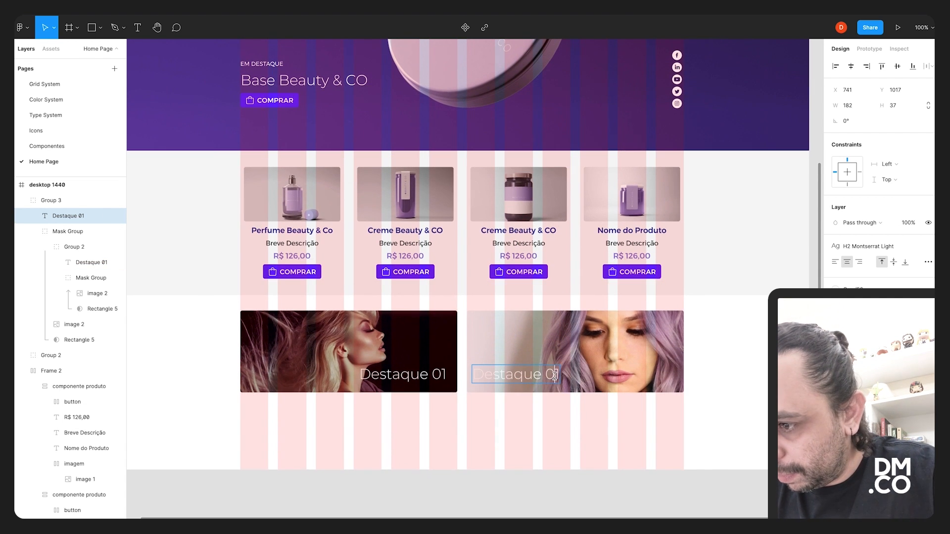
pyautogui.write('2')
pyautogui.press('BackSpace')
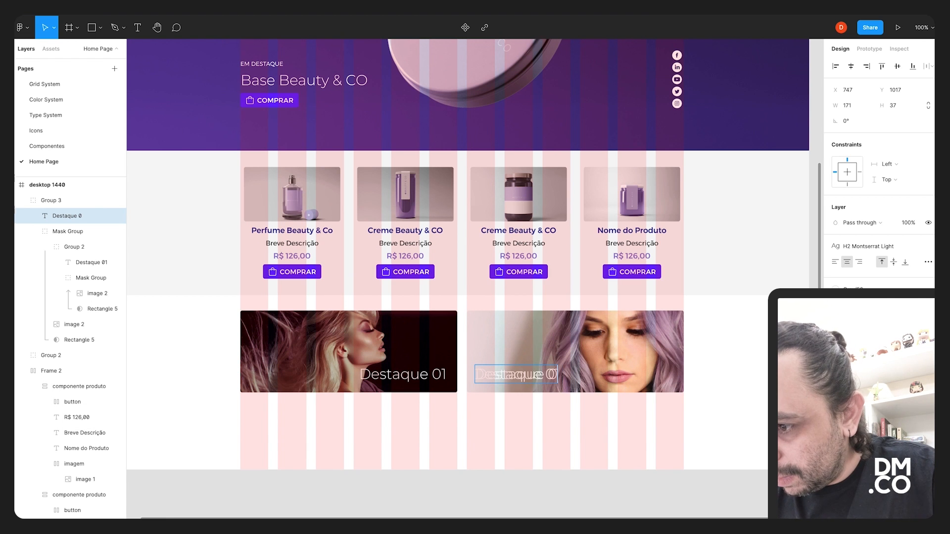
pyautogui.press('Escape')
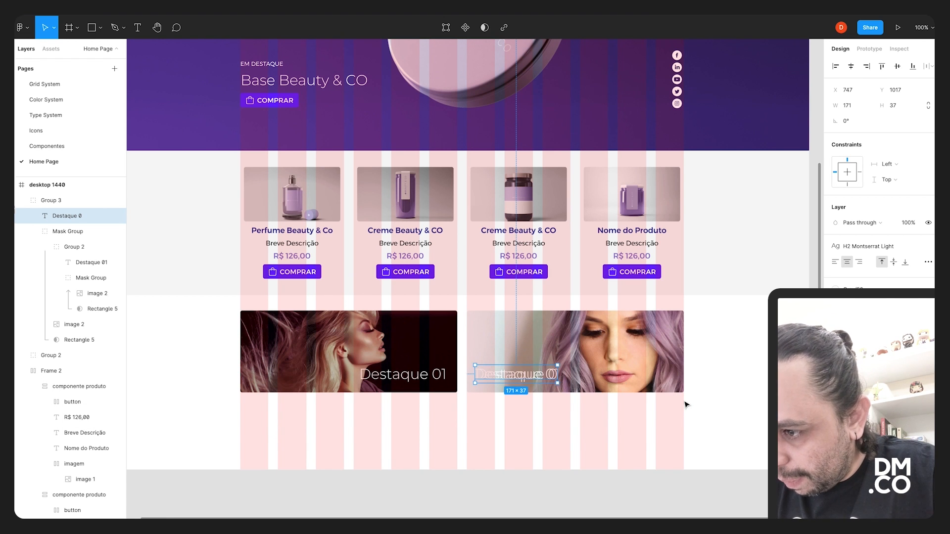
# Move the overlapping "Destaque 0" text up off the other label in the second banner and delete it.
pyautogui.moveTo(506, 373); pyautogui.dragTo(509, 353)
pyautogui.click(509, 376)
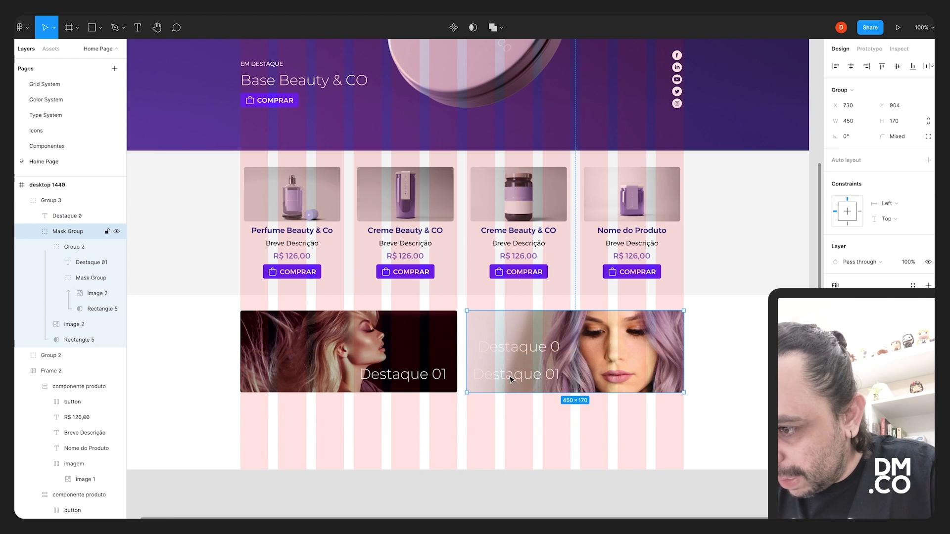
pyautogui.click(524, 354)
pyautogui.press('Delete')
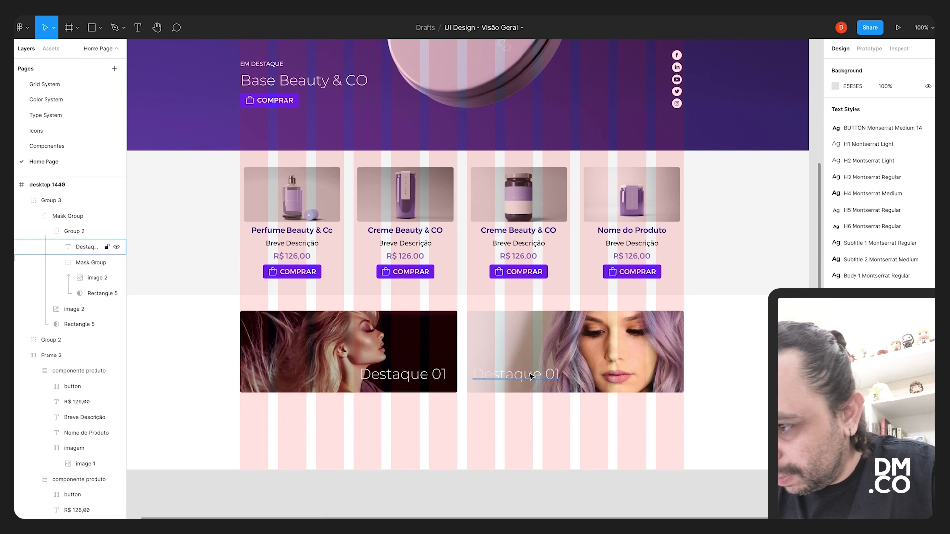
# Change the second banner's label to "Destaque 02" and give the text a dark fill.
pyautogui.keyDown('ctrl'); pyautogui.doubleClick(548, 374); pyautogui.keyUp('ctrl')
pyautogui.click(552, 373)
pyautogui.press('BackSpace')
pyautogui.write('2')
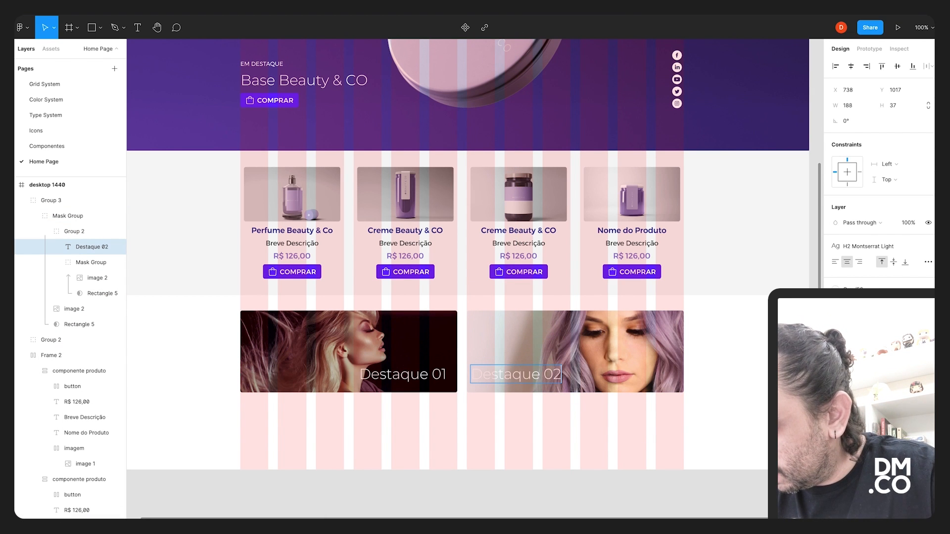
pyautogui.press('Escape')
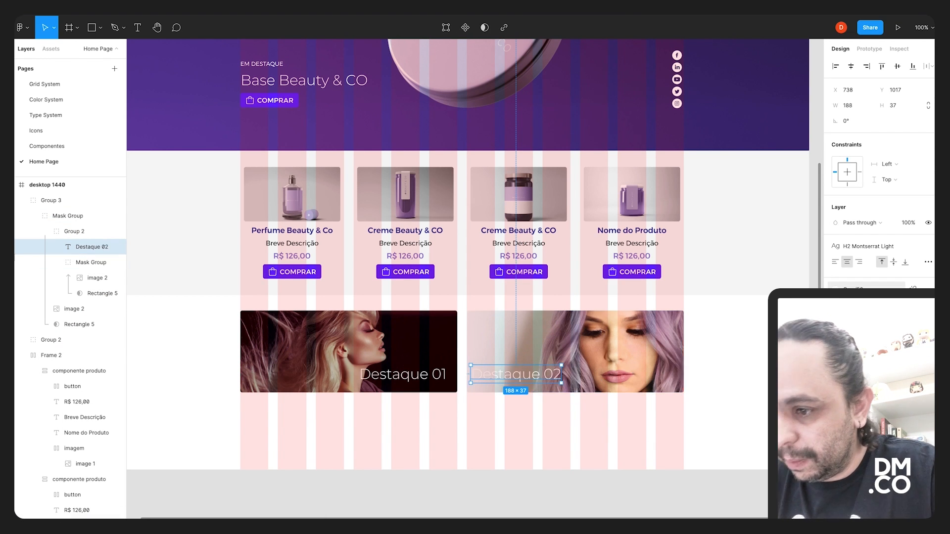
pyautogui.click(841, 360)
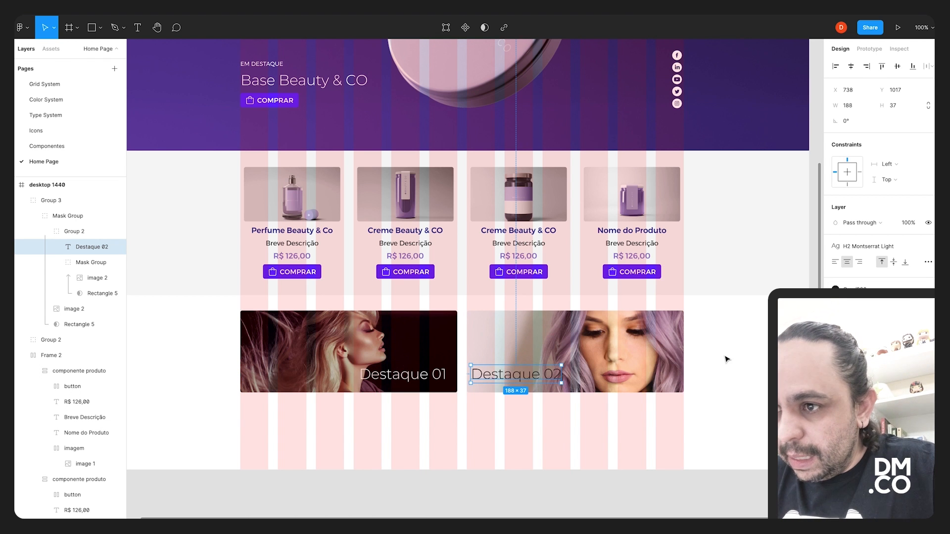
pyautogui.click(734, 415)
# Rename the desktop 1440 frame as "home beauty & co".
pyautogui.press('-')
pyautogui.scroll(2, 736, 411)
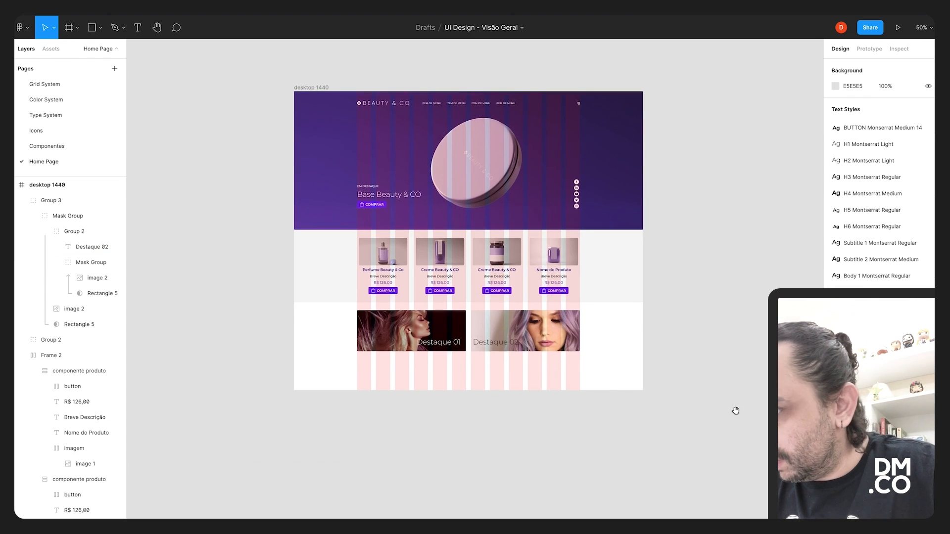
pyautogui.click(75, 186)
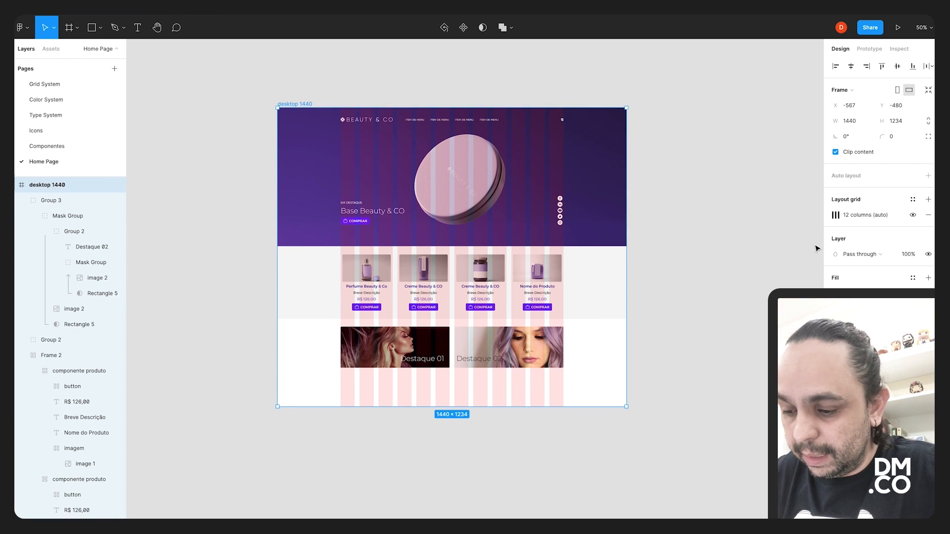
pyautogui.doubleClick(80, 186)
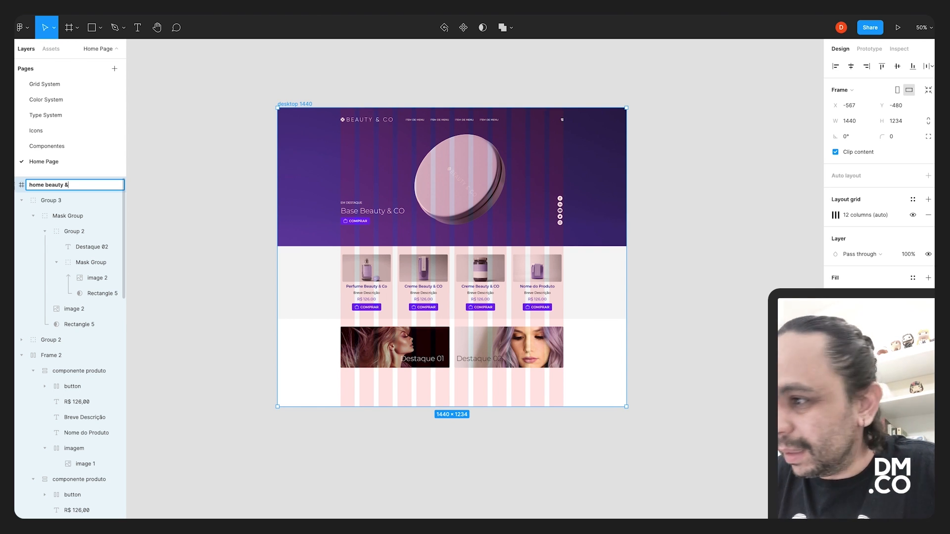
pyautogui.write('co')
pyautogui.press('Return')
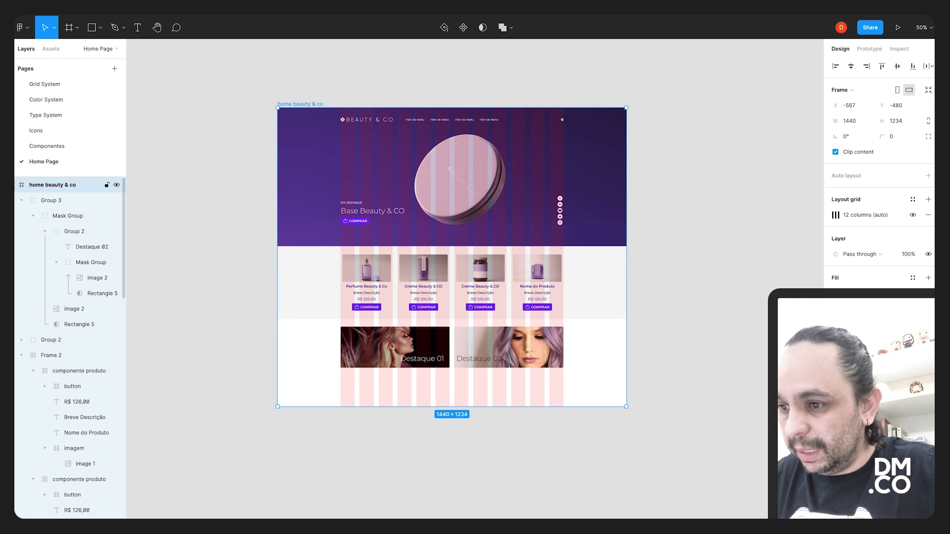
# Hide the home page frame's 12-column layout grid and briefly view the page without the interface.
pyautogui.click(911, 215)
pyautogui.click(712, 280)
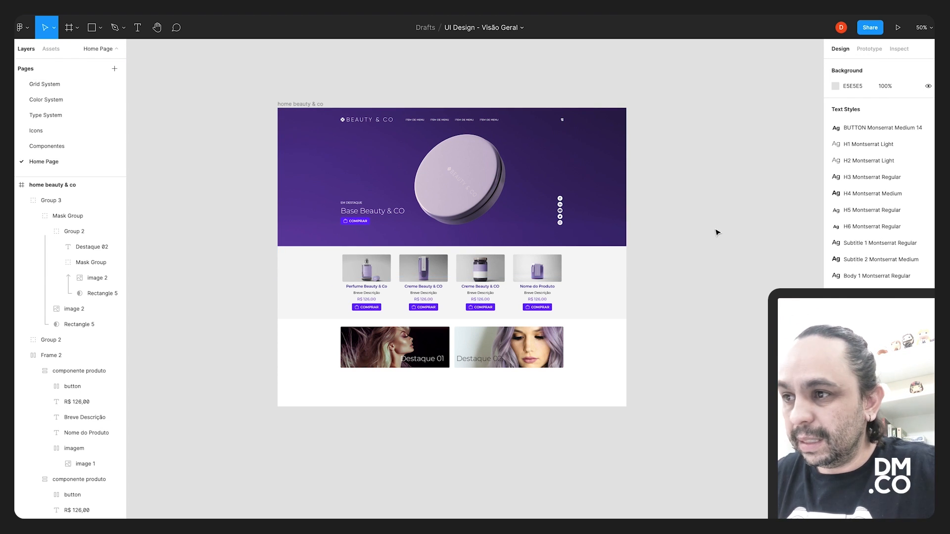
pyautogui.hotkey('ctrl', '\\')
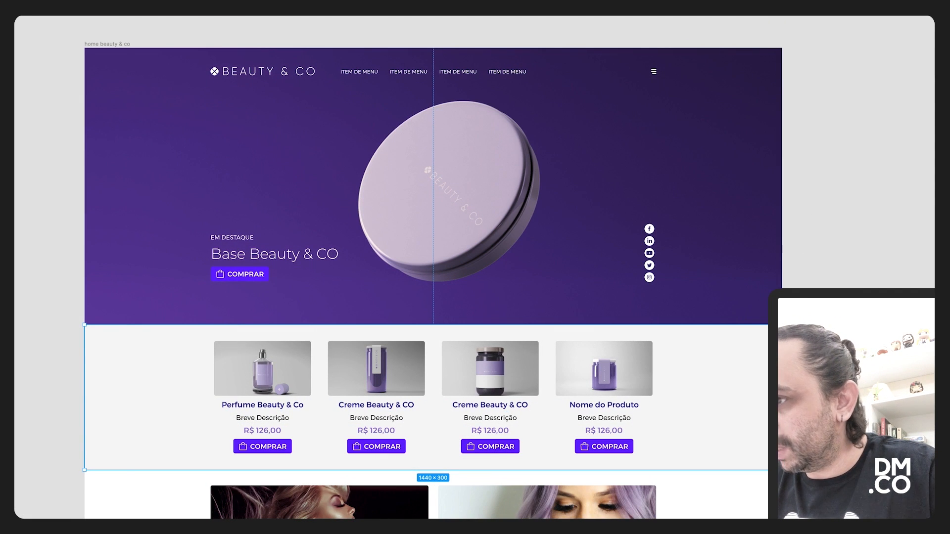
pyautogui.hotkey('ctrl', '\\')
# Set the opacity of the background rectangle behind the product cards to 80%.
pyautogui.click(922, 27)
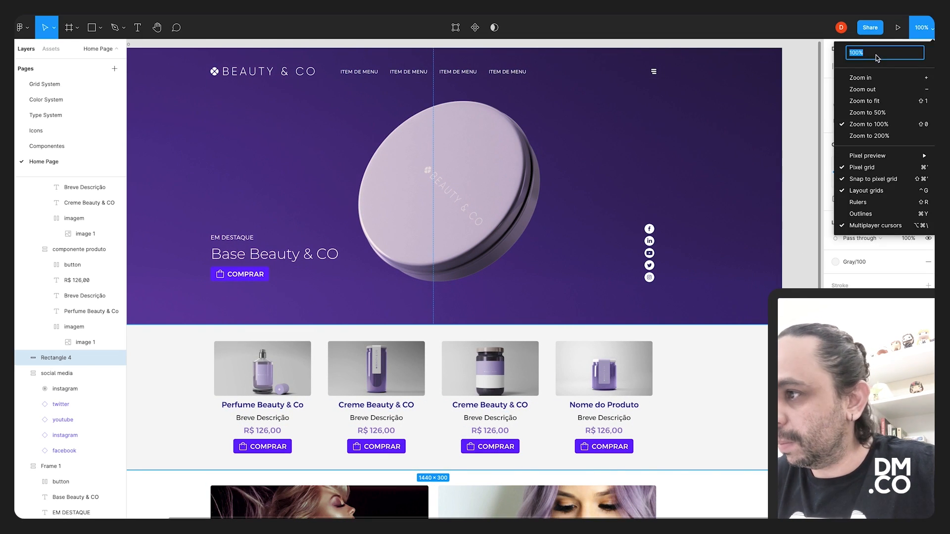
pyautogui.press('Escape')
pyautogui.press('8')
pyautogui.press('Return')
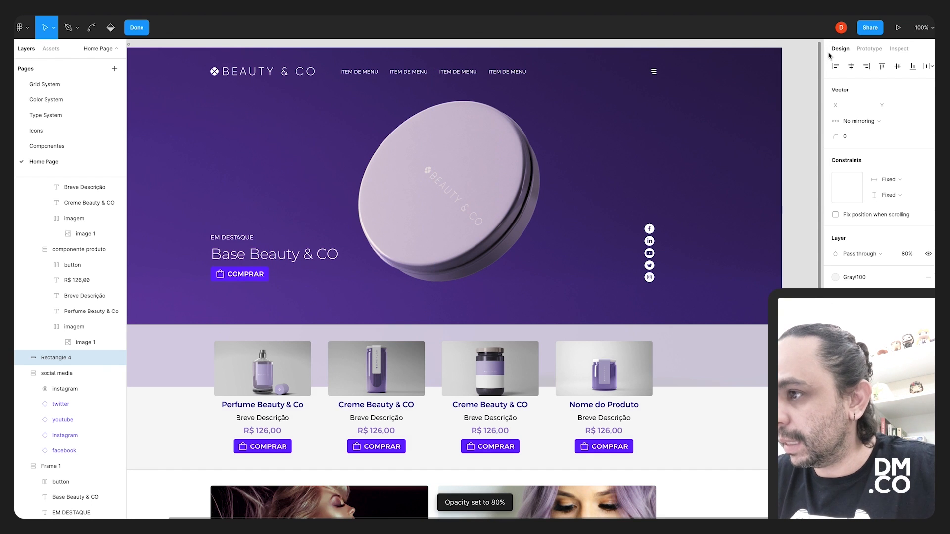
# Set the canvas zoom to 80% and view the page with the interface hidden and nothing selected.
pyautogui.click(921, 27)
pyautogui.write('80')
pyautogui.press('Return')
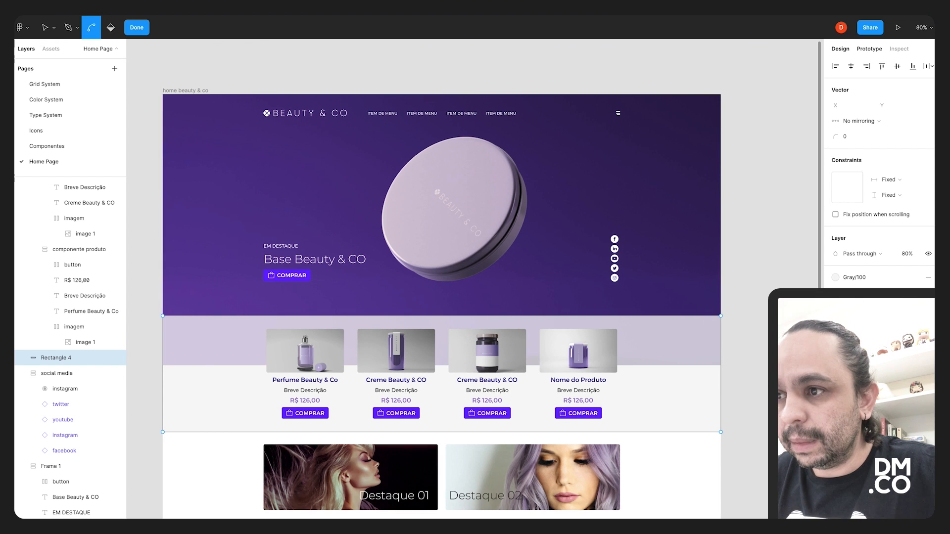
pyautogui.press('super+backslash')
pyautogui.scroll(-3, 770, 223)
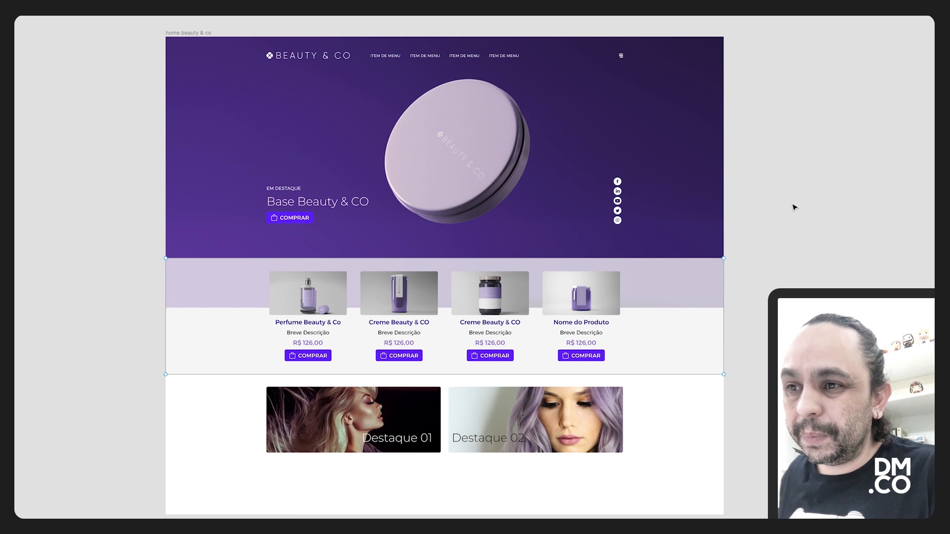
pyautogui.click(806, 262)
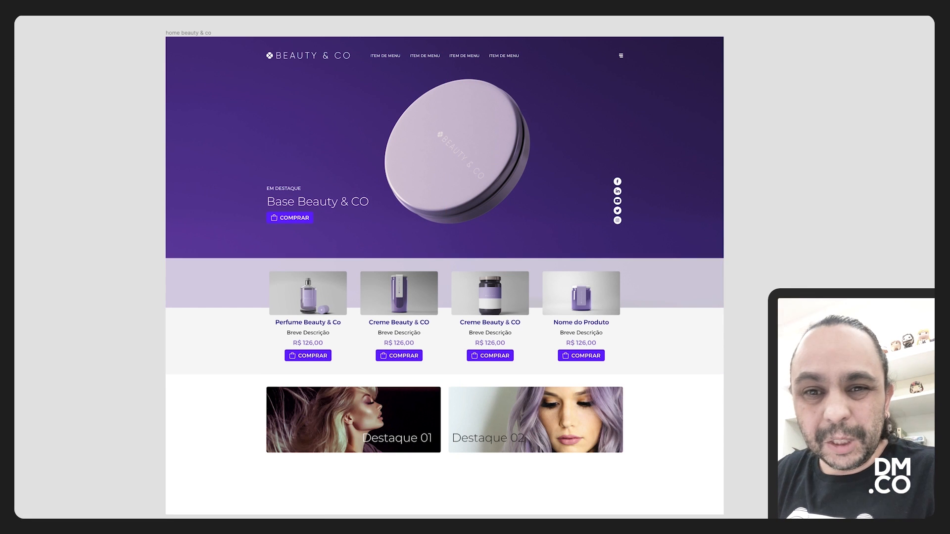
# Examine the header logo and menu items, the hero area and the background behind the product cards.
pyautogui.scroll(2, 766, 355)
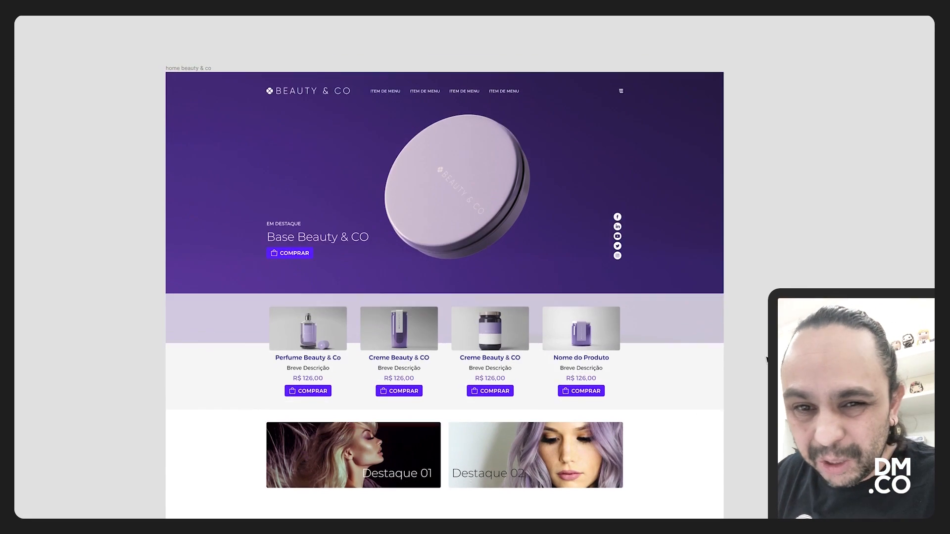
pyautogui.scroll(-1, 766, 355)
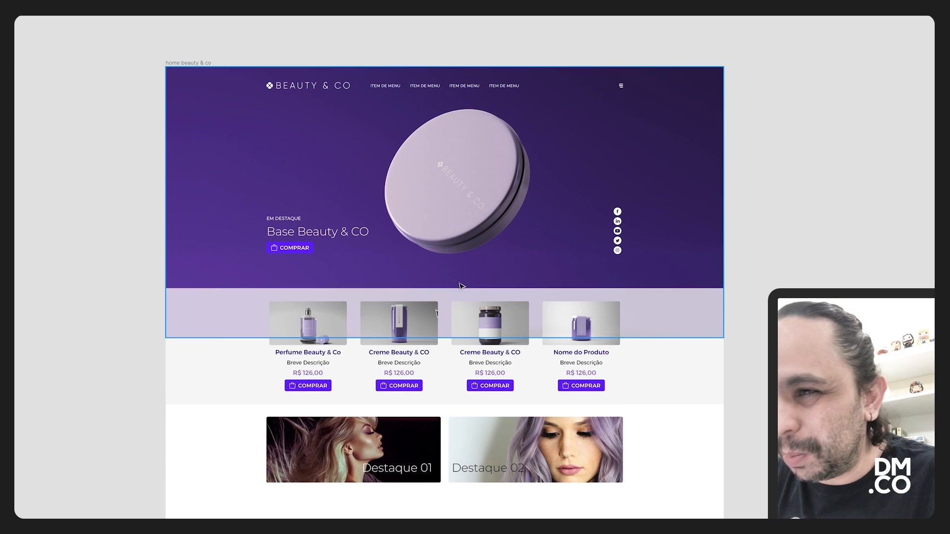
pyautogui.doubleClick(341, 89)
pyautogui.click(471, 88)
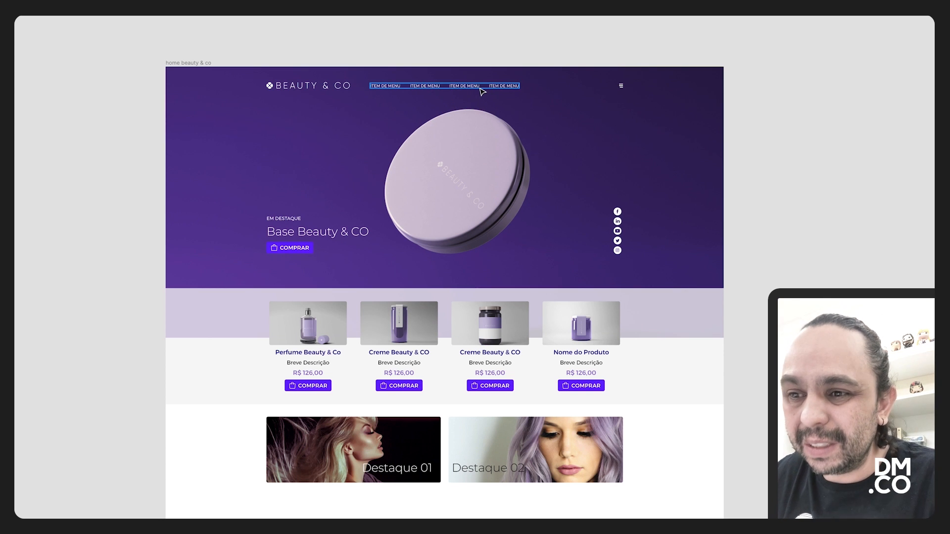
pyautogui.click(232, 332)
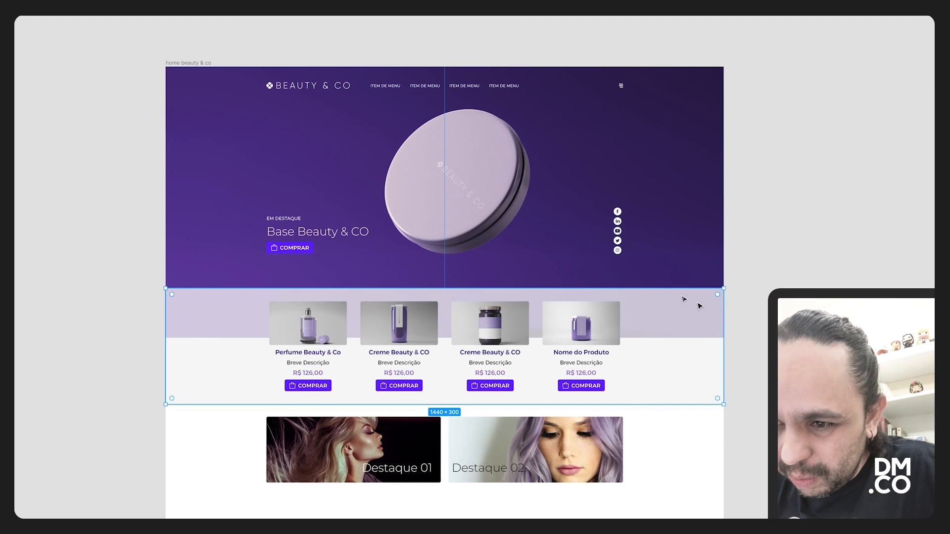
pyautogui.click(806, 264)
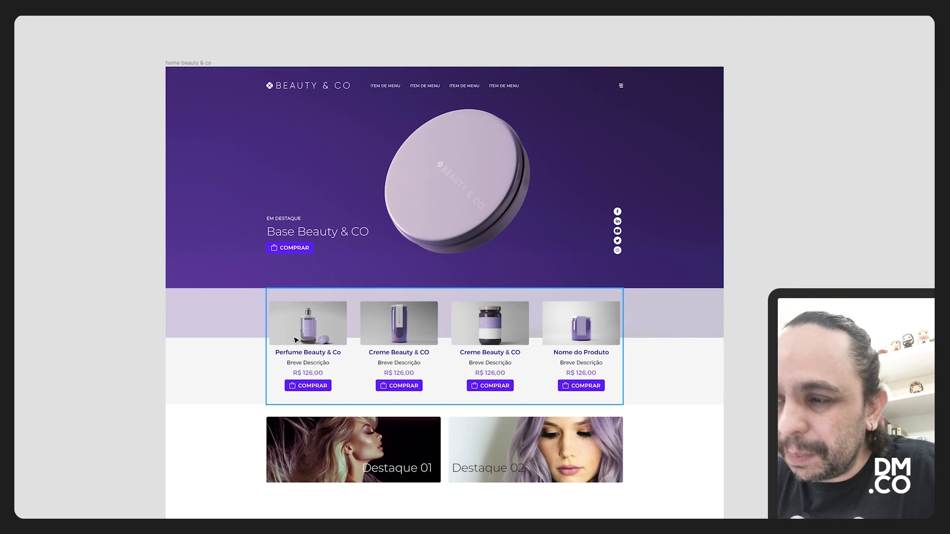
pyautogui.click(230, 359)
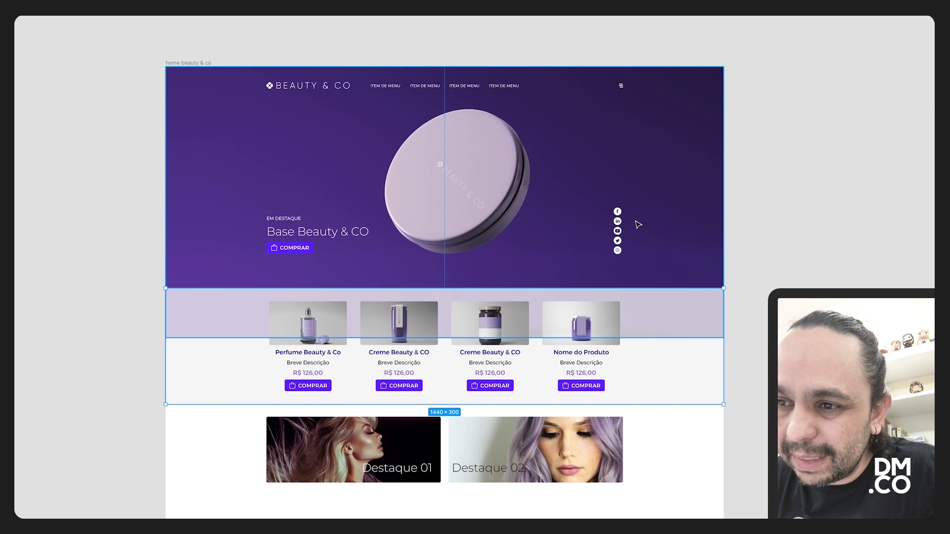
# Move the hero's "Base Beauty & CO" text and button group slightly up and deselect it.
pyautogui.click(300, 232)
pyautogui.moveTo(306, 229)
pyautogui.mouseDown()
pyautogui.moveTo(308, 185)
pyautogui.moveTo(308, 233)
pyautogui.mouseUp()
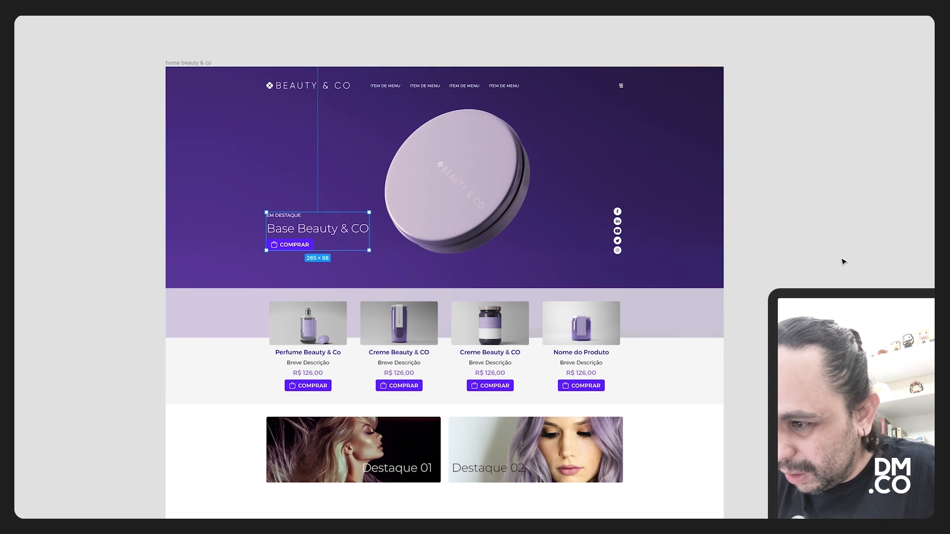
pyautogui.scroll(-2, 699, 297)
pyautogui.click(302, 297)
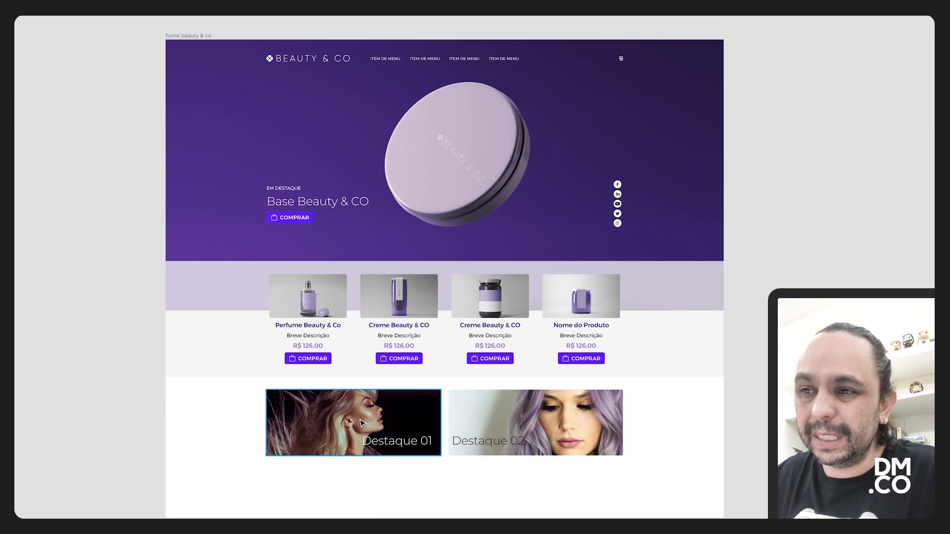
pyautogui.scroll(3, 735, 340)
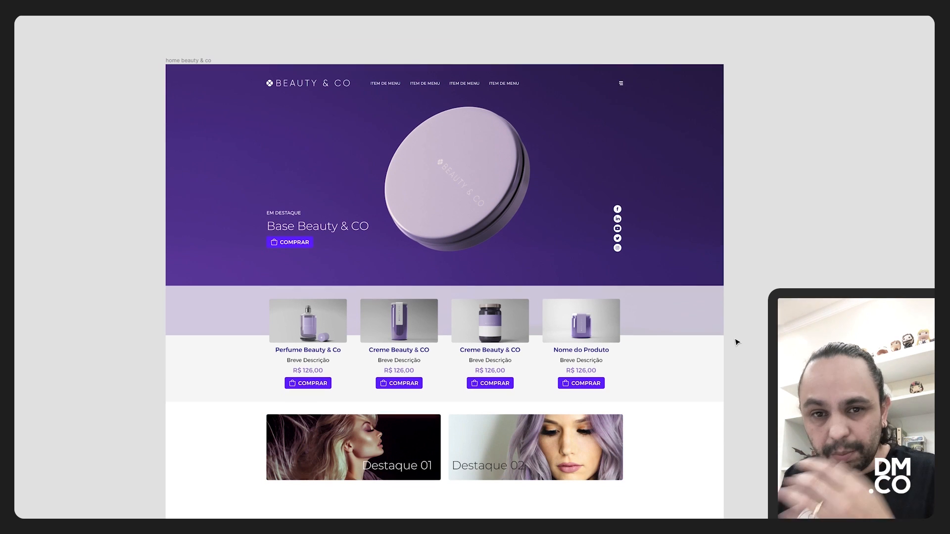
pyautogui.scroll(1, 736, 341)
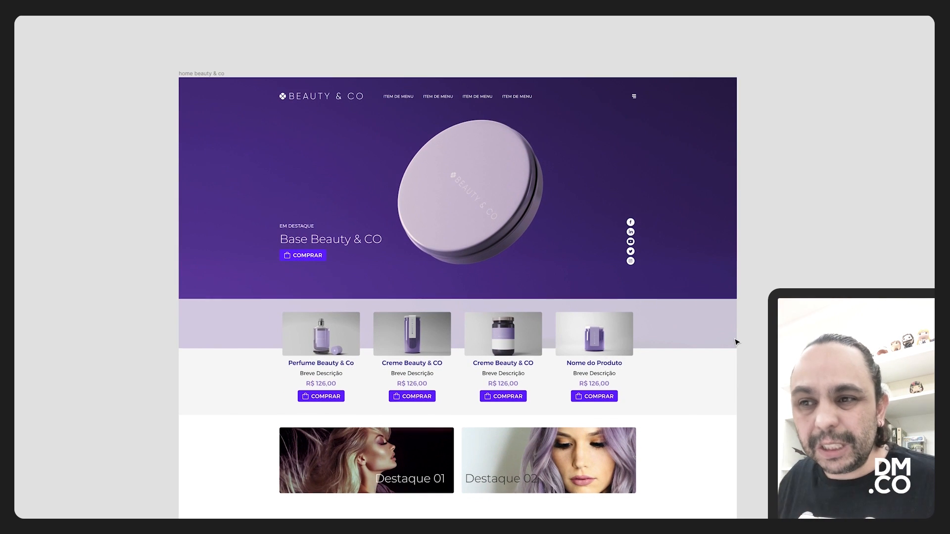